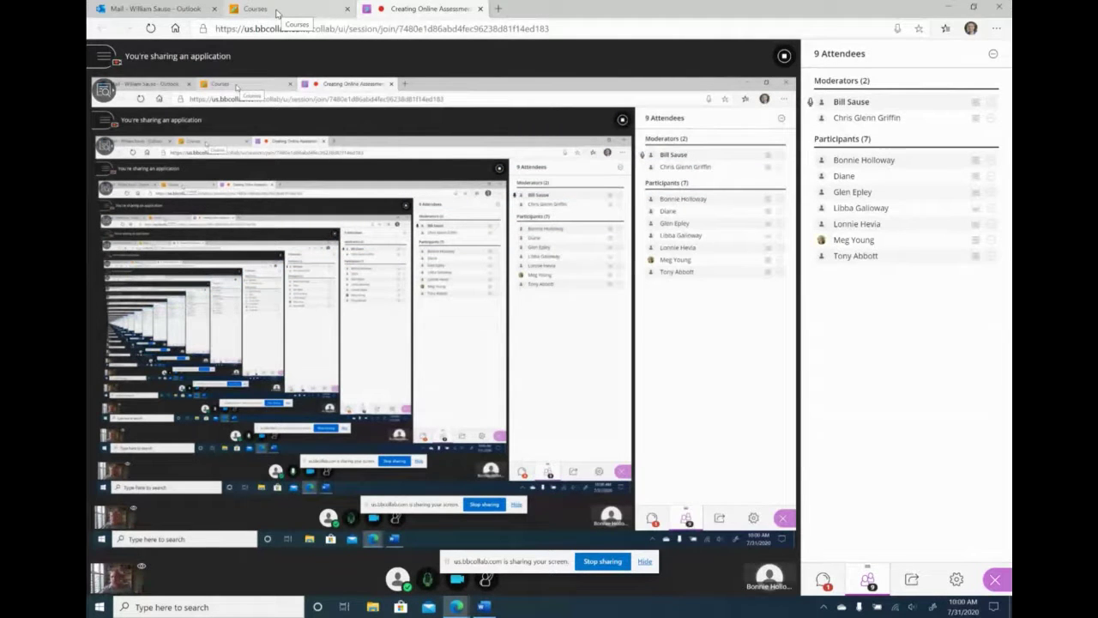
Step: From the course list, open the Fall 2020 Programming for Analytics (8029.BSAN.300.OL.202115) course
{"action": "left_click", "coordinate": [277, 12]}
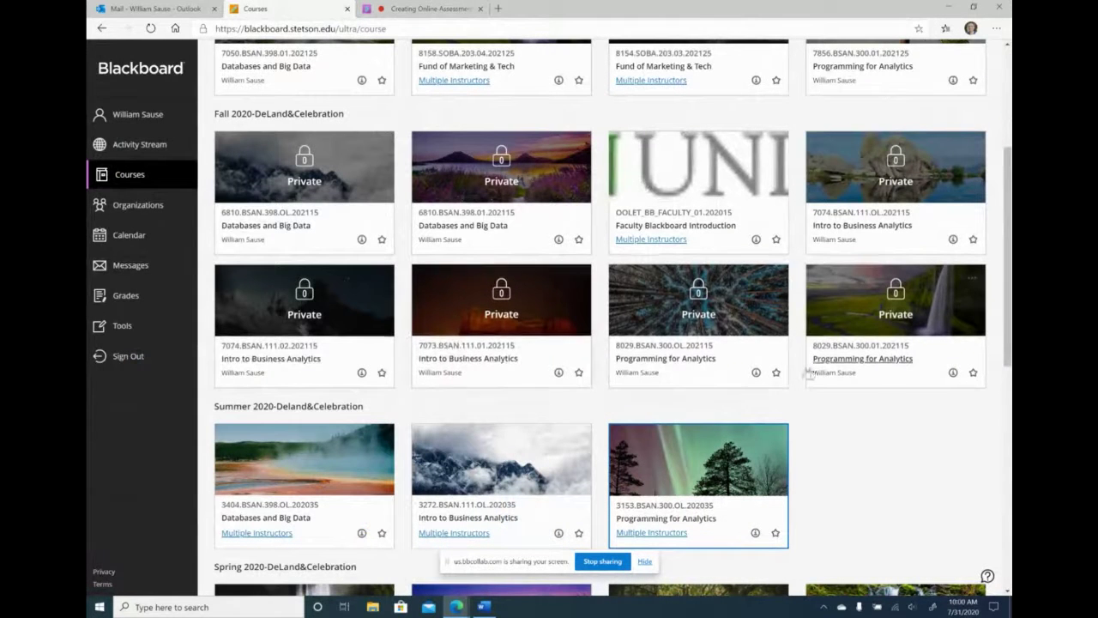
{"action": "scroll", "coordinate": [894, 476], "scroll_direction": "up", "scroll_amount": 1}
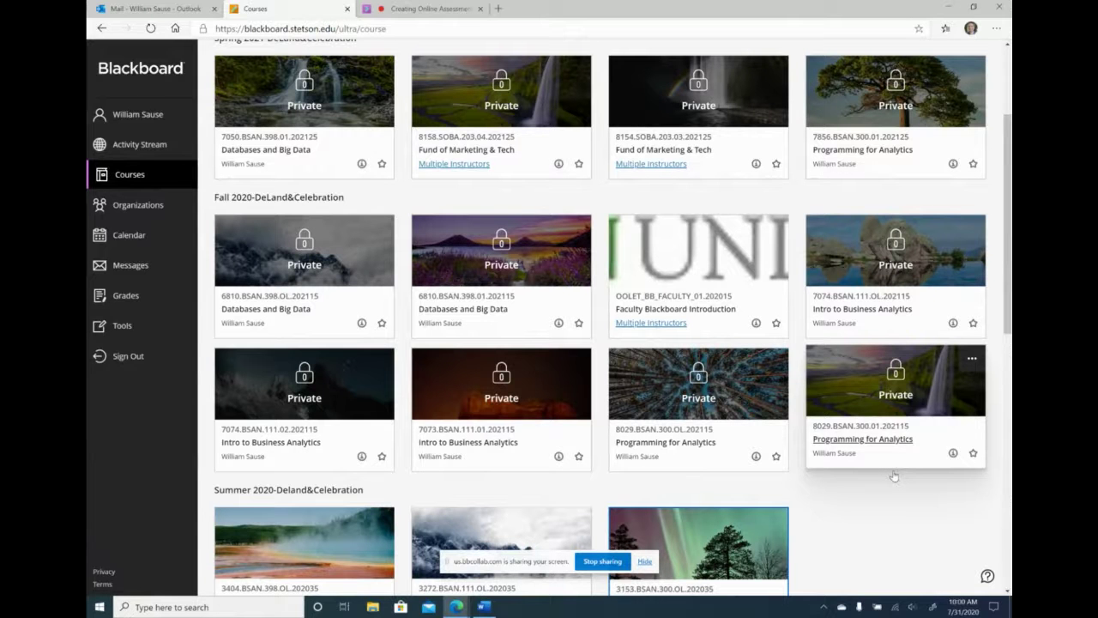
{"action": "left_click", "coordinate": [448, 8]}
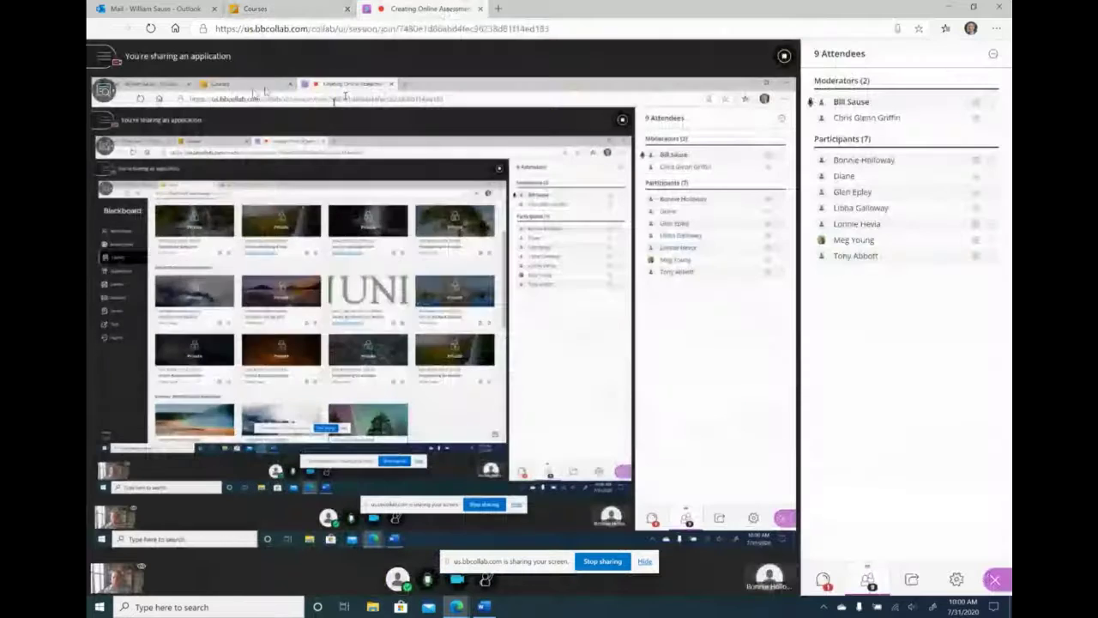
{"action": "left_click", "coordinate": [105, 56]}
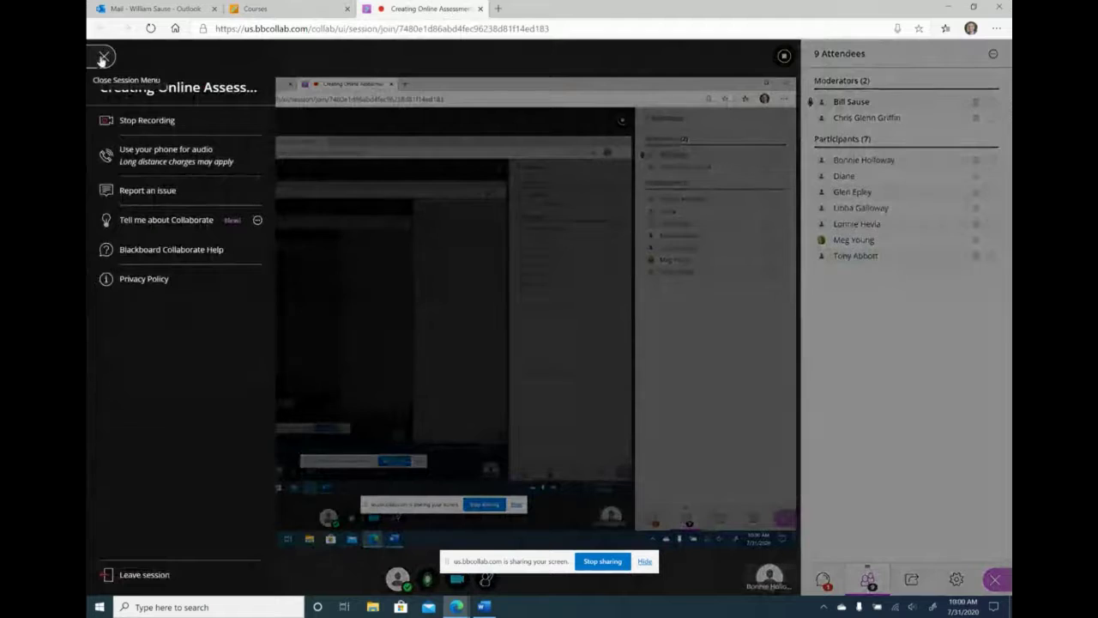
{"action": "left_click", "coordinate": [104, 55]}
{"action": "left_click", "coordinate": [292, 10]}
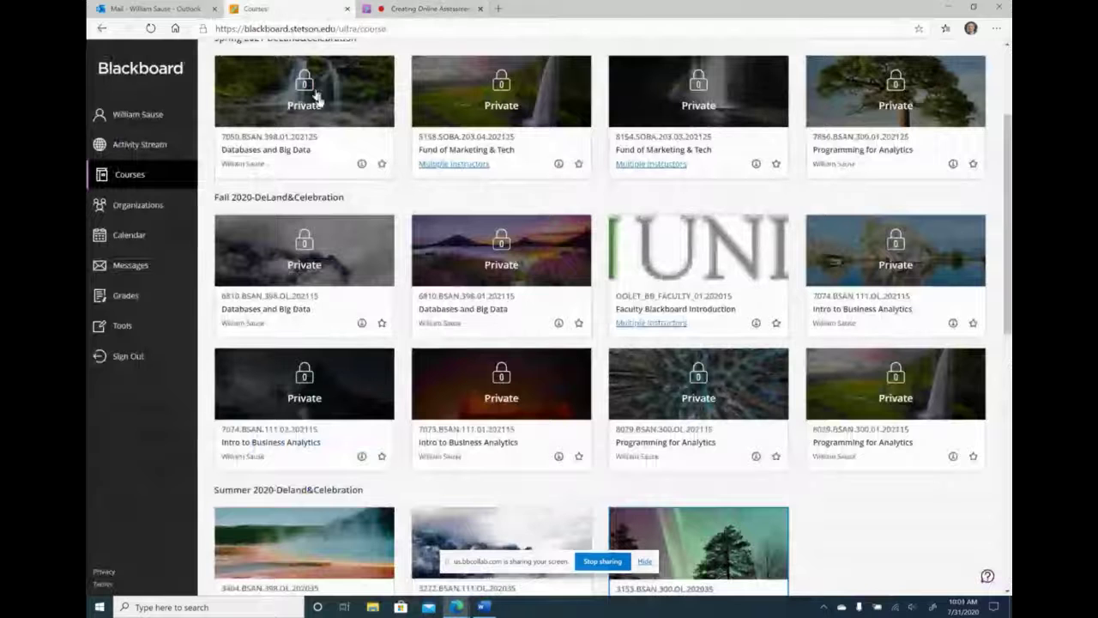
{"action": "scroll", "coordinate": [454, 222], "scroll_direction": "up", "scroll_amount": 2}
{"action": "scroll", "coordinate": [454, 222], "scroll_direction": "down", "scroll_amount": 1}
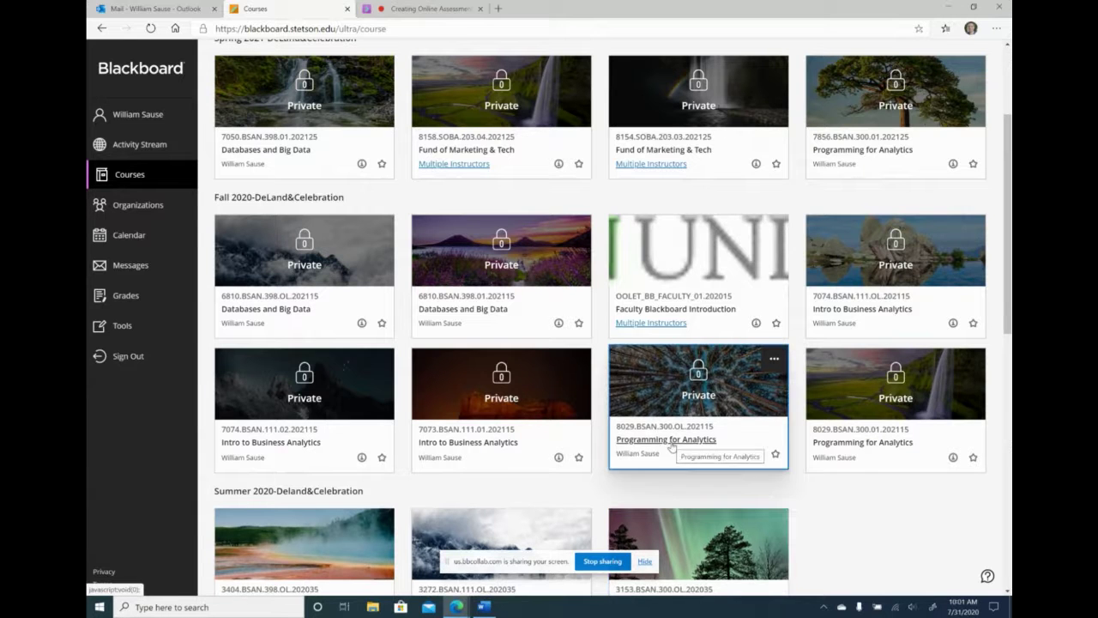
{"action": "left_click", "coordinate": [666, 438]}
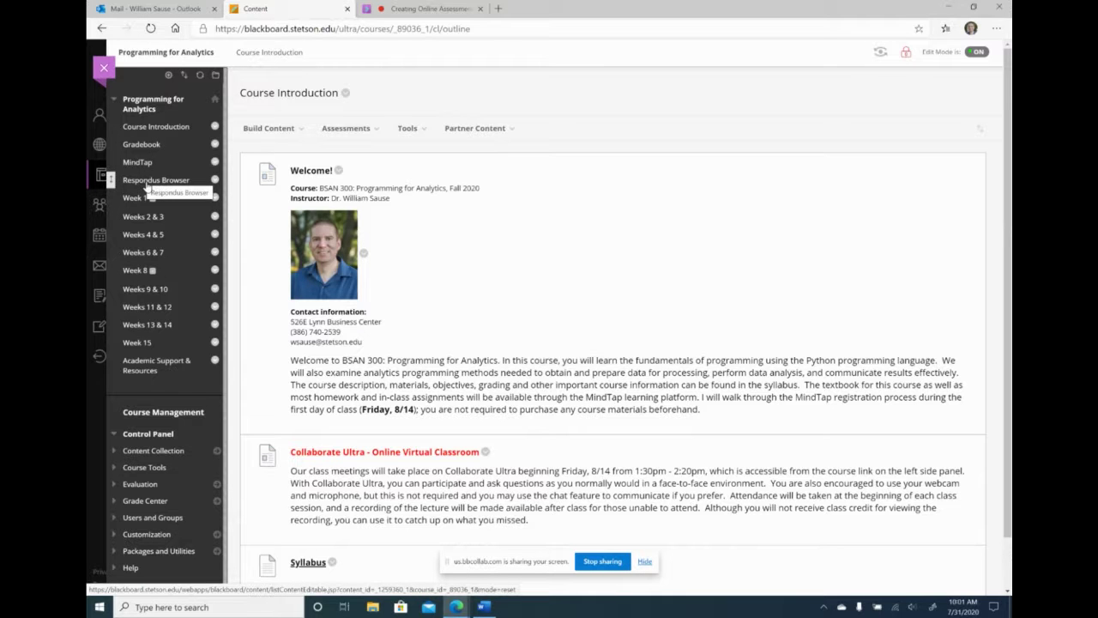
Step: Go to the course's MindTap content area containing the BSAN 300 Fall 2020 link
{"action": "left_click", "coordinate": [138, 165]}
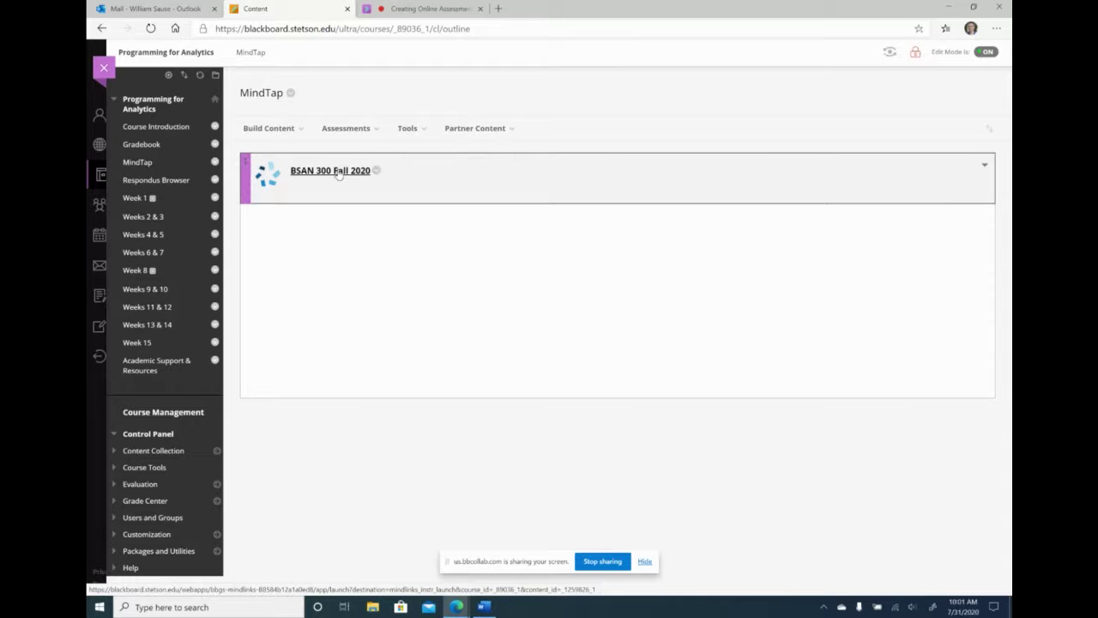
{"action": "left_click", "coordinate": [336, 172]}
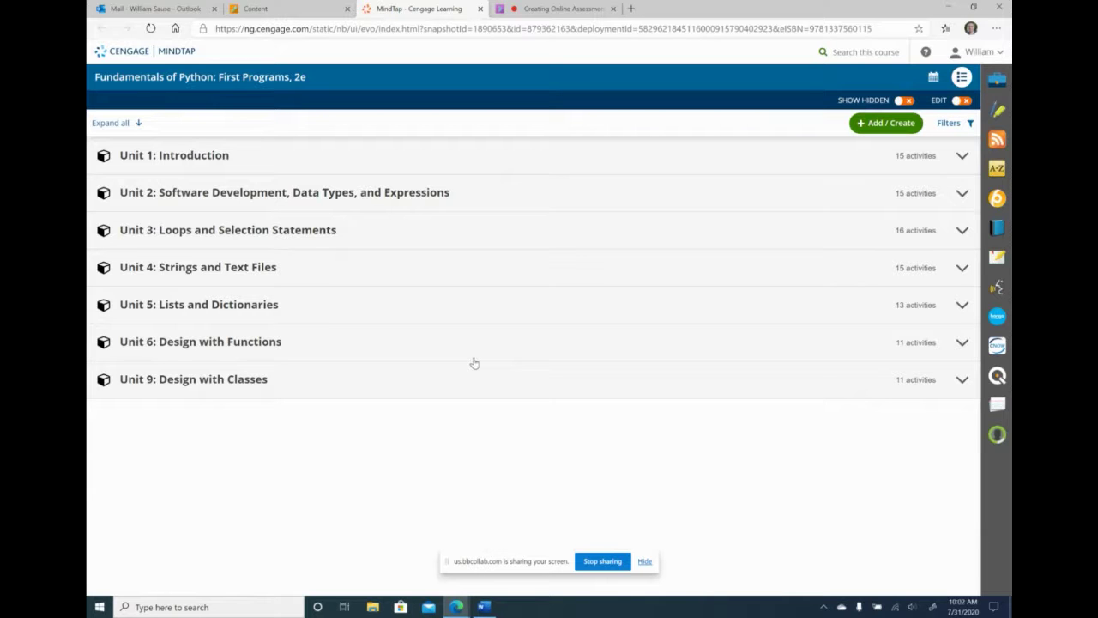
{"action": "left_click", "coordinate": [480, 8]}
{"action": "left_click", "coordinate": [346, 128]}
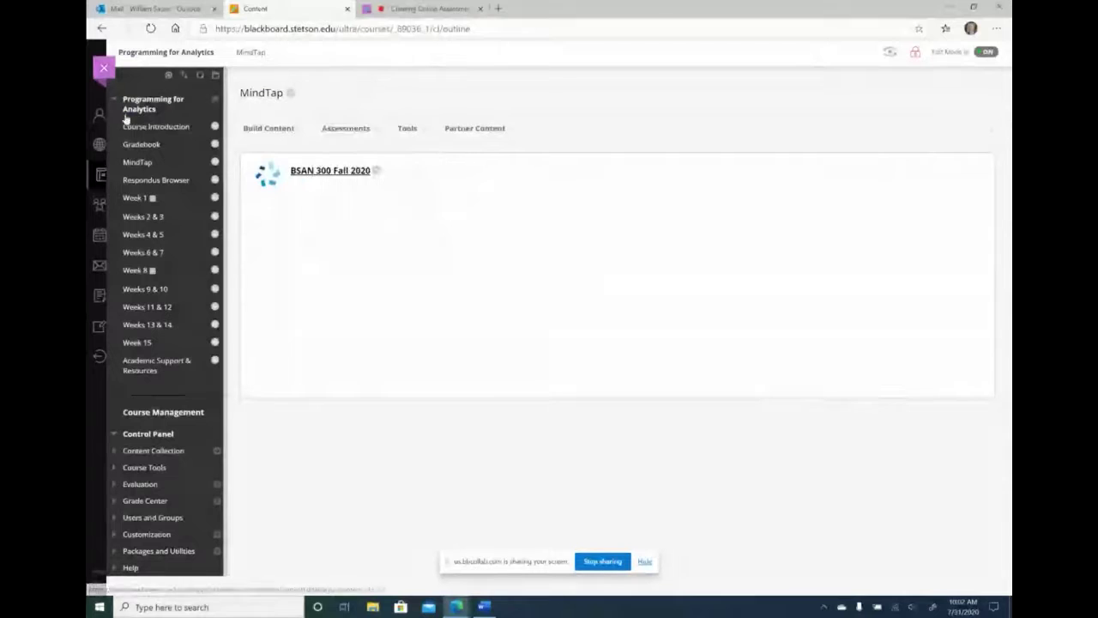
Step: In Weeks 2 & 3, open the Homework folder and launch Programming Exercise 1.6
{"action": "left_click", "coordinate": [142, 216]}
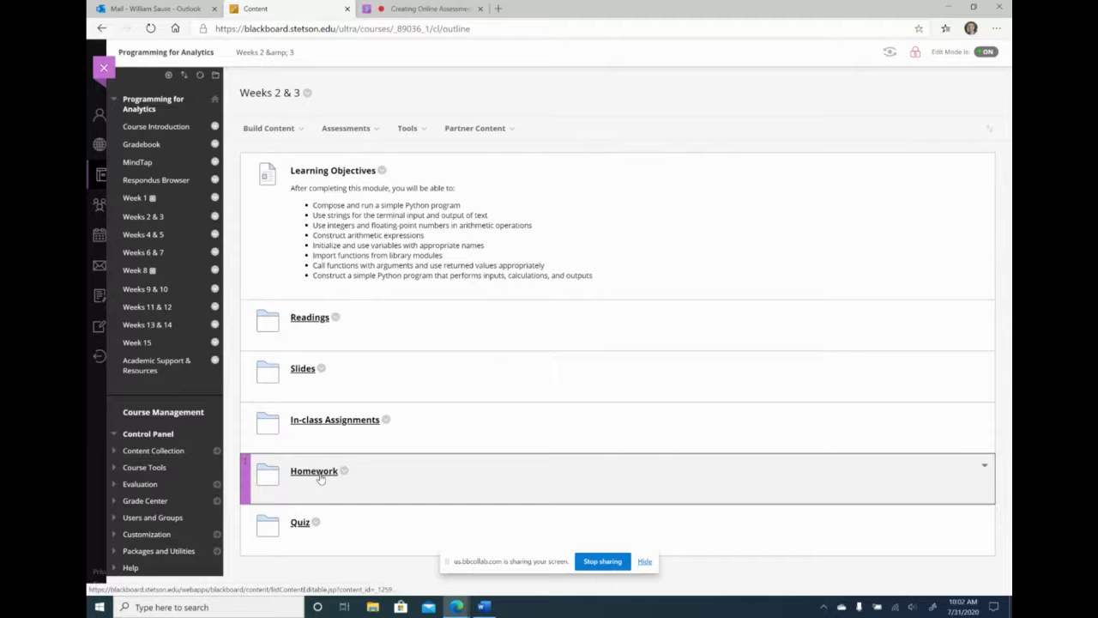
{"action": "left_click", "coordinate": [320, 477]}
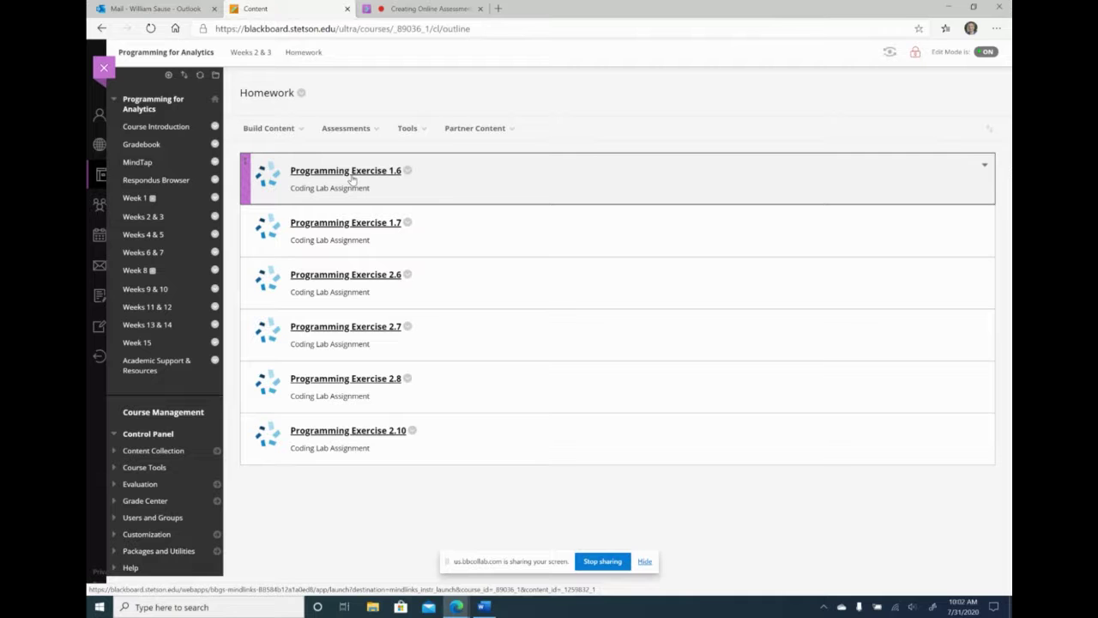
{"action": "left_click", "coordinate": [338, 171]}
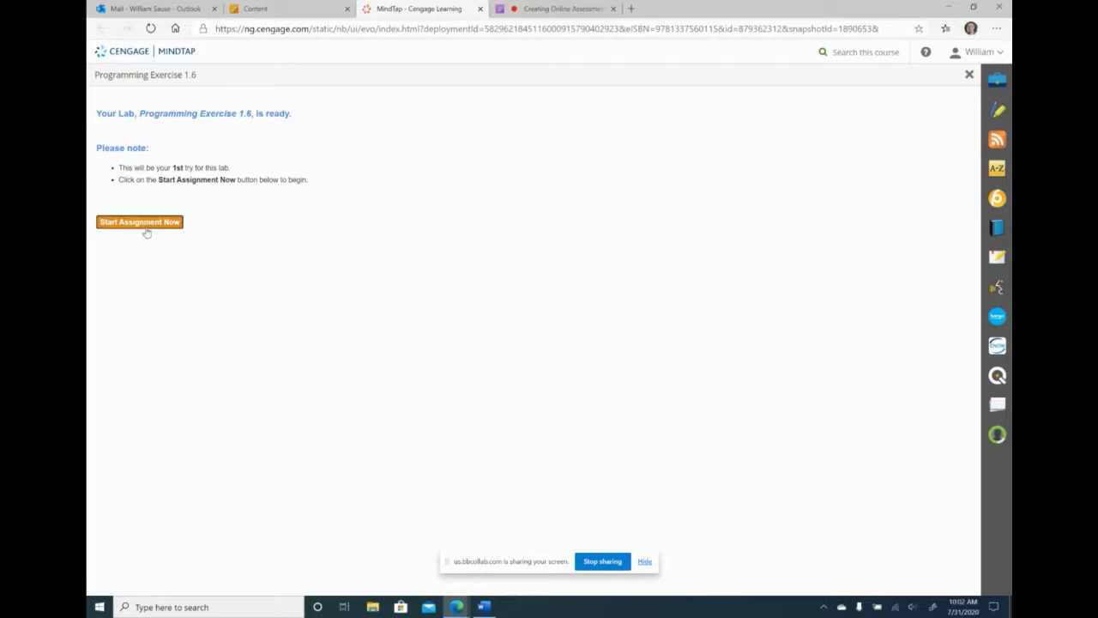
Step: Start the Programming Exercise 1.6 MindTap lab, then close it to return to Homework
{"action": "left_click", "coordinate": [144, 224]}
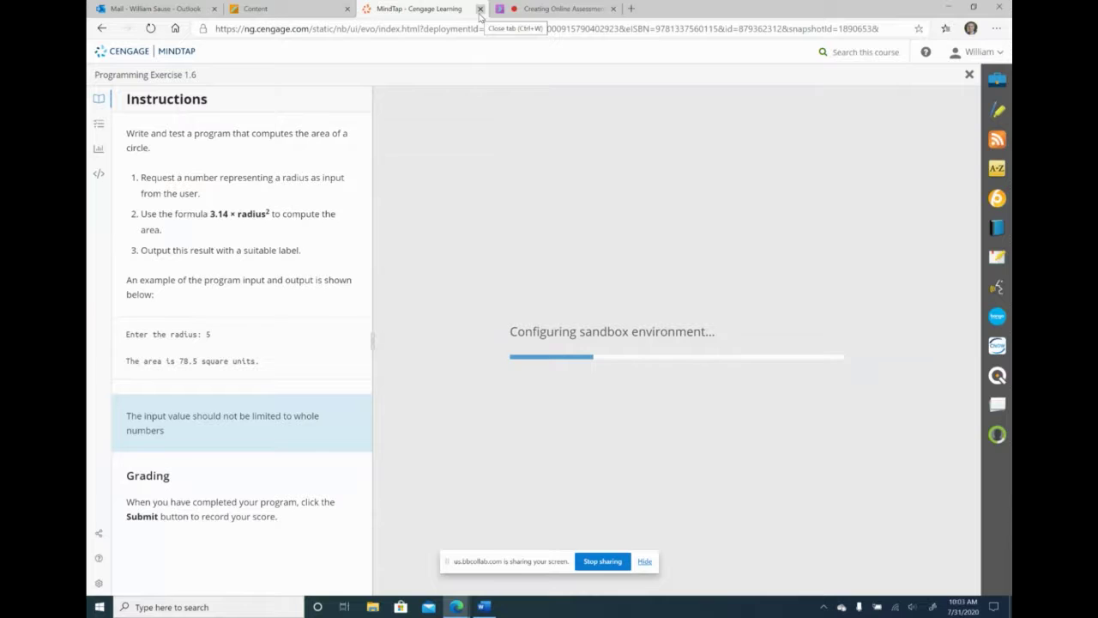
{"action": "left_click", "coordinate": [481, 12]}
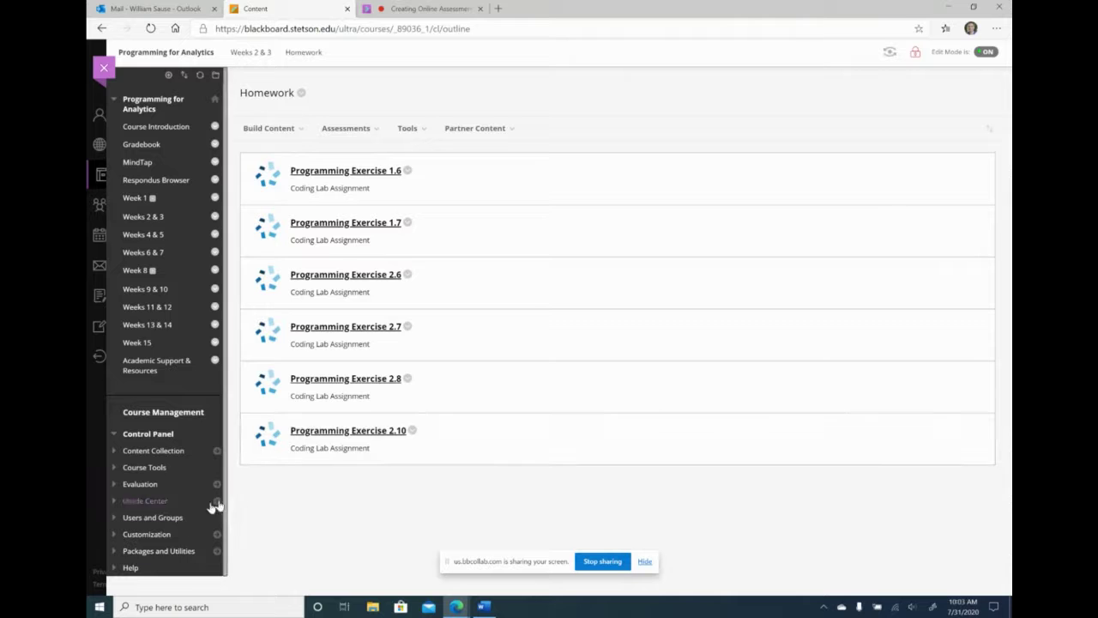
Step: Bring the Collaborate session with its 13-attendee list back to the front
{"action": "left_click", "coordinate": [269, 128]}
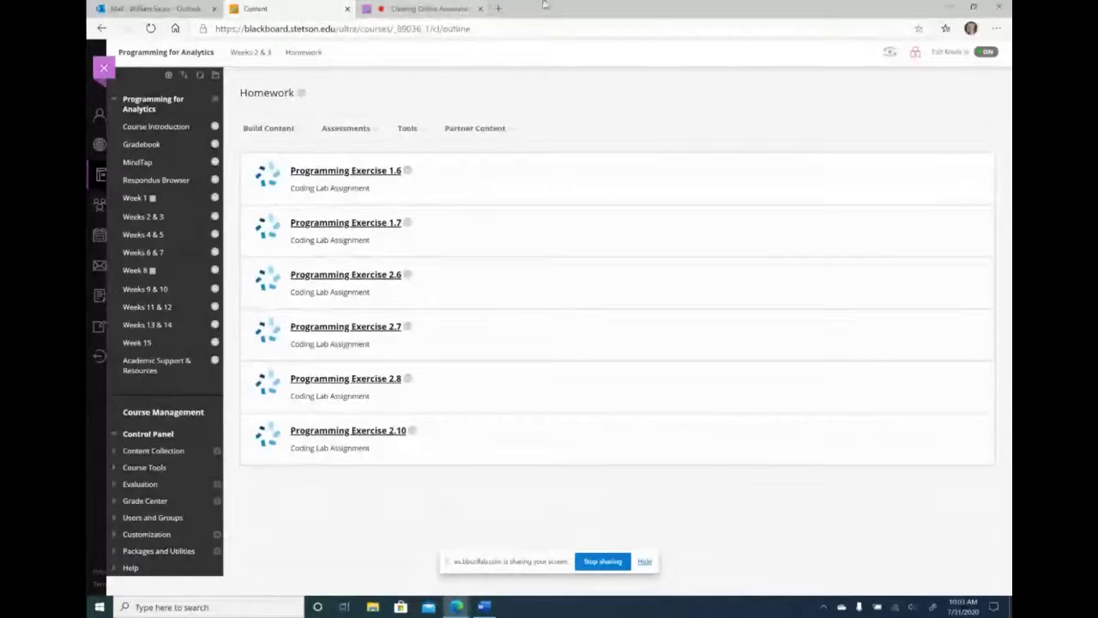
{"action": "left_click", "coordinate": [445, 8]}
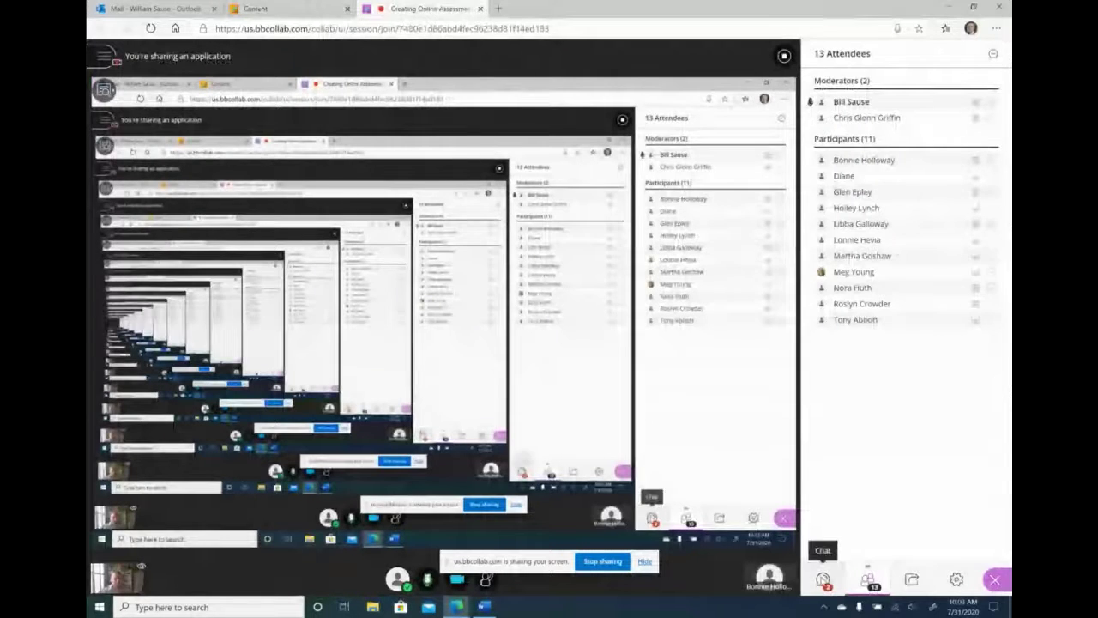
Step: Show the Everyone chat, toggle the shared-view controls, then return to the Homework page
{"action": "left_click", "coordinate": [823, 580]}
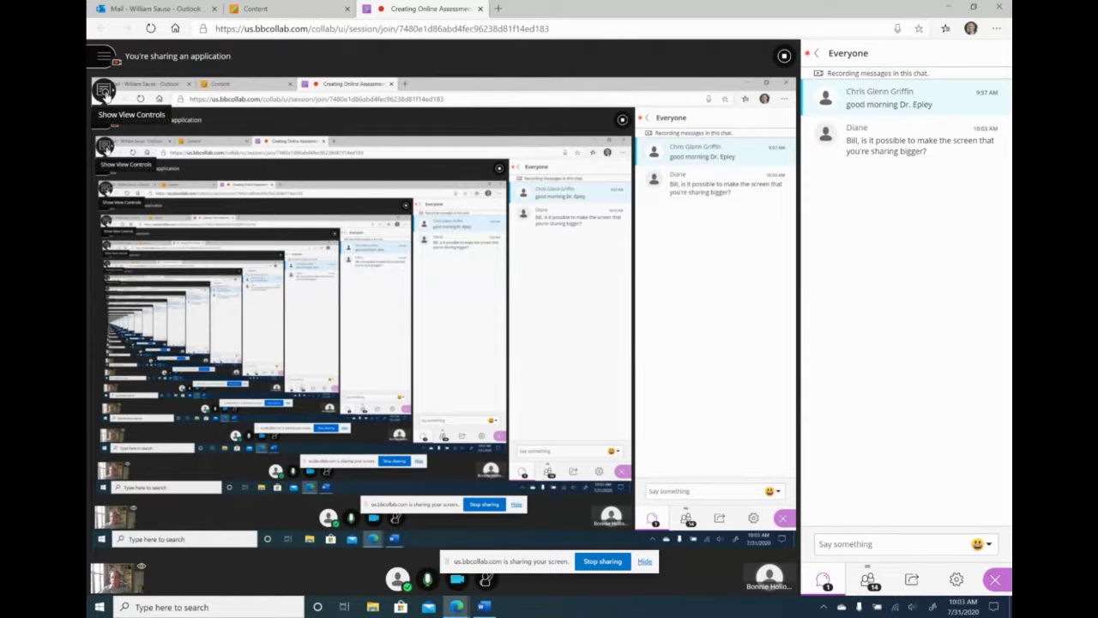
{"action": "left_click", "coordinate": [103, 91]}
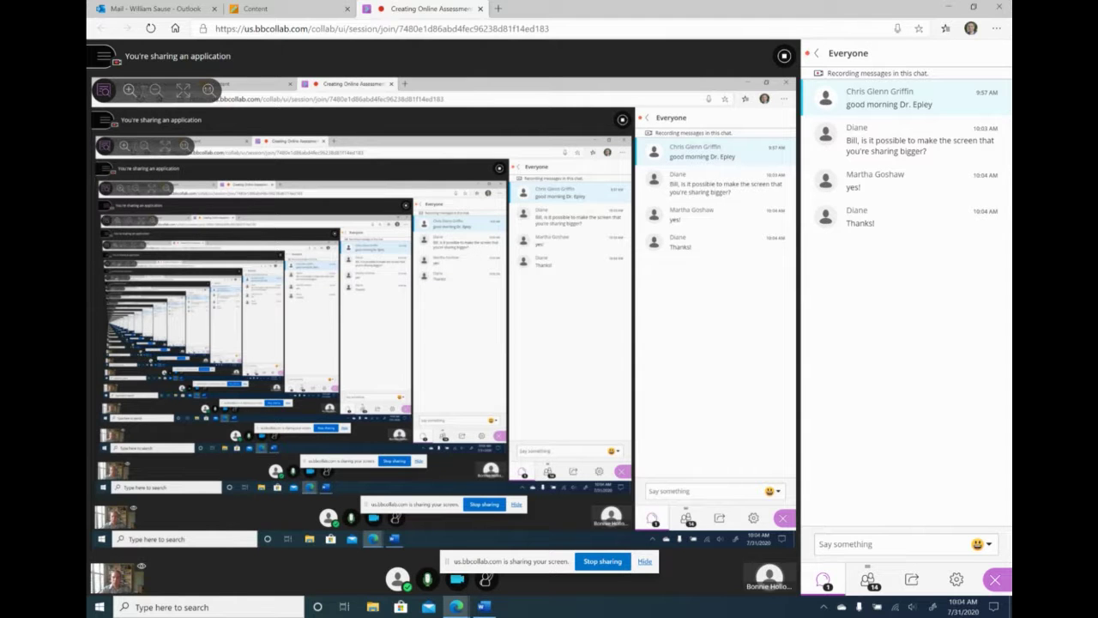
{"action": "left_click", "coordinate": [105, 93]}
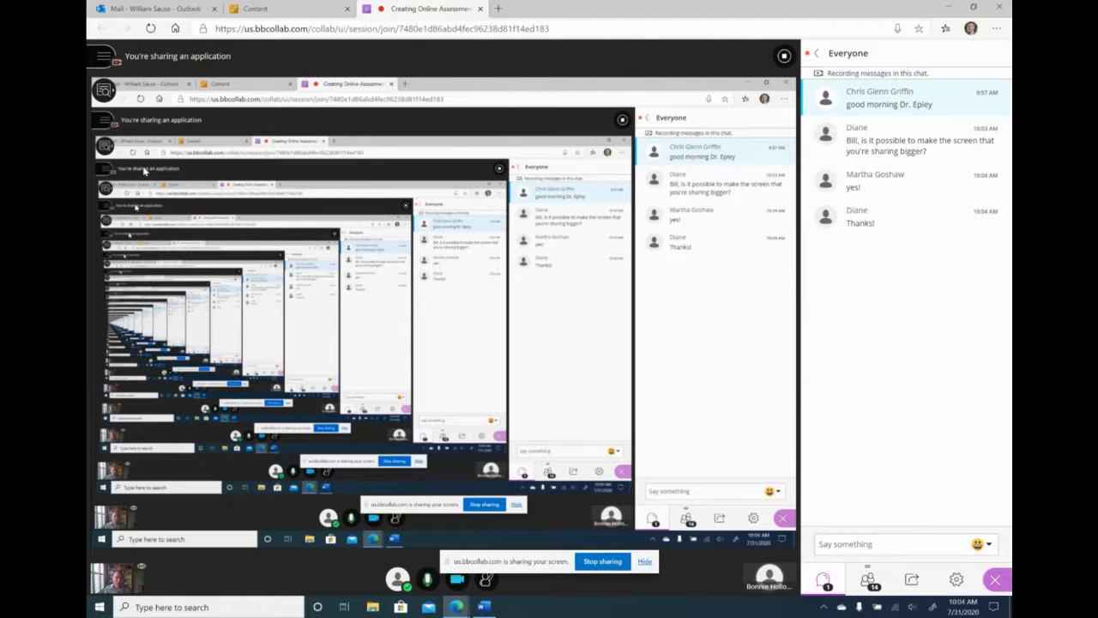
{"action": "left_click", "coordinate": [106, 91]}
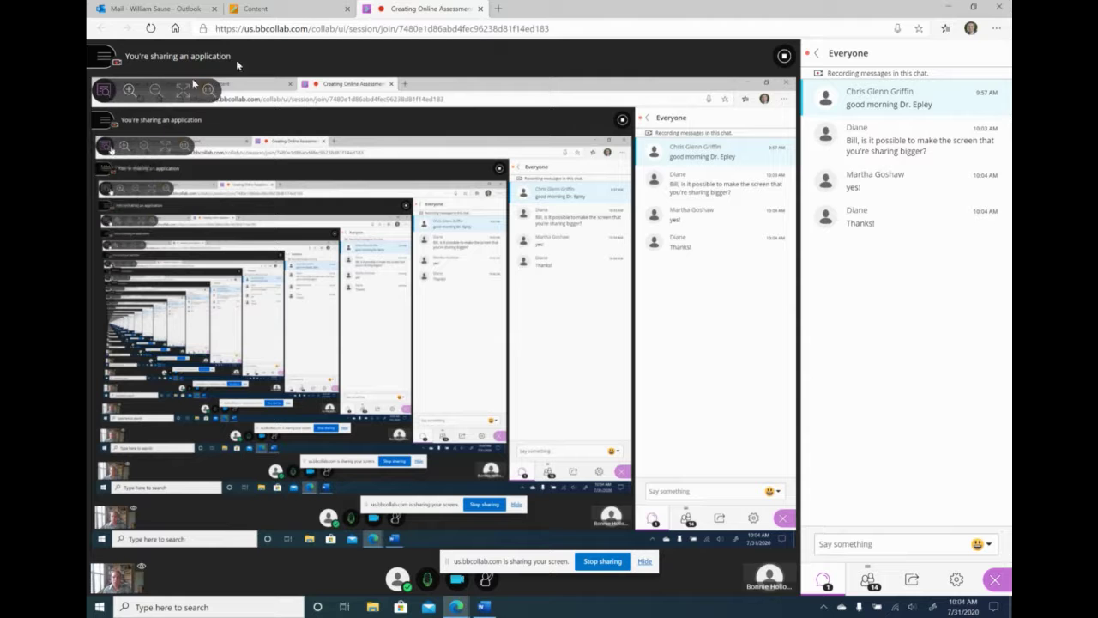
{"action": "left_click", "coordinate": [301, 7]}
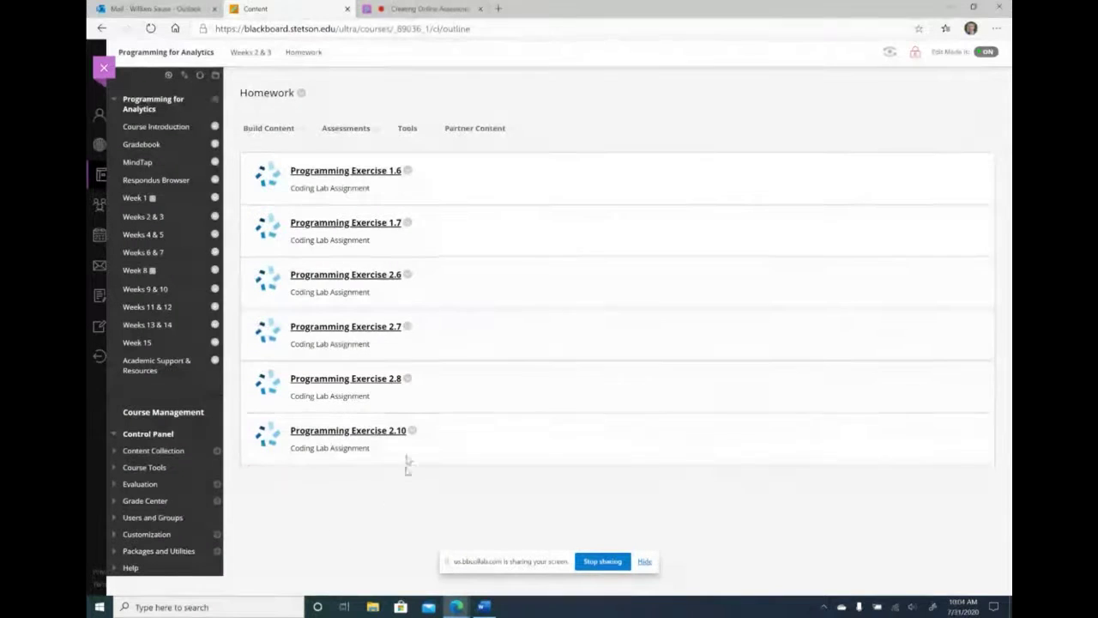
Step: Go to the Full Grade Center and bring up the HW Average column's options menu
{"action": "left_click", "coordinate": [144, 500]}
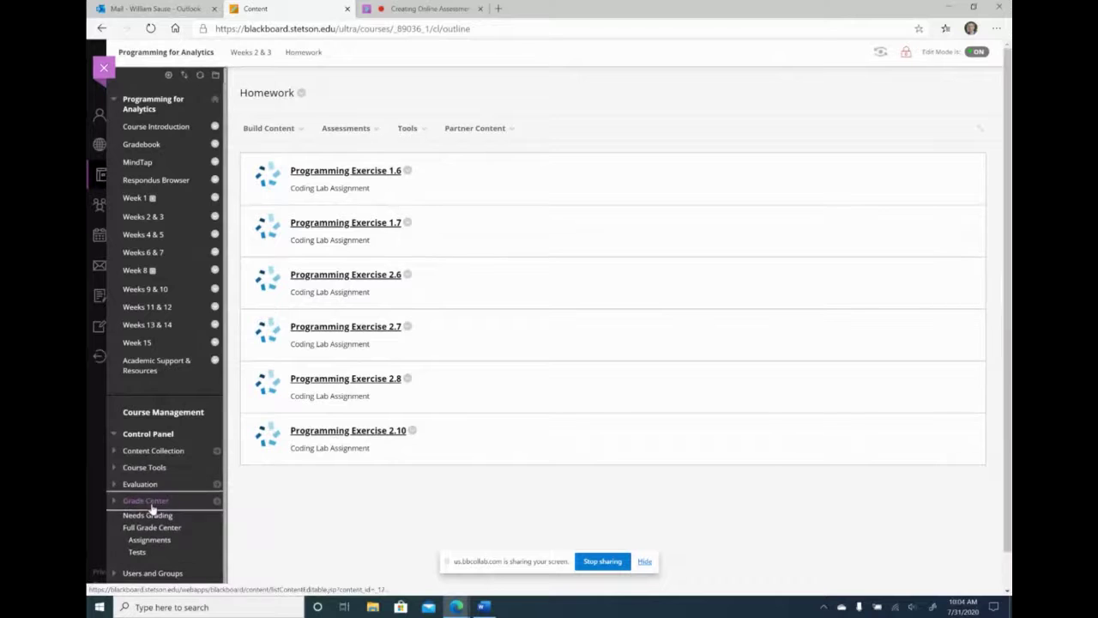
{"action": "left_click", "coordinate": [158, 528]}
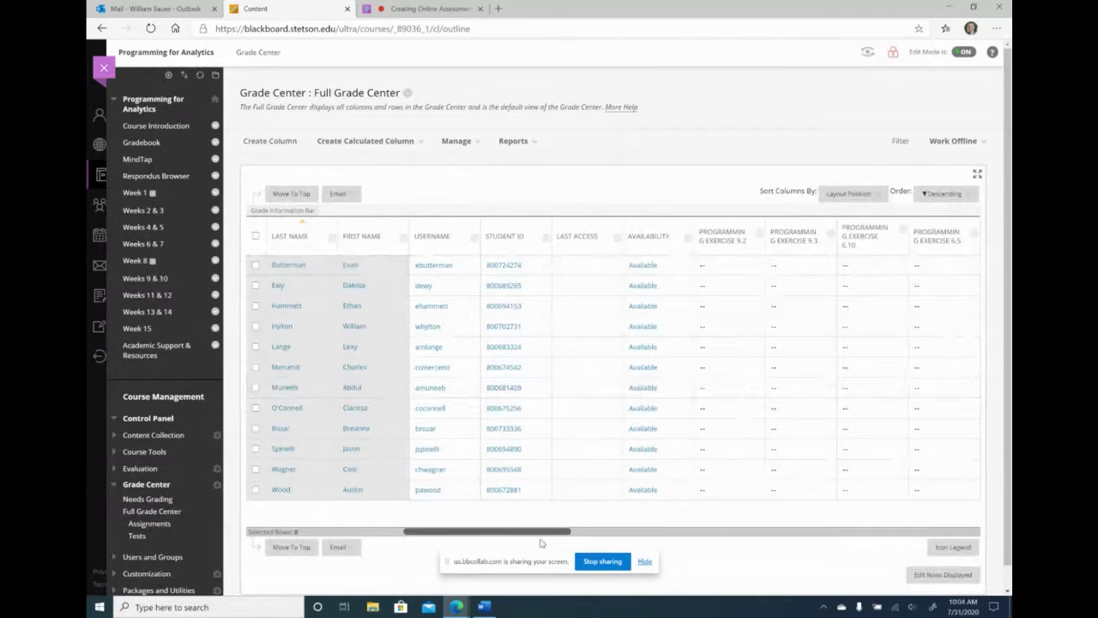
{"action": "left_click_drag", "start_coordinate": [539, 535], "coordinate": [660, 532]}
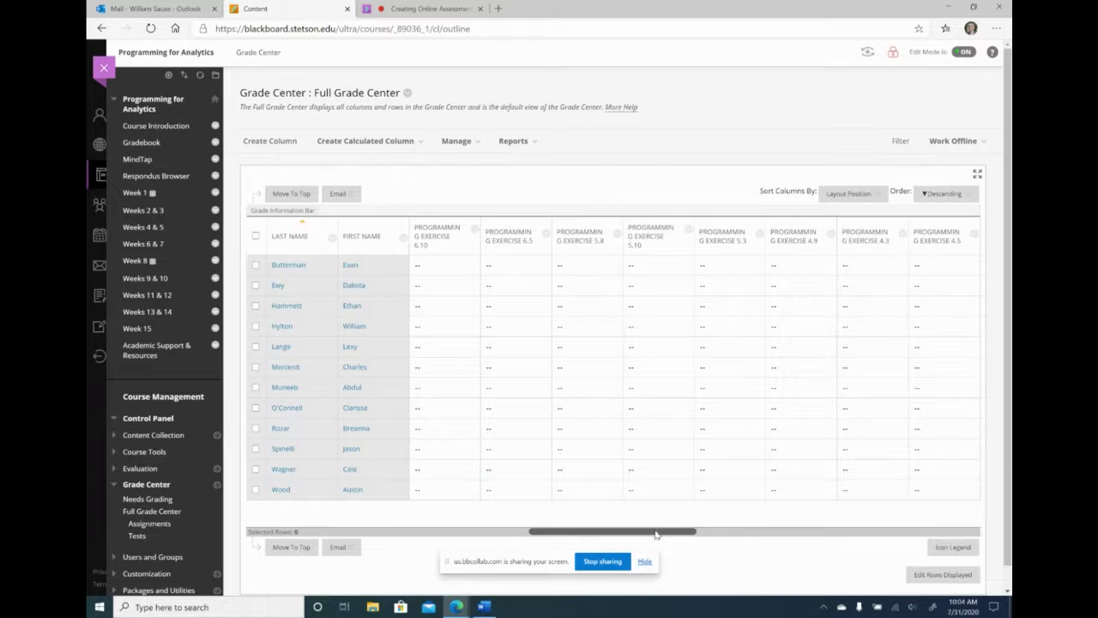
{"action": "left_click_drag", "start_coordinate": [656, 533], "coordinate": [971, 537]}
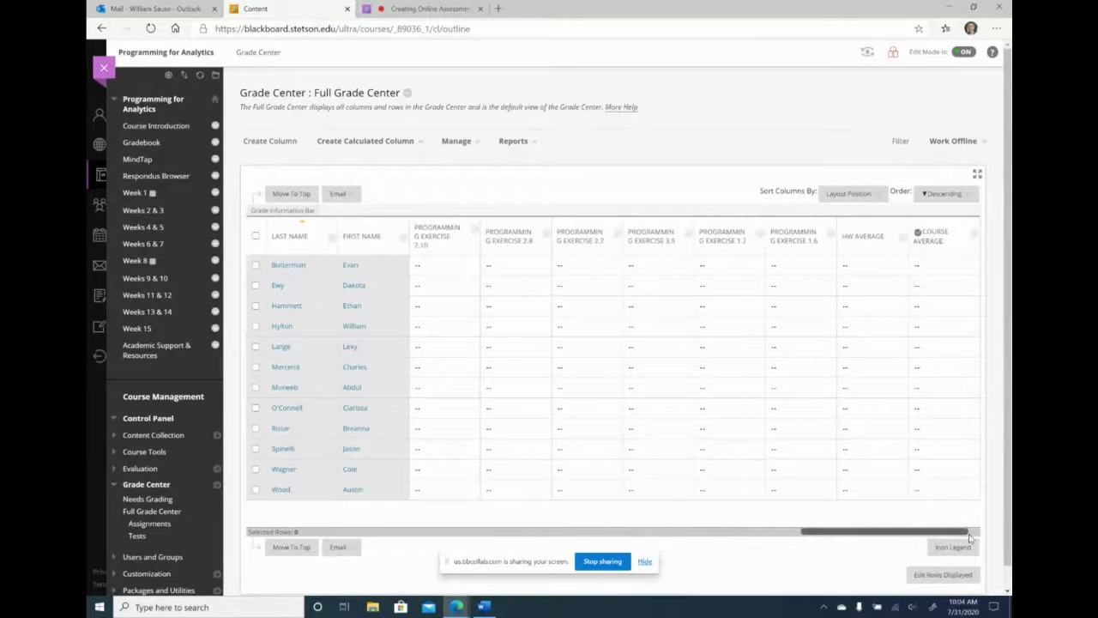
{"action": "left_click", "coordinate": [902, 240]}
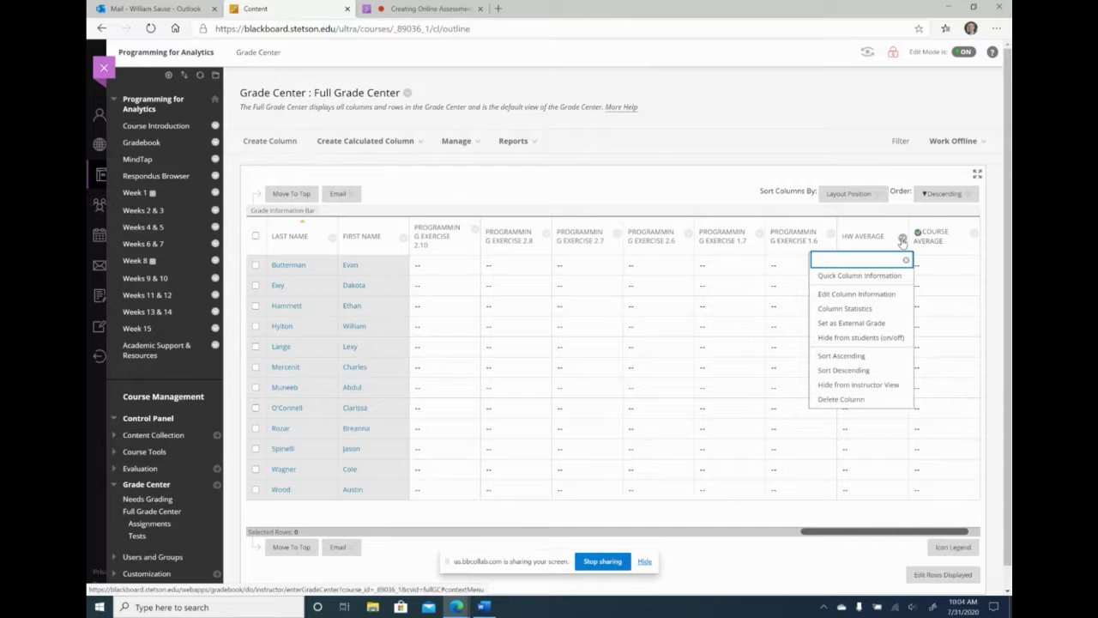
Step: Review the HW Average column's Homework category selection, then cancel without saving
{"action": "left_click", "coordinate": [874, 295]}
{"action": "scroll", "coordinate": [738, 343], "scroll_direction": "down", "scroll_amount": 3}
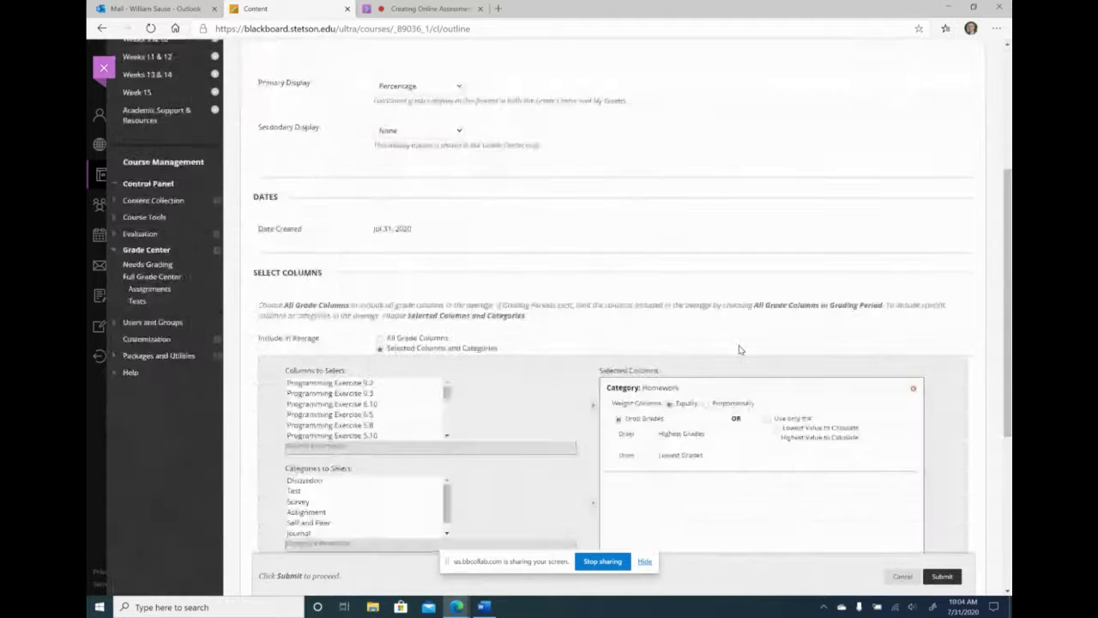
{"action": "scroll", "coordinate": [740, 349], "scroll_direction": "down", "scroll_amount": 3}
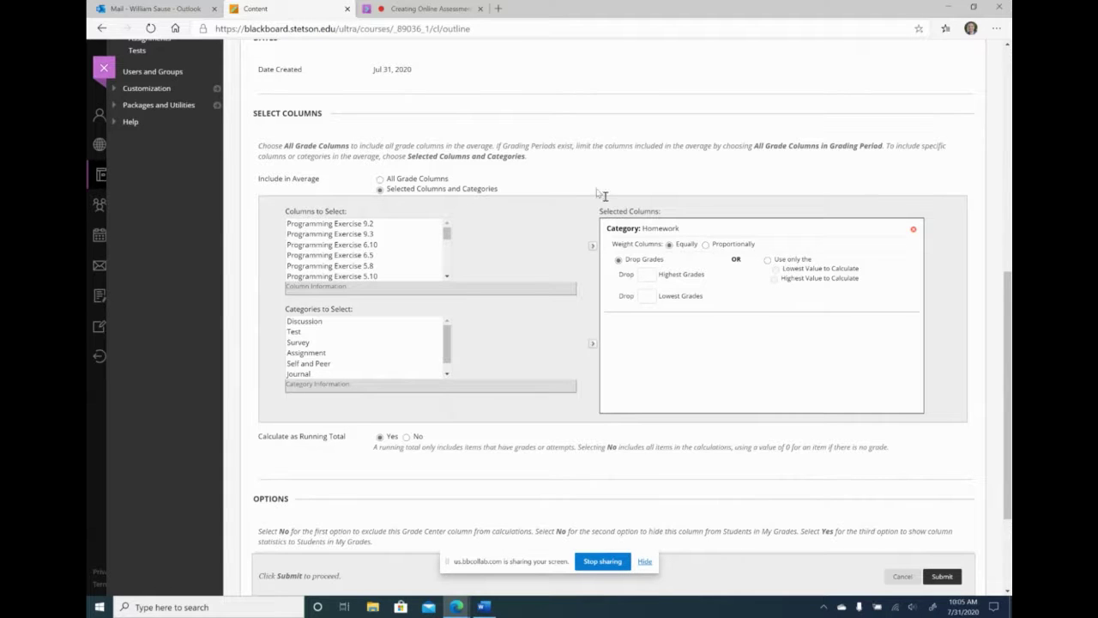
{"action": "scroll", "coordinate": [485, 156], "scroll_direction": "up", "scroll_amount": 6}
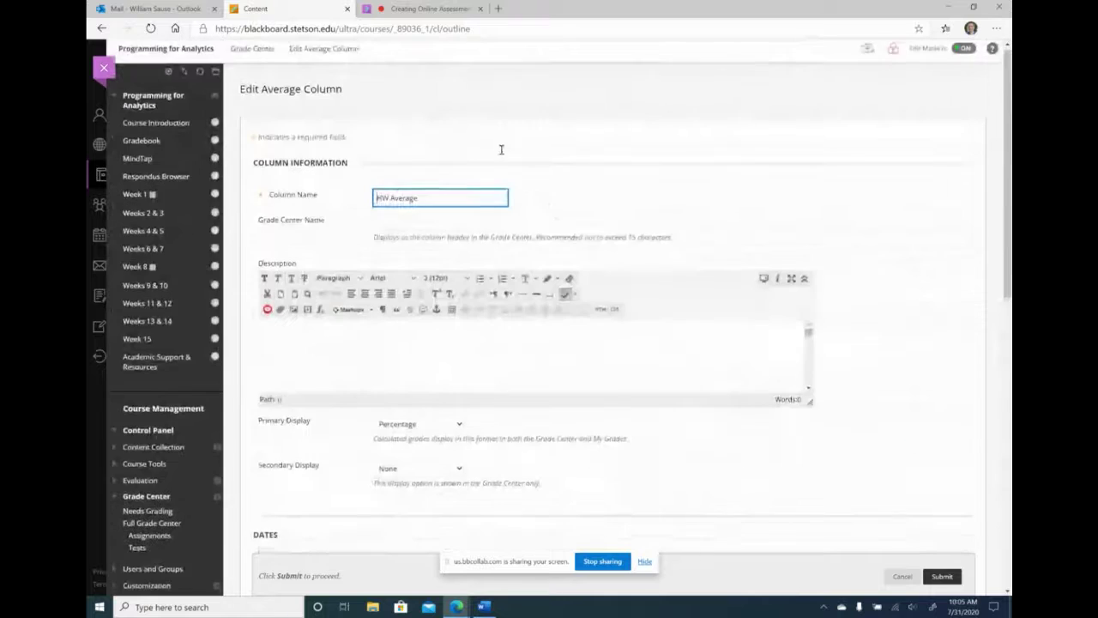
{"action": "scroll", "coordinate": [501, 149], "scroll_direction": "down", "scroll_amount": 6}
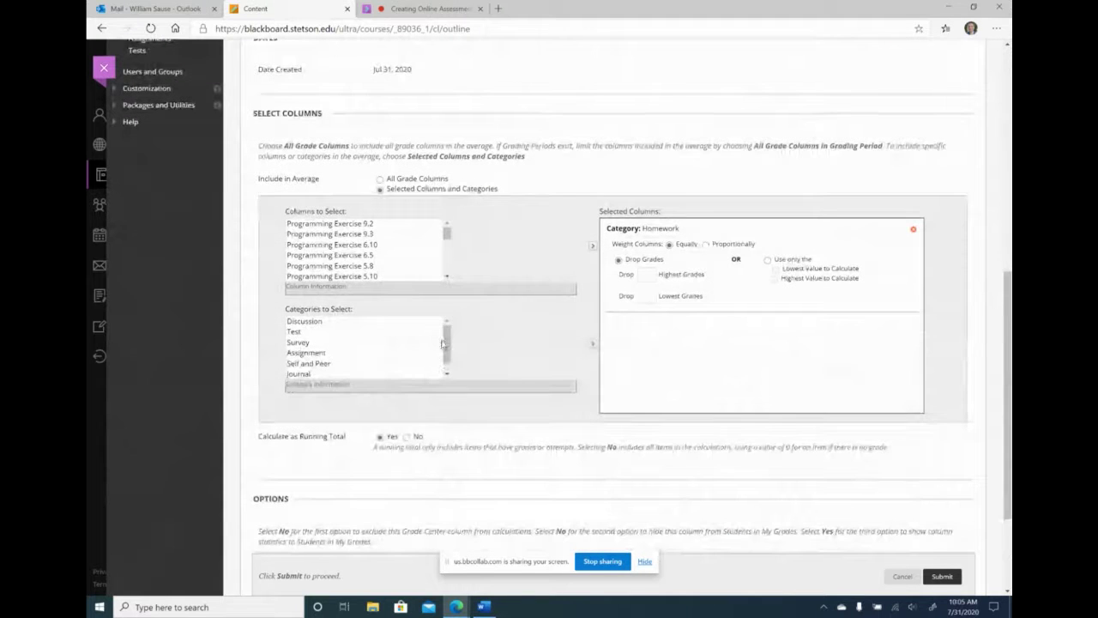
{"action": "scroll", "coordinate": [442, 347], "scroll_direction": "down", "scroll_amount": 1}
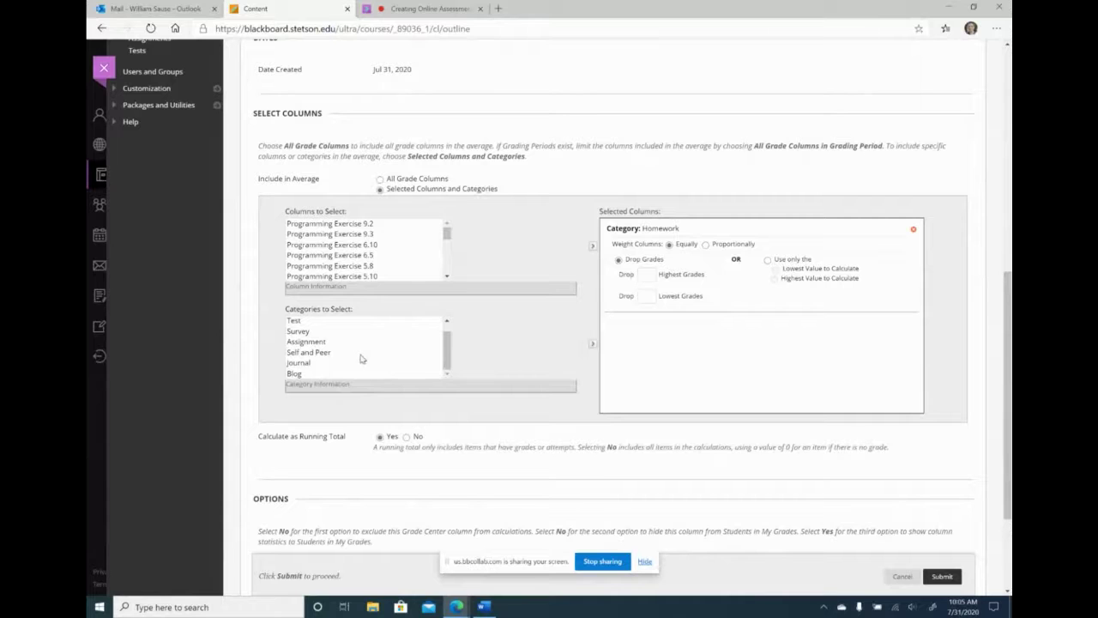
{"action": "left_click", "coordinate": [346, 351]}
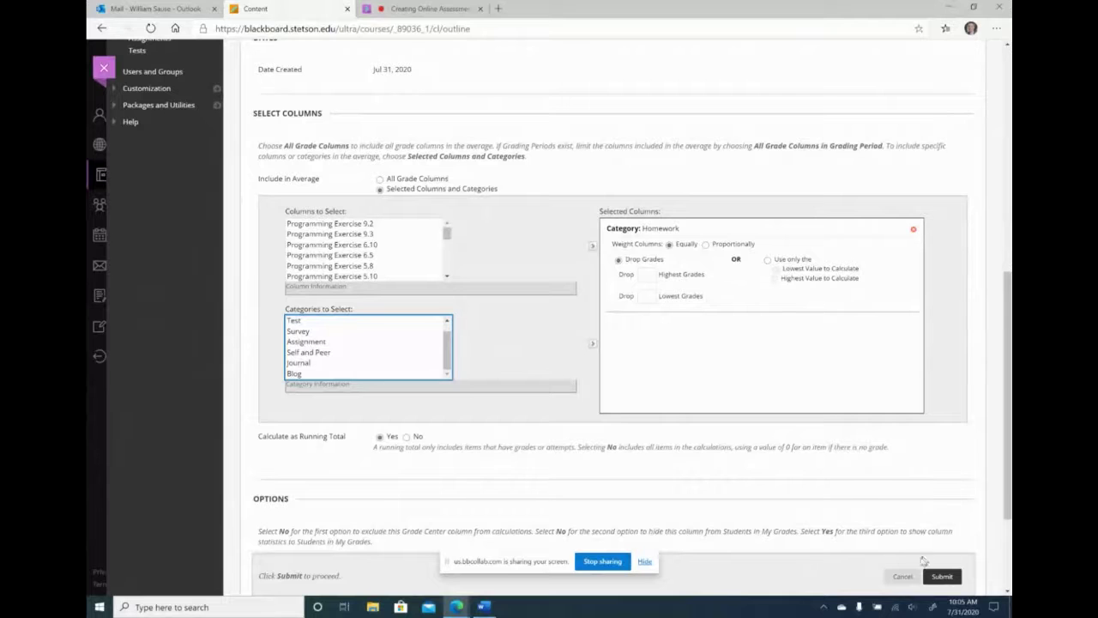
{"action": "left_click", "coordinate": [902, 577]}
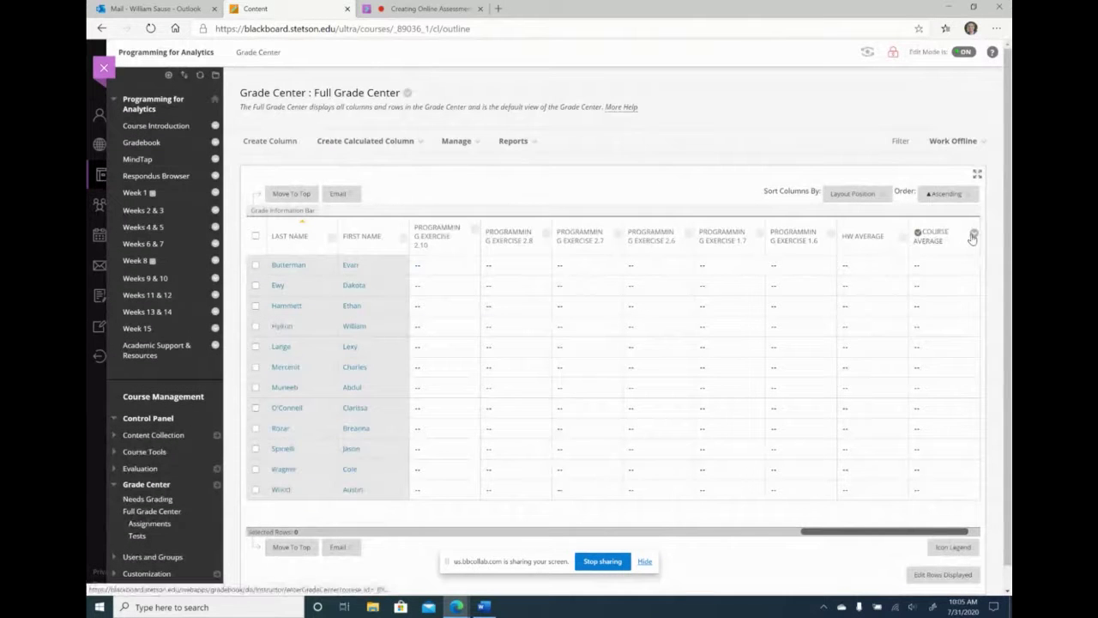
Step: Edit the COURSE AVERAGE column information, review HW Average's 30% weighting, and submit
{"action": "left_click", "coordinate": [974, 233]}
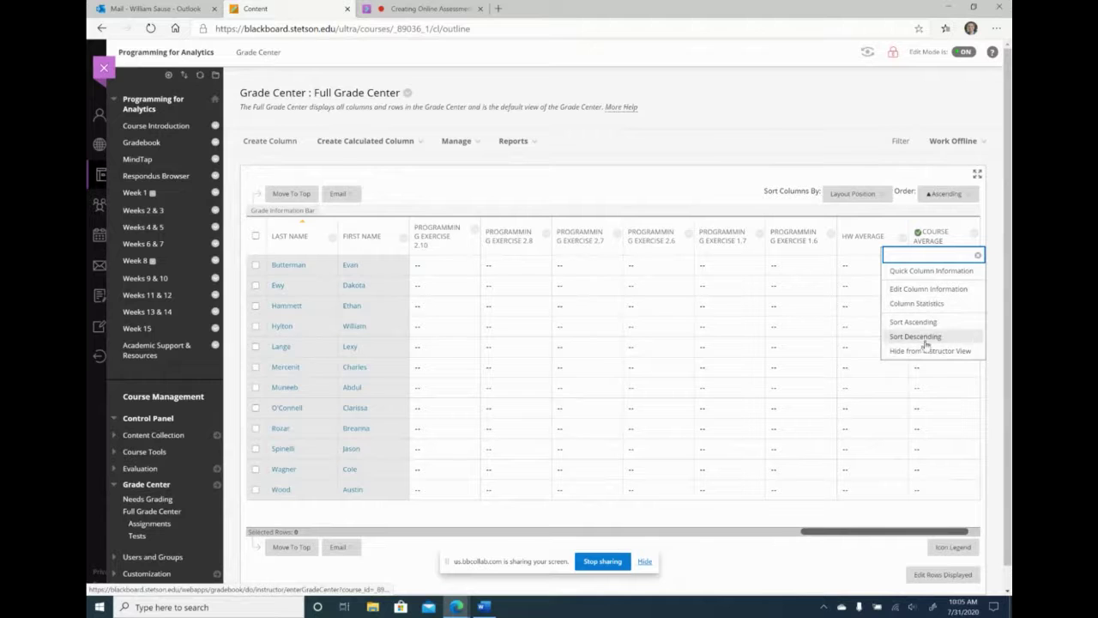
{"action": "left_click", "coordinate": [933, 292]}
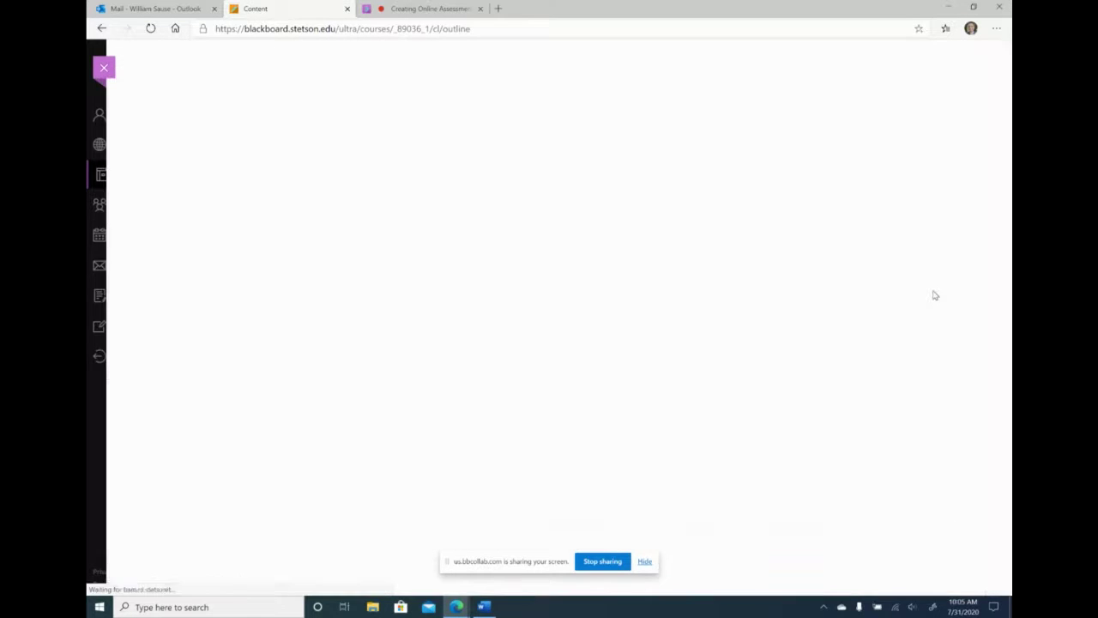
{"action": "scroll", "coordinate": [900, 307], "scroll_direction": "down", "scroll_amount": 10}
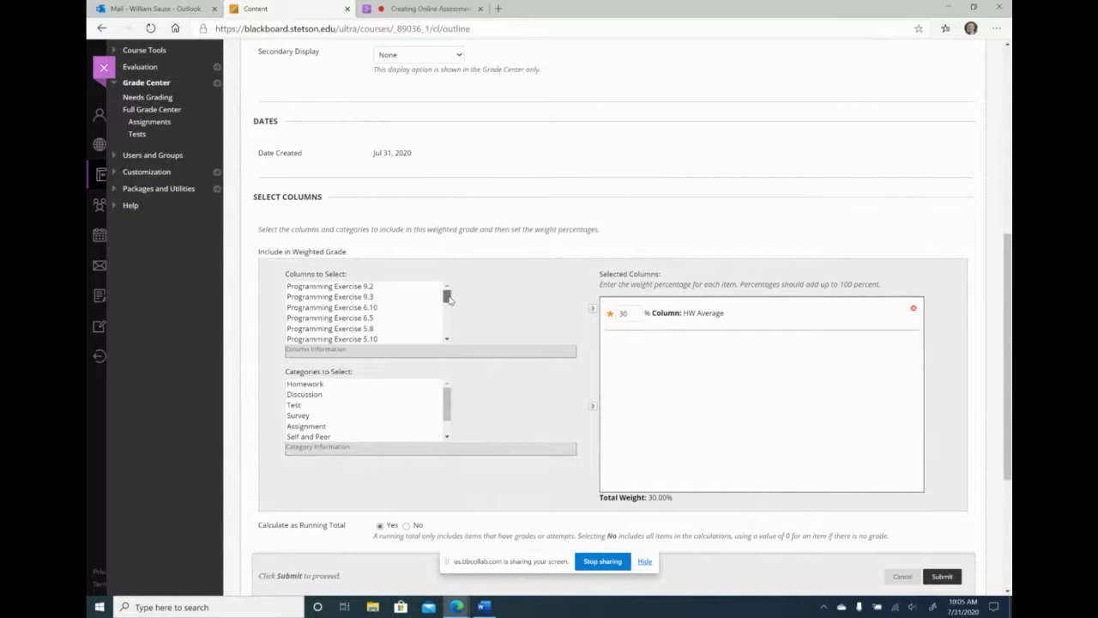
{"action": "left_click", "coordinate": [447, 297]}
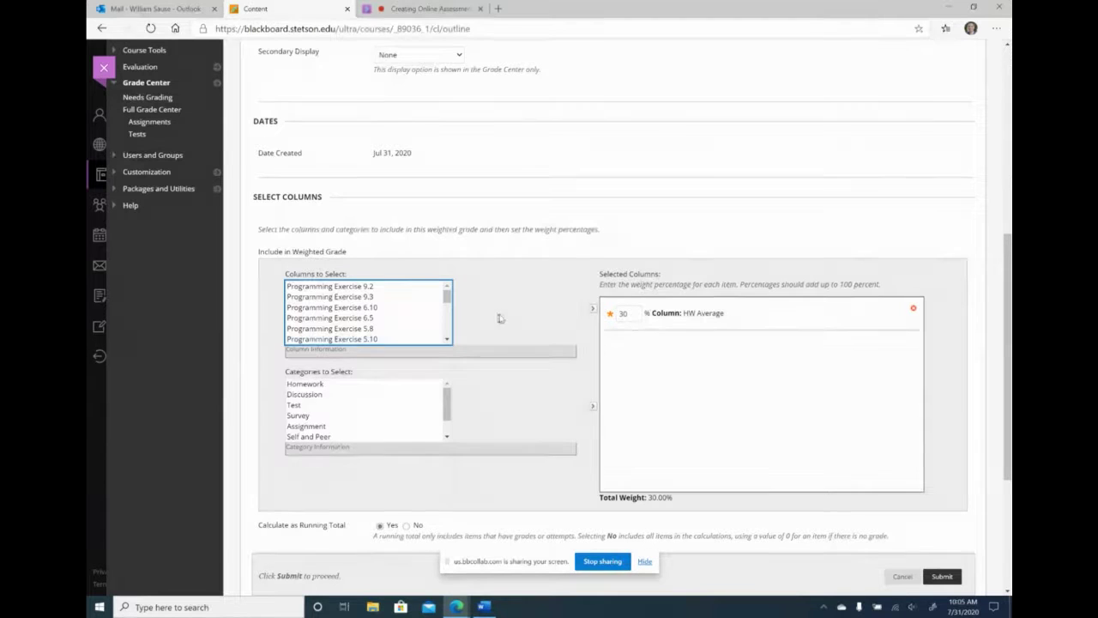
{"action": "left_click", "coordinate": [447, 322]}
{"action": "scroll", "coordinate": [447, 321], "scroll_direction": "up", "scroll_amount": 5}
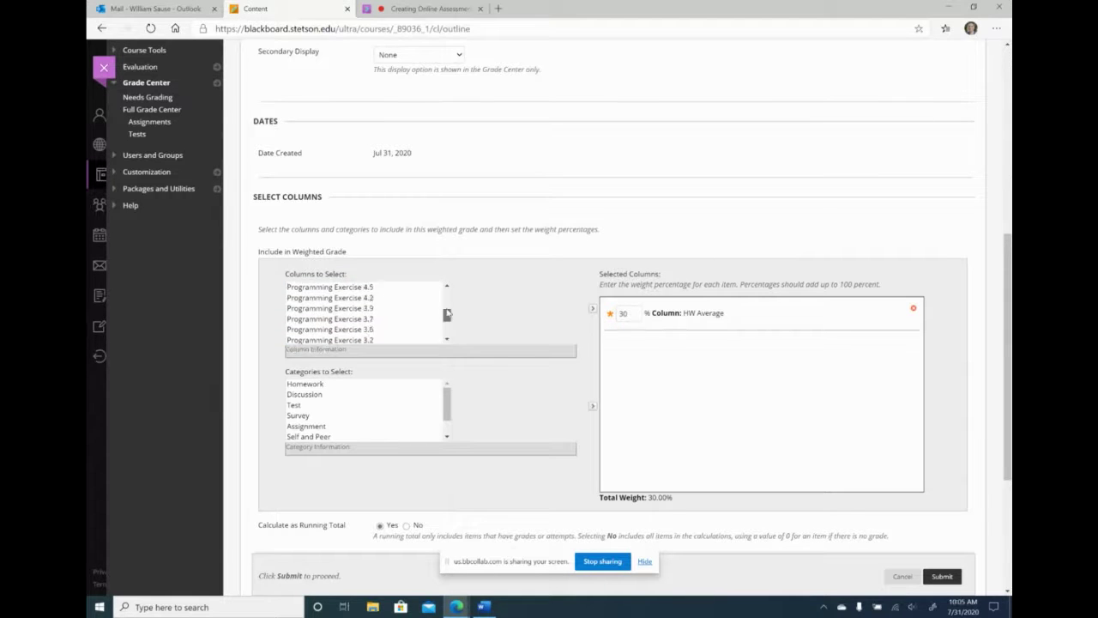
{"action": "left_click", "coordinate": [447, 297]}
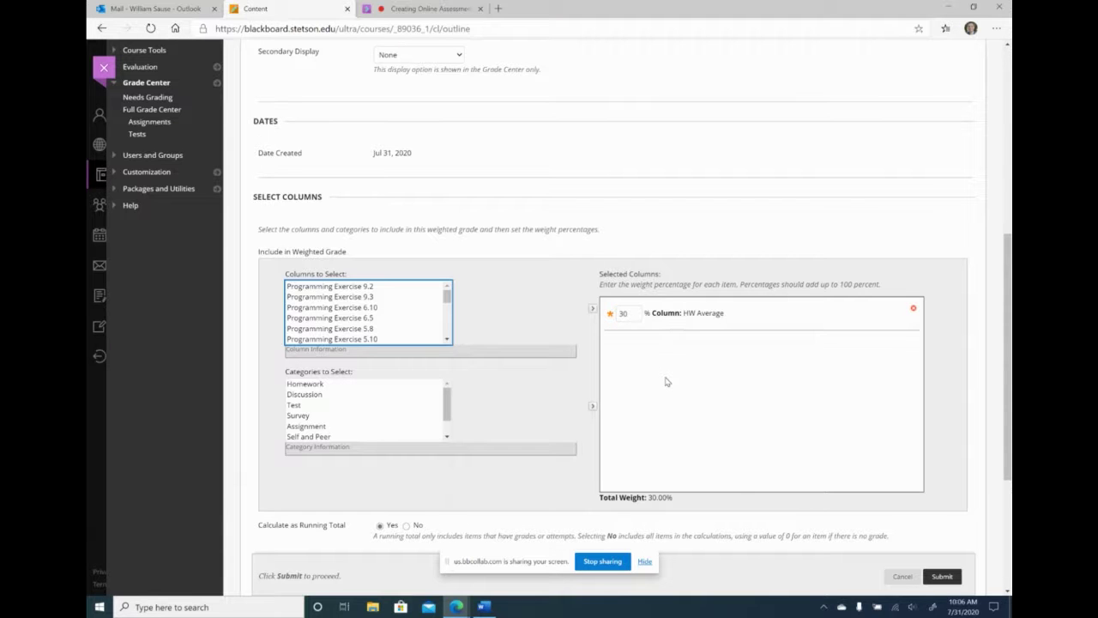
{"action": "left_click", "coordinate": [942, 576]}
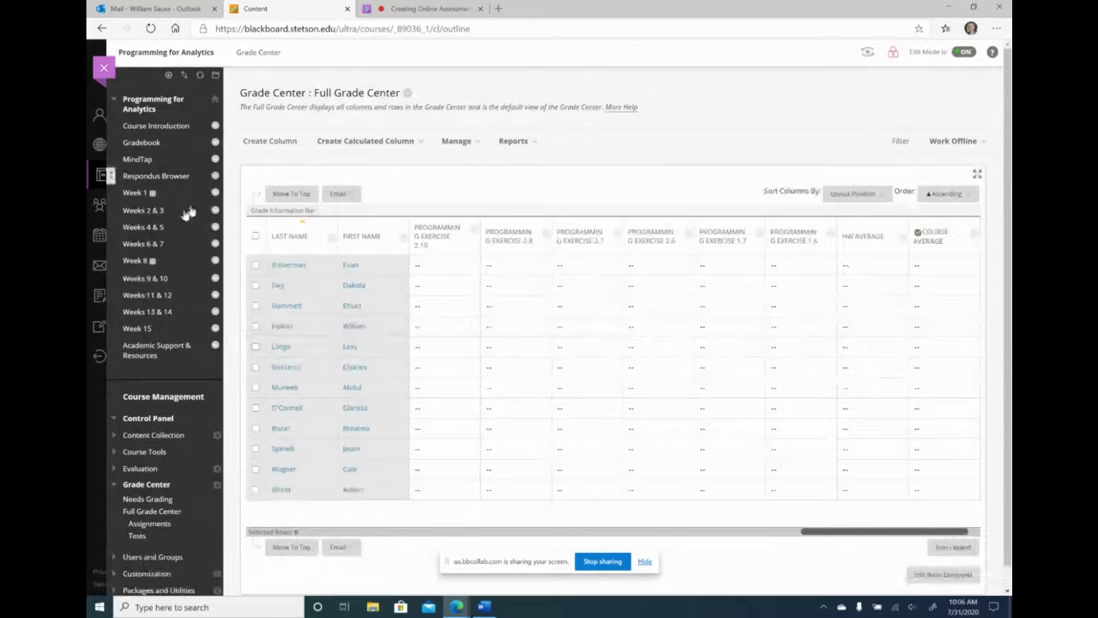
Step: Go to the Weeks 2 & 3 module with its Learning Objectives, Readings, Slides, Homework and Quiz folders
{"action": "left_click", "coordinate": [151, 210]}
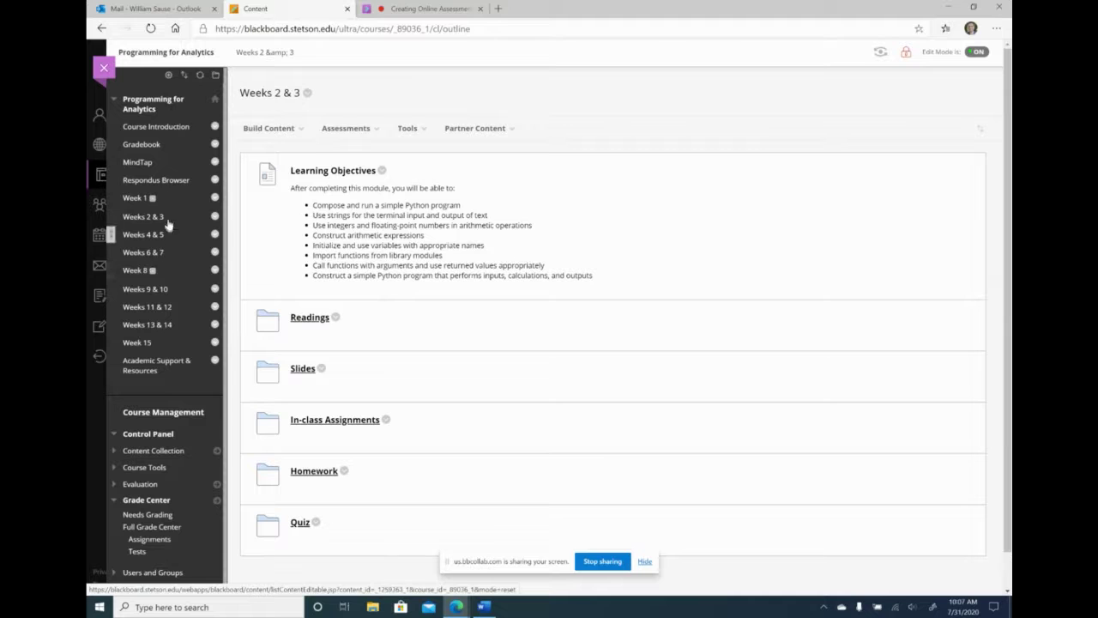
Step: Show the course menu's add-item choices, from Content Area through Subheader and Divider
{"action": "left_click", "coordinate": [168, 77]}
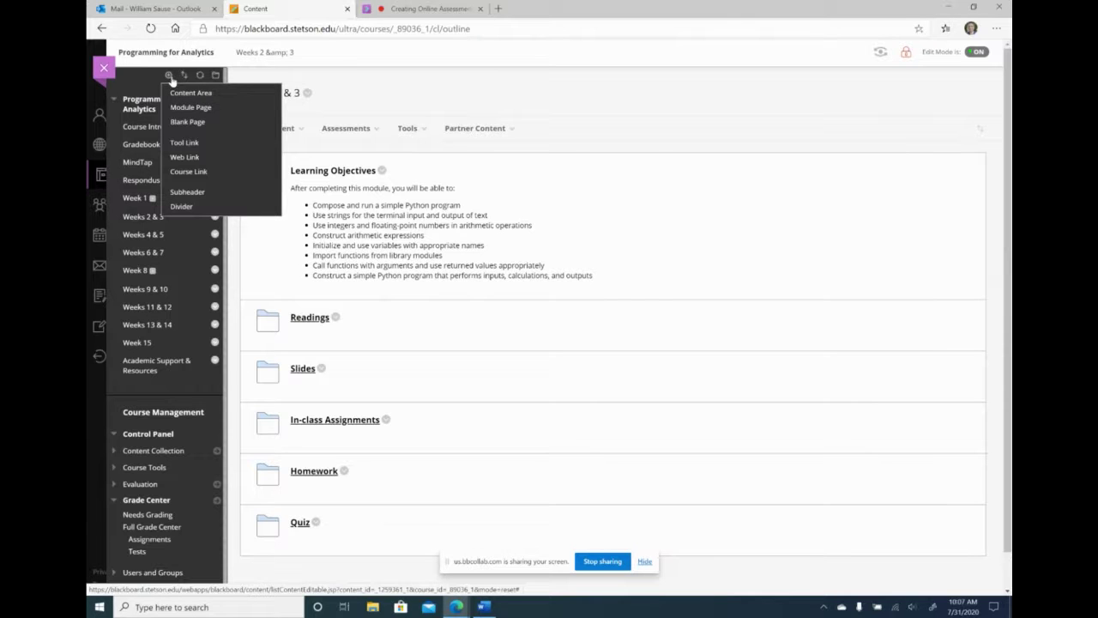
Step: Add two course-menu dividers, placing one above Week 1 and one above Academic Support & Resources
{"action": "left_click", "coordinate": [190, 209]}
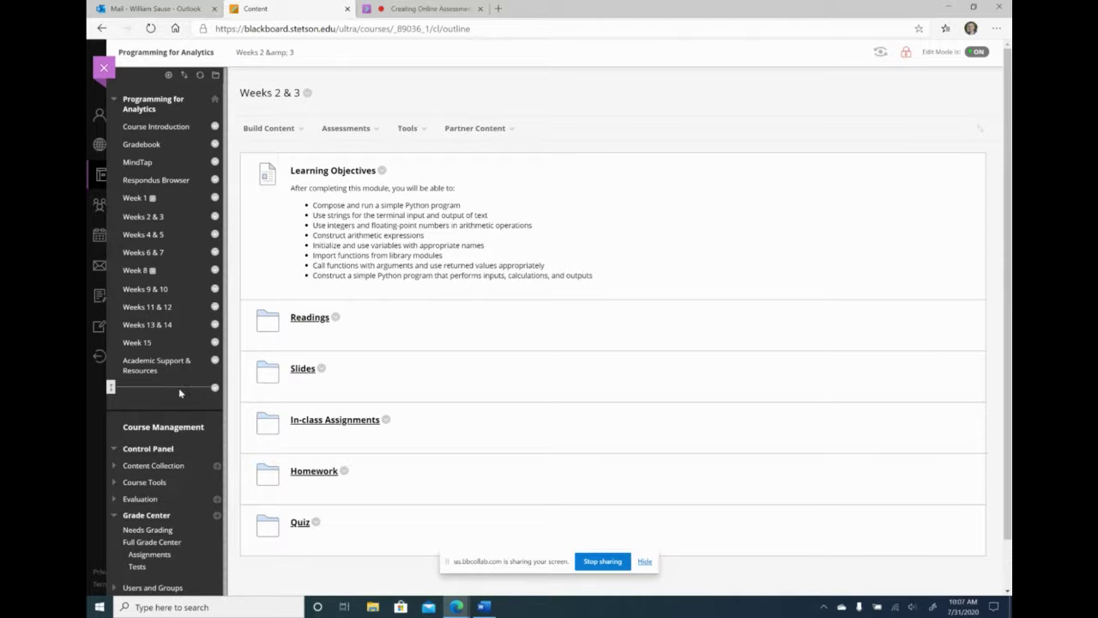
{"action": "left_click_drag", "start_coordinate": [109, 388], "coordinate": [111, 186]}
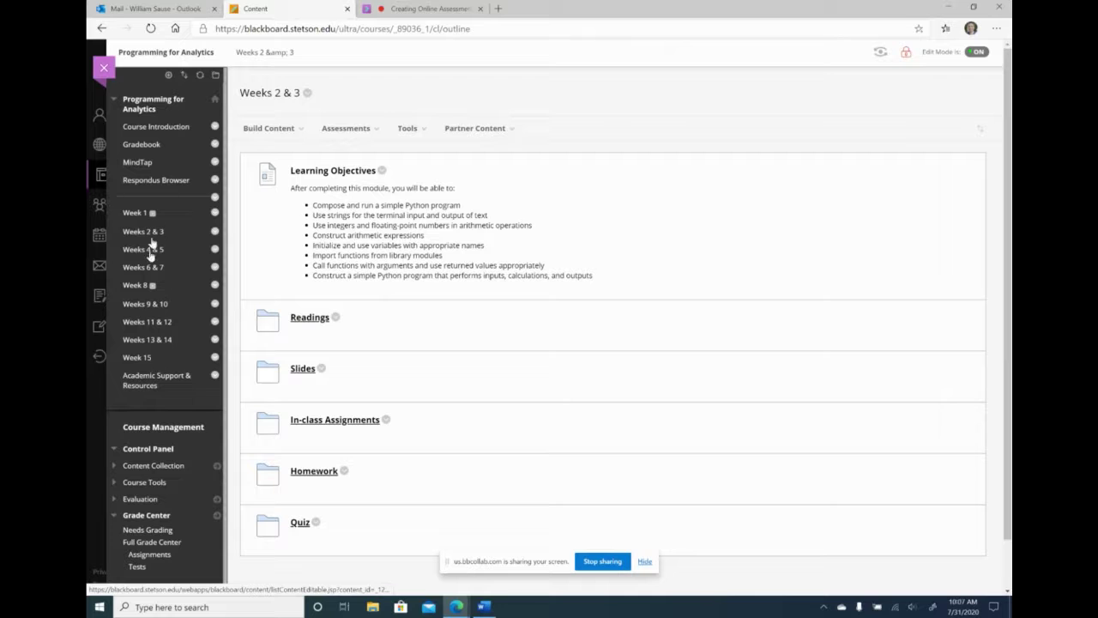
{"action": "mouse_move", "coordinate": [142, 199]}
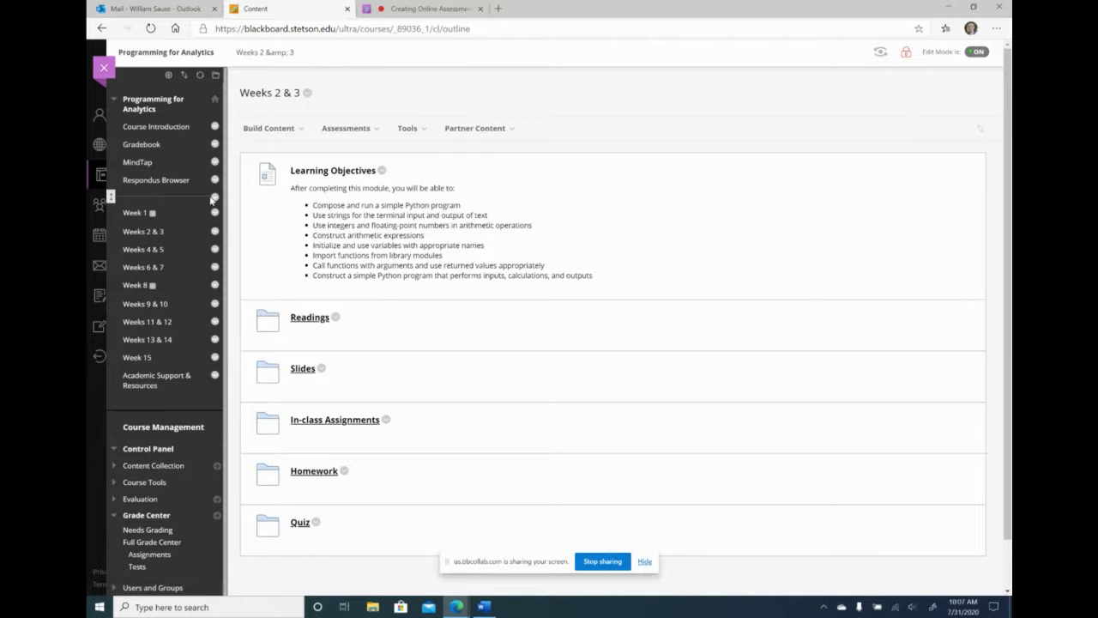
{"action": "left_click", "coordinate": [168, 75]}
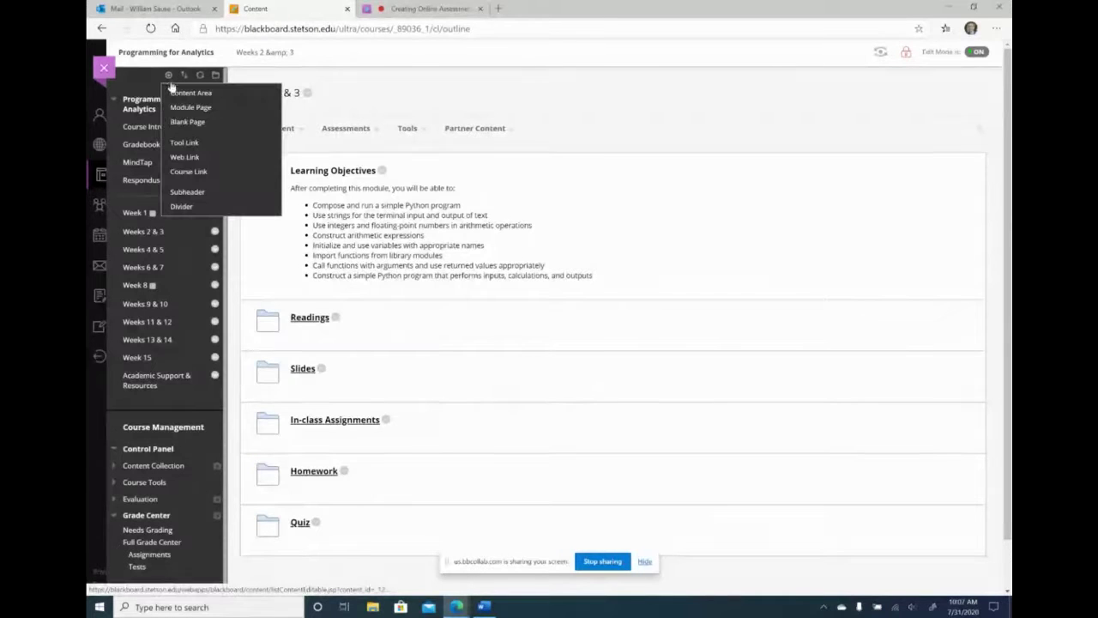
{"action": "left_click", "coordinate": [191, 206]}
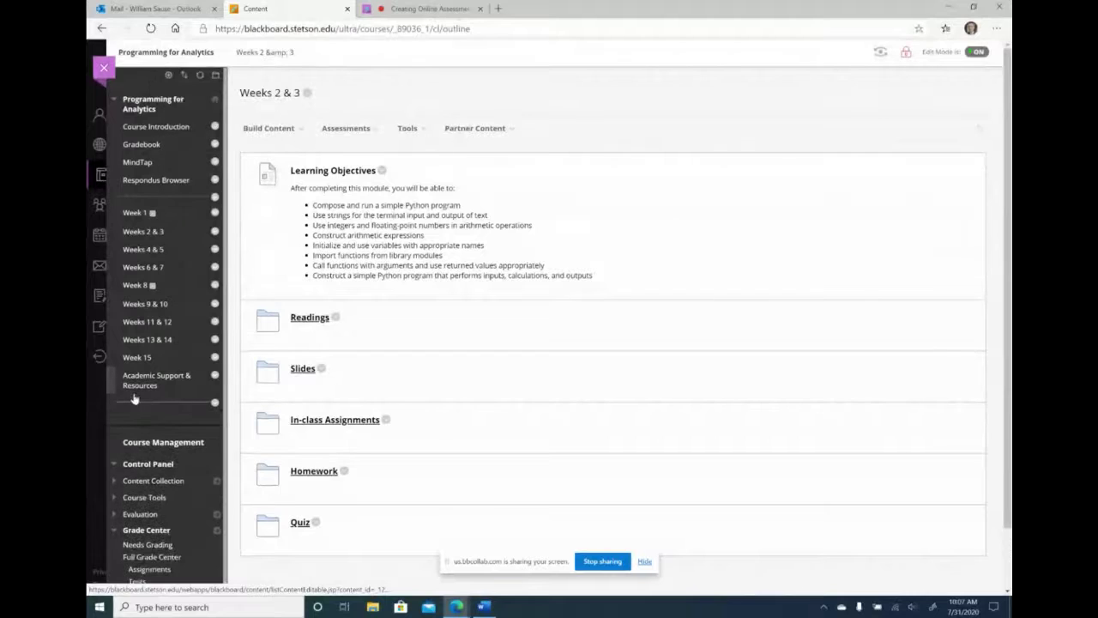
{"action": "left_click_drag", "start_coordinate": [109, 395], "coordinate": [112, 369]}
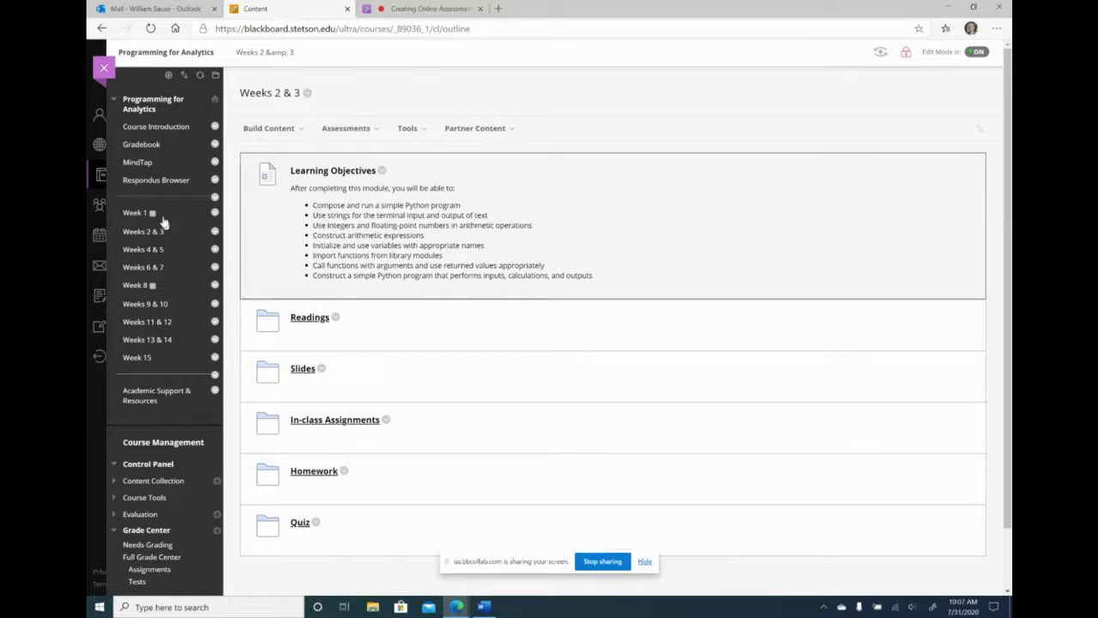
Step: Visit Week 1, then close the Programming for Analytics course back to the Courses page
{"action": "left_click", "coordinate": [128, 213]}
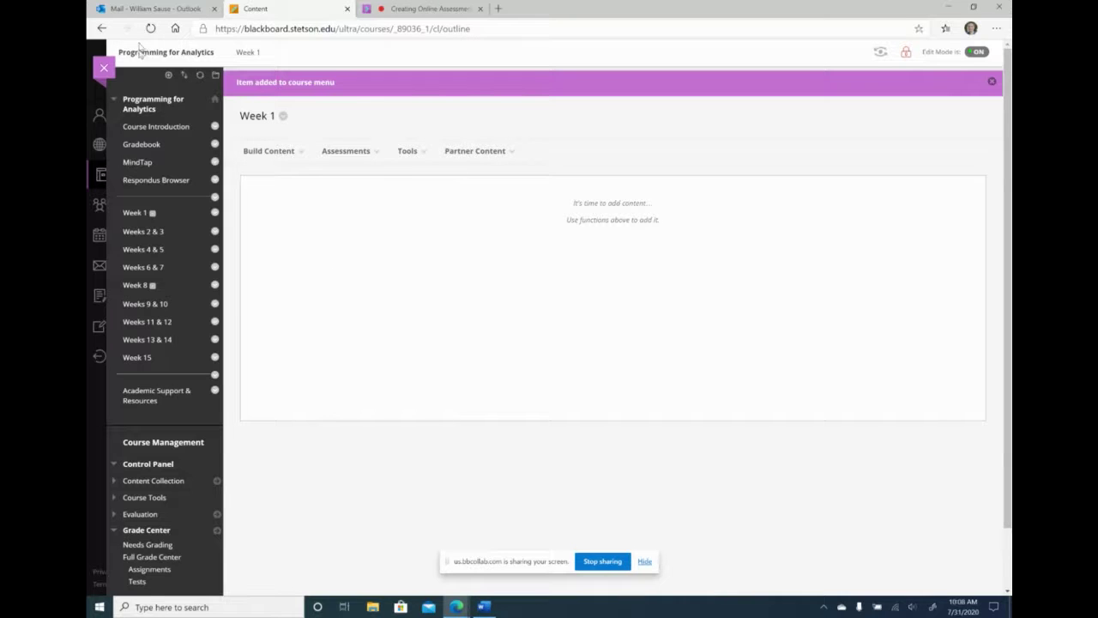
{"action": "left_click", "coordinate": [103, 69]}
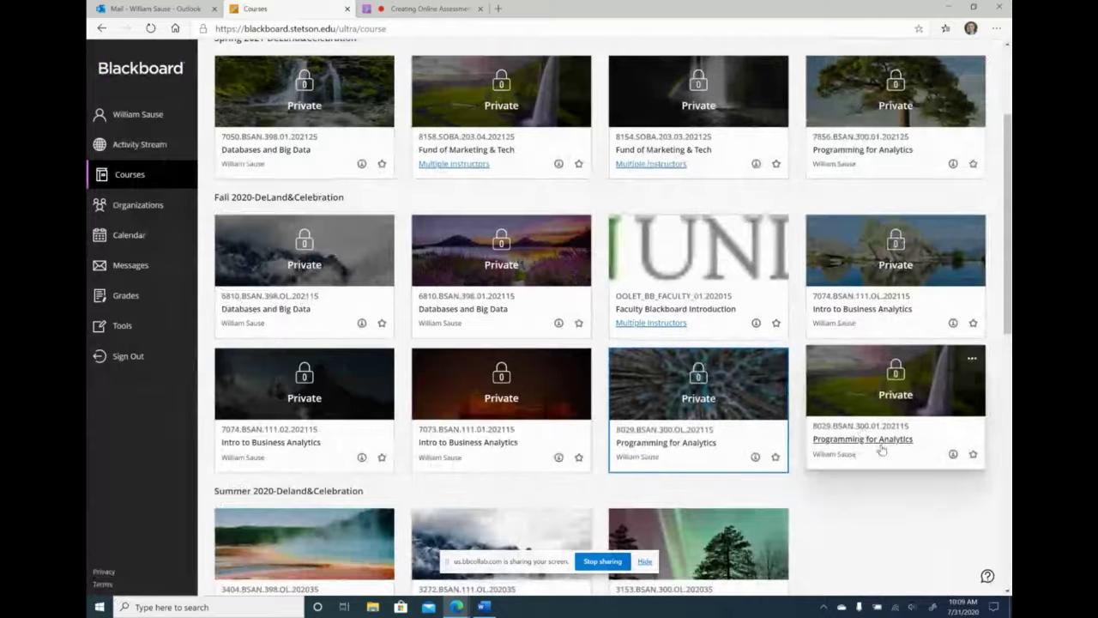
Step: Enter the other Programming for Analytics course and view its still-empty Discussion Board
{"action": "left_click", "coordinate": [889, 443]}
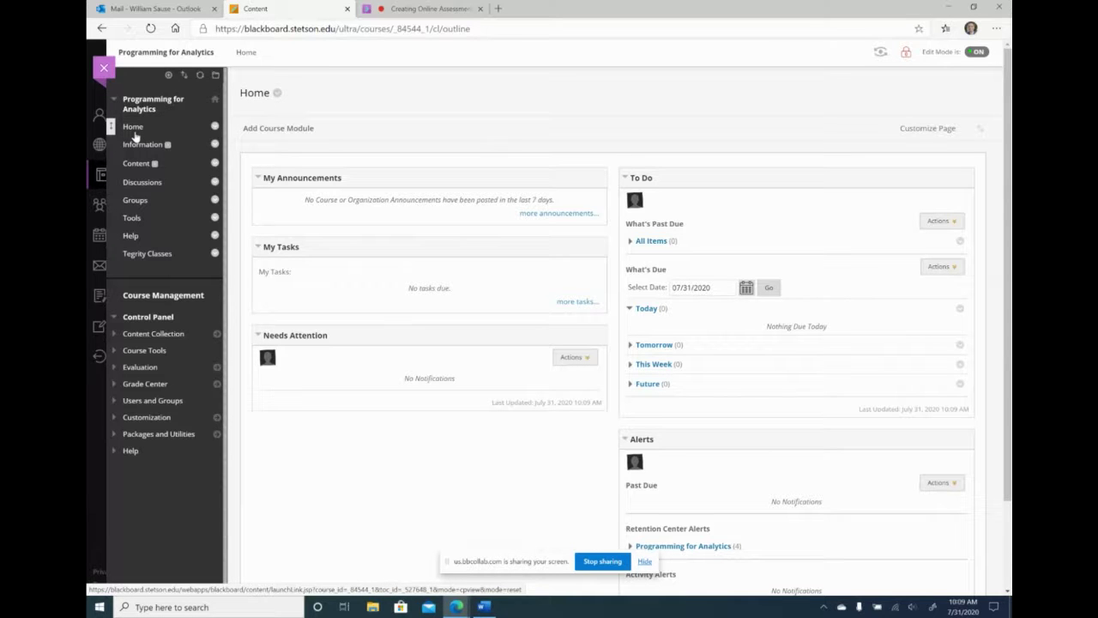
{"action": "left_click", "coordinate": [148, 185]}
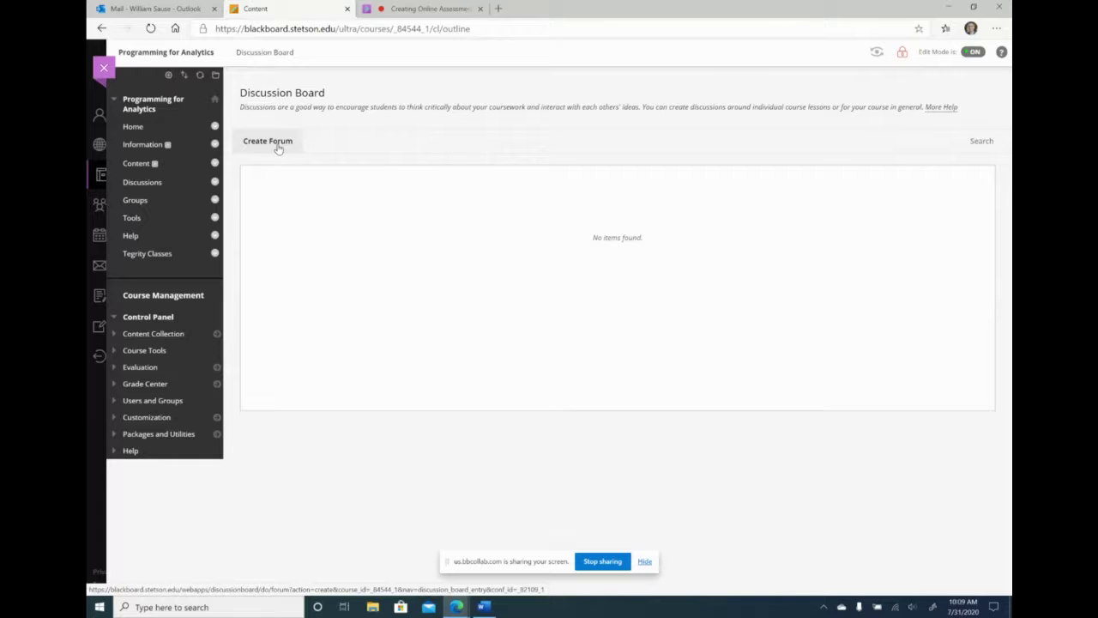
Step: Create a discussion forum named 'Topic 1', keeping the default forum settings
{"action": "left_click", "coordinate": [277, 148]}
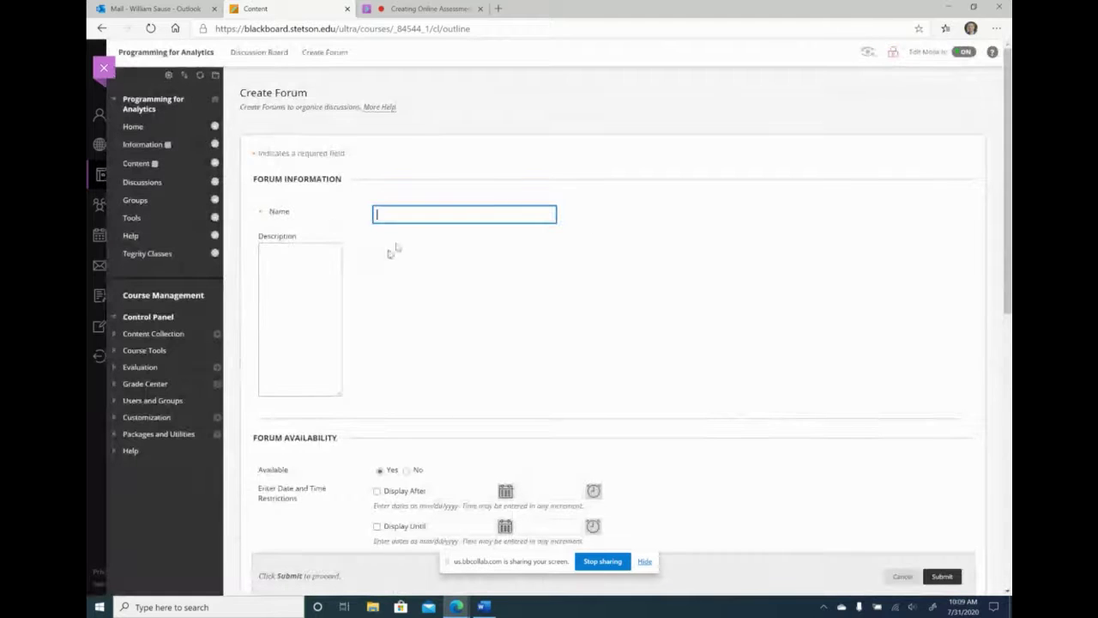
{"action": "type", "text": "Topic 1"}
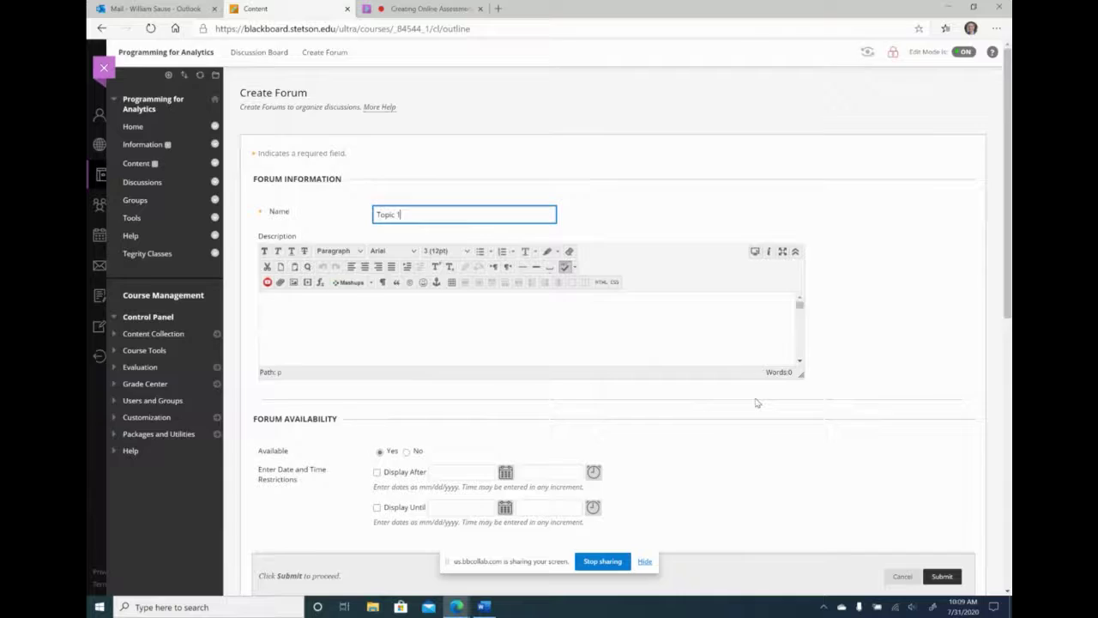
{"action": "scroll", "coordinate": [757, 403], "scroll_direction": "down", "scroll_amount": 2}
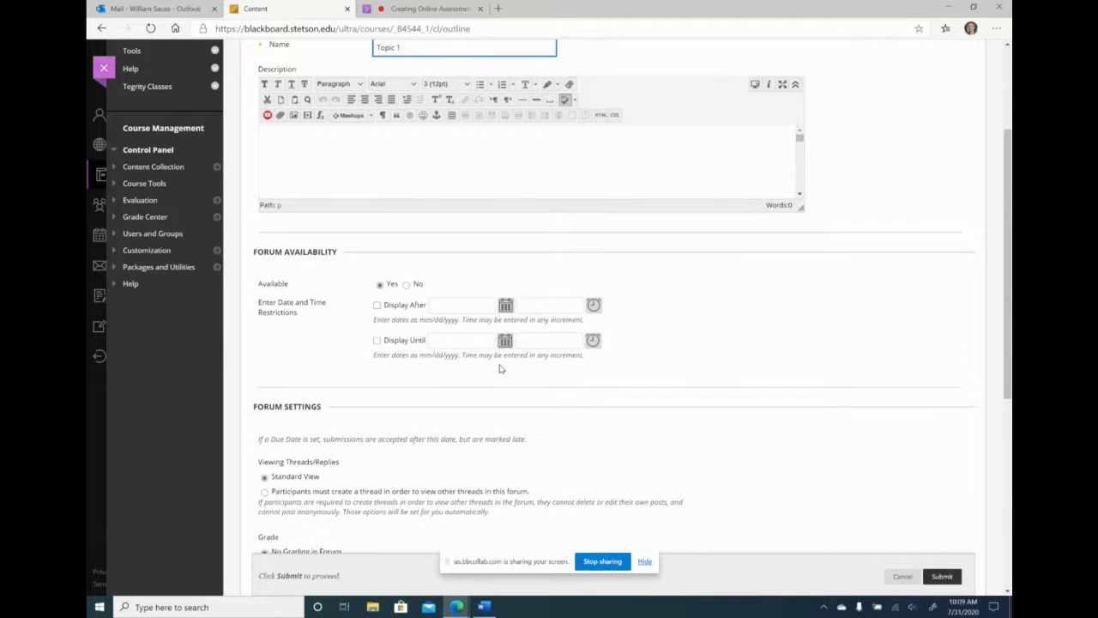
{"action": "scroll", "coordinate": [501, 369], "scroll_direction": "down", "scroll_amount": 5}
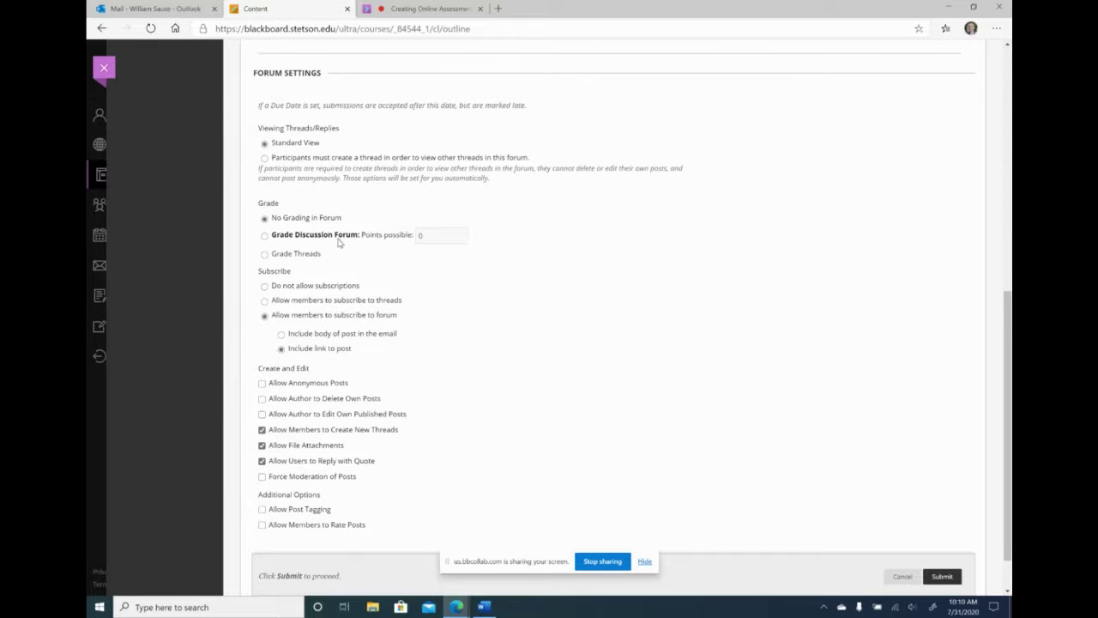
{"action": "scroll", "coordinate": [429, 361], "scroll_direction": "down", "scroll_amount": 2}
{"action": "scroll", "coordinate": [429, 368], "scroll_direction": "up", "scroll_amount": 3}
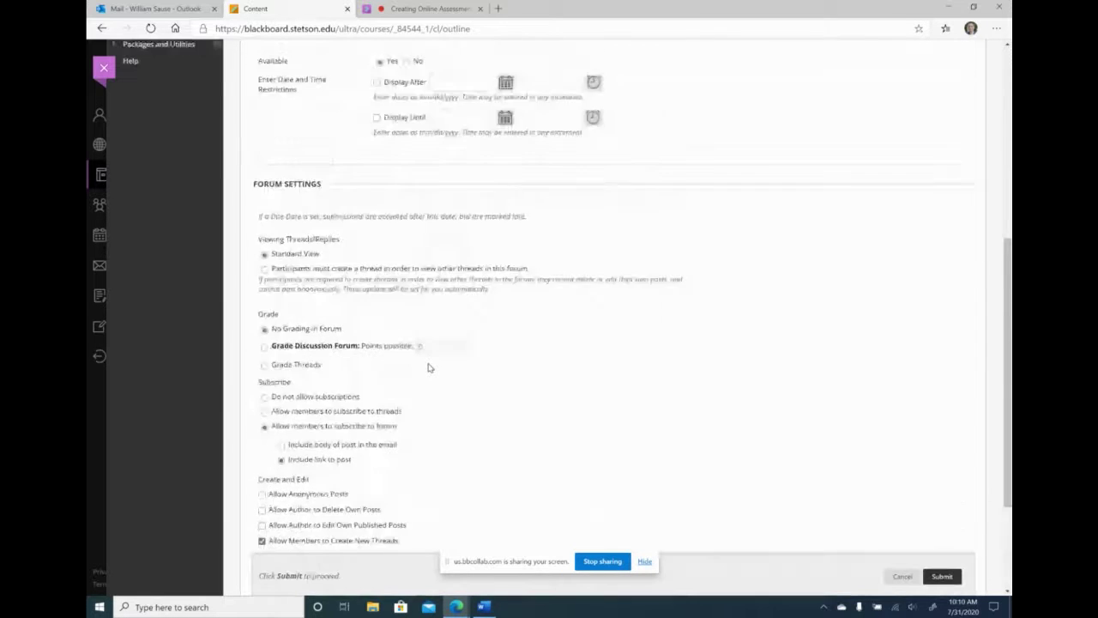
{"action": "left_click", "coordinate": [941, 577]}
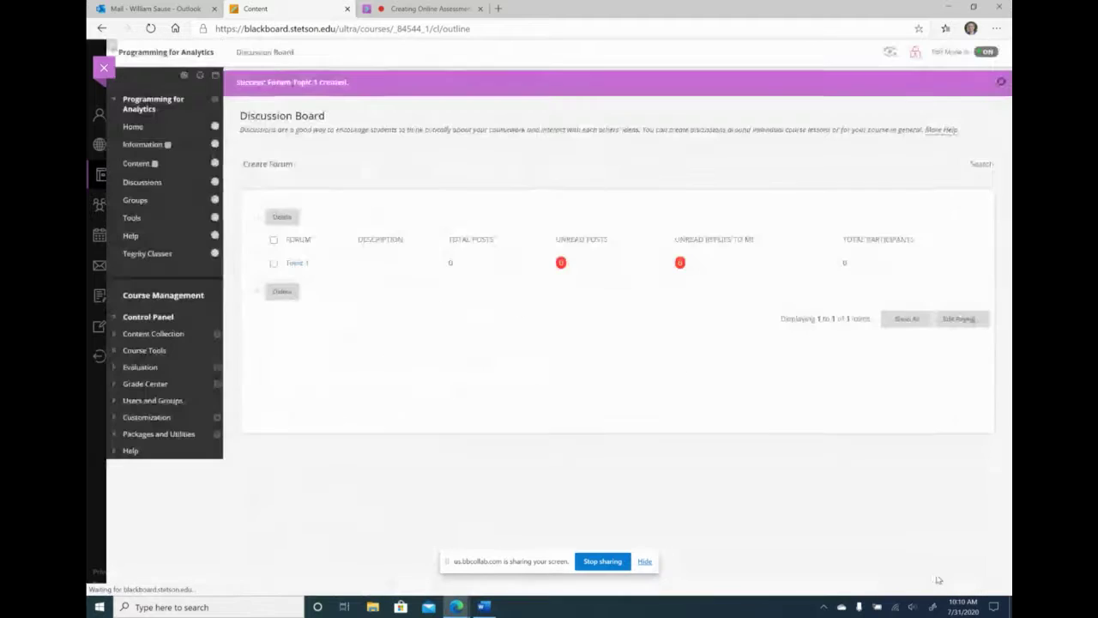
Step: Post a new thread in Topic 1 titled 'This is a question?'
{"action": "left_click", "coordinate": [296, 263]}
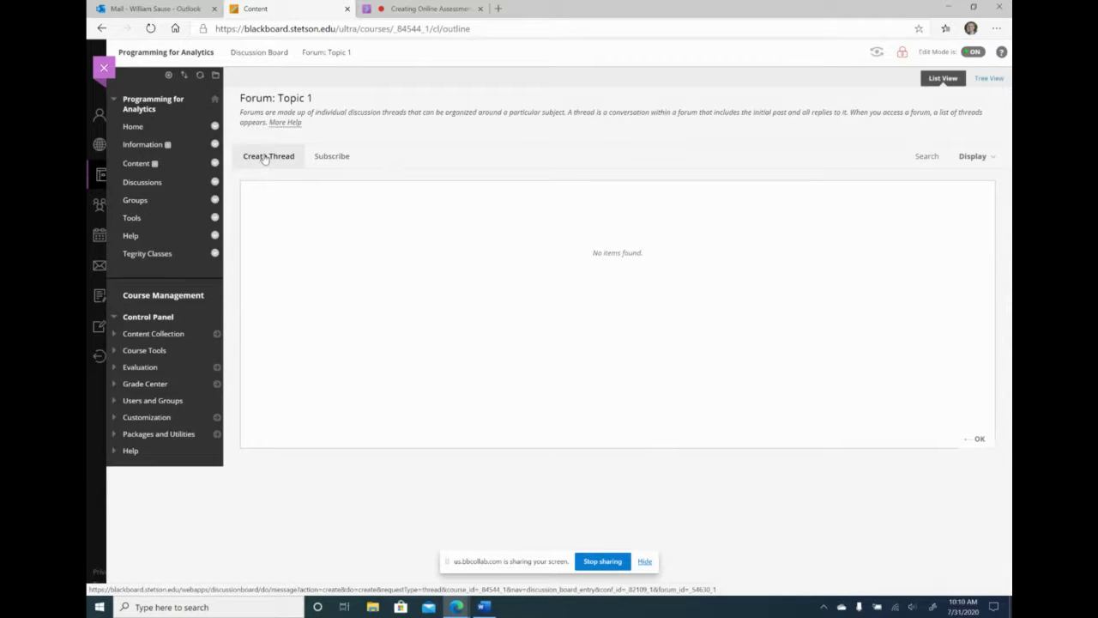
{"action": "left_click", "coordinate": [266, 157]}
{"action": "left_click", "coordinate": [417, 213]}
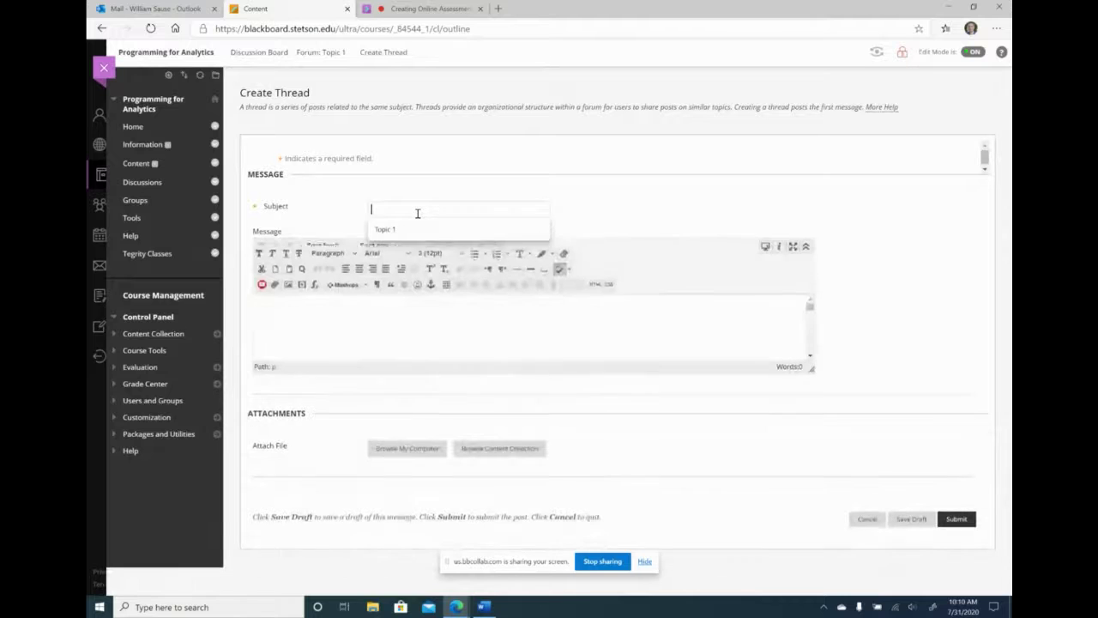
{"action": "type", "text": "This"}
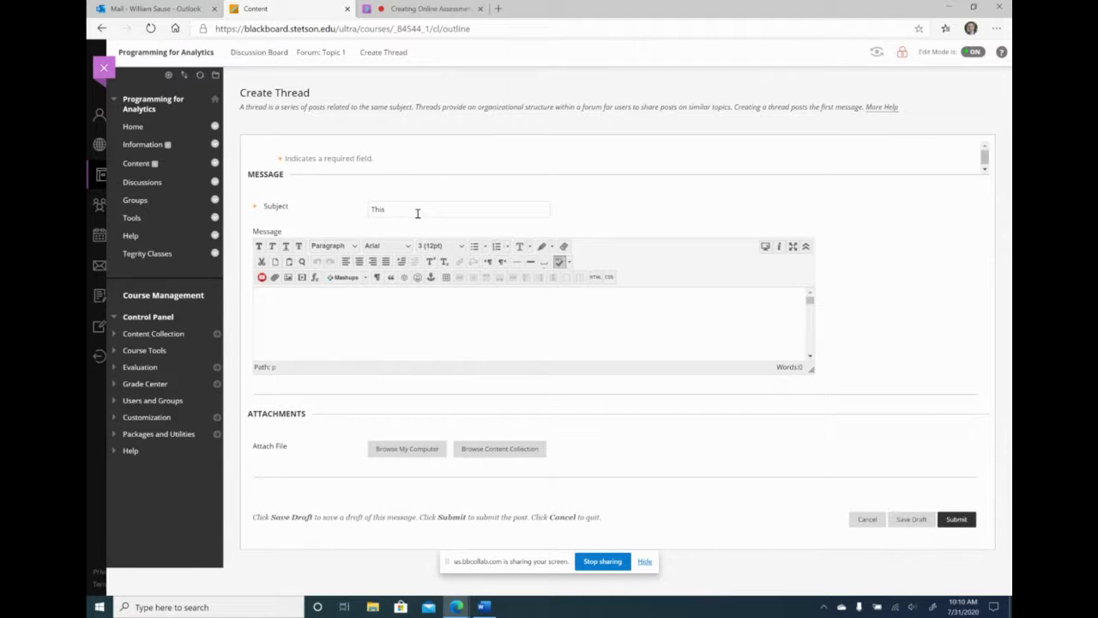
{"action": "type", "text": " is a question"}
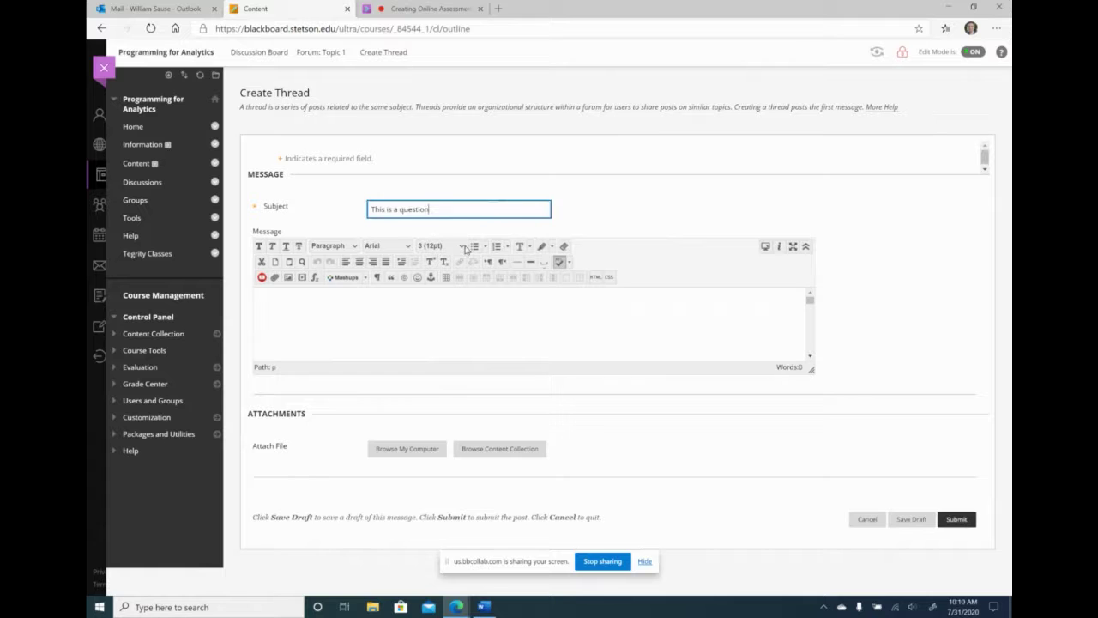
{"action": "type", "text": "?"}
{"action": "left_click", "coordinate": [956, 520]}
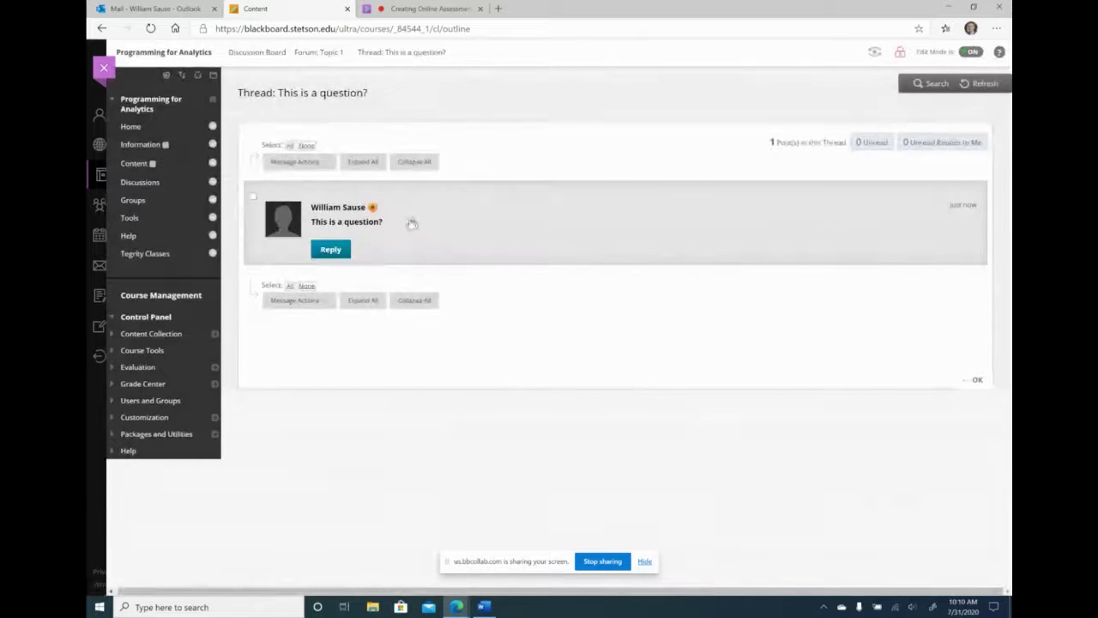
Step: Reply to the thread with 'This is my answer.' and return to the Discussion Board
{"action": "left_click", "coordinate": [328, 251]}
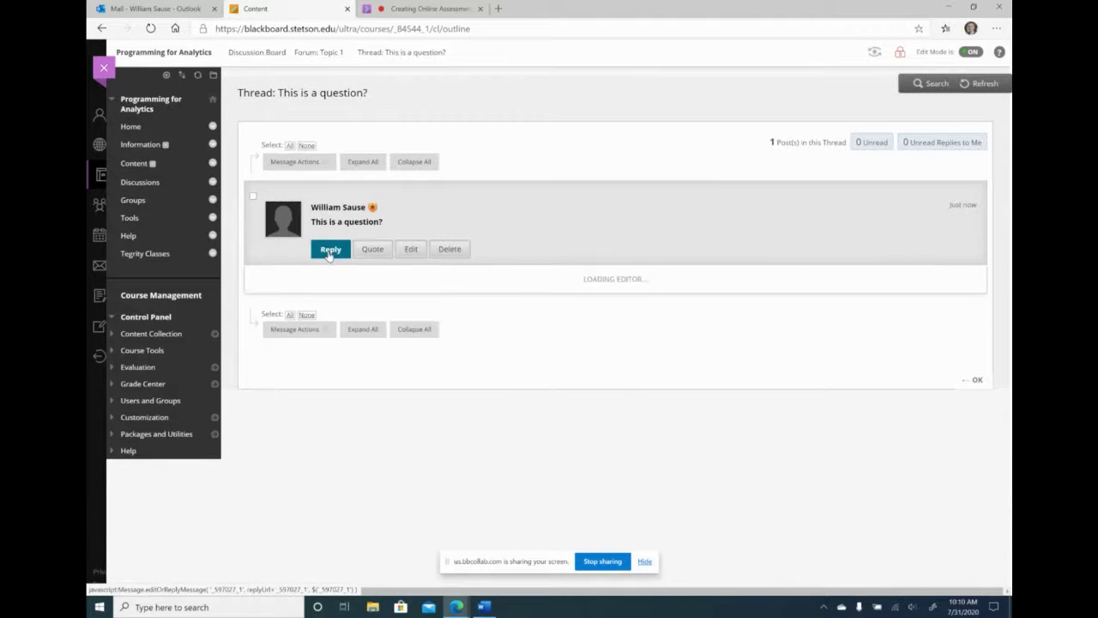
{"action": "left_click", "coordinate": [429, 416]}
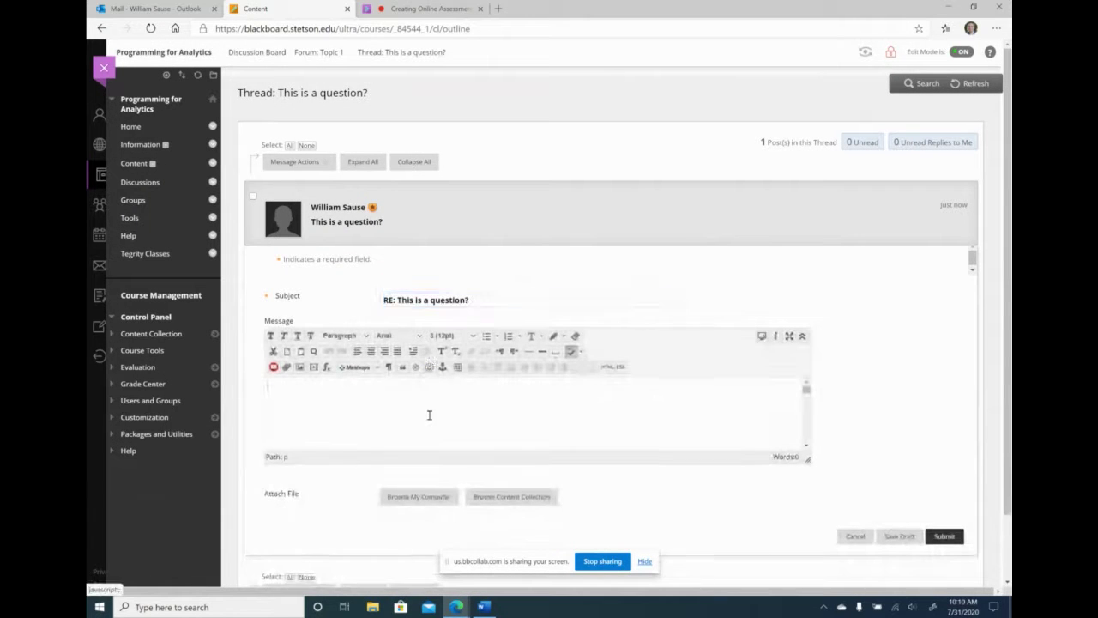
{"action": "type", "text": "This is my answer."}
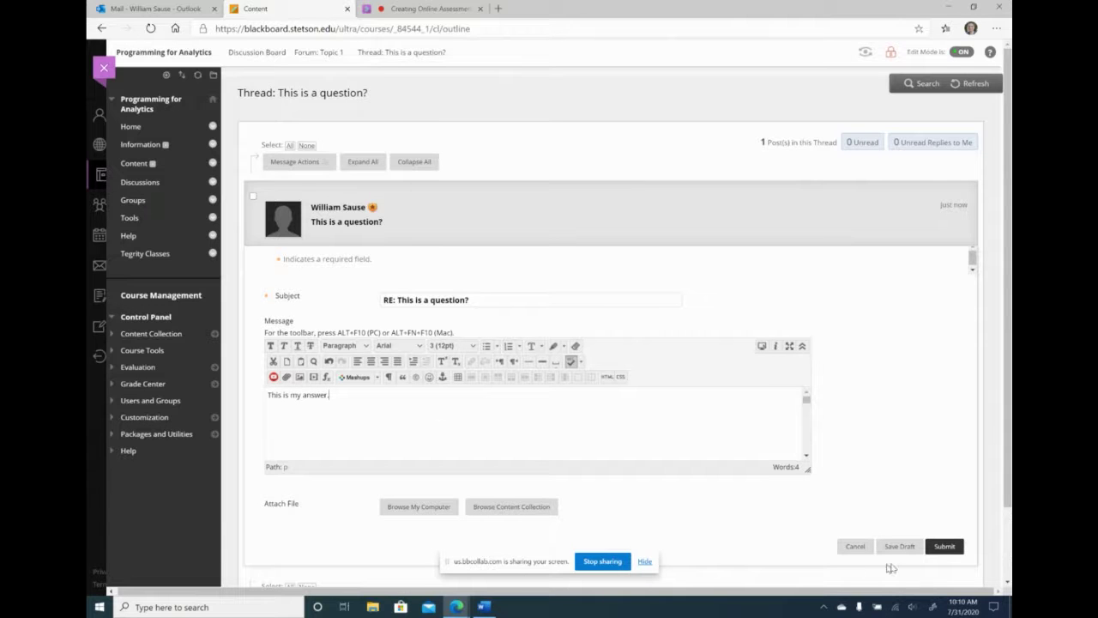
{"action": "left_click", "coordinate": [943, 546]}
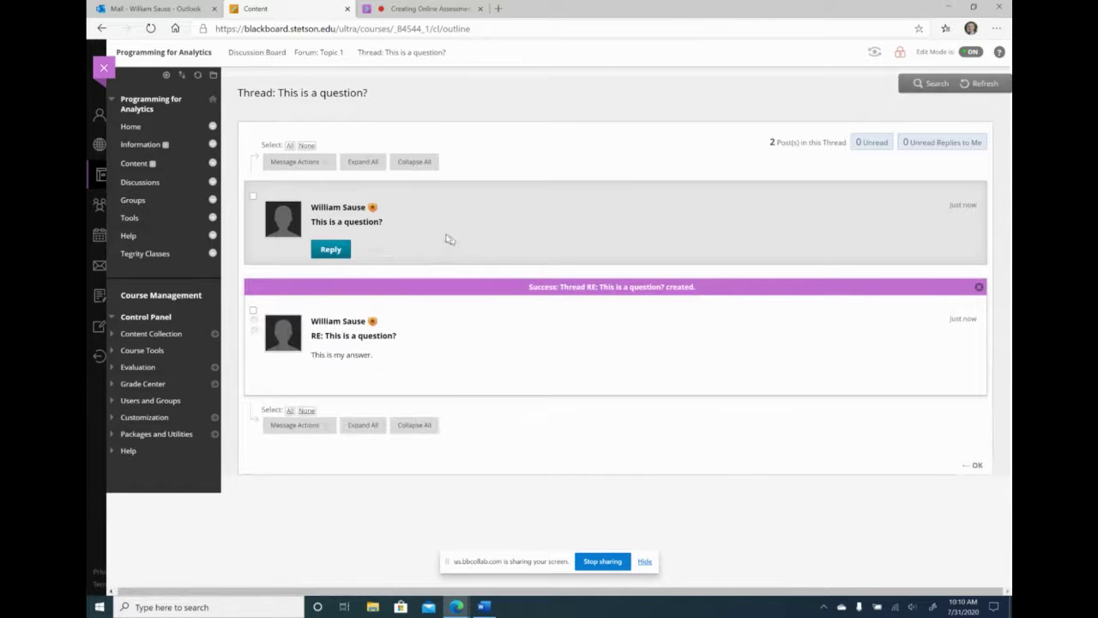
{"action": "left_click", "coordinate": [139, 182]}
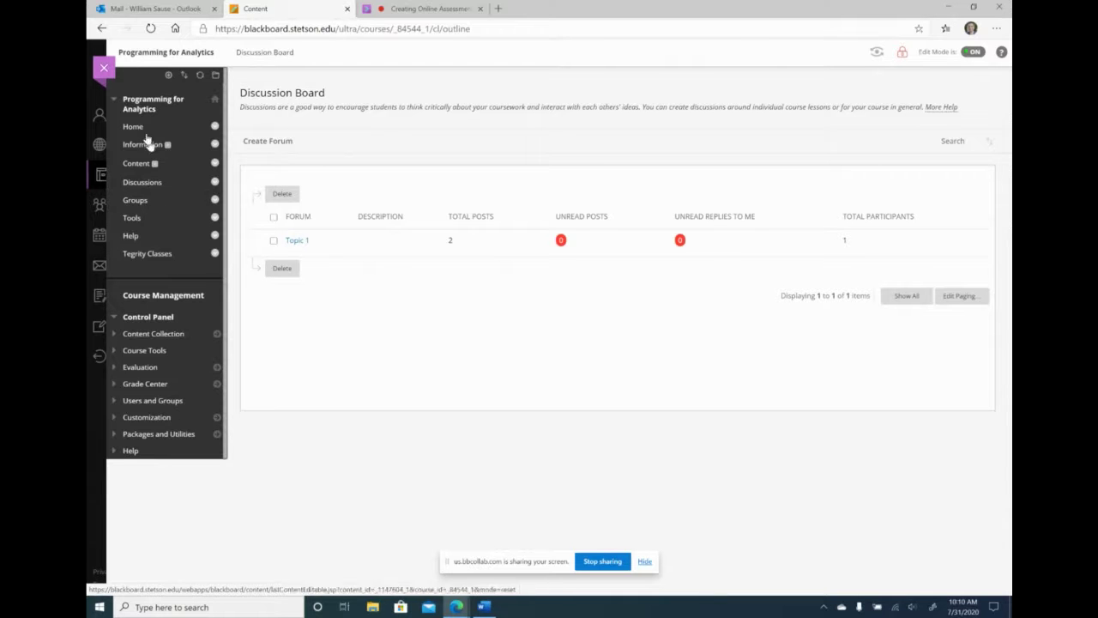
Step: Switch to the Fall 2020 Programming for Analytics course, open Week 1, and list its addable tools
{"action": "left_click", "coordinate": [105, 70]}
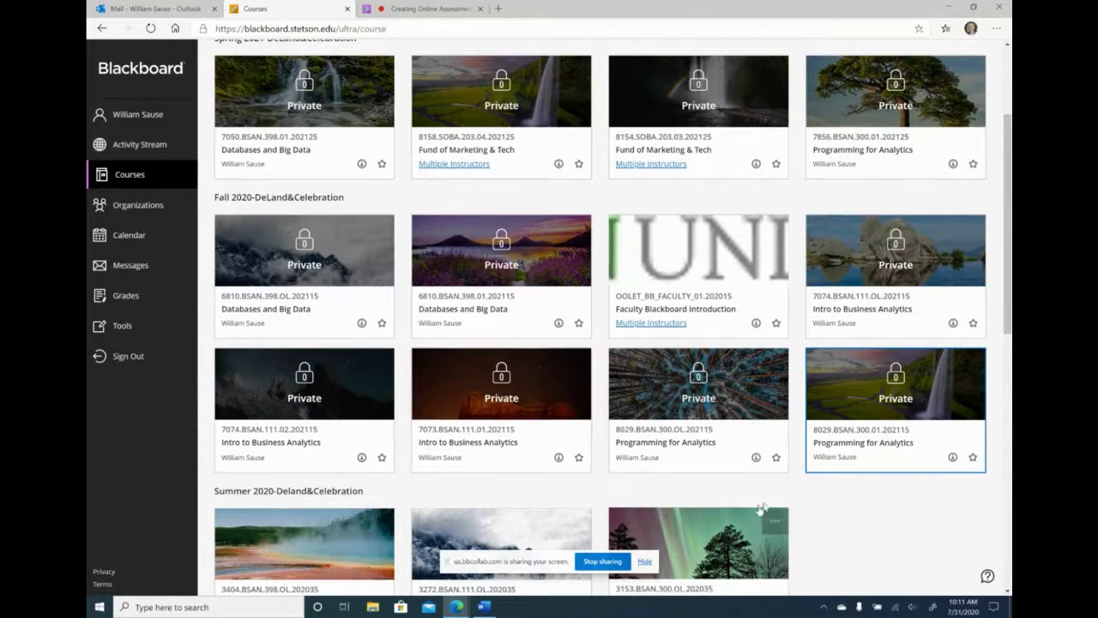
{"action": "left_click", "coordinate": [692, 452]}
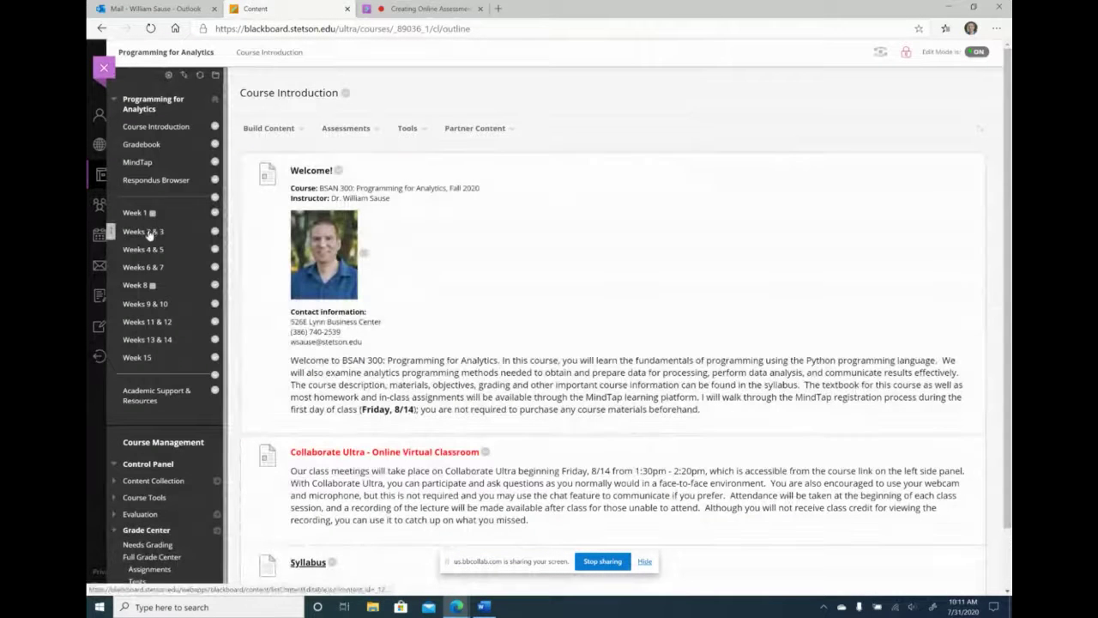
{"action": "left_click", "coordinate": [135, 212]}
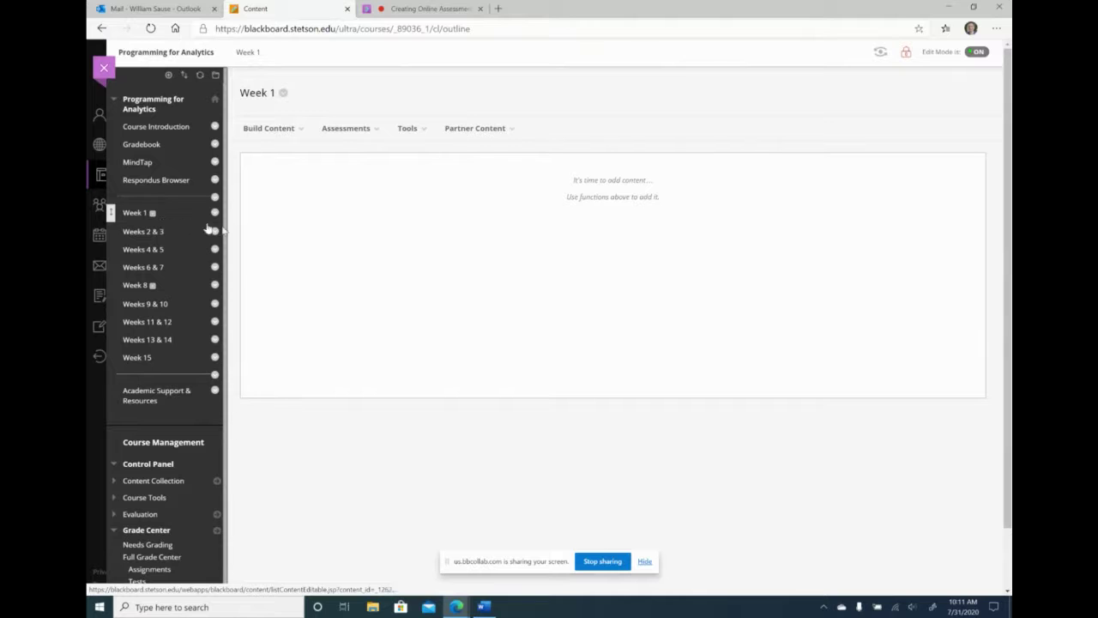
{"action": "left_click", "coordinate": [408, 128]}
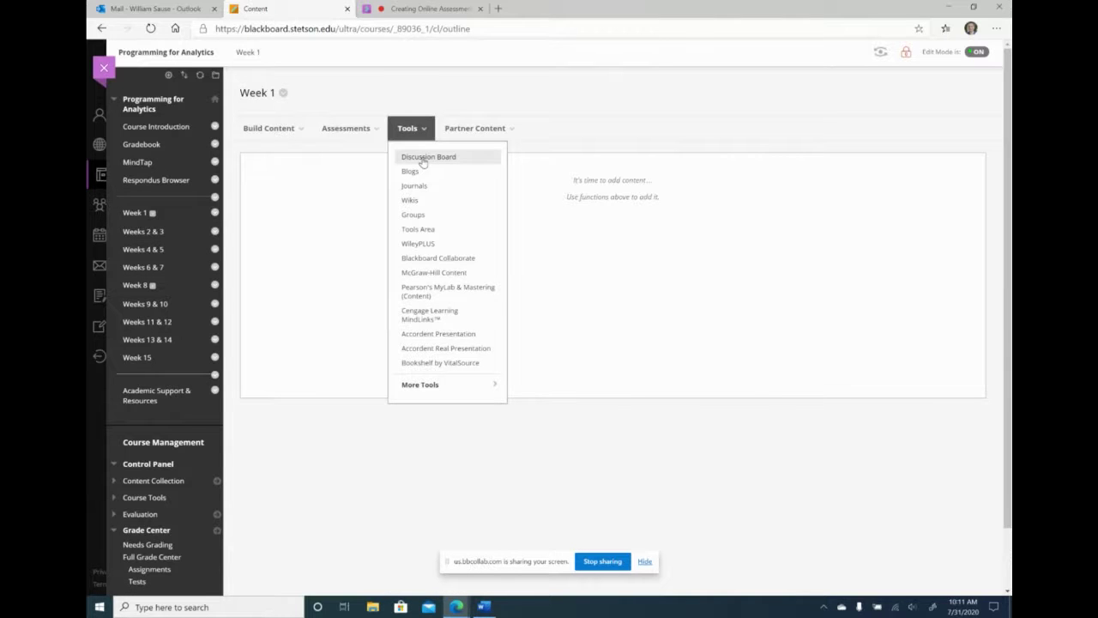
Step: Add a Week 1 link to the whole Discussion Board page, named 'Week 1 Discussion Board'
{"action": "left_click", "coordinate": [423, 158]}
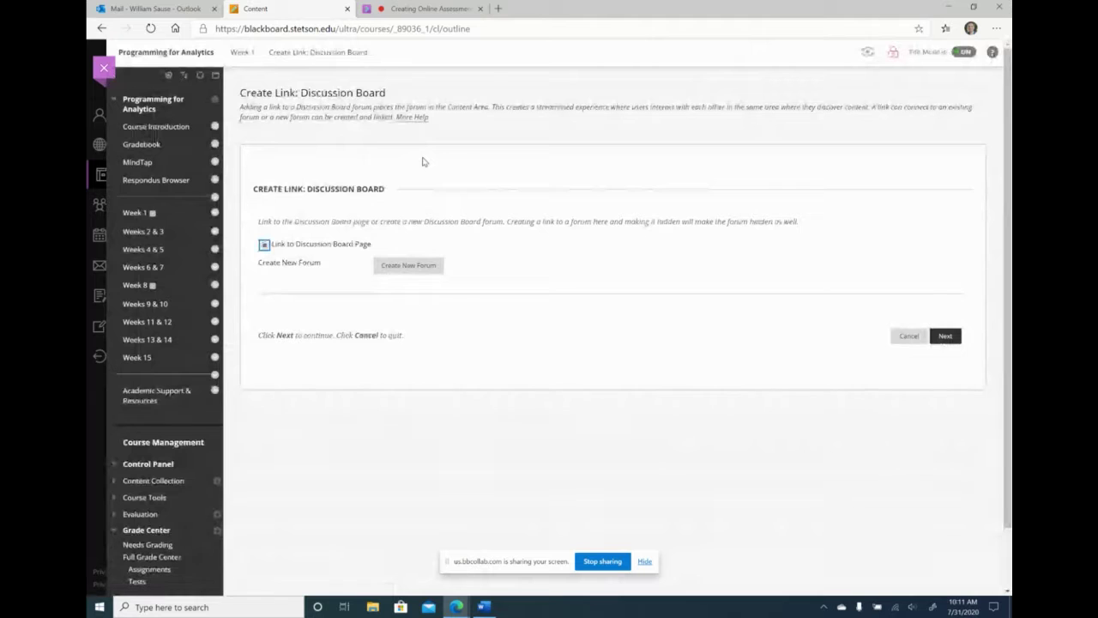
{"action": "left_click", "coordinate": [946, 336]}
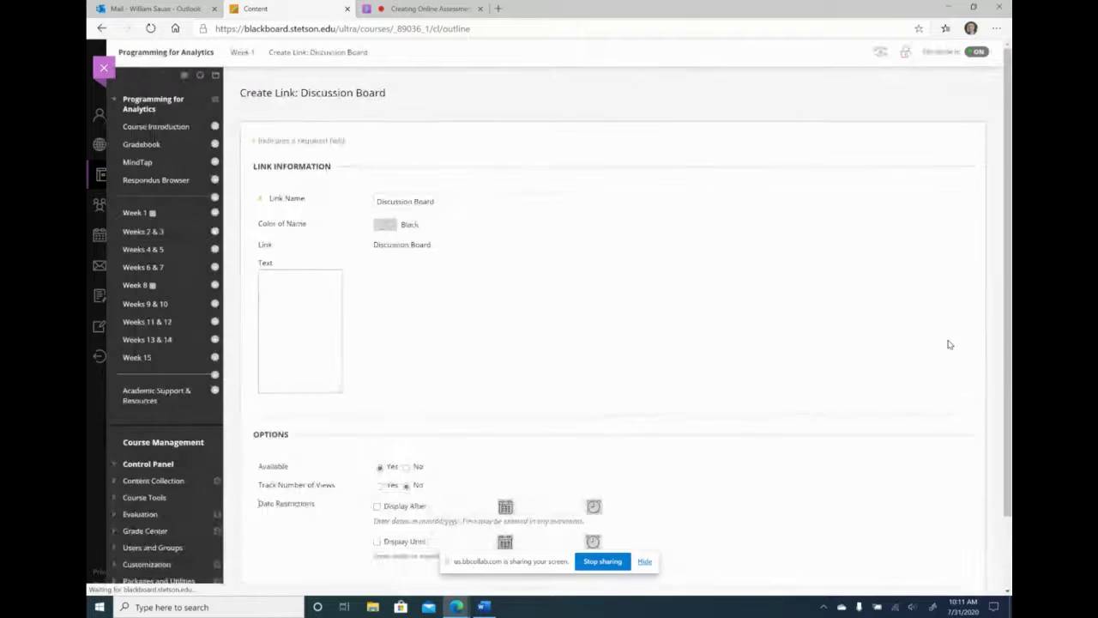
{"action": "left_click", "coordinate": [438, 202]}
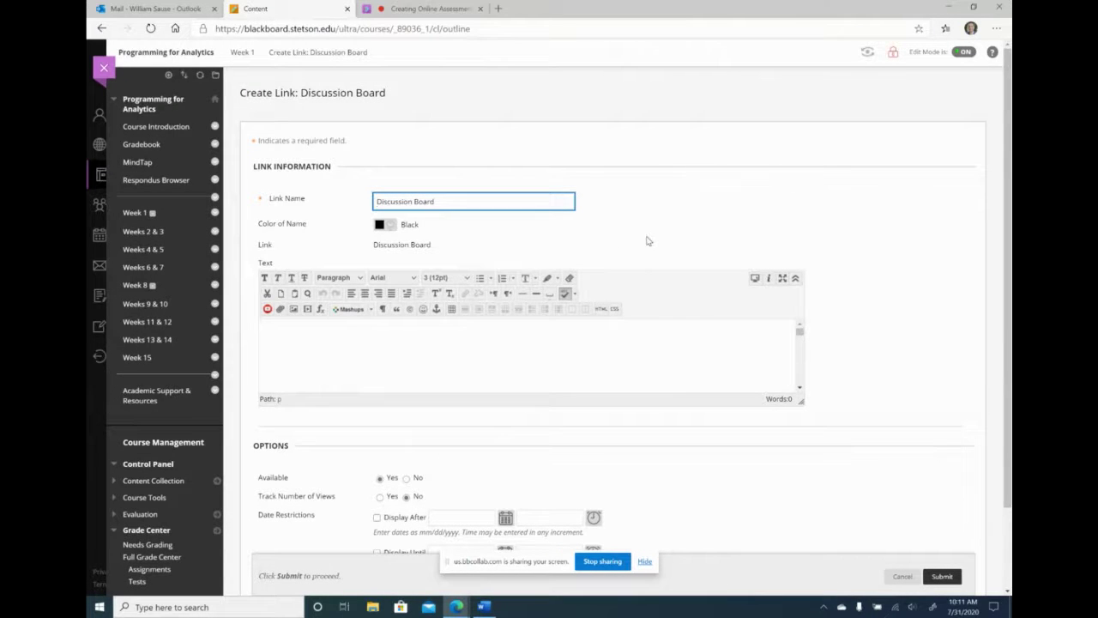
{"action": "scroll", "coordinate": [647, 238], "scroll_direction": "down", "scroll_amount": 1}
{"action": "left_click", "coordinate": [375, 118]}
{"action": "type", "text": "Week 1"}
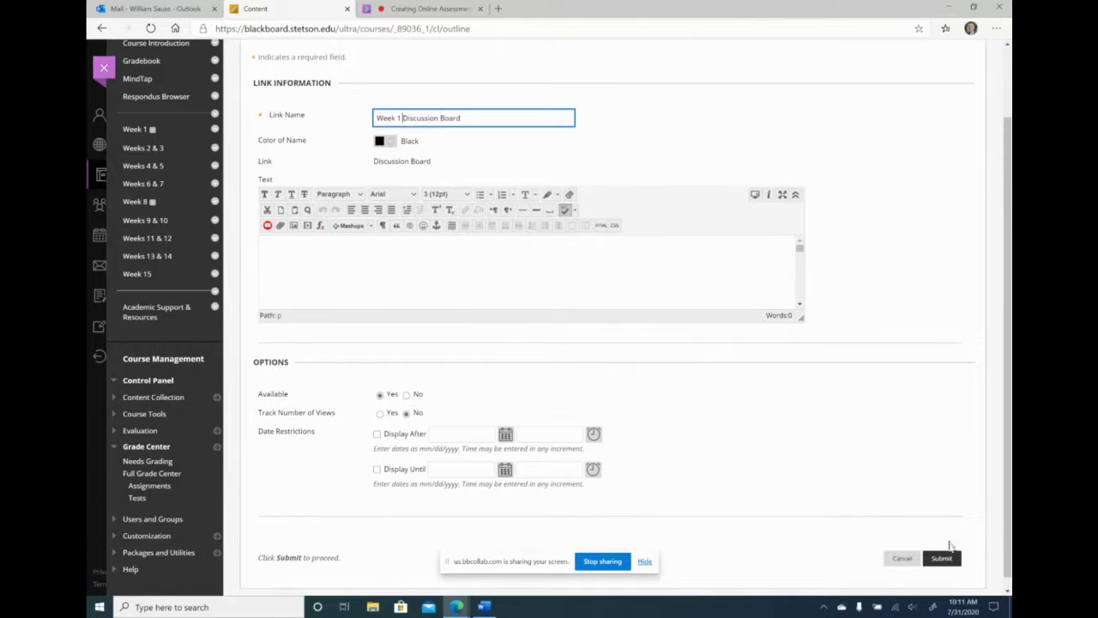
{"action": "left_click", "coordinate": [948, 559]}
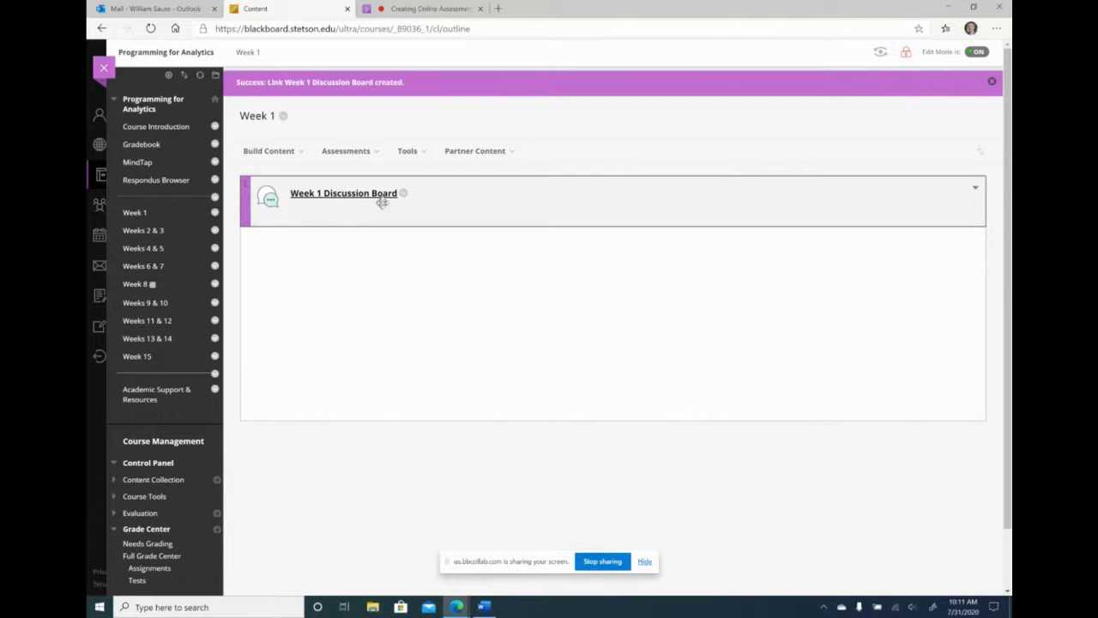
{"action": "left_click", "coordinate": [147, 236]}
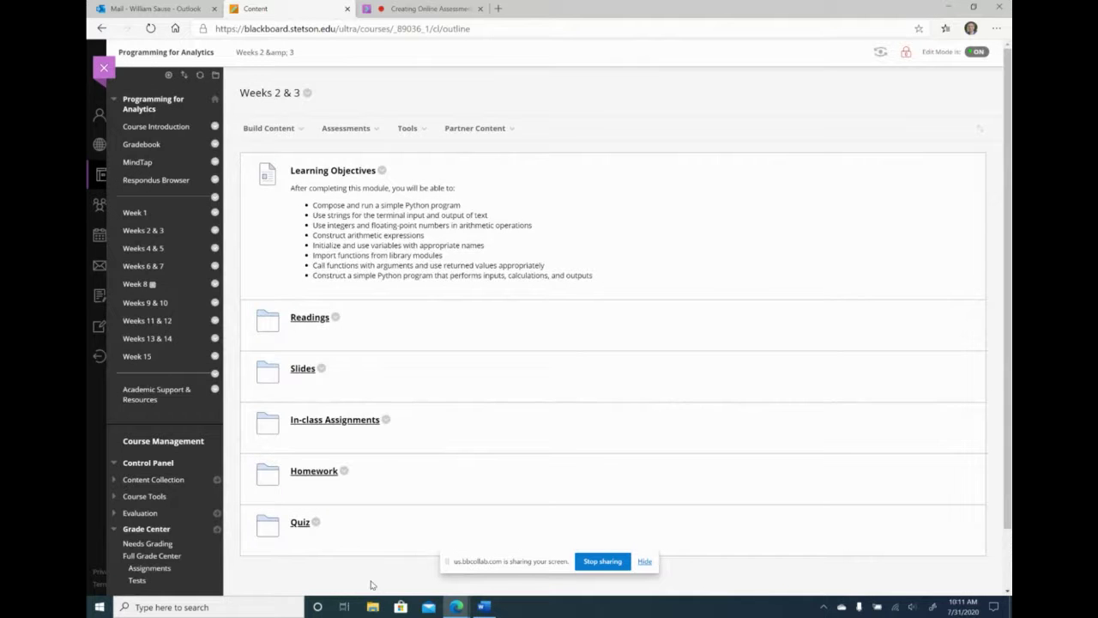
{"action": "left_click", "coordinate": [133, 213]}
{"action": "left_click", "coordinate": [312, 173]}
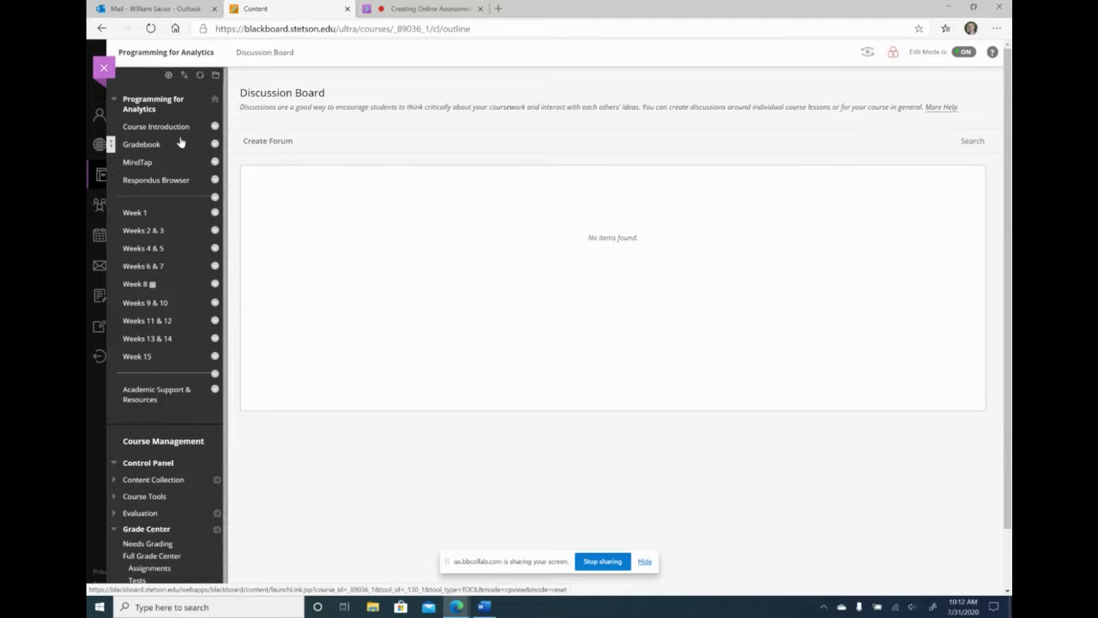
{"action": "left_click", "coordinate": [135, 212]}
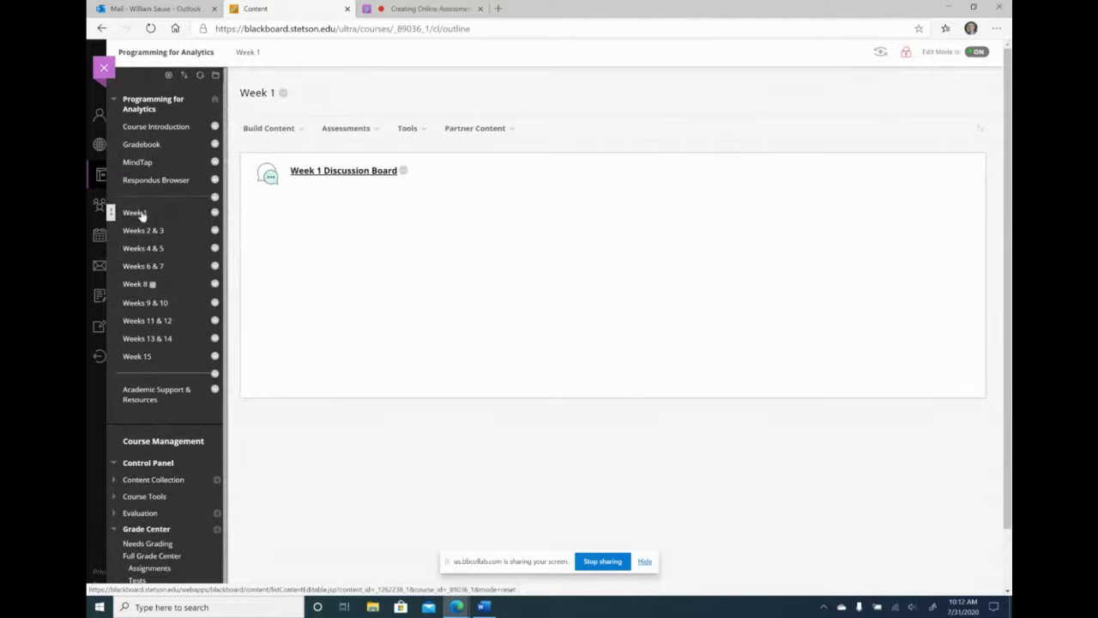
Step: Look through the Assessments and Tools lists, then go to the Weeks 2 & 3 module
{"action": "left_click", "coordinate": [407, 127]}
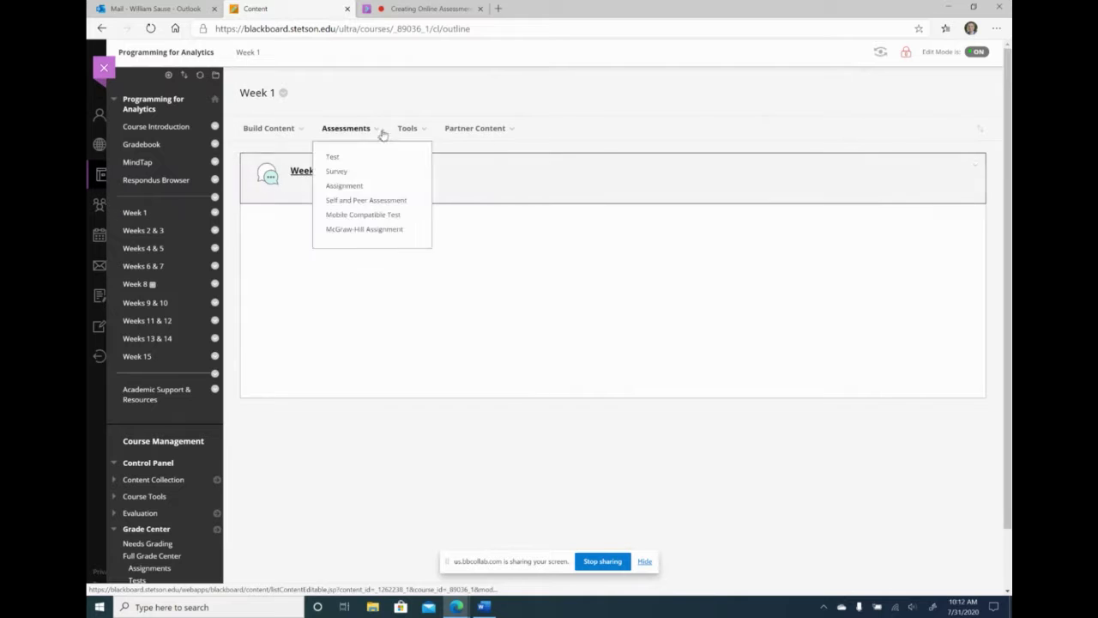
{"action": "left_click", "coordinate": [408, 130]}
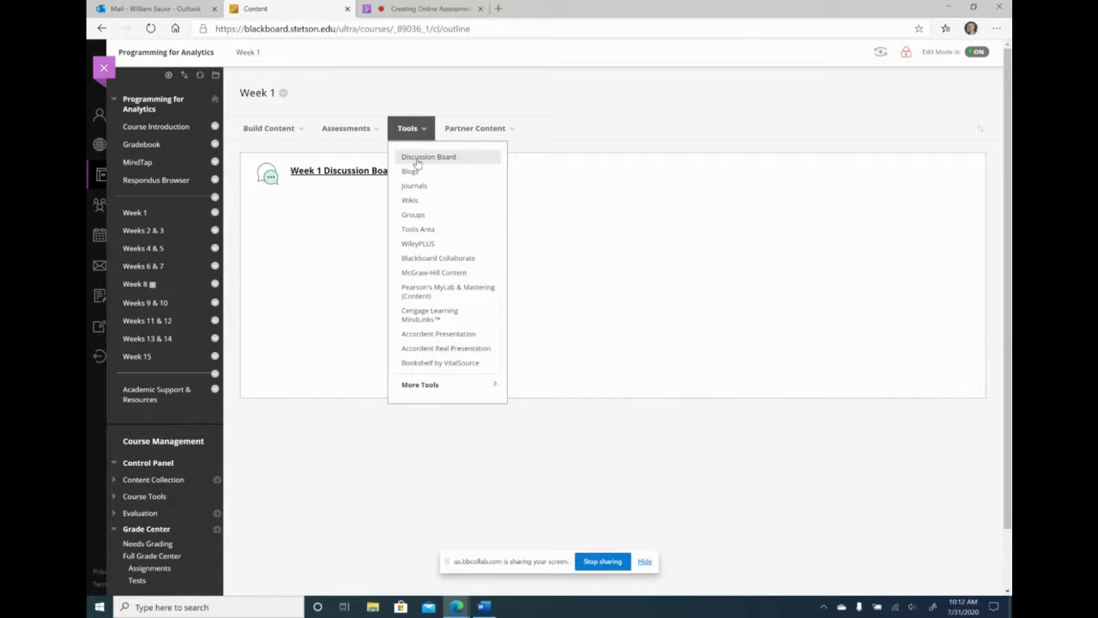
{"action": "left_click", "coordinate": [355, 262]}
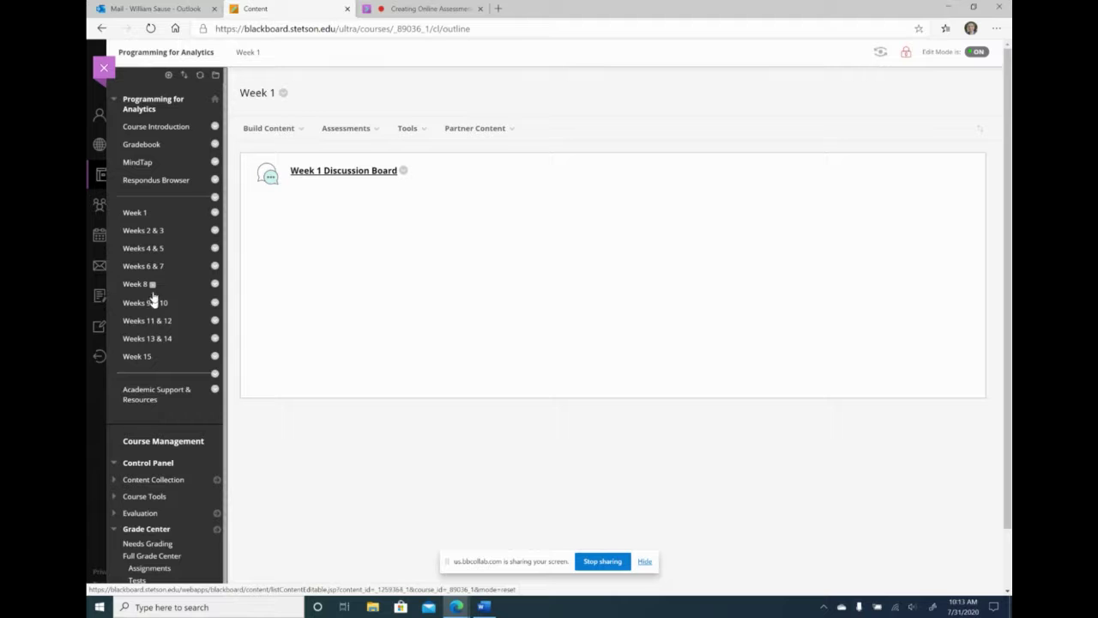
{"action": "left_click", "coordinate": [143, 229]}
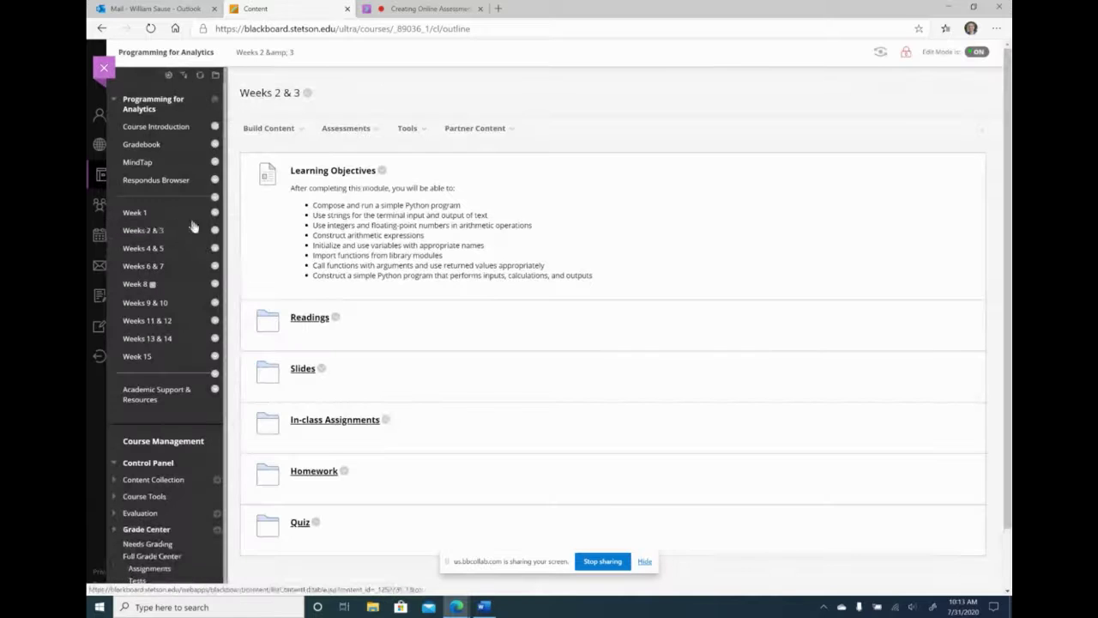
Step: Open Weeks 11 & 12 > Homework and start Programming Exercise 5.8 in MindTap
{"action": "left_click", "coordinate": [140, 324]}
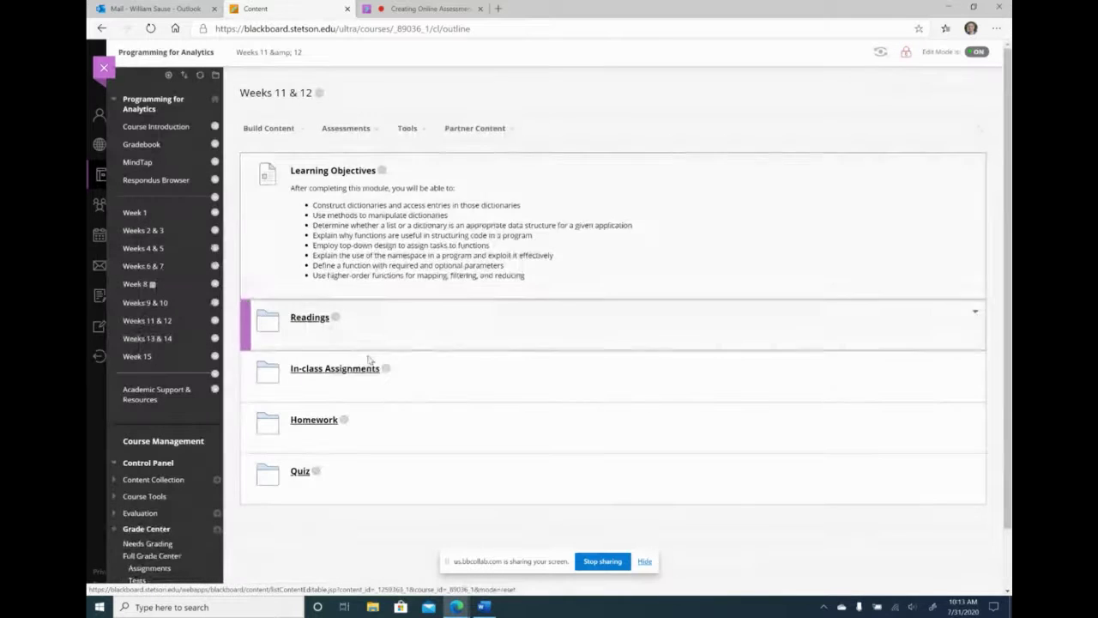
{"action": "scroll", "coordinate": [369, 360], "scroll_direction": "down", "scroll_amount": 1}
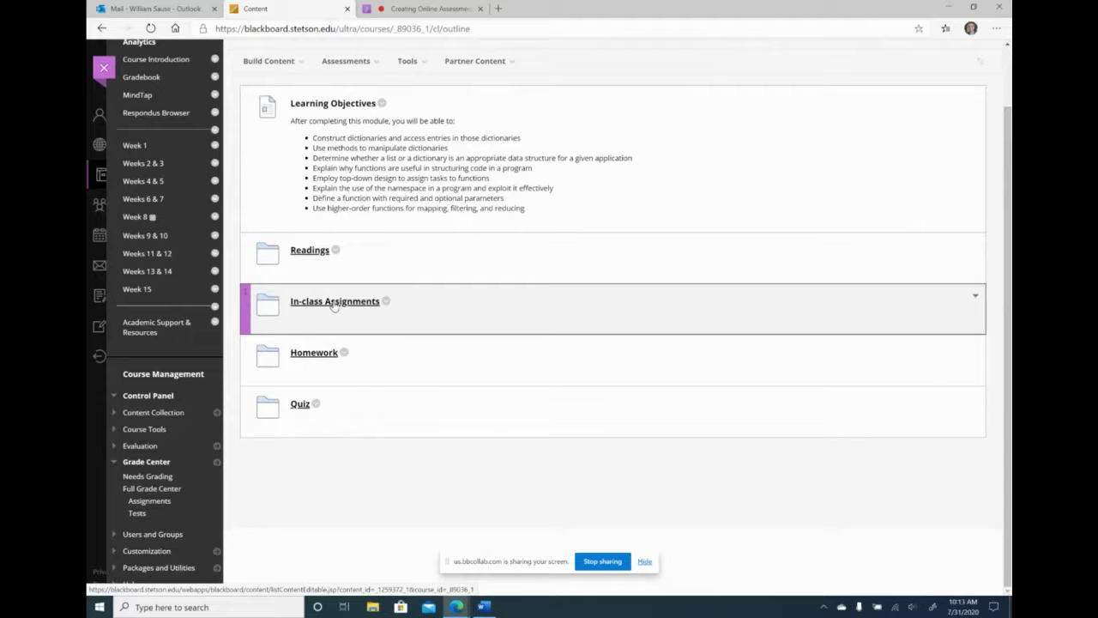
{"action": "left_click", "coordinate": [309, 353]}
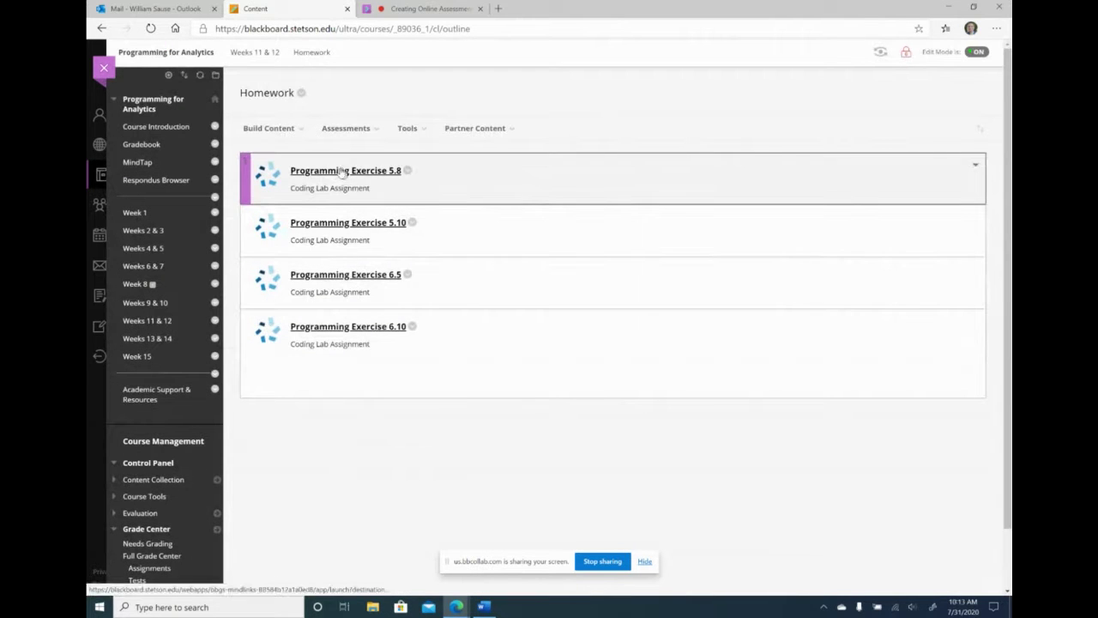
{"action": "left_click", "coordinate": [333, 172]}
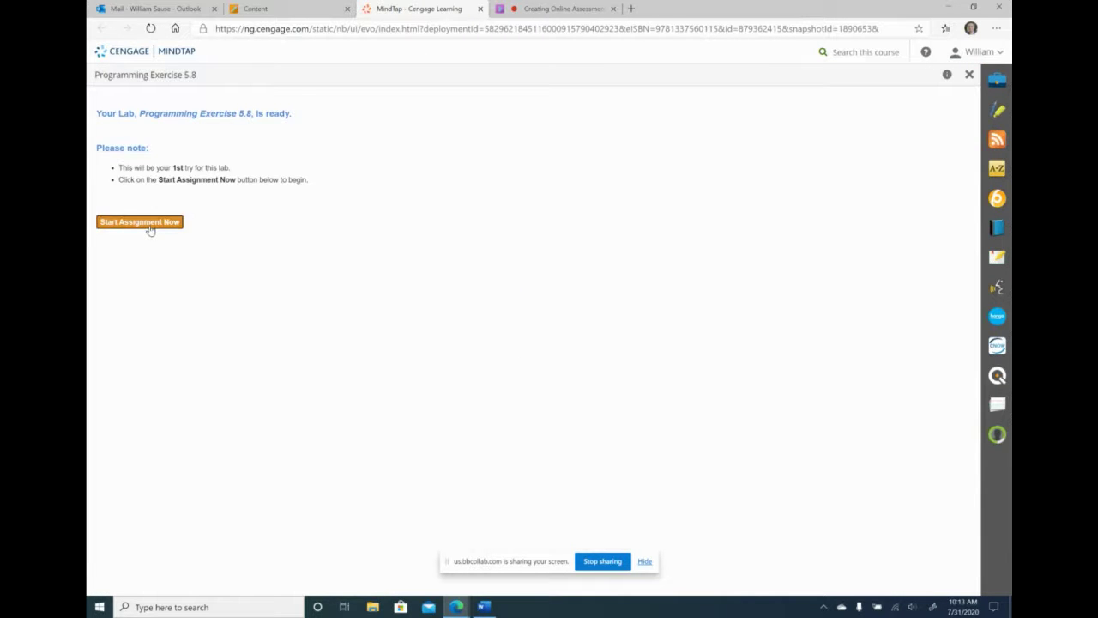
Step: Start the Exercise 5.8 lab, focus the empty concordance.py editor, and list its two check tasks
{"action": "left_click", "coordinate": [149, 227]}
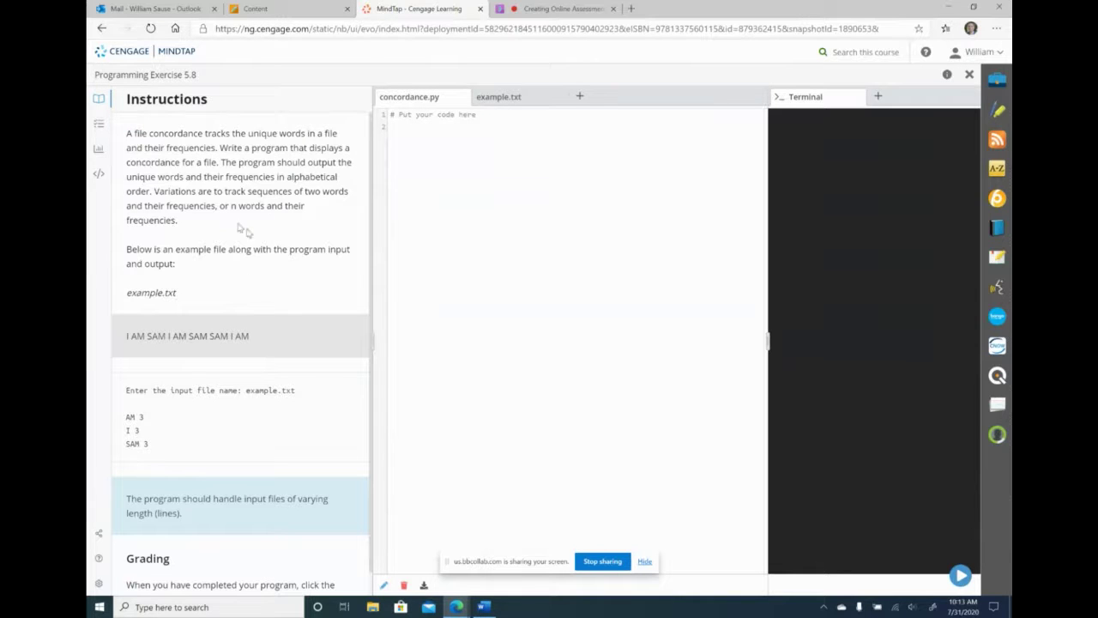
{"action": "left_click", "coordinate": [478, 290]}
{"action": "left_click", "coordinate": [98, 128]}
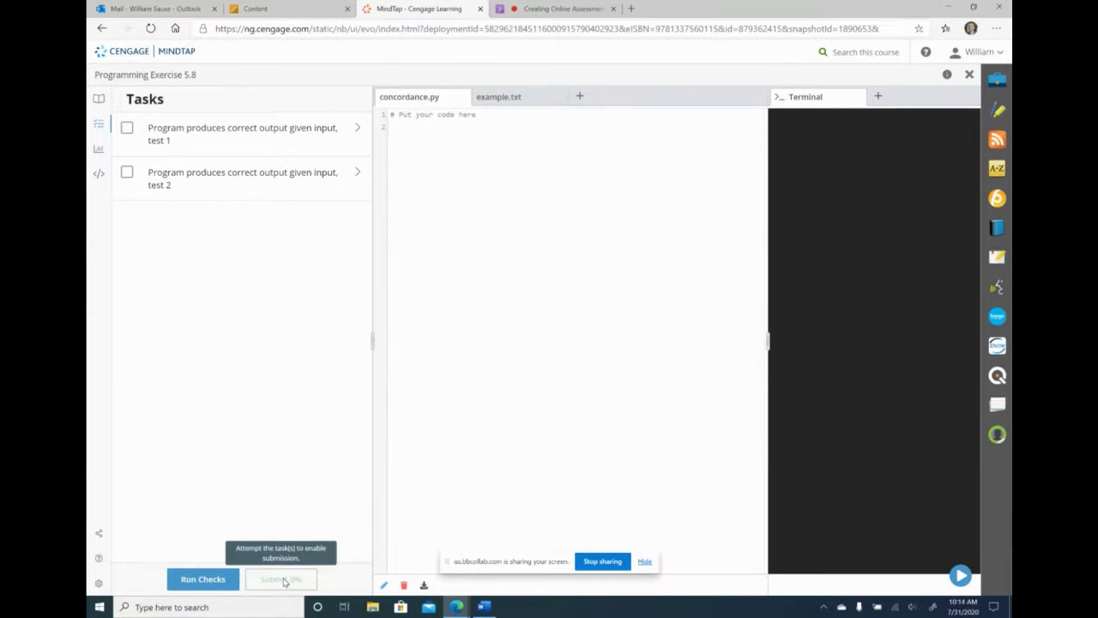
Step: Close the 5.8 lab and start the Programming Exercise 5.10 coding lab
{"action": "left_click", "coordinate": [479, 9]}
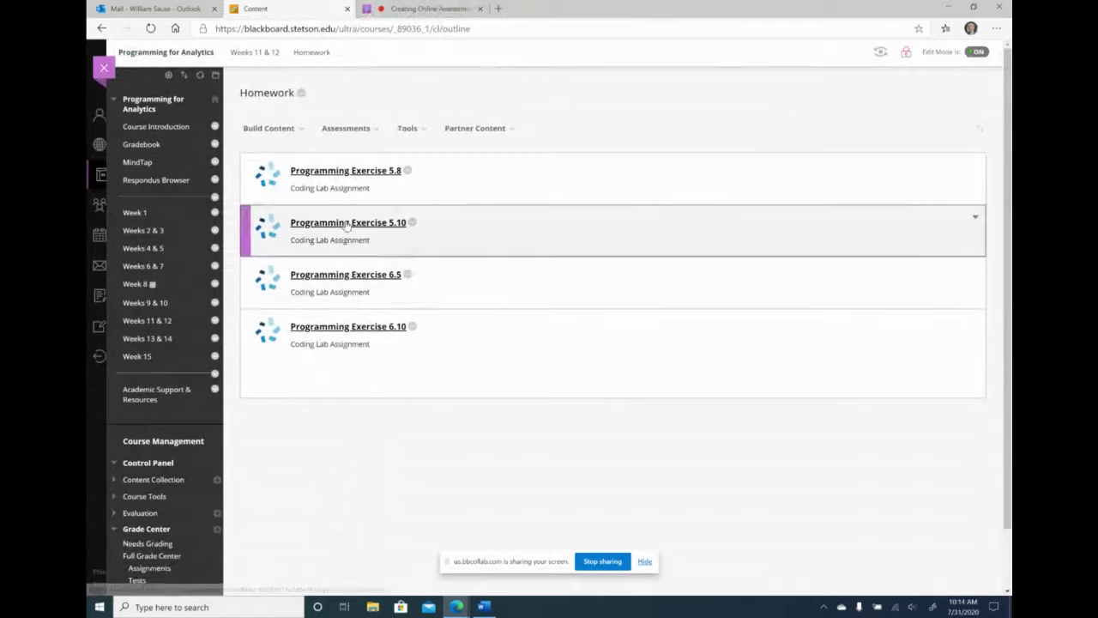
{"action": "left_click", "coordinate": [347, 225]}
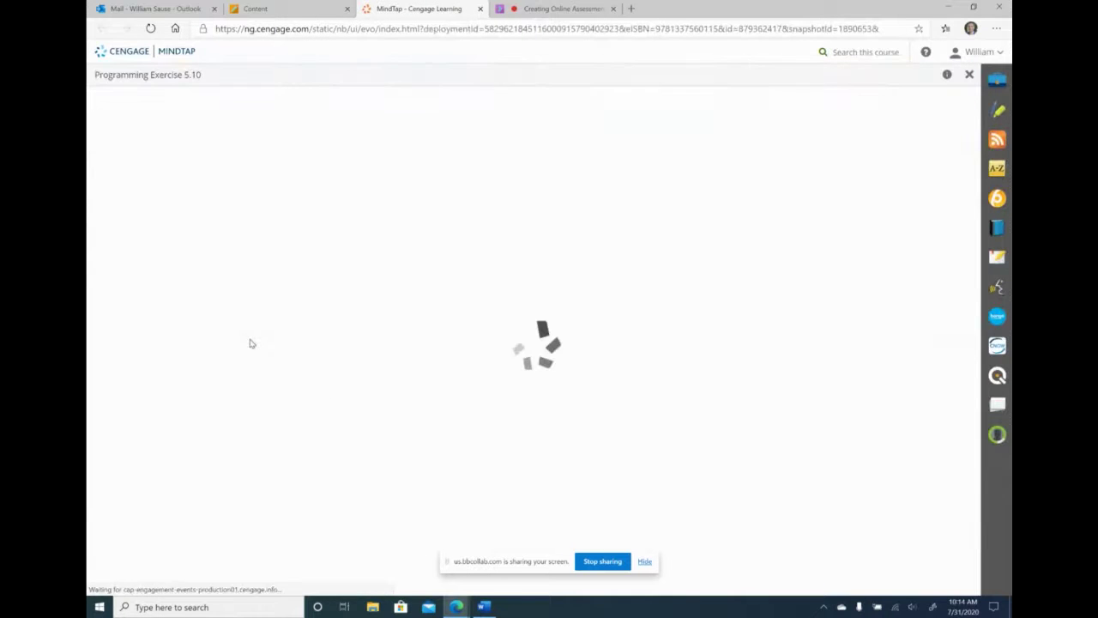
{"action": "left_click", "coordinate": [145, 229]}
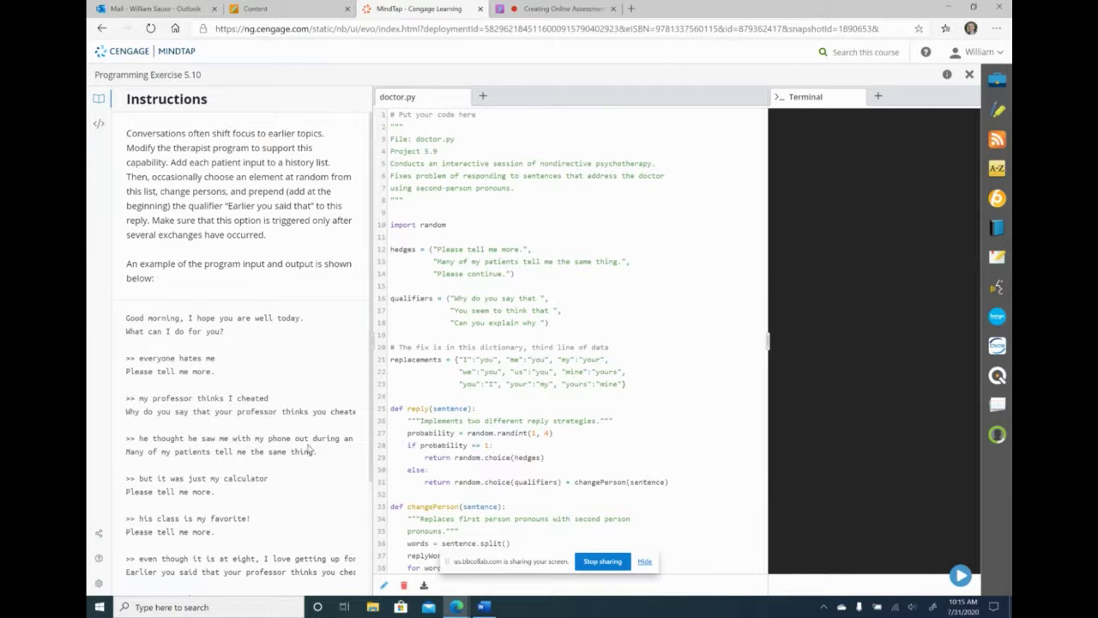
Step: Read the lab's ungraded grading note, then close MindTap to return to the Homework folder
{"action": "scroll", "coordinate": [309, 451], "scroll_direction": "down", "scroll_amount": 3}
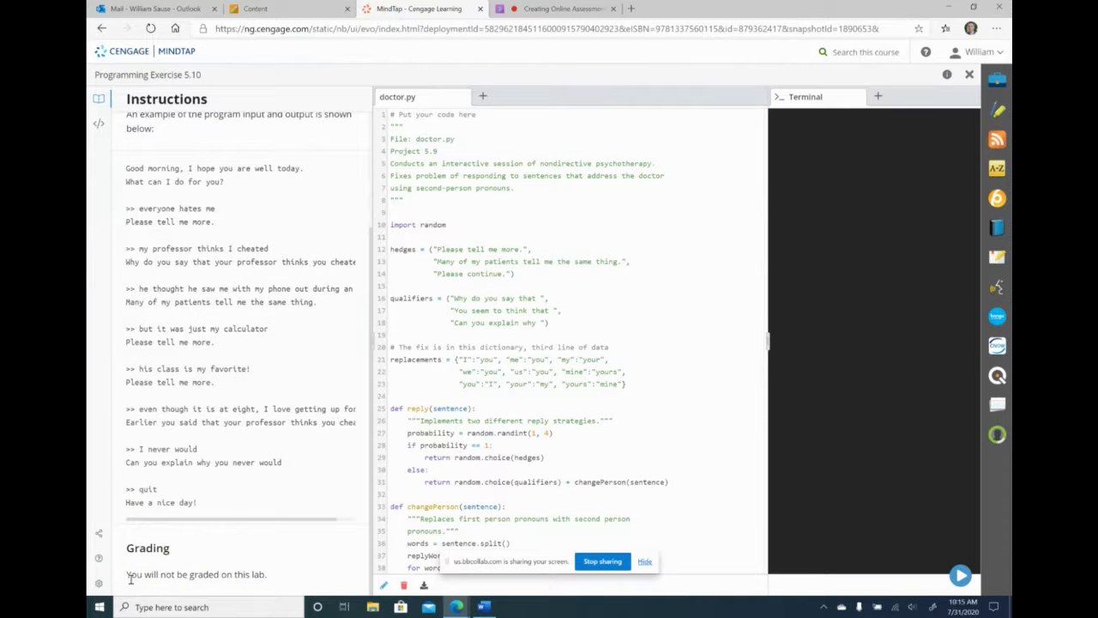
{"action": "left_click_drag", "start_coordinate": [130, 576], "coordinate": [283, 584]}
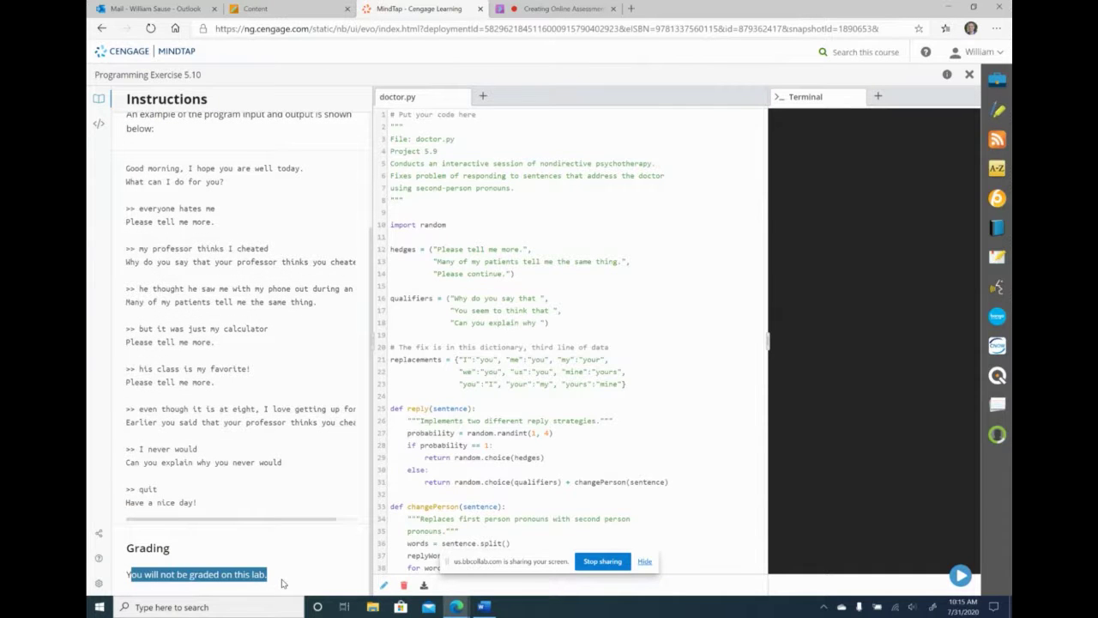
{"action": "left_click", "coordinate": [283, 583]}
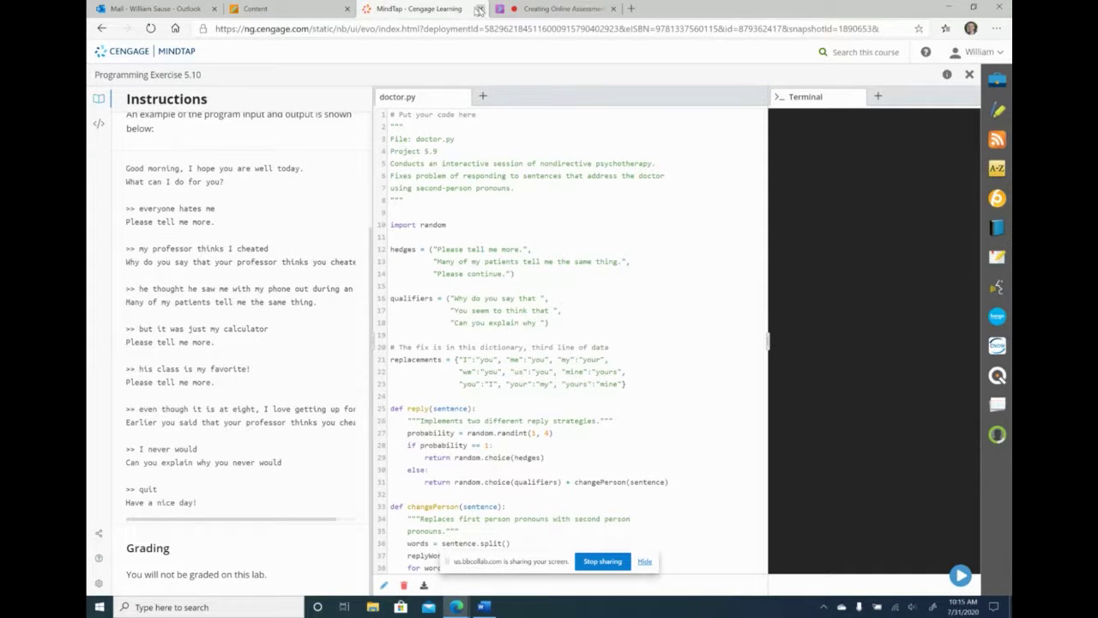
{"action": "left_click", "coordinate": [479, 9]}
{"action": "left_click", "coordinate": [350, 128]}
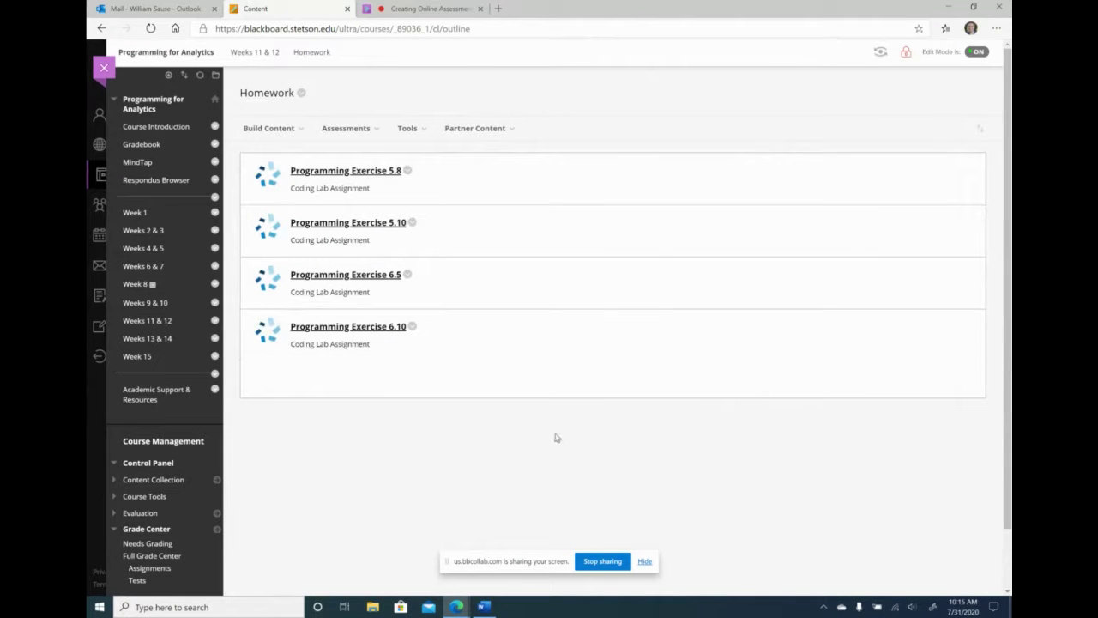
Step: Create a new assignment named 'Exercise 5.10'
{"action": "left_click", "coordinate": [343, 128]}
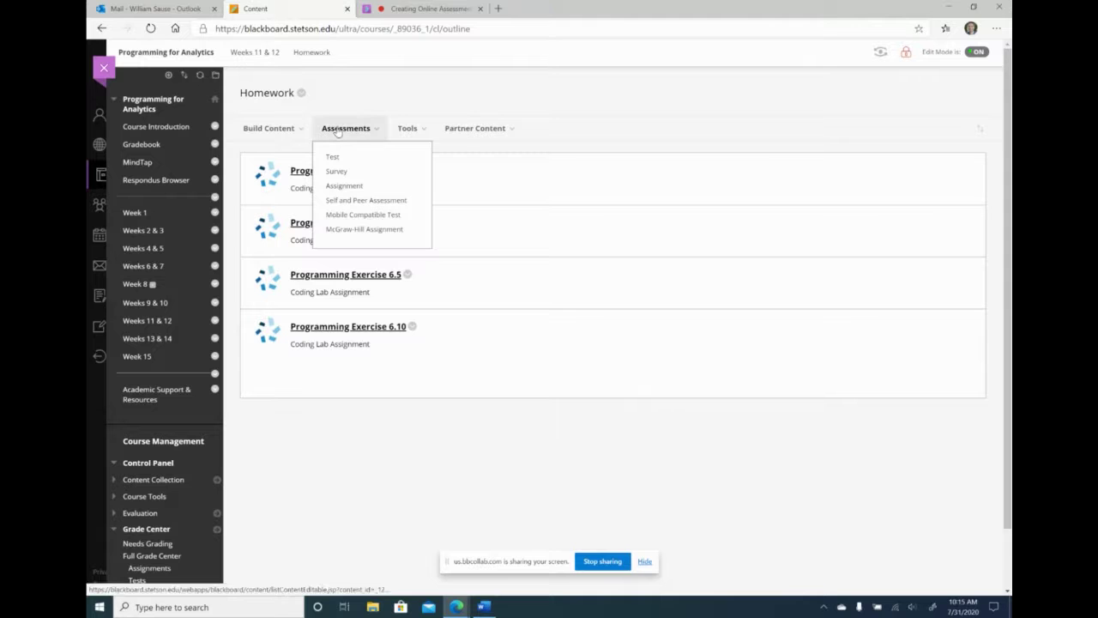
{"action": "left_click", "coordinate": [344, 186]}
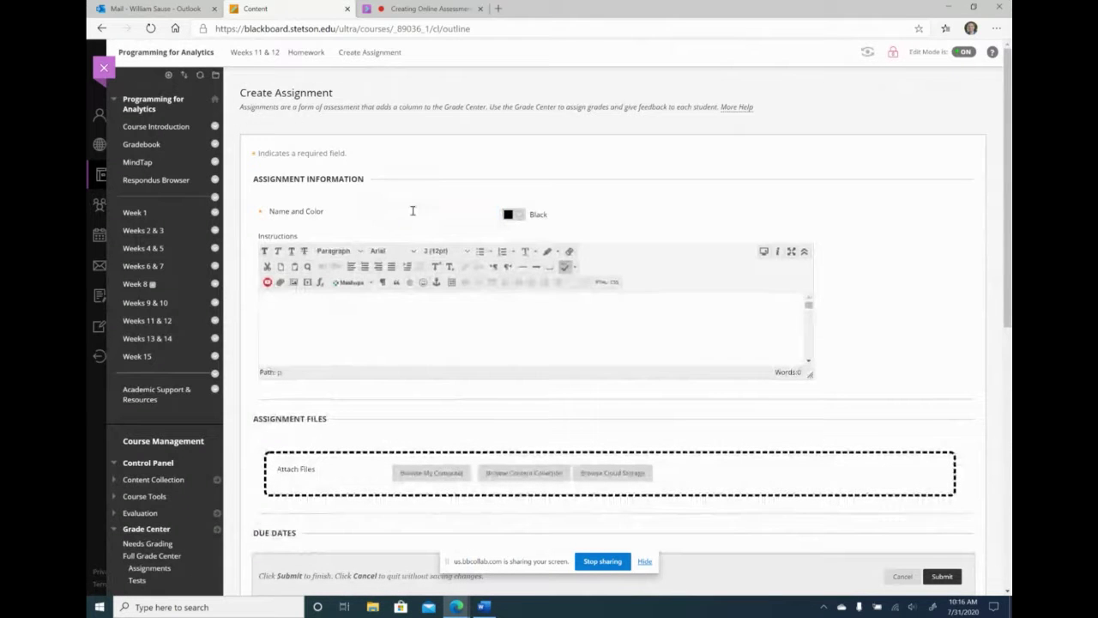
{"action": "type", "text": "Exercsu"}
{"action": "left_click", "coordinate": [419, 214]}
Step: Write instructions asking students to submit their code for exercise 5.10 as a Word document
{"action": "left_click", "coordinate": [433, 333]}
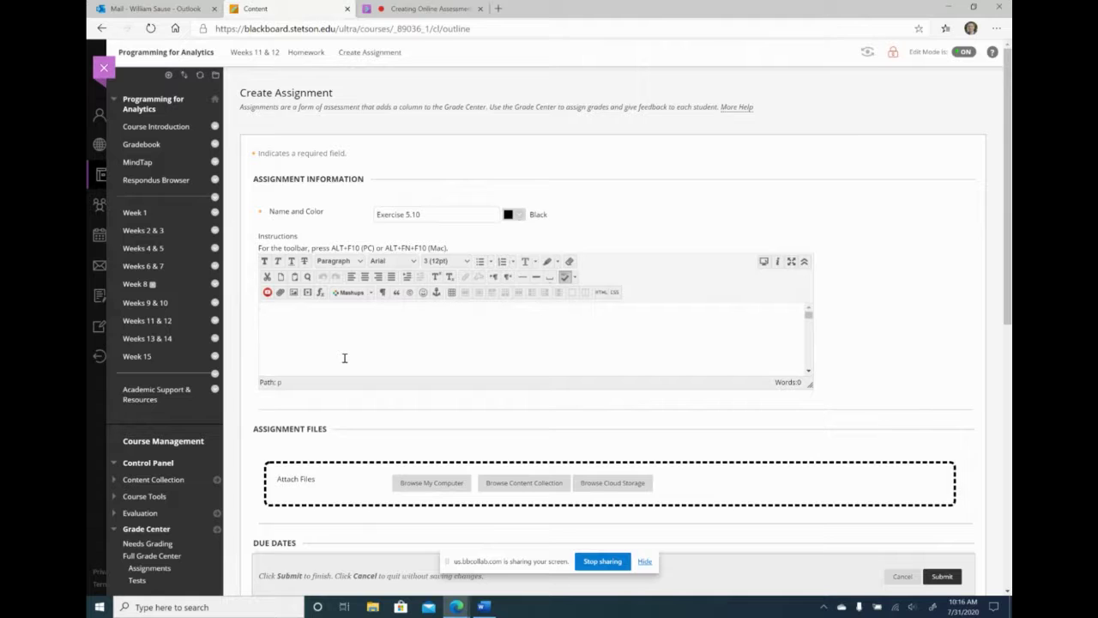
{"action": "type", "text": "Please submit your code for exercvi"}
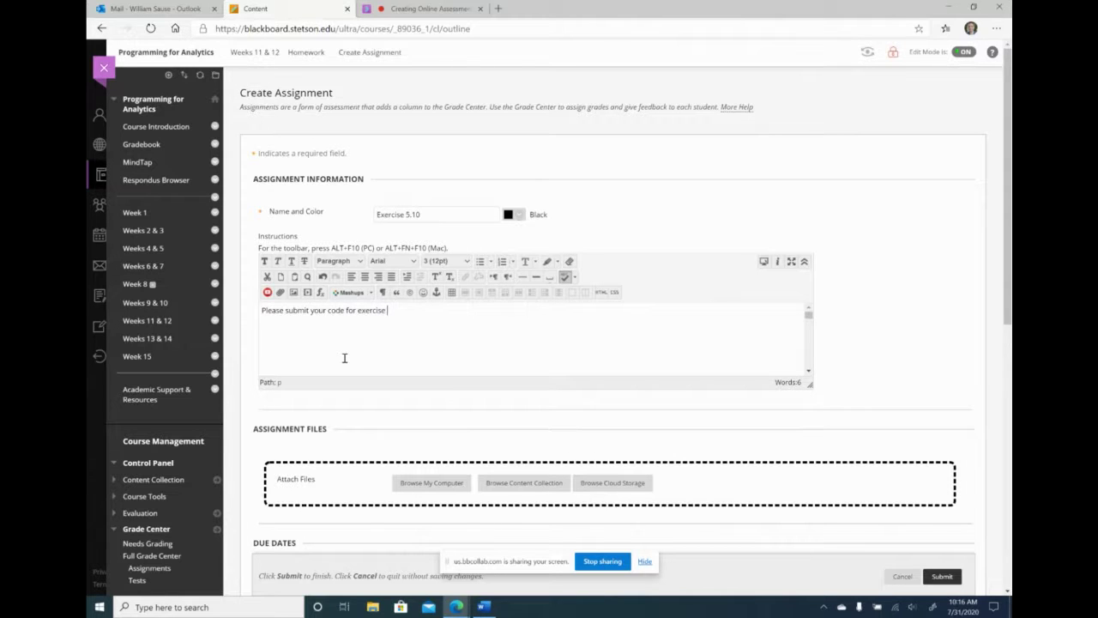
{"action": "type", "text": "10 as"}
{"action": "key", "text": "BackSpace"}
{"action": "key", "text": "BackSpace"}
{"action": "key", "text": "BackSpace"}
{"action": "type", "text": "Word docume"}
{"action": "scroll", "coordinate": [575, 408], "scroll_direction": "down", "scroll_amount": 1}
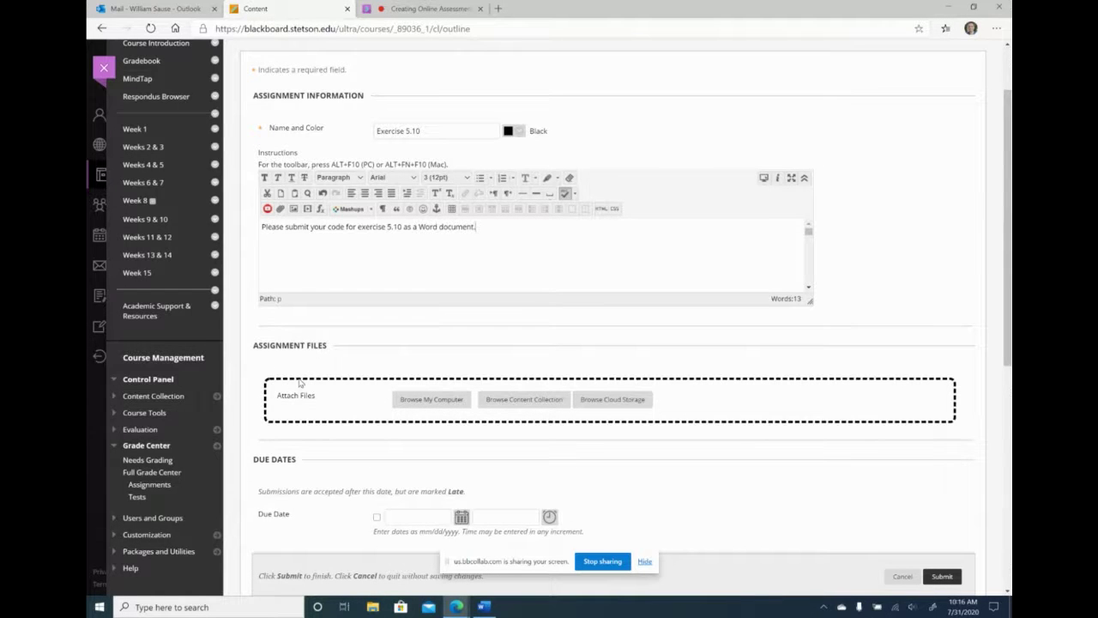
{"action": "scroll", "coordinate": [301, 383], "scroll_direction": "down", "scroll_amount": 2}
{"action": "scroll", "coordinate": [299, 382], "scroll_direction": "down", "scroll_amount": 1}
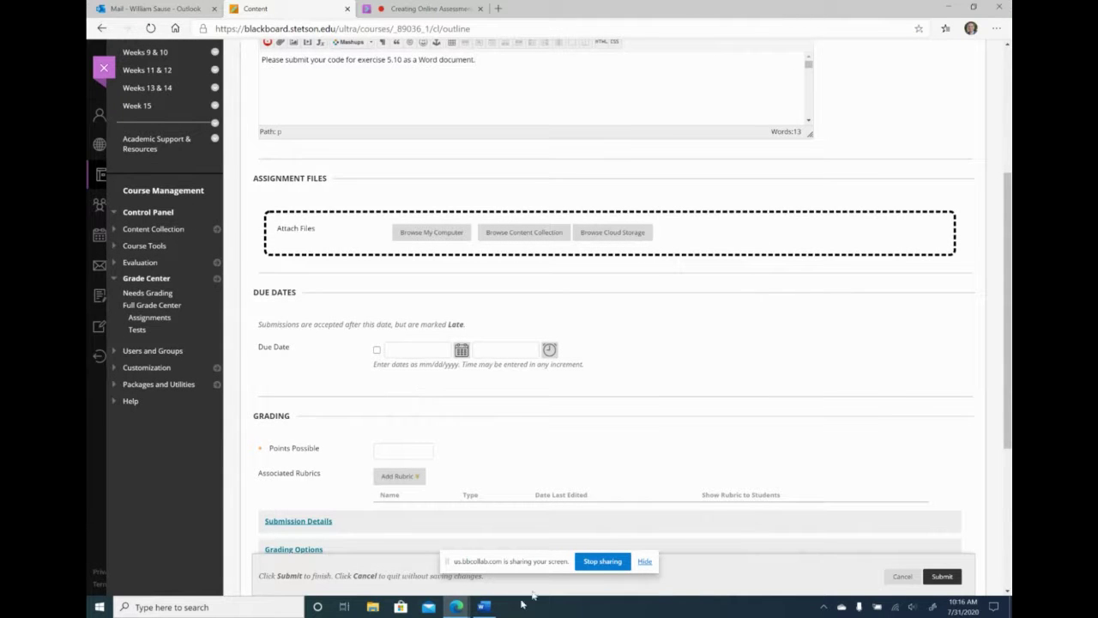
Step: Check the Word syllabus for Exercises 5.8, 5.10, 6.5 and 6.10 due 11/1, then return to Blackboard
{"action": "mouse_move", "coordinate": [486, 608]}
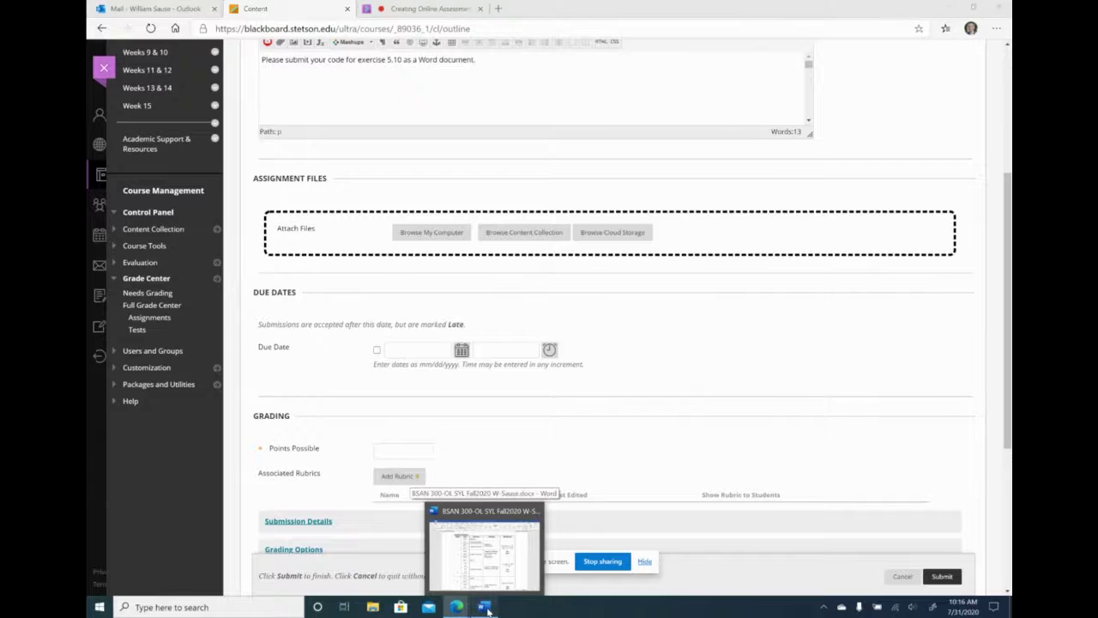
{"action": "left_click", "coordinate": [485, 541]}
{"action": "scroll", "coordinate": [649, 401], "scroll_direction": "down", "scroll_amount": 5}
{"action": "scroll", "coordinate": [649, 401], "scroll_direction": "down", "scroll_amount": 10}
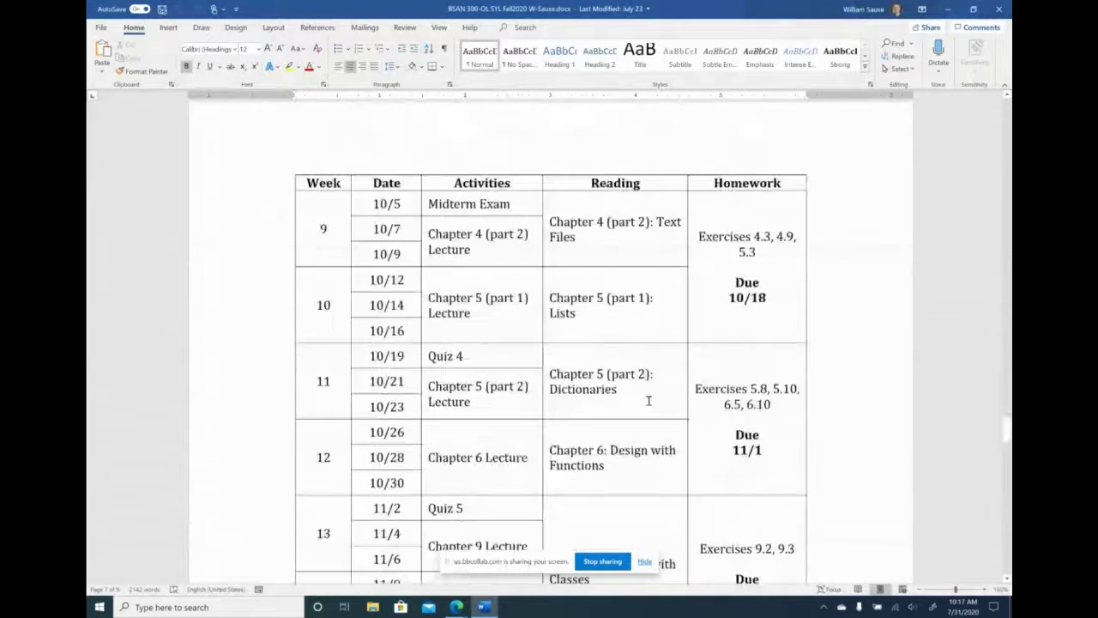
{"action": "scroll", "coordinate": [649, 400], "scroll_direction": "up", "scroll_amount": 3}
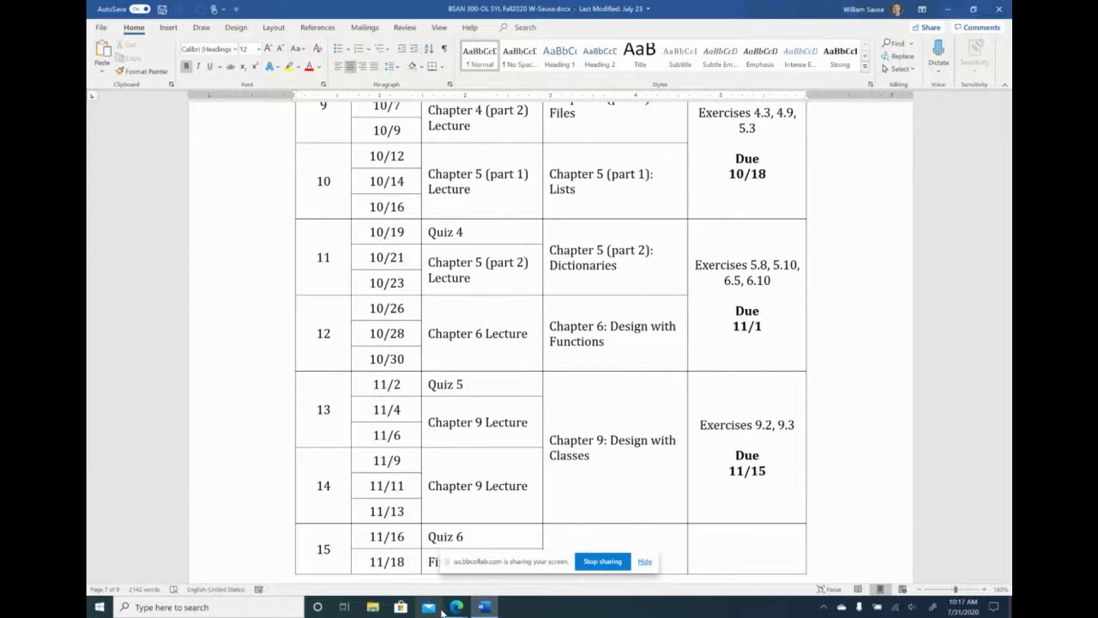
{"action": "mouse_move", "coordinate": [456, 607]}
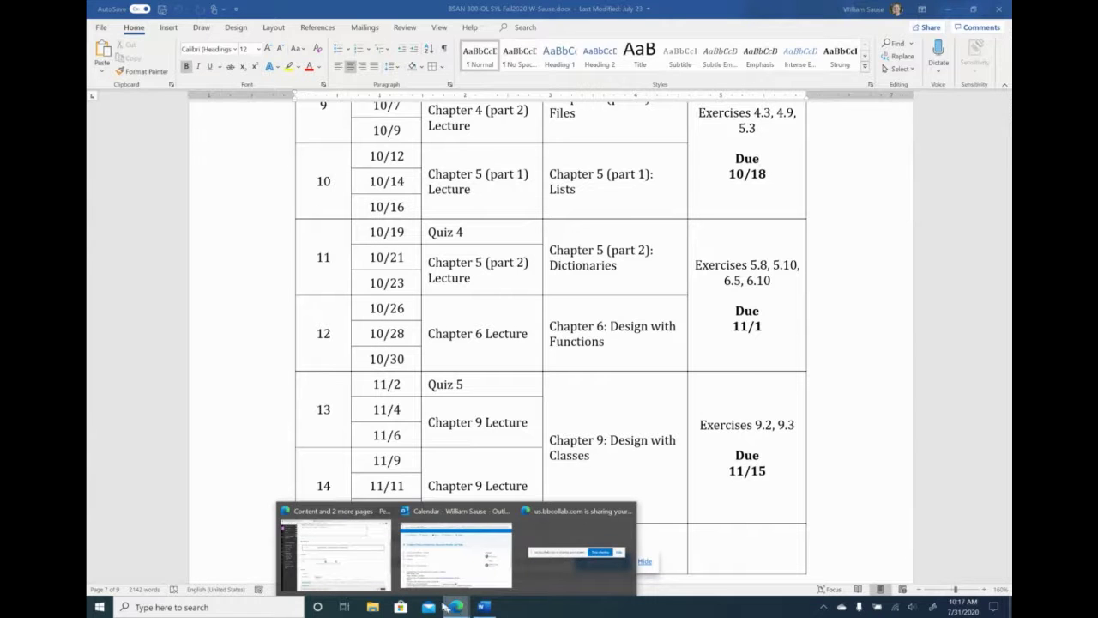
{"action": "left_click", "coordinate": [361, 559]}
Step: Enable the due date and set it to November 1, 2020
{"action": "left_click", "coordinate": [433, 398]}
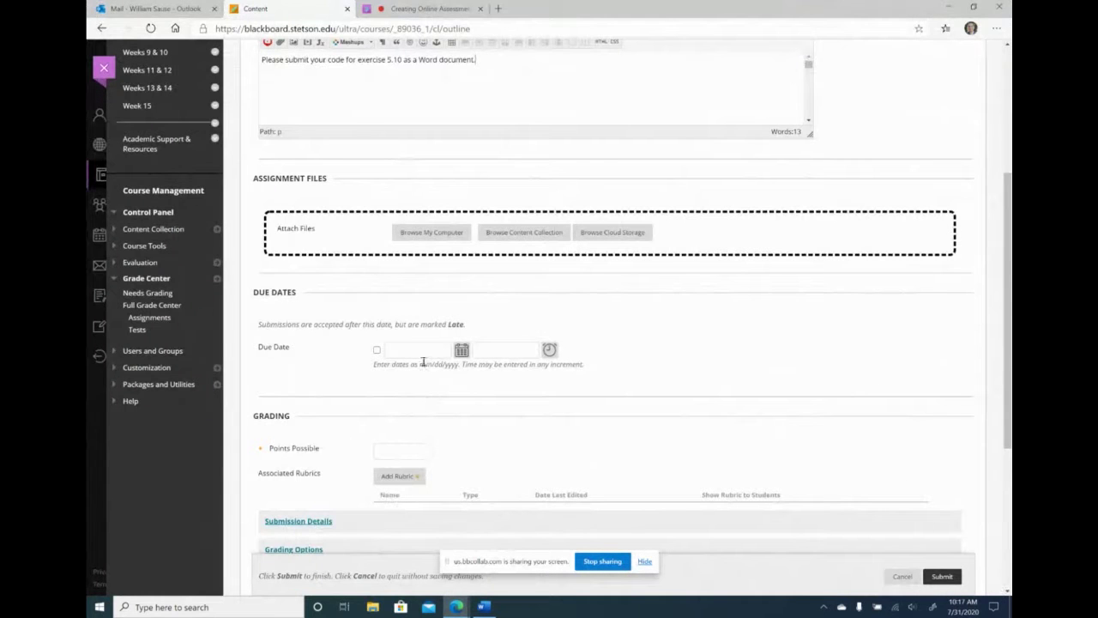
{"action": "left_click", "coordinate": [378, 350]}
{"action": "left_click", "coordinate": [462, 350]}
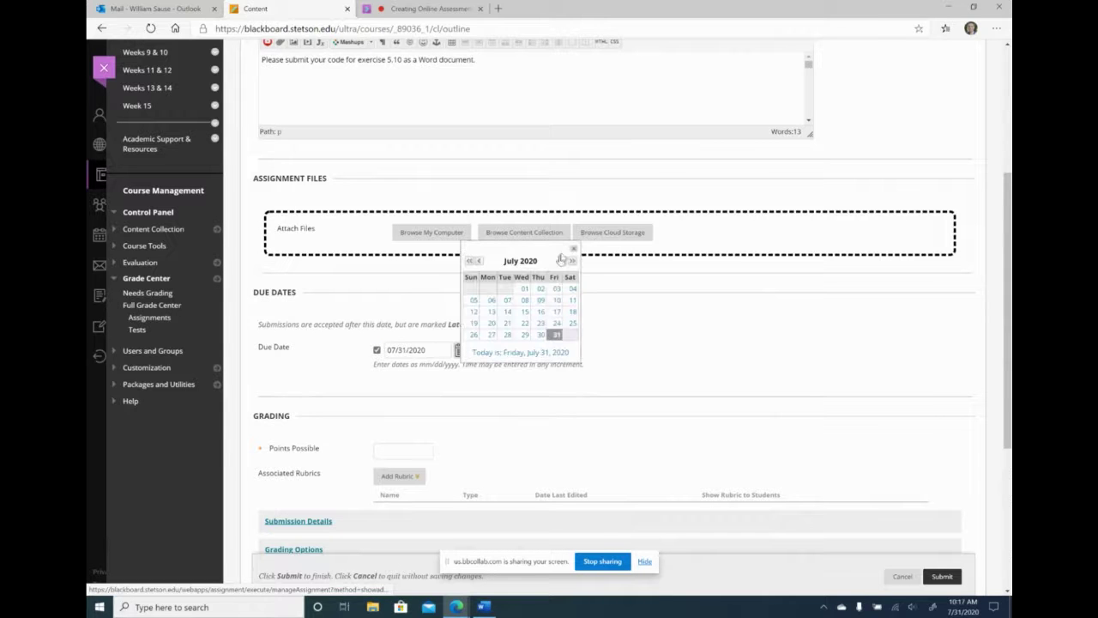
{"action": "left_click", "coordinate": [562, 260]}
{"action": "left_click", "coordinate": [562, 261]}
{"action": "left_click", "coordinate": [562, 262]}
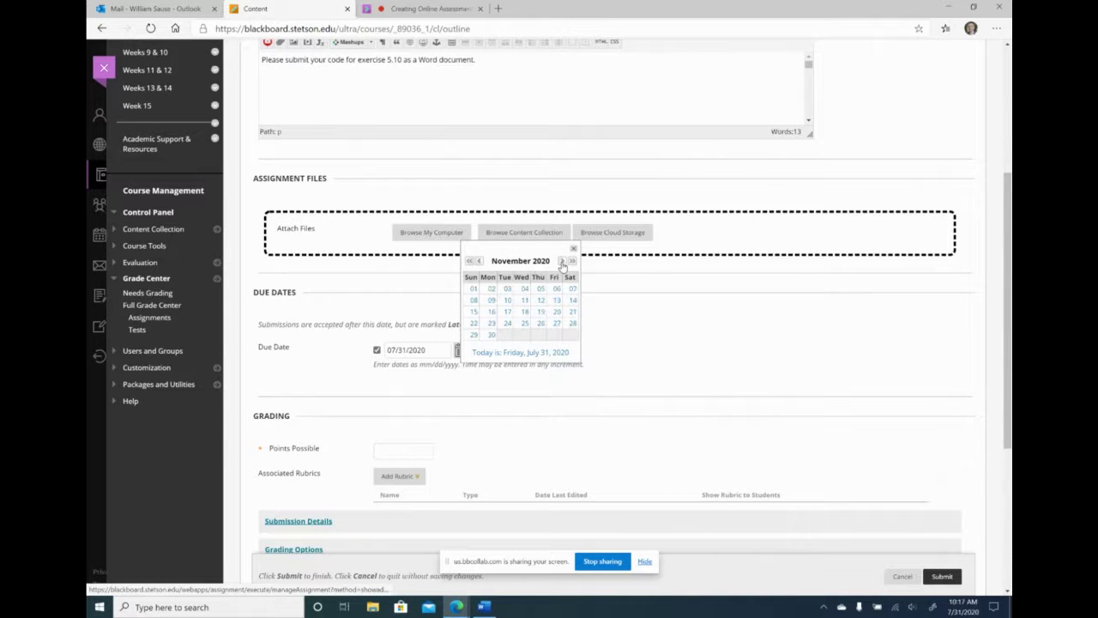
{"action": "left_click", "coordinate": [471, 289]}
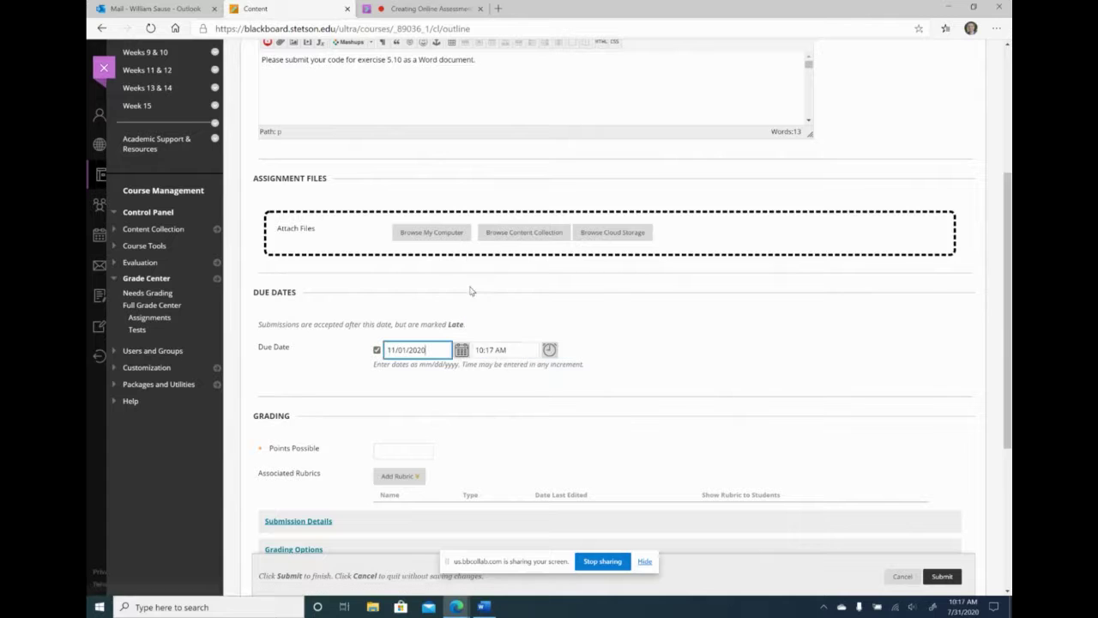
Step: Set the due time to End of Day, 11:59 PM
{"action": "left_click", "coordinate": [549, 349]}
{"action": "scroll", "coordinate": [575, 309], "scroll_direction": "down", "scroll_amount": 5}
{"action": "scroll", "coordinate": [589, 309], "scroll_direction": "down", "scroll_amount": 10}
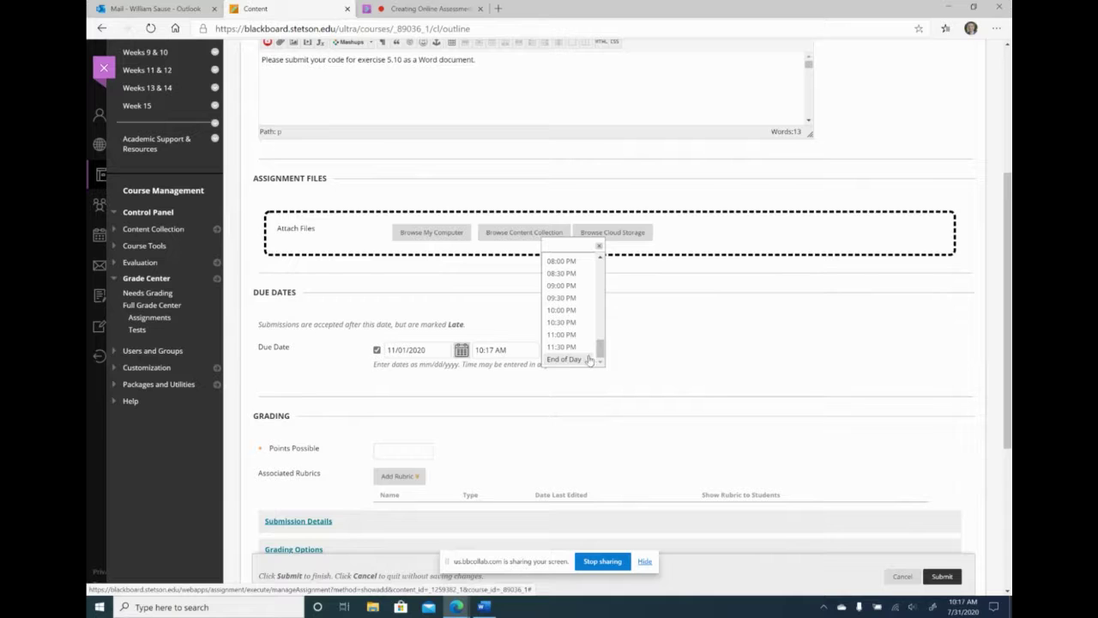
{"action": "left_click_drag", "start_coordinate": [602, 349], "coordinate": [611, 237]}
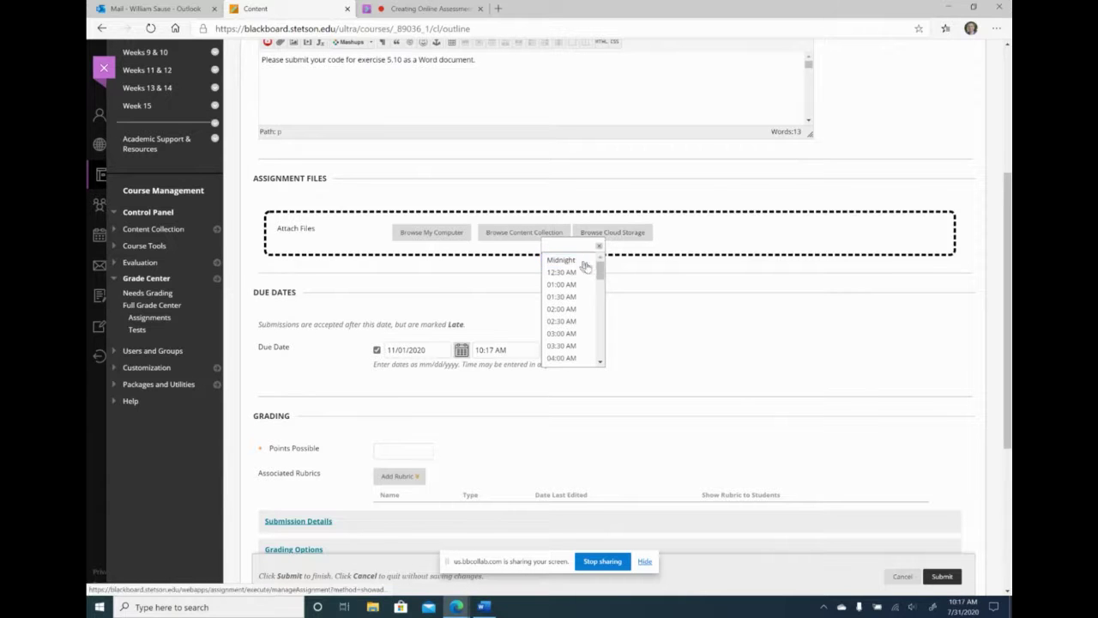
{"action": "scroll", "coordinate": [599, 319], "scroll_direction": "down", "scroll_amount": 5}
{"action": "scroll", "coordinate": [599, 319], "scroll_direction": "down", "scroll_amount": 10}
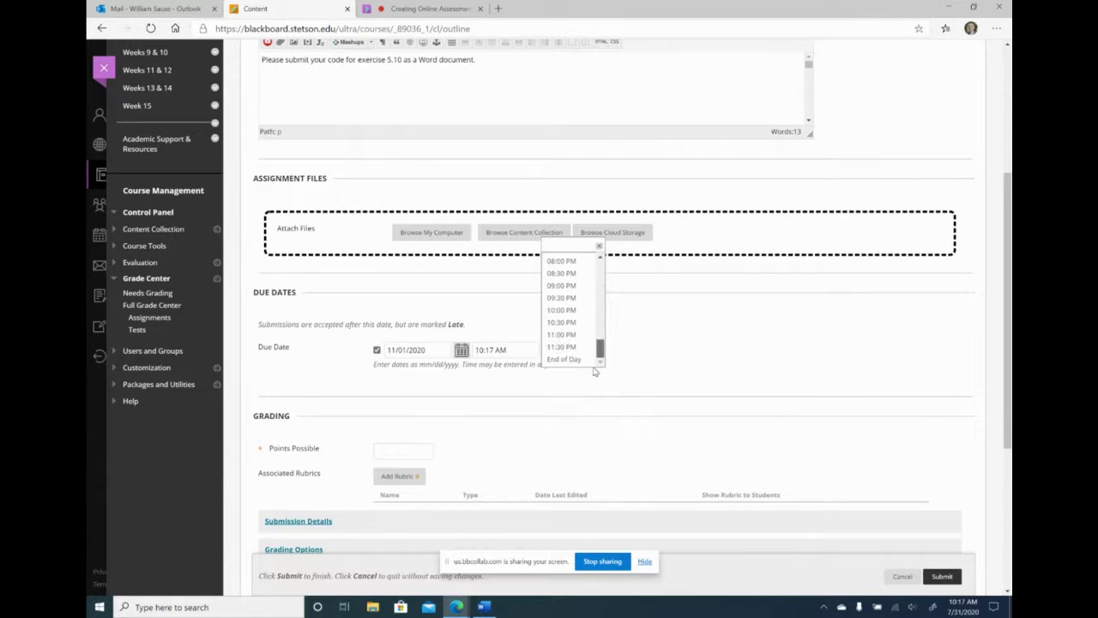
{"action": "left_click", "coordinate": [566, 361]}
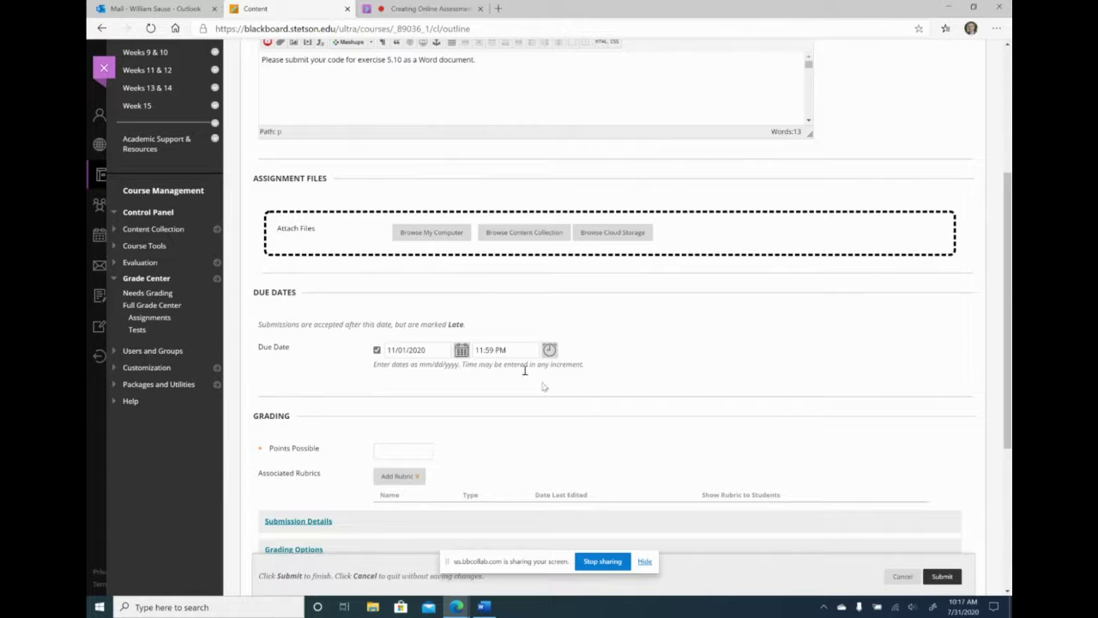
{"action": "scroll", "coordinate": [588, 417], "scroll_direction": "down", "scroll_amount": 2}
{"action": "left_click", "coordinate": [405, 282]}
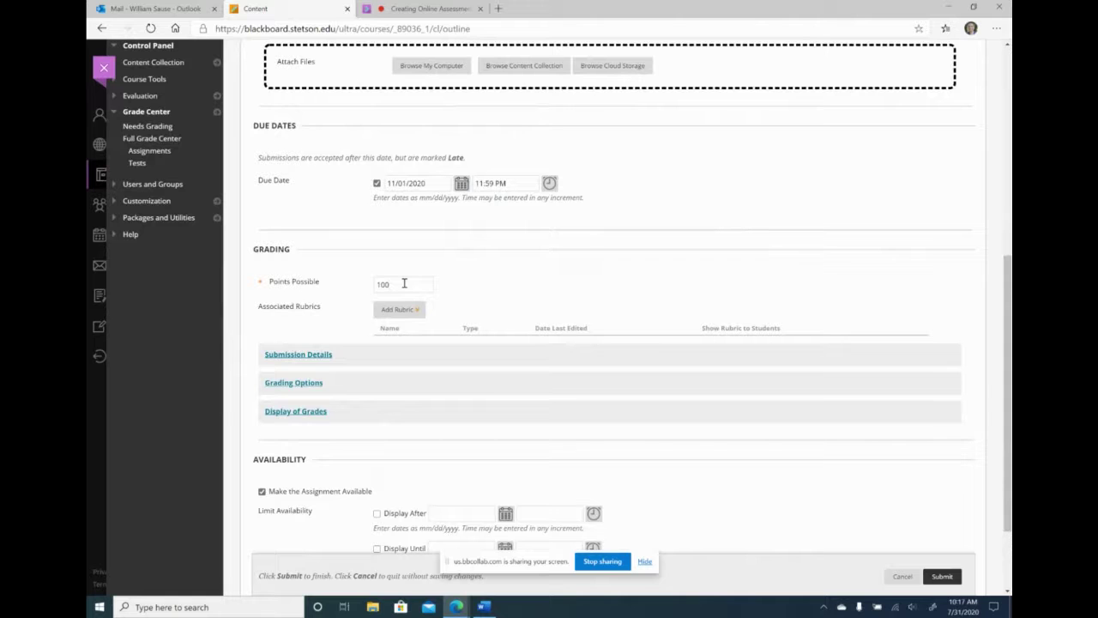
Step: Look for an existing rubric, then open a new rubric and cancel it, leaving none attached
{"action": "left_click", "coordinate": [388, 310]}
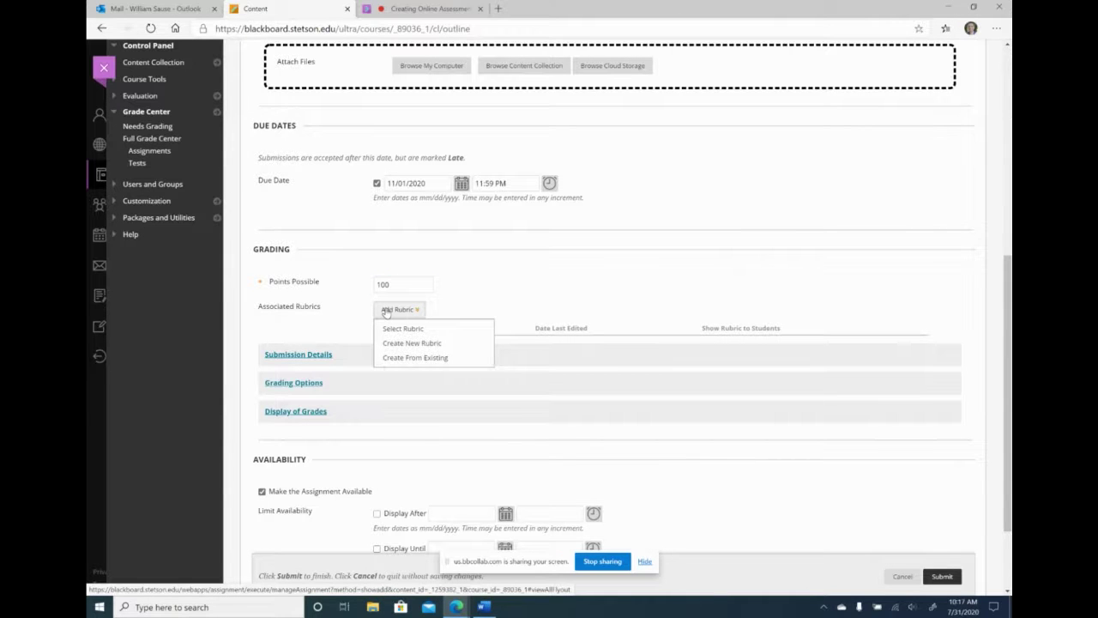
{"action": "left_click", "coordinate": [392, 329]}
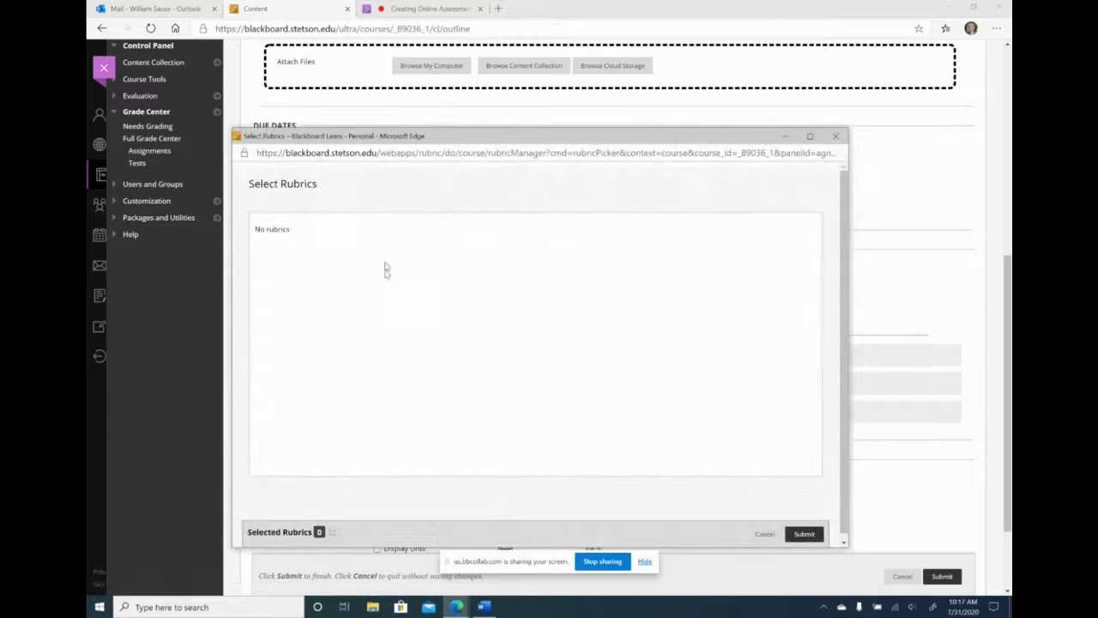
{"action": "left_click", "coordinate": [835, 136]}
{"action": "left_click", "coordinate": [388, 309]}
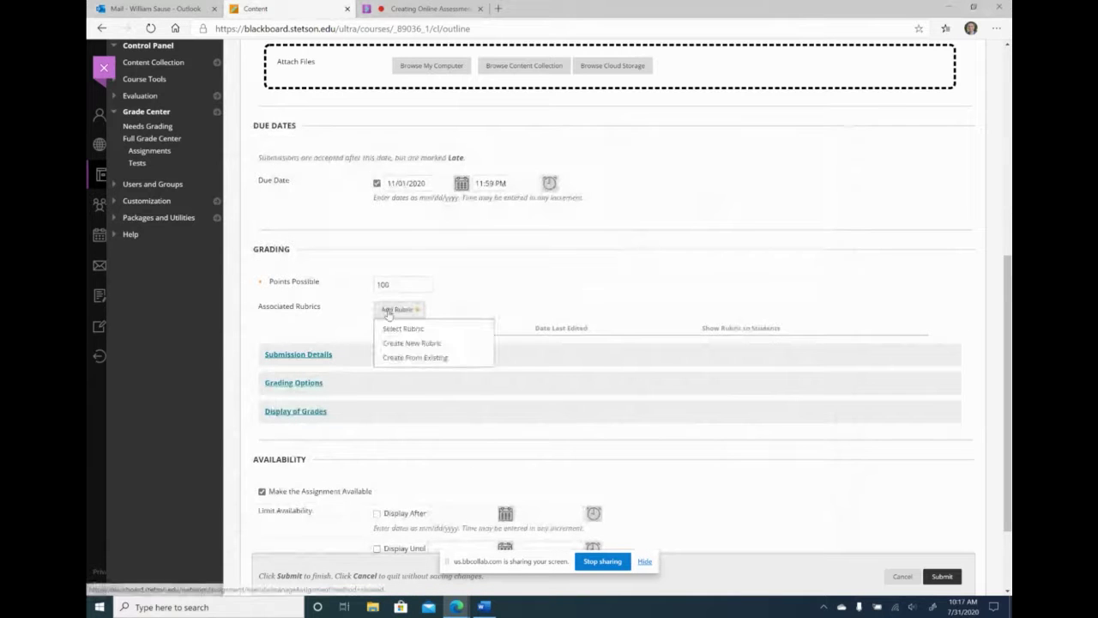
{"action": "left_click", "coordinate": [403, 344]}
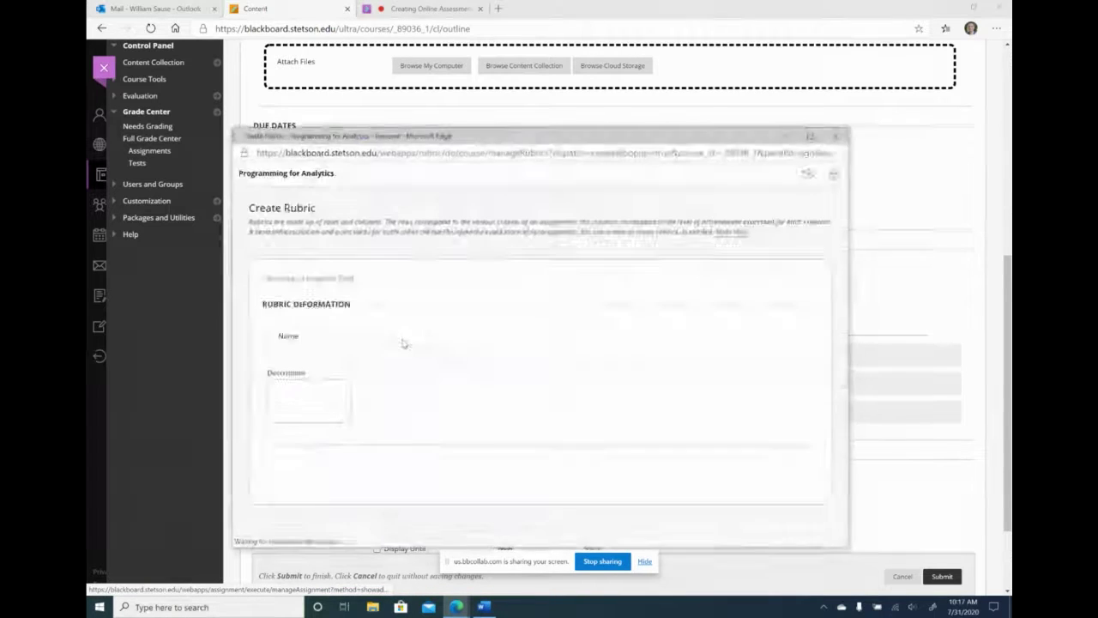
{"action": "scroll", "coordinate": [490, 363], "scroll_direction": "down", "scroll_amount": 3}
{"action": "scroll", "coordinate": [490, 363], "scroll_direction": "down", "scroll_amount": 2}
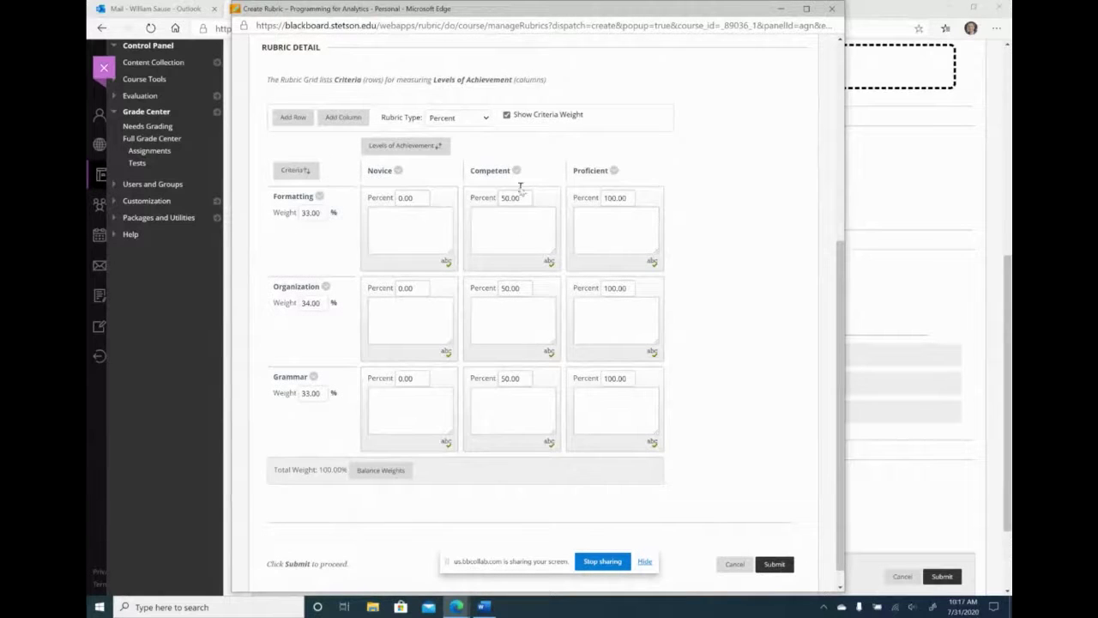
{"action": "scroll", "coordinate": [521, 218], "scroll_direction": "up", "scroll_amount": 5}
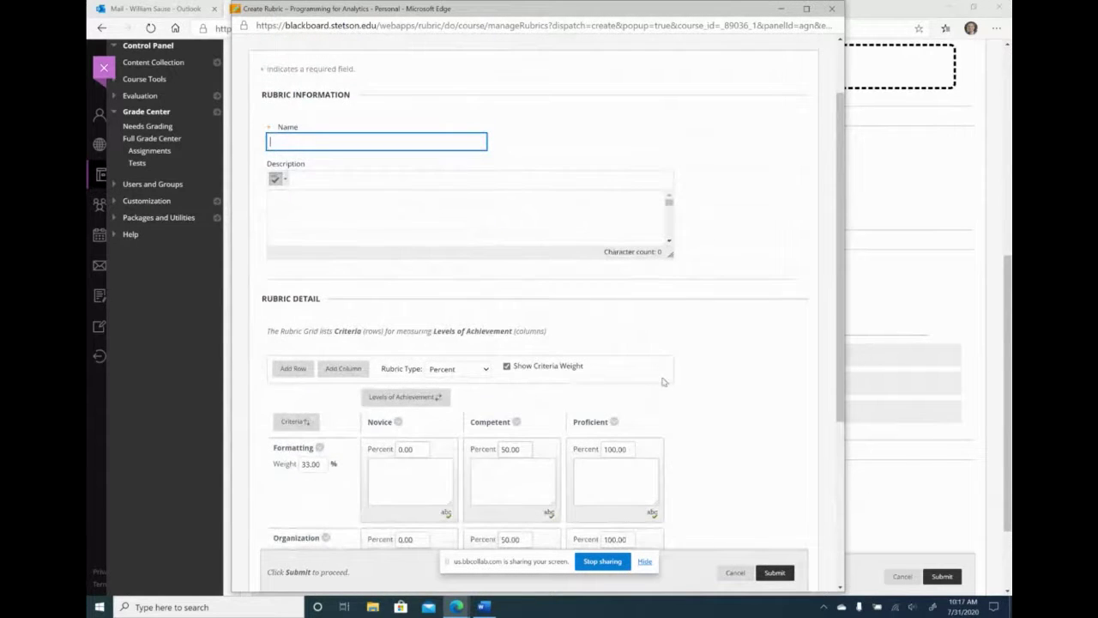
{"action": "scroll", "coordinate": [601, 240], "scroll_direction": "up", "scroll_amount": 2}
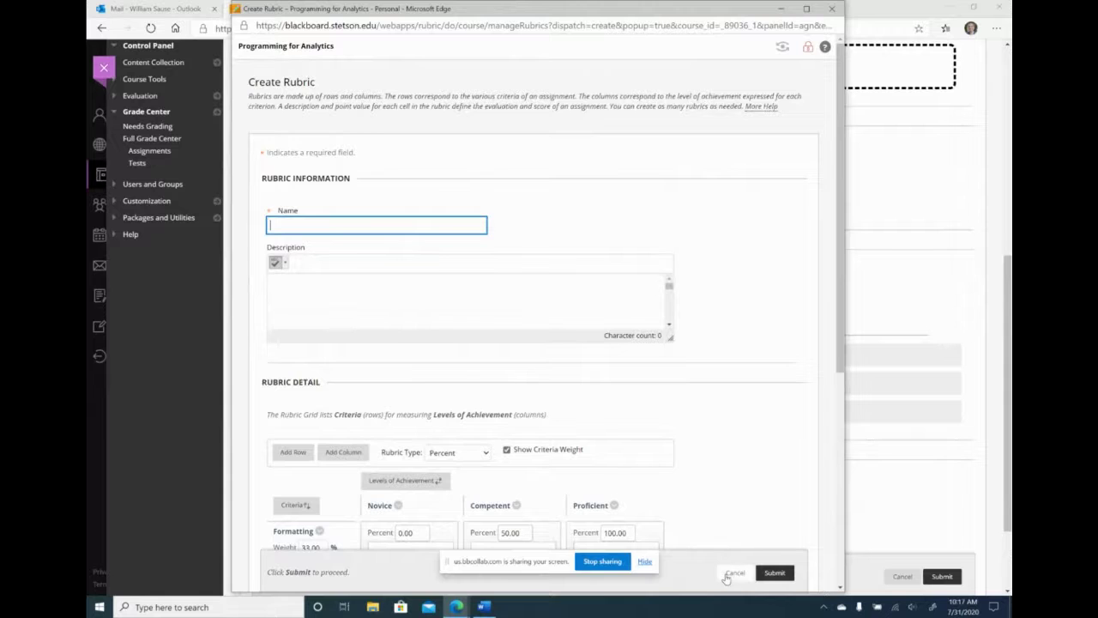
{"action": "left_click", "coordinate": [729, 573]}
{"action": "scroll", "coordinate": [589, 301], "scroll_direction": "down", "scroll_amount": 1}
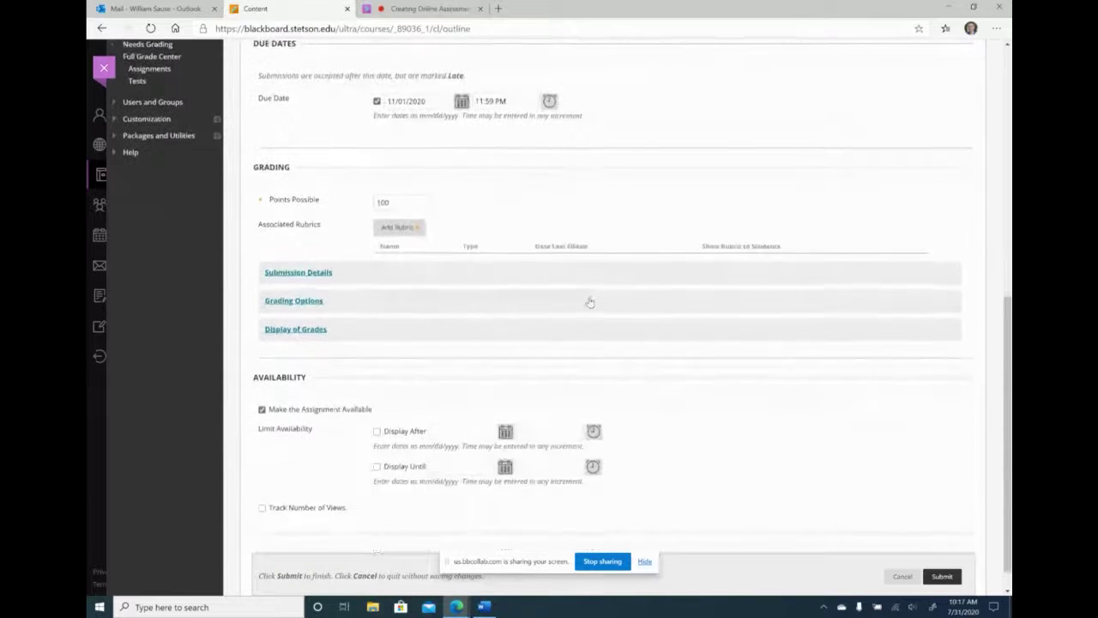
Step: Under Submission Details, set Number of Attempts to Unlimited and score by Last Graded Attempt
{"action": "left_click", "coordinate": [291, 271]}
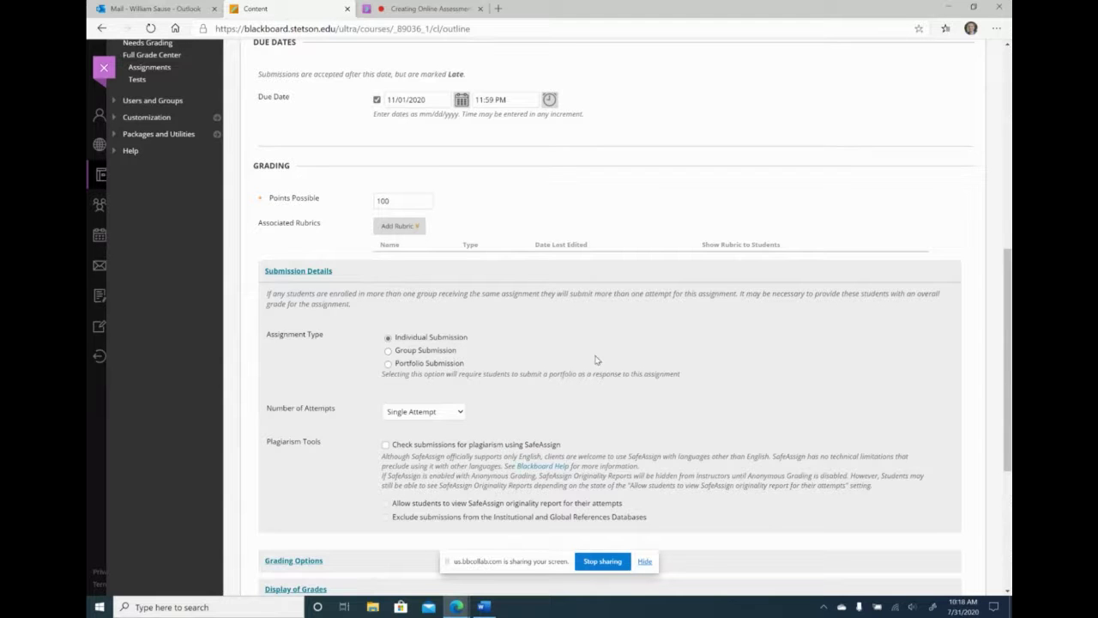
{"action": "scroll", "coordinate": [569, 369], "scroll_direction": "down", "scroll_amount": 2}
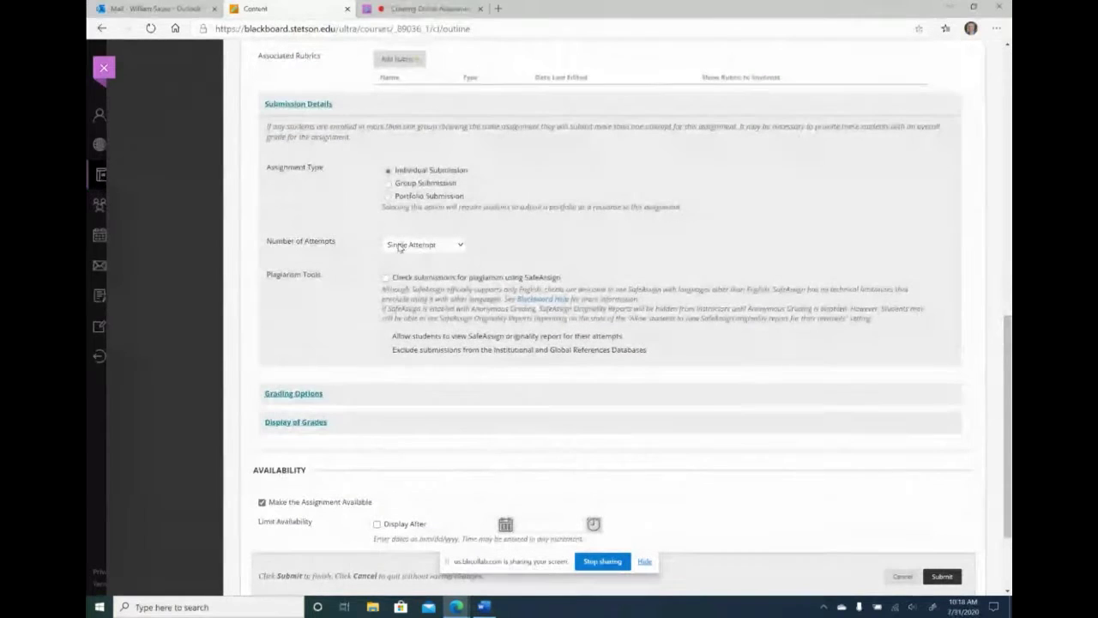
{"action": "left_click", "coordinate": [452, 248]}
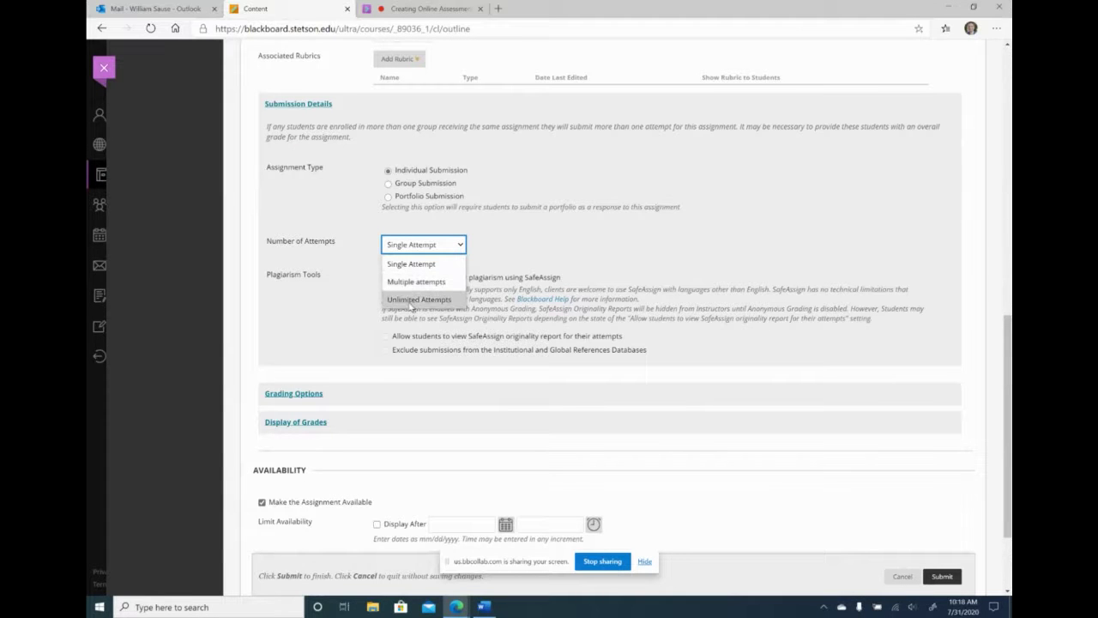
{"action": "left_click", "coordinate": [414, 281]}
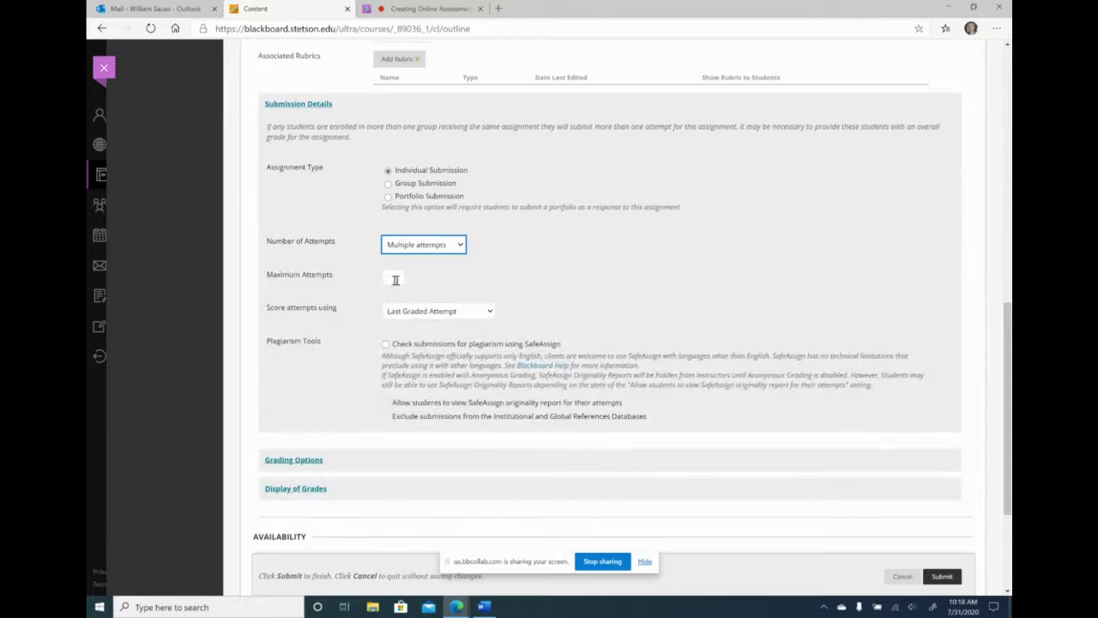
{"action": "left_click", "coordinate": [423, 245]}
{"action": "left_click", "coordinate": [436, 300]}
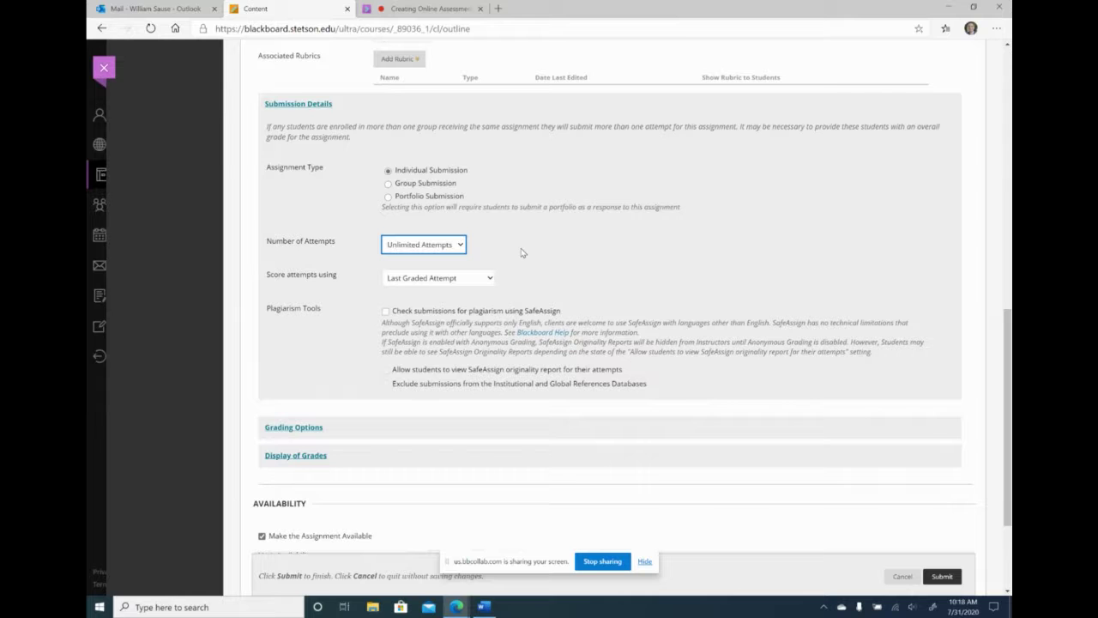
{"action": "scroll", "coordinate": [522, 258], "scroll_direction": "down", "scroll_amount": 1}
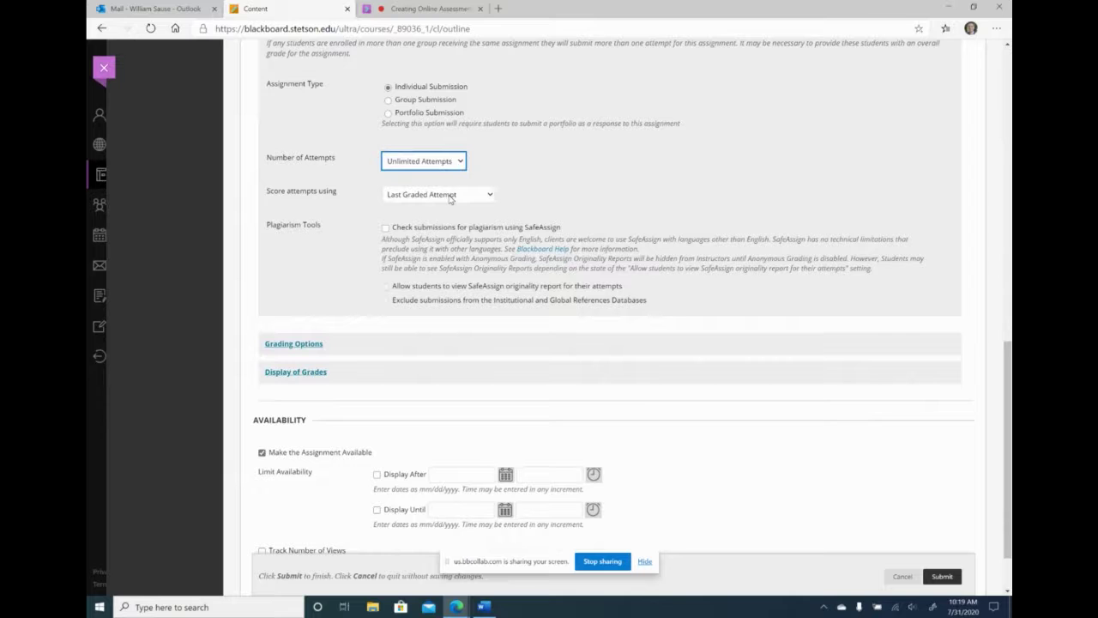
{"action": "left_click", "coordinate": [450, 196]}
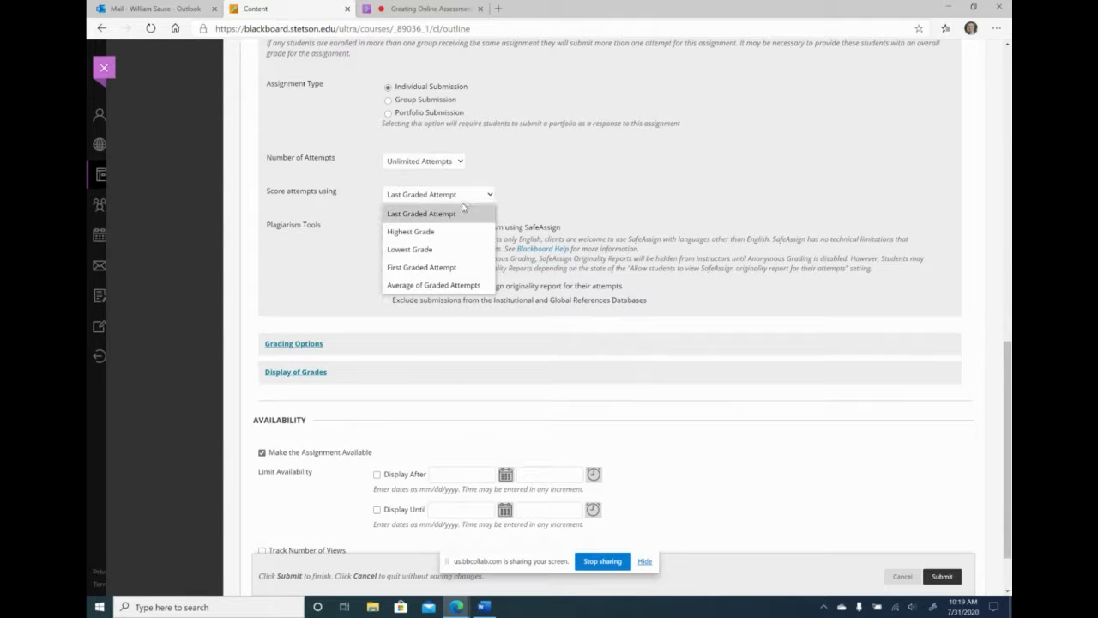
{"action": "left_click", "coordinate": [463, 211]}
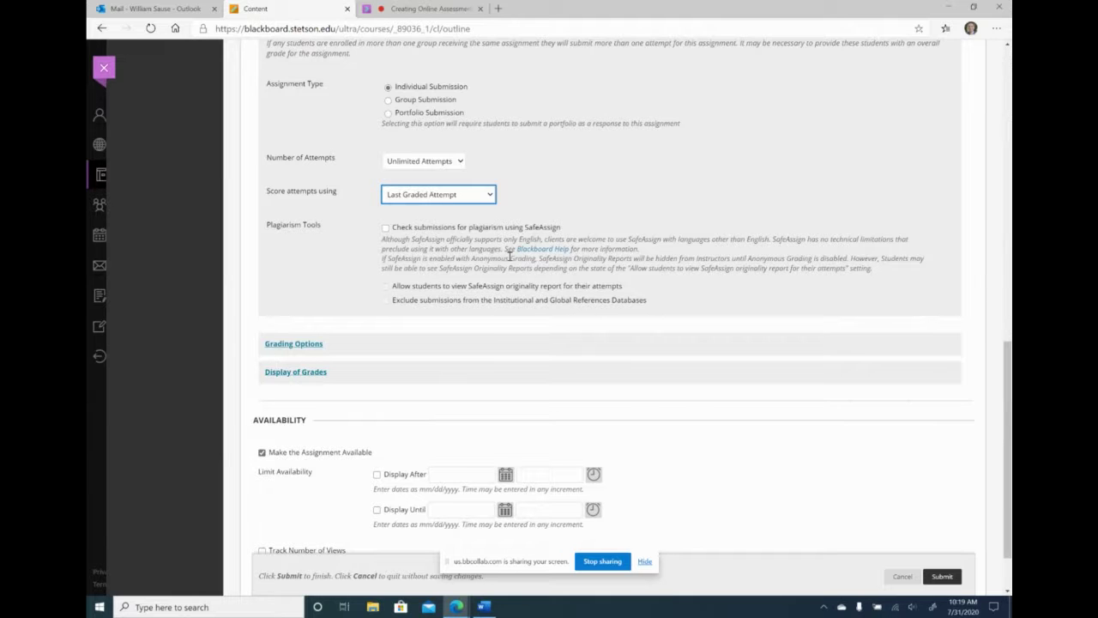
{"action": "scroll", "coordinate": [519, 254], "scroll_direction": "down", "scroll_amount": 2}
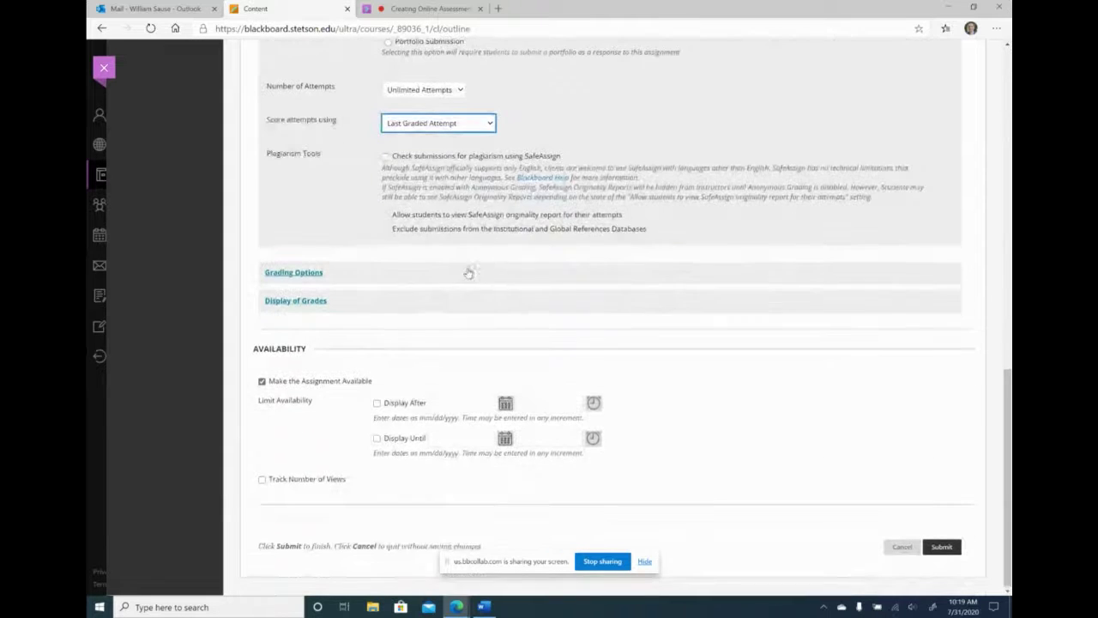
{"action": "left_click", "coordinate": [308, 276]}
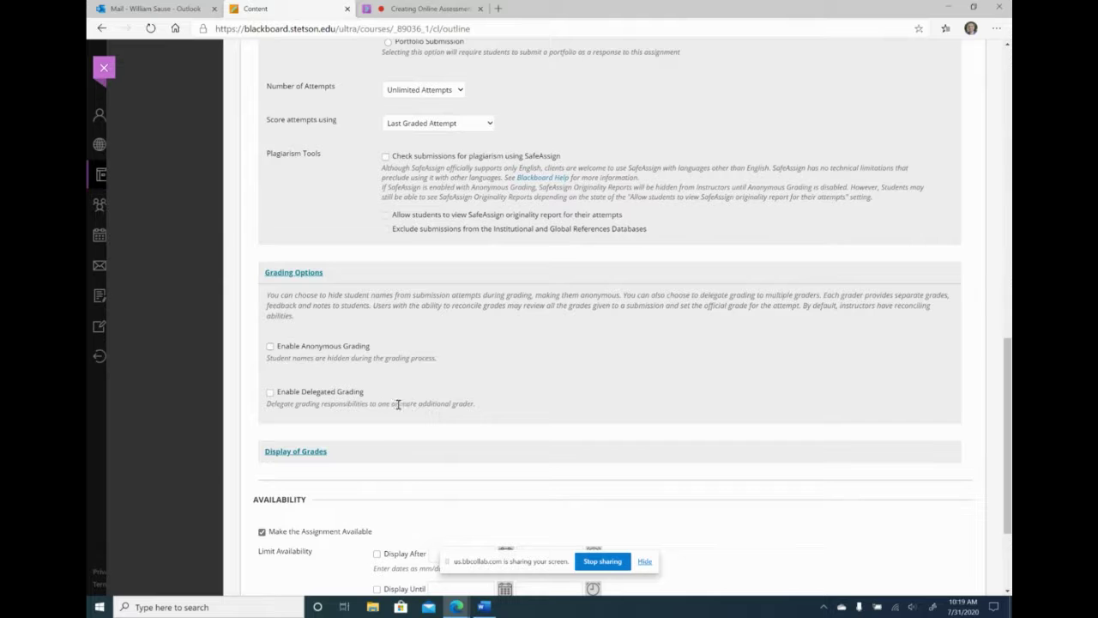
{"action": "left_click", "coordinate": [311, 276]}
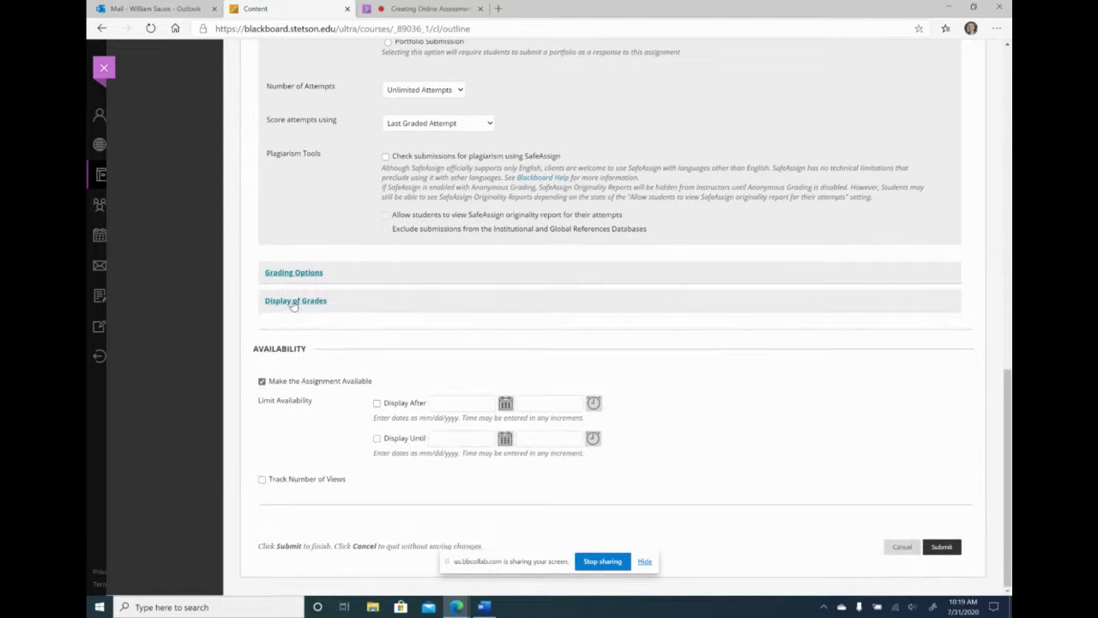
Step: Keep the primary grade display set to Score under Display of Grades
{"action": "left_click", "coordinate": [291, 302]}
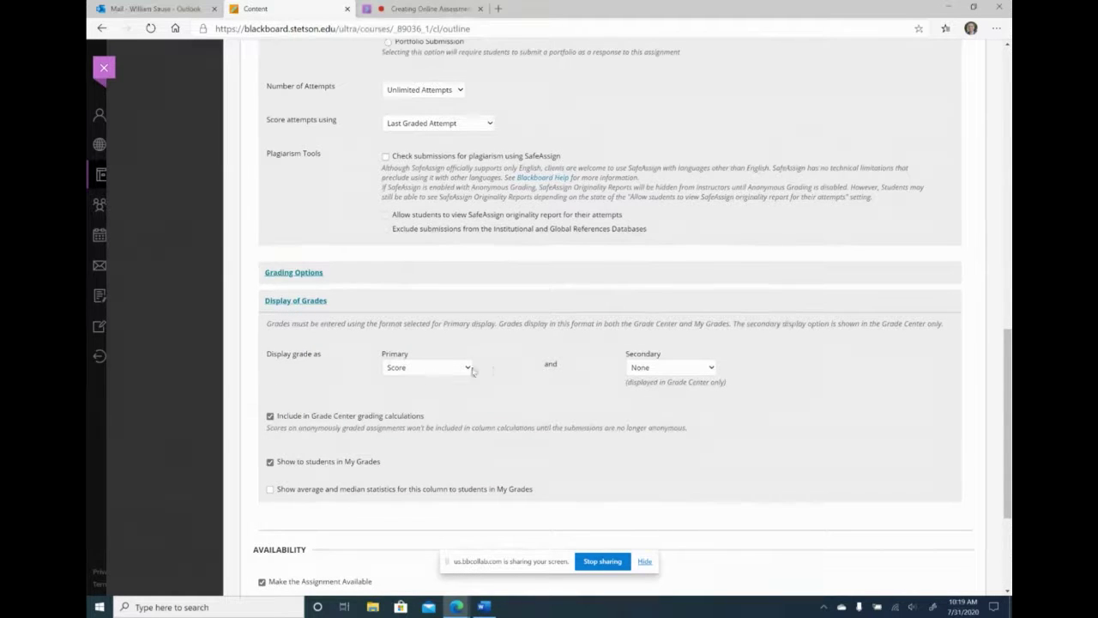
{"action": "scroll", "coordinate": [481, 369], "scroll_direction": "up", "scroll_amount": 2}
{"action": "scroll", "coordinate": [489, 292], "scroll_direction": "down", "scroll_amount": 5}
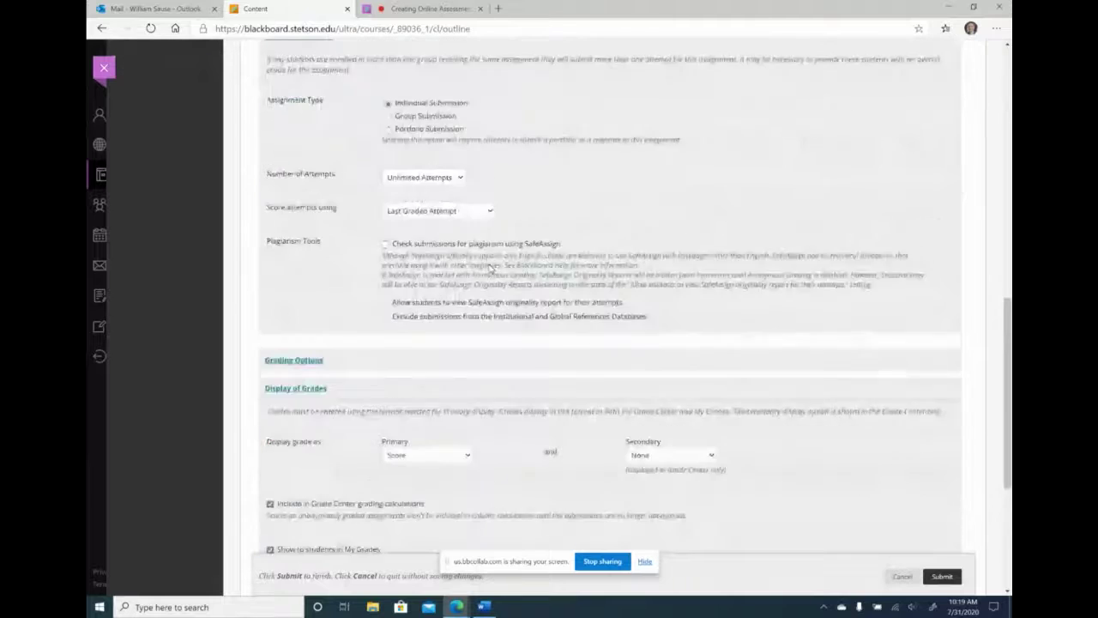
{"action": "left_click", "coordinate": [465, 284]}
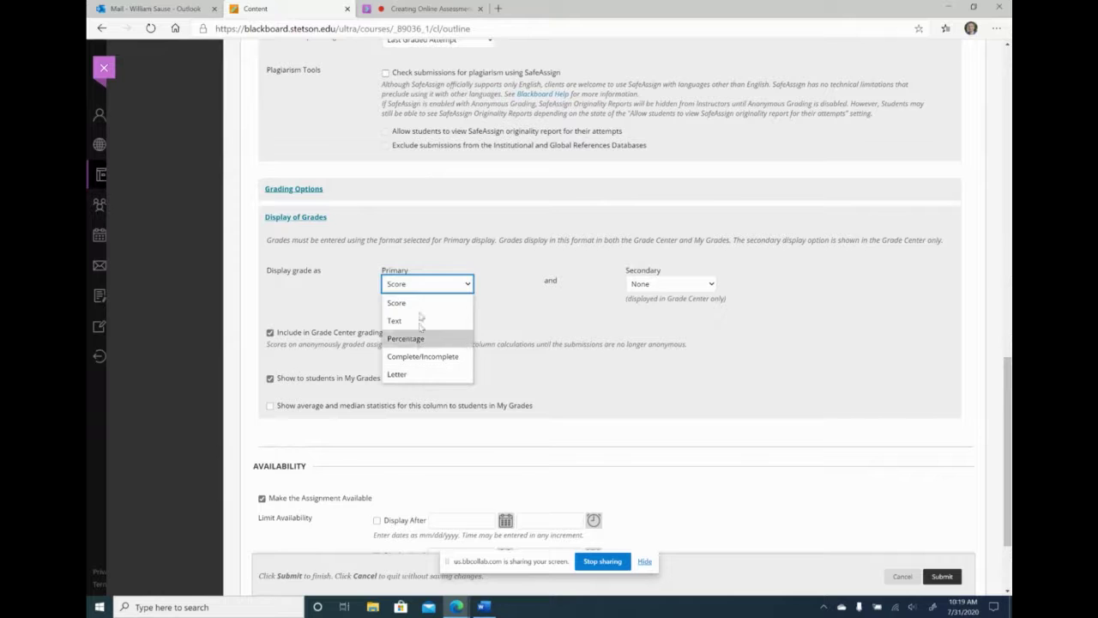
{"action": "left_click", "coordinate": [429, 285]}
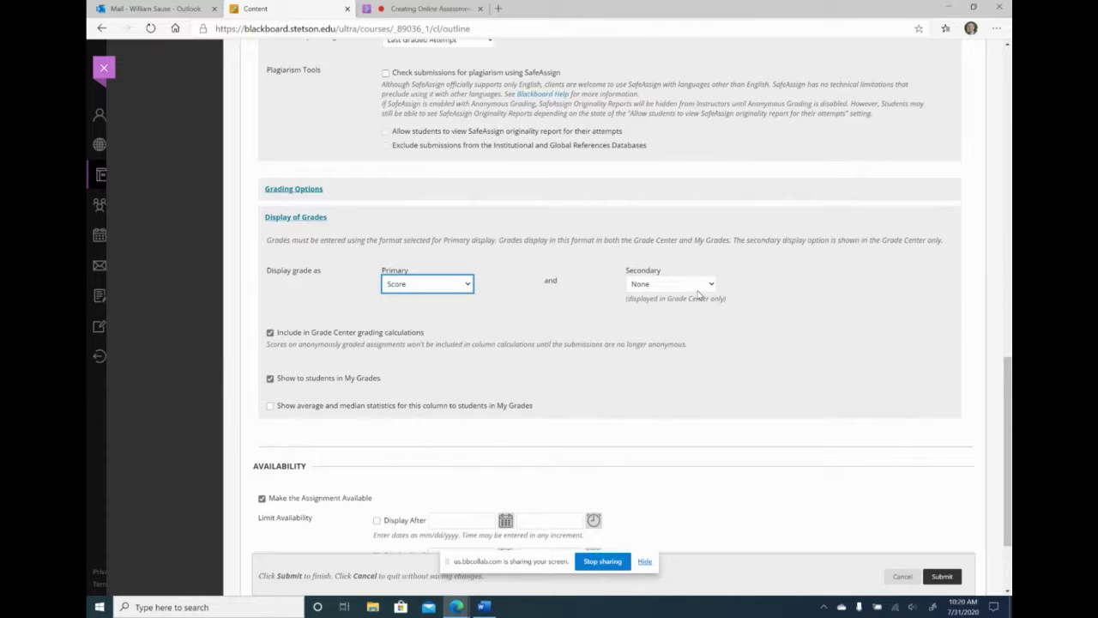
Step: Collapse the Grading Options and Submission Details sections
{"action": "scroll", "coordinate": [458, 347], "scroll_direction": "down", "scroll_amount": 2}
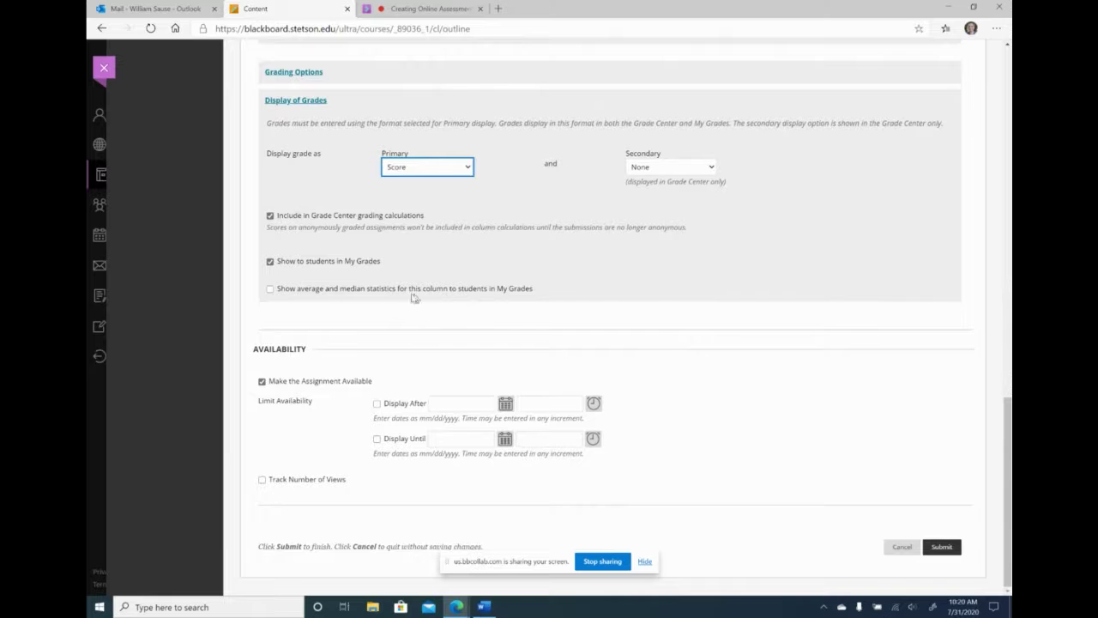
{"action": "scroll", "coordinate": [306, 163], "scroll_direction": "up", "scroll_amount": 5}
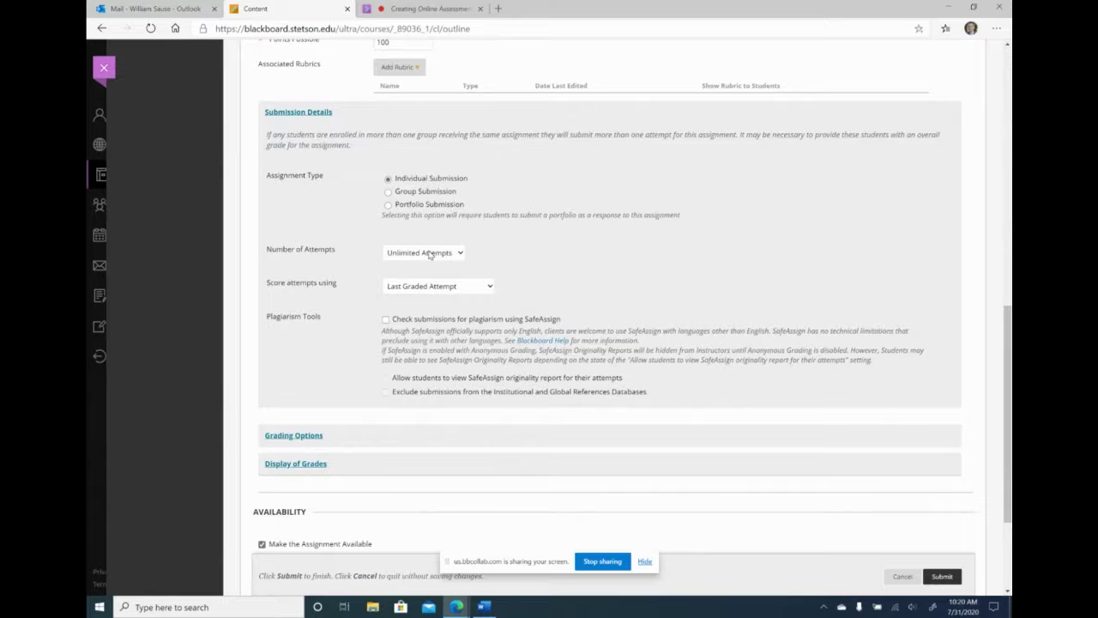
{"action": "scroll", "coordinate": [319, 301], "scroll_direction": "down", "scroll_amount": 1}
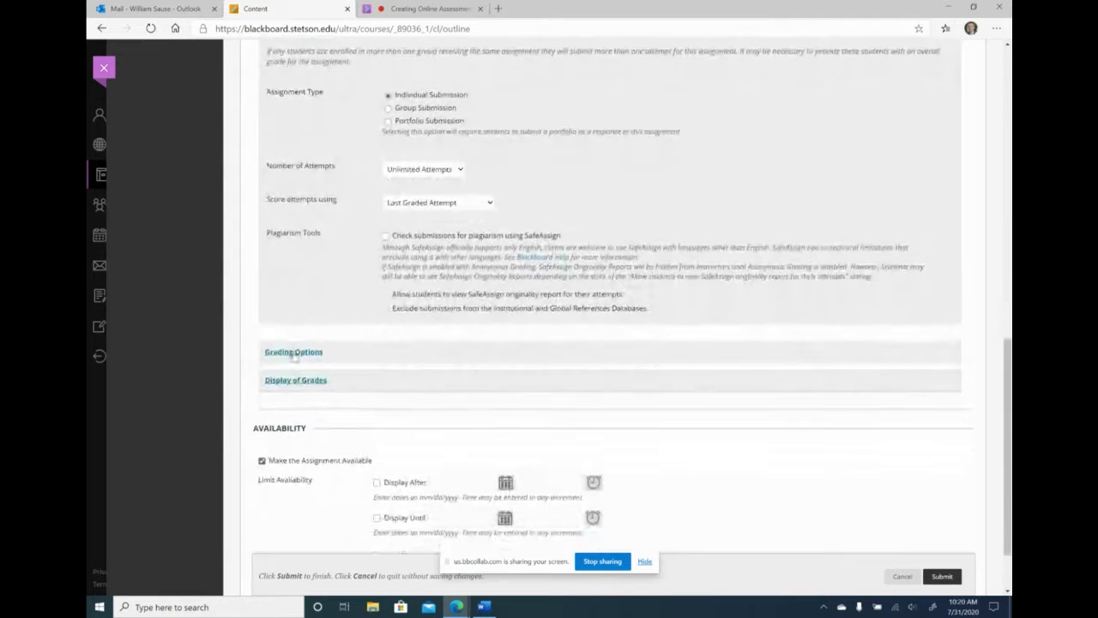
{"action": "left_click", "coordinate": [294, 353]}
{"action": "left_click", "coordinate": [293, 352]}
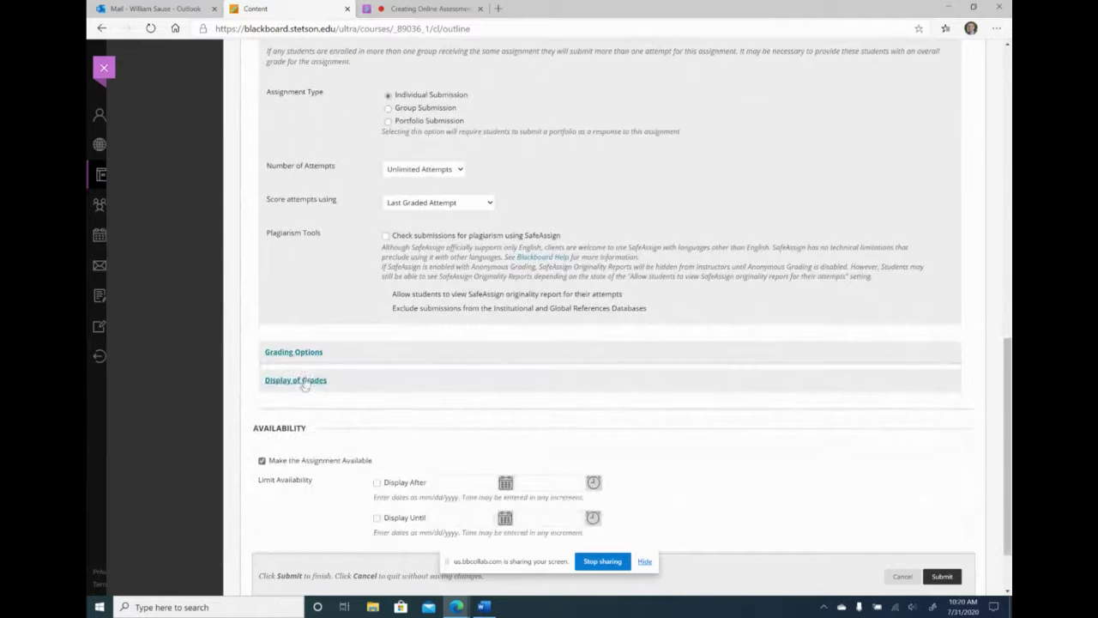
{"action": "scroll", "coordinate": [313, 107], "scroll_direction": "up", "scroll_amount": 4}
{"action": "left_click", "coordinate": [298, 191]}
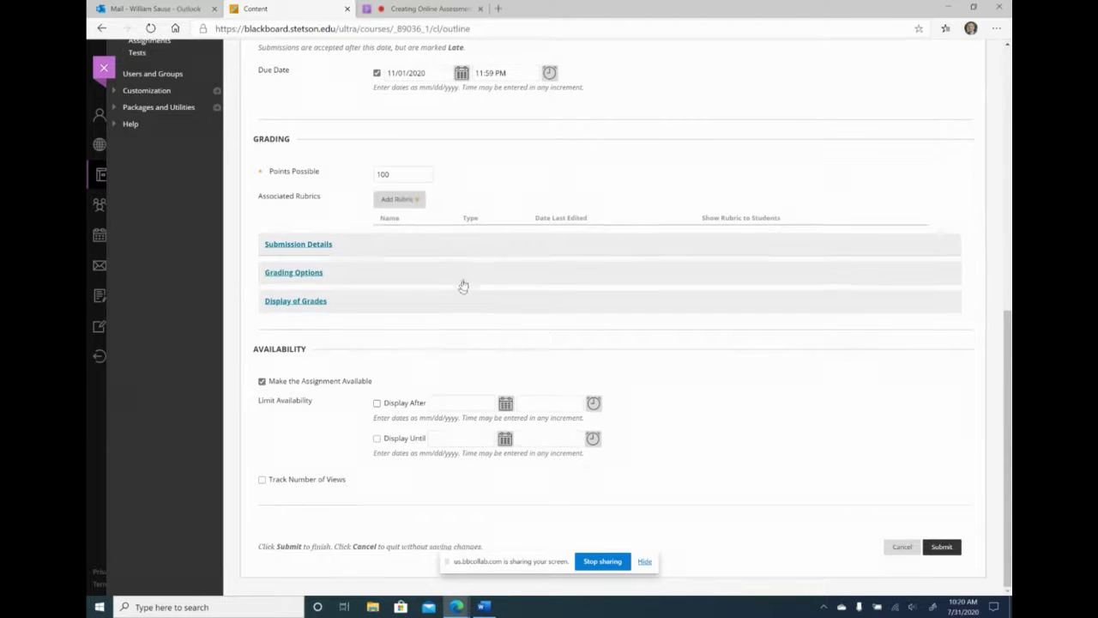
{"action": "scroll", "coordinate": [468, 278], "scroll_direction": "up", "scroll_amount": 2}
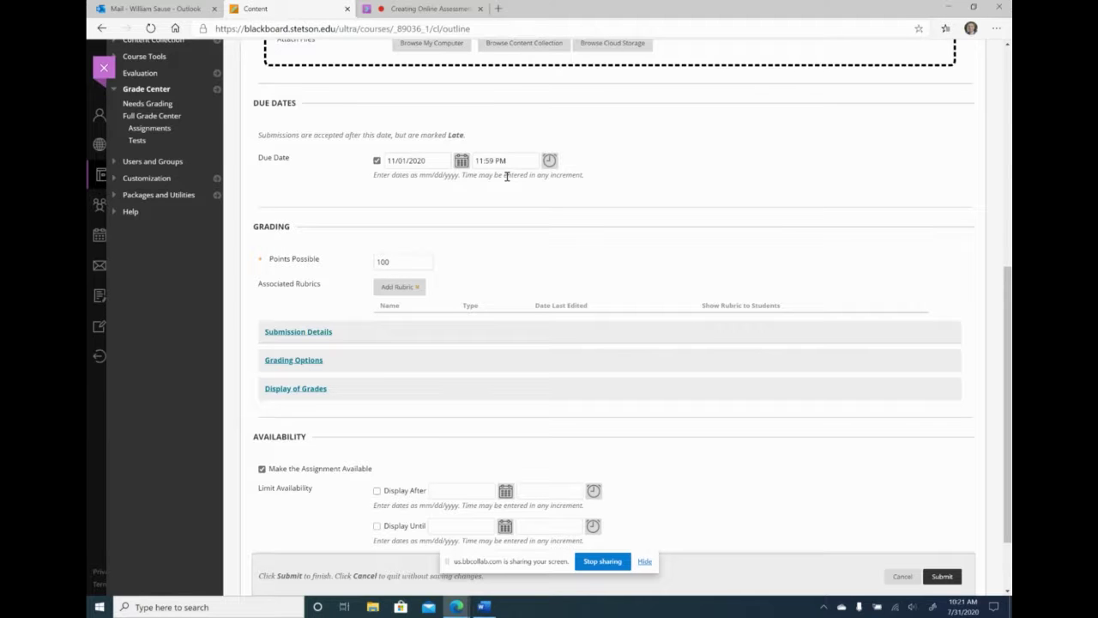
{"action": "scroll", "coordinate": [569, 275], "scroll_direction": "down", "scroll_amount": 1}
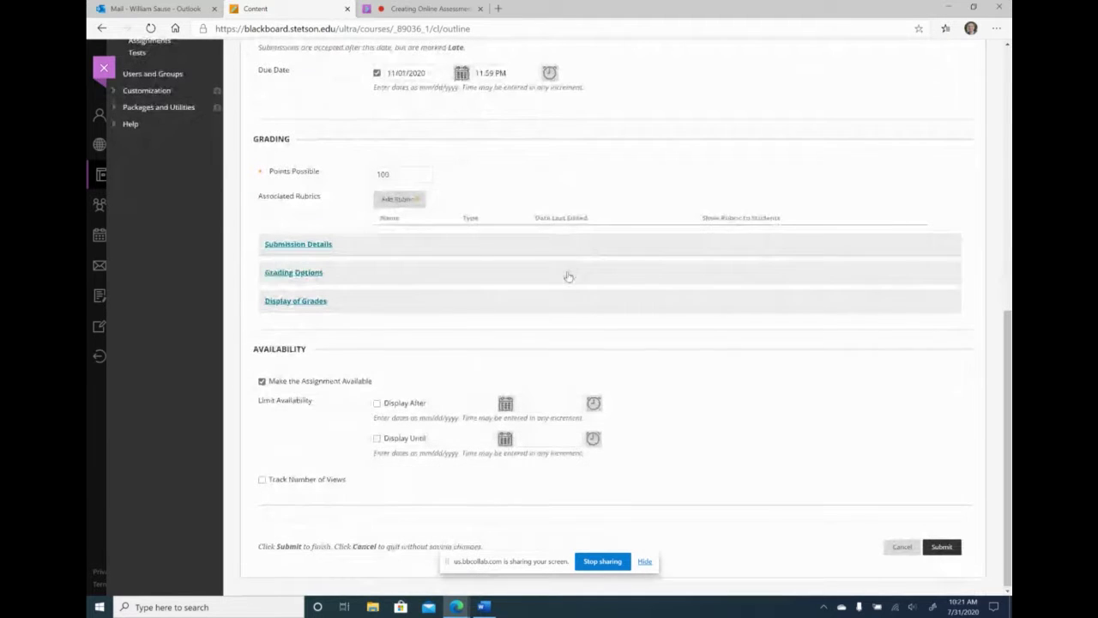
Step: Set Display Until to November 1, 2020
{"action": "left_click", "coordinate": [376, 438]}
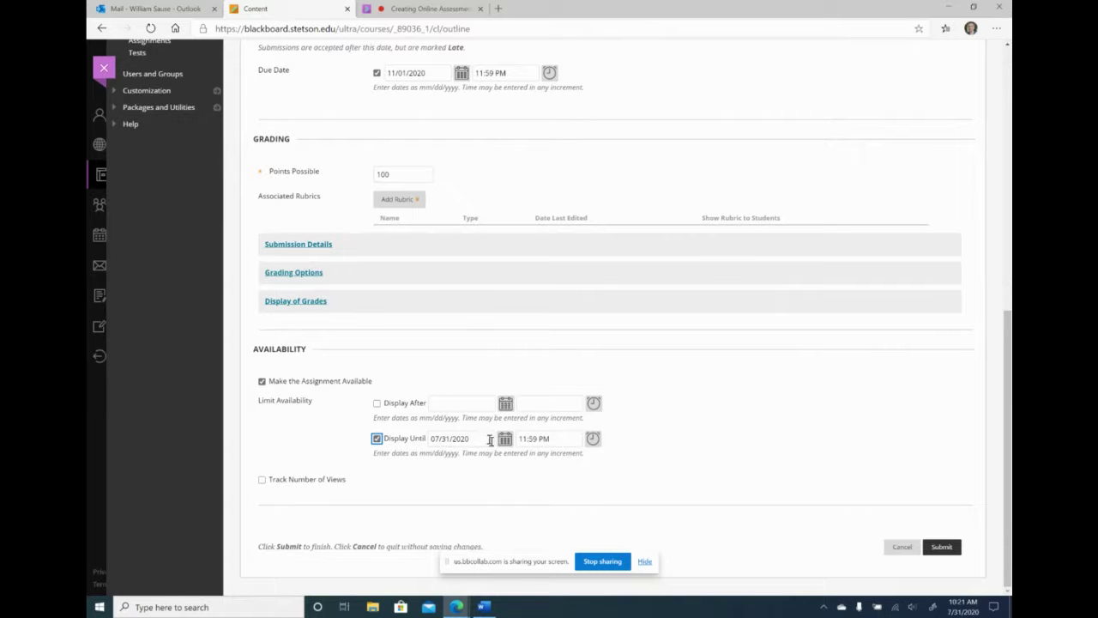
{"action": "left_click", "coordinate": [505, 440]}
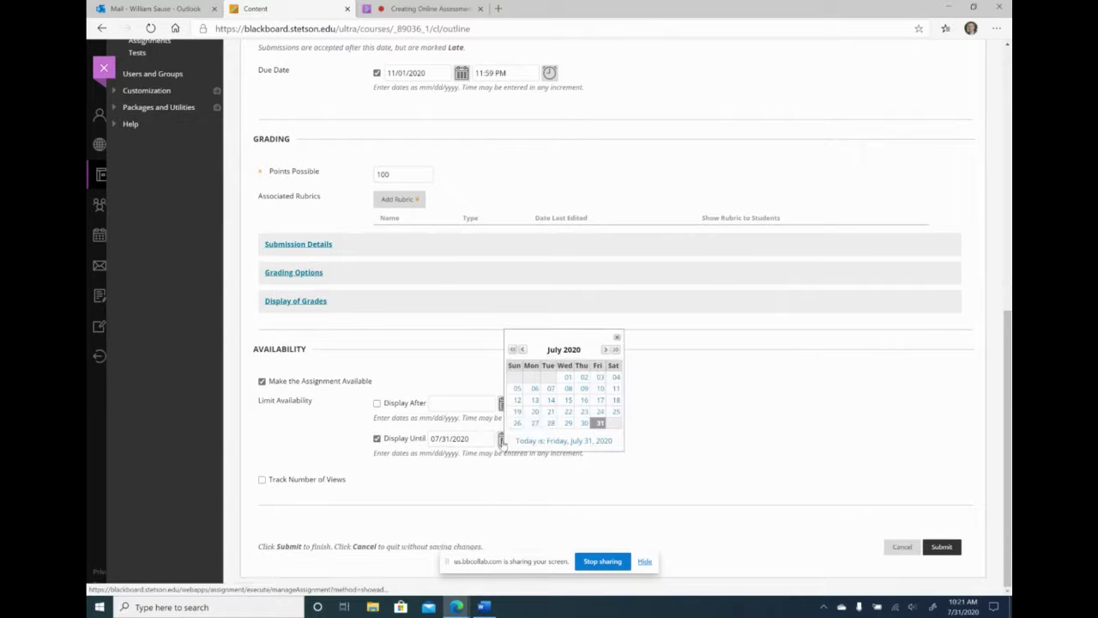
{"action": "left_click", "coordinate": [606, 350]}
{"action": "left_click", "coordinate": [606, 351]}
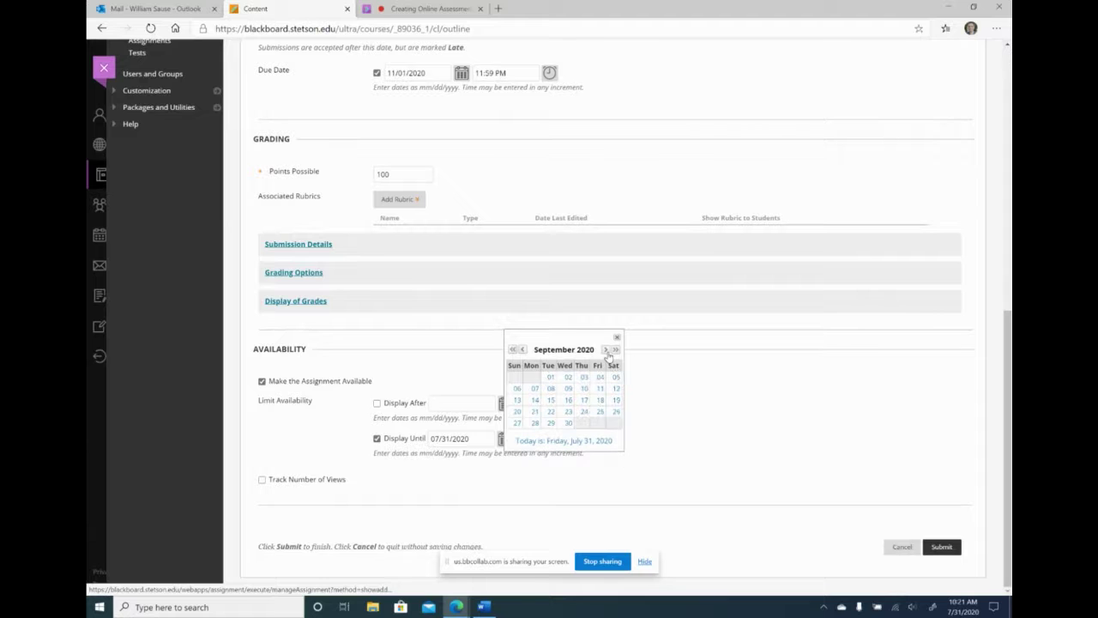
{"action": "left_click", "coordinate": [606, 350]}
{"action": "left_click", "coordinate": [606, 350]}
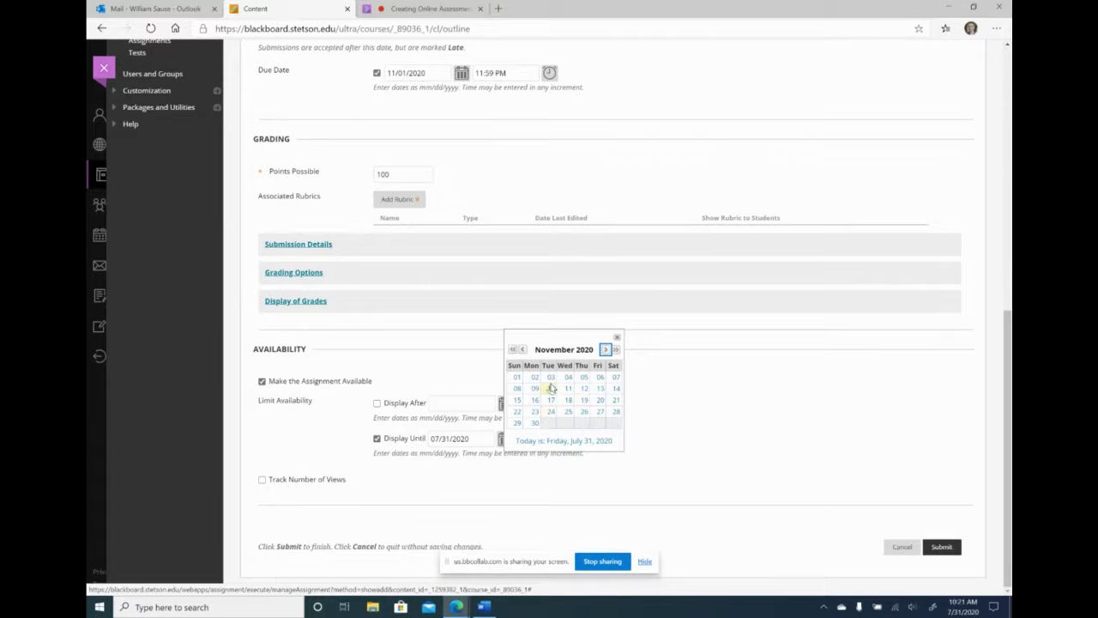
{"action": "left_click", "coordinate": [517, 378]}
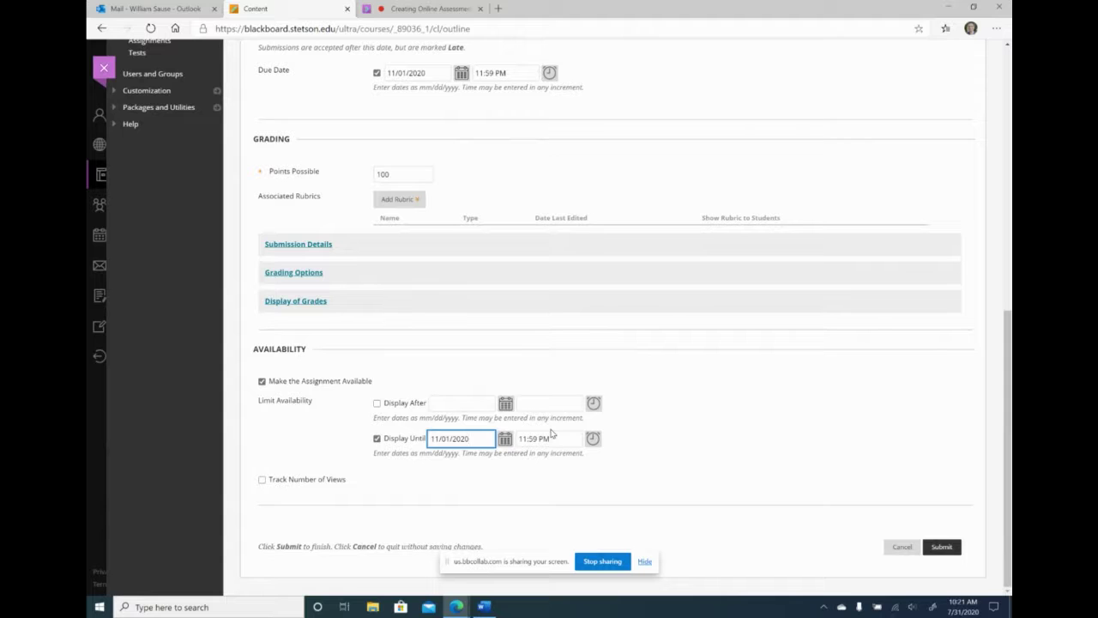
{"action": "left_click", "coordinate": [618, 461]}
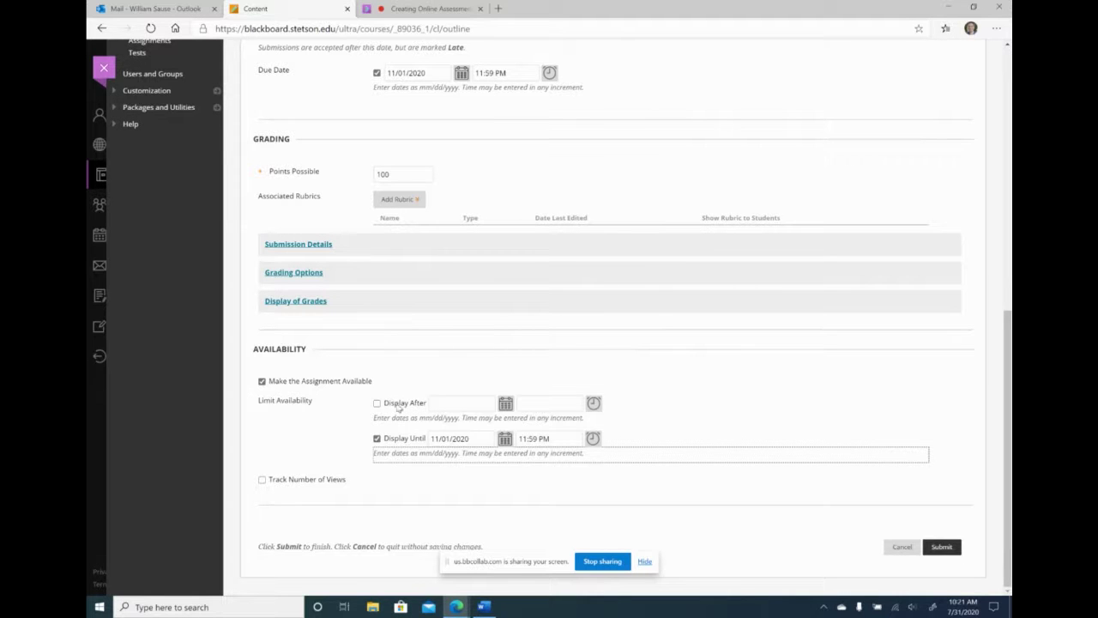
Step: Leave Display After unchecked so the assignment has no start date
{"action": "left_click", "coordinate": [377, 403]}
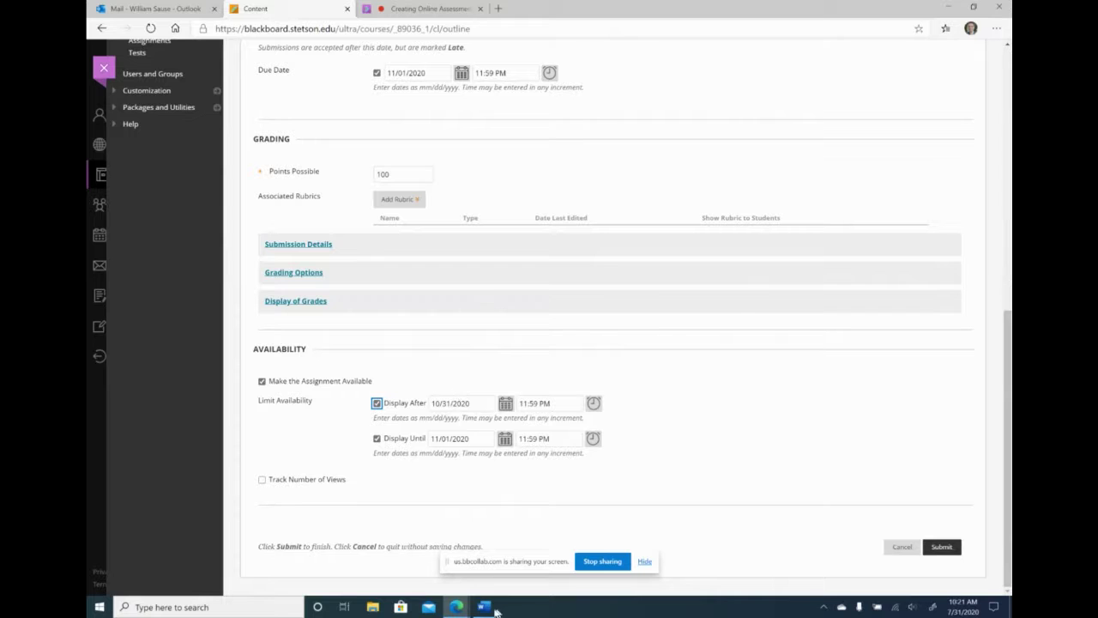
{"action": "mouse_move", "coordinate": [481, 610]}
{"action": "left_click", "coordinate": [377, 404]}
Step: Submit the Exercise 5.10 assignment and drag it up below Programming Exercise 5.10 in Homework
{"action": "left_click", "coordinate": [943, 547]}
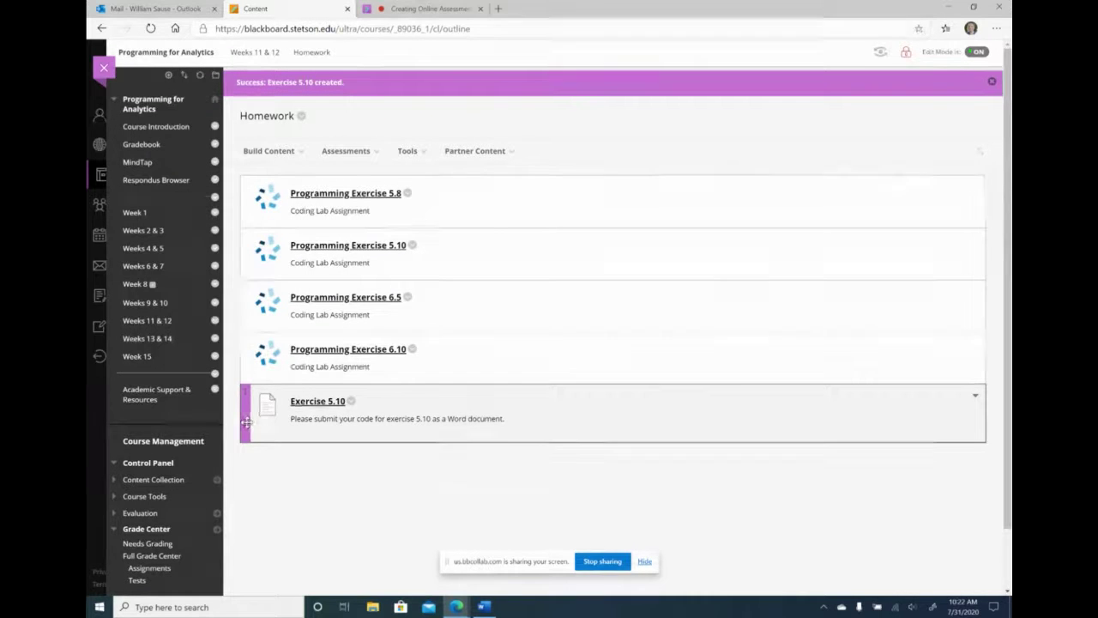
{"action": "left_click_drag", "start_coordinate": [246, 422], "coordinate": [352, 268]}
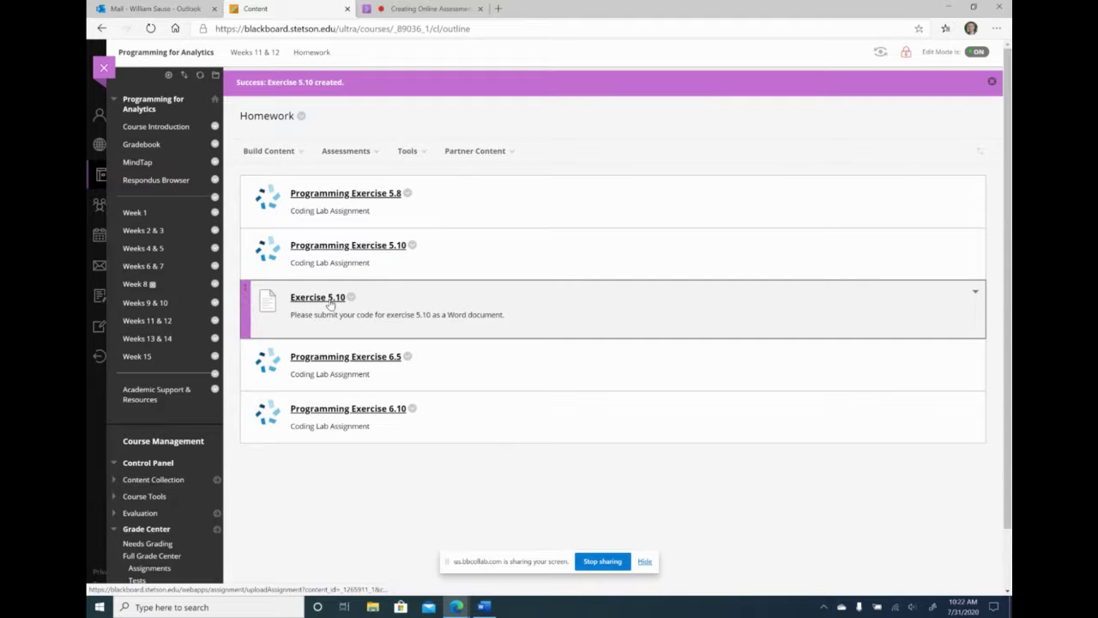
{"action": "scroll", "coordinate": [154, 541], "scroll_direction": "down", "scroll_amount": 1}
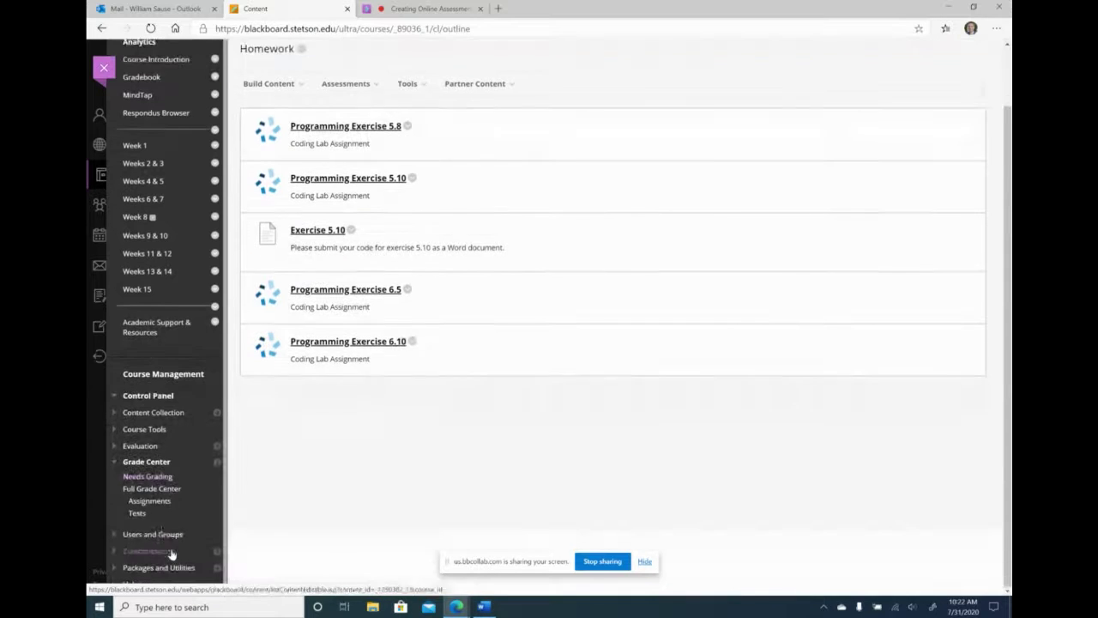
Step: In the Full Grade Center, hide the Programming Exercise 5.10 column from students
{"action": "left_click", "coordinate": [148, 491]}
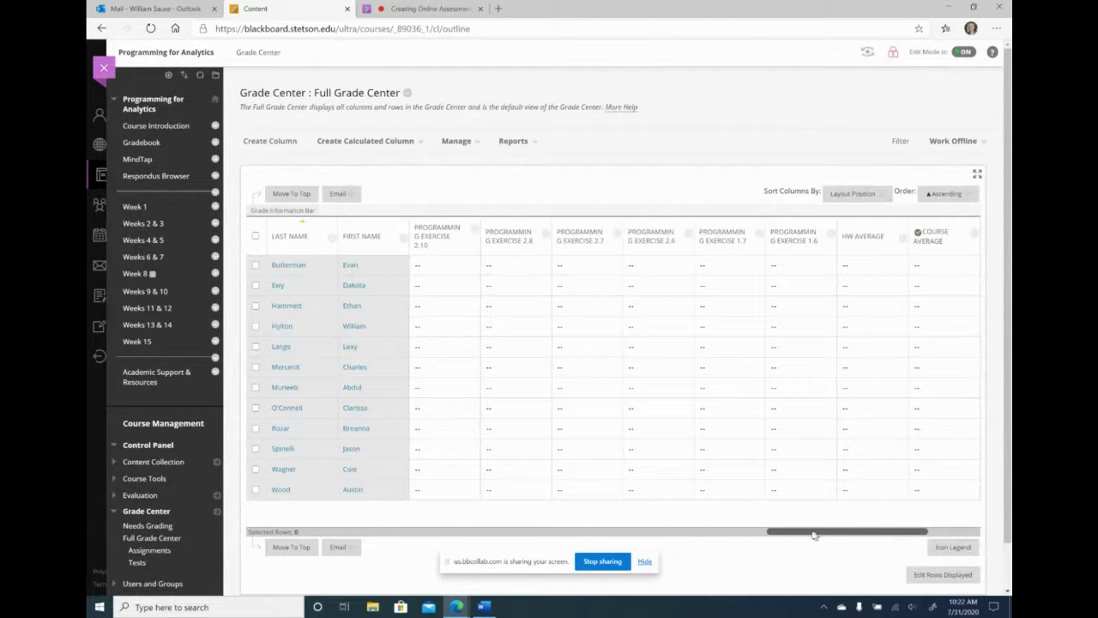
{"action": "left_click_drag", "start_coordinate": [813, 535], "coordinate": [566, 538]}
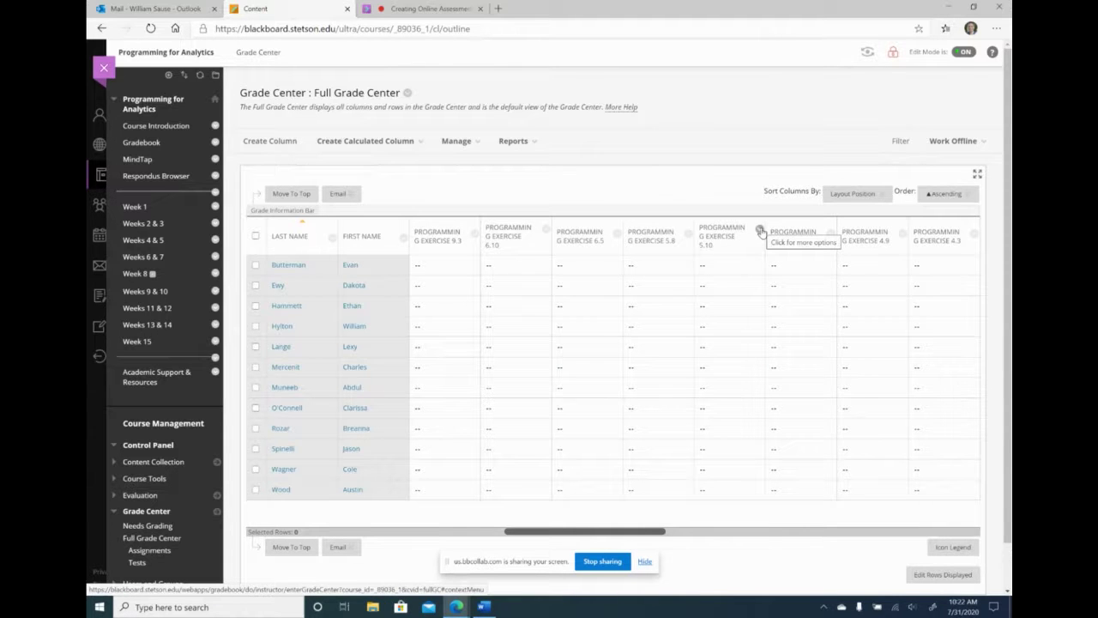
{"action": "left_click", "coordinate": [759, 231]}
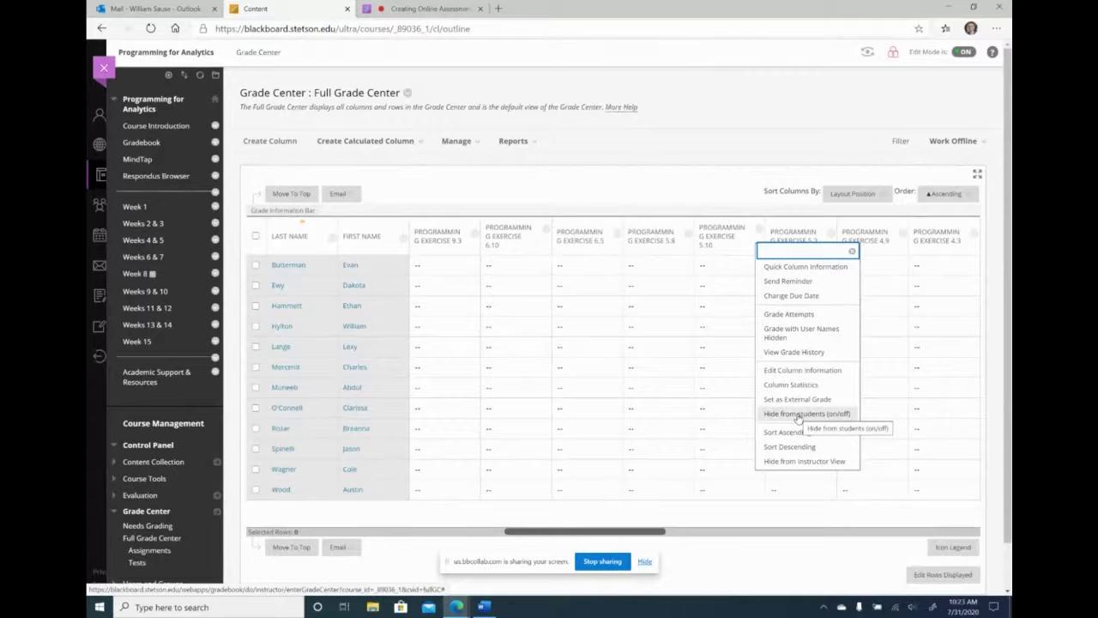
{"action": "left_click", "coordinate": [798, 413]}
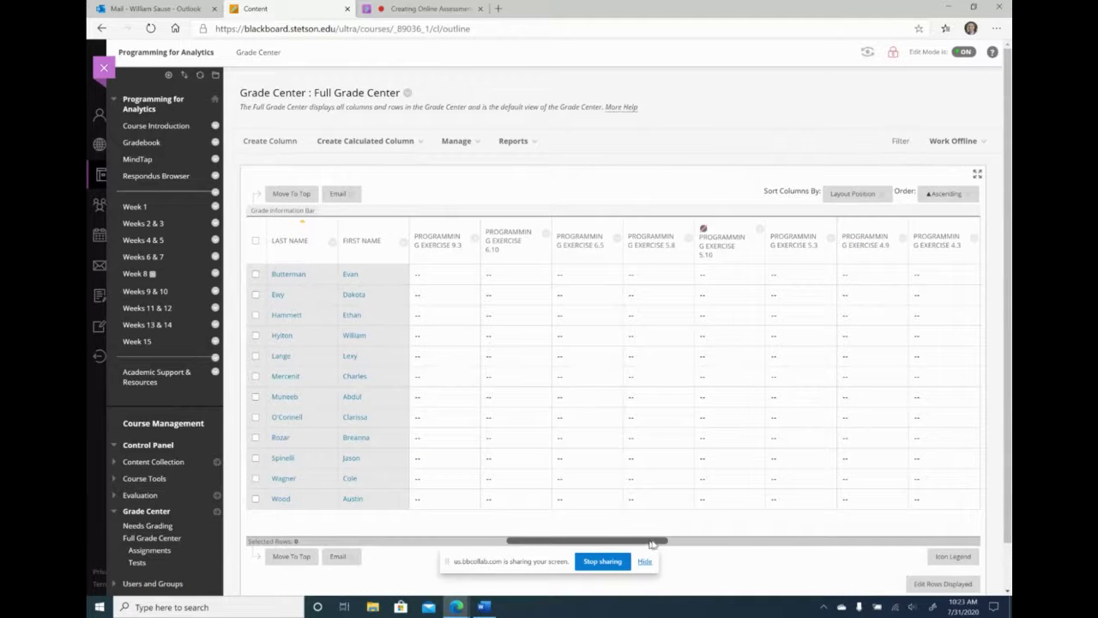
{"action": "left_click_drag", "start_coordinate": [651, 542], "coordinate": [955, 534]}
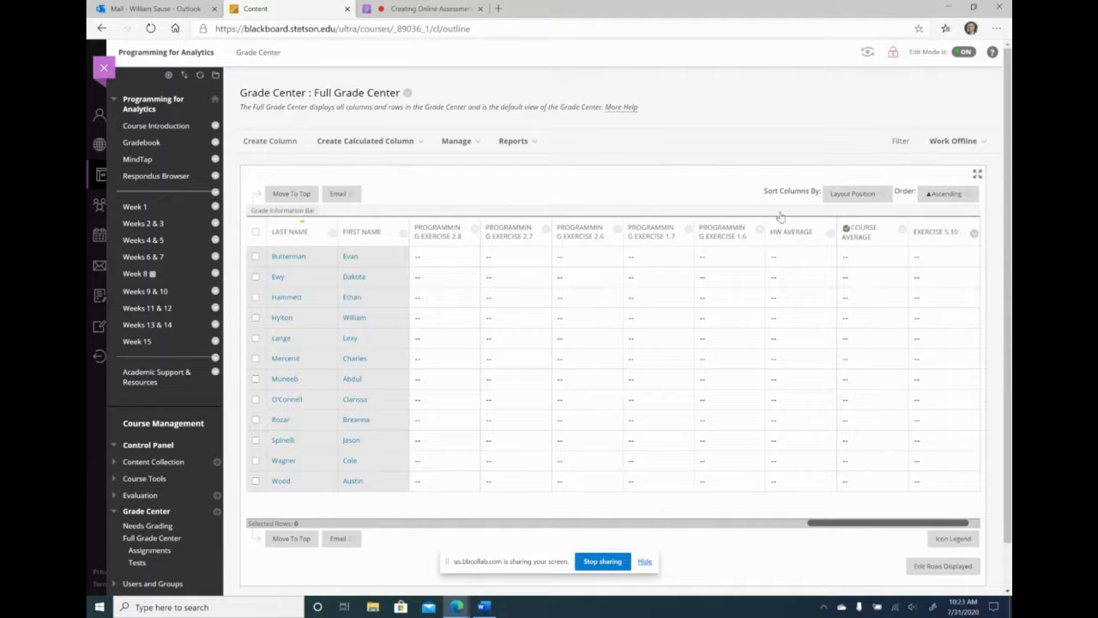
{"action": "left_click", "coordinate": [438, 143]}
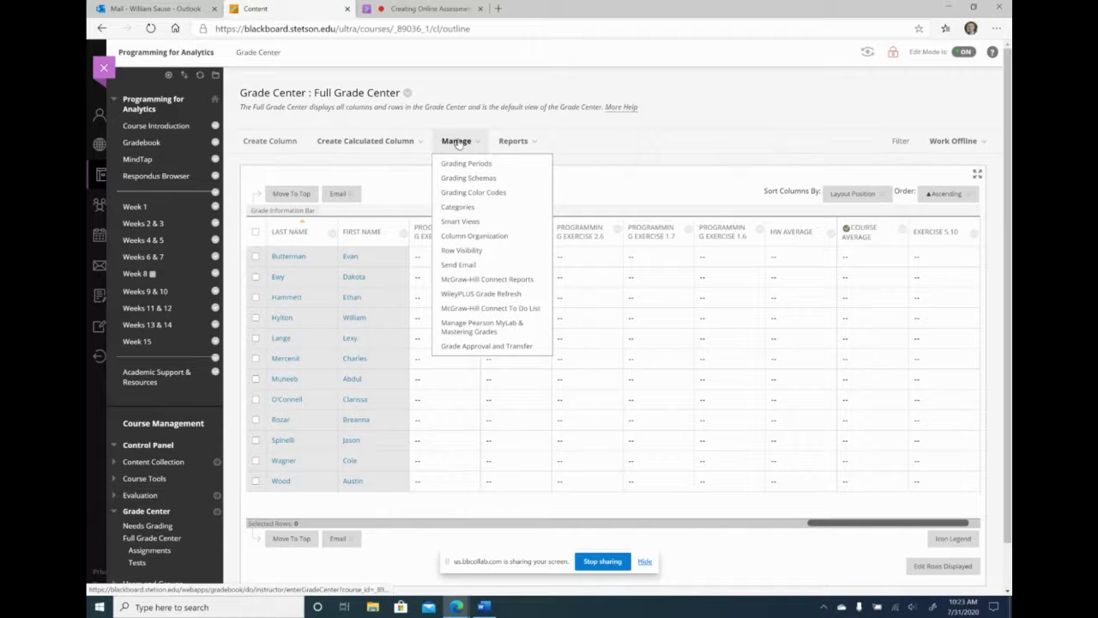
Step: In Column Organization, drag Exercise 5.10 next to Programming Exercise 5.10
{"action": "left_click", "coordinate": [489, 240]}
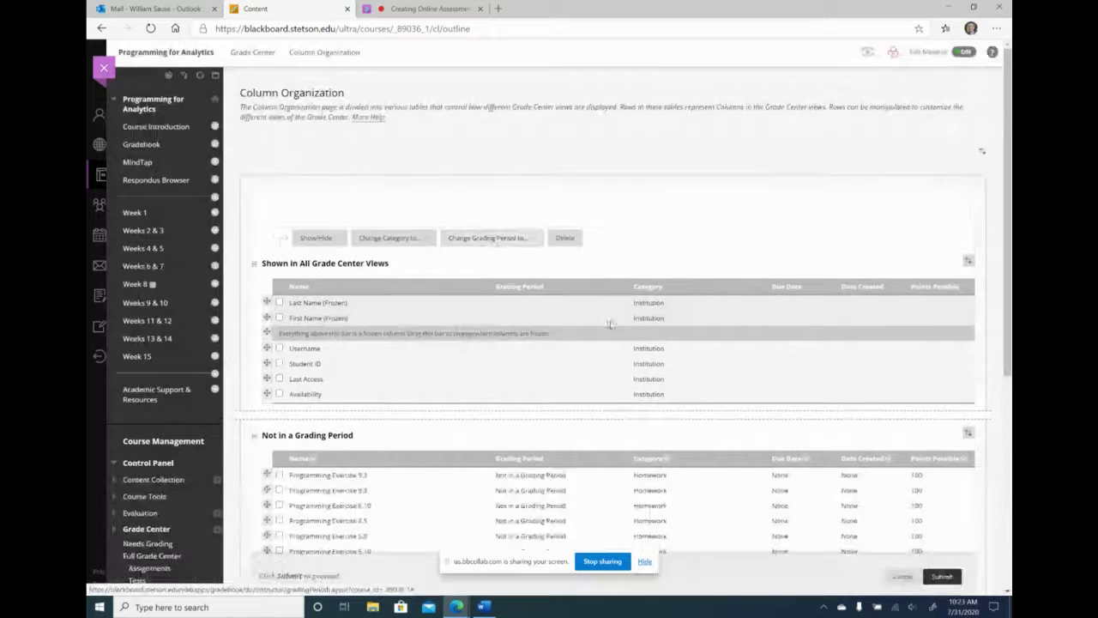
{"action": "scroll", "coordinate": [506, 242], "scroll_direction": "down", "scroll_amount": 5}
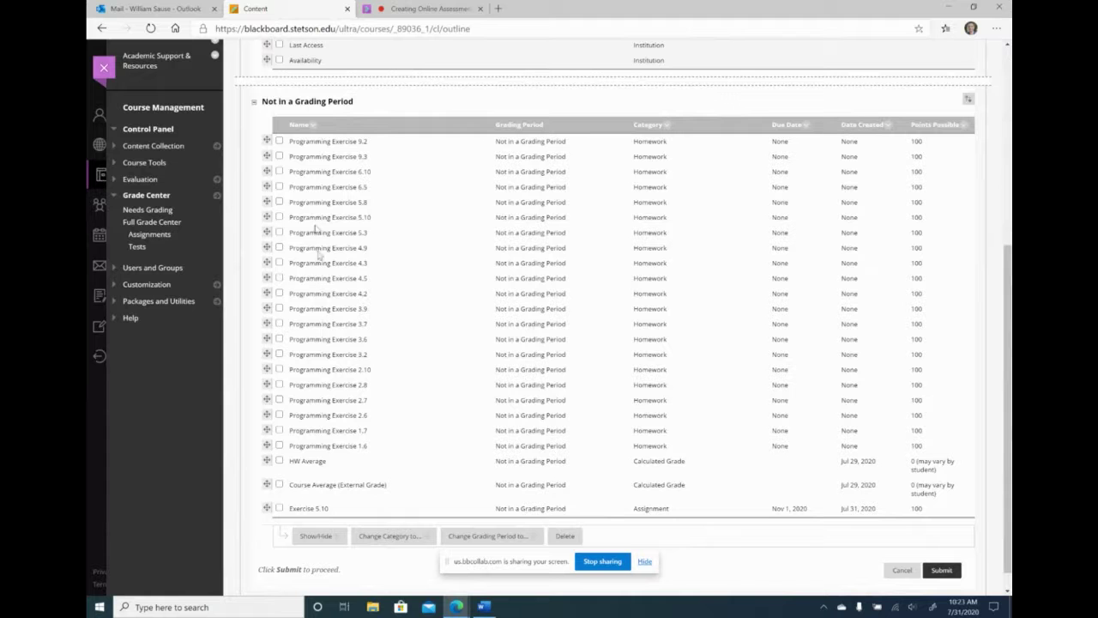
{"action": "left_click_drag", "start_coordinate": [265, 508], "coordinate": [268, 215]}
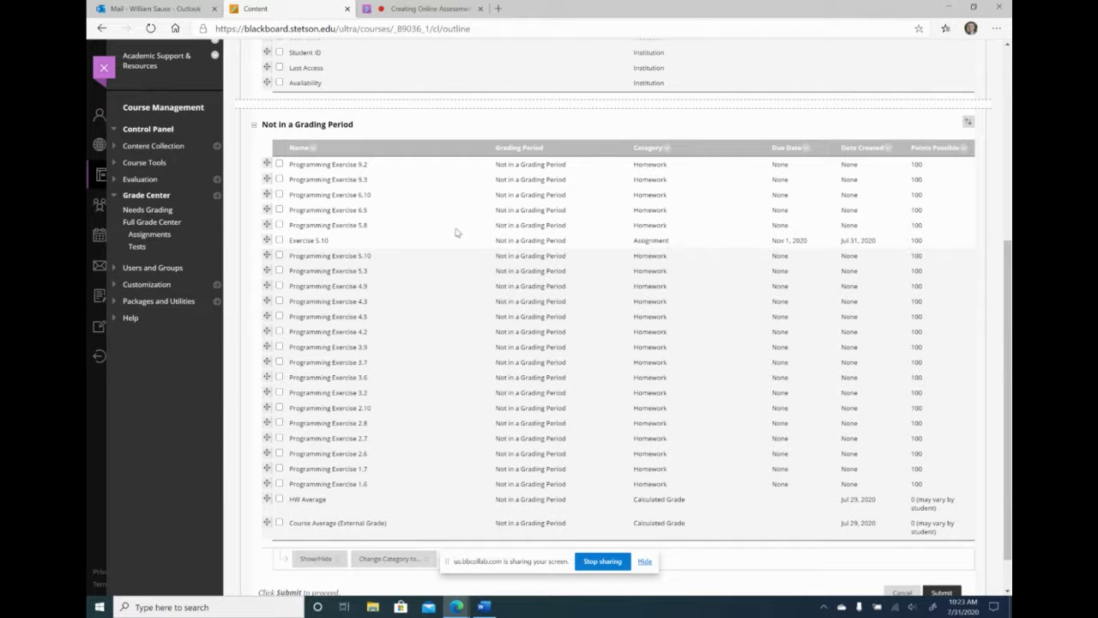
Step: Change Exercise 5.10's category to Homework and submit the new column organization
{"action": "left_click", "coordinate": [279, 241]}
{"action": "scroll", "coordinate": [657, 466], "scroll_direction": "down", "scroll_amount": 2}
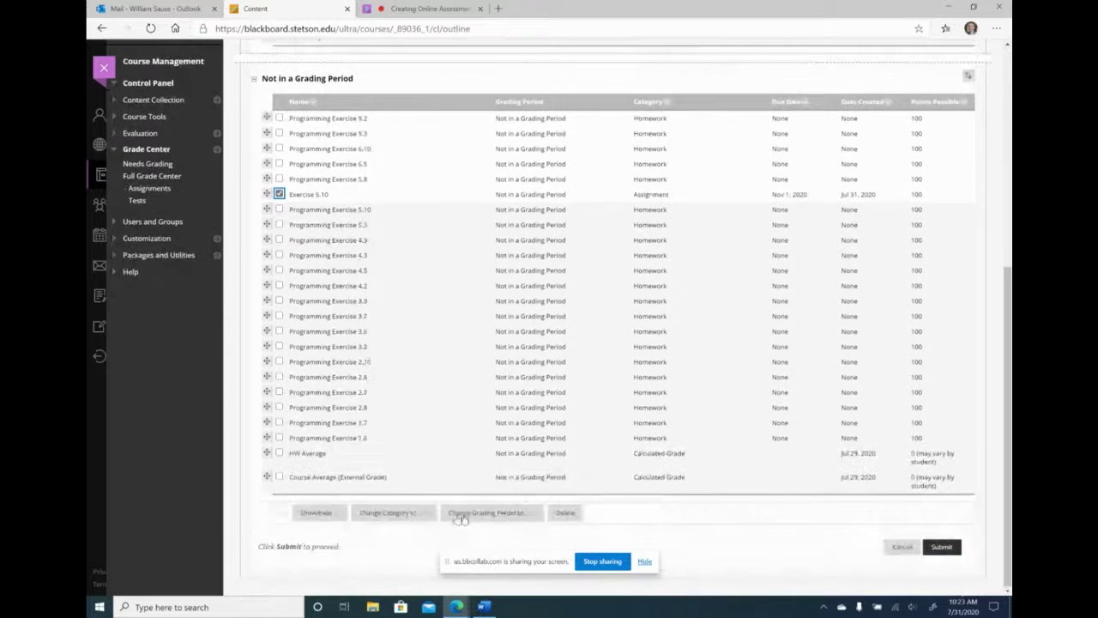
{"action": "left_click", "coordinate": [390, 512]}
{"action": "left_click", "coordinate": [397, 548]}
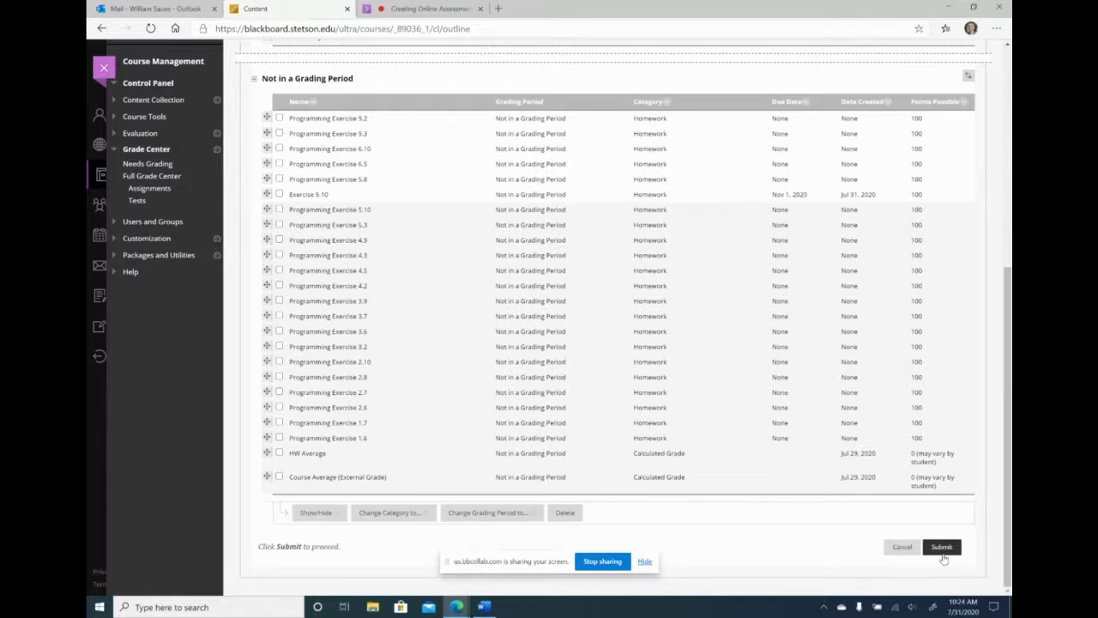
{"action": "left_click", "coordinate": [941, 548]}
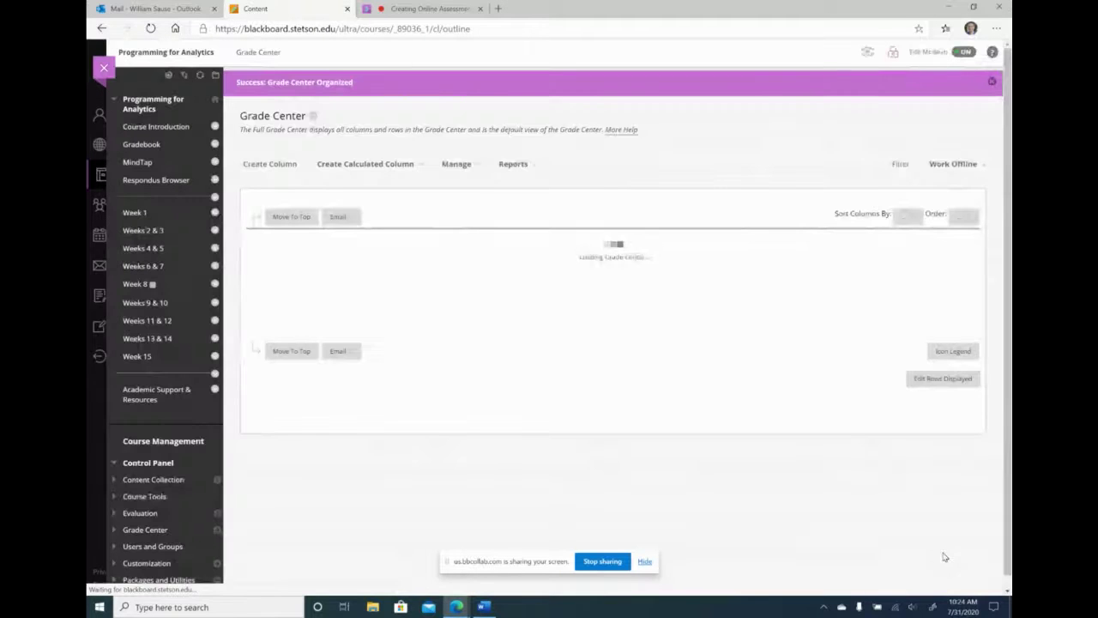
{"action": "left_click_drag", "start_coordinate": [944, 556], "coordinate": [618, 551]}
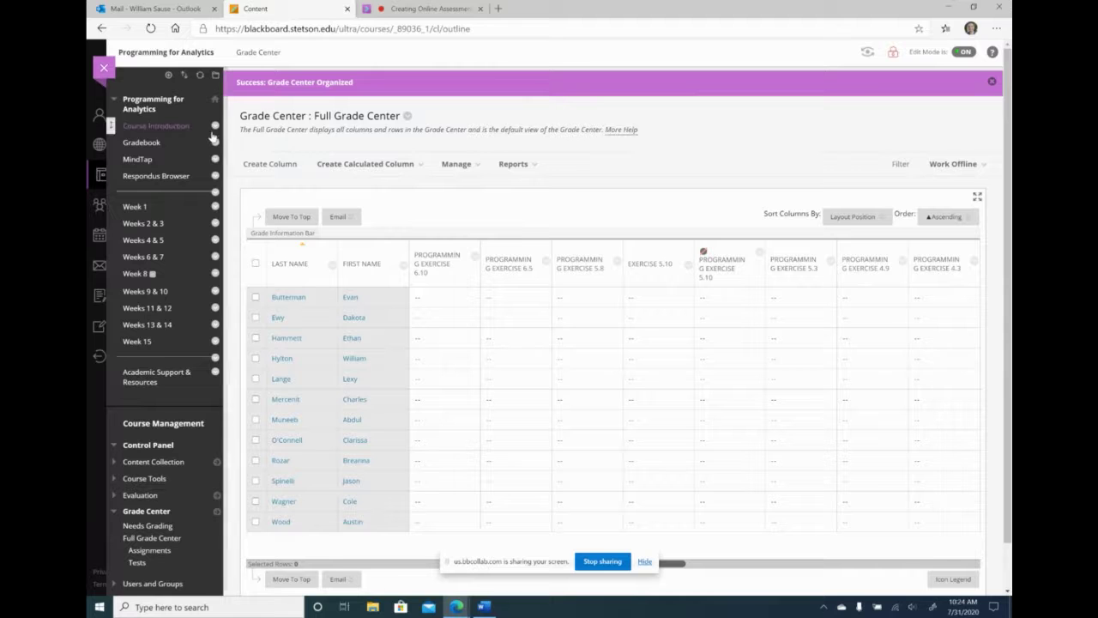
Step: Go to Weeks 2 & 3 and scroll through its learning objectives and folders
{"action": "left_click", "coordinate": [131, 226]}
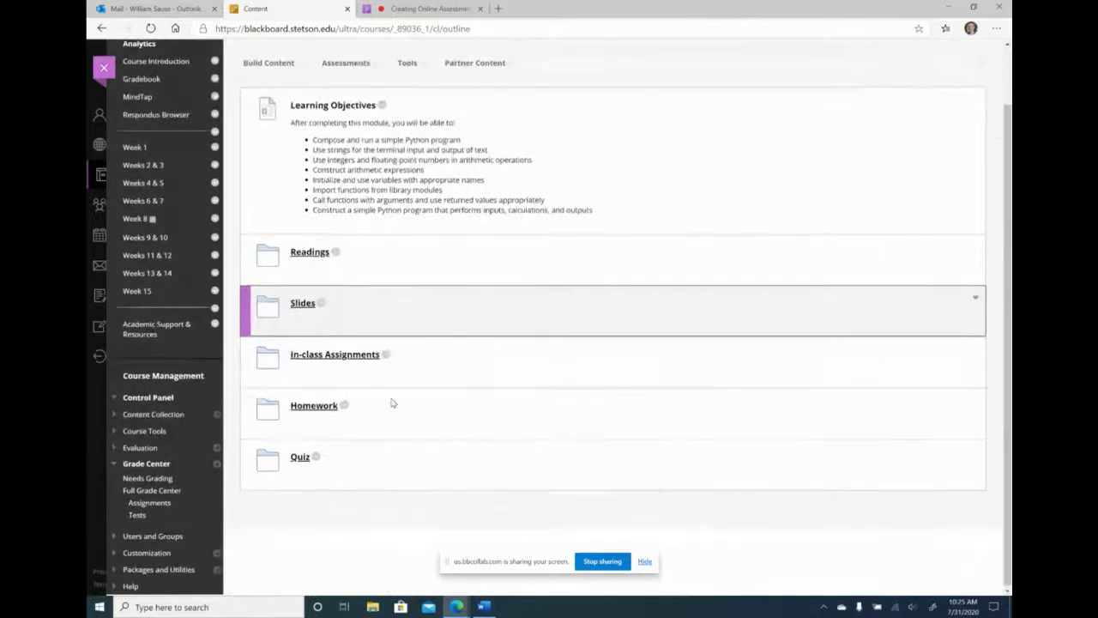
{"action": "scroll", "coordinate": [391, 403], "scroll_direction": "down", "scroll_amount": 1}
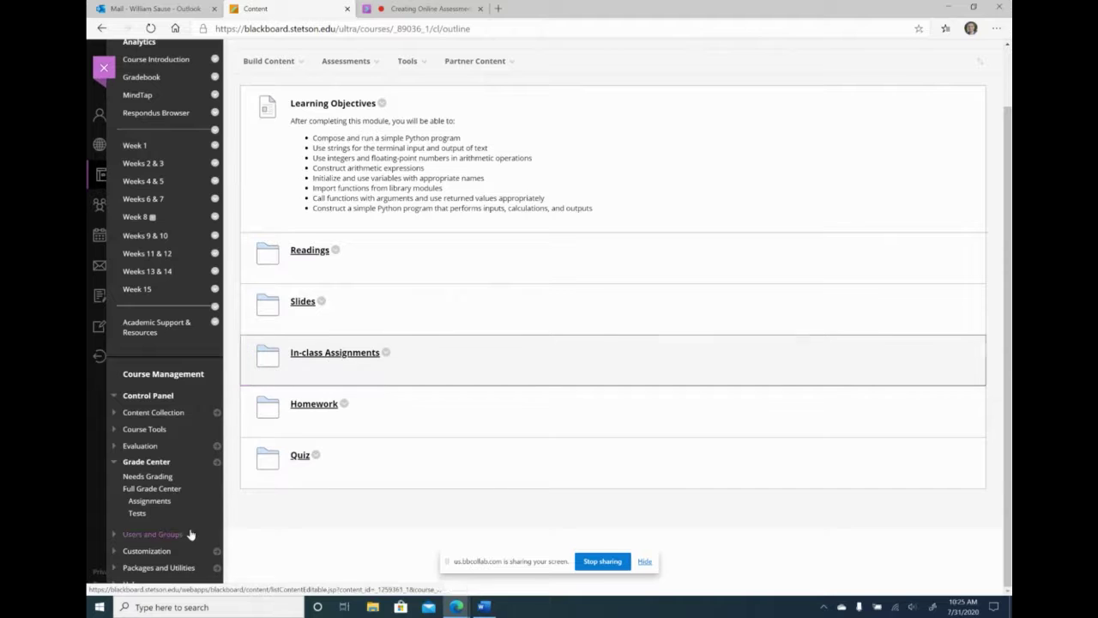
Step: Open the Full Grade Center and turn Screen Reader Mode on
{"action": "left_click", "coordinate": [152, 488]}
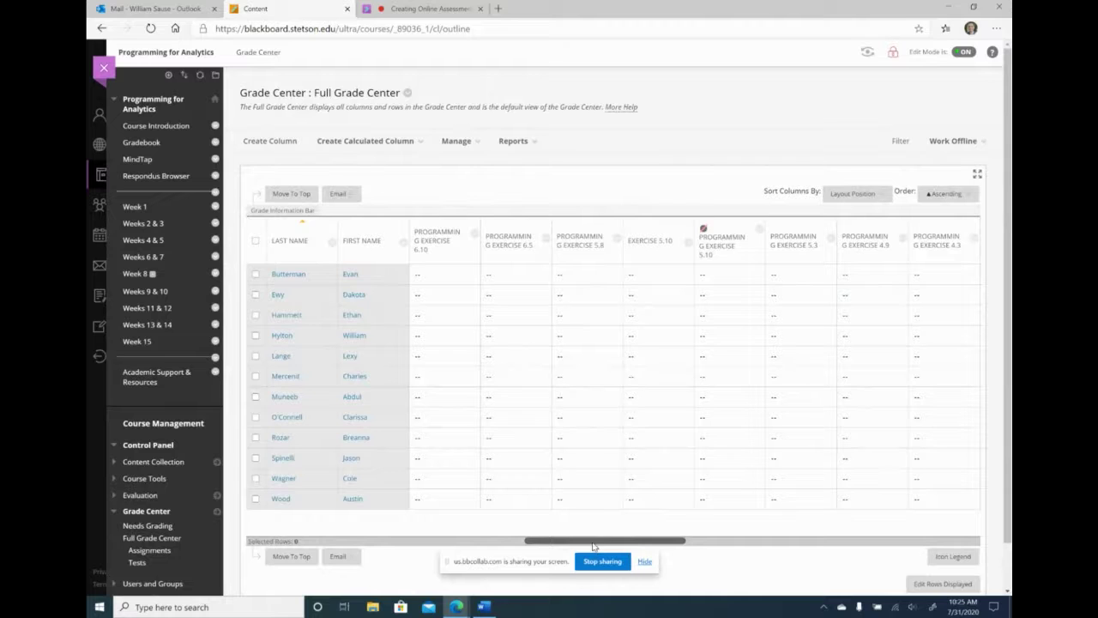
{"action": "left_click_drag", "start_coordinate": [594, 543], "coordinate": [556, 526]}
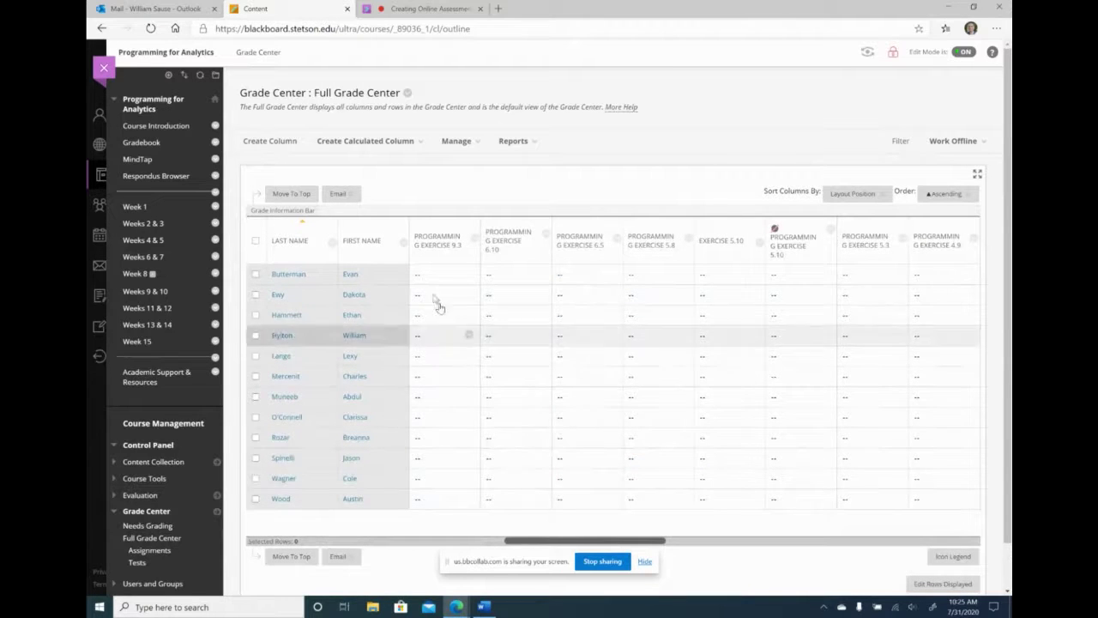
{"action": "left_click", "coordinate": [407, 92]}
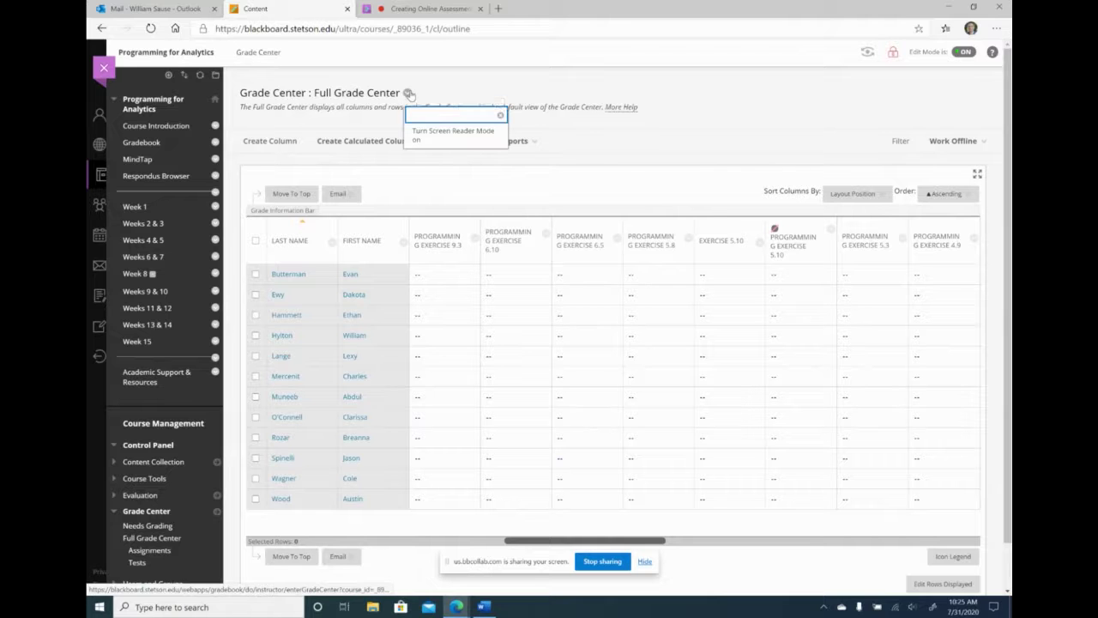
{"action": "left_click", "coordinate": [438, 140]}
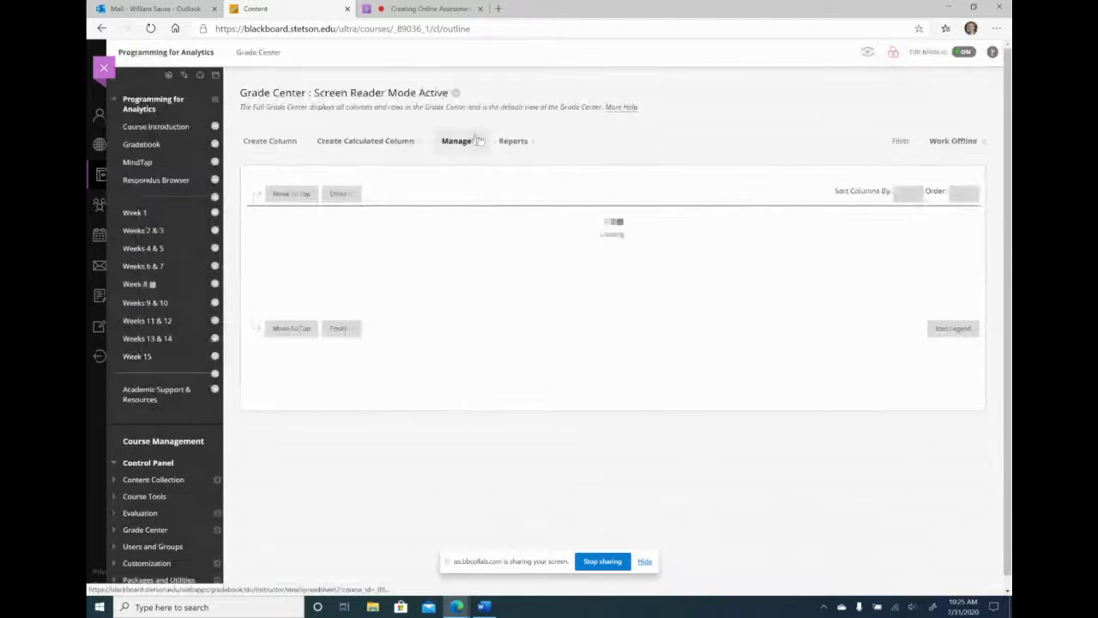
Step: Scroll through the screen-reader grade grid, then turn Screen Reader Mode back off
{"action": "left_click", "coordinate": [652, 496]}
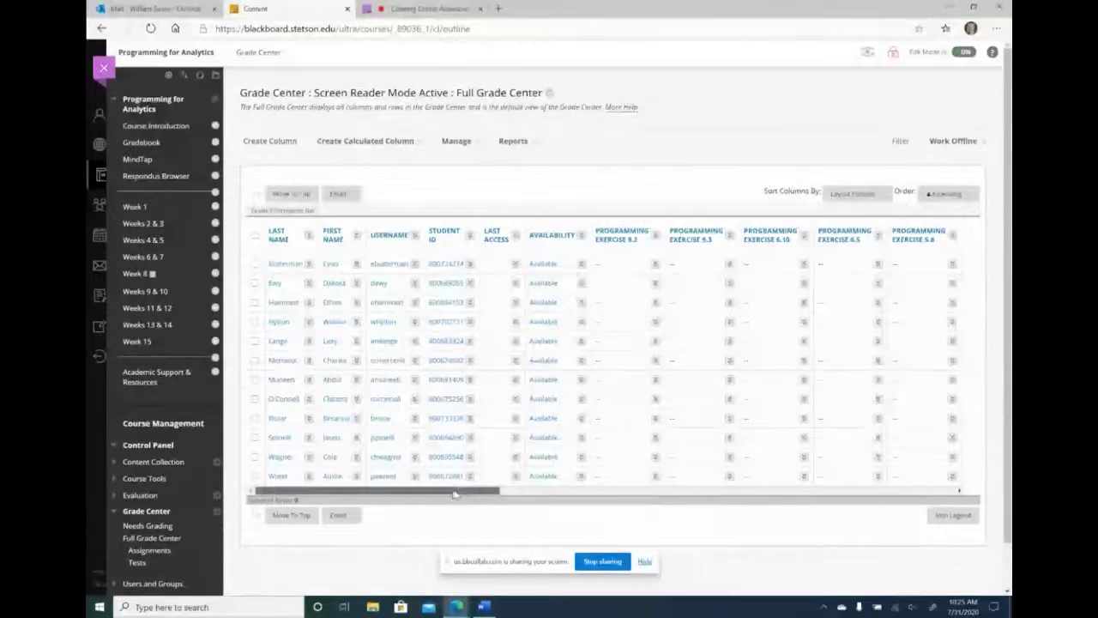
{"action": "scroll", "coordinate": [787, 502], "scroll_direction": "right", "scroll_amount": 3}
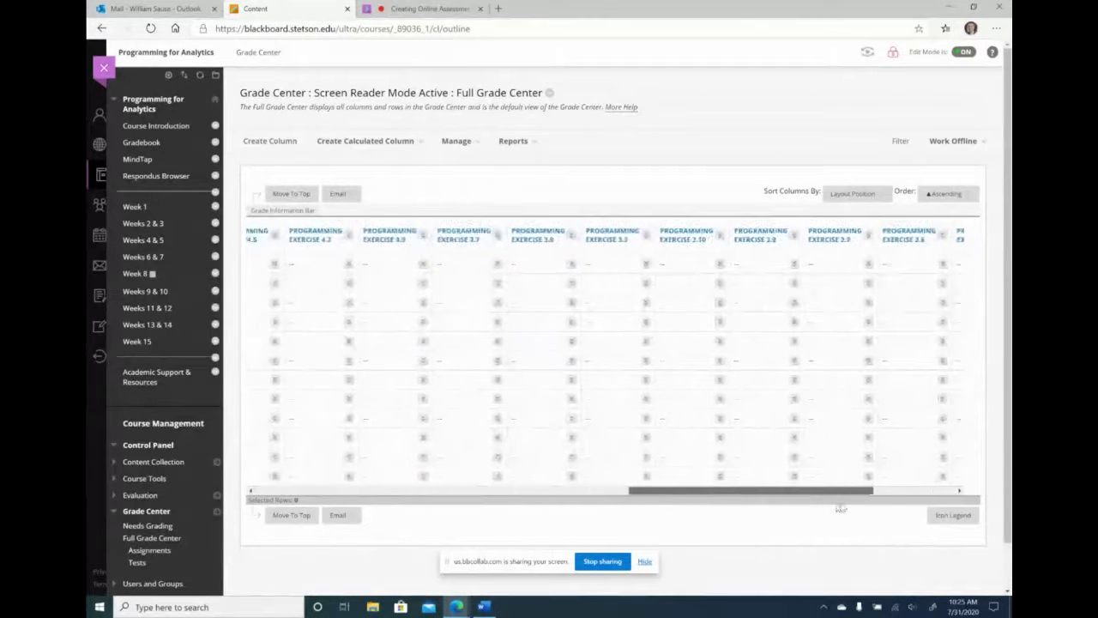
{"action": "left_click_drag", "start_coordinate": [772, 491], "coordinate": [897, 493]}
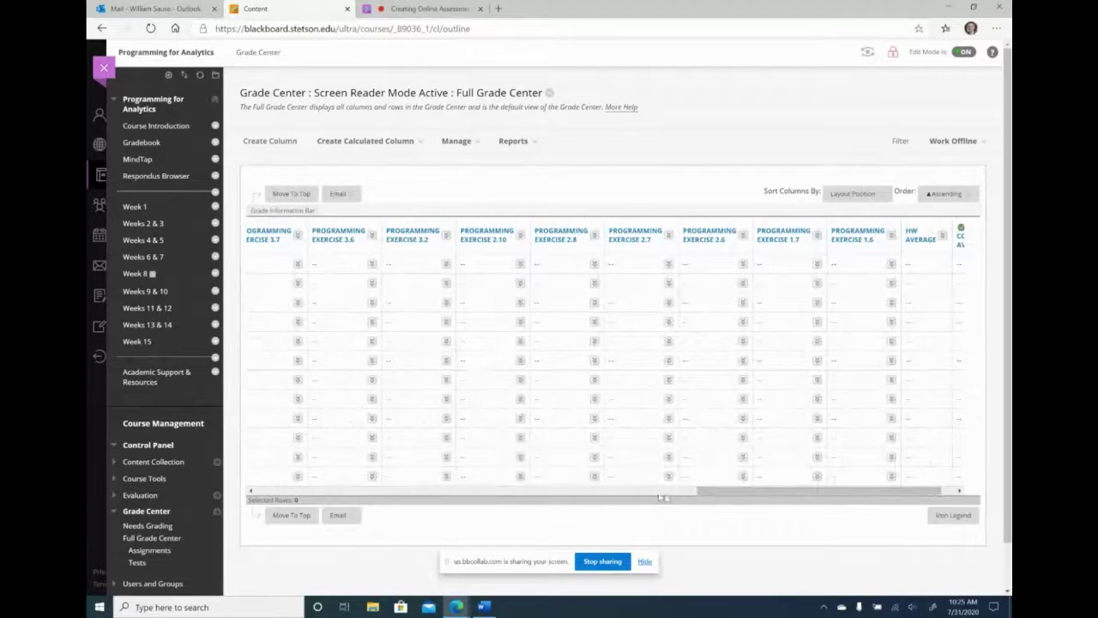
{"action": "left_click_drag", "start_coordinate": [768, 502], "coordinate": [811, 496]}
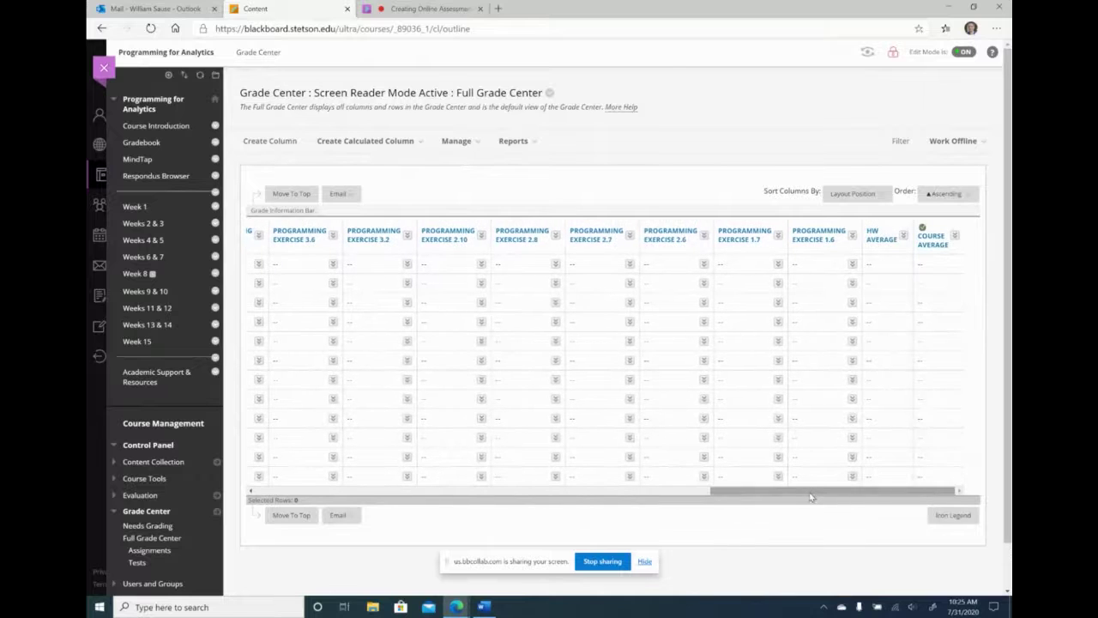
{"action": "left_click", "coordinate": [549, 92]}
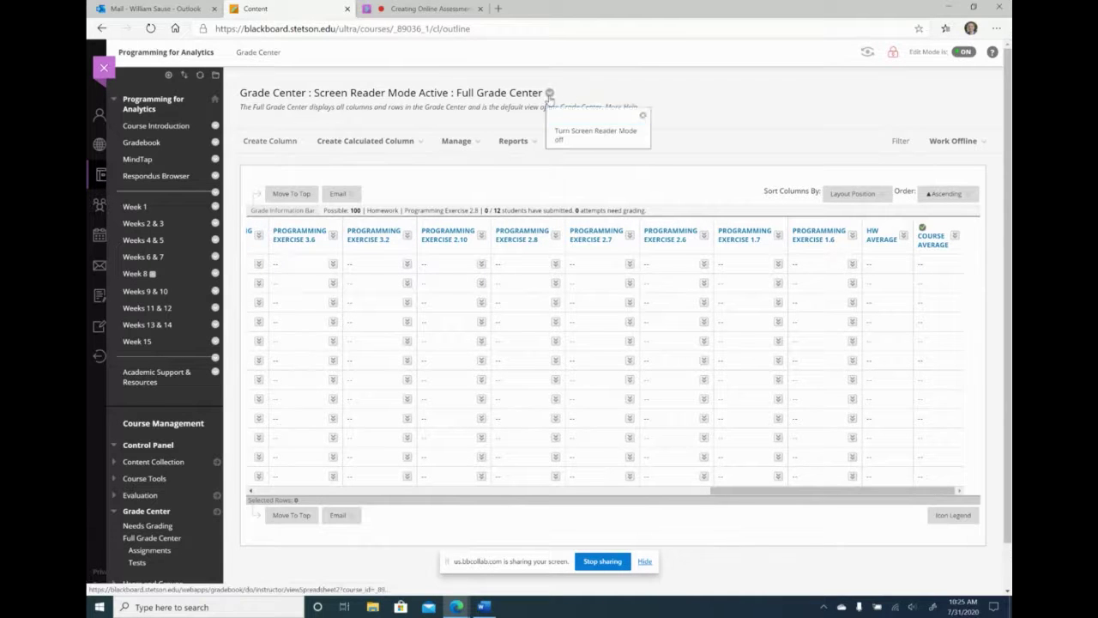
{"action": "left_click", "coordinate": [566, 133]}
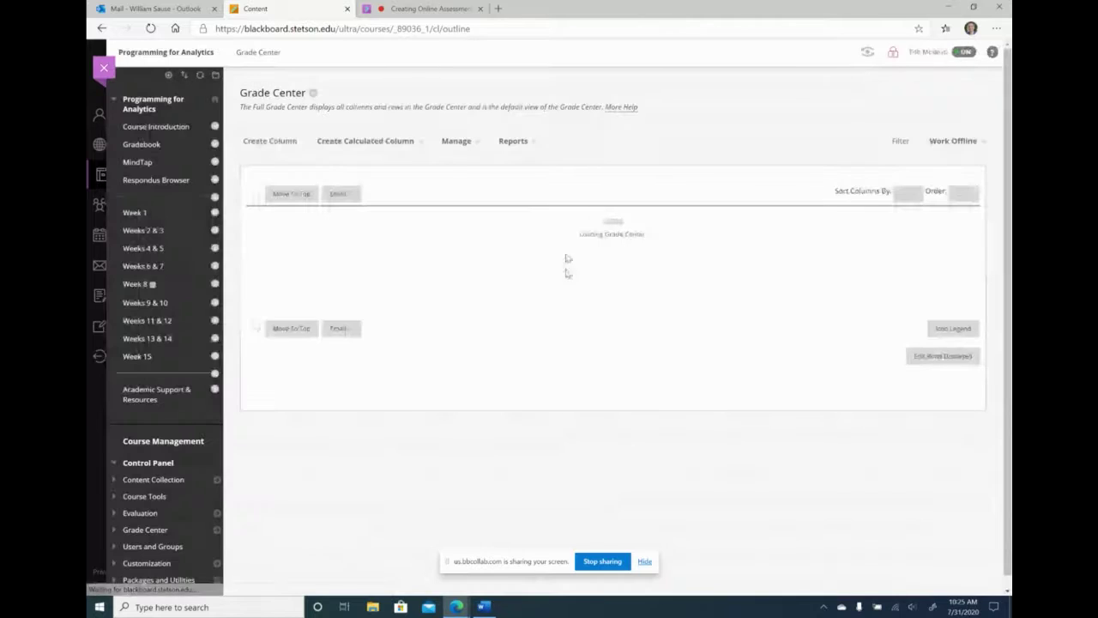
Step: Browse the Weeks 2 & 3 In-class Assignments > Exercises folder, then return to Weeks 2 & 3
{"action": "left_click", "coordinate": [155, 224]}
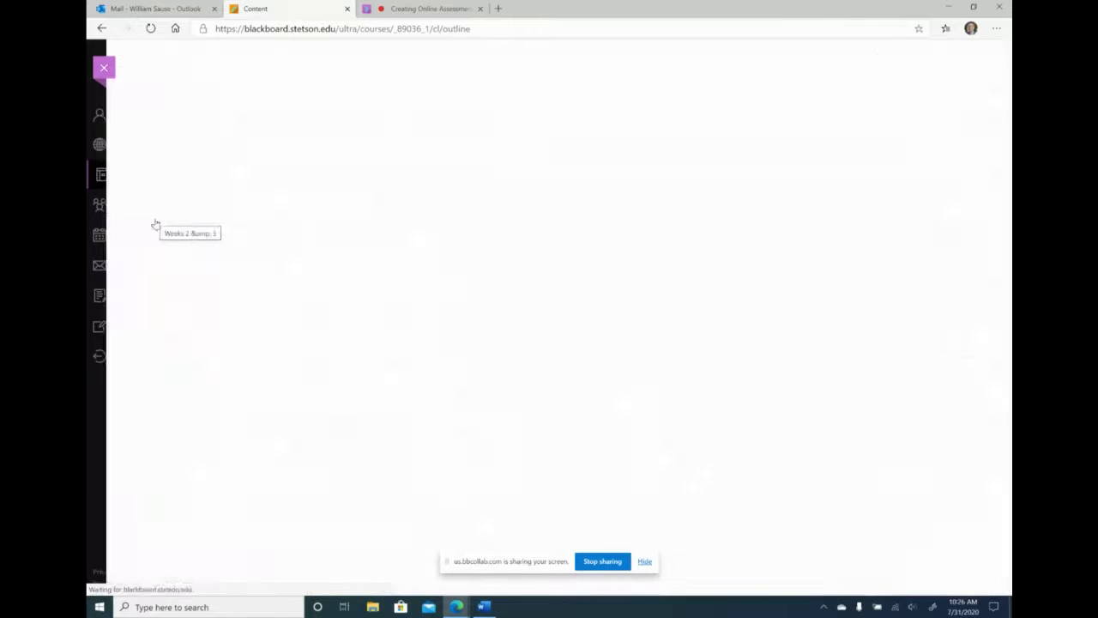
{"action": "left_click", "coordinate": [335, 419]}
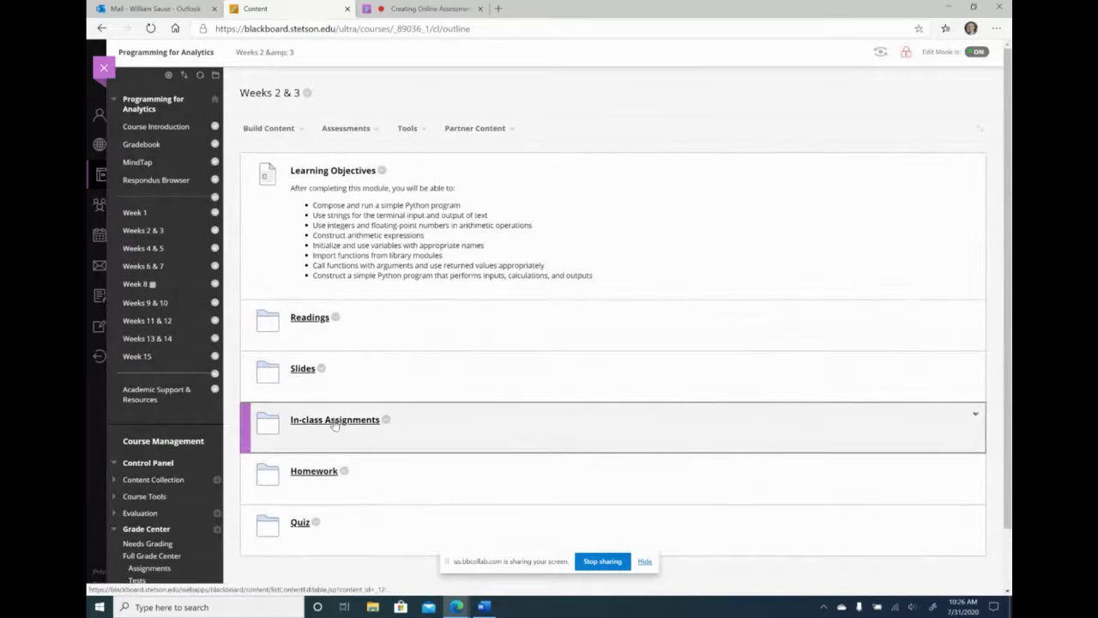
{"action": "left_click", "coordinate": [310, 171]}
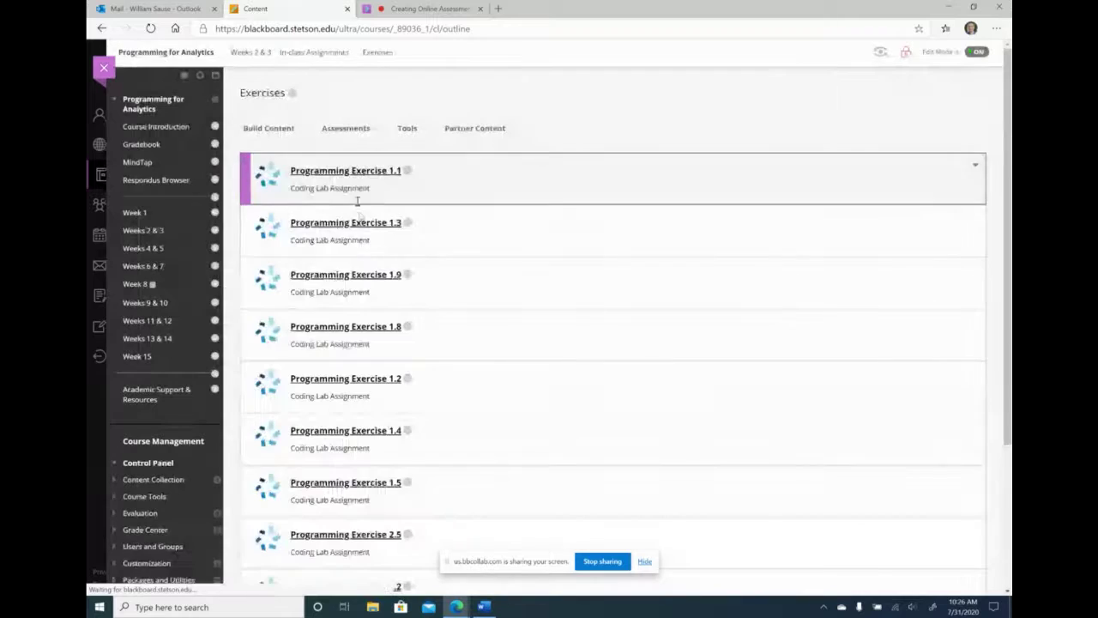
{"action": "scroll", "coordinate": [384, 561], "scroll_direction": "down", "scroll_amount": 3}
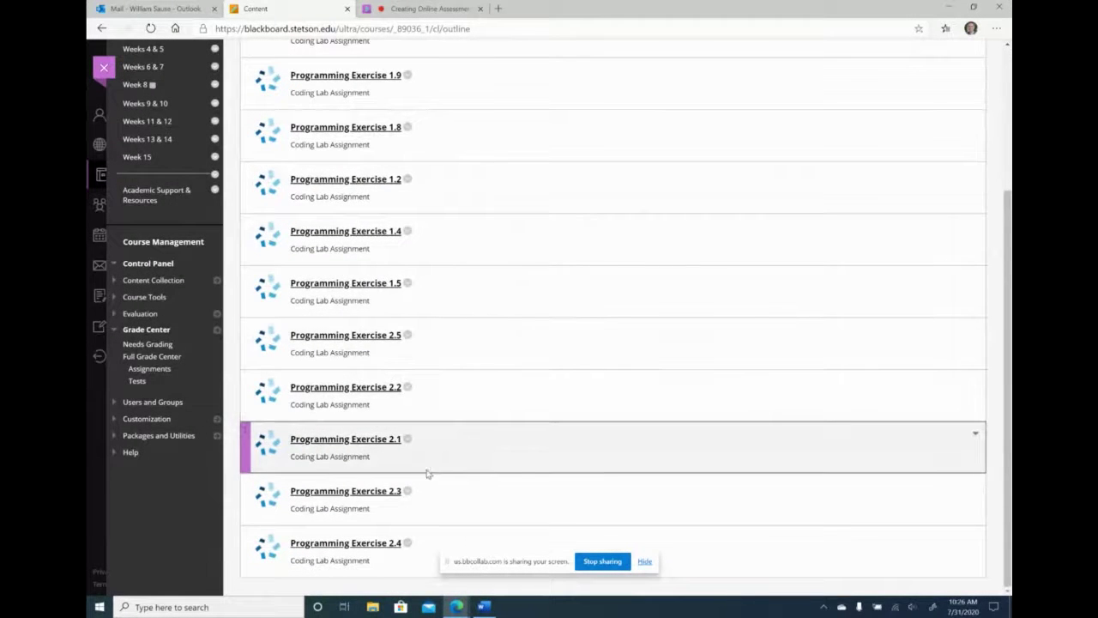
{"action": "scroll", "coordinate": [415, 361], "scroll_direction": "up", "scroll_amount": 3}
{"action": "scroll", "coordinate": [415, 324], "scroll_direction": "down", "scroll_amount": 1}
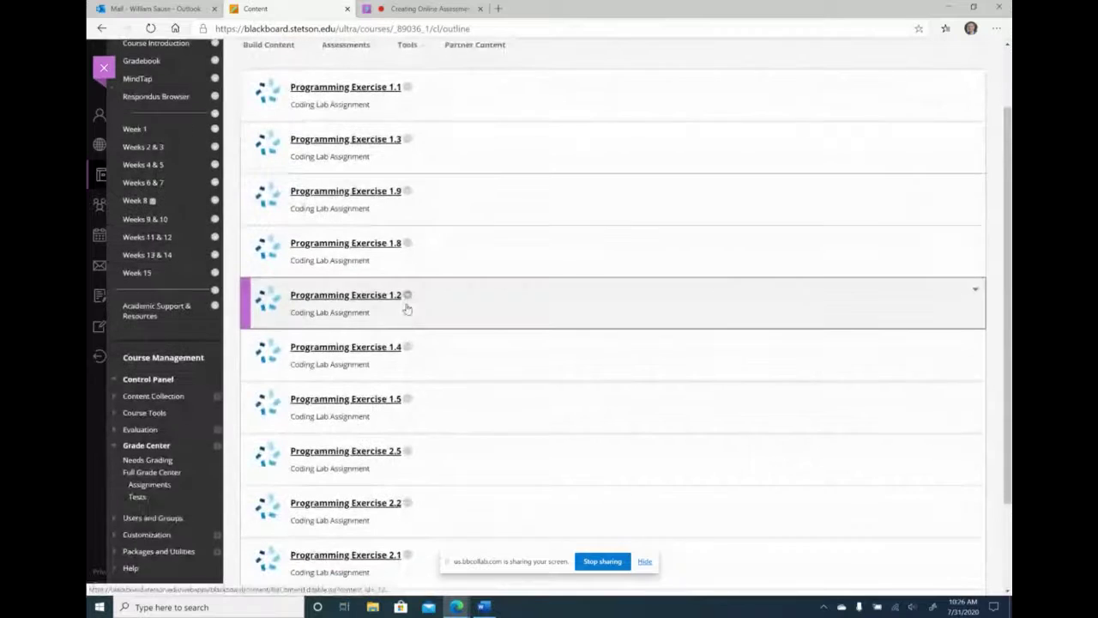
{"action": "scroll", "coordinate": [408, 309], "scroll_direction": "up", "scroll_amount": 2}
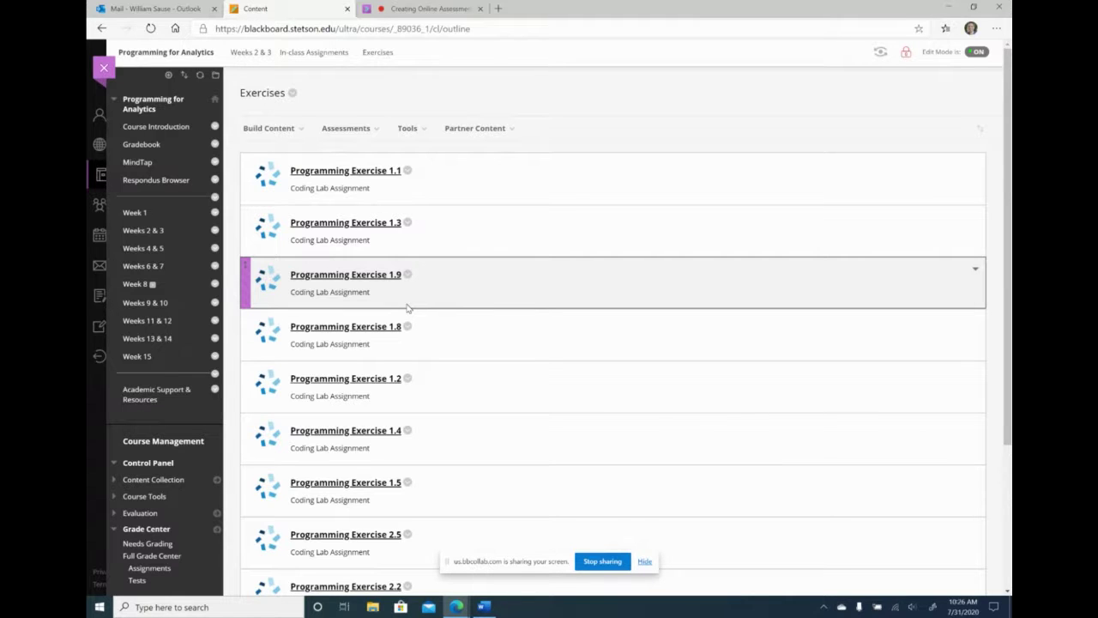
{"action": "left_click", "coordinate": [141, 231]}
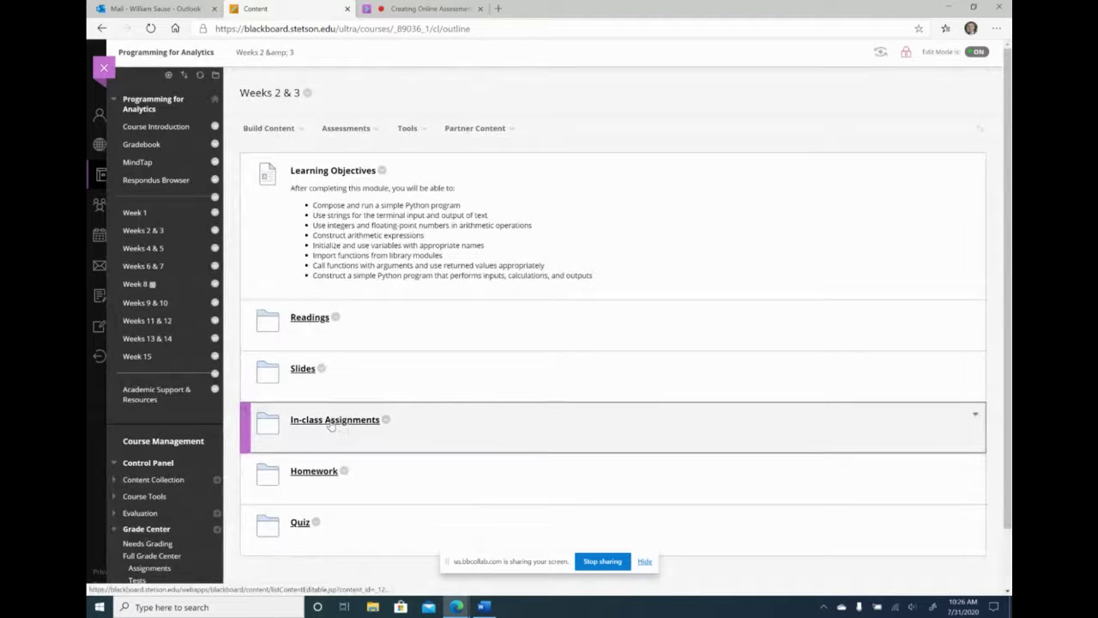
Step: Open the In-class Assignments folder and expand its Assessments menu
{"action": "left_click", "coordinate": [332, 422]}
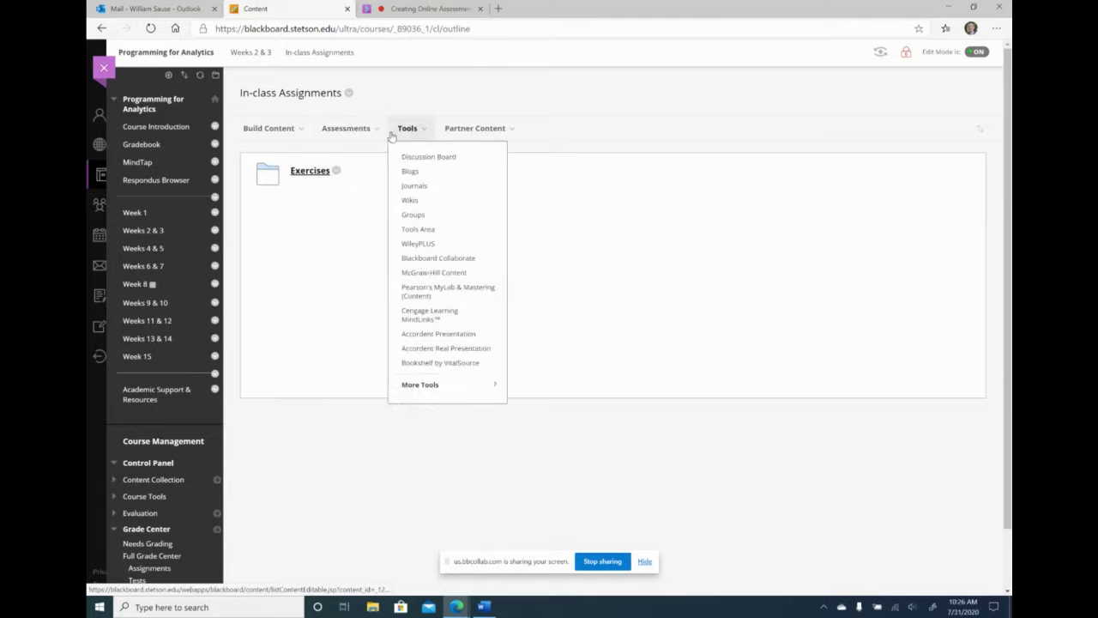
{"action": "mouse_move", "coordinate": [352, 137]}
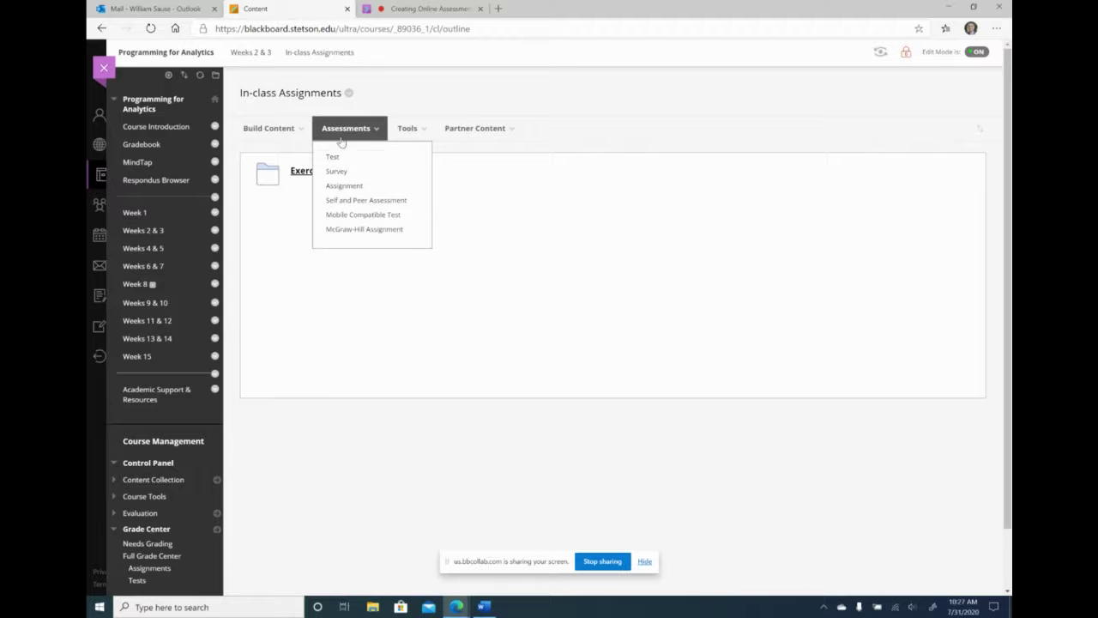
Step: Choose Assessments > Test, look over the existing tests, and create a new one
{"action": "left_click", "coordinate": [333, 157]}
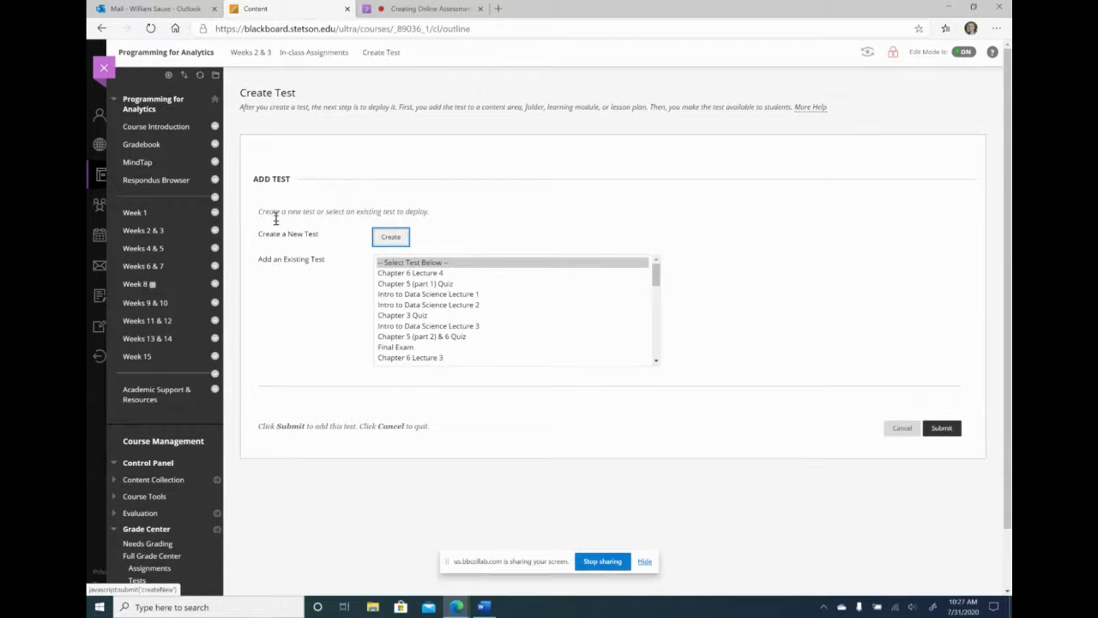
{"action": "scroll", "coordinate": [455, 316], "scroll_direction": "down", "scroll_amount": 10}
{"action": "scroll", "coordinate": [456, 319], "scroll_direction": "down", "scroll_amount": 2}
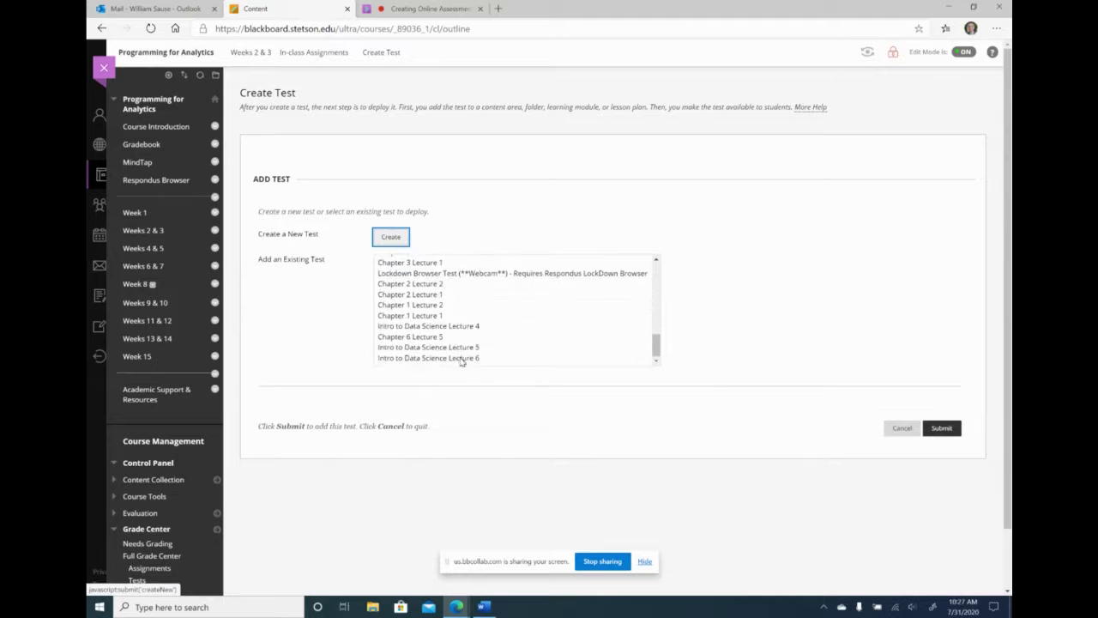
{"action": "scroll", "coordinate": [438, 316], "scroll_direction": "up", "scroll_amount": 5}
{"action": "scroll", "coordinate": [427, 312], "scroll_direction": "up", "scroll_amount": 5}
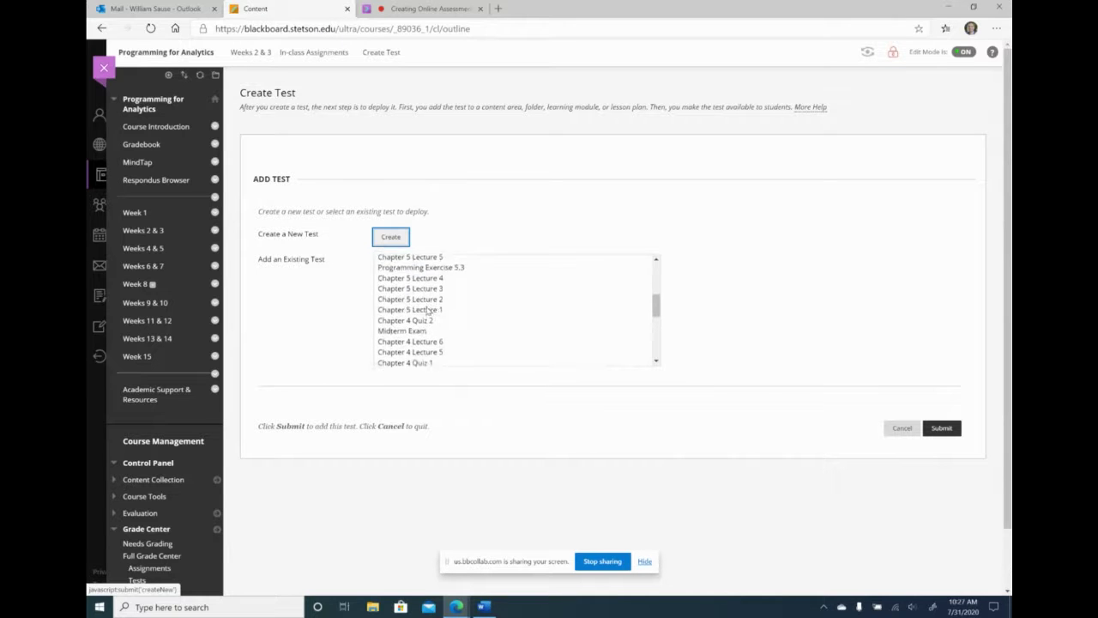
{"action": "scroll", "coordinate": [428, 313], "scroll_direction": "up", "scroll_amount": 1}
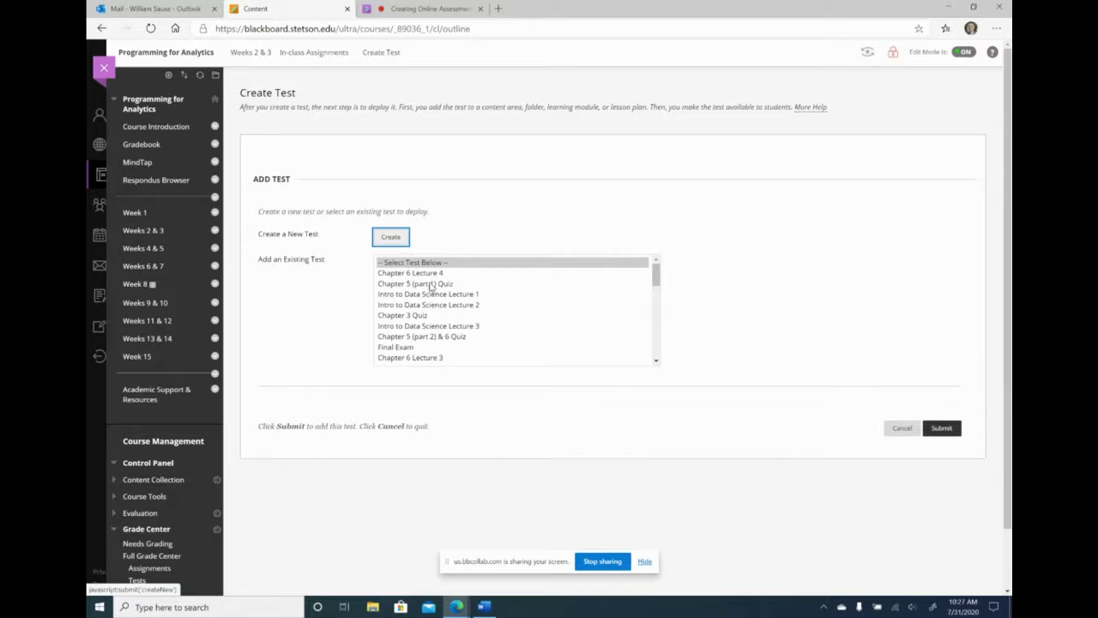
{"action": "scroll", "coordinate": [433, 288], "scroll_direction": "down", "scroll_amount": 6}
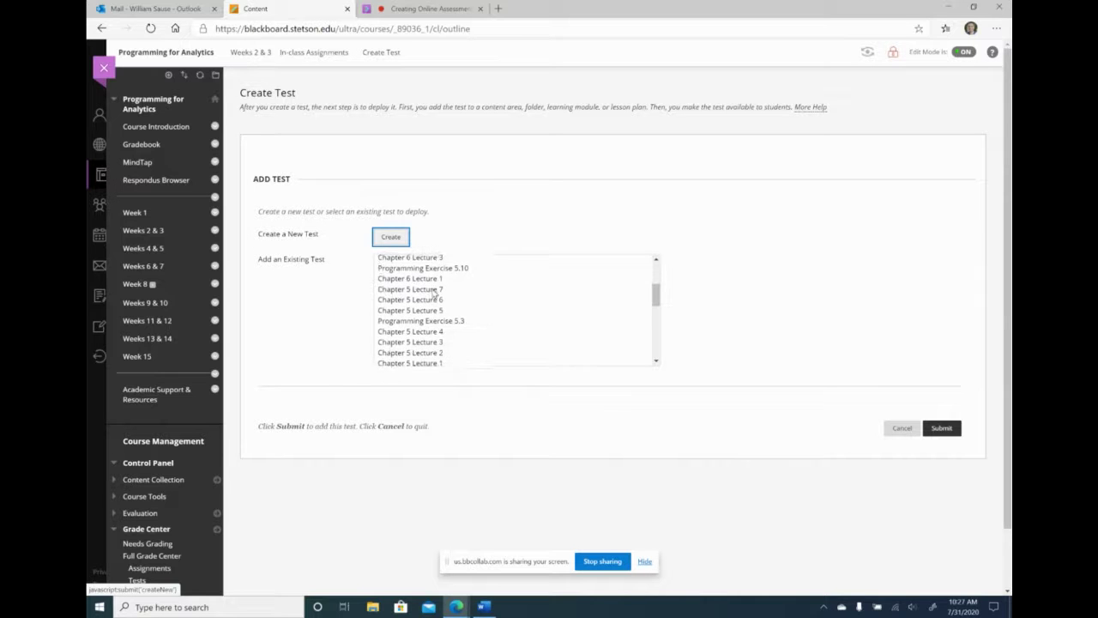
{"action": "scroll", "coordinate": [443, 324], "scroll_direction": "down", "scroll_amount": 4}
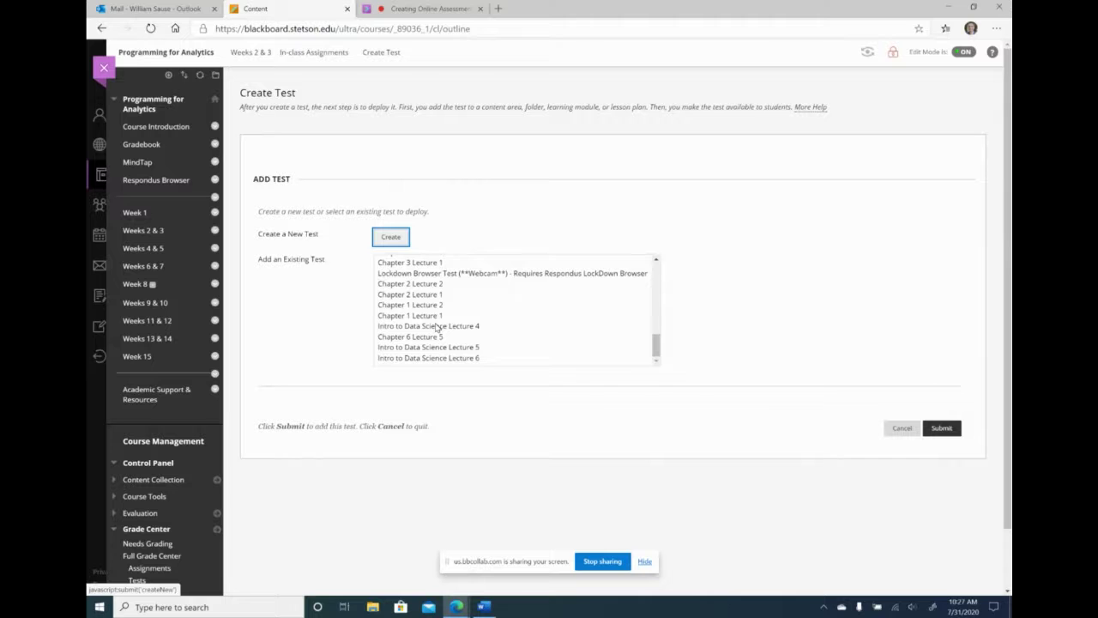
{"action": "scroll", "coordinate": [437, 327], "scroll_direction": "up", "scroll_amount": 3}
{"action": "left_click", "coordinate": [393, 237]}
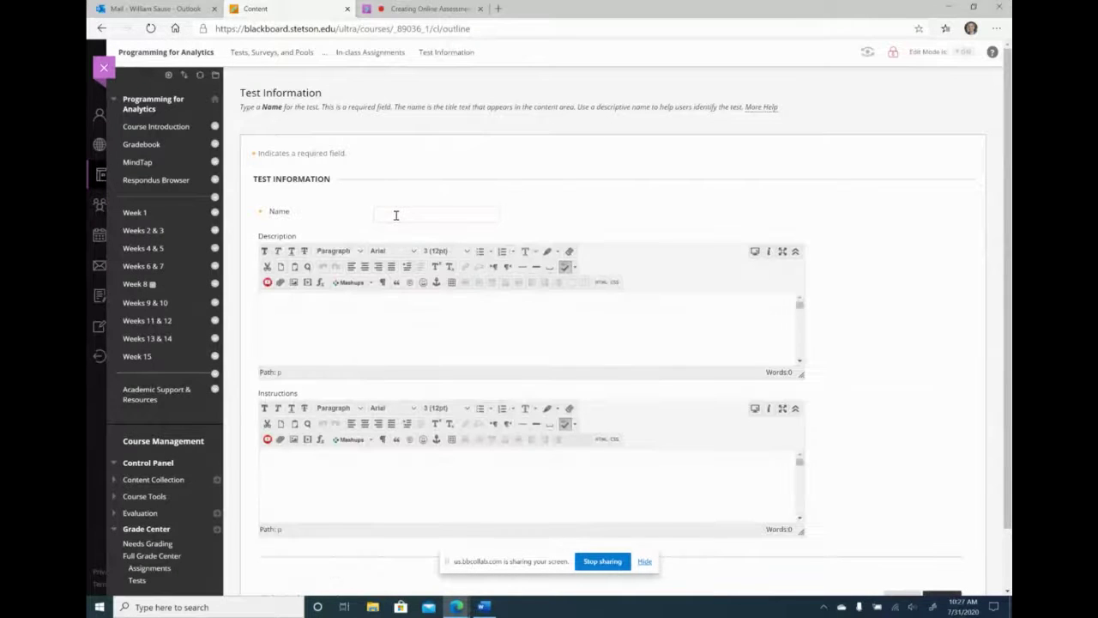
Step: Name the new test 'Ch 1 Lecture 1' and submit it
{"action": "left_click", "coordinate": [395, 214]}
{"action": "type", "text": "Ch 1 Tecture 1"}
{"action": "scroll", "coordinate": [539, 209], "scroll_direction": "down", "scroll_amount": 1}
{"action": "scroll", "coordinate": [540, 208], "scroll_direction": "up", "scroll_amount": 1}
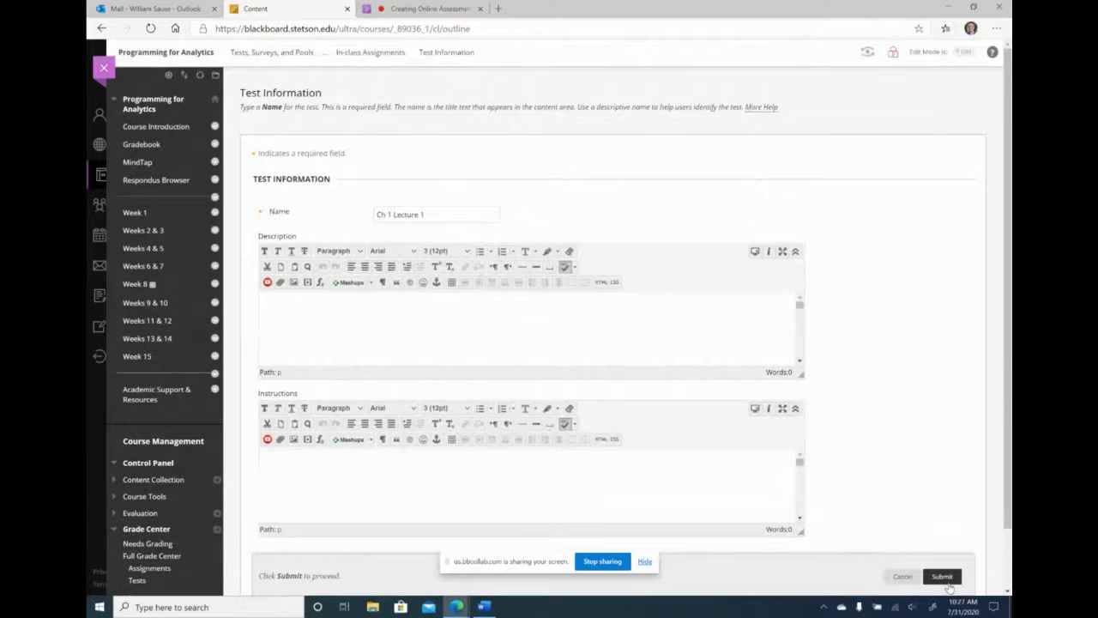
{"action": "left_click", "coordinate": [947, 584]}
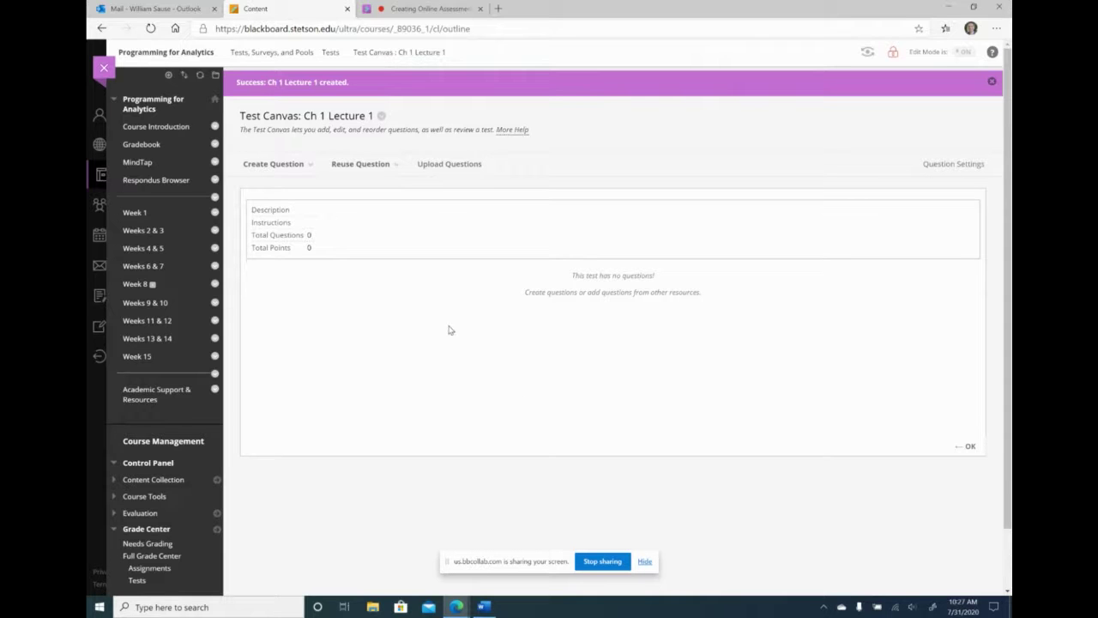
Step: Pick Essay from the Create Question list of the Ch 1 Lecture 1 test
{"action": "left_click", "coordinate": [273, 164]}
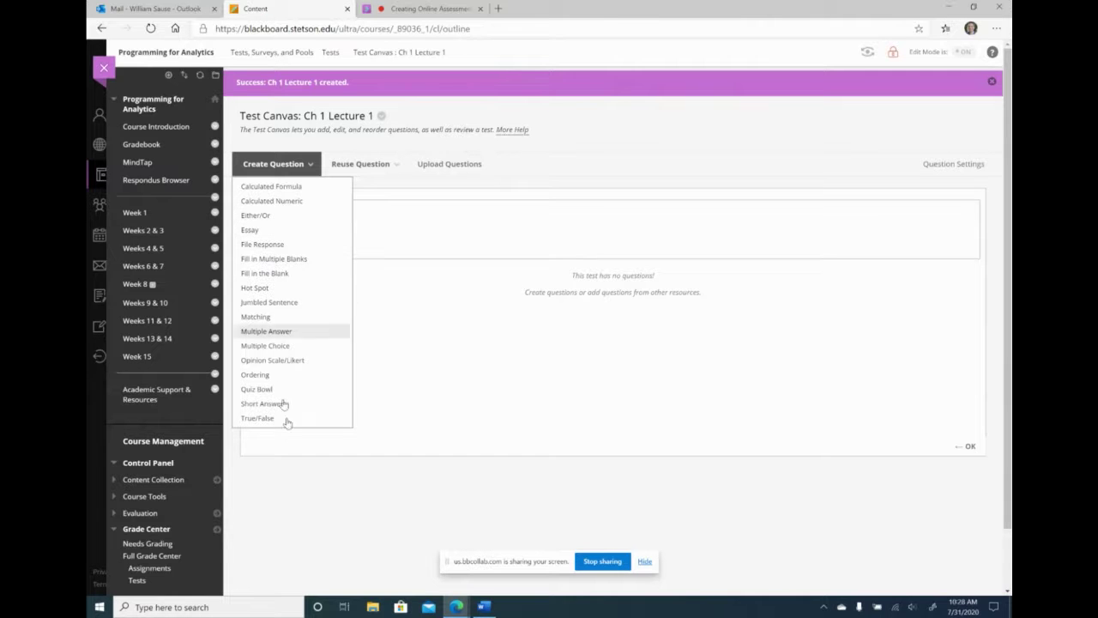
{"action": "left_click", "coordinate": [249, 230]}
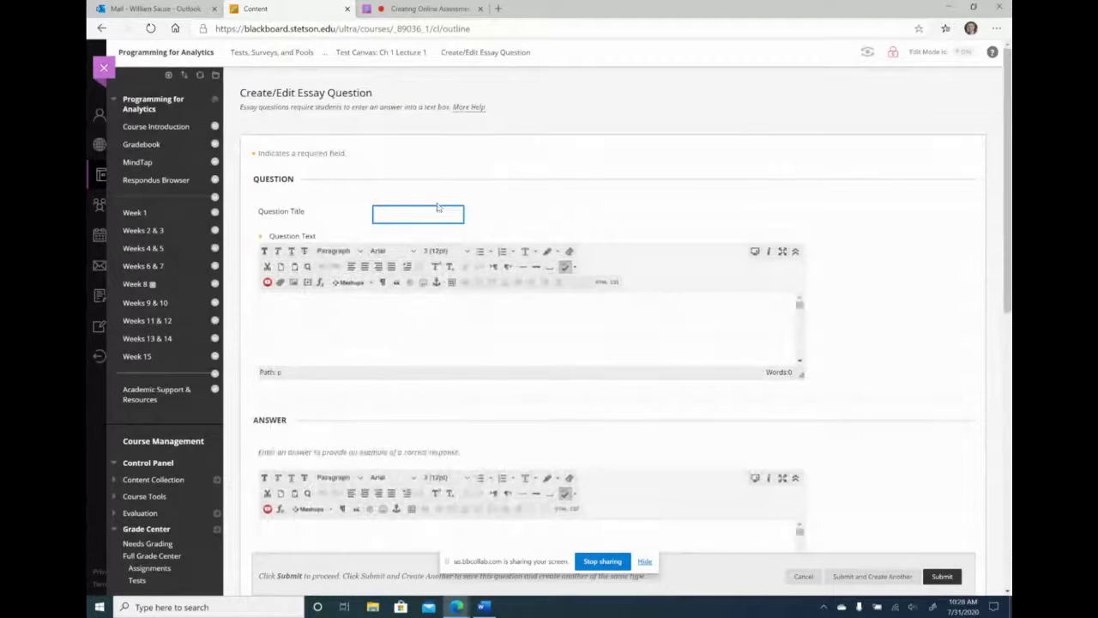
Step: Enter 'Submit your code from today's lecture.' as the essay question text and review the form
{"action": "left_click", "coordinate": [383, 336]}
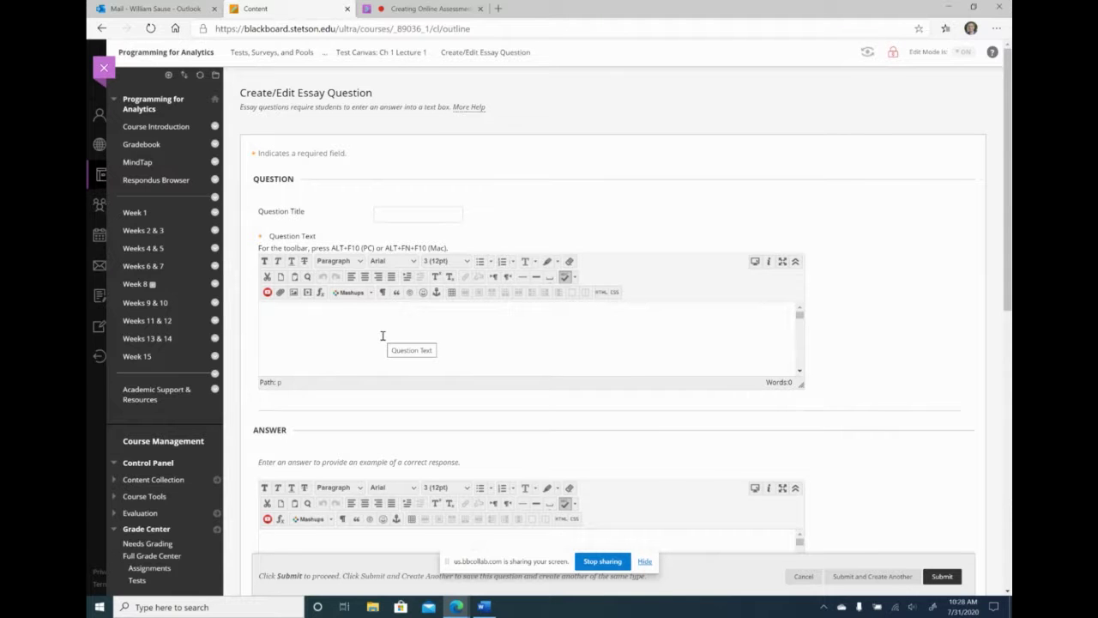
{"action": "type", "text": "Submit yor"}
{"action": "key", "text": "BackSpace"}
{"action": "type", "text": "ur code "}
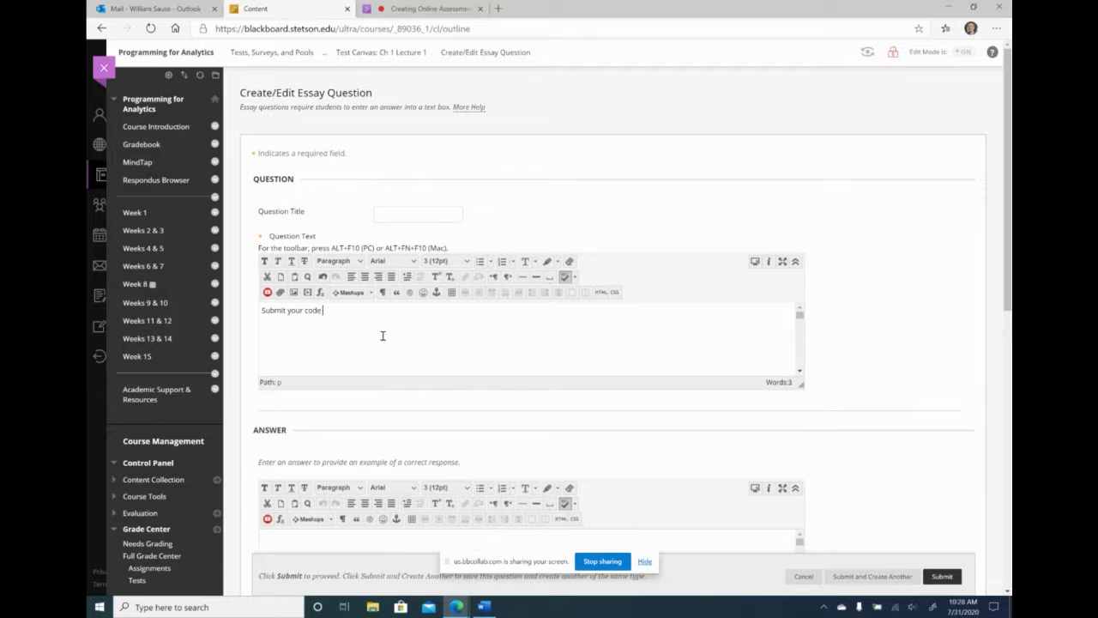
{"action": "type", "text": "from today's lecture."}
{"action": "scroll", "coordinate": [817, 380], "scroll_direction": "down", "scroll_amount": 2}
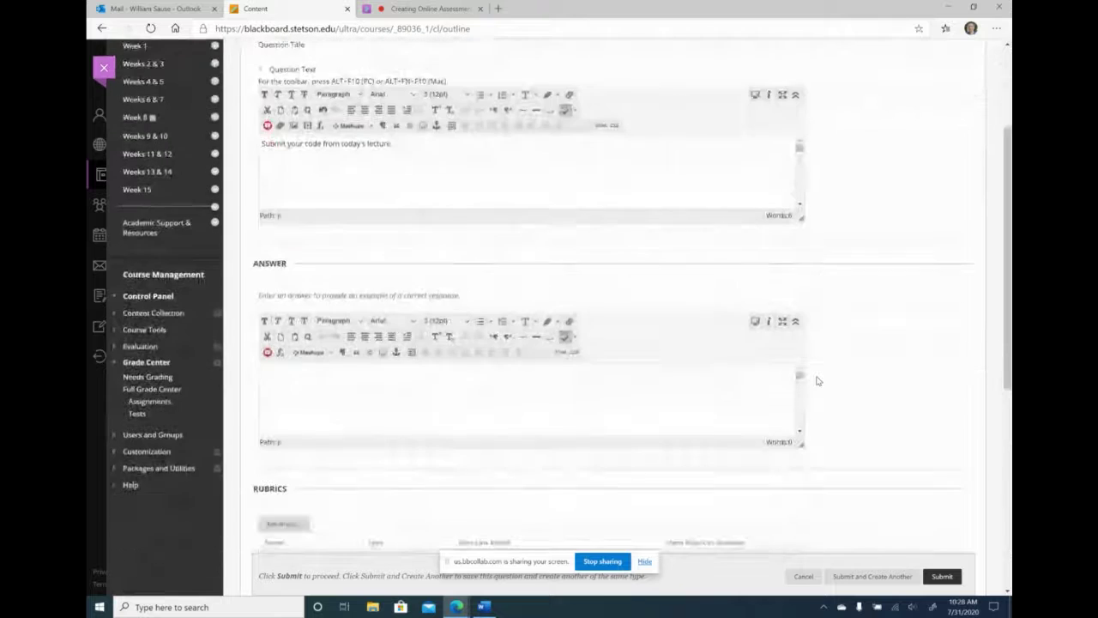
{"action": "scroll", "coordinate": [817, 380], "scroll_direction": "down", "scroll_amount": 2}
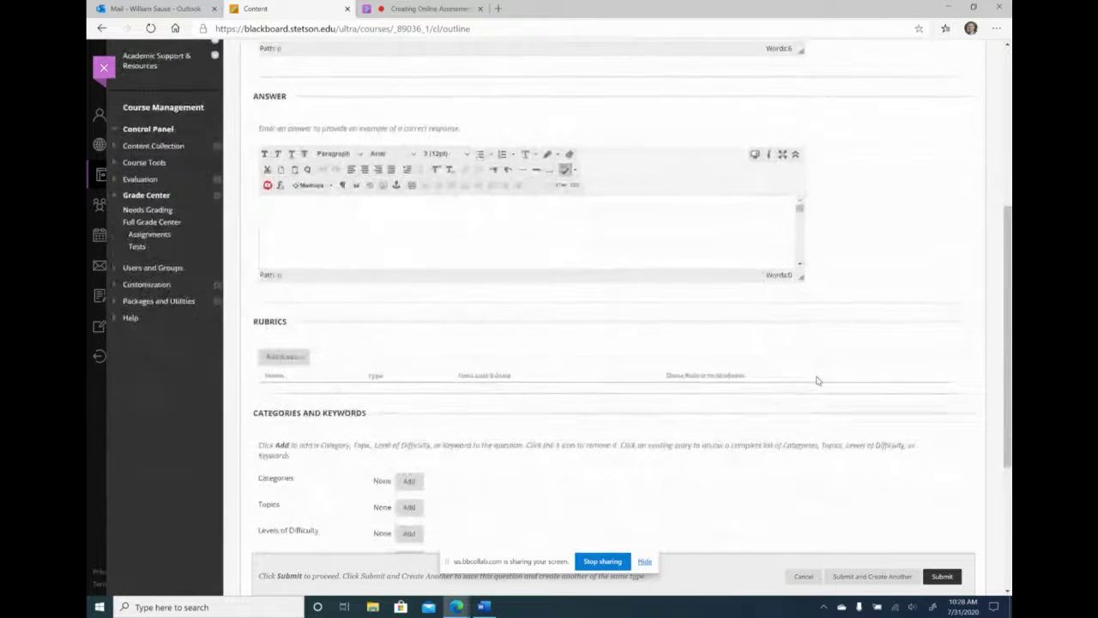
{"action": "scroll", "coordinate": [817, 380], "scroll_direction": "down", "scroll_amount": 1}
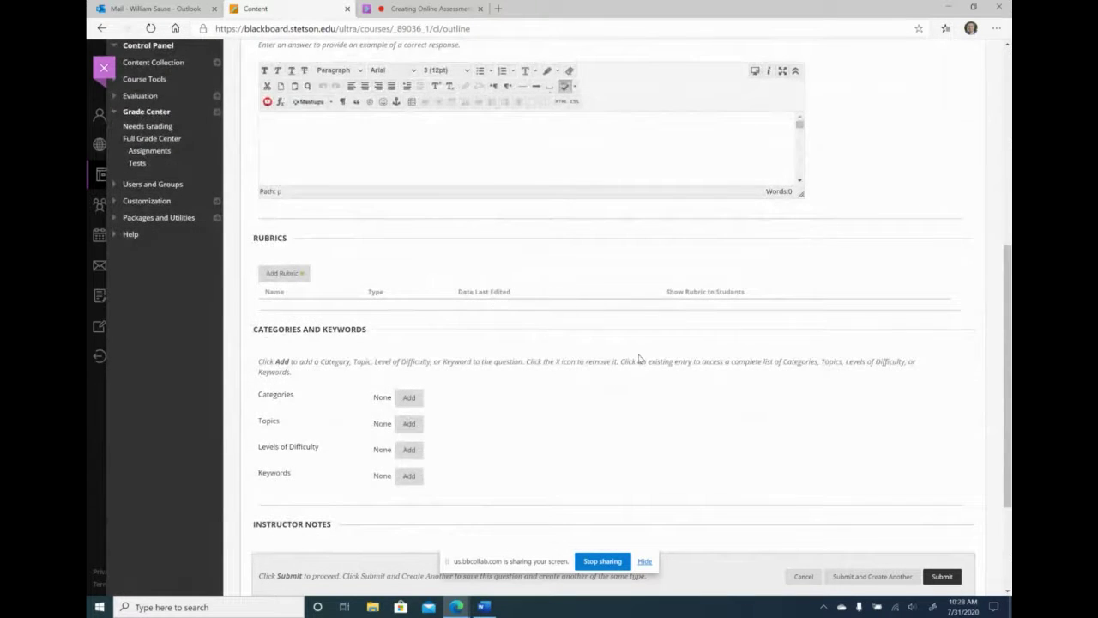
{"action": "scroll", "coordinate": [639, 360], "scroll_direction": "down", "scroll_amount": 2}
{"action": "scroll", "coordinate": [639, 360], "scroll_direction": "up", "scroll_amount": 3}
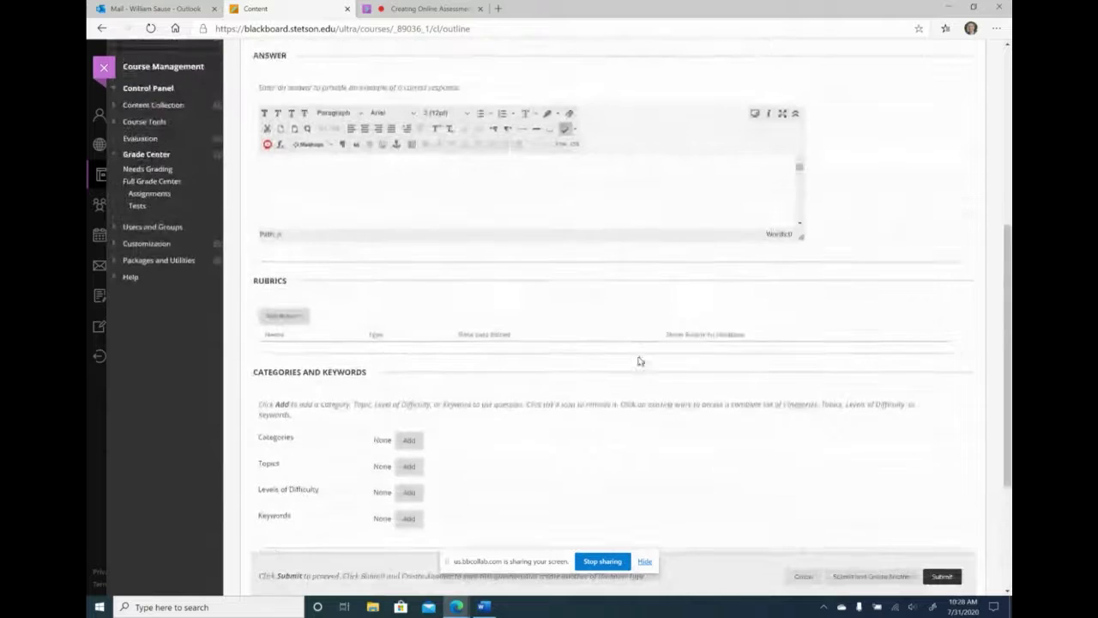
{"action": "scroll", "coordinate": [559, 478], "scroll_direction": "up", "scroll_amount": 1}
{"action": "scroll", "coordinate": [579, 481], "scroll_direction": "down", "scroll_amount": 1}
{"action": "scroll", "coordinate": [578, 481], "scroll_direction": "up", "scroll_amount": 2}
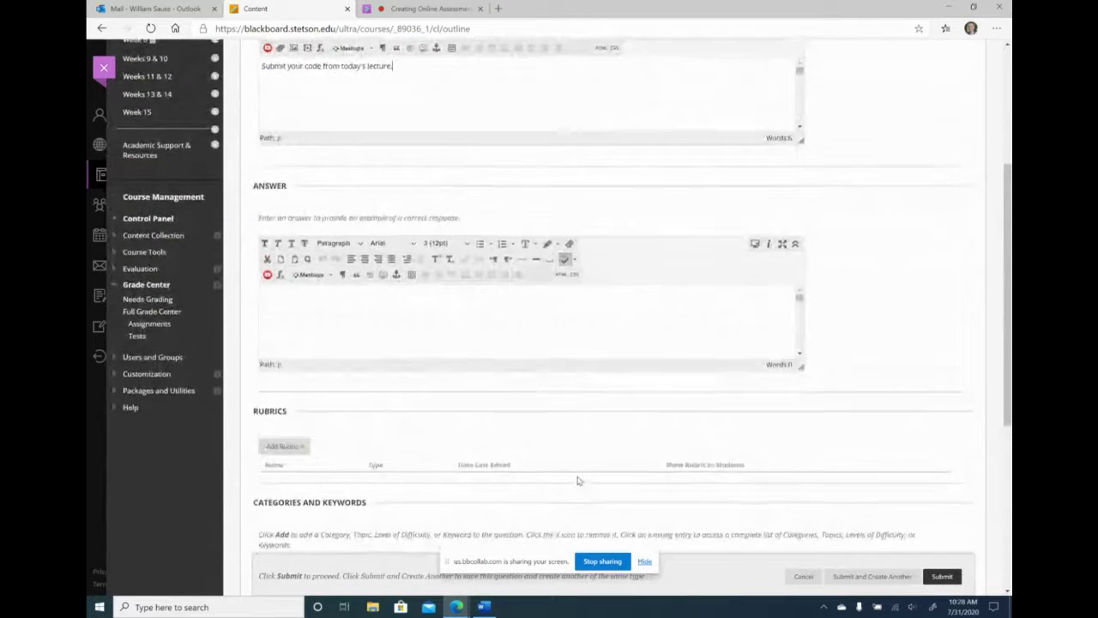
{"action": "scroll", "coordinate": [578, 481], "scroll_direction": "up", "scroll_amount": 2}
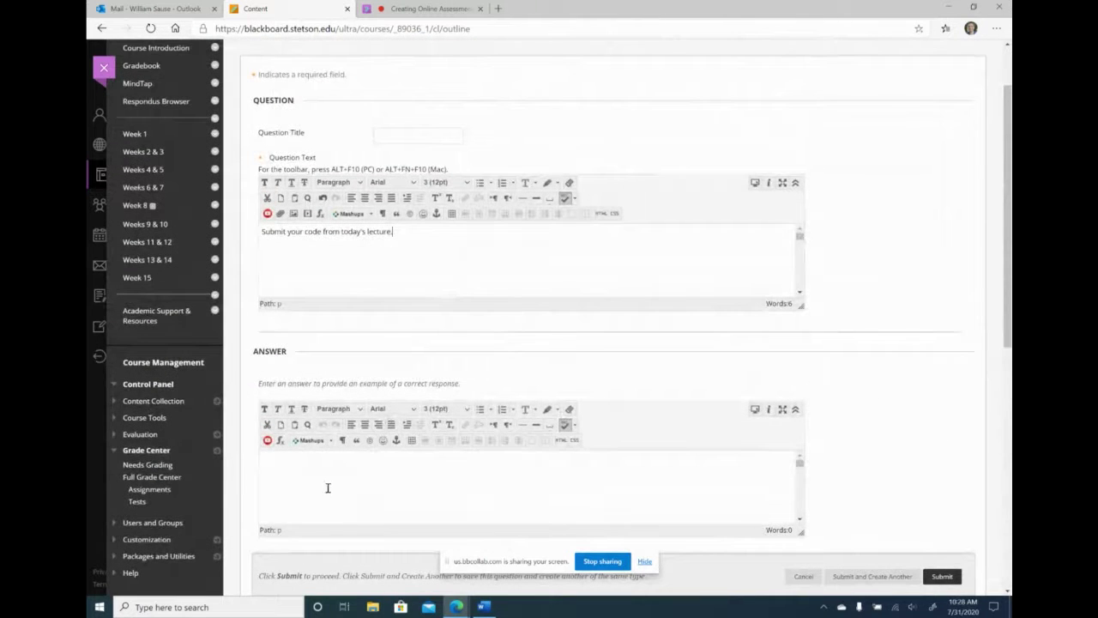
{"action": "left_click", "coordinate": [327, 488]}
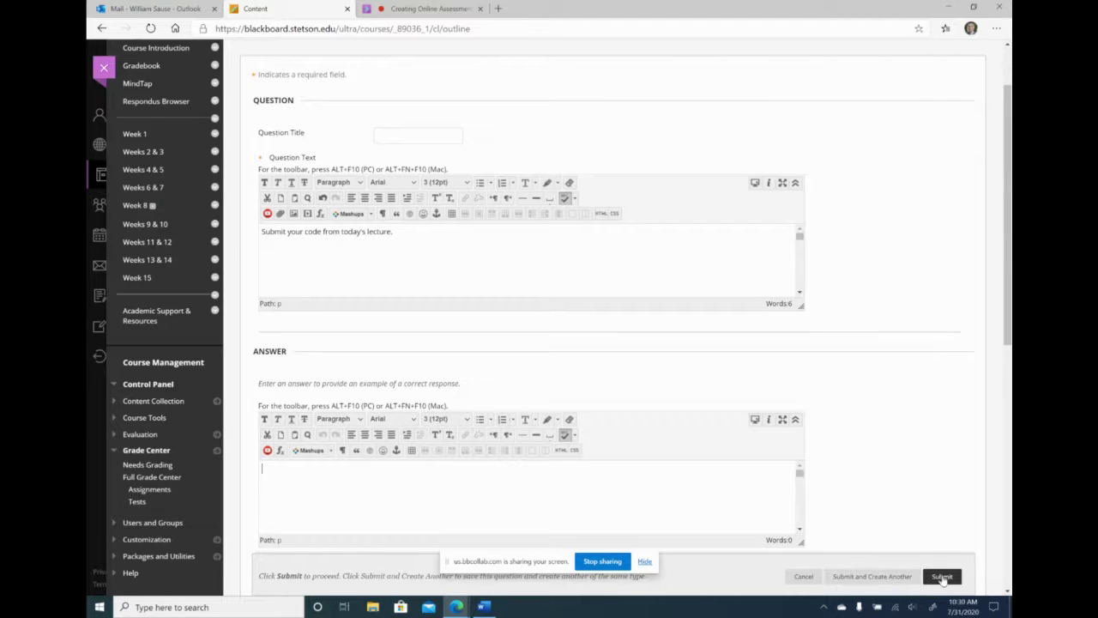
Step: Save the essay question, change its points from 10 to 100, and finish the test canvas
{"action": "left_click", "coordinate": [944, 578]}
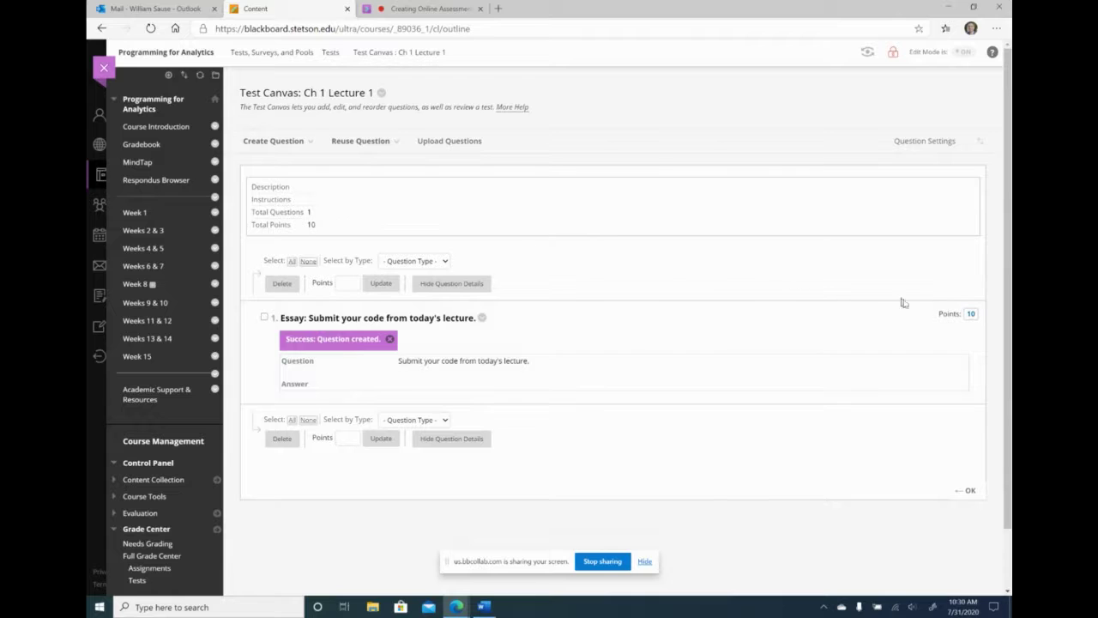
{"action": "left_click", "coordinate": [970, 313]}
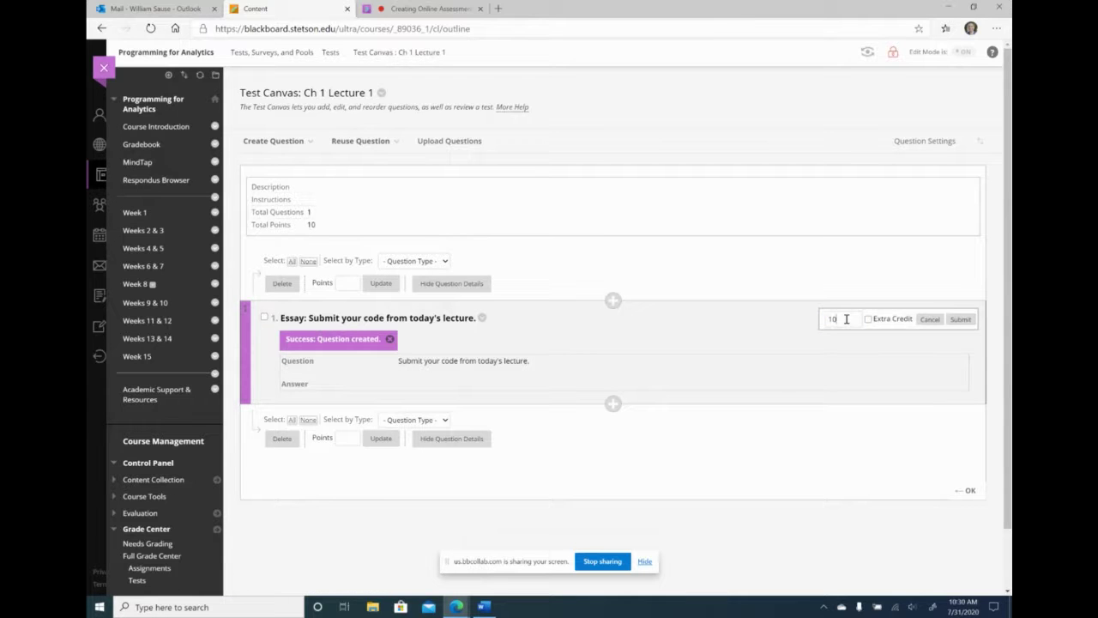
{"action": "type", "text": "0"}
{"action": "left_click", "coordinate": [960, 319]}
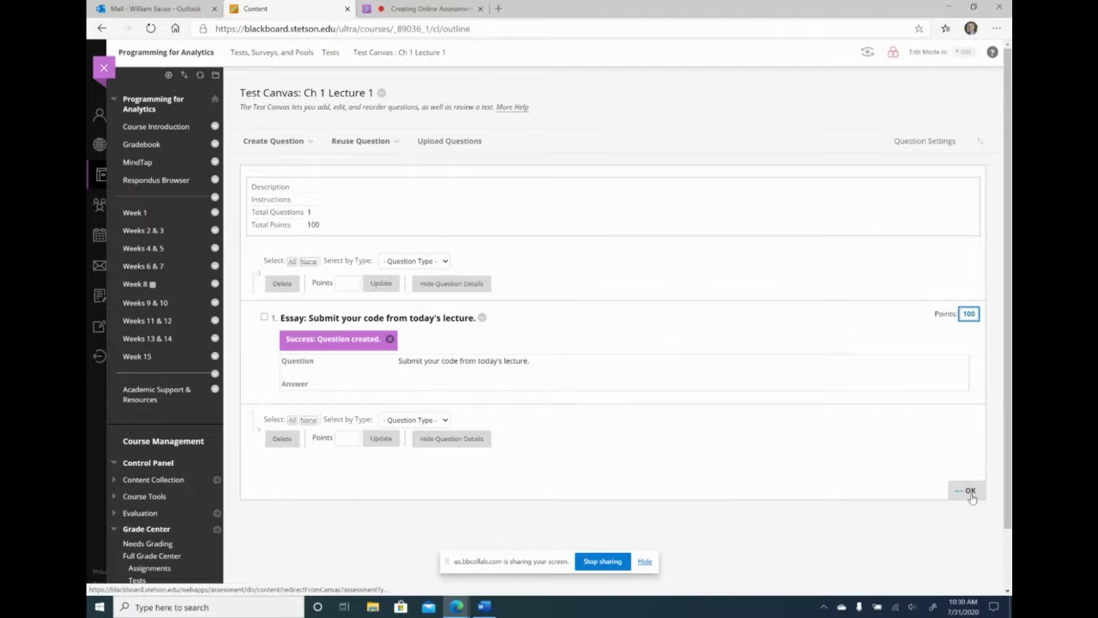
{"action": "left_click", "coordinate": [971, 495]}
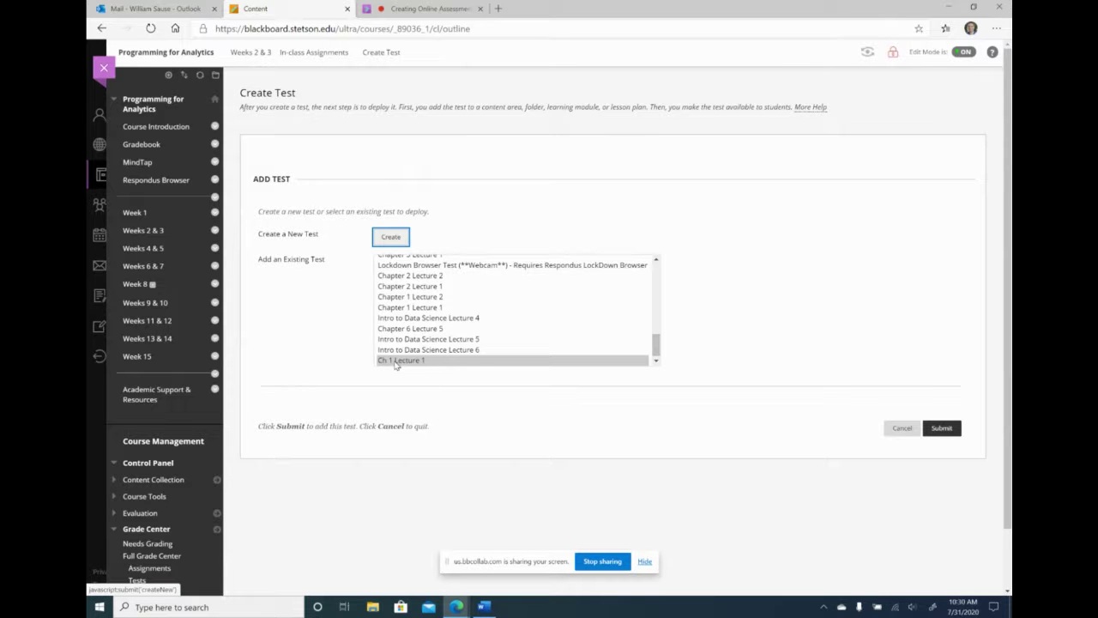
Step: Add the existing 'Ch 1 Lecture 1' test and look over its Test Options page
{"action": "left_click", "coordinate": [941, 432]}
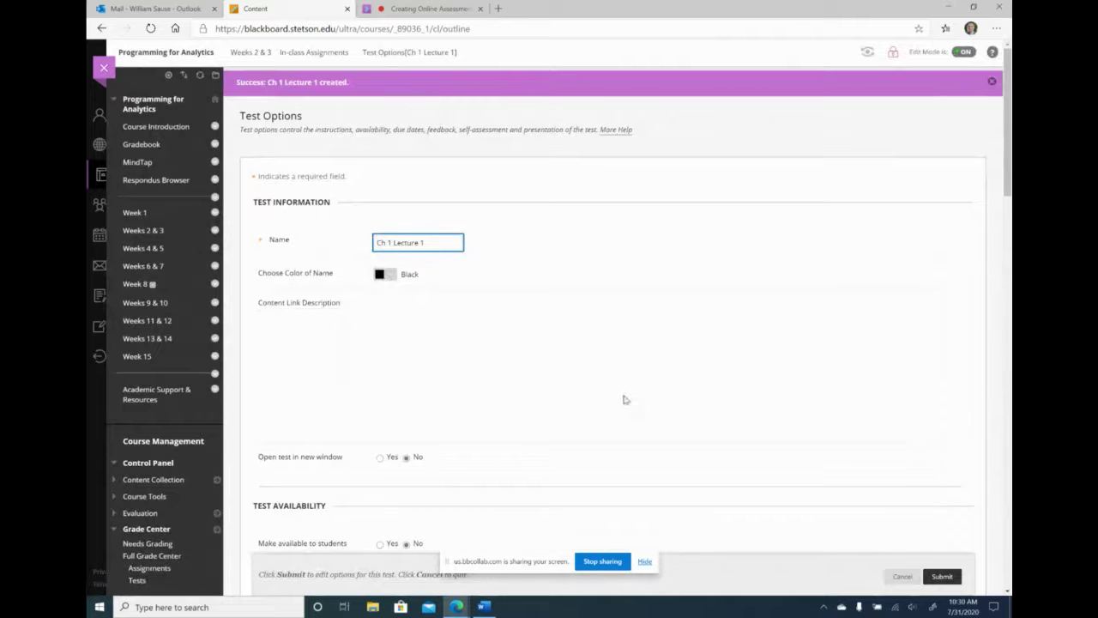
{"action": "scroll", "coordinate": [914, 442], "scroll_direction": "down", "scroll_amount": 2}
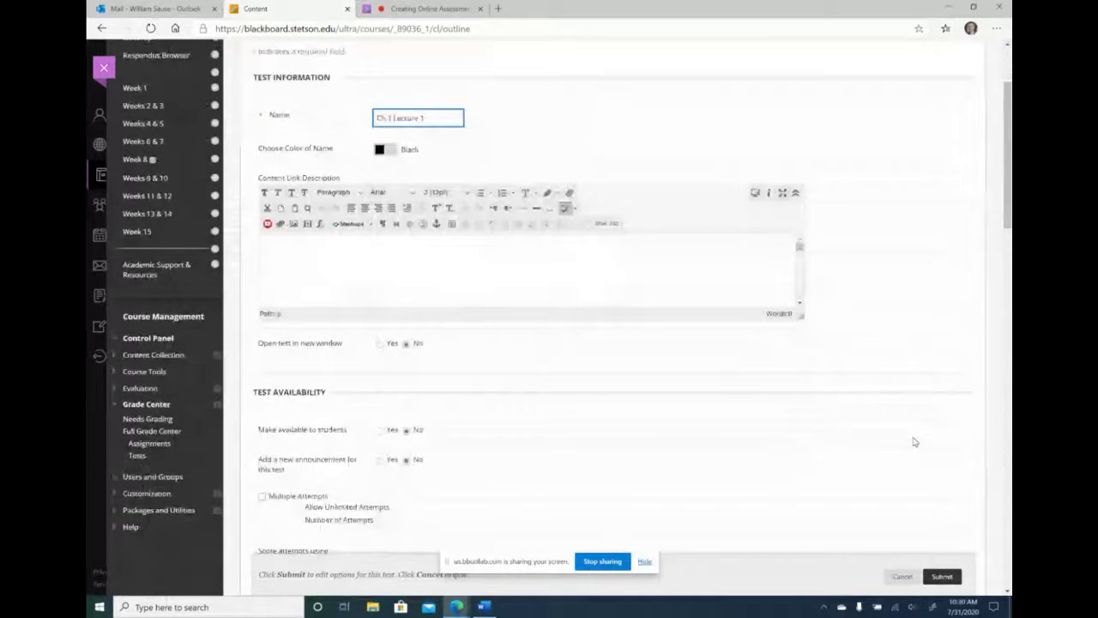
{"action": "scroll", "coordinate": [875, 395], "scroll_direction": "down", "scroll_amount": 1}
{"action": "scroll", "coordinate": [833, 343], "scroll_direction": "up", "scroll_amount": 1}
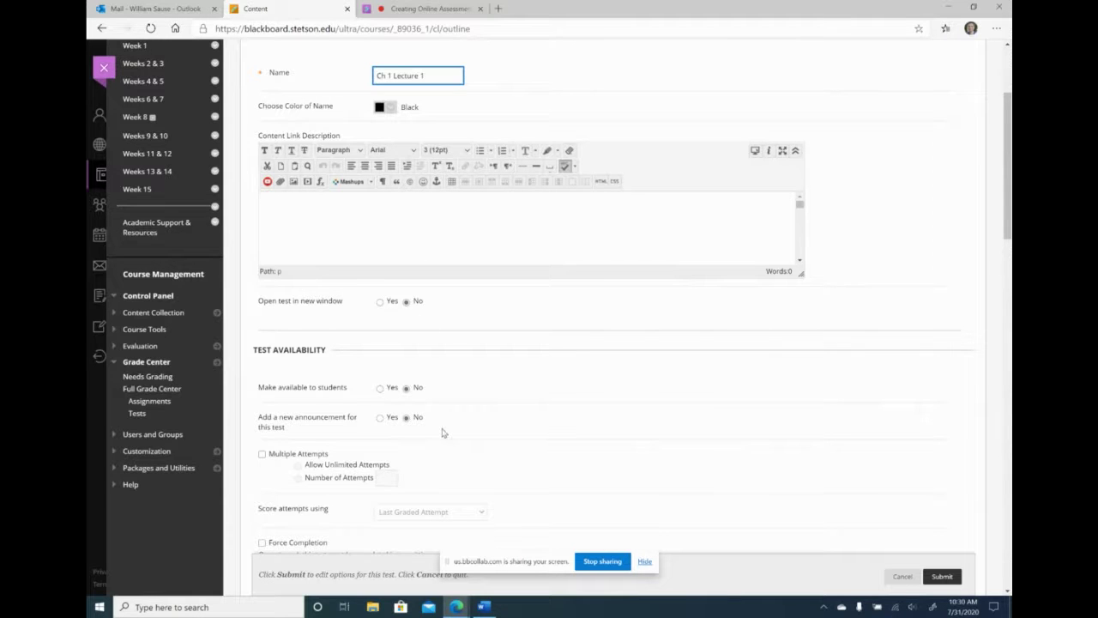
{"action": "scroll", "coordinate": [412, 313], "scroll_direction": "down", "scroll_amount": 1}
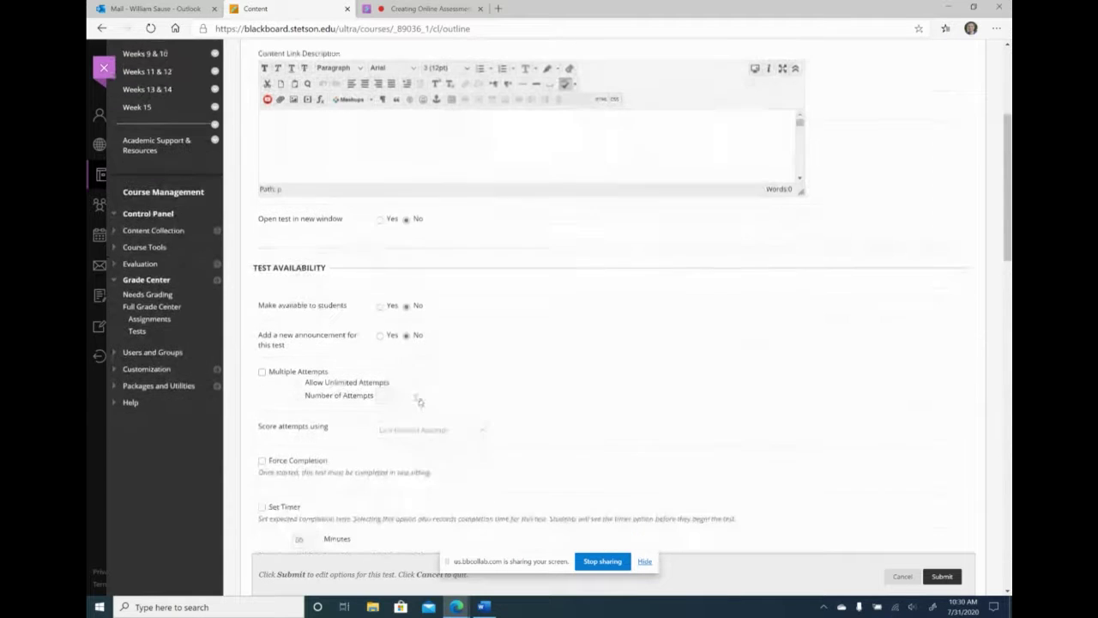
Step: Set 'Make available to students' to Yes for Ch 1 Lecture 1 and review the availability options
{"action": "left_click", "coordinate": [380, 305]}
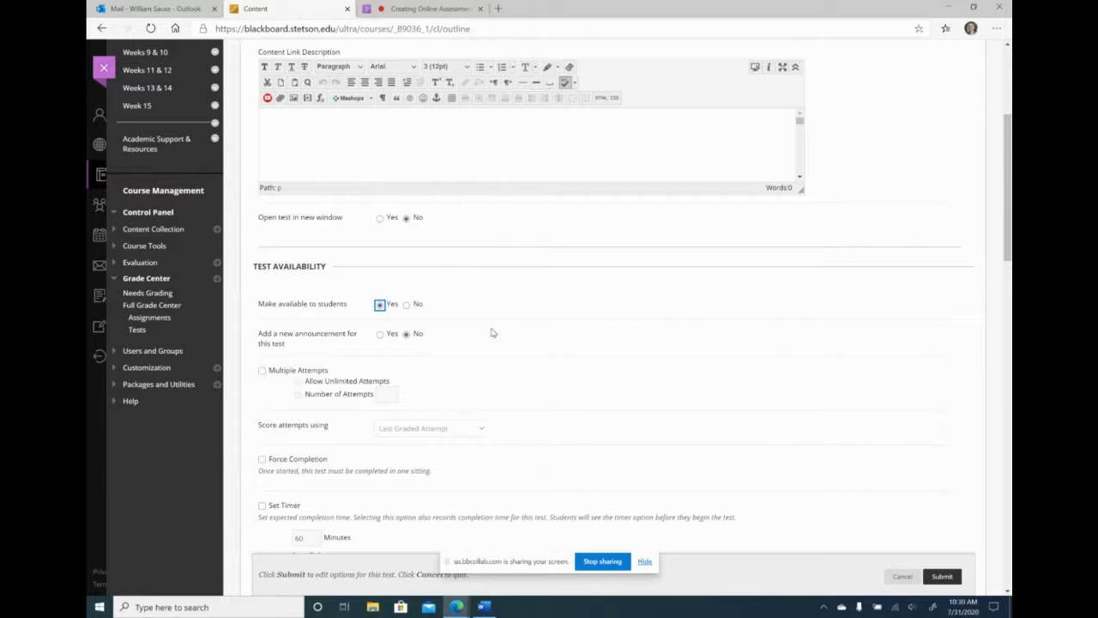
{"action": "scroll", "coordinate": [493, 332], "scroll_direction": "down", "scroll_amount": 1}
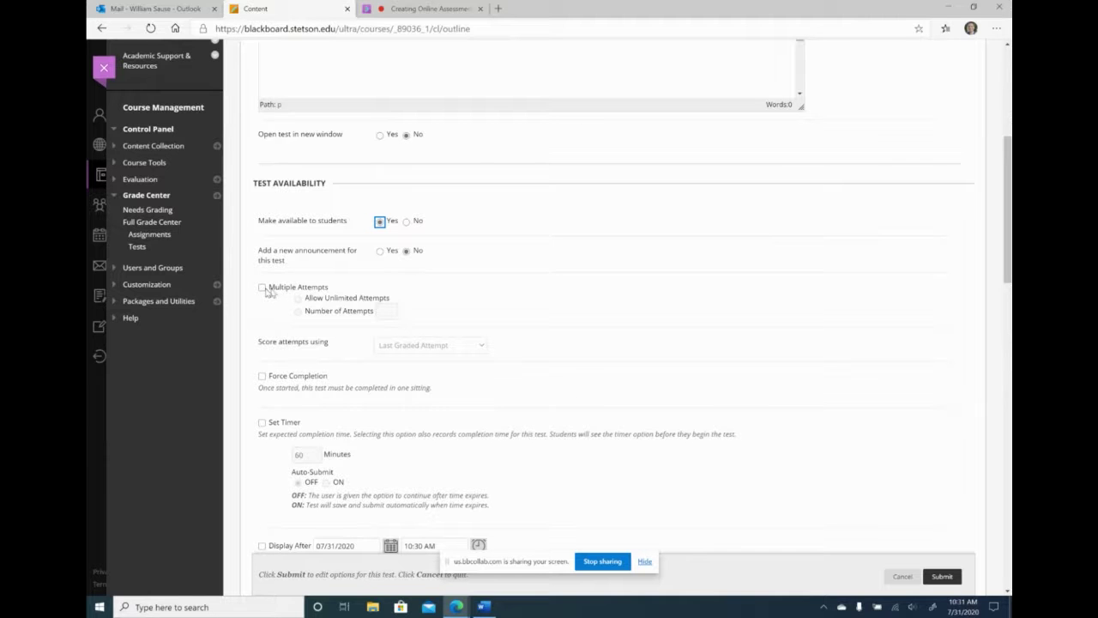
{"action": "scroll", "coordinate": [436, 311], "scroll_direction": "down", "scroll_amount": 1}
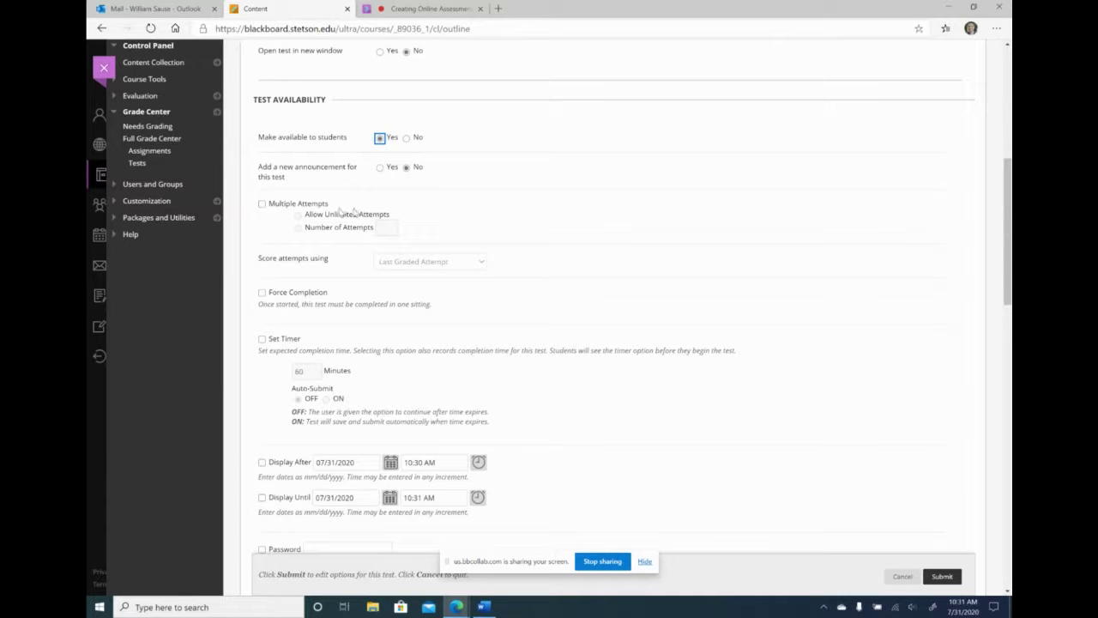
{"action": "scroll", "coordinate": [506, 261], "scroll_direction": "up", "scroll_amount": 2}
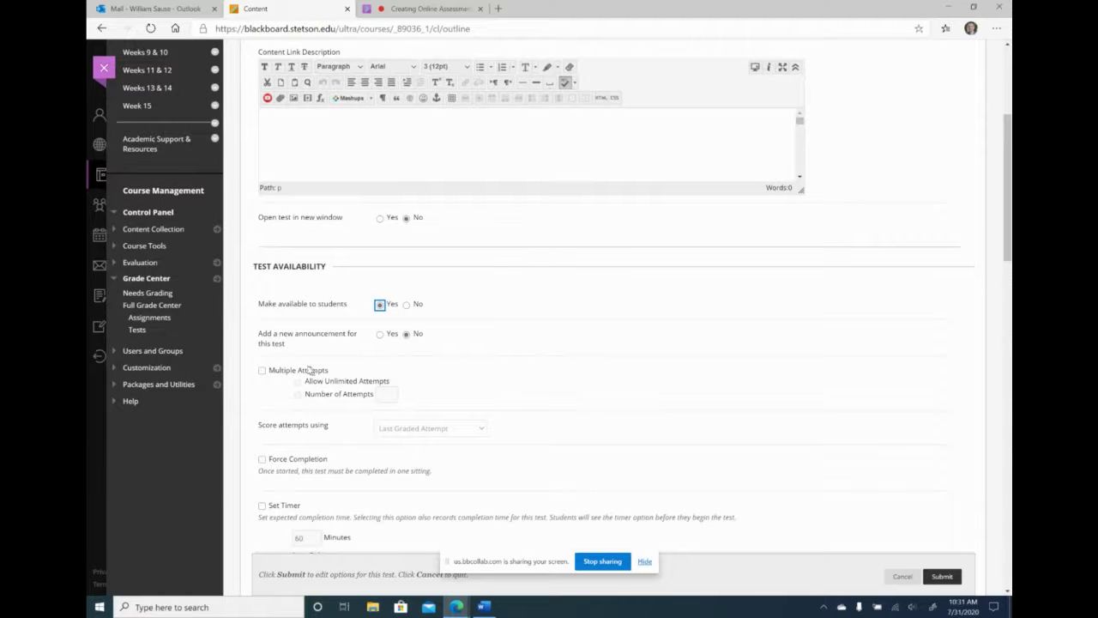
{"action": "scroll", "coordinate": [485, 395], "scroll_direction": "down", "scroll_amount": 1}
{"action": "scroll", "coordinate": [485, 395], "scroll_direction": "down", "scroll_amount": 1}
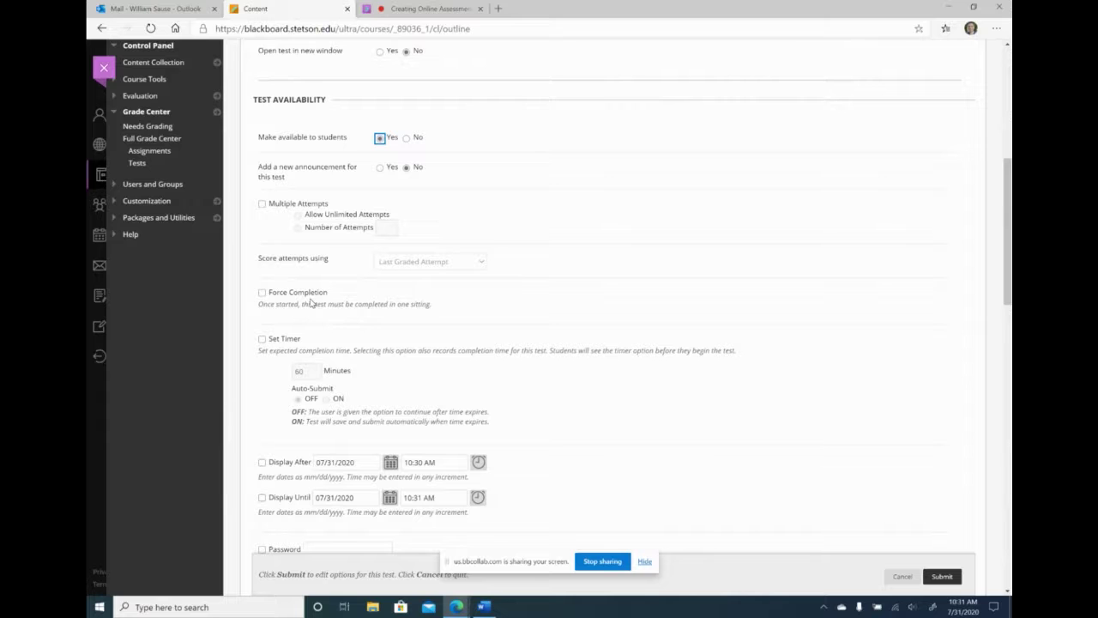
{"action": "scroll", "coordinate": [311, 303], "scroll_direction": "down", "scroll_amount": 1}
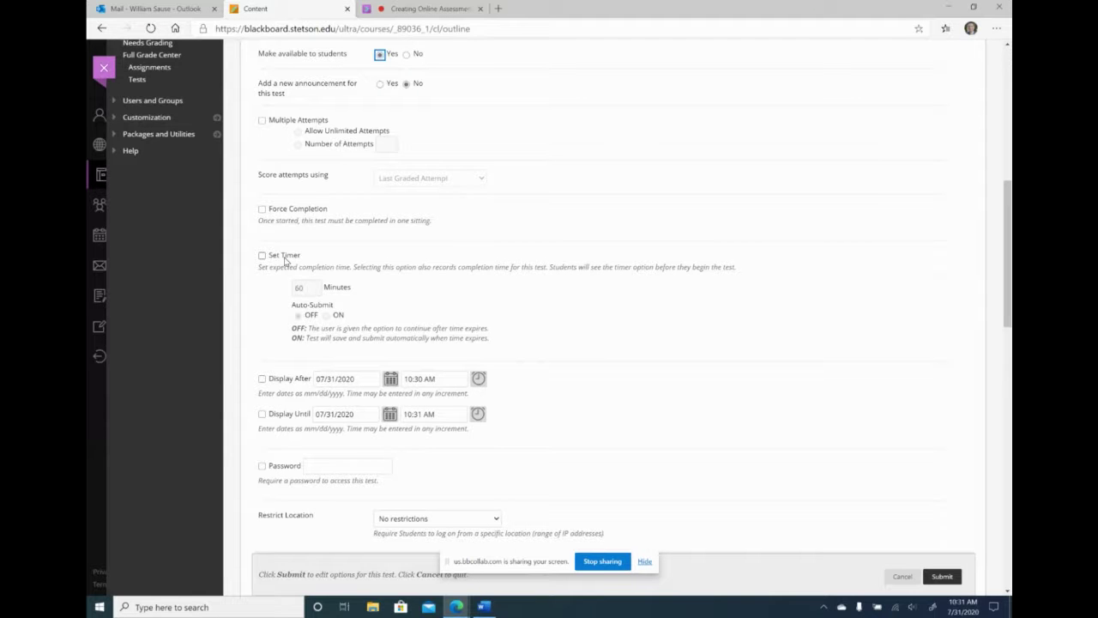
Step: Enable both Display After and Display Until limits, then check the Word syllabus schedule
{"action": "scroll", "coordinate": [498, 316], "scroll_direction": "down", "scroll_amount": 2}
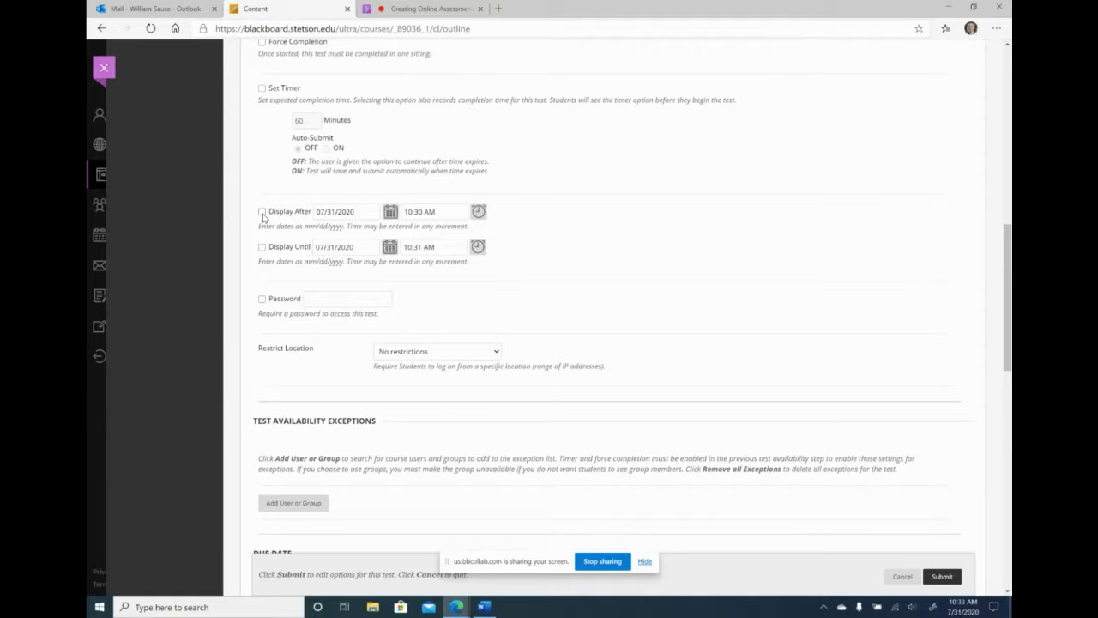
{"action": "left_click", "coordinate": [261, 211]}
{"action": "left_click", "coordinate": [261, 247]}
{"action": "left_click", "coordinate": [485, 606]}
{"action": "scroll", "coordinate": [532, 425], "scroll_direction": "up", "scroll_amount": 15}
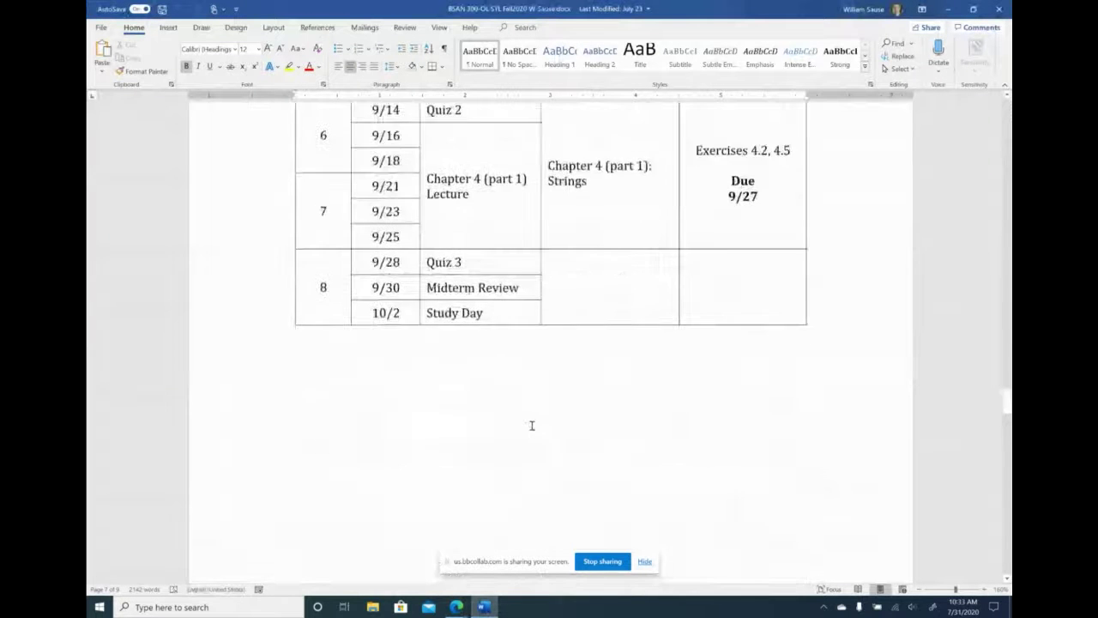
Step: Scroll the Word syllabus up to the Tentative Schedule table showing Quiz 1 on 8/31
{"action": "scroll", "coordinate": [532, 424], "scroll_direction": "up", "scroll_amount": 5}
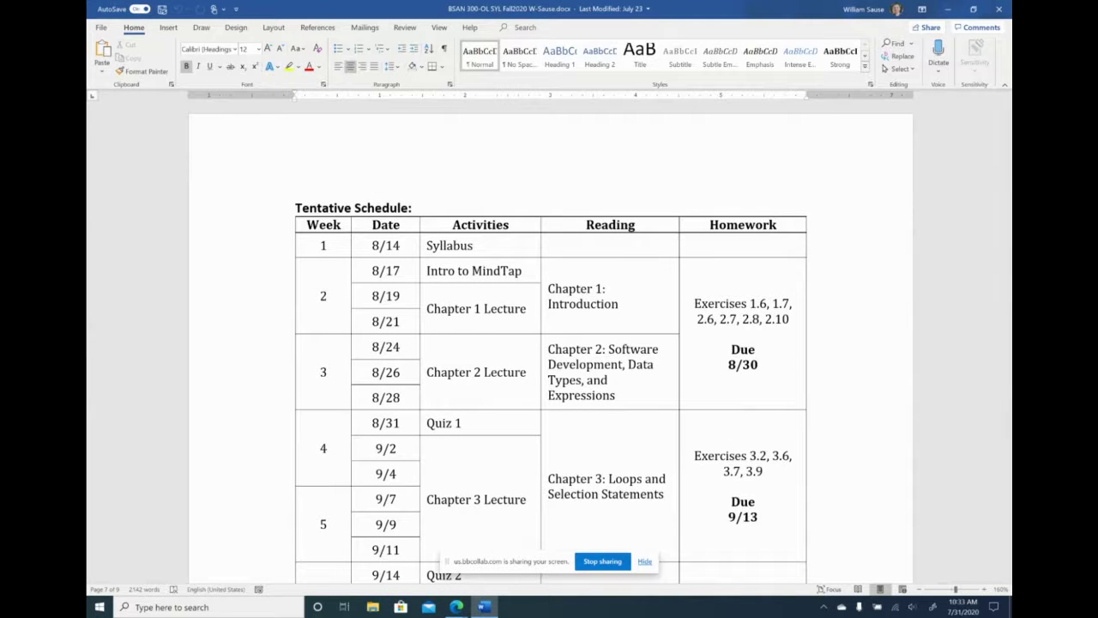
Step: Back in Blackboard, set Display After to 08/19/2020 at 01:30 AM
{"action": "mouse_move", "coordinate": [462, 607]}
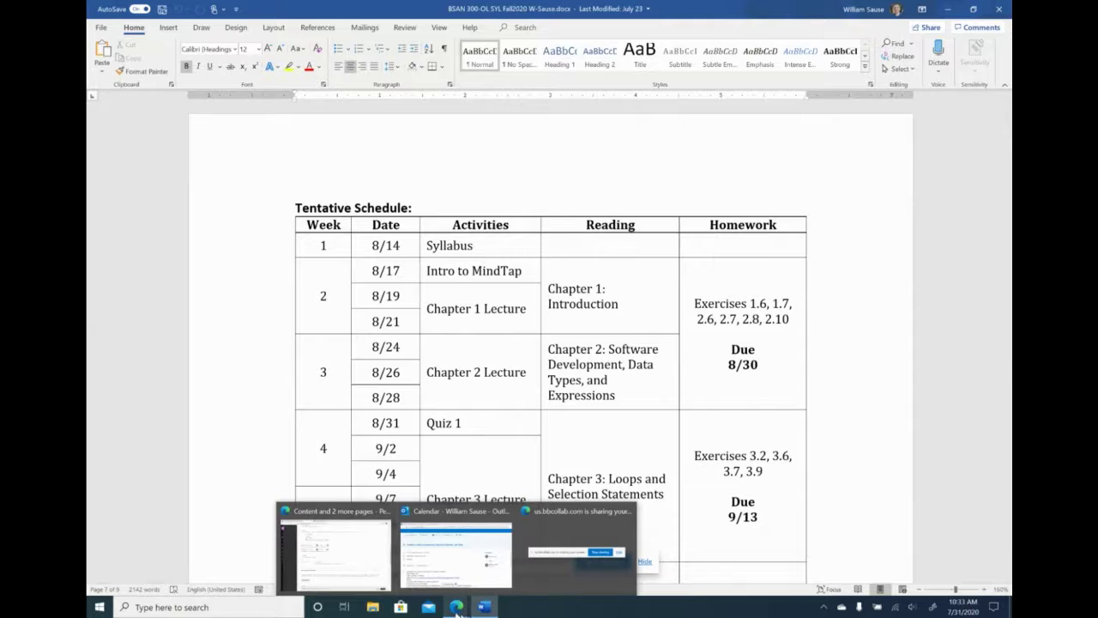
{"action": "left_click", "coordinate": [374, 556]}
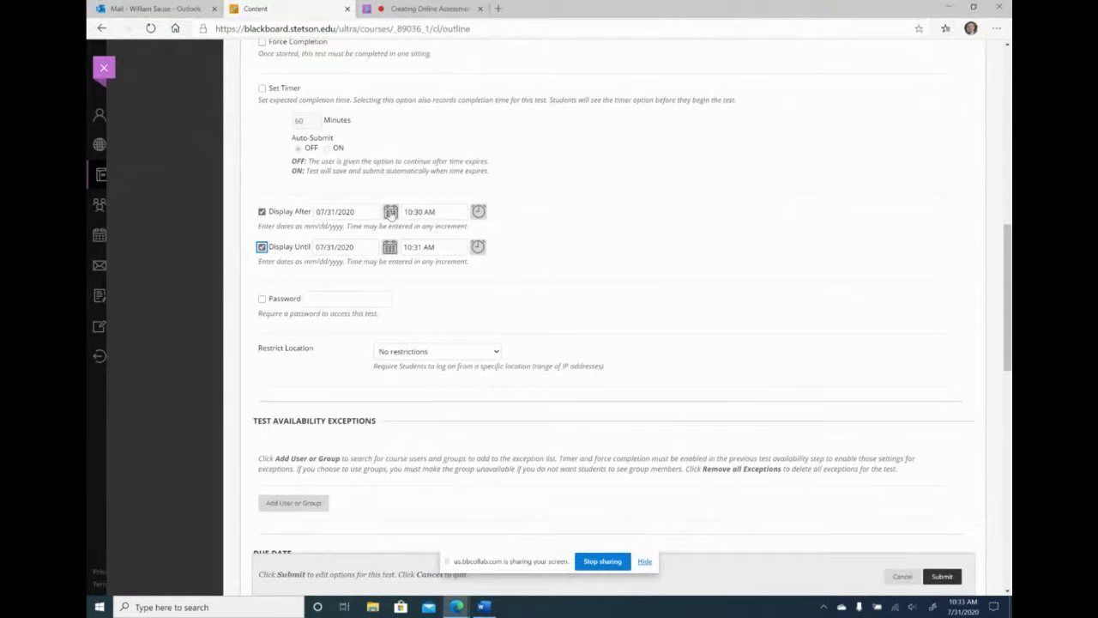
{"action": "left_click", "coordinate": [388, 212]}
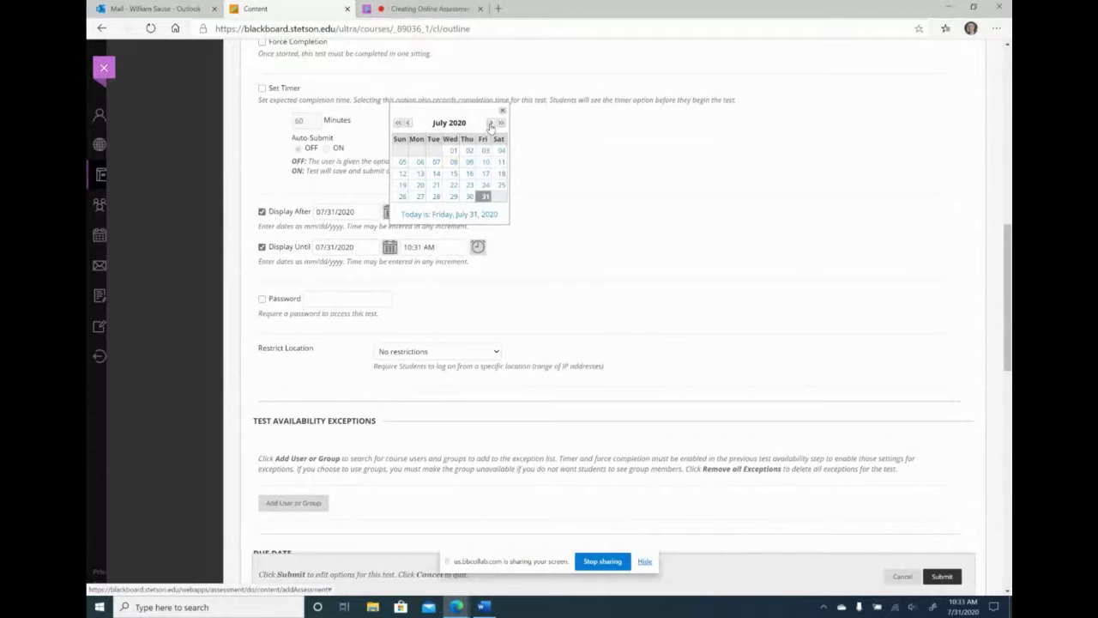
{"action": "left_click", "coordinate": [490, 123]}
{"action": "left_click", "coordinate": [490, 123]}
{"action": "left_click", "coordinate": [408, 123]}
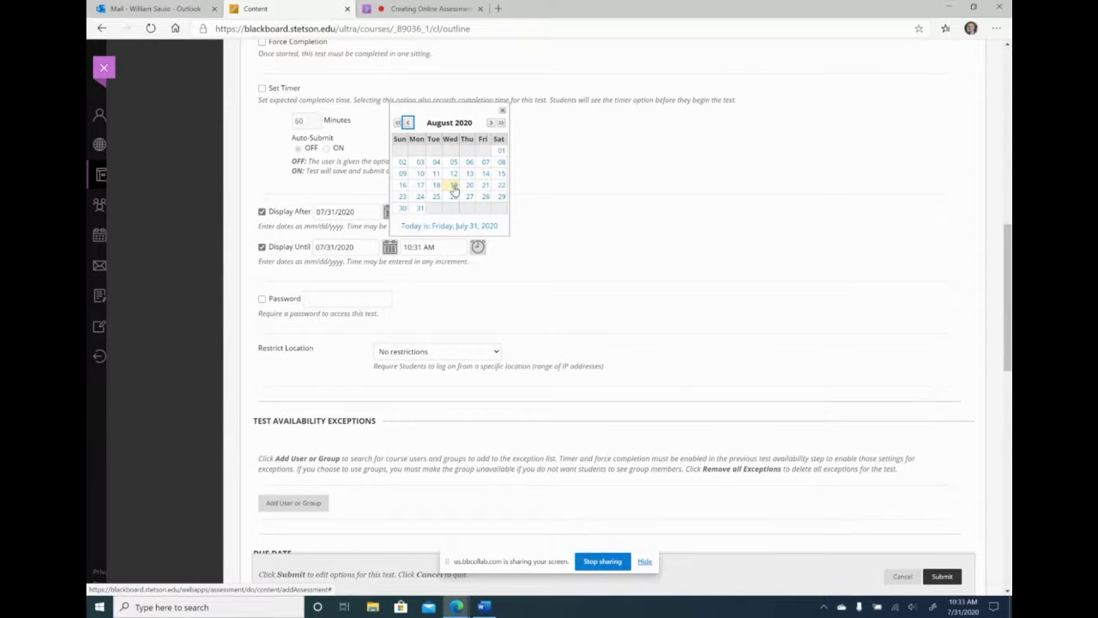
{"action": "left_click", "coordinate": [454, 186]}
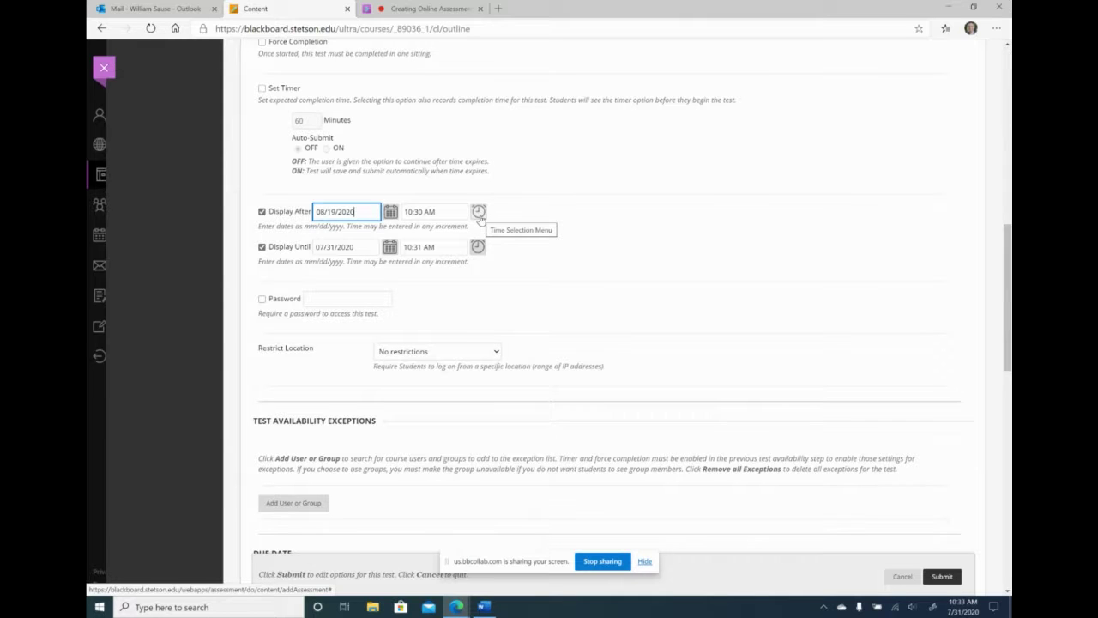
{"action": "left_click", "coordinate": [479, 212]}
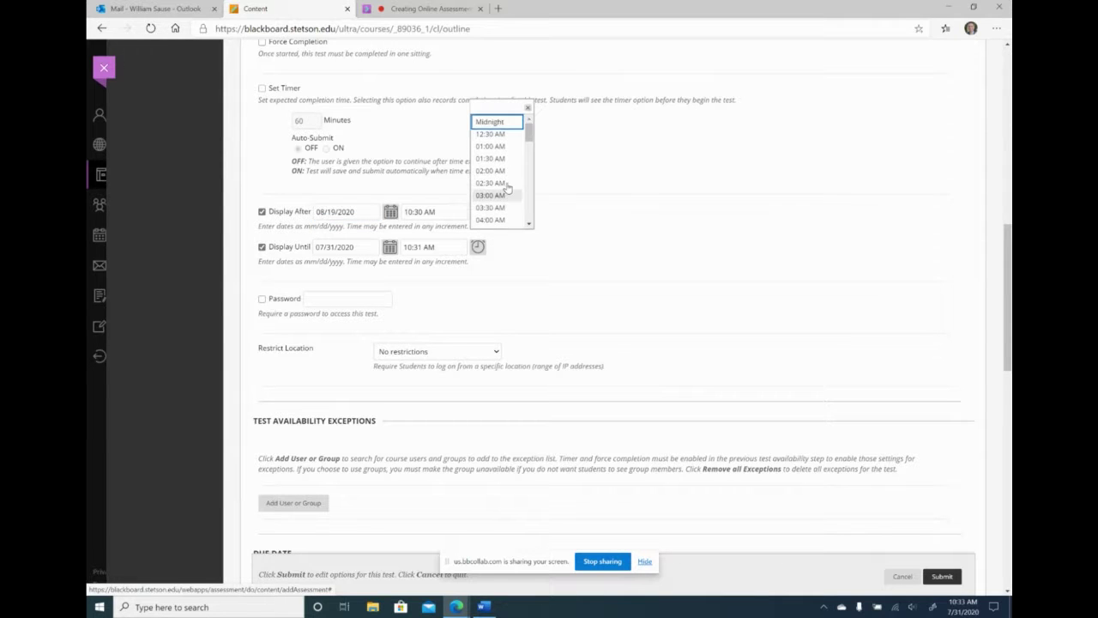
{"action": "left_click", "coordinate": [493, 158]}
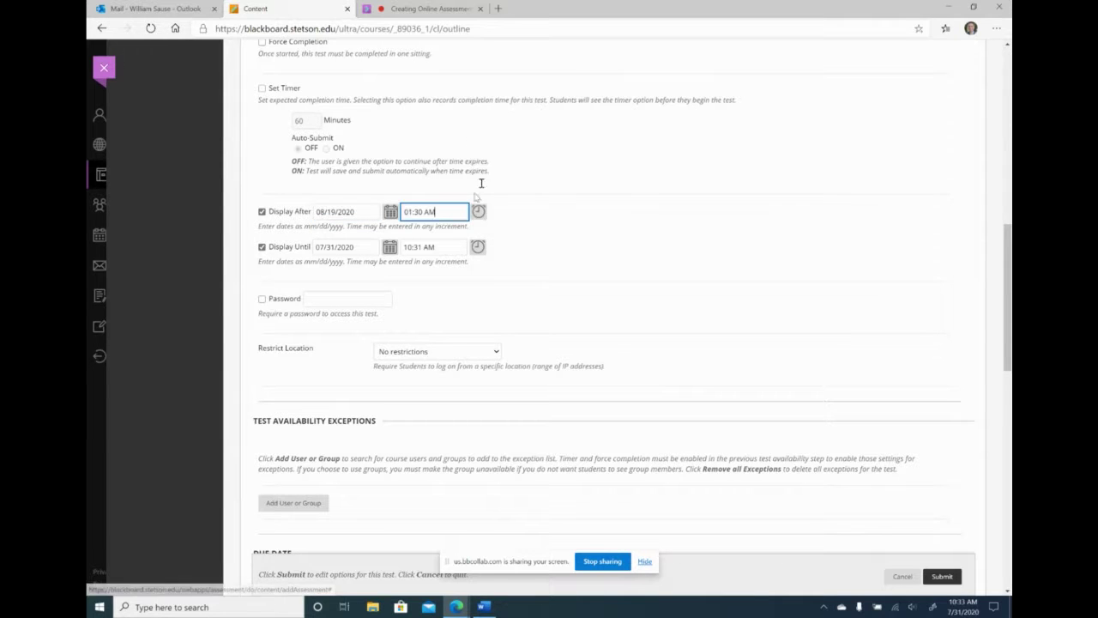
{"action": "left_click", "coordinate": [390, 247]}
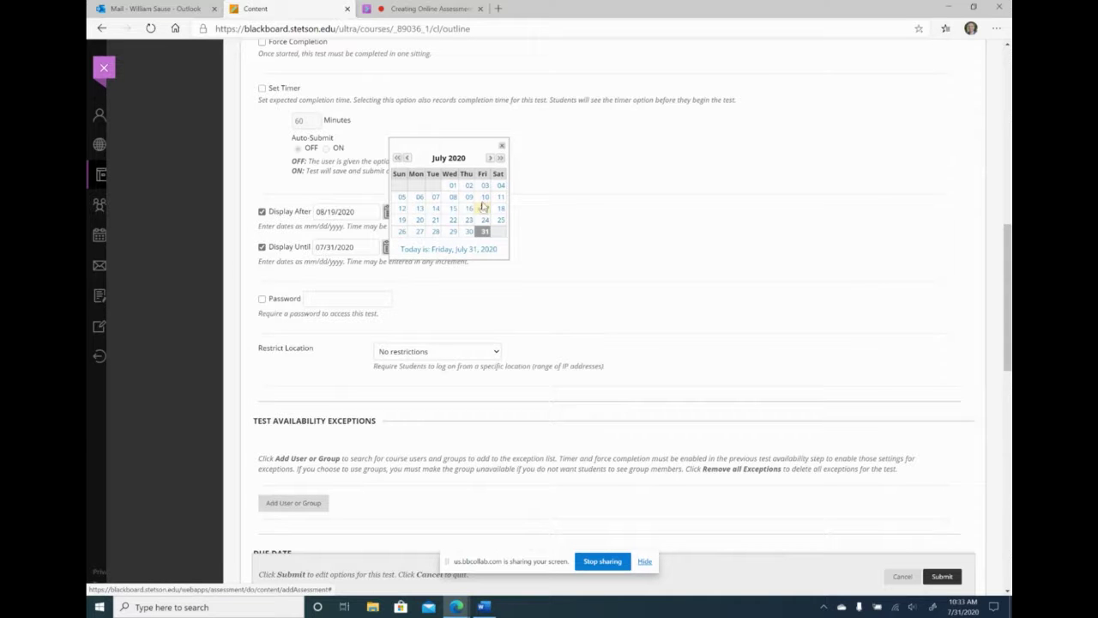
Step: Check the quiz dates in the Word course schedule, then go back to the Blackboard test options
{"action": "left_click", "coordinate": [481, 608]}
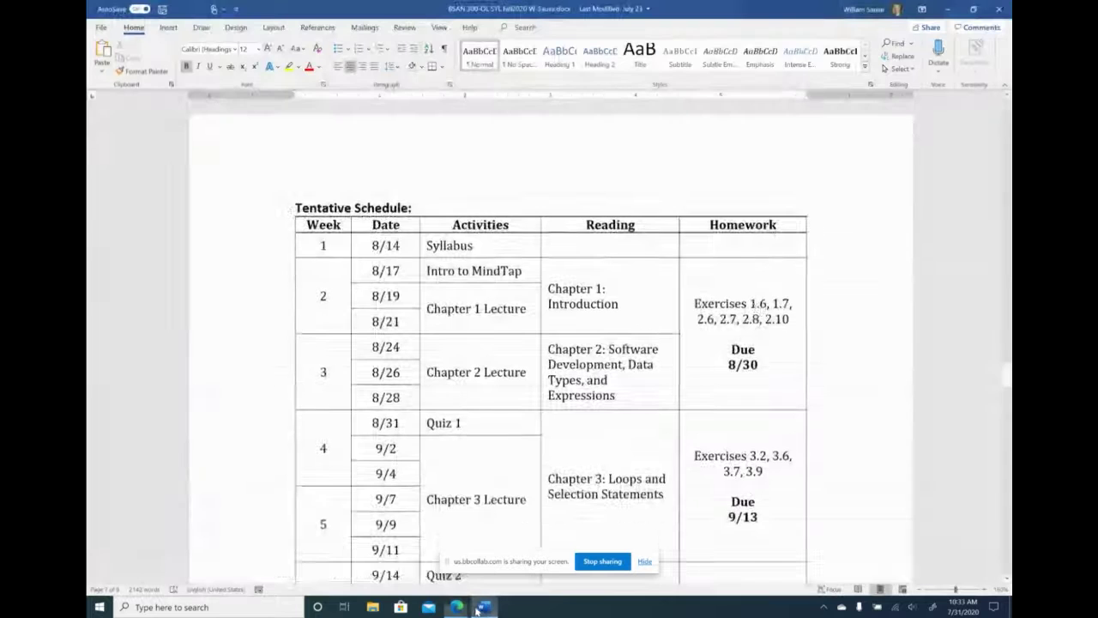
{"action": "left_click_drag", "start_coordinate": [1006, 371], "coordinate": [980, 406]}
{"action": "scroll", "coordinate": [977, 398], "scroll_direction": "up", "scroll_amount": 1}
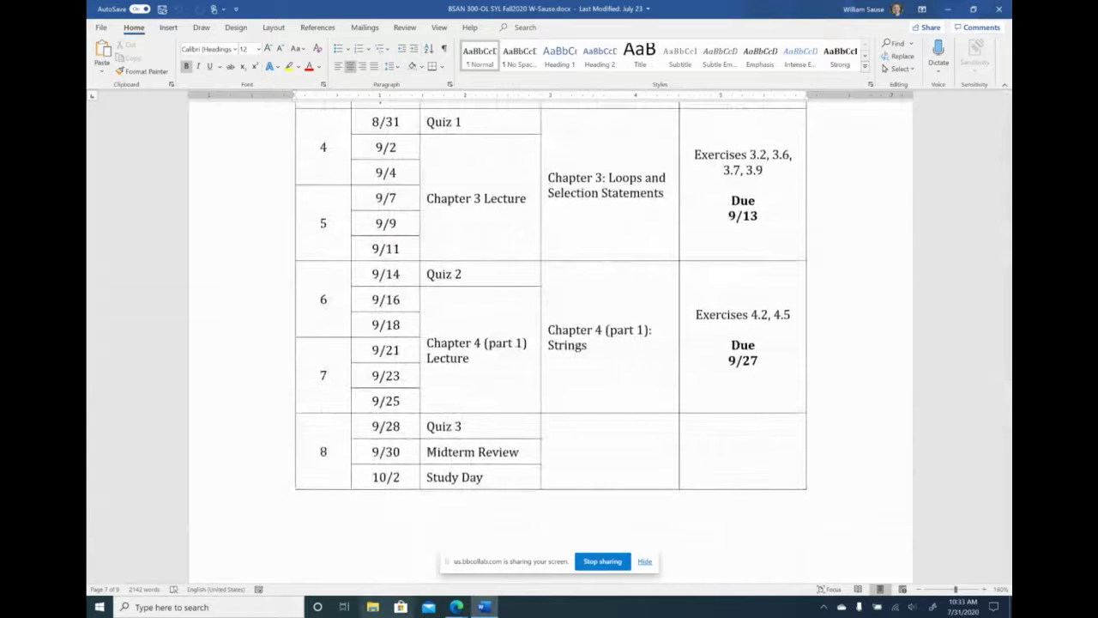
{"action": "mouse_move", "coordinate": [457, 607]}
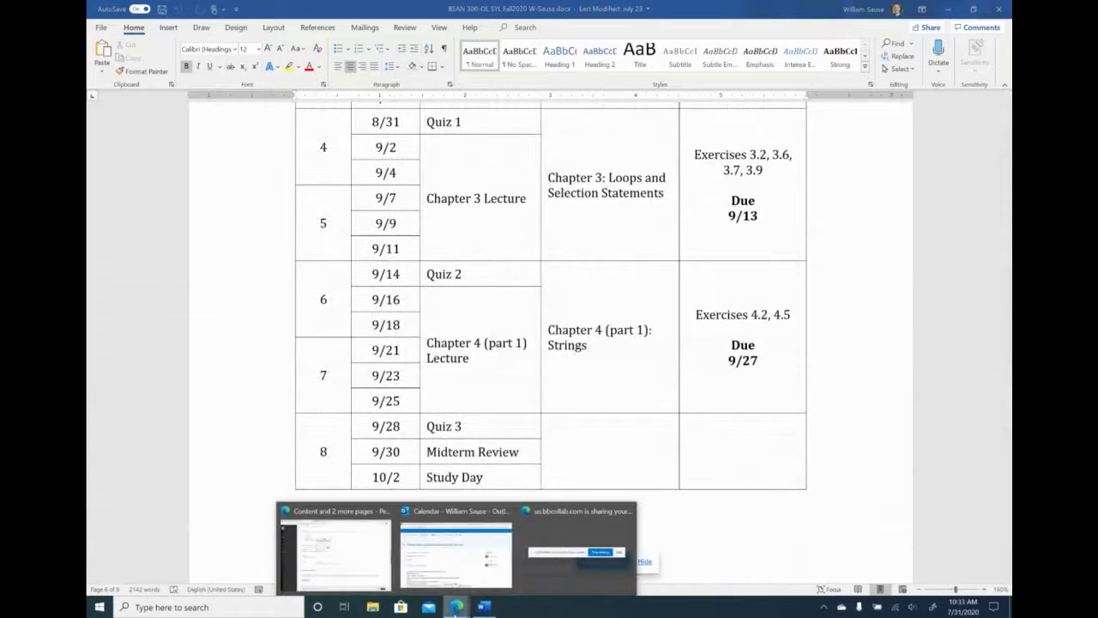
{"action": "left_click", "coordinate": [354, 555]}
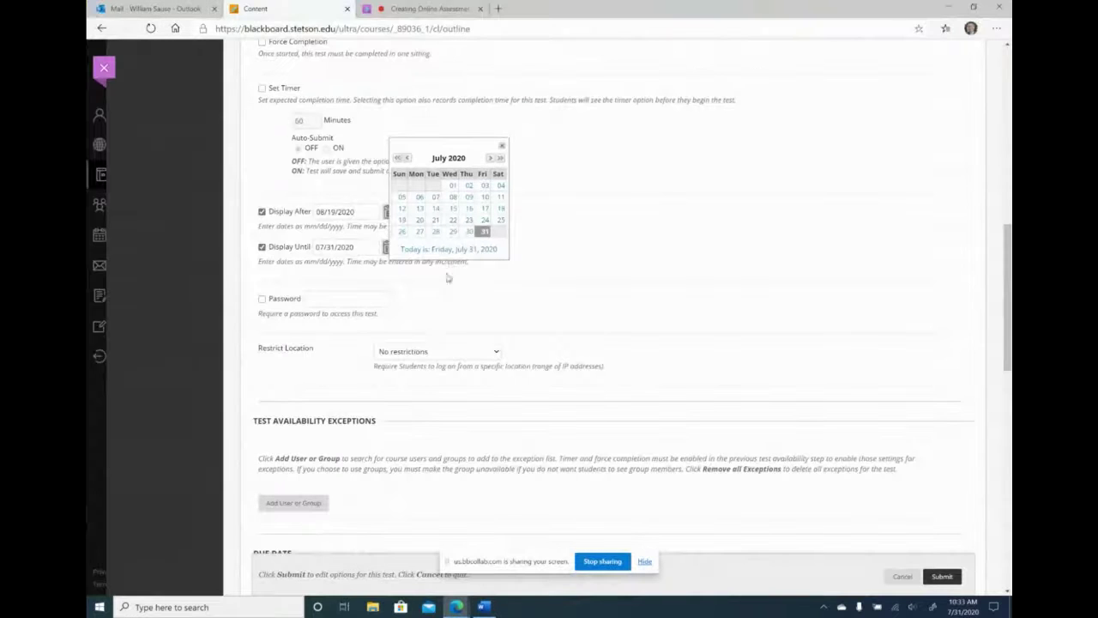
Step: Set Display Until to 08/19/2020 at 02:20 AM, editing the picked 02:30 time
{"action": "left_click", "coordinate": [493, 159]}
{"action": "left_click", "coordinate": [450, 219]}
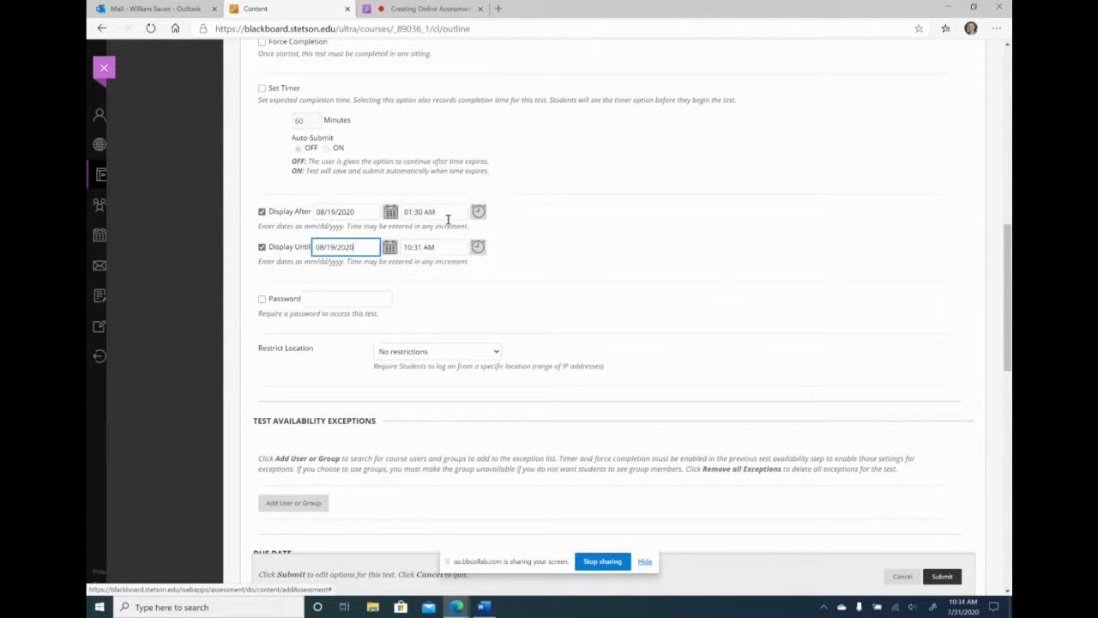
{"action": "left_click", "coordinate": [479, 247]}
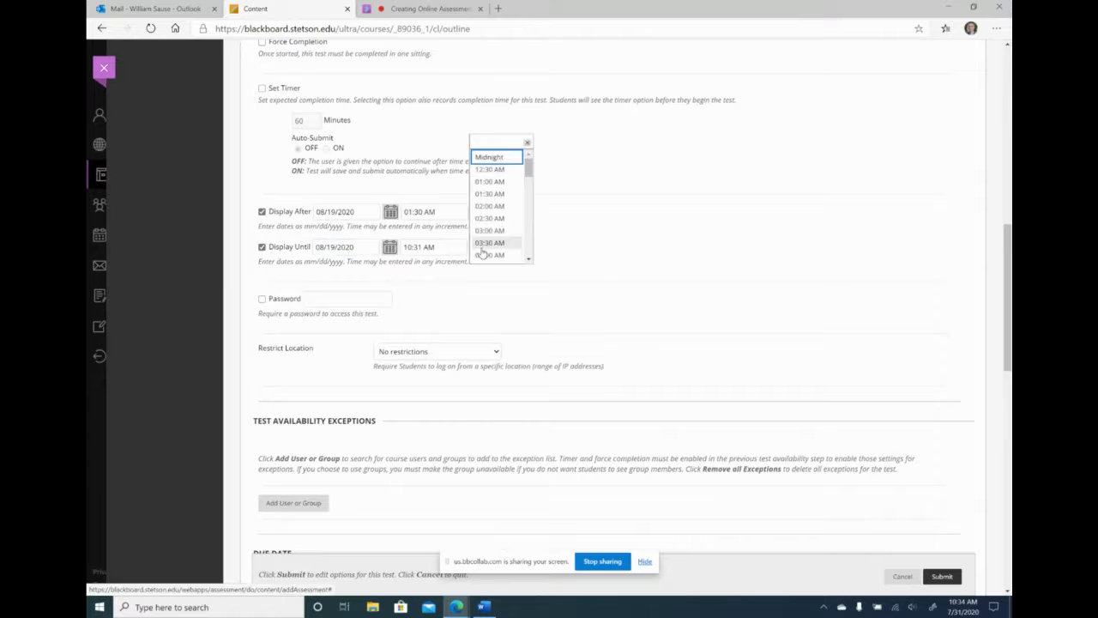
{"action": "left_click", "coordinate": [491, 216]}
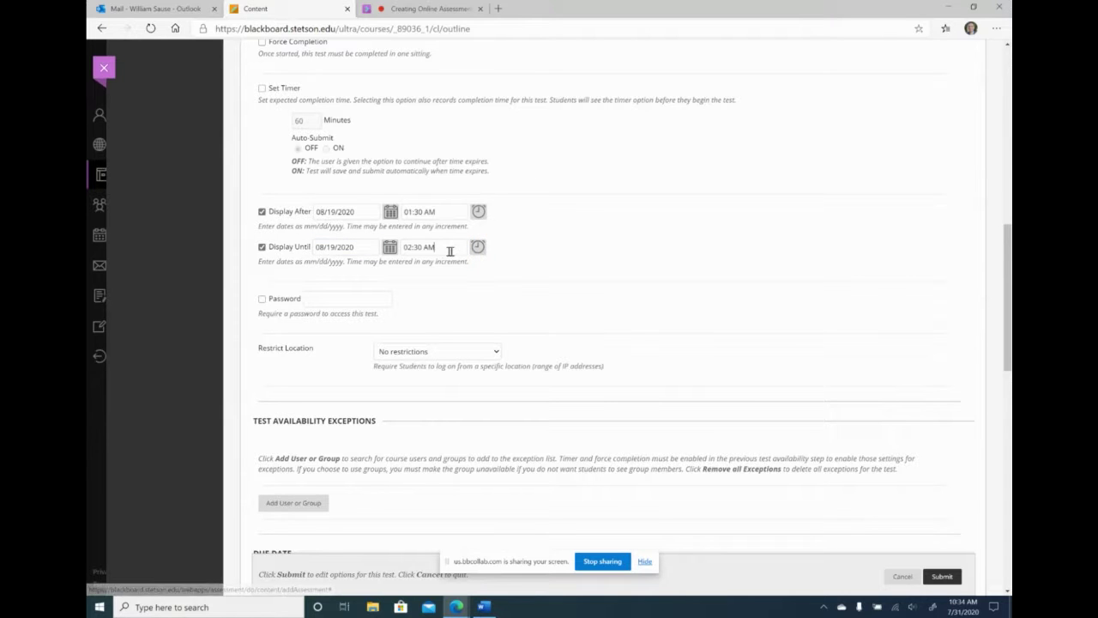
{"action": "left_click", "coordinate": [412, 247]}
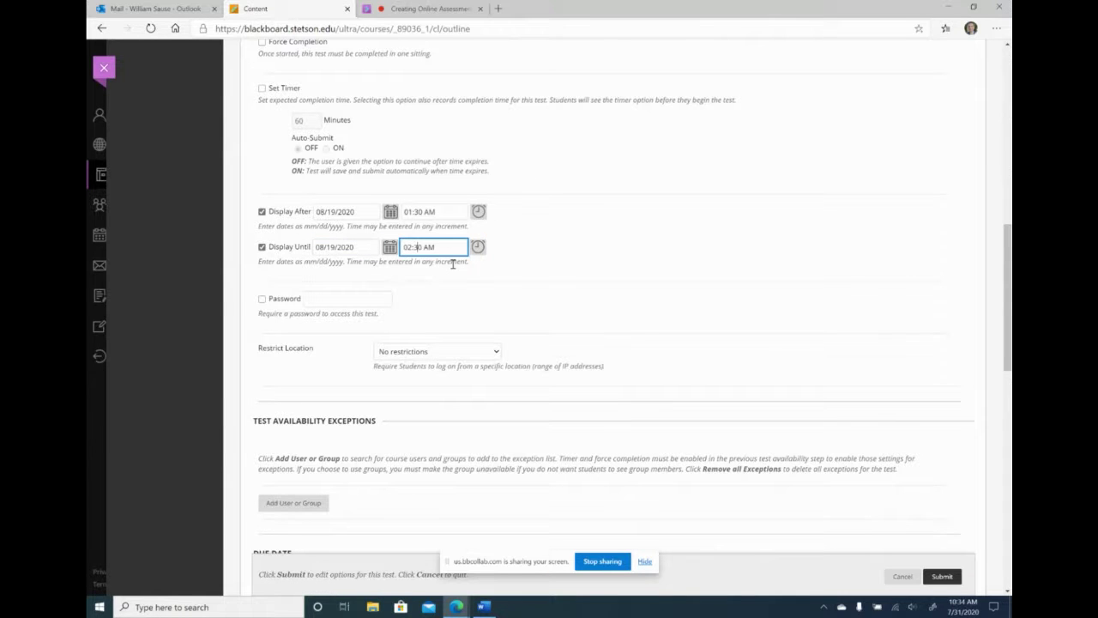
{"action": "key", "text": "BackSpace"}
{"action": "type", "text": "2"}
{"action": "left_click", "coordinate": [573, 237]}
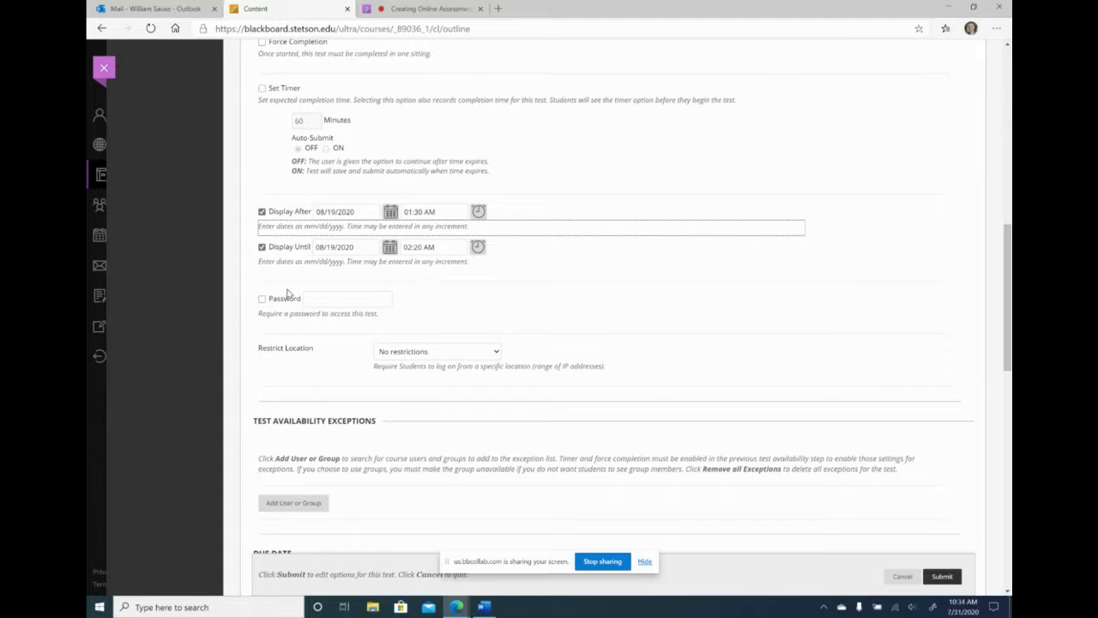
Step: Turn on password protection for the quiz and enter the quiz password
{"action": "left_click", "coordinate": [263, 301]}
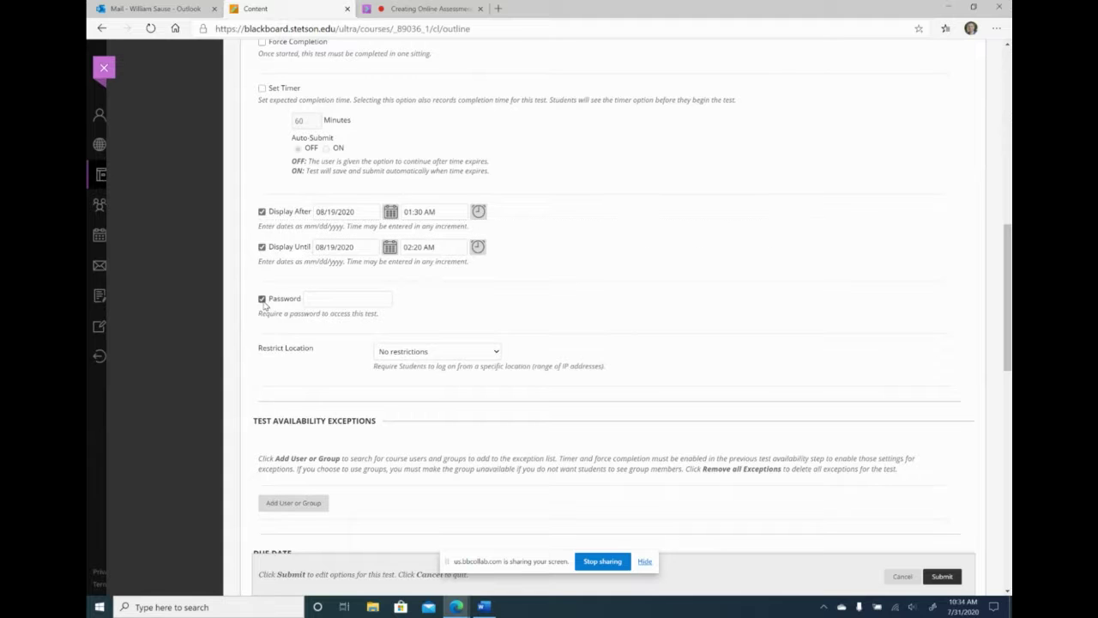
{"action": "left_click", "coordinate": [321, 300]}
Step: Enable the Due Date limit for the quiz
{"action": "scroll", "coordinate": [701, 283], "scroll_direction": "down", "scroll_amount": 3}
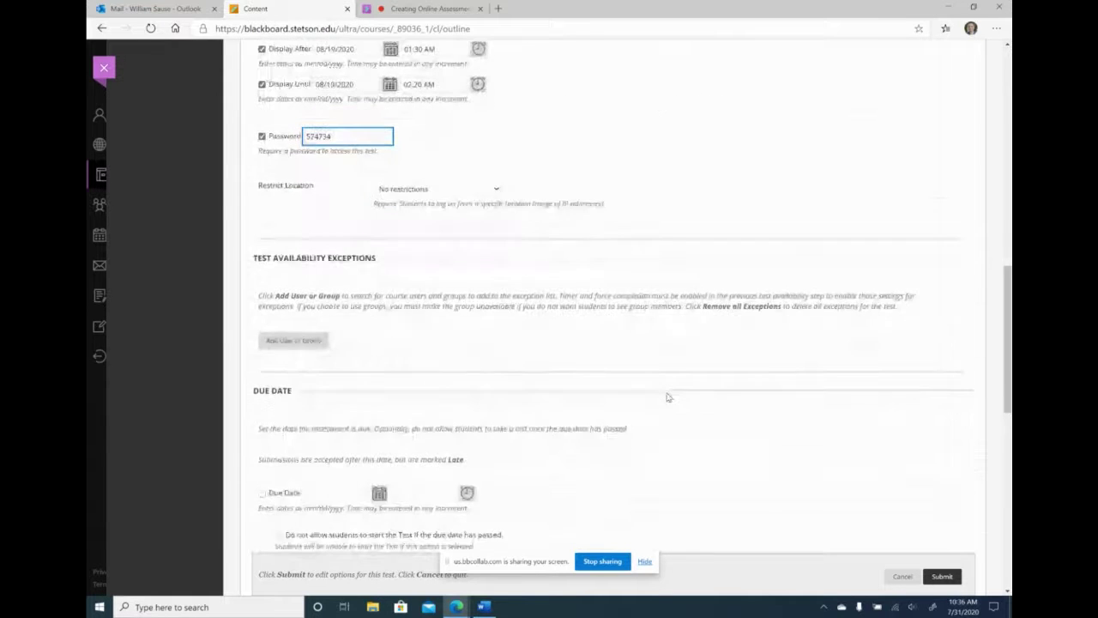
{"action": "scroll", "coordinate": [669, 397], "scroll_direction": "down", "scroll_amount": 2}
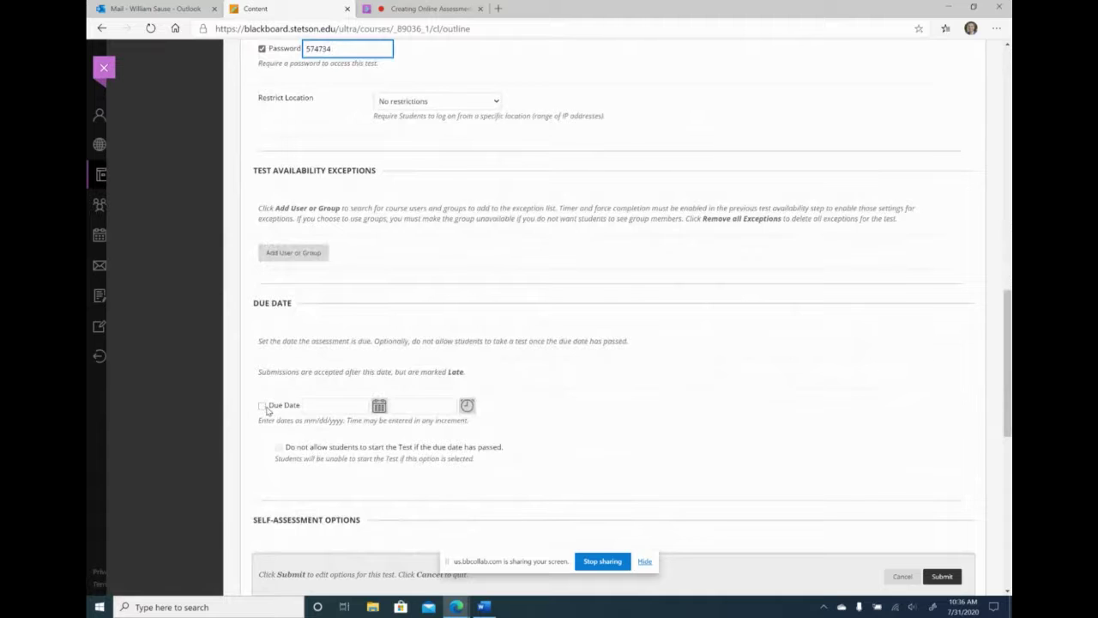
{"action": "left_click", "coordinate": [262, 406]}
{"action": "scroll", "coordinate": [540, 421], "scroll_direction": "up", "scroll_amount": 3}
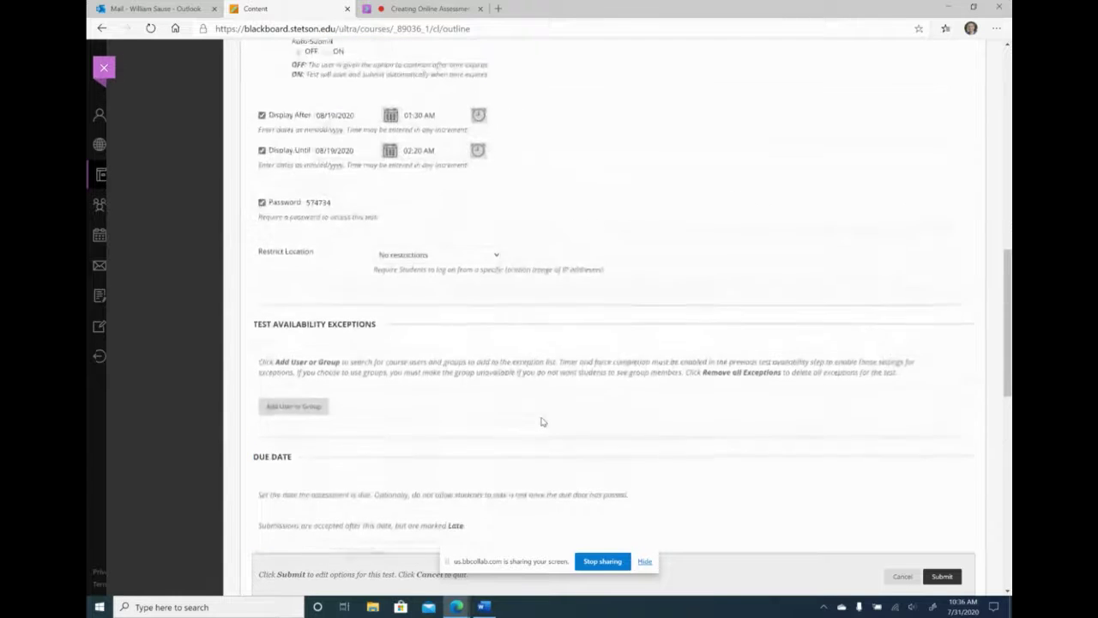
{"action": "scroll", "coordinate": [540, 421], "scroll_direction": "up", "scroll_amount": 2}
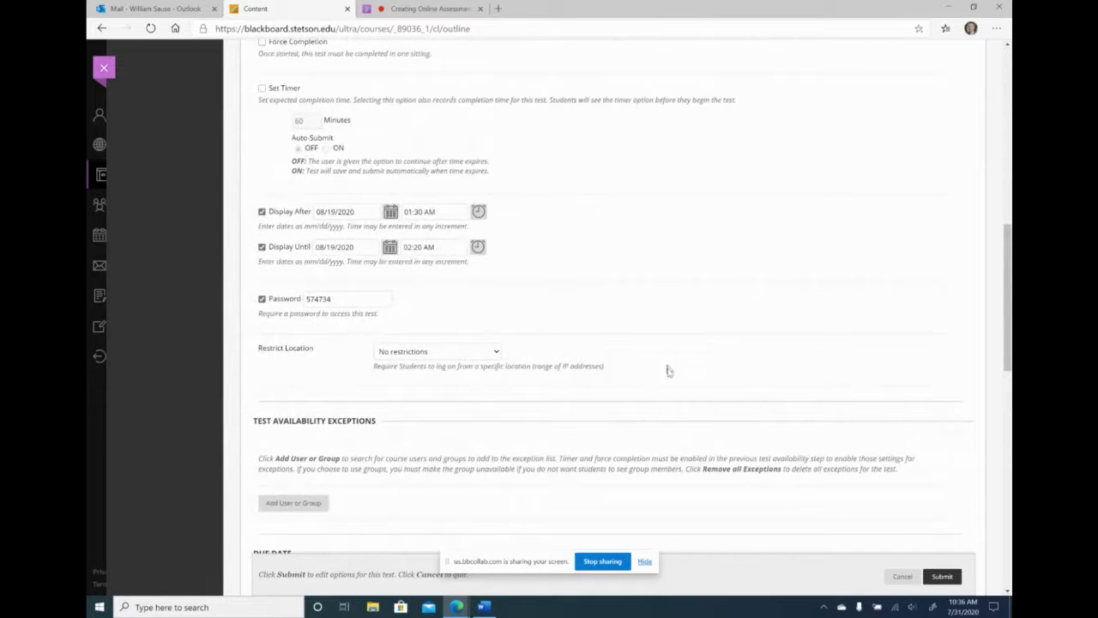
{"action": "scroll", "coordinate": [668, 371], "scroll_direction": "down", "scroll_amount": 3}
{"action": "left_click", "coordinate": [377, 406]}
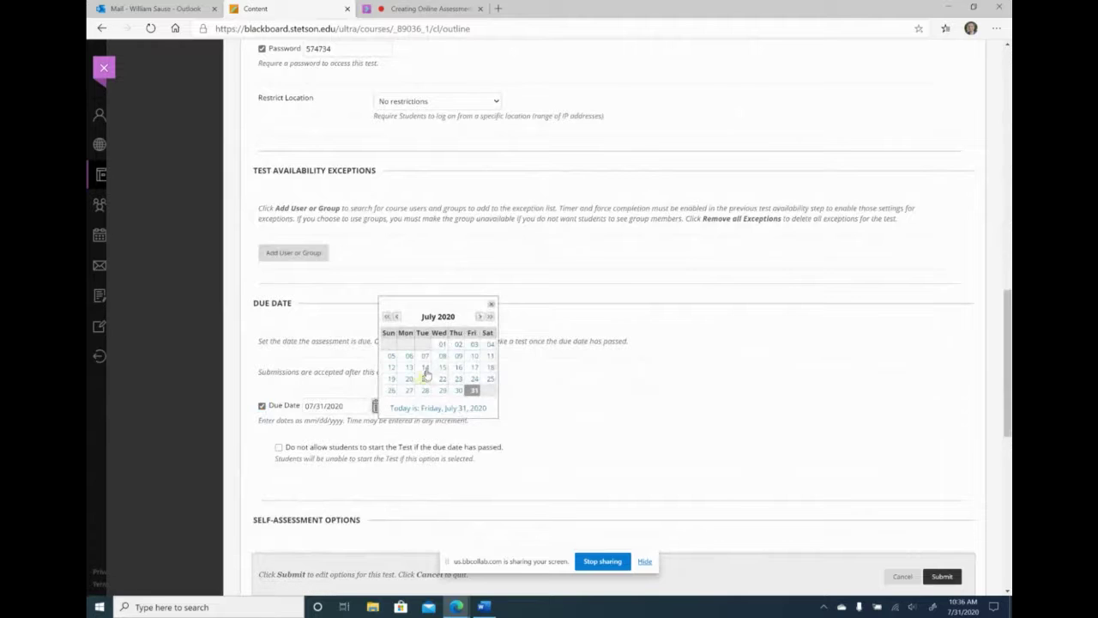
Step: Set the quiz due date to 08/19/2020 at 02:20 AM
{"action": "left_click", "coordinate": [479, 317]}
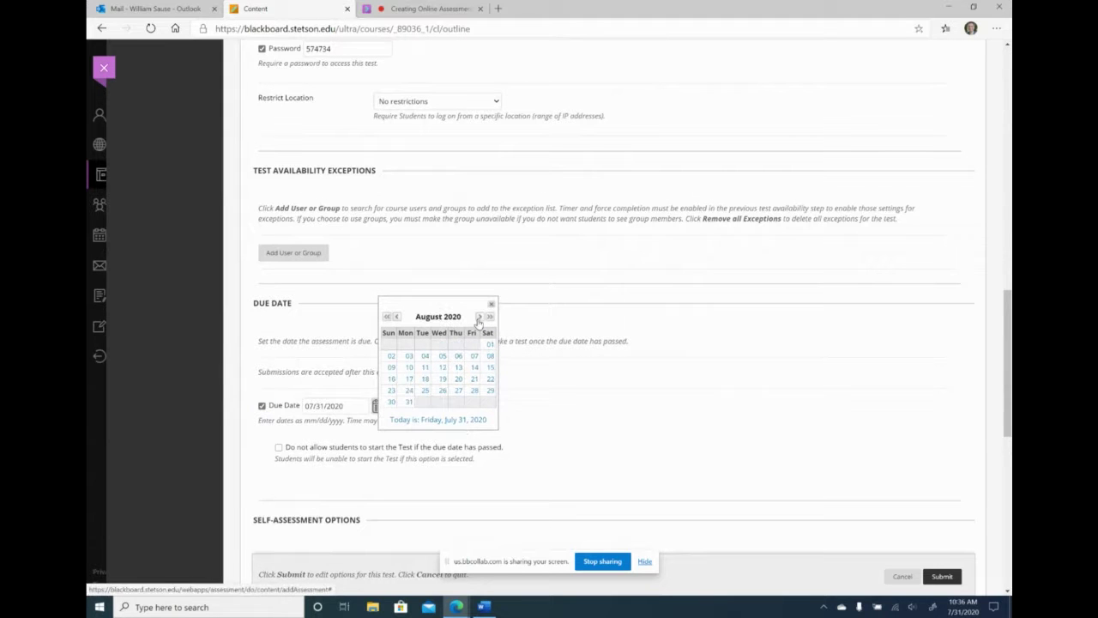
{"action": "left_click", "coordinate": [441, 380]}
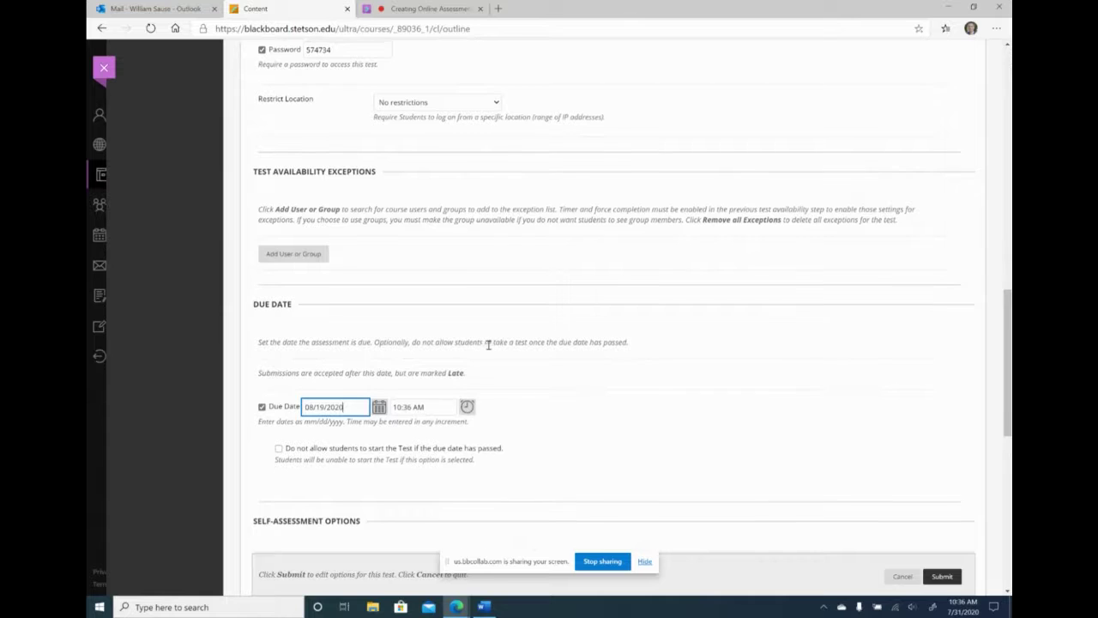
{"action": "scroll", "coordinate": [489, 344], "scroll_direction": "up", "scroll_amount": 1}
{"action": "scroll", "coordinate": [508, 479], "scroll_direction": "down", "scroll_amount": 1}
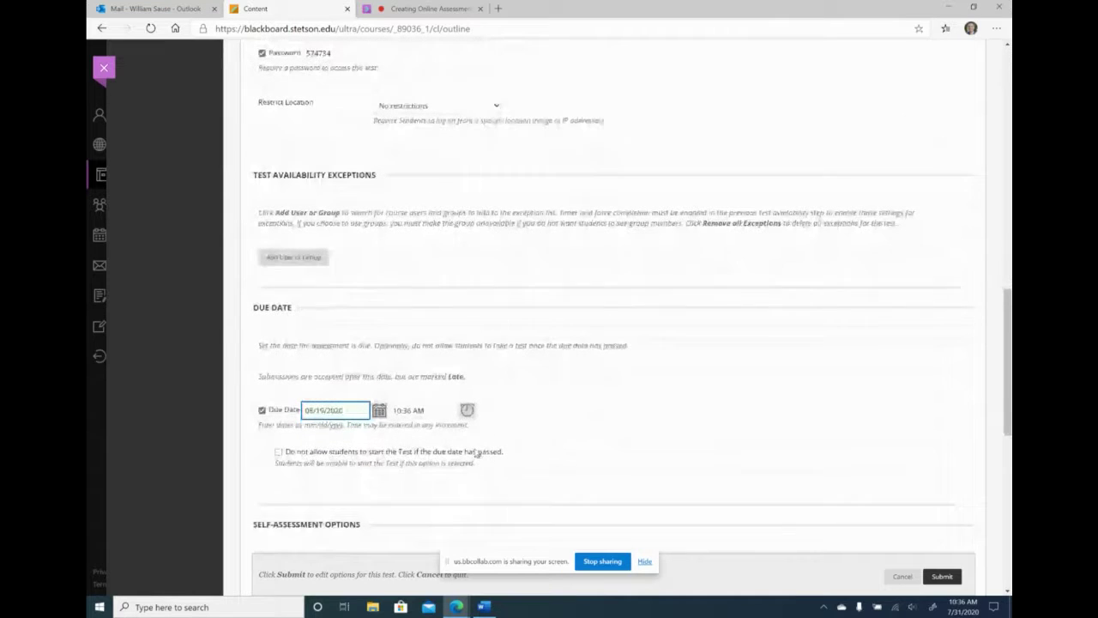
{"action": "left_click", "coordinate": [467, 405]}
{"action": "left_click", "coordinate": [477, 382]}
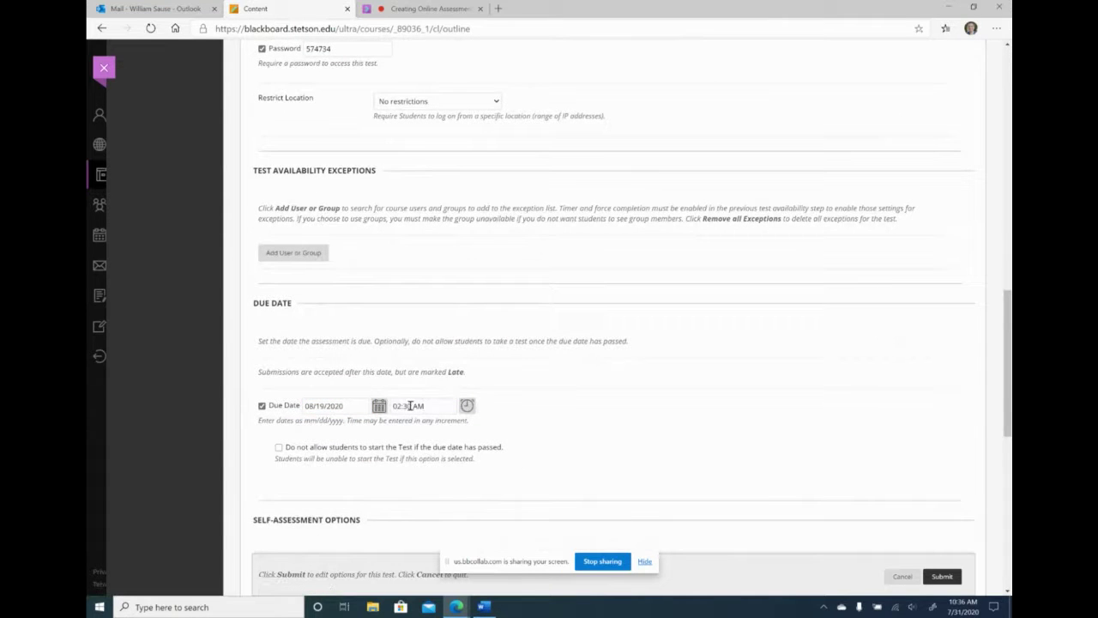
{"action": "key", "text": "BackSpace"}
{"action": "type", "text": "2"}
{"action": "left_click", "coordinate": [436, 408]}
Step: Enable 'Do not allow students to start the Test if the due date has passed'
{"action": "left_click", "coordinate": [279, 448]}
{"action": "left_click", "coordinate": [279, 448]}
{"action": "left_click", "coordinate": [279, 448]}
Step: Scroll to Show Test Results and Feedback and open the first rule's WHEN choices
{"action": "scroll", "coordinate": [326, 468], "scroll_direction": "down", "scroll_amount": 5}
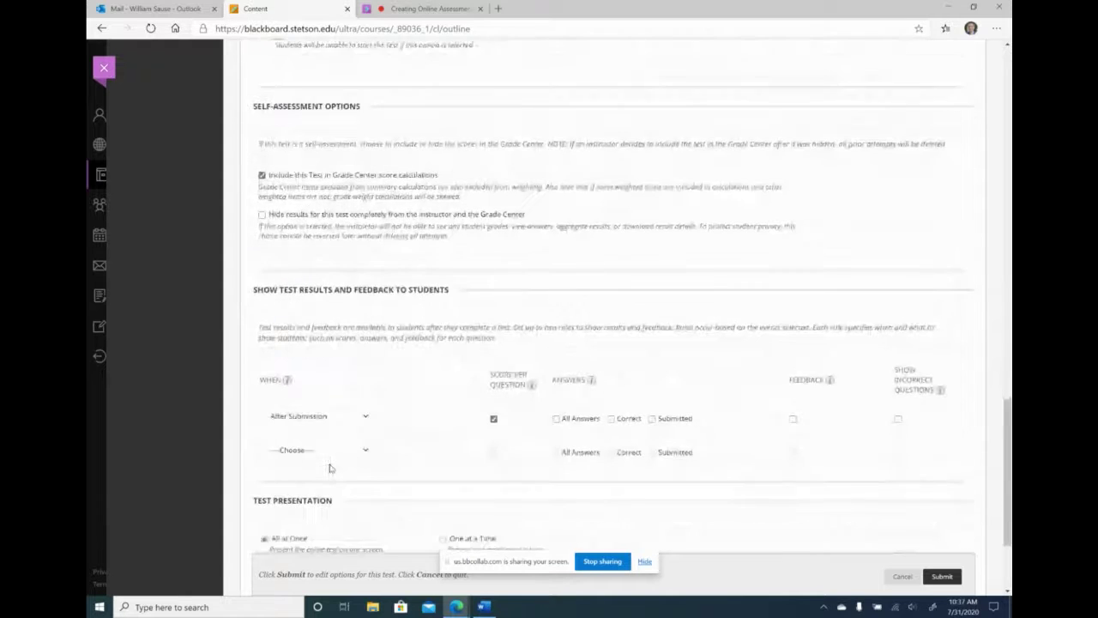
{"action": "scroll", "coordinate": [330, 467], "scroll_direction": "down", "scroll_amount": 1}
{"action": "scroll", "coordinate": [526, 239], "scroll_direction": "up", "scroll_amount": 5}
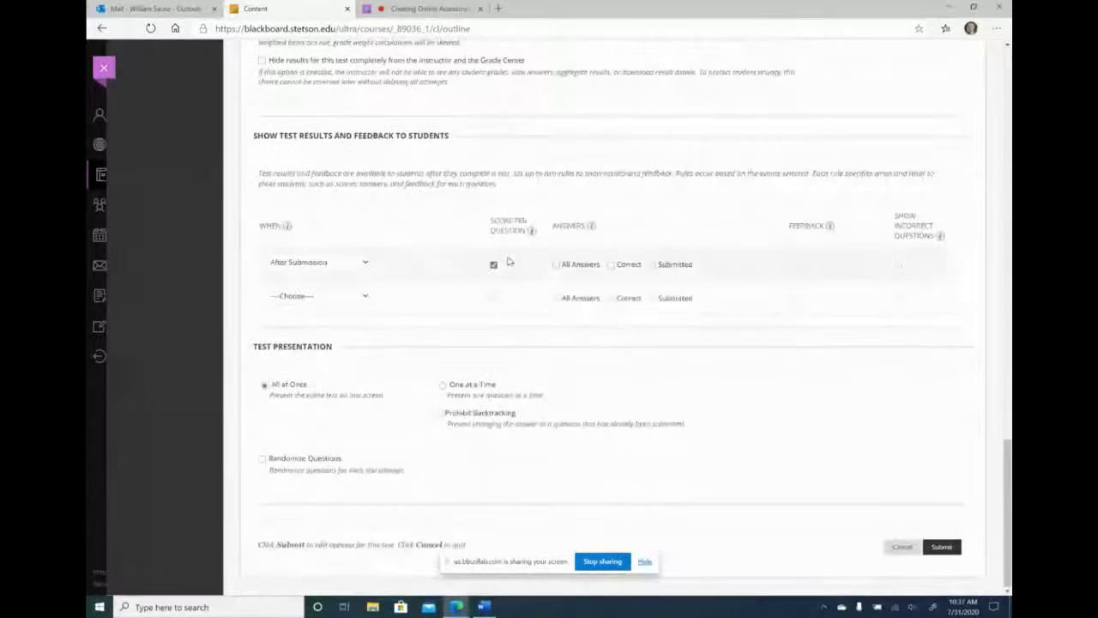
{"action": "scroll", "coordinate": [357, 308], "scroll_direction": "down", "scroll_amount": 3}
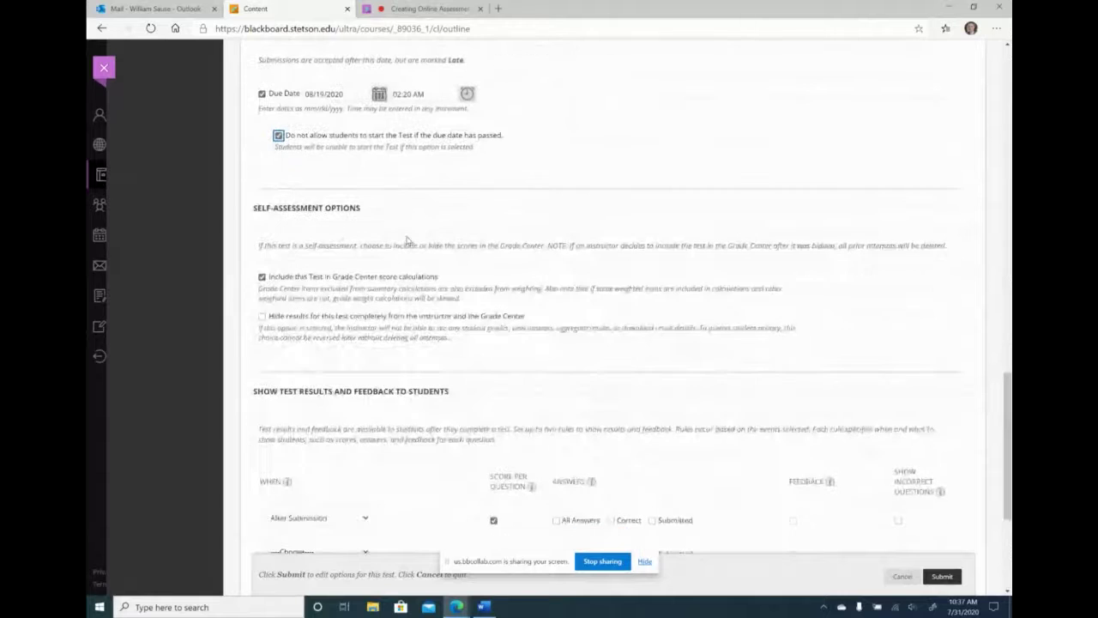
{"action": "scroll", "coordinate": [343, 274], "scroll_direction": "down", "scroll_amount": 2}
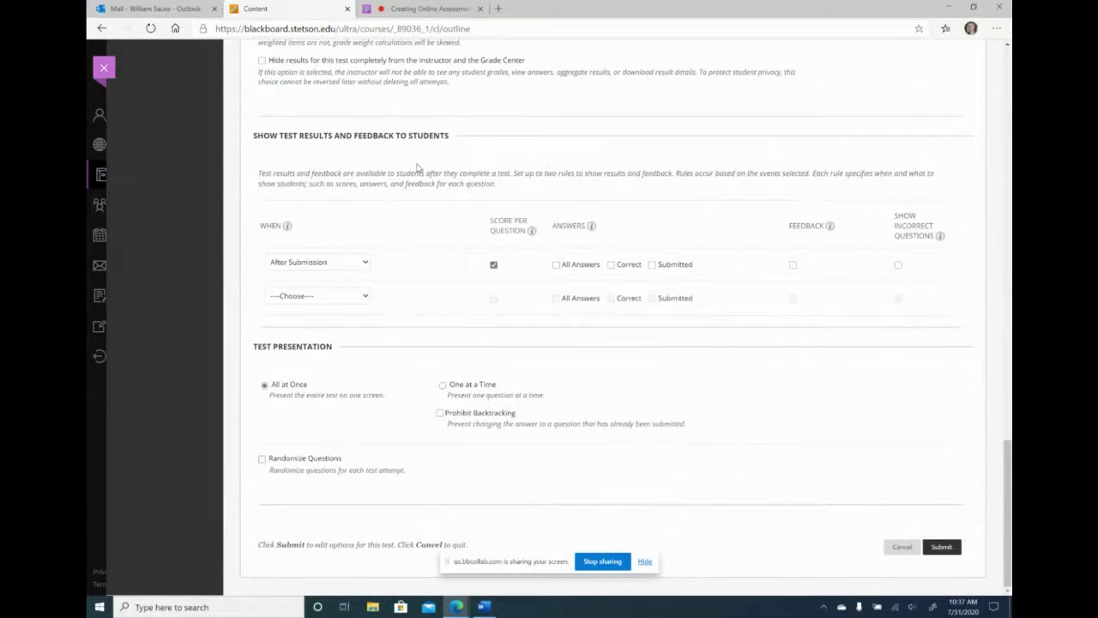
{"action": "left_click", "coordinate": [364, 267]}
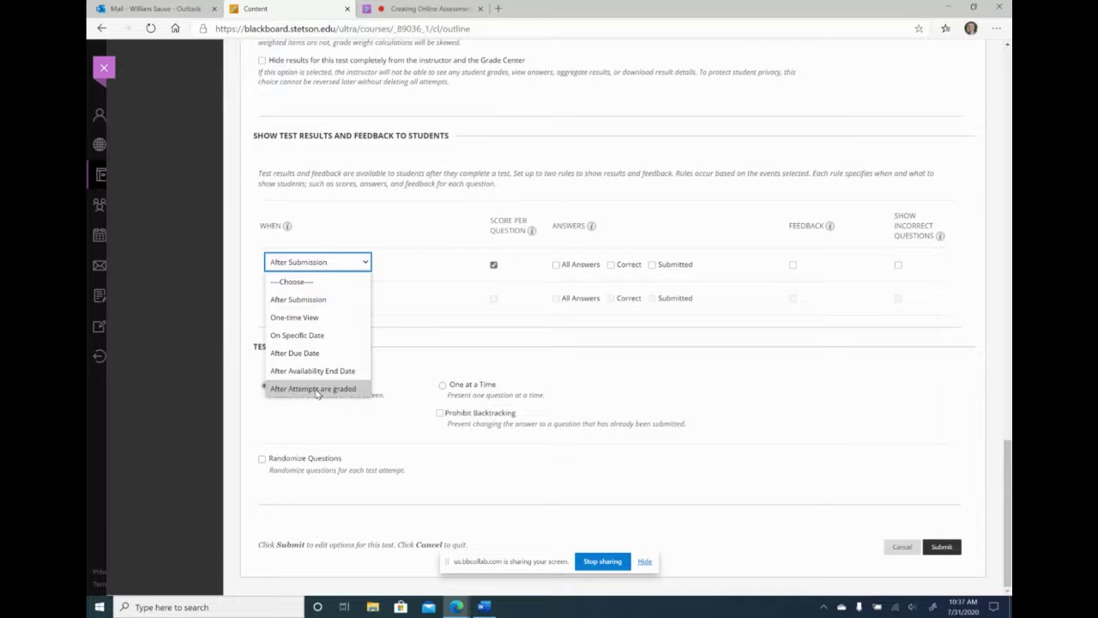
Step: Set the first rule to 'After Attempts are graded' showing Submitted, Feedback and Show Incorrect Questions
{"action": "left_click", "coordinate": [316, 389]}
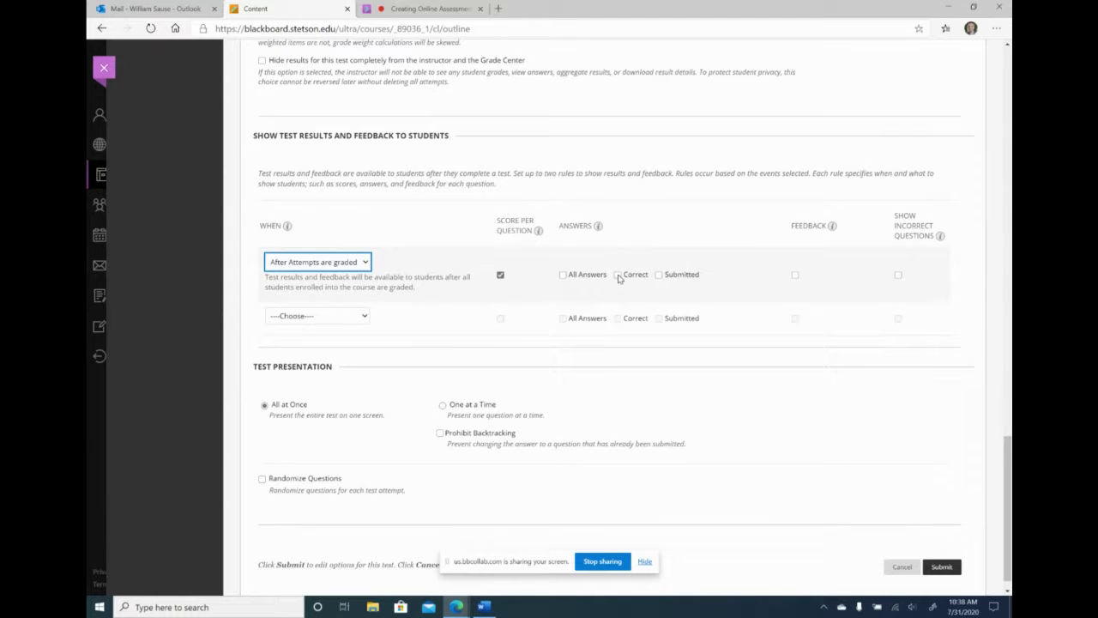
{"action": "left_click", "coordinate": [618, 275]}
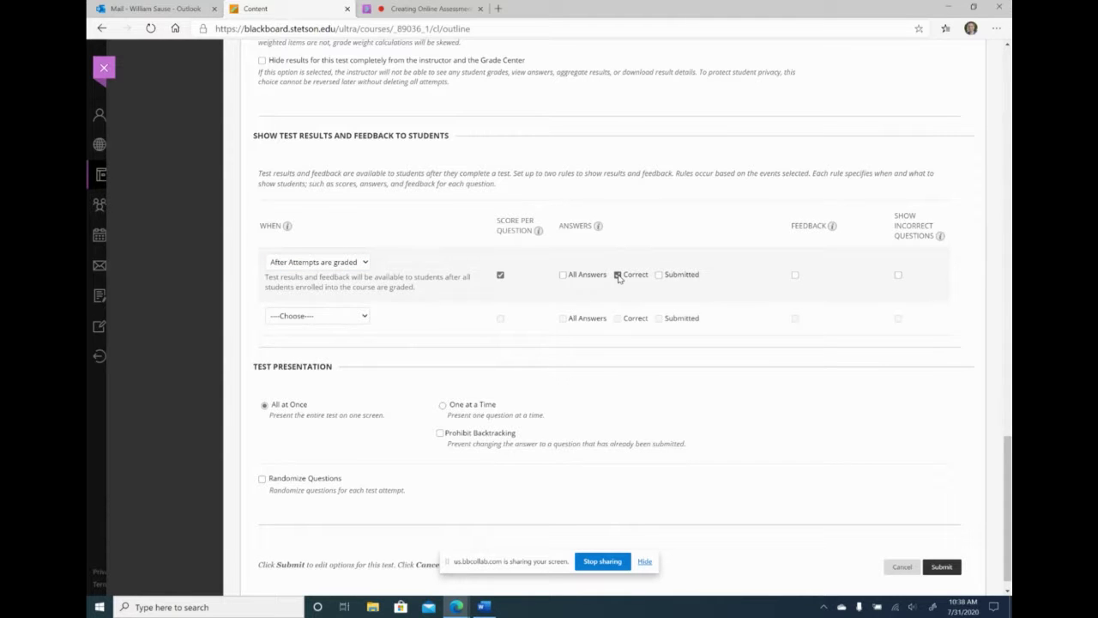
{"action": "left_click", "coordinate": [618, 275]}
{"action": "left_click", "coordinate": [659, 275]}
{"action": "left_click", "coordinate": [795, 275]}
{"action": "mouse_move", "coordinate": [914, 235]}
{"action": "left_click", "coordinate": [898, 275]}
Step: Keep Test Presentation on All at Once rather than One at a Time
{"action": "scroll", "coordinate": [416, 378], "scroll_direction": "down", "scroll_amount": 1}
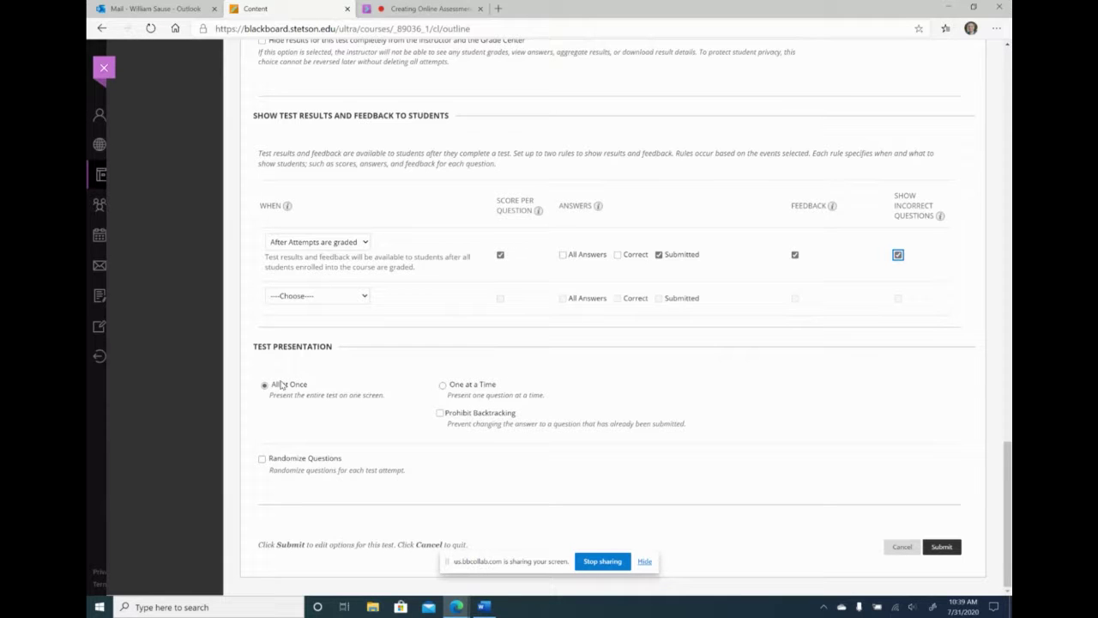
{"action": "left_click", "coordinate": [442, 385]}
{"action": "left_click", "coordinate": [292, 386]}
Step: Review the presentation setting and highlight the test's access password field
{"action": "left_click", "coordinate": [278, 389]}
{"action": "left_click", "coordinate": [286, 394]}
{"action": "left_click", "coordinate": [292, 385]}
{"action": "scroll", "coordinate": [720, 466], "scroll_direction": "up", "scroll_amount": 4}
{"action": "scroll", "coordinate": [721, 465], "scroll_direction": "up", "scroll_amount": 5}
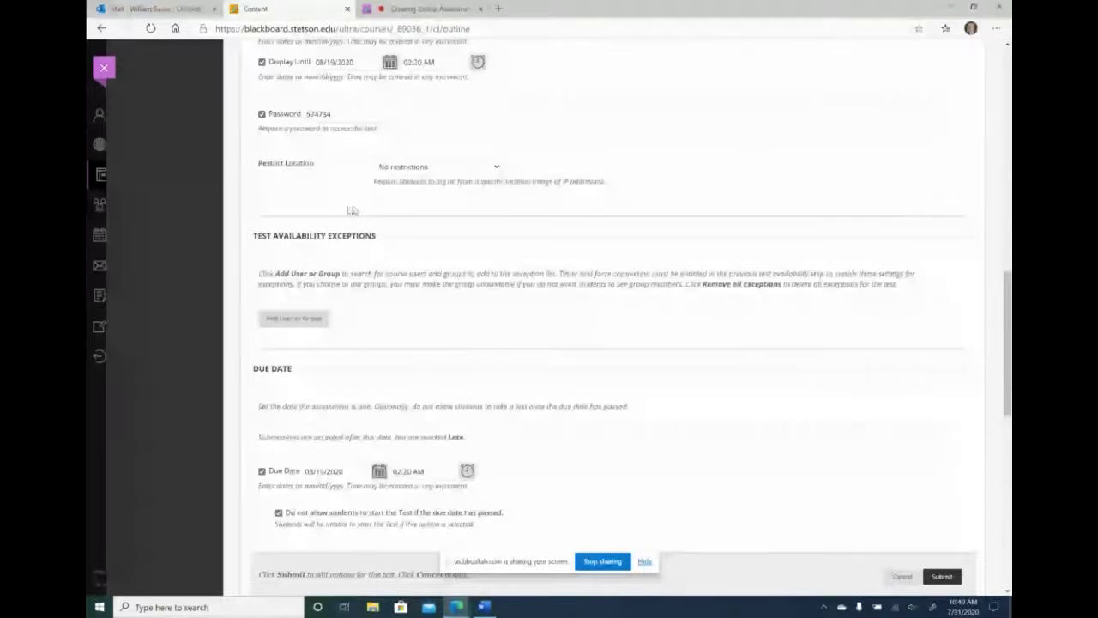
{"action": "double_click", "coordinate": [348, 213]}
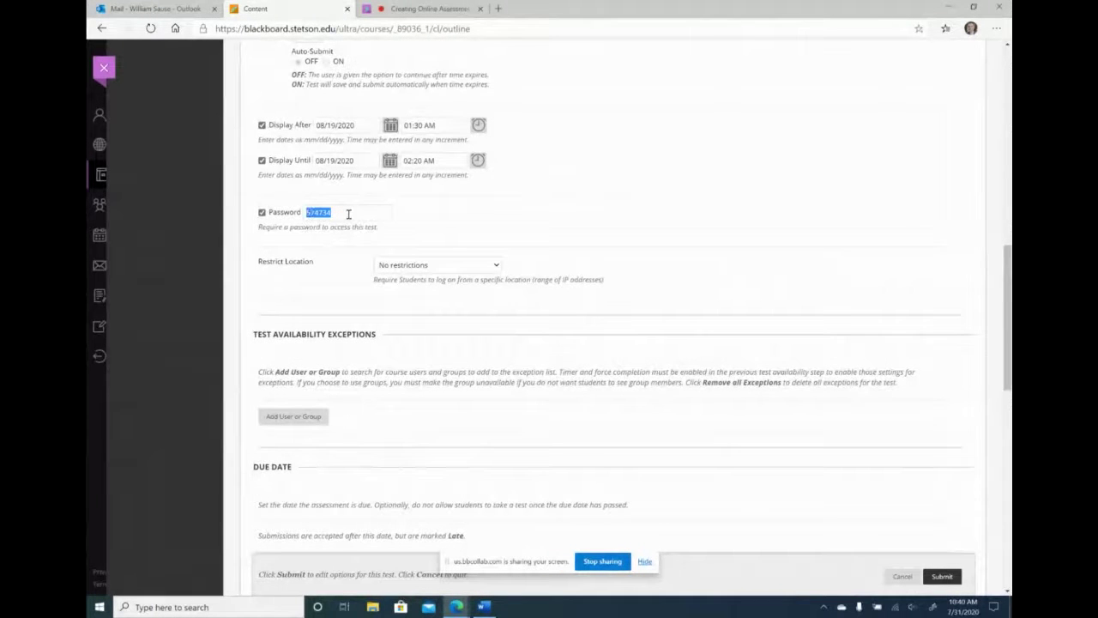
{"action": "left_click", "coordinate": [584, 255]}
Step: Submit the edited Ch 1 Lecture 1 test options
{"action": "scroll", "coordinate": [863, 481], "scroll_direction": "down", "scroll_amount": 3}
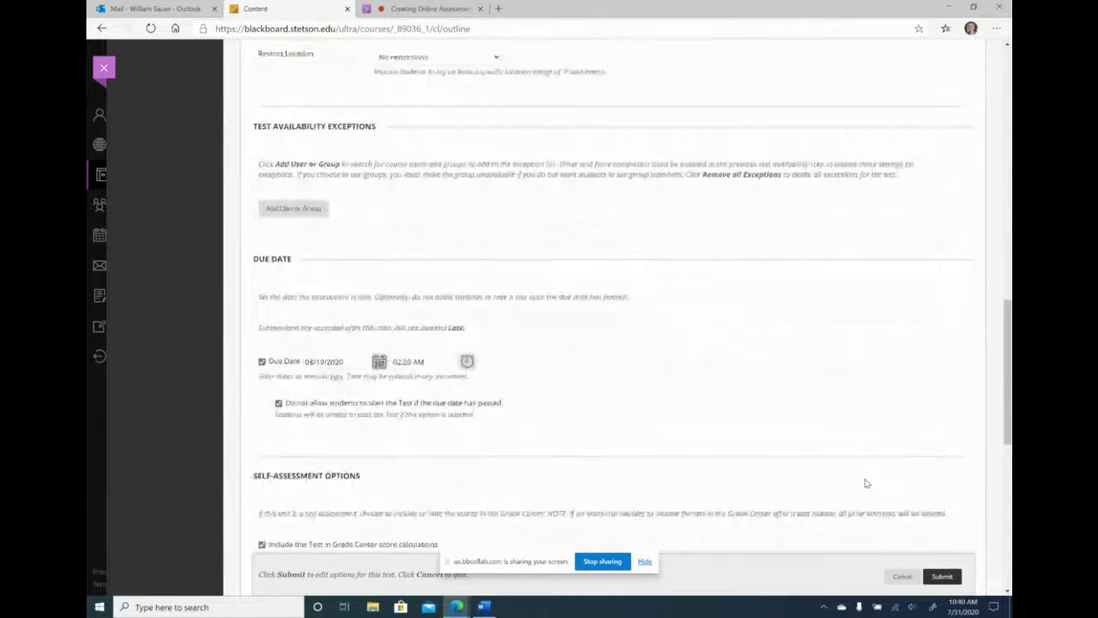
{"action": "scroll", "coordinate": [866, 483], "scroll_direction": "down", "scroll_amount": 5}
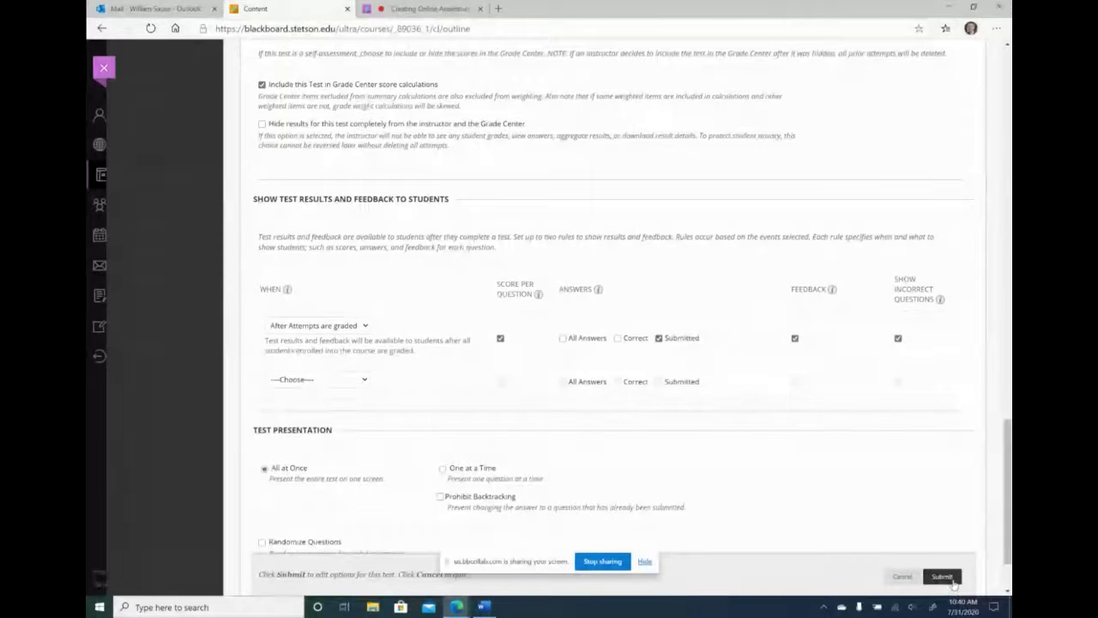
{"action": "left_click", "coordinate": [951, 579]}
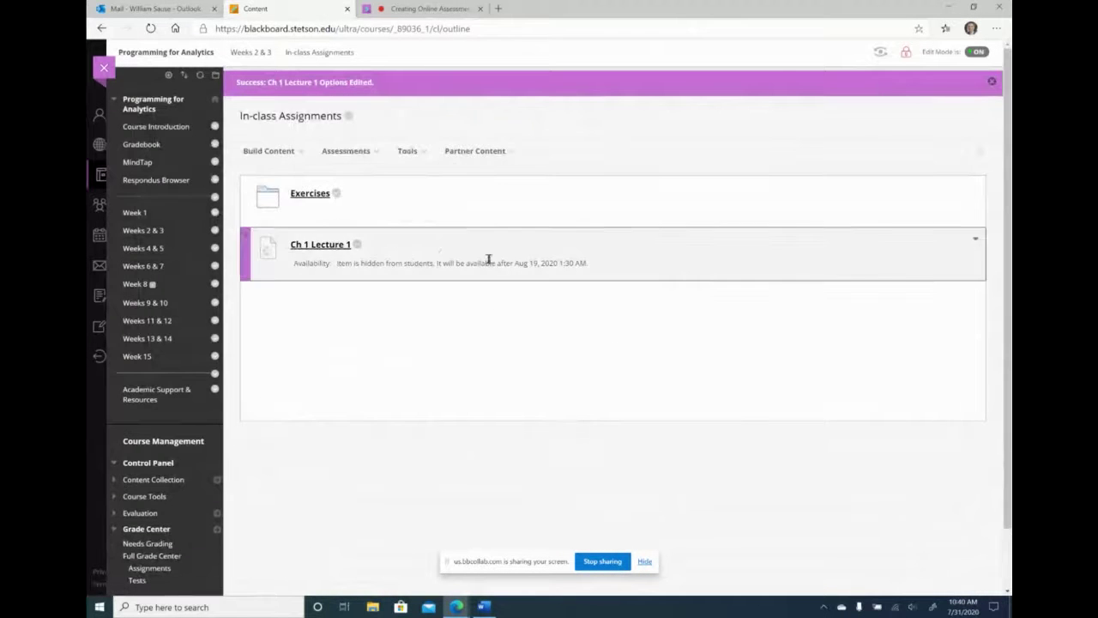
{"action": "left_click", "coordinate": [268, 154]}
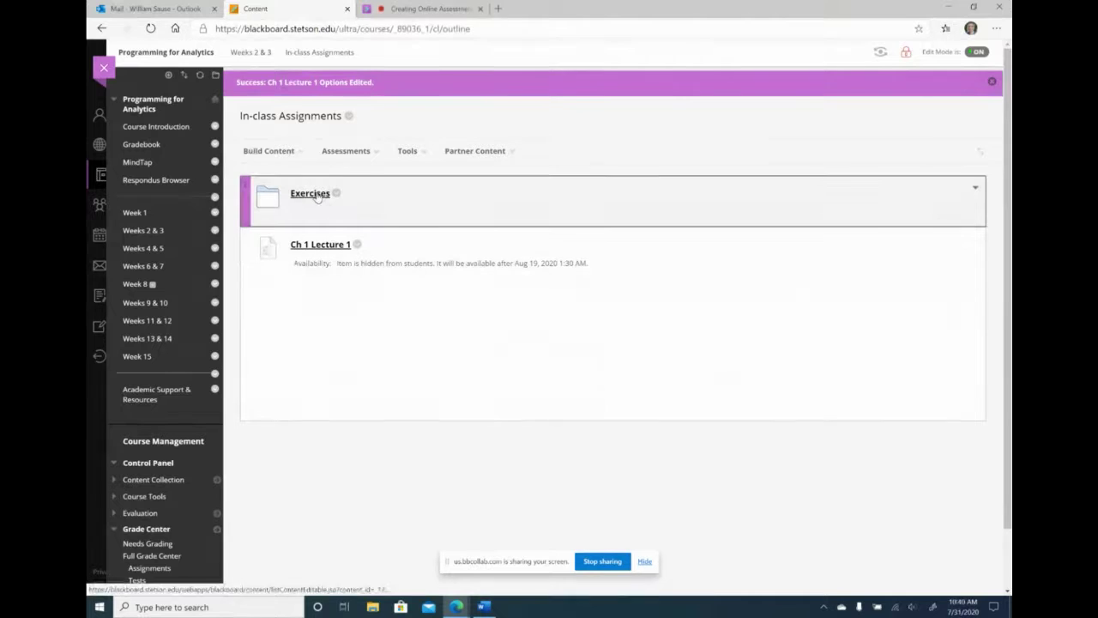
{"action": "left_click", "coordinate": [314, 194]}
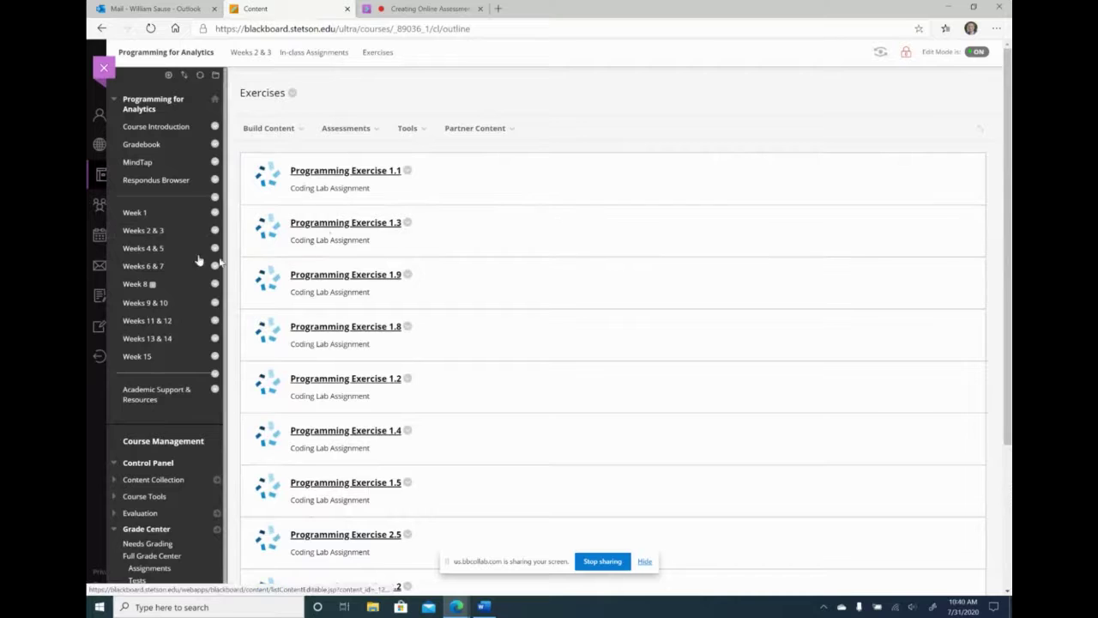
{"action": "scroll", "coordinate": [331, 375], "scroll_direction": "down", "scroll_amount": 2}
{"action": "scroll", "coordinate": [392, 515], "scroll_direction": "up", "scroll_amount": 2}
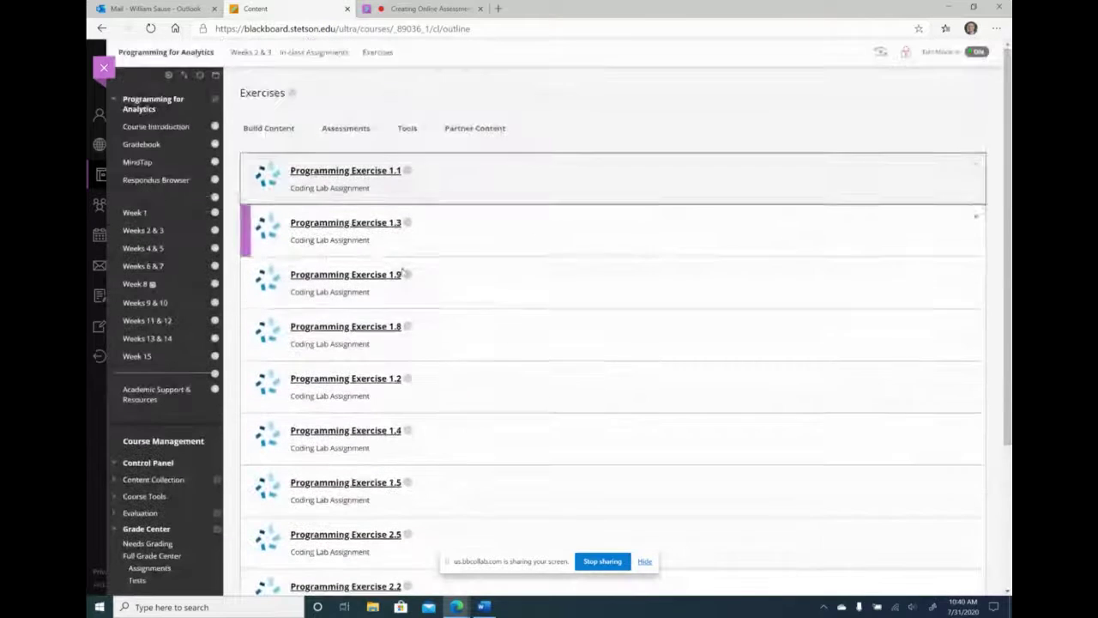
{"action": "left_click", "coordinate": [136, 234]}
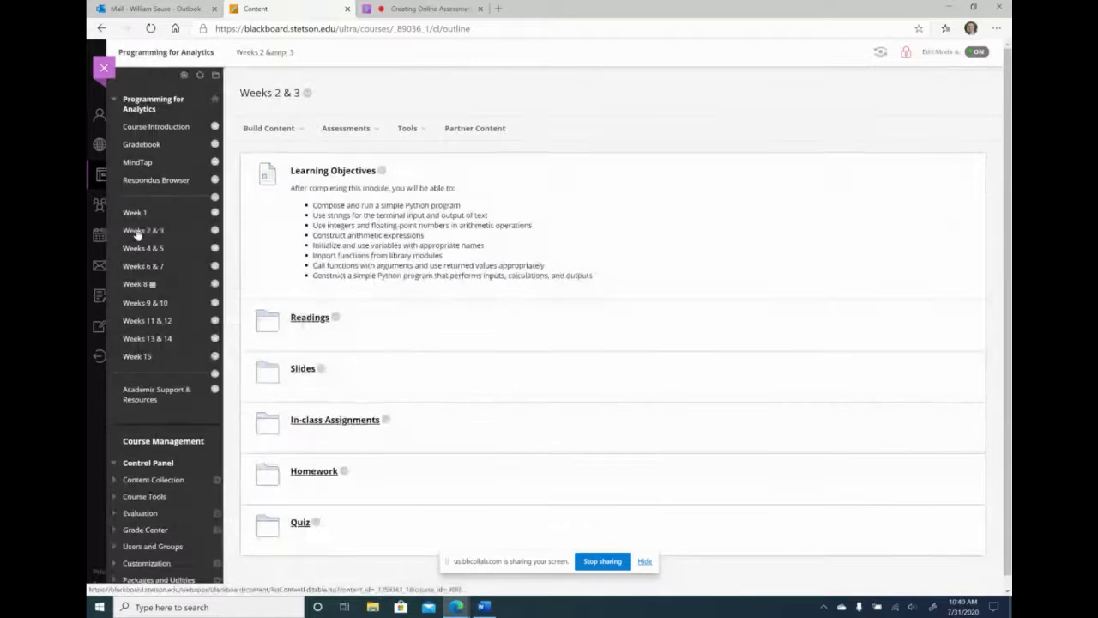
{"action": "left_click", "coordinate": [310, 422]}
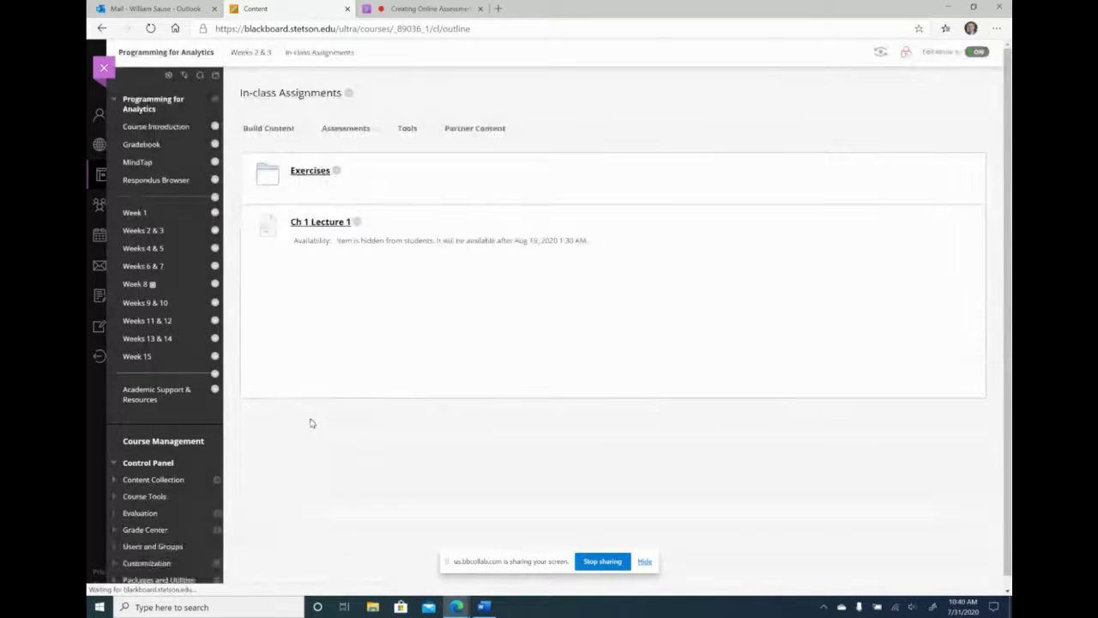
Step: Begin a preview of Ch 1 Lecture 1 and enter its access password, revealing it to check
{"action": "left_click", "coordinate": [322, 223]}
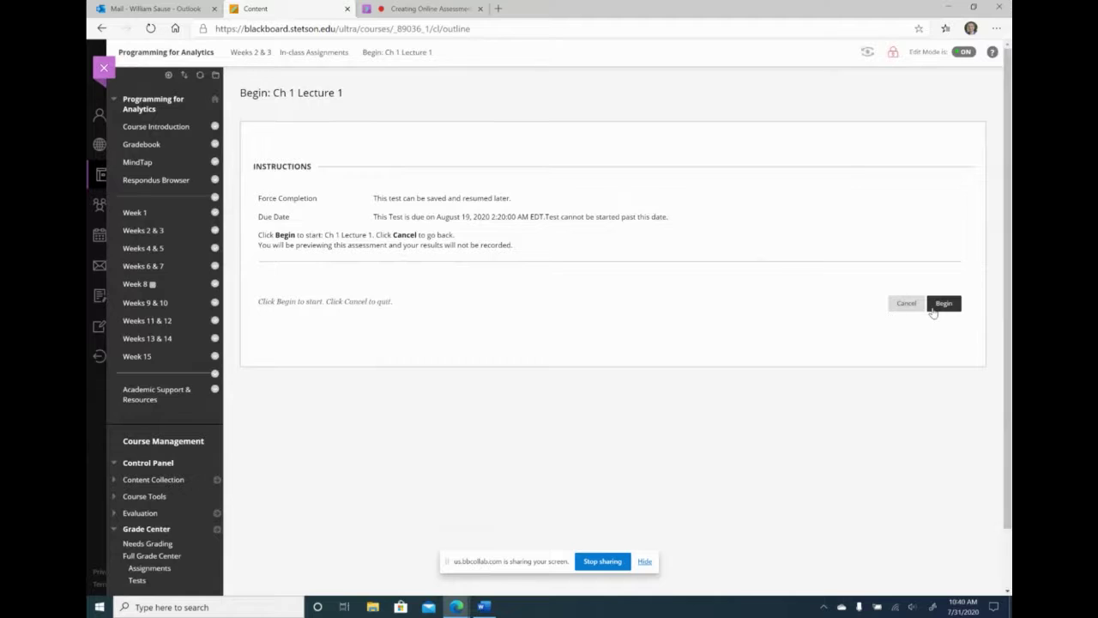
{"action": "left_click", "coordinate": [942, 304]}
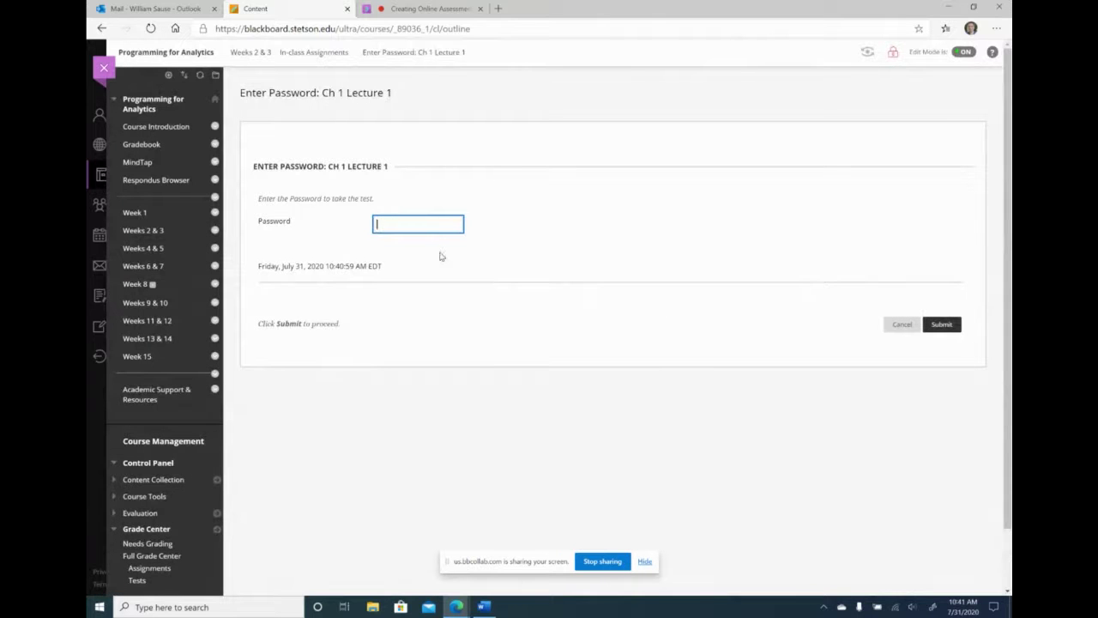
{"action": "type", "text": "••••••"}
{"action": "left_click", "coordinate": [455, 225]}
{"action": "left_click", "coordinate": [415, 223]}
Step: Submit the password to enter the test, declining the browser's offer to save it
{"action": "left_click", "coordinate": [947, 326]}
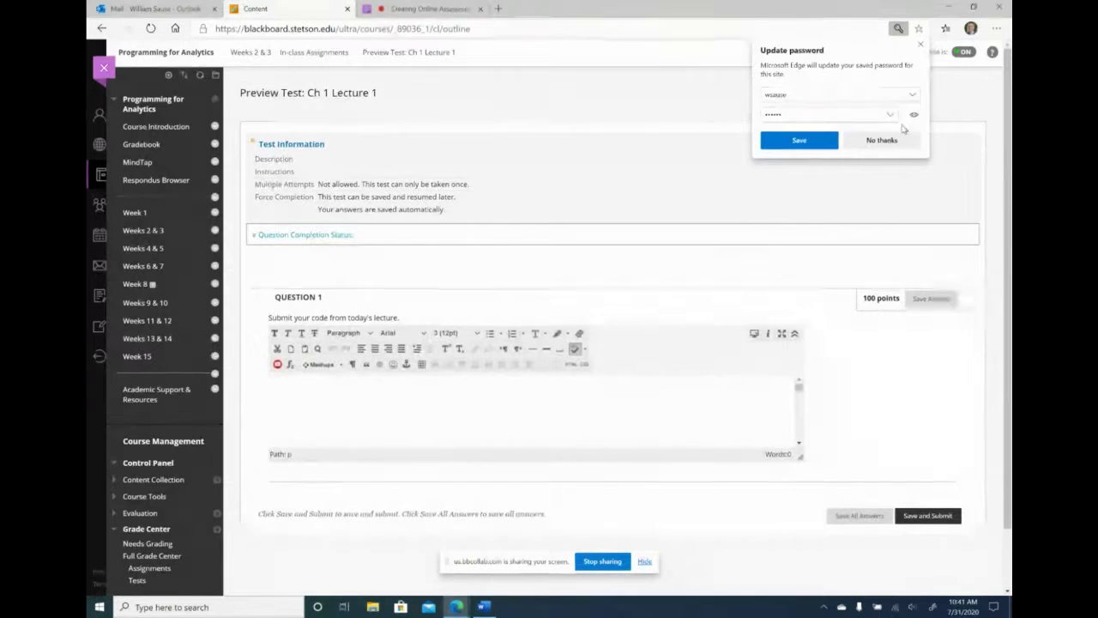
{"action": "left_click", "coordinate": [892, 140]}
{"action": "scroll", "coordinate": [499, 255], "scroll_direction": "down", "scroll_amount": 2}
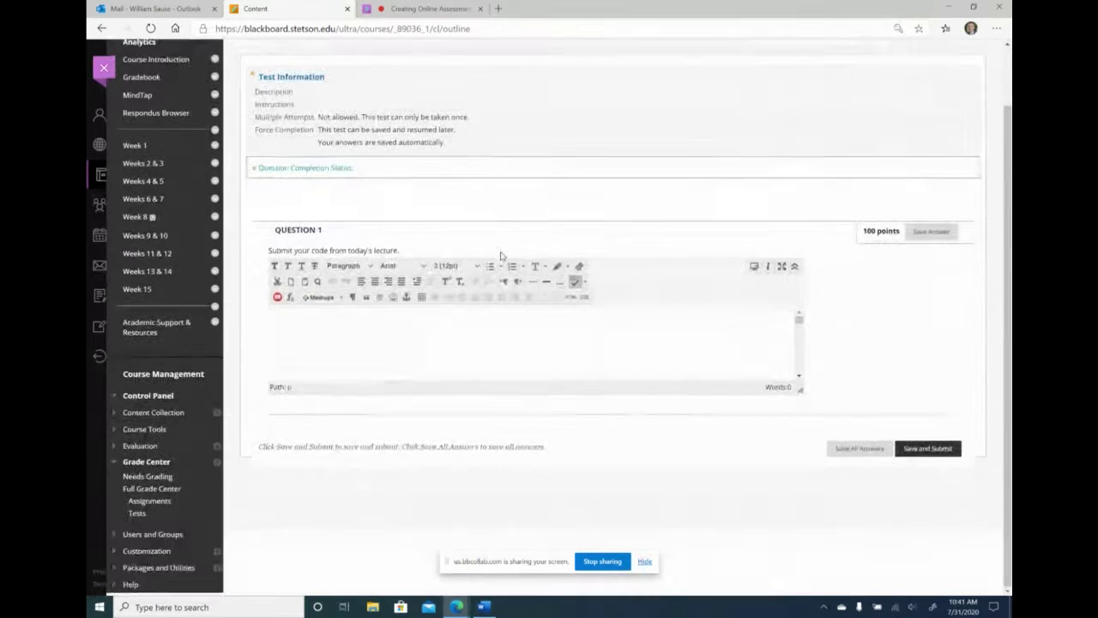
{"action": "left_click", "coordinate": [365, 326]}
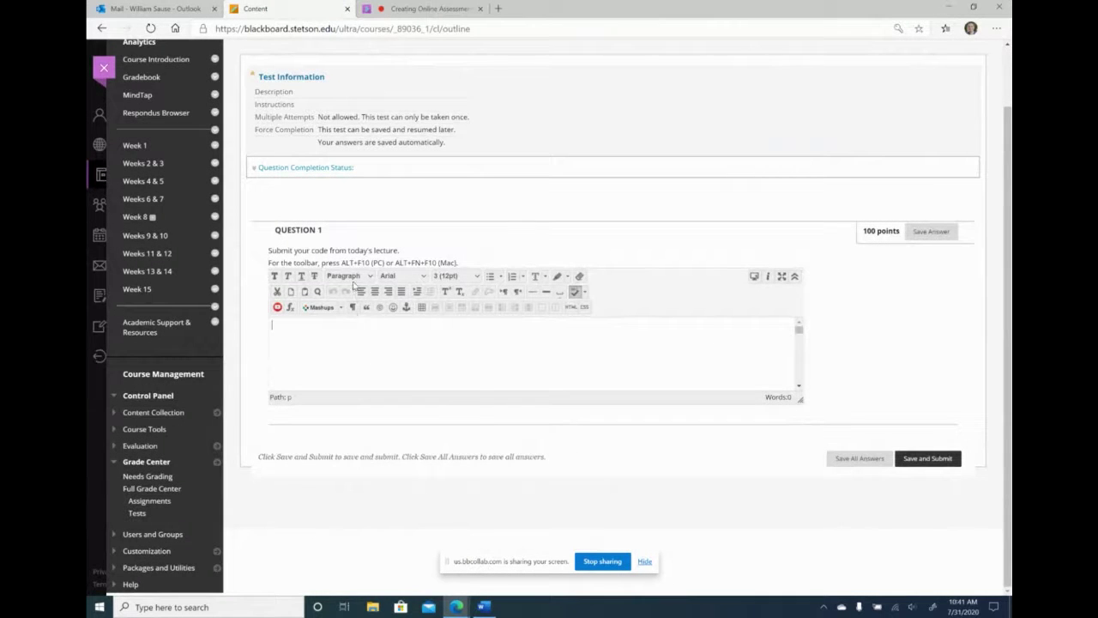
Step: Submit the blank preview attempt, confirm through the results, and go to the Full Grade Center
{"action": "left_click", "coordinate": [917, 460]}
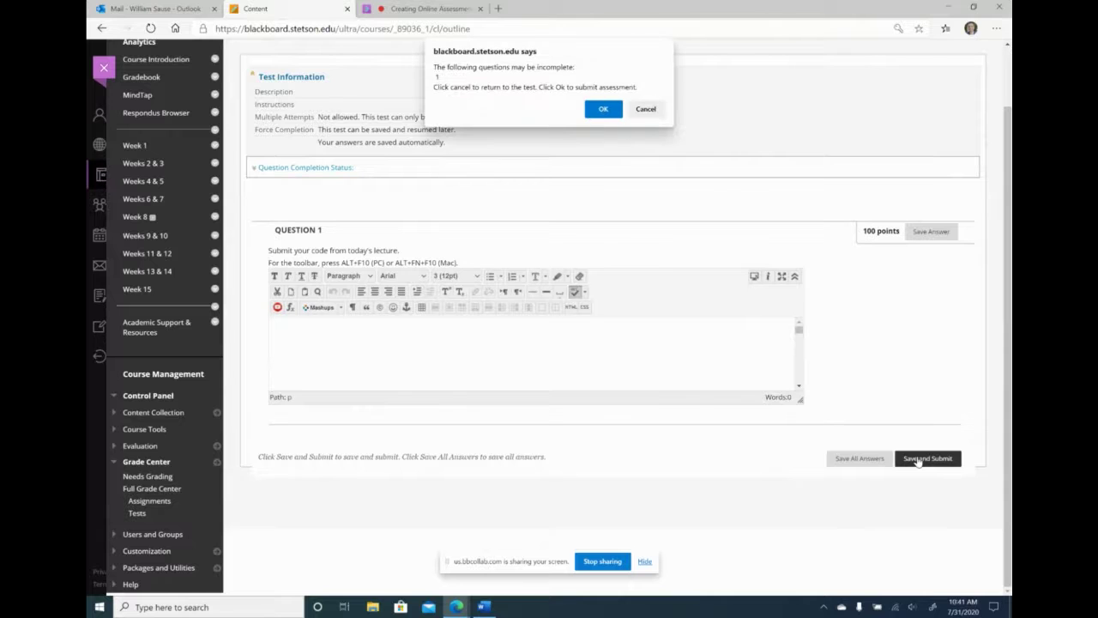
{"action": "left_click", "coordinate": [614, 114]}
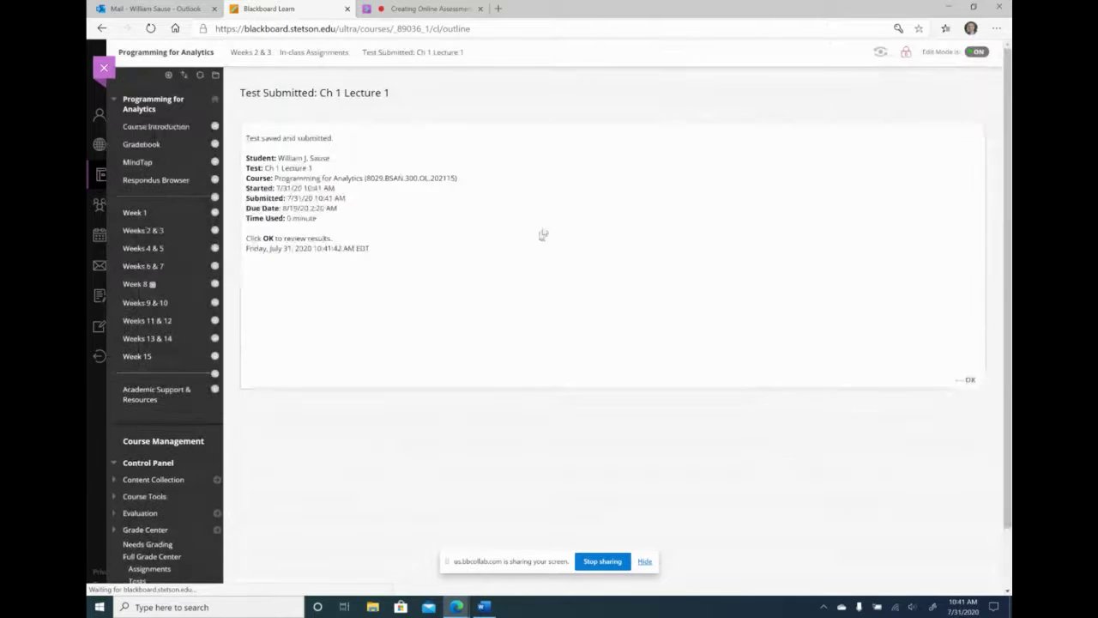
{"action": "left_click", "coordinate": [967, 380]}
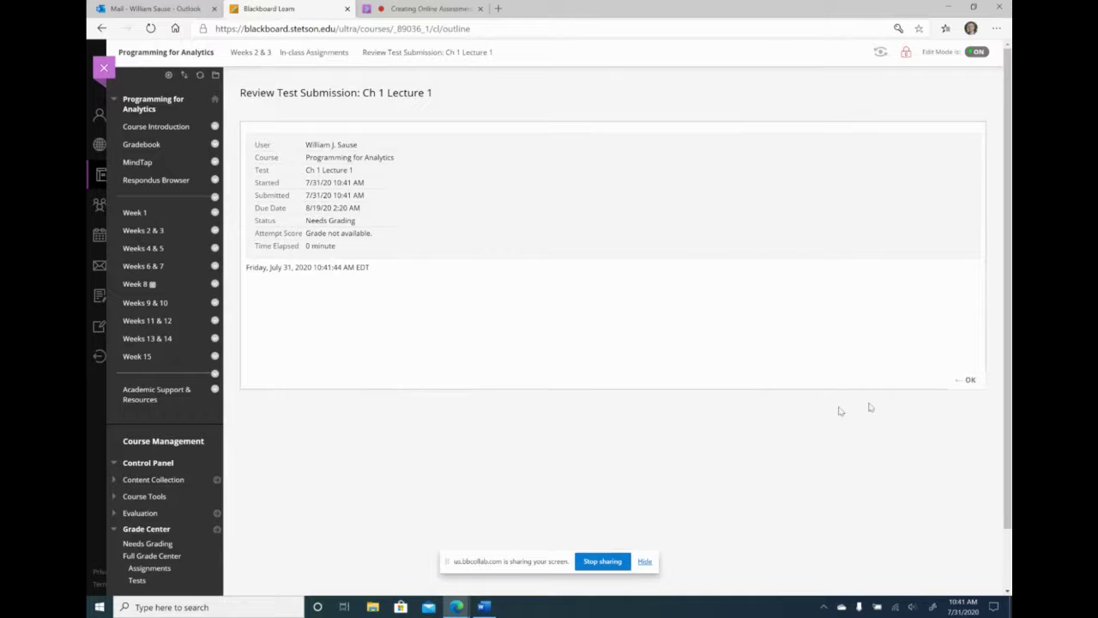
{"action": "left_click", "coordinate": [968, 382]}
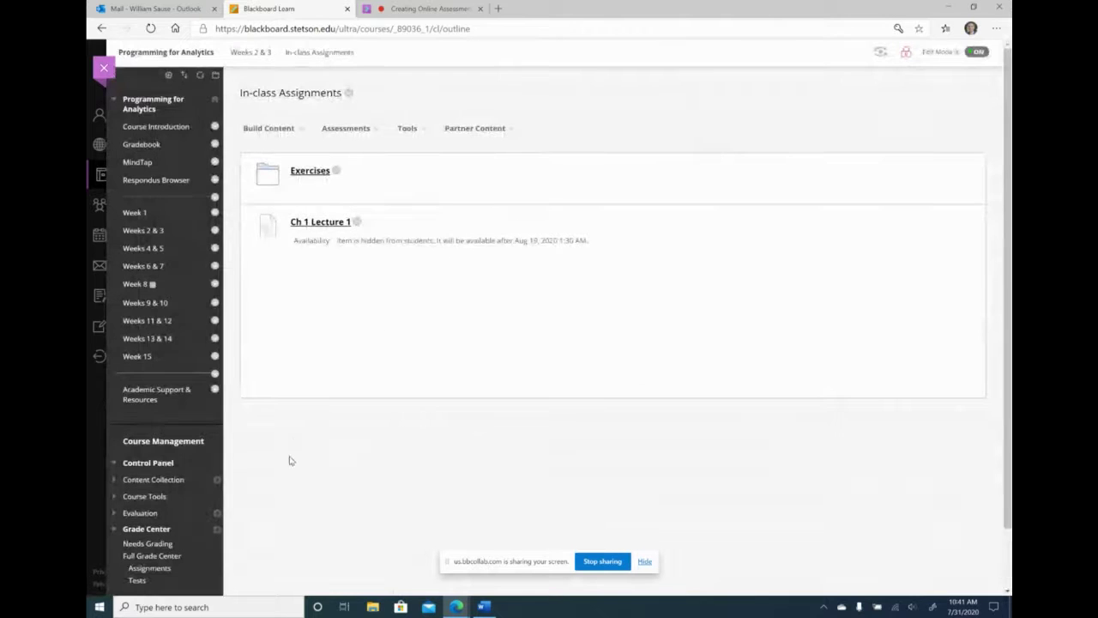
{"action": "scroll", "coordinate": [287, 460], "scroll_direction": "down", "scroll_amount": 1}
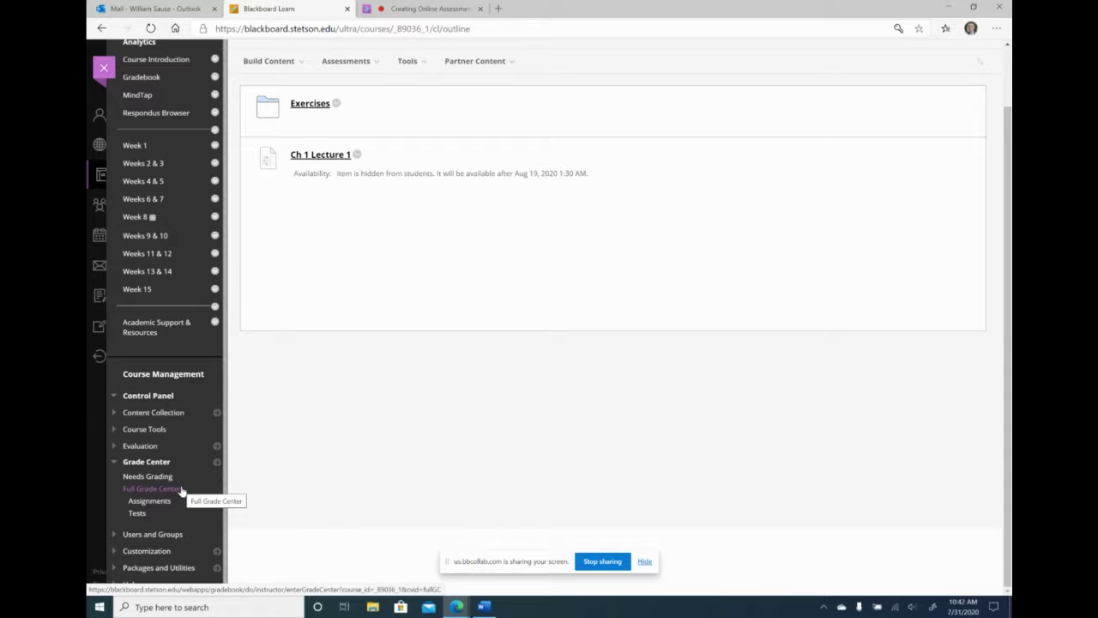
{"action": "left_click", "coordinate": [176, 489]}
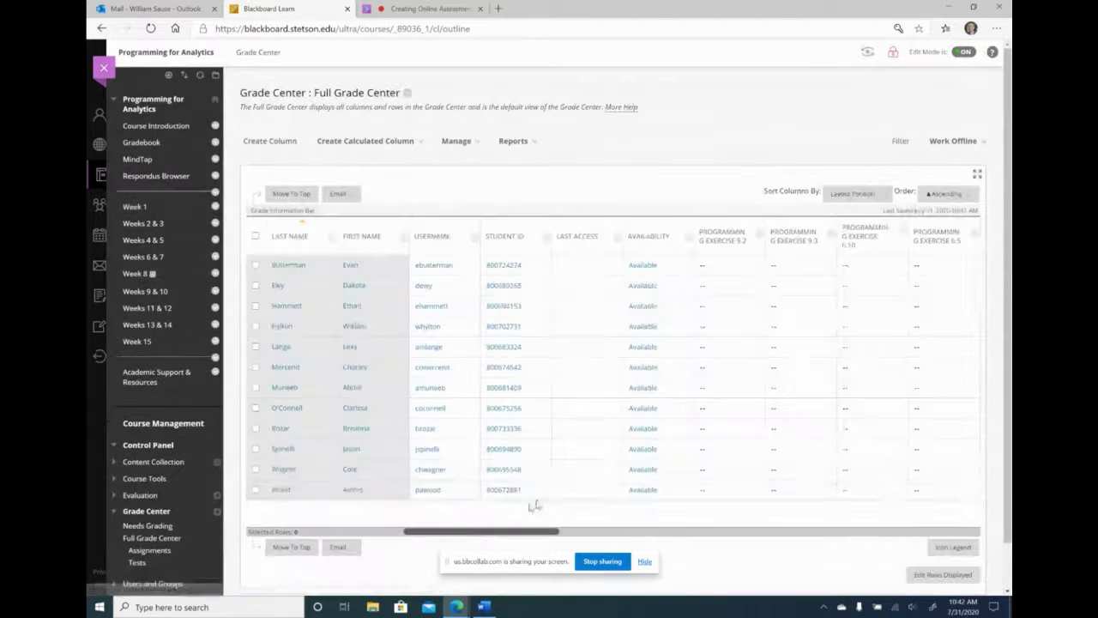
Step: Scroll the grade table right until the CH 1 LECTURE 1 column shows
{"action": "left_click_drag", "start_coordinate": [505, 536], "coordinate": [955, 539]}
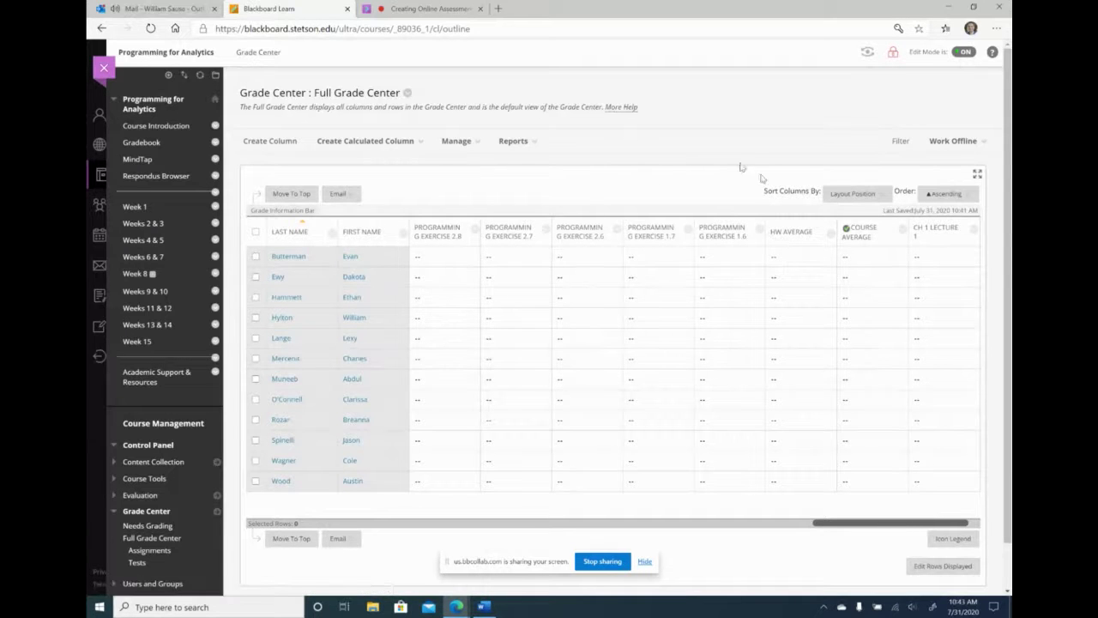
Step: Create a new test via Assessments > Test in the Weeks 2 & 3 Quiz folder
{"action": "left_click", "coordinate": [144, 225]}
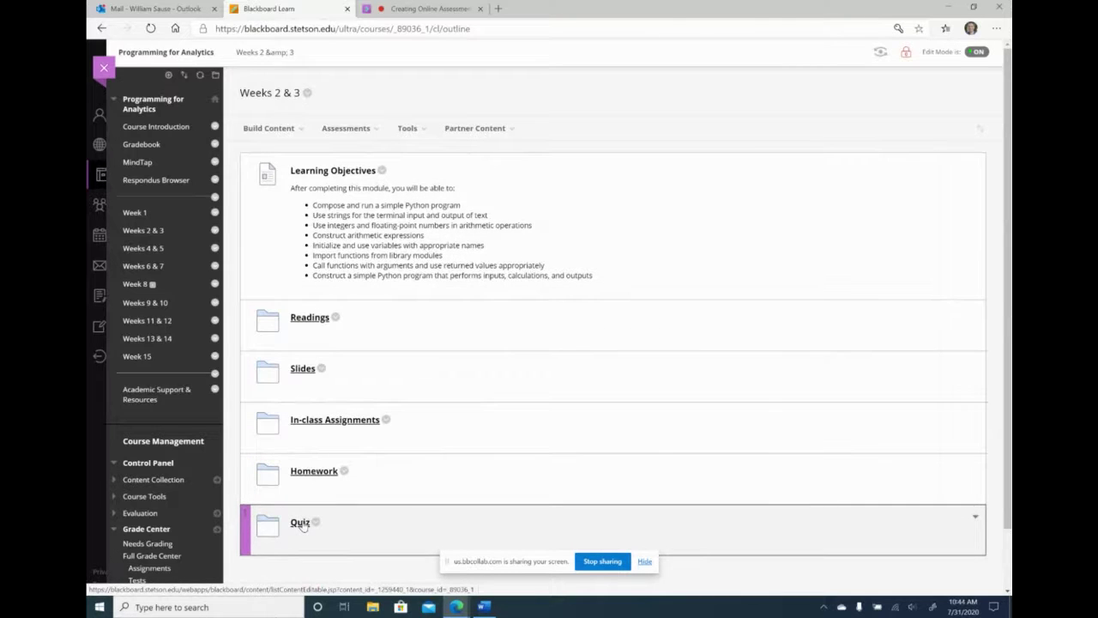
{"action": "left_click", "coordinate": [301, 523]}
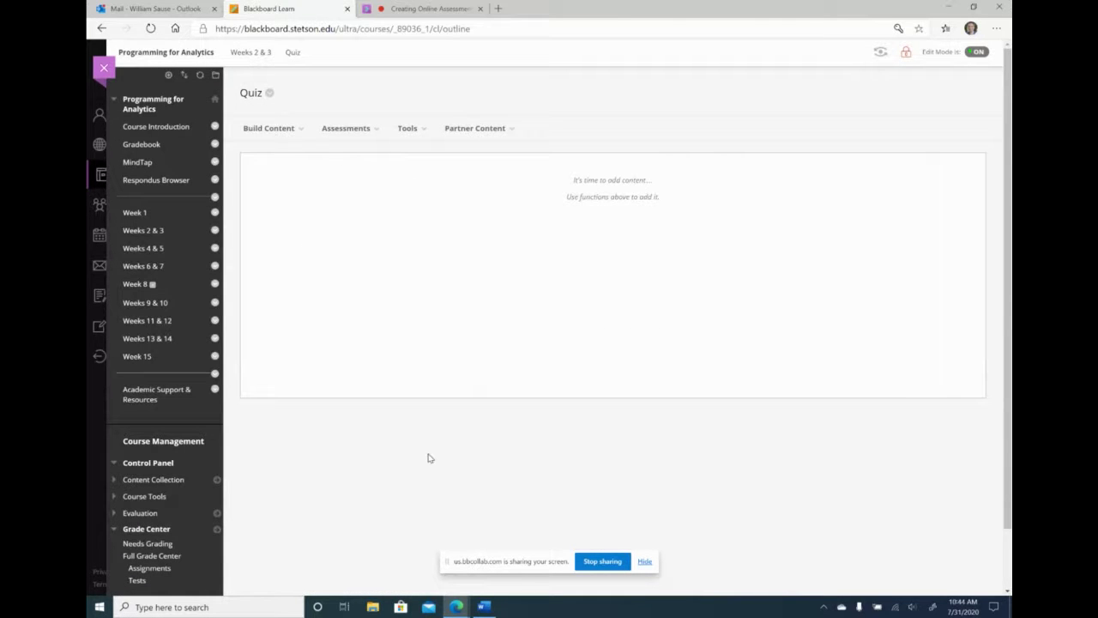
{"action": "left_click", "coordinate": [347, 130]}
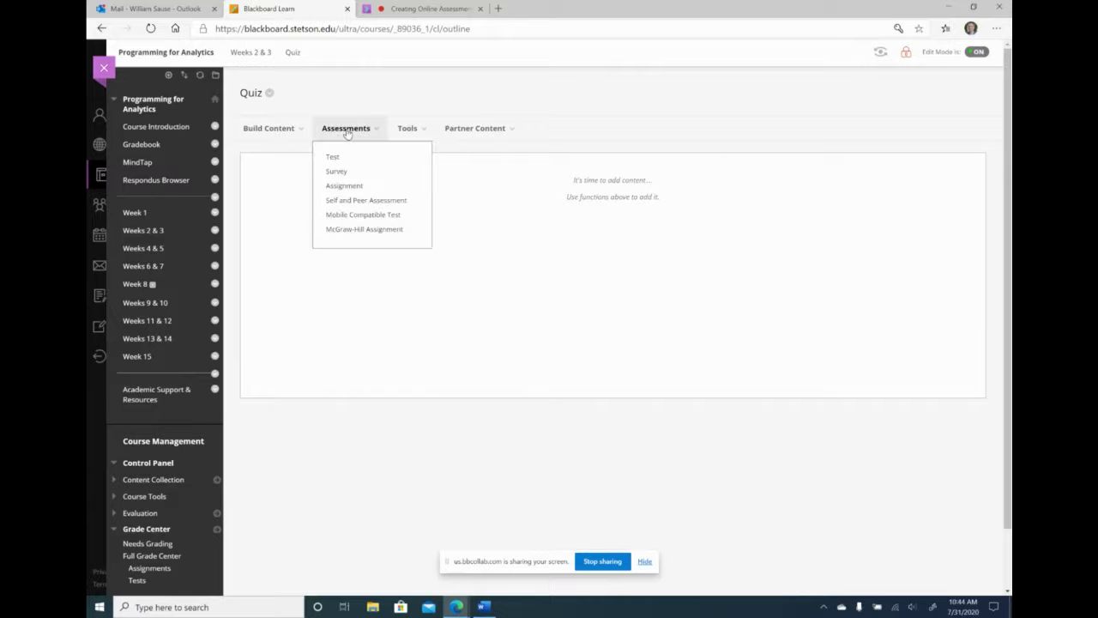
{"action": "left_click", "coordinate": [334, 156]}
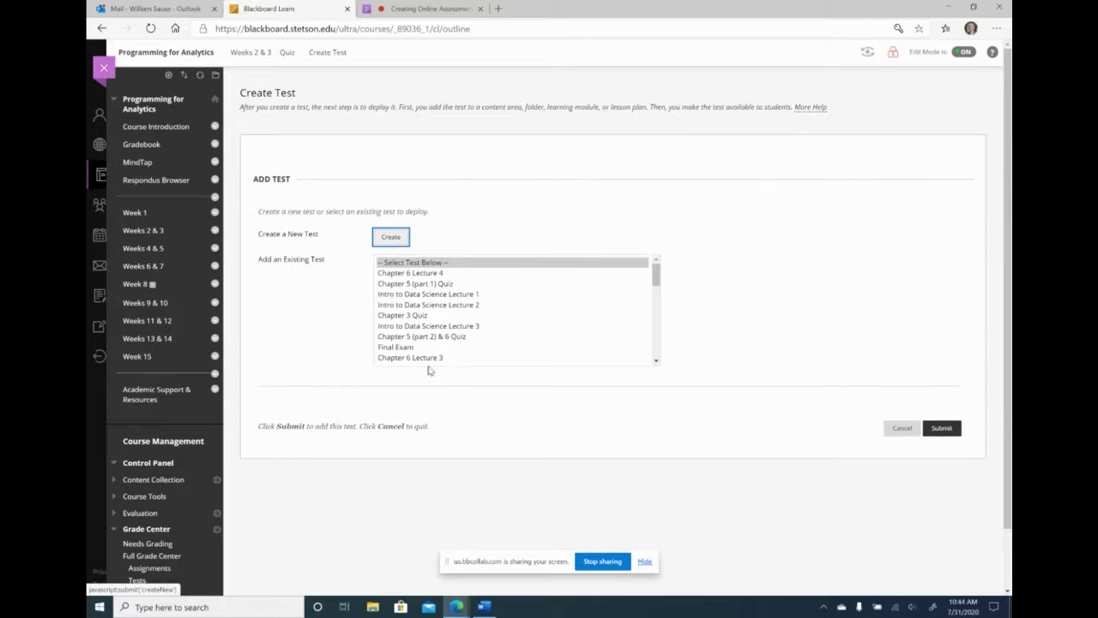
{"action": "left_click", "coordinate": [391, 237]}
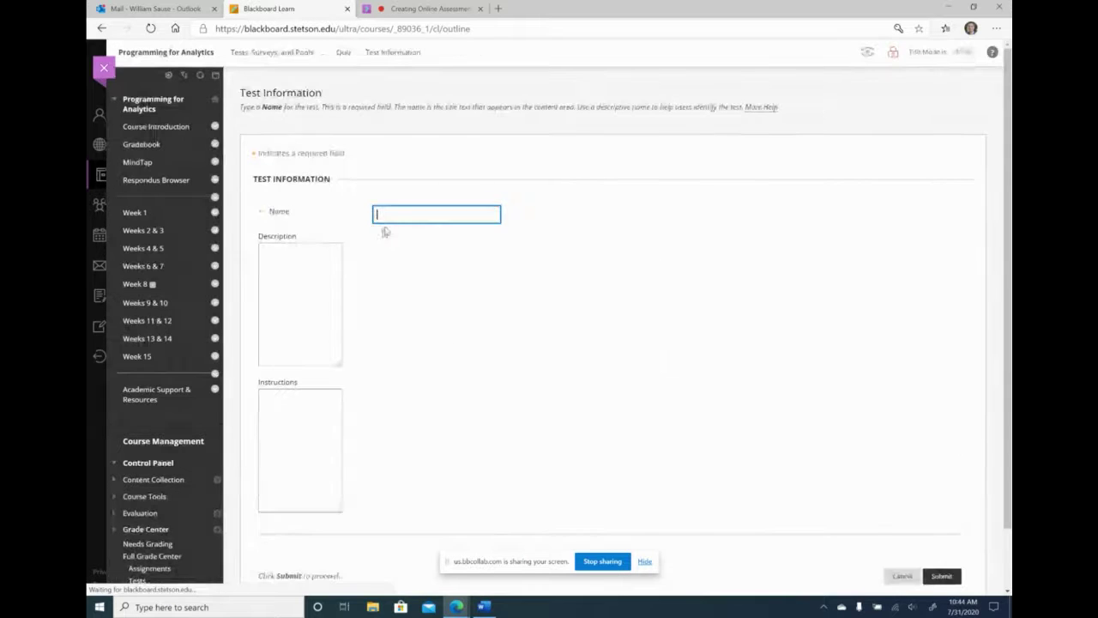
Step: Name the new test 'Quiz 1' and submit to create it
{"action": "type", "text": "Q1"}
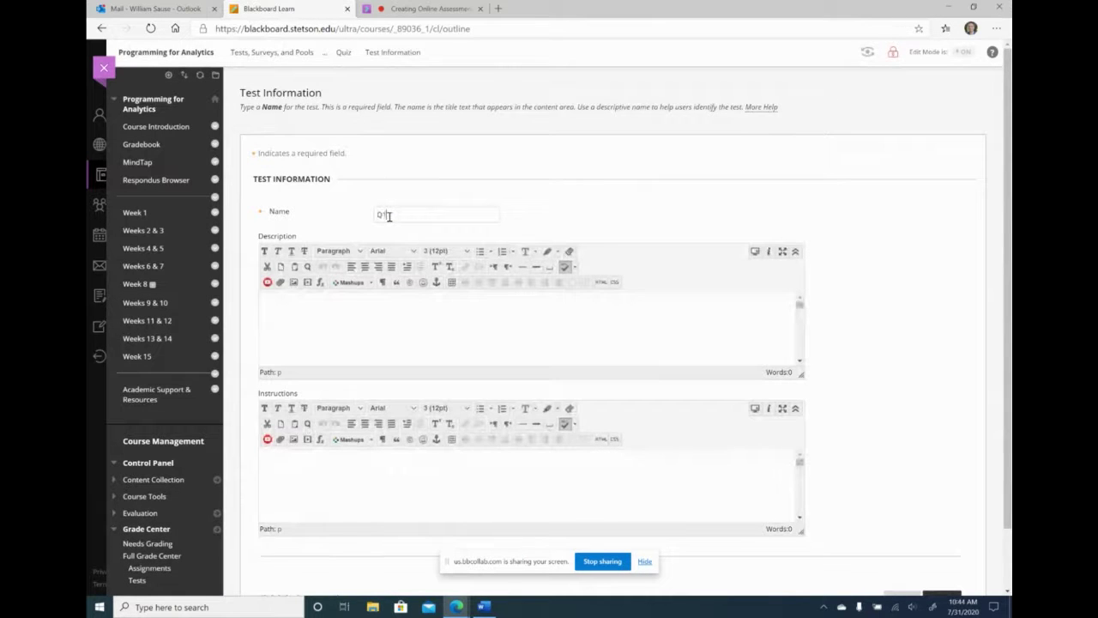
{"action": "type", "text": "uiz 1"}
{"action": "scroll", "coordinate": [927, 438], "scroll_direction": "down", "scroll_amount": 2}
{"action": "left_click", "coordinate": [941, 532]}
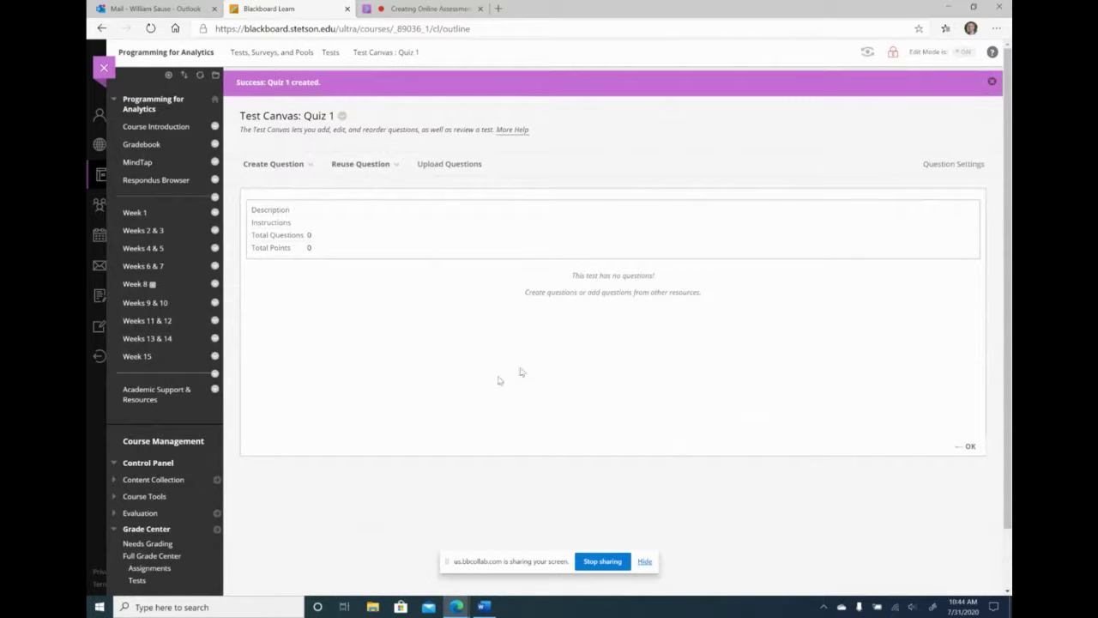
Step: Look over the question types, then bring up the Reuse Question options on Quiz 1's canvas
{"action": "left_click", "coordinate": [273, 163]}
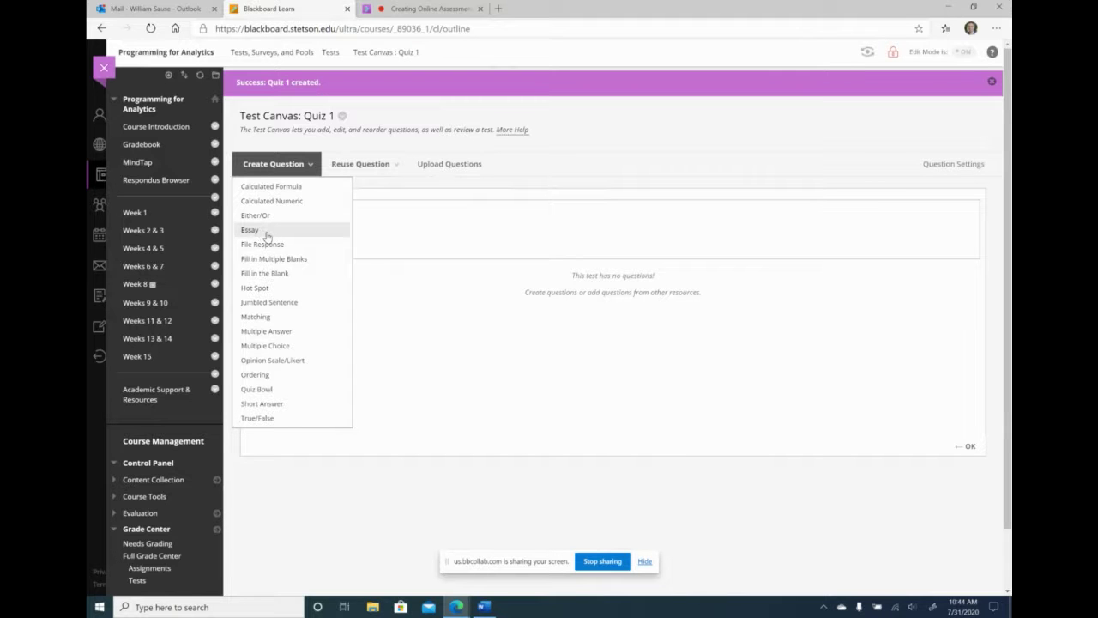
{"action": "left_click", "coordinate": [351, 163]}
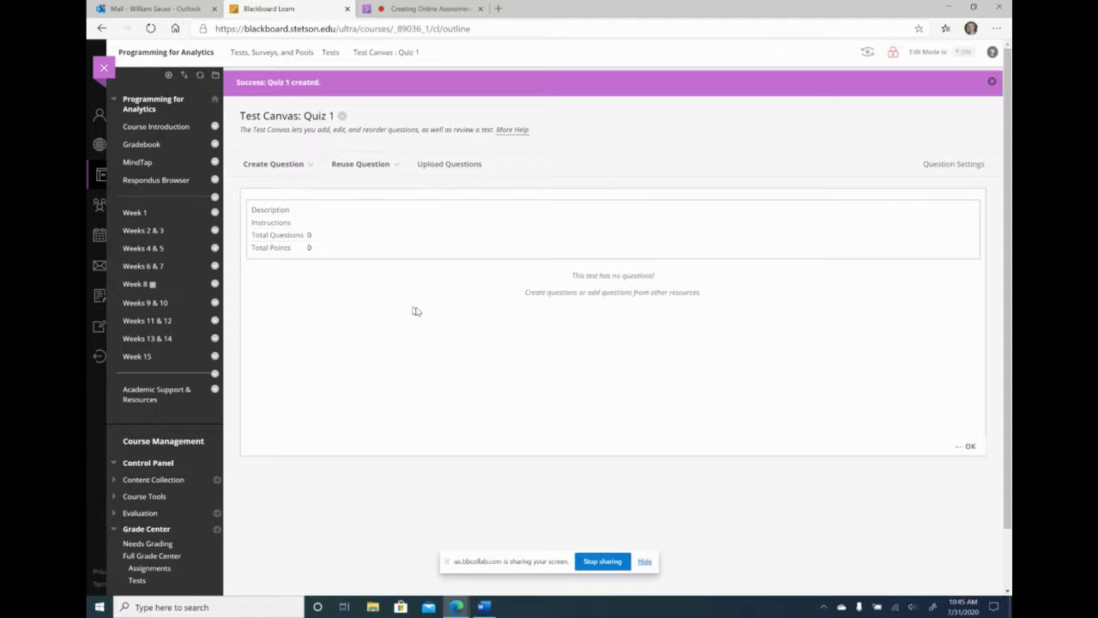
{"action": "scroll", "coordinate": [300, 411], "scroll_direction": "down", "scroll_amount": 2}
{"action": "scroll", "coordinate": [345, 270], "scroll_direction": "up", "scroll_amount": 2}
{"action": "scroll", "coordinate": [352, 412], "scroll_direction": "down", "scroll_amount": 2}
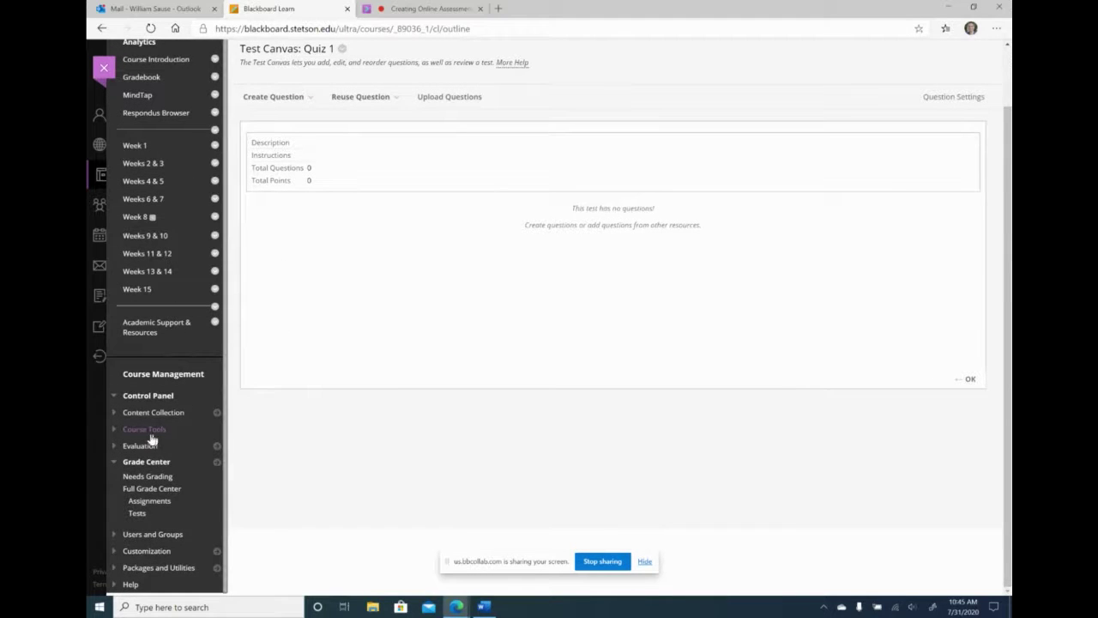
{"action": "scroll", "coordinate": [389, 325], "scroll_direction": "up", "scroll_amount": 2}
{"action": "mouse_move", "coordinate": [292, 174]}
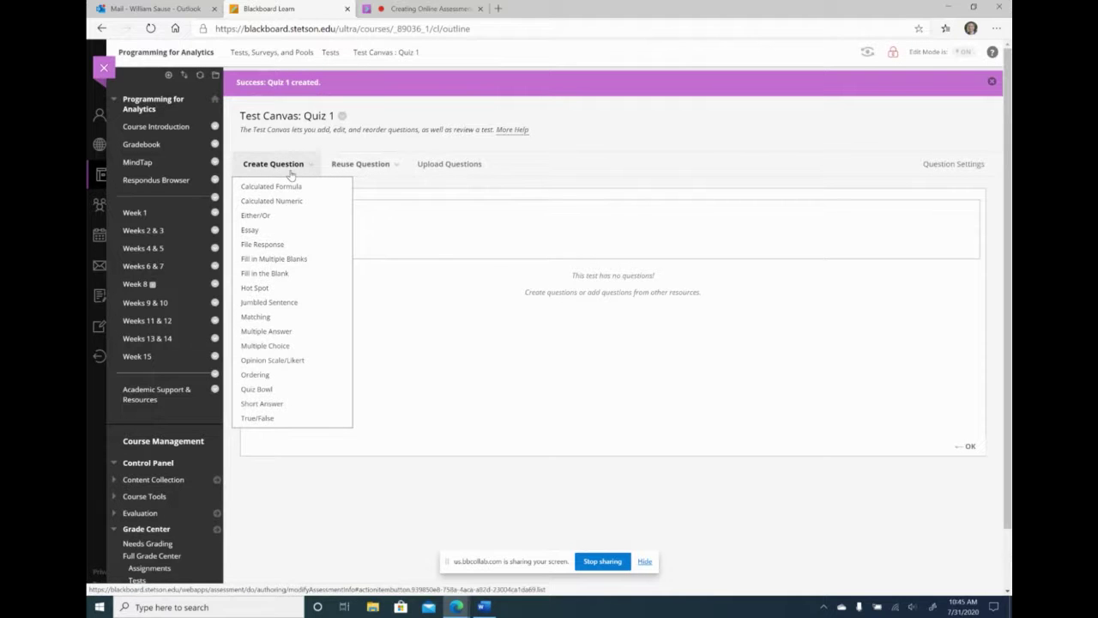
{"action": "mouse_move", "coordinate": [344, 172]}
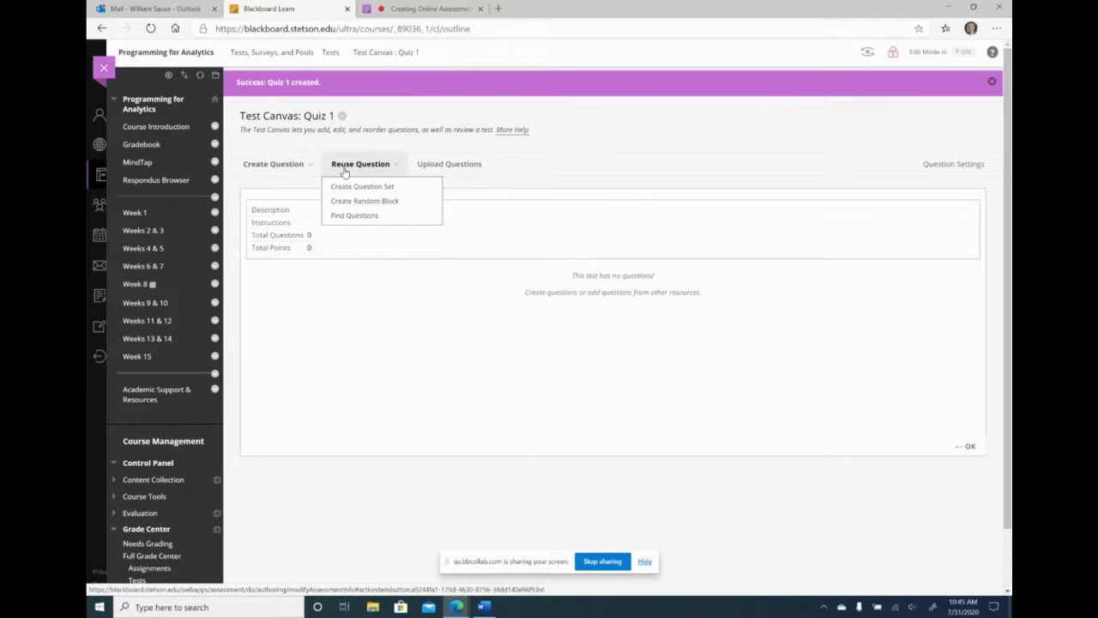
{"action": "left_click", "coordinate": [374, 201]}
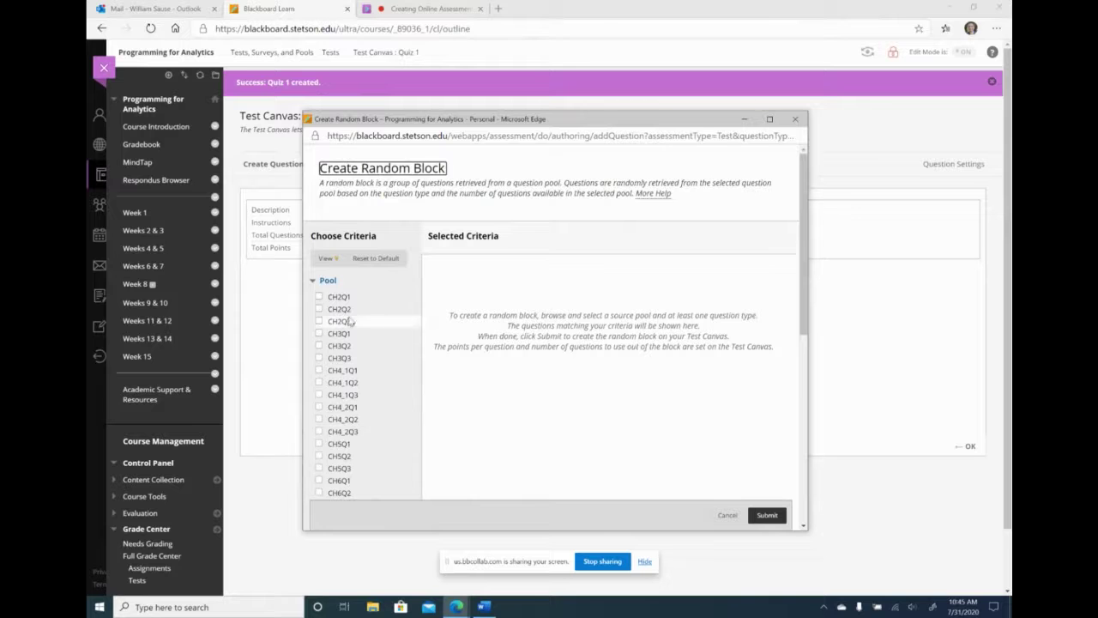
{"action": "scroll", "coordinate": [375, 345], "scroll_direction": "down", "scroll_amount": 2}
{"action": "scroll", "coordinate": [375, 345], "scroll_direction": "down", "scroll_amount": 5}
{"action": "scroll", "coordinate": [369, 327], "scroll_direction": "up", "scroll_amount": 8}
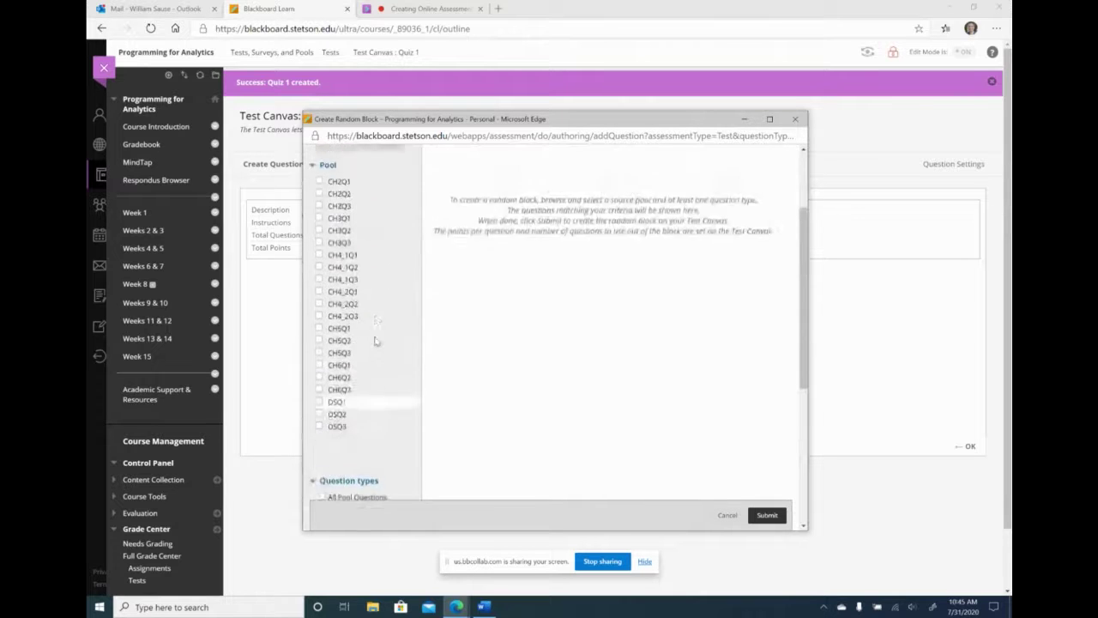
{"action": "scroll", "coordinate": [361, 299], "scroll_direction": "down", "scroll_amount": 2}
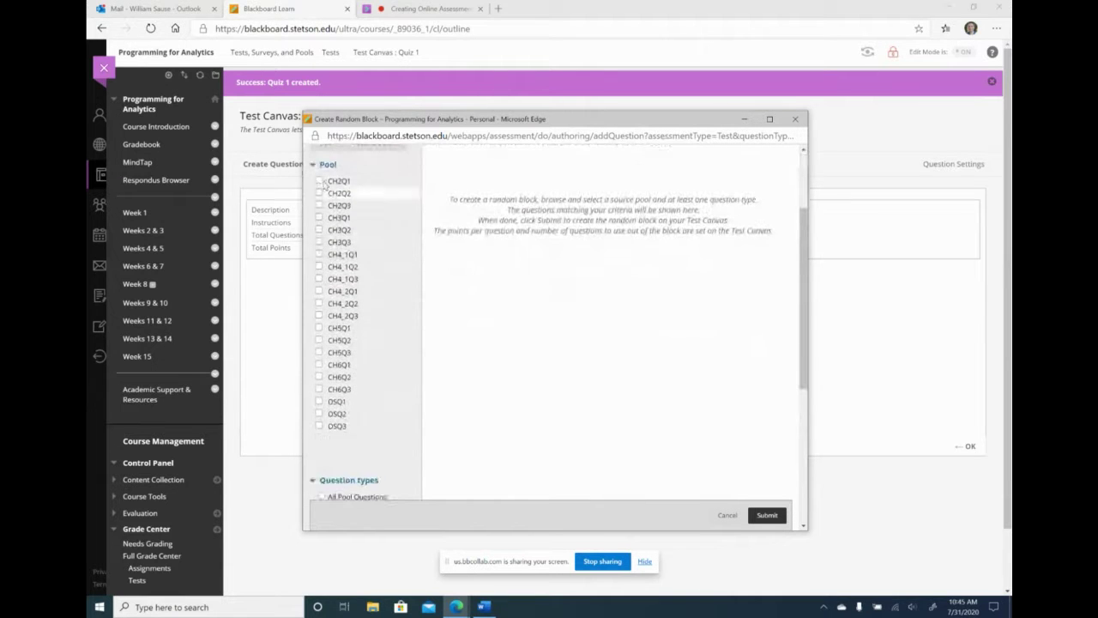
{"action": "left_click", "coordinate": [728, 515]}
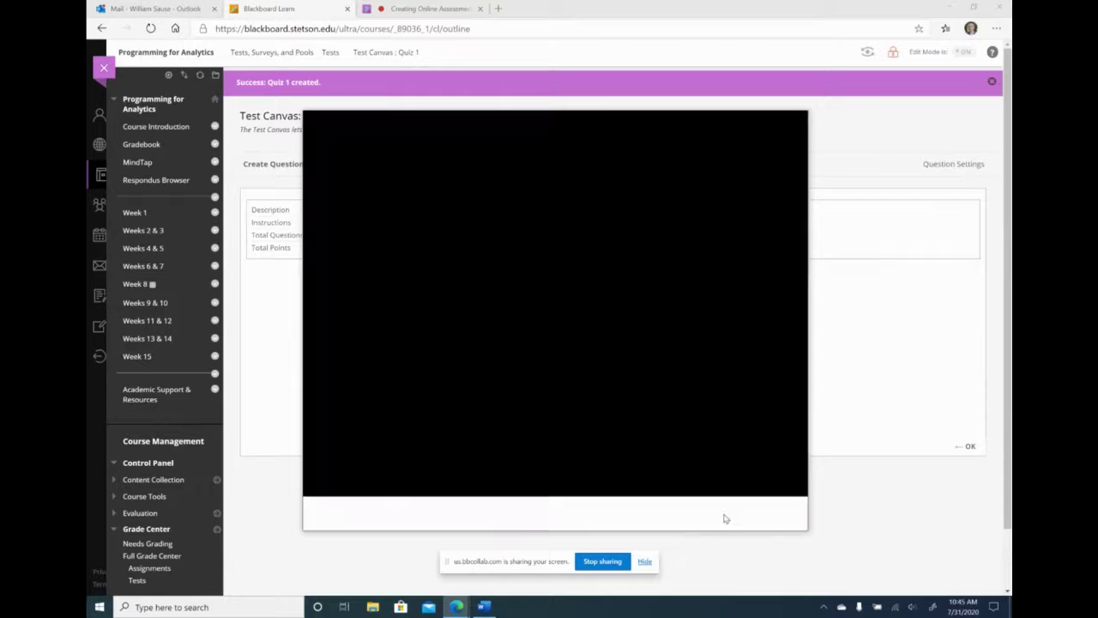
{"action": "scroll", "coordinate": [163, 529], "scroll_direction": "down", "scroll_amount": 1}
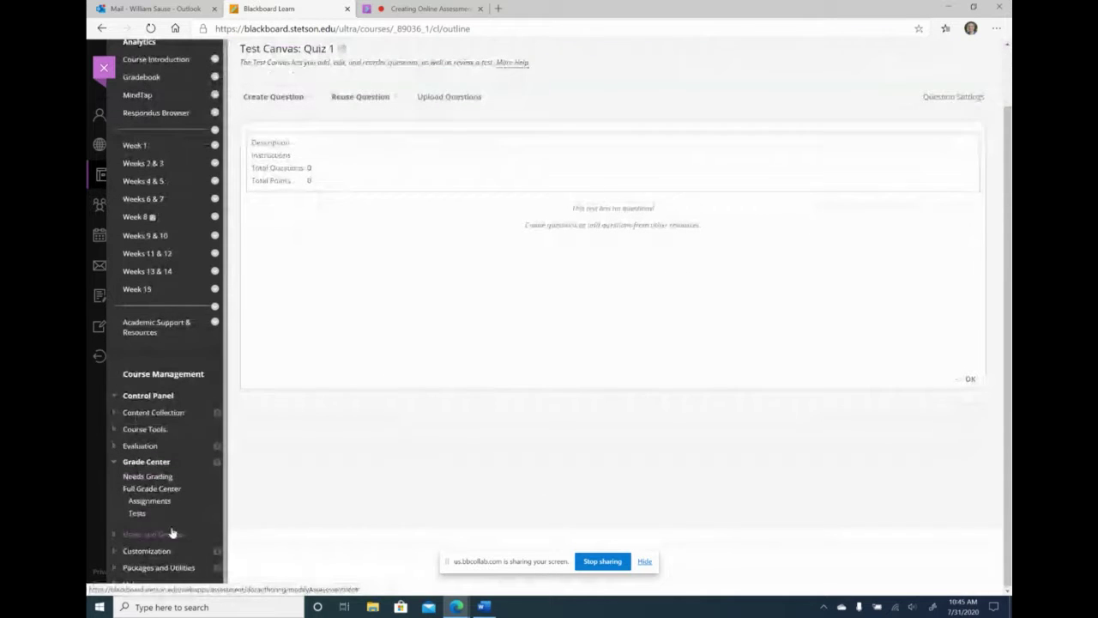
Step: Go to Course Tools > Tests, Surveys, and Pools > Pools
{"action": "left_click", "coordinate": [147, 431]}
{"action": "scroll", "coordinate": [147, 433], "scroll_direction": "down", "scroll_amount": 4}
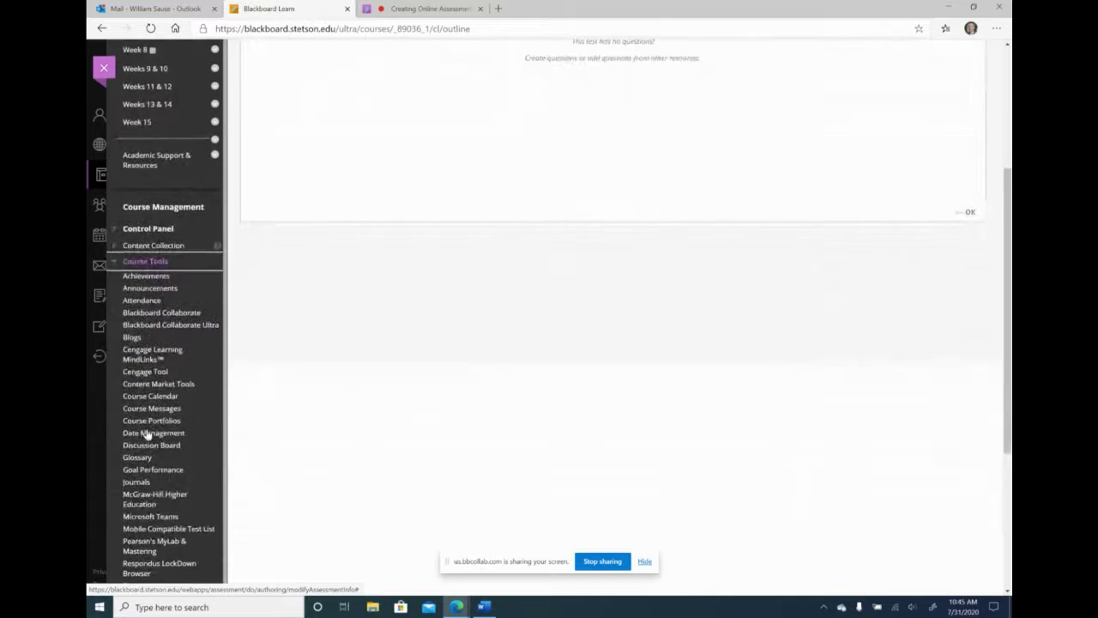
{"action": "scroll", "coordinate": [147, 431], "scroll_direction": "down", "scroll_amount": 1}
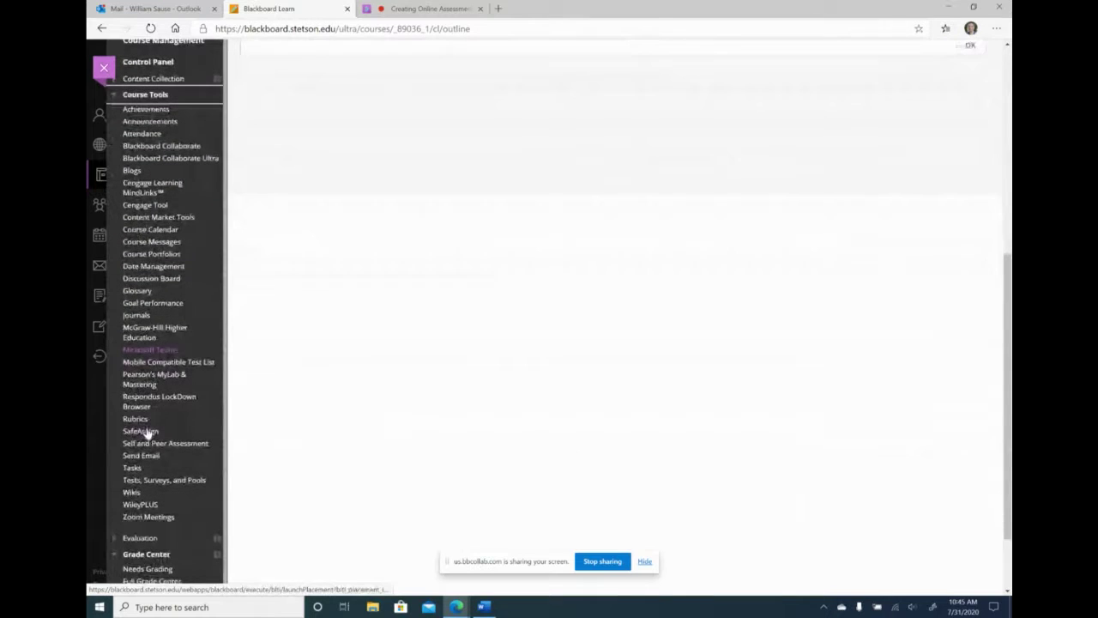
{"action": "left_click", "coordinate": [181, 483]}
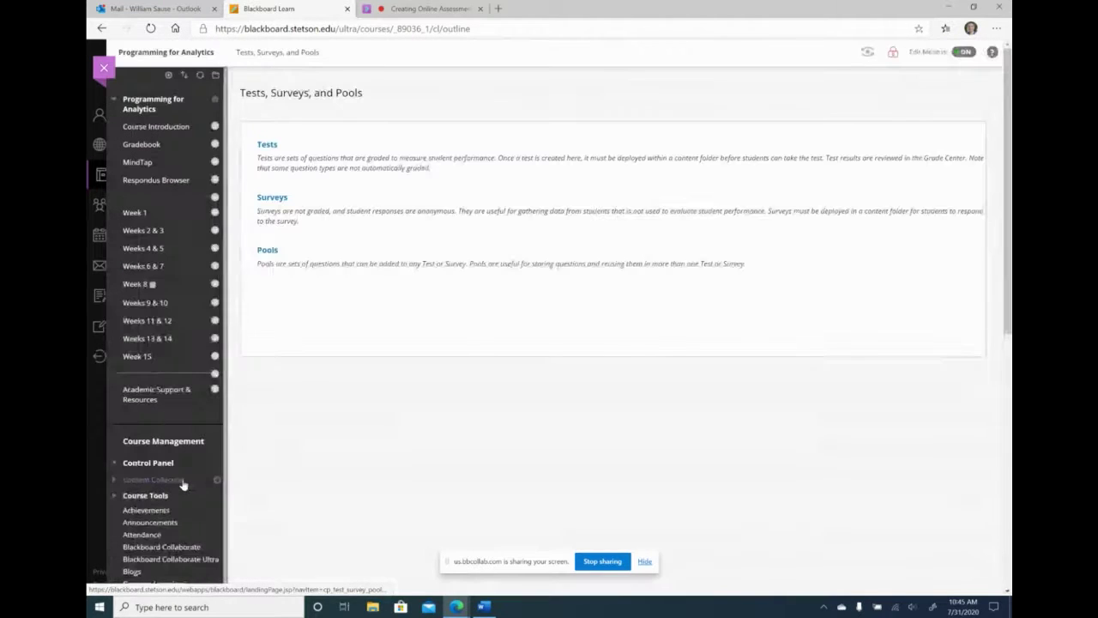
{"action": "left_click", "coordinate": [268, 251]}
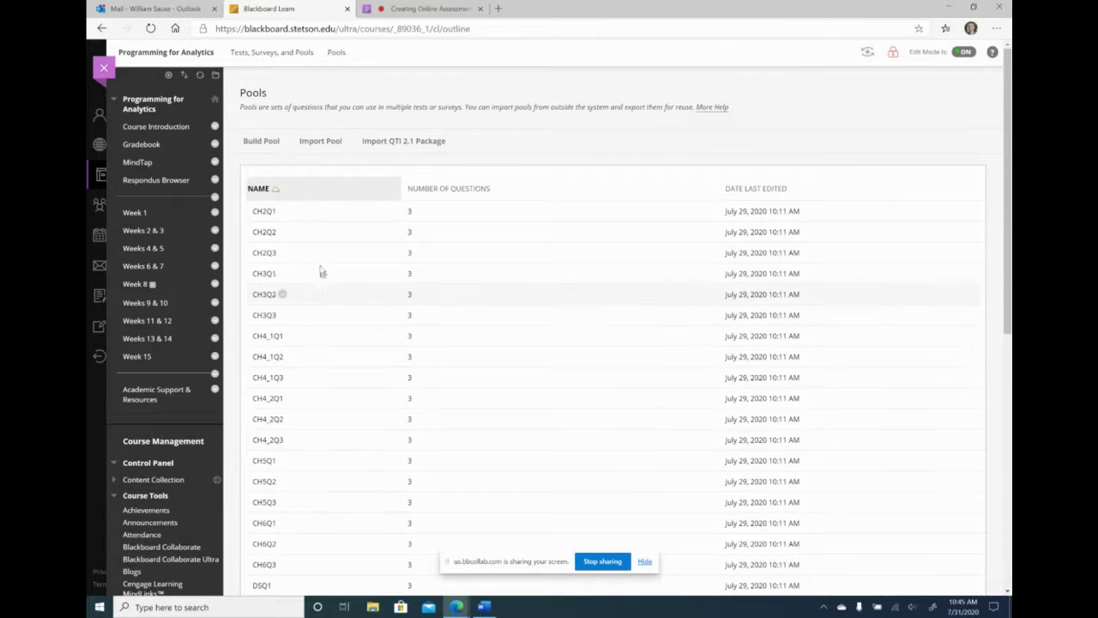
Step: Build a new empty question pool named 'Ch1Question1' and submit it
{"action": "left_click", "coordinate": [259, 143]}
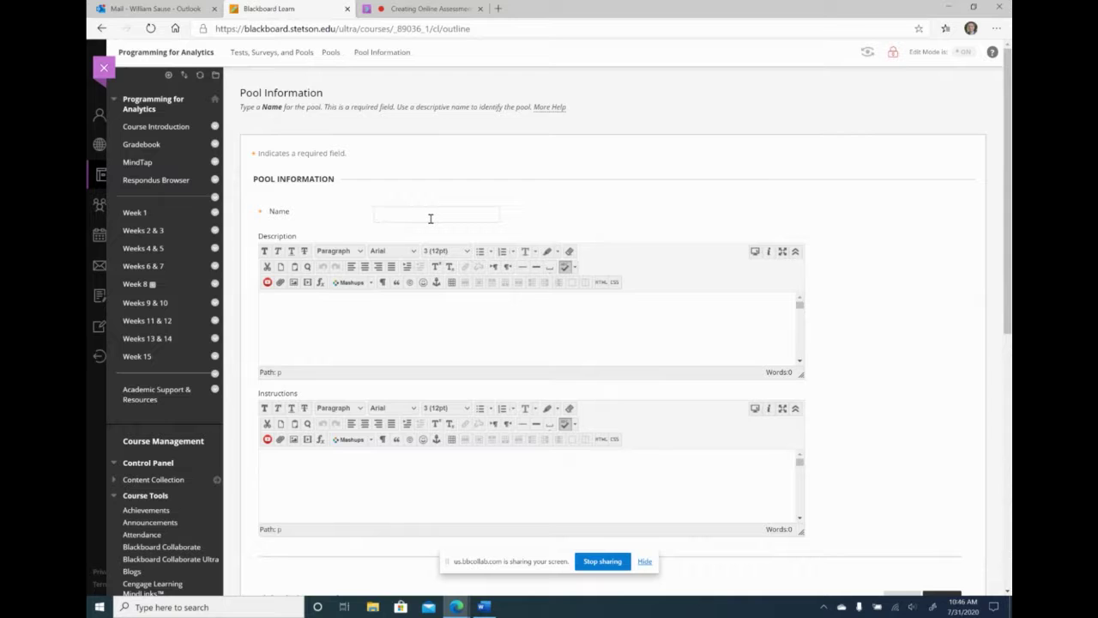
{"action": "type", "text": "Ch"}
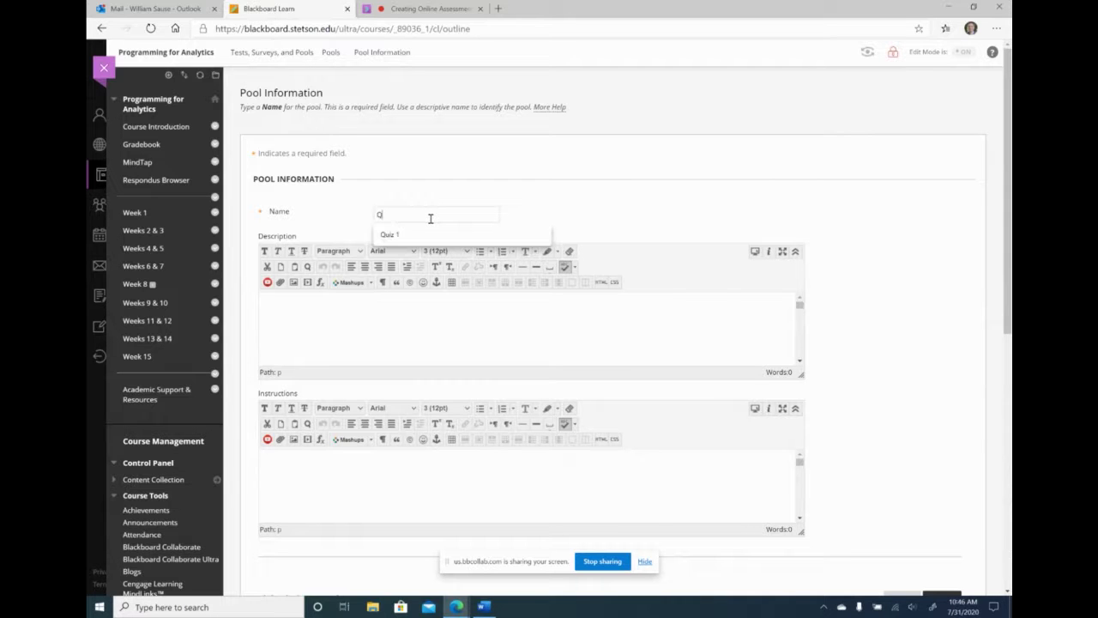
{"action": "key", "text": "BackSpace"}
{"action": "key", "text": "BackSpace"}
{"action": "type", "text": "Ch1Question1"}
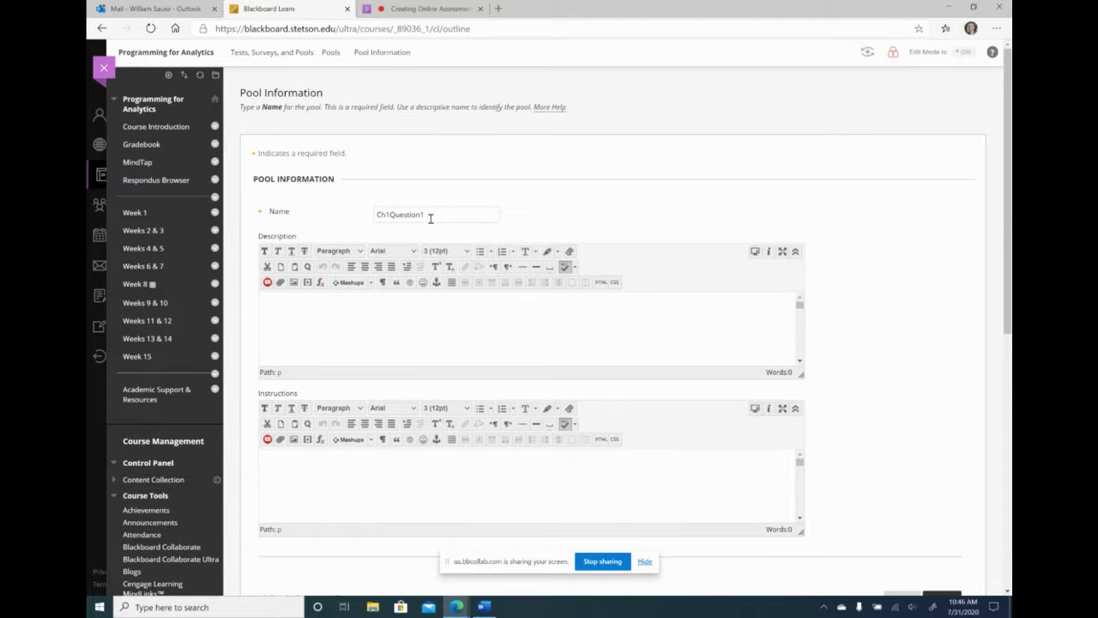
{"action": "left_click", "coordinate": [482, 215]}
{"action": "scroll", "coordinate": [864, 457], "scroll_direction": "down", "scroll_amount": 2}
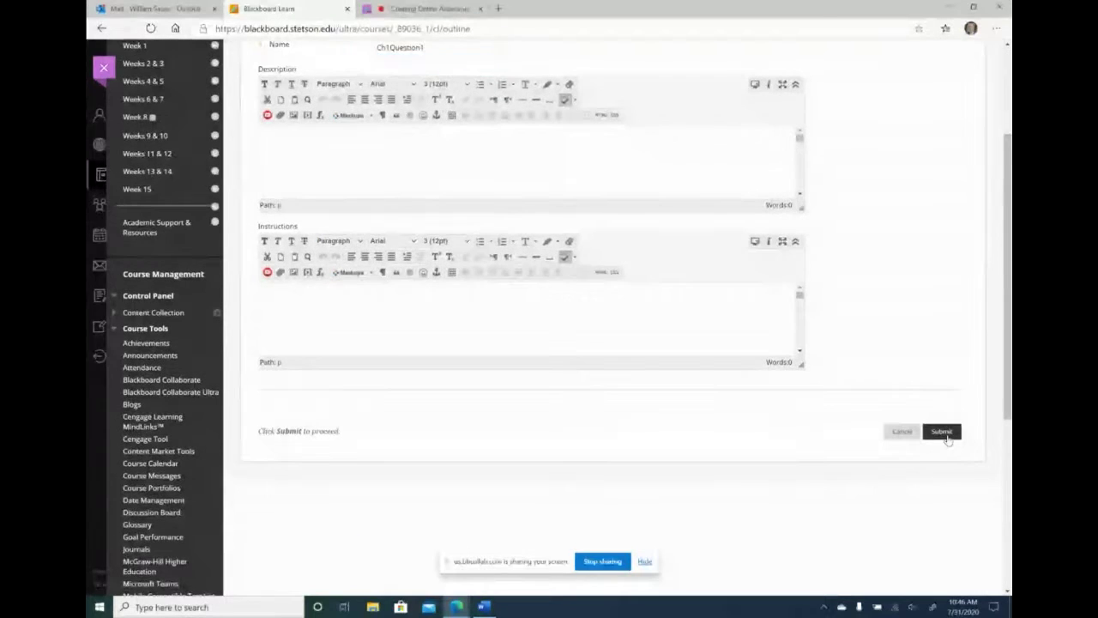
{"action": "left_click", "coordinate": [942, 433]}
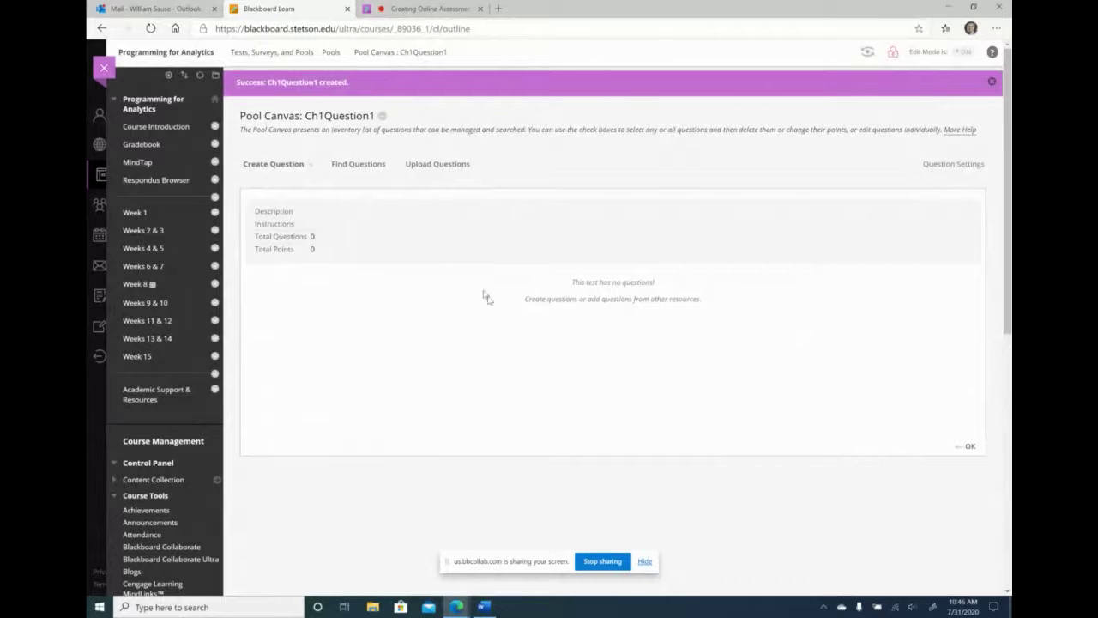
Step: Add the first essay question to the pool with the text 'This is Question 1 Essay 1.'
{"action": "left_click", "coordinate": [284, 164]}
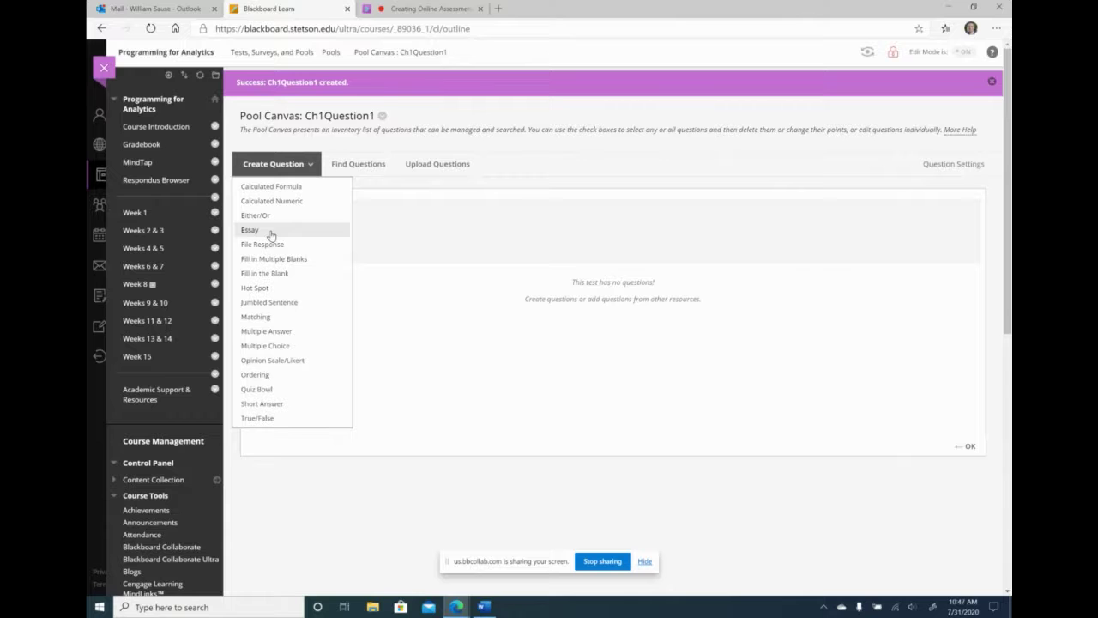
{"action": "left_click", "coordinate": [271, 233]}
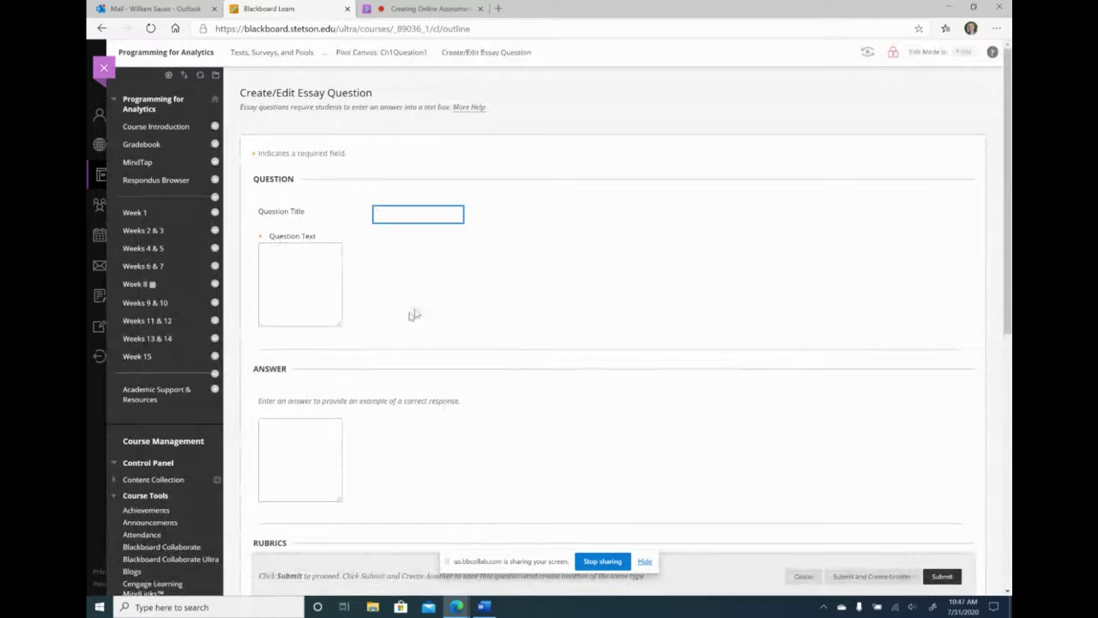
{"action": "left_click", "coordinate": [441, 315]}
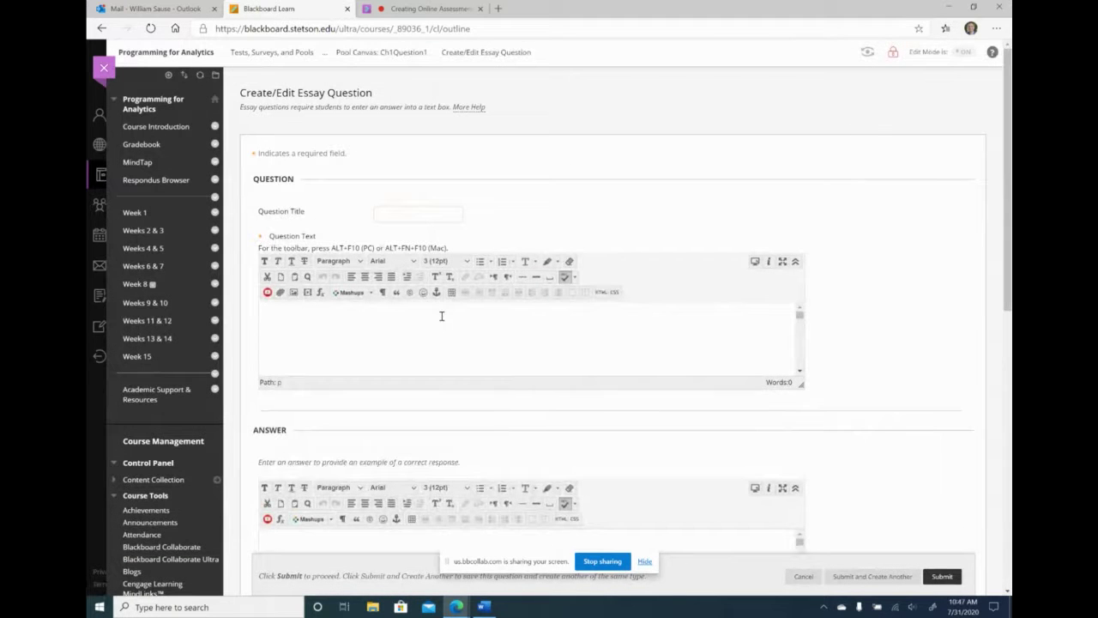
{"action": "type", "text": "The is Question 1 Essay 1."}
{"action": "type", "text": "1."}
{"action": "key", "text": "BackSpace"}
{"action": "type", "text": "is"}
{"action": "scroll", "coordinate": [836, 403], "scroll_direction": "down", "scroll_amount": 1}
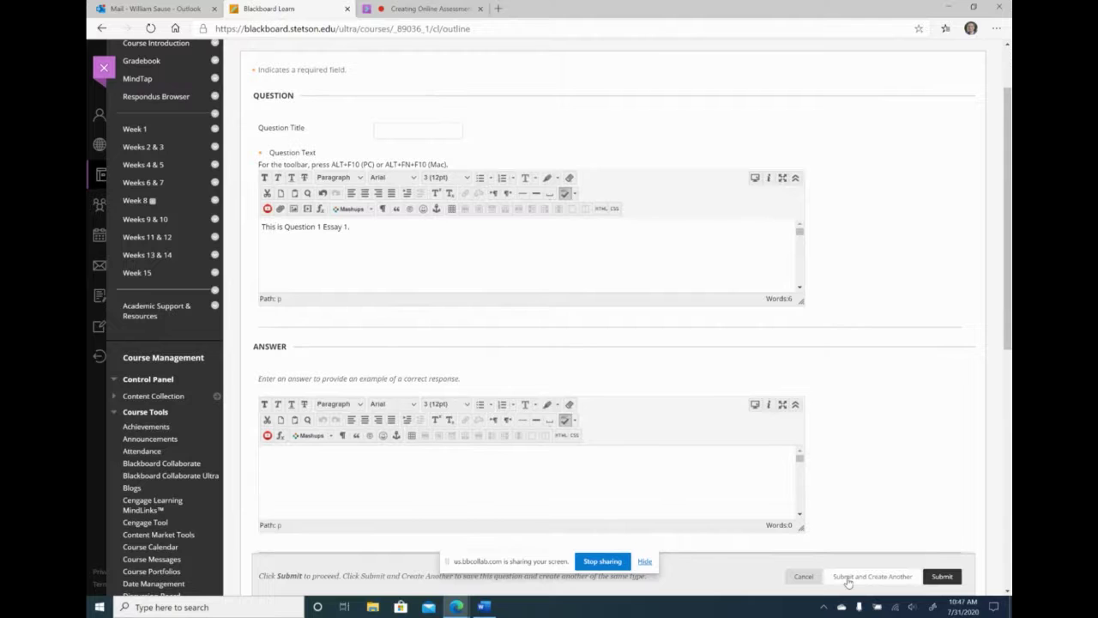
{"action": "left_click", "coordinate": [846, 578]}
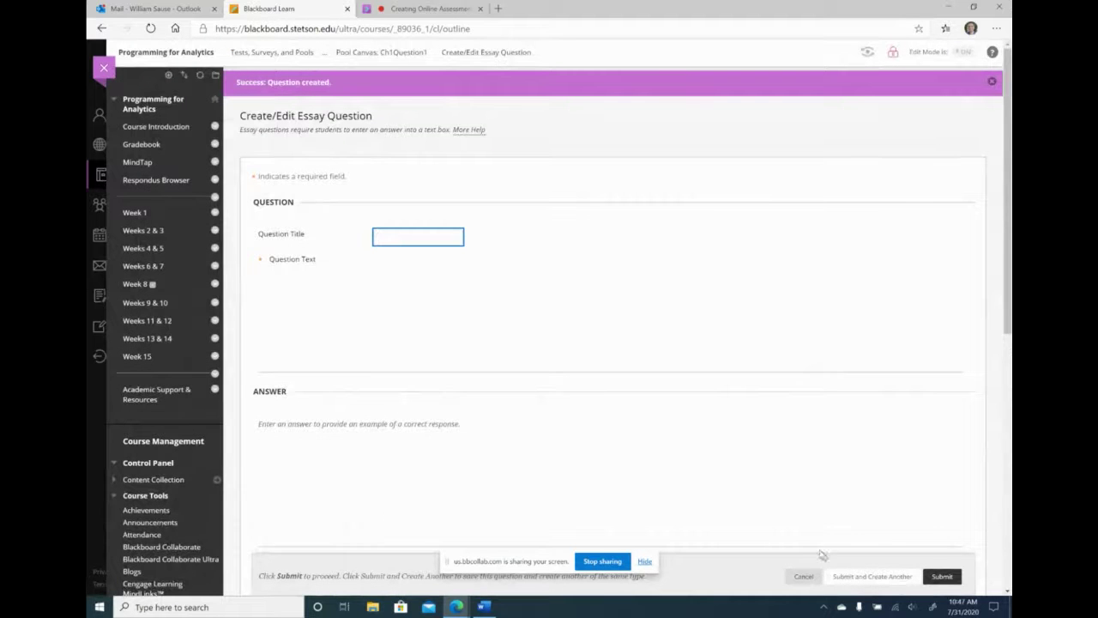
Step: Add the second and third essay questions, then return to the pool canvas
{"action": "left_click", "coordinate": [408, 351]}
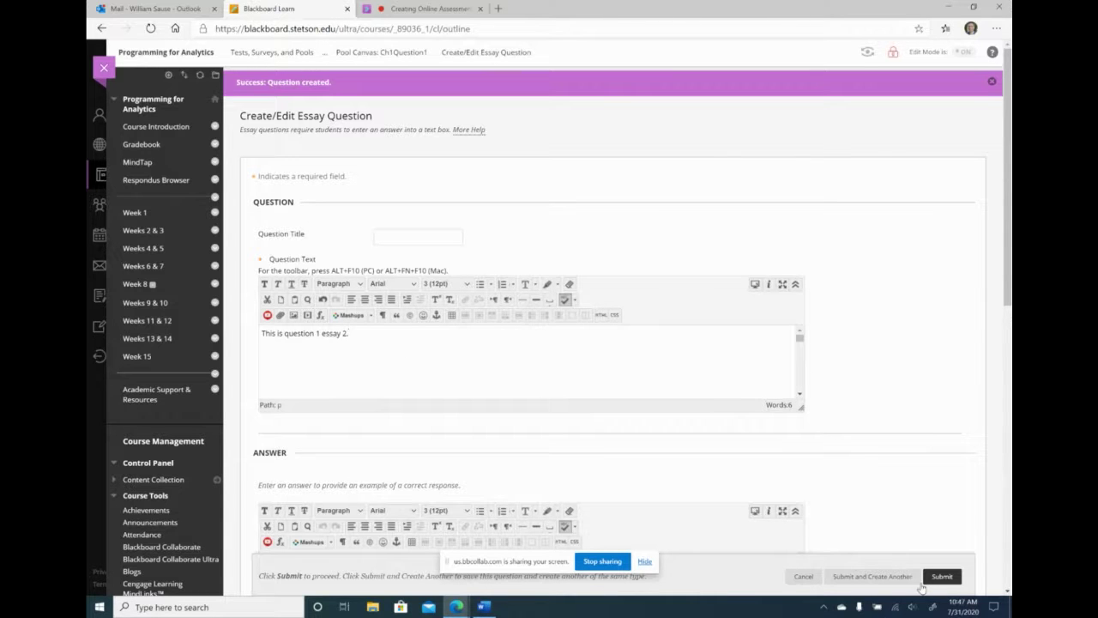
{"action": "left_click", "coordinate": [892, 582]}
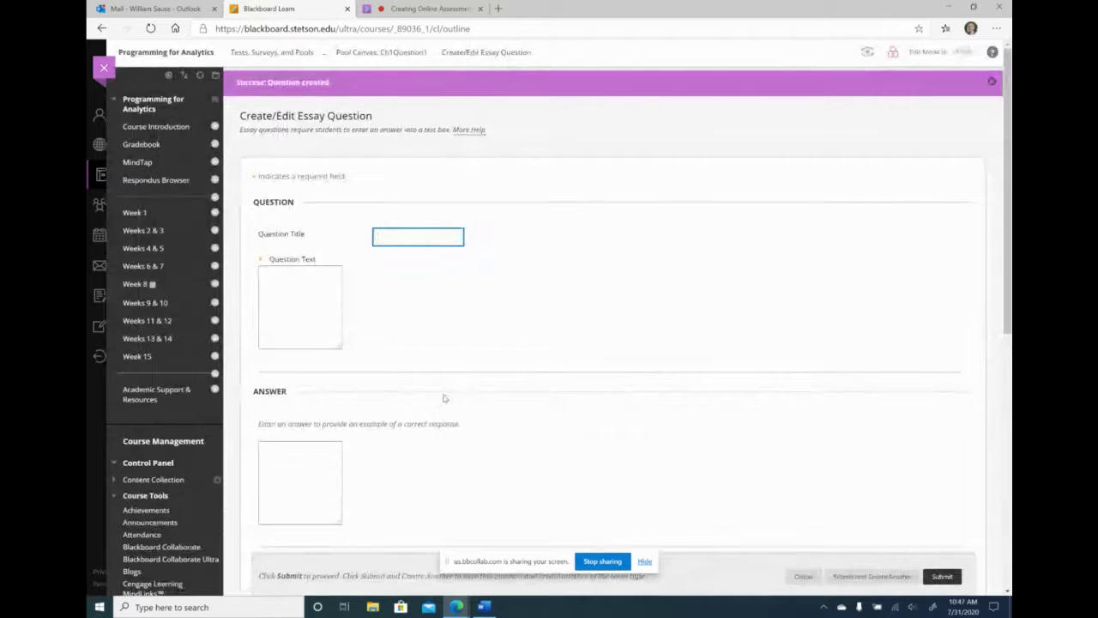
{"action": "left_click", "coordinate": [429, 343]}
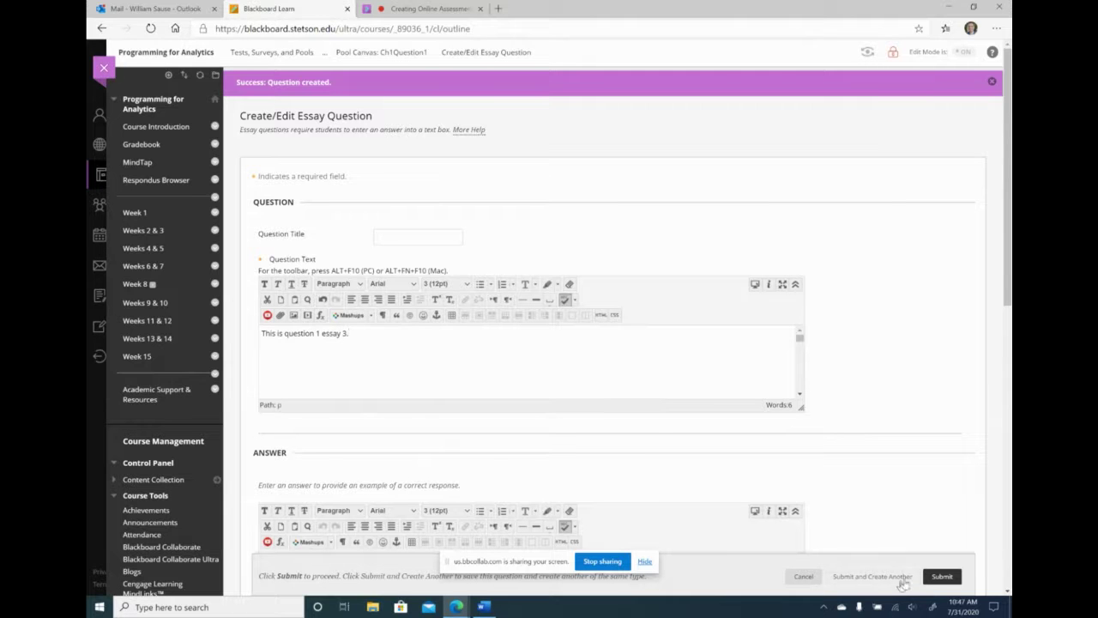
{"action": "left_click", "coordinate": [942, 576]}
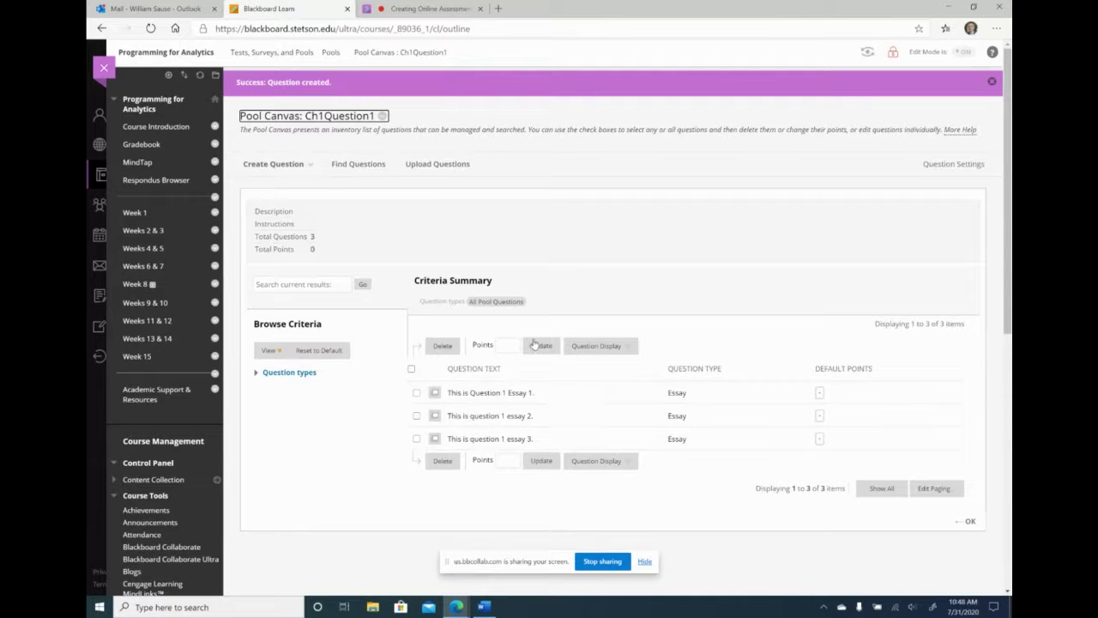
Step: Leave the pool and go to the Quiz folder in Weeks 2 & 3 course content
{"action": "left_click", "coordinate": [970, 523]}
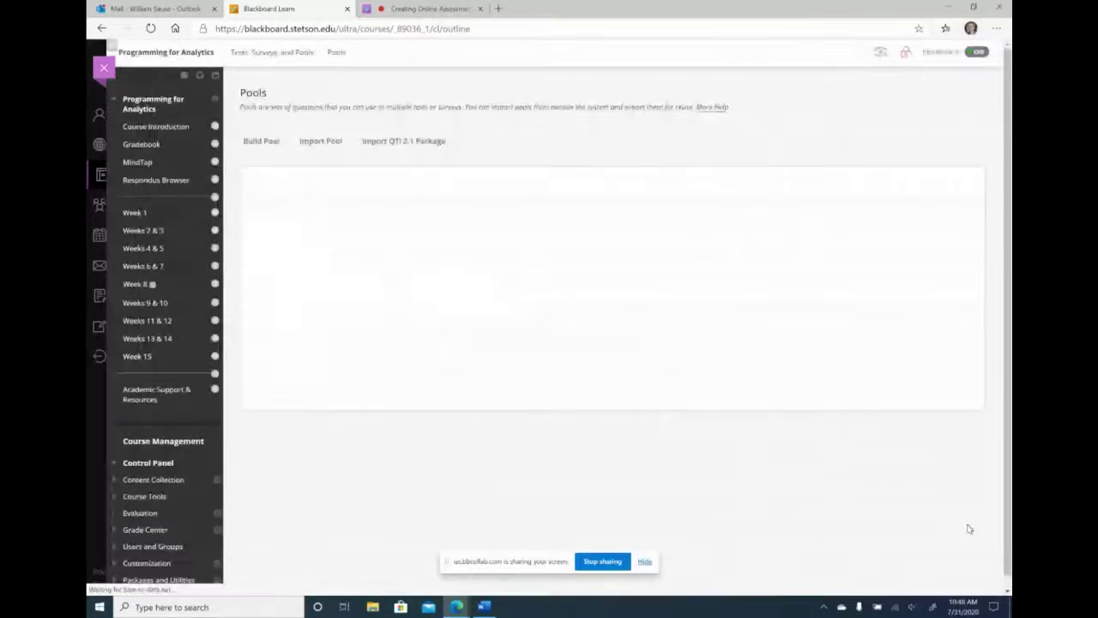
{"action": "left_click", "coordinate": [130, 231]}
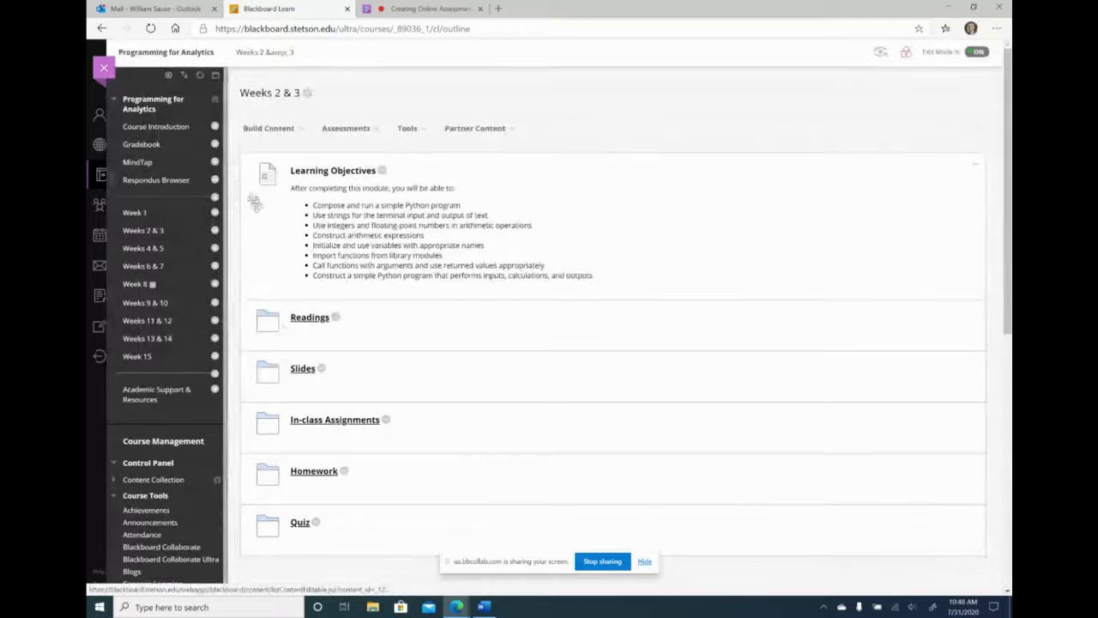
{"action": "left_click", "coordinate": [300, 522]}
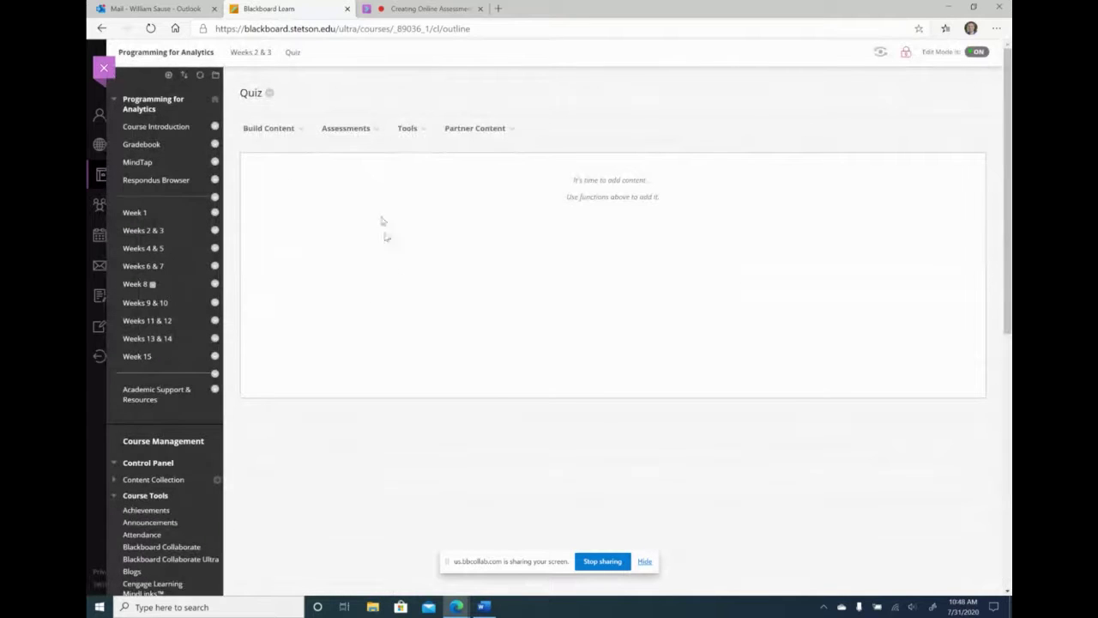
Step: Add the existing Quiz 1 test to the Quiz folder as a Test assessment
{"action": "left_click", "coordinate": [348, 139]}
{"action": "left_click", "coordinate": [346, 128]}
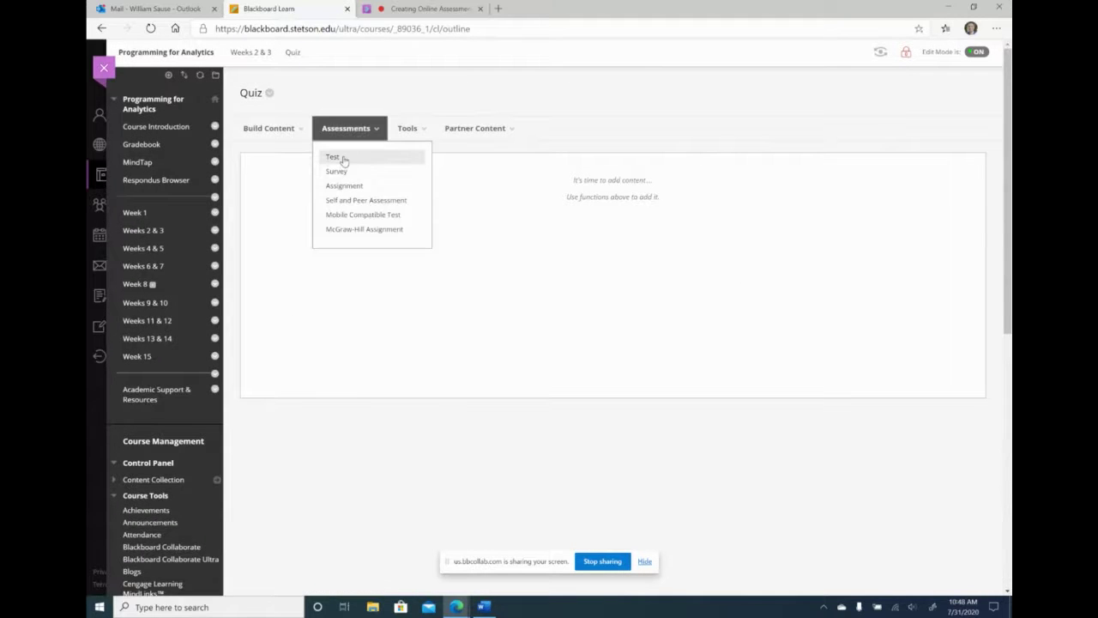
{"action": "left_click", "coordinate": [334, 157]}
{"action": "scroll", "coordinate": [507, 336], "scroll_direction": "down", "scroll_amount": 5}
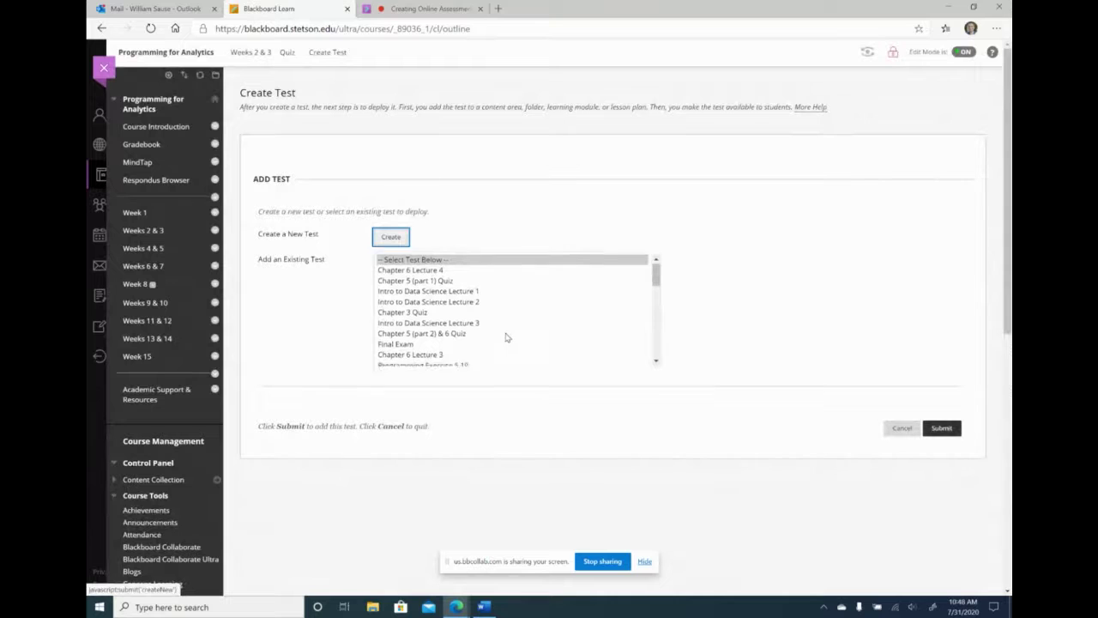
{"action": "scroll", "coordinate": [507, 340], "scroll_direction": "down", "scroll_amount": 10}
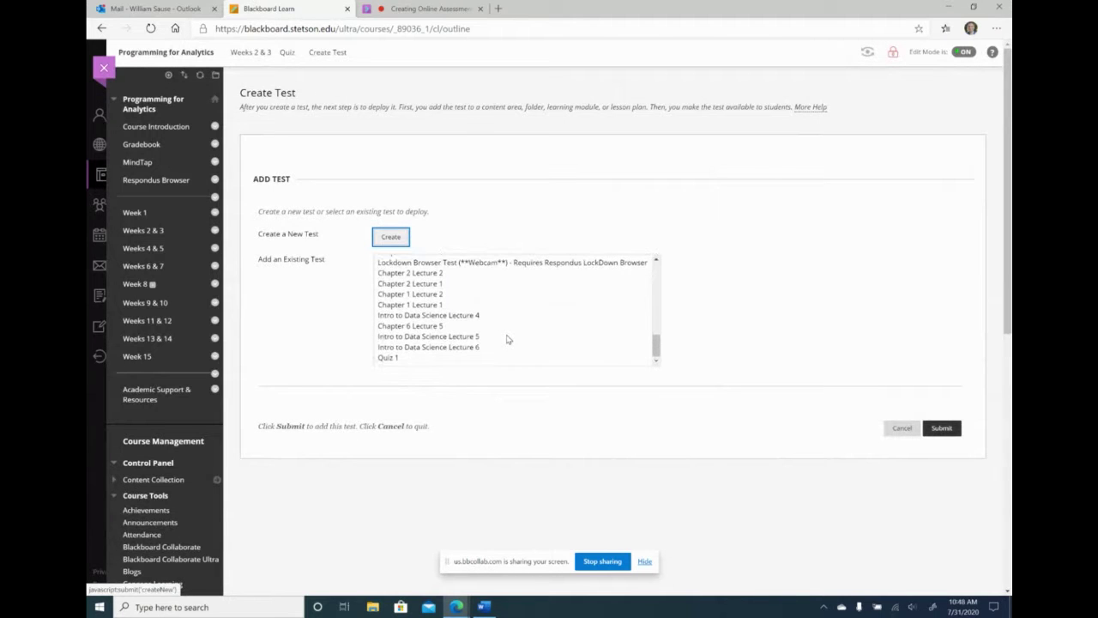
{"action": "left_click", "coordinate": [408, 357]}
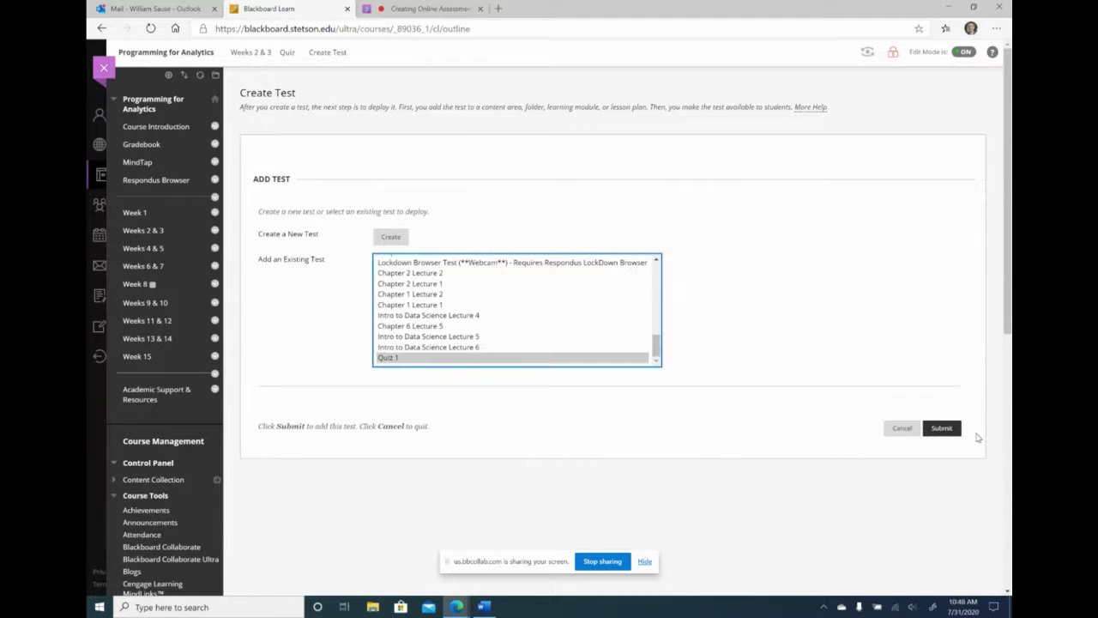
{"action": "left_click", "coordinate": [941, 429]}
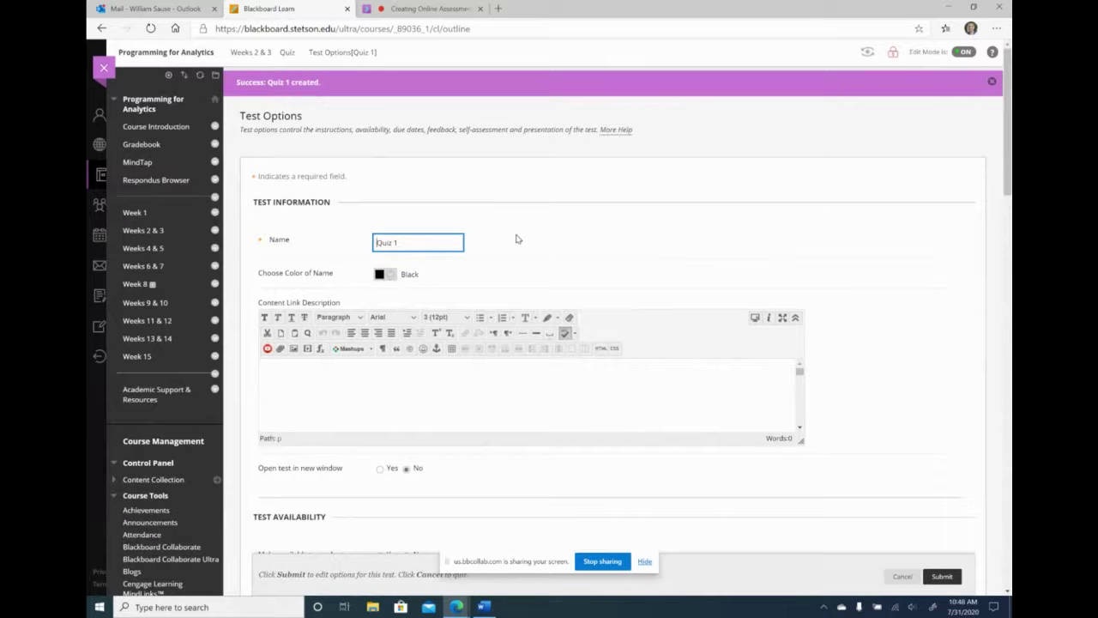
{"action": "scroll", "coordinate": [749, 328], "scroll_direction": "down", "scroll_amount": 4}
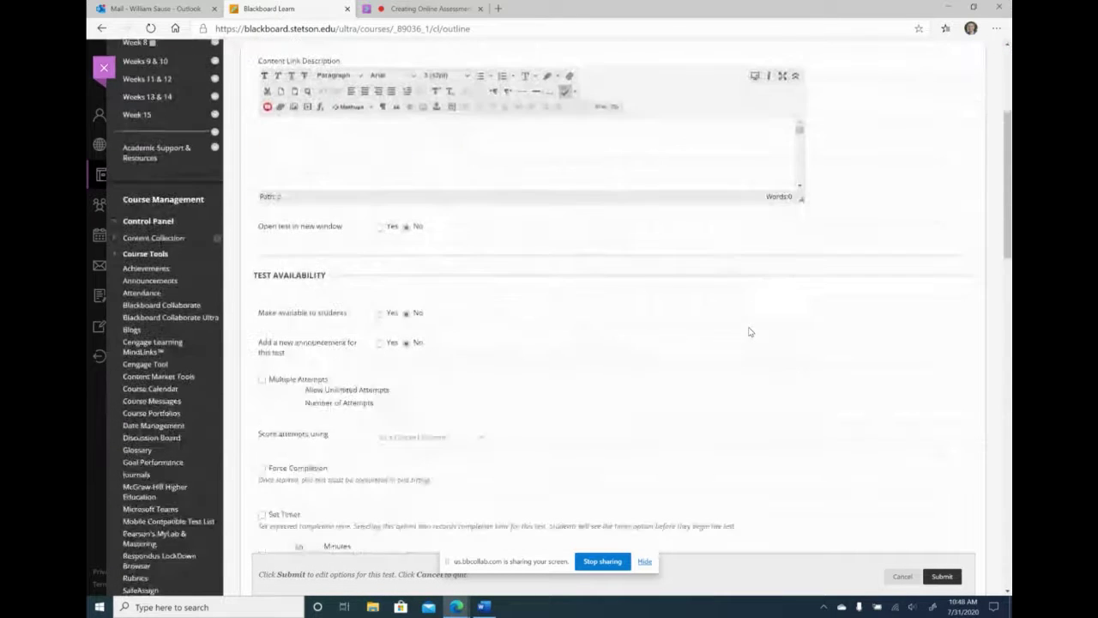
{"action": "scroll", "coordinate": [749, 332], "scroll_direction": "up", "scroll_amount": 5}
{"action": "scroll", "coordinate": [747, 326], "scroll_direction": "down", "scroll_amount": 2}
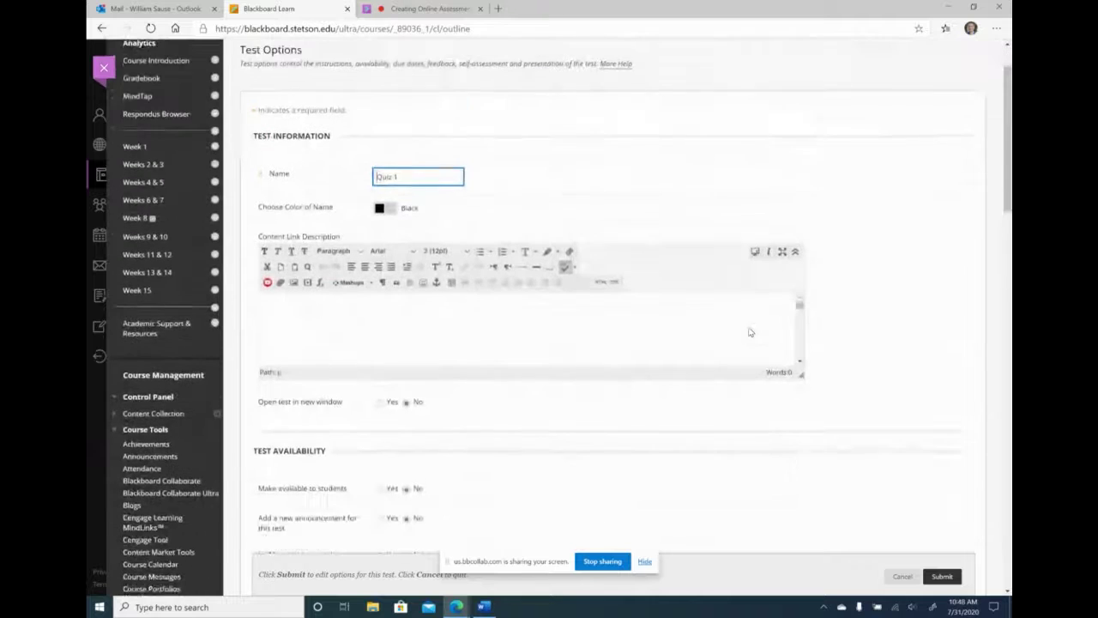
{"action": "scroll", "coordinate": [581, 381], "scroll_direction": "down", "scroll_amount": 3}
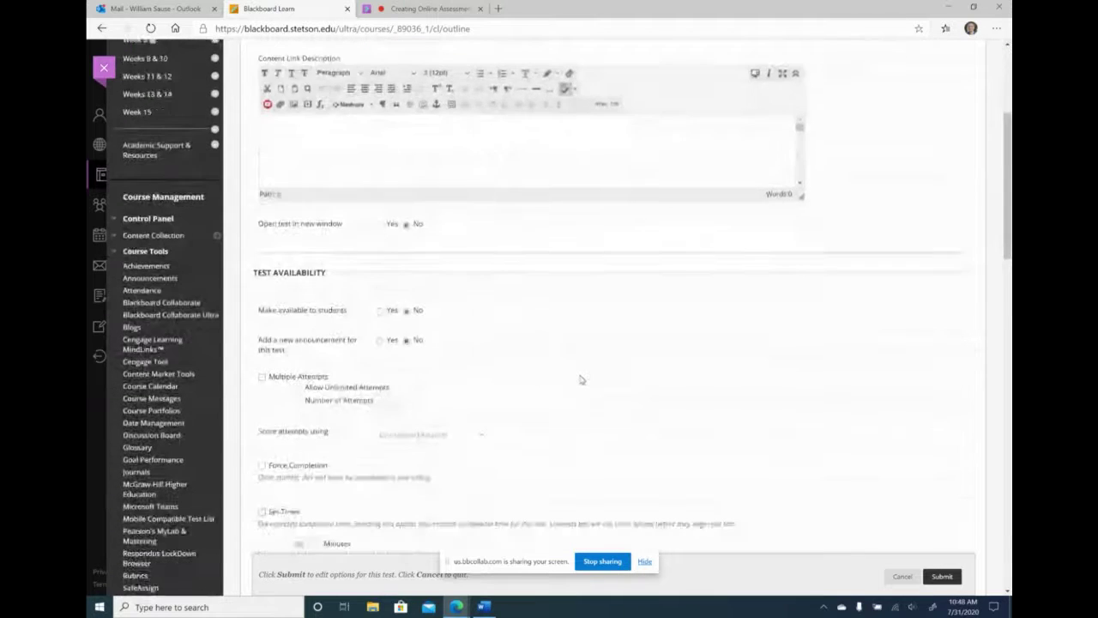
{"action": "scroll", "coordinate": [581, 380], "scroll_direction": "up", "scroll_amount": 4}
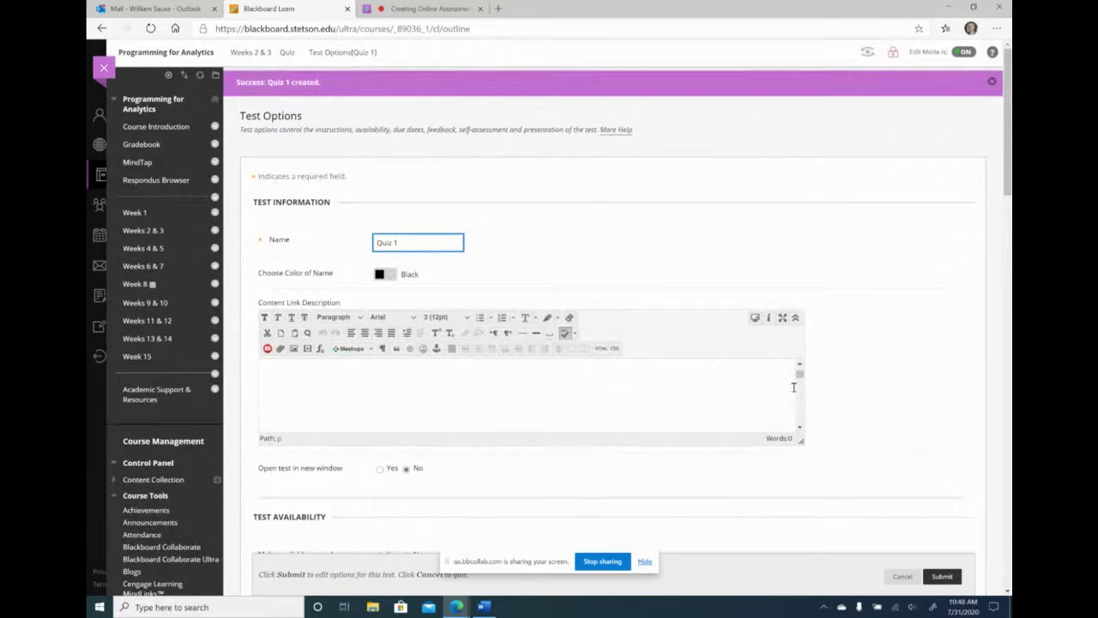
{"action": "scroll", "coordinate": [590, 442], "scroll_direction": "down", "scroll_amount": 2}
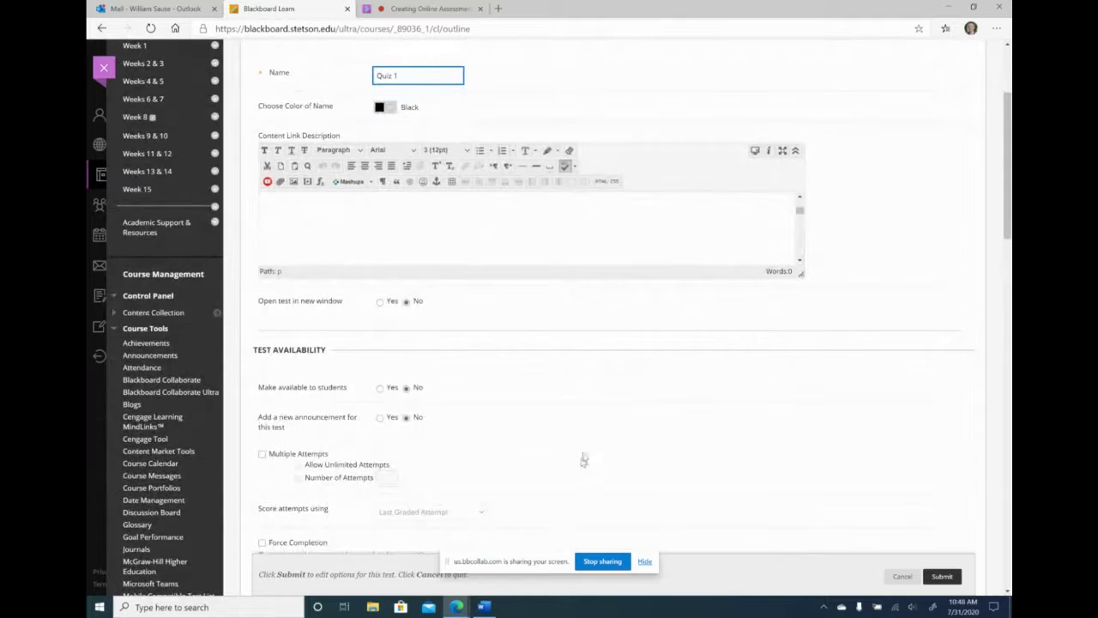
{"action": "scroll", "coordinate": [601, 417], "scroll_direction": "up", "scroll_amount": 3}
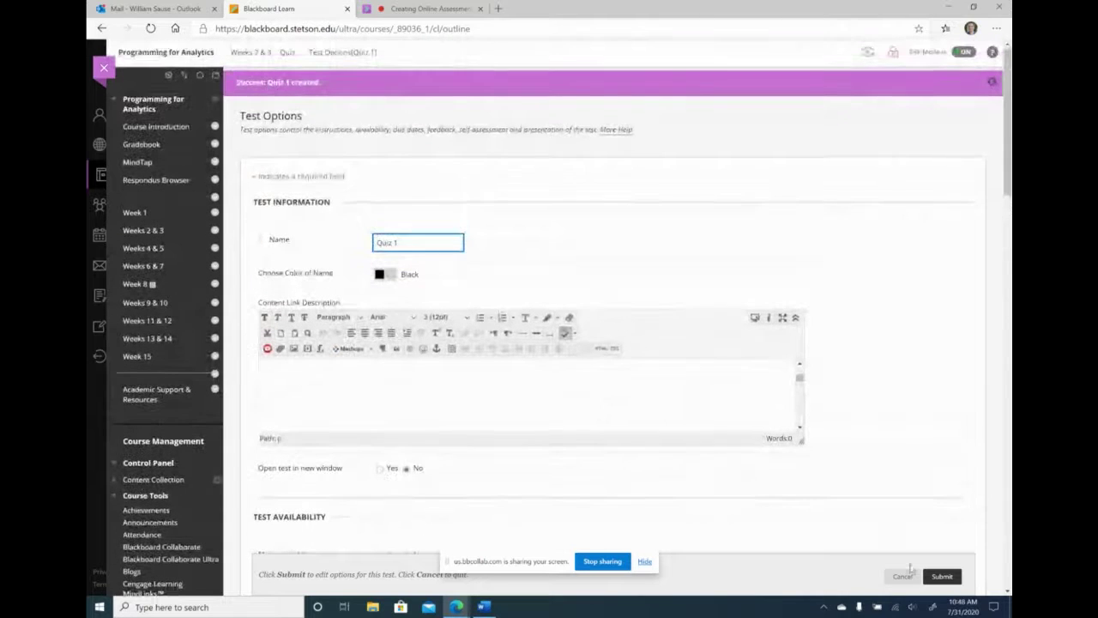
Step: Cancel Quiz 1's test options unchanged and open its Test Canvas with Edit the Test
{"action": "left_click", "coordinate": [902, 577]}
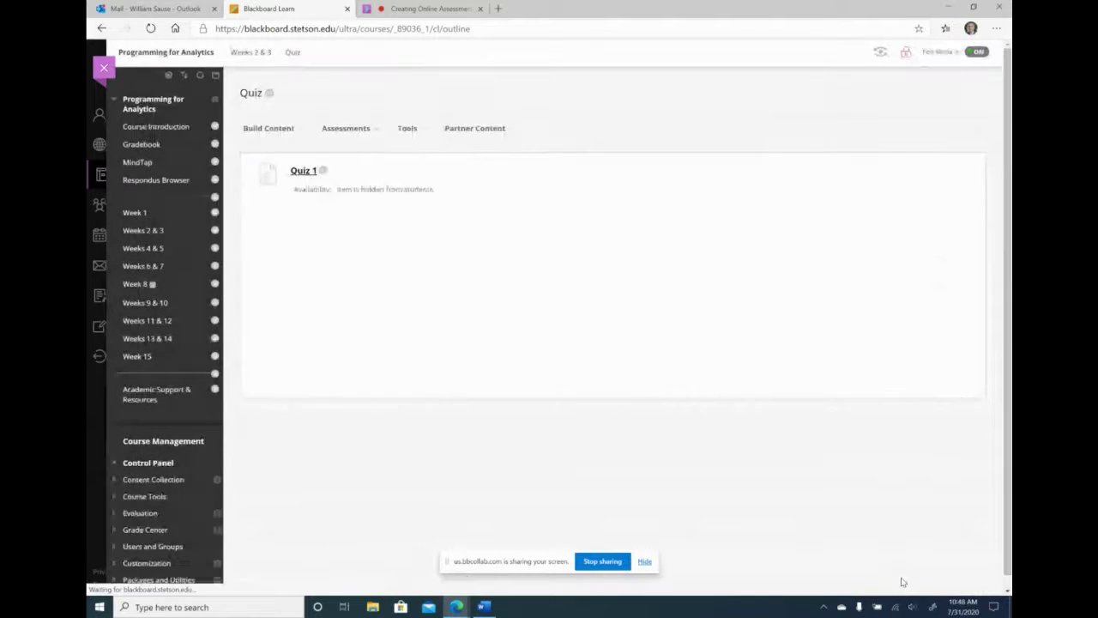
{"action": "left_click", "coordinate": [323, 172]}
{"action": "left_click", "coordinate": [324, 172]}
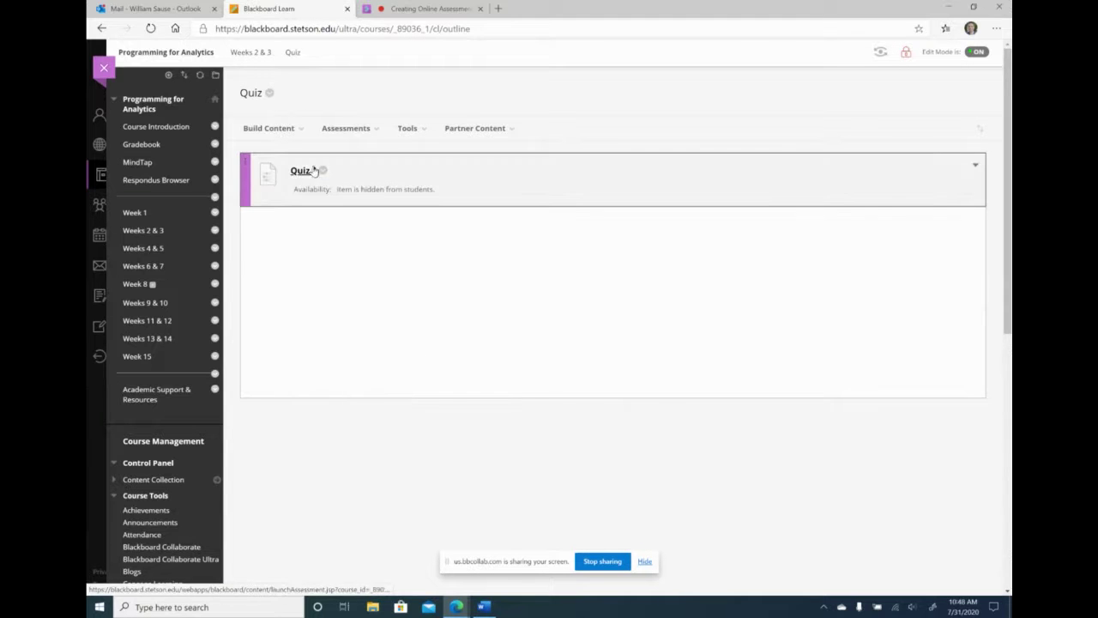
{"action": "left_click", "coordinate": [324, 172]}
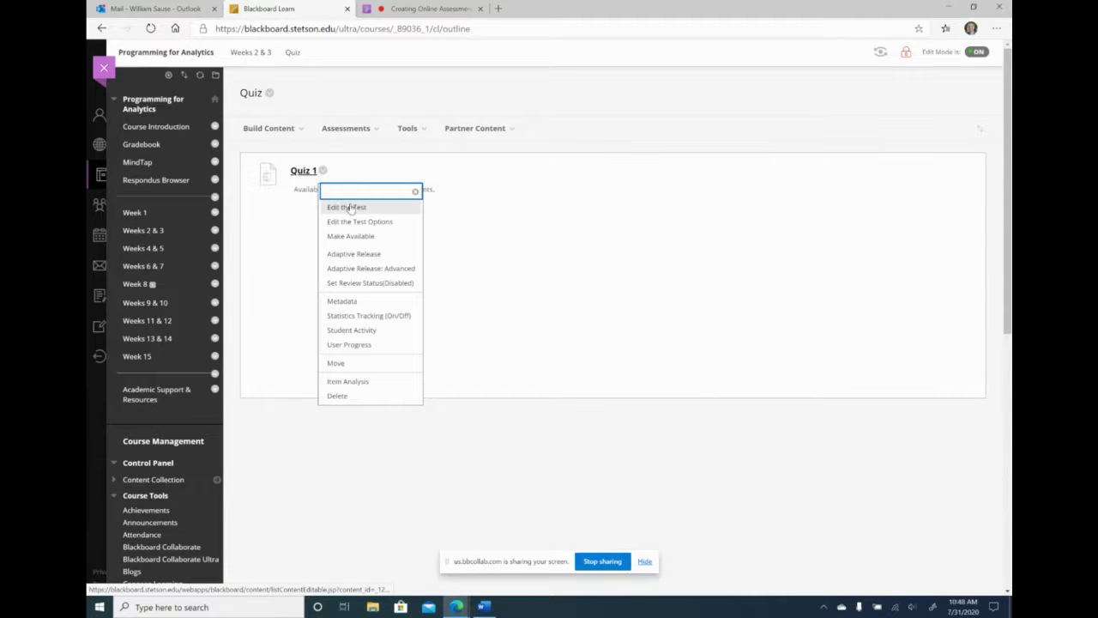
{"action": "left_click", "coordinate": [349, 207]}
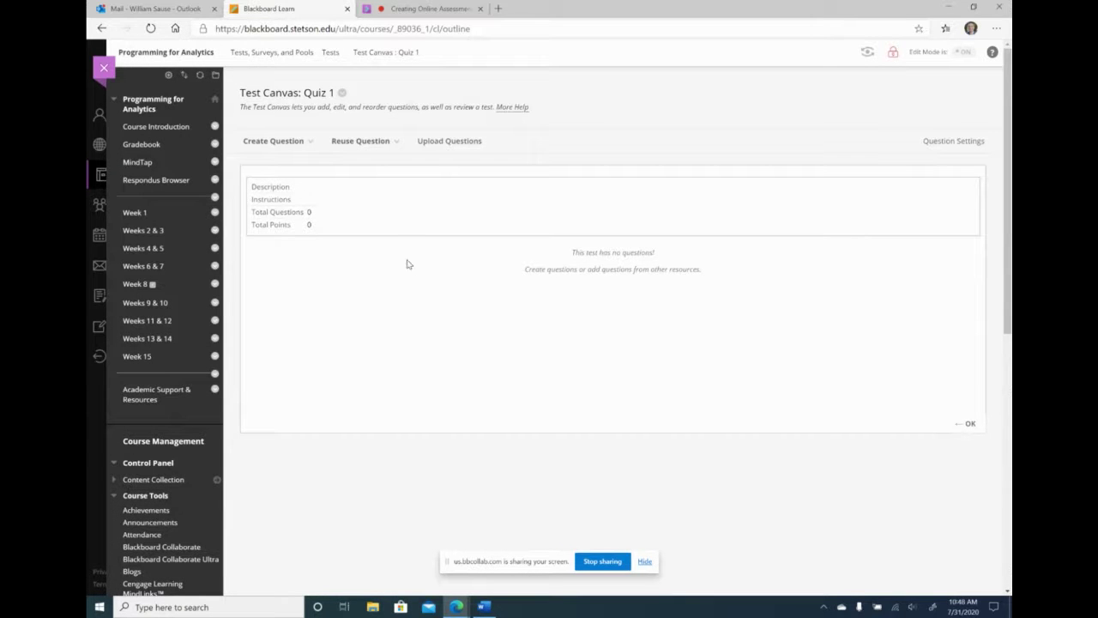
{"action": "mouse_move", "coordinate": [363, 140]}
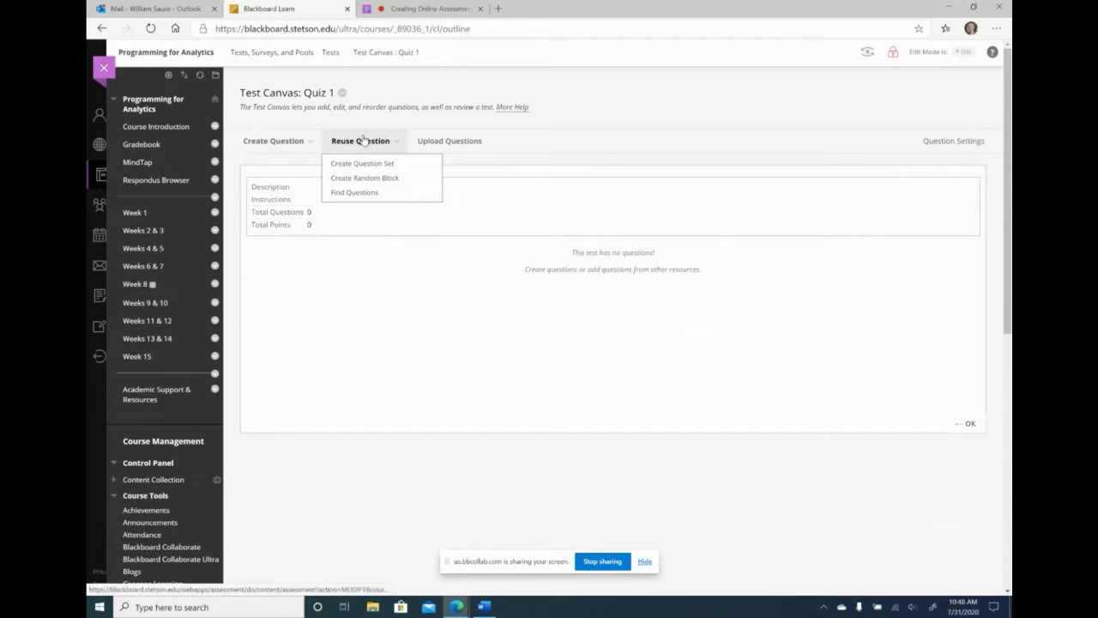
{"action": "left_click", "coordinate": [363, 141]}
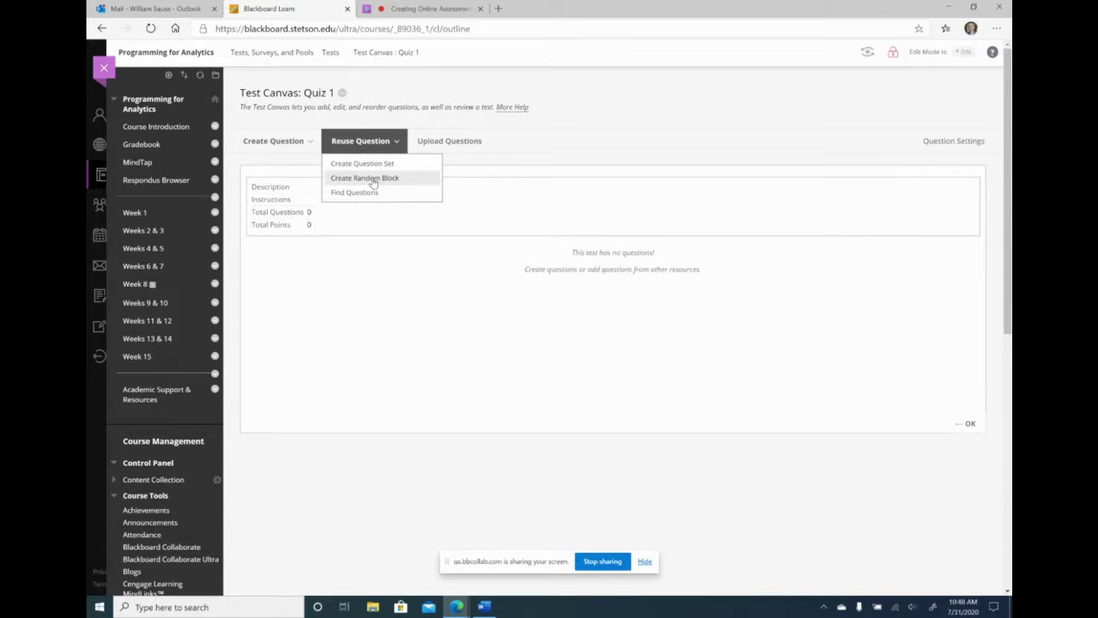
{"action": "left_click", "coordinate": [375, 167]}
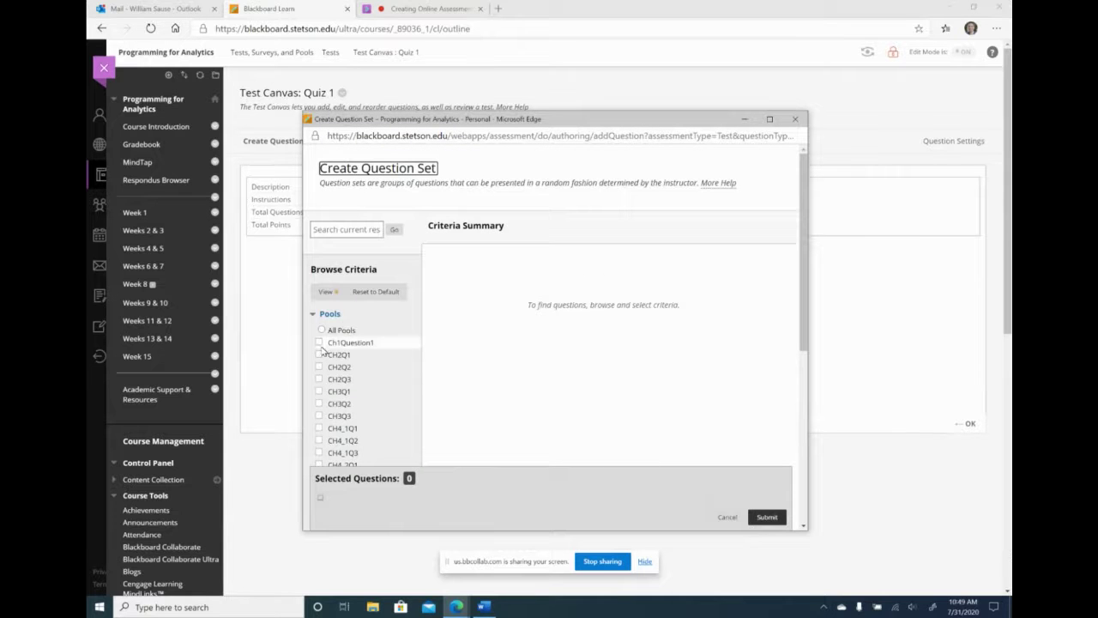
{"action": "left_click", "coordinate": [319, 342]}
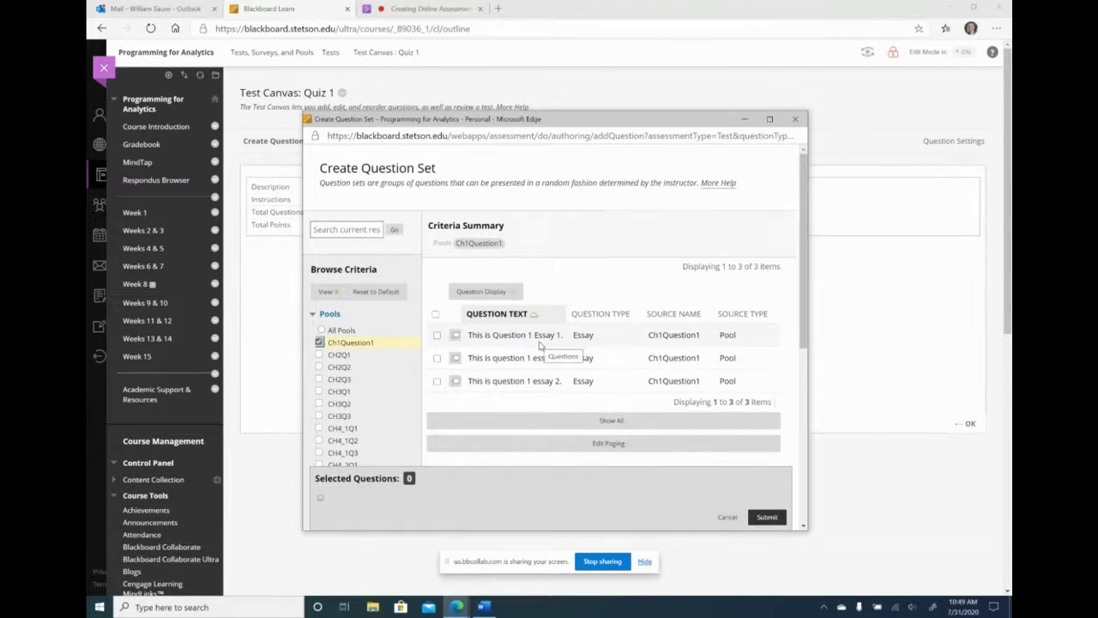
{"action": "left_click", "coordinate": [727, 517]}
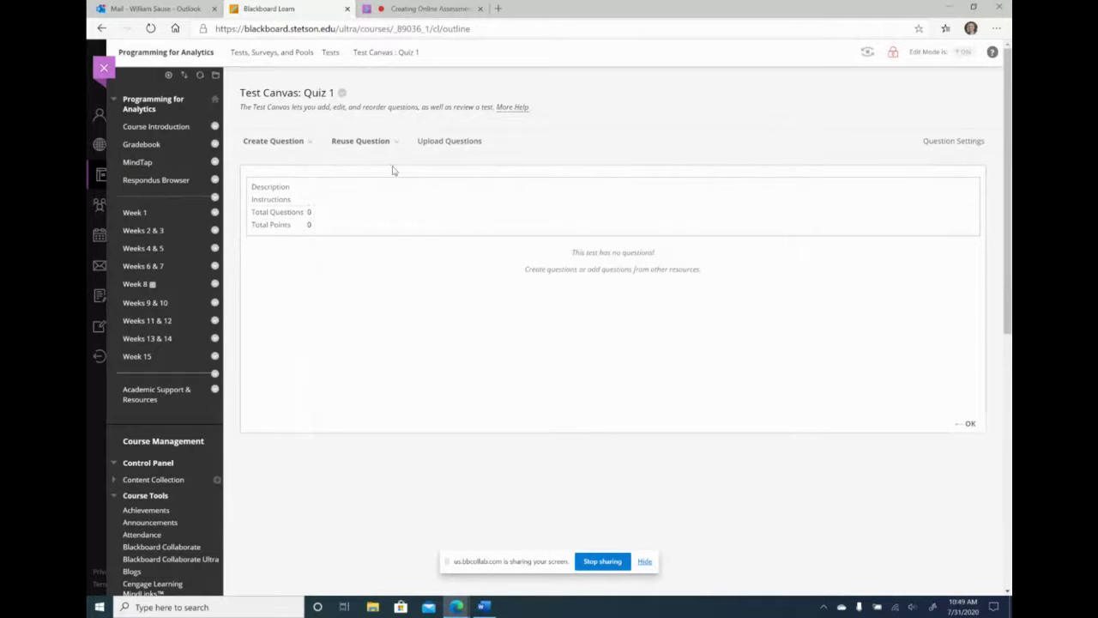
Step: Add a random block to Quiz 1 drawing all question types from the Ch1Question1 pool
{"action": "left_click", "coordinate": [360, 141]}
{"action": "left_click", "coordinate": [367, 180]}
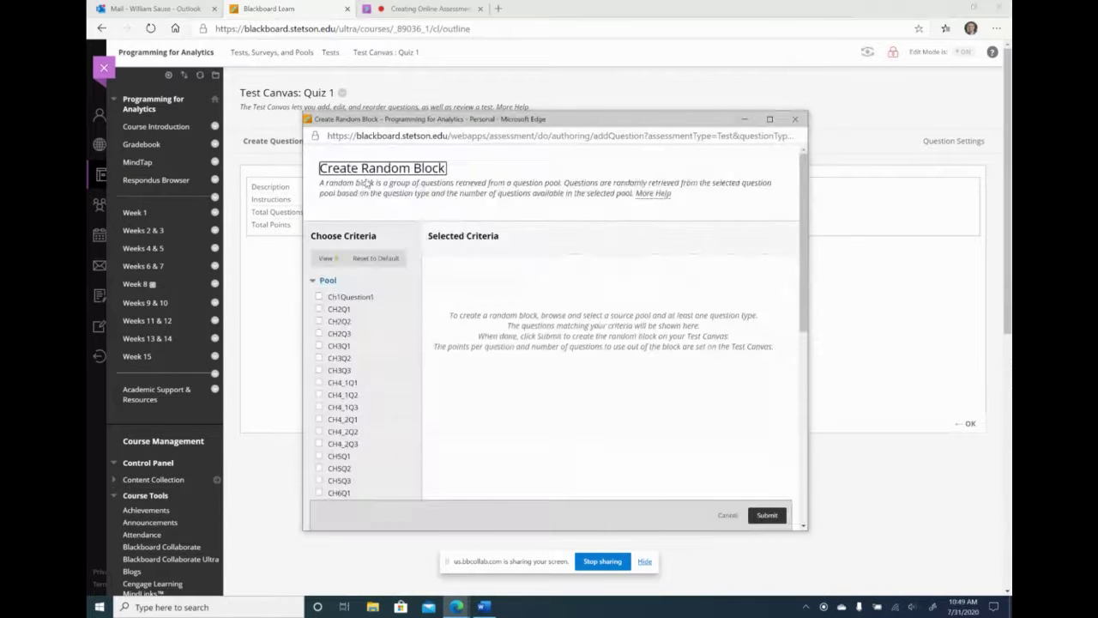
{"action": "left_click", "coordinate": [320, 296]}
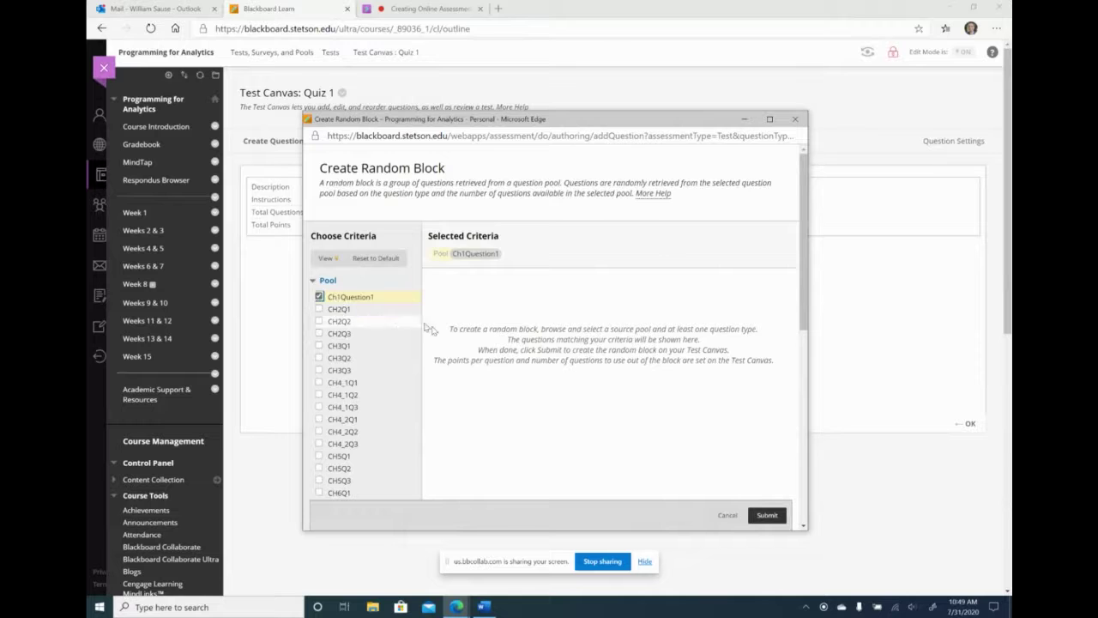
{"action": "scroll", "coordinate": [512, 372], "scroll_direction": "down", "scroll_amount": 5}
{"action": "scroll", "coordinate": [498, 361], "scroll_direction": "up", "scroll_amount": 6}
{"action": "scroll", "coordinate": [348, 247], "scroll_direction": "down", "scroll_amount": 1}
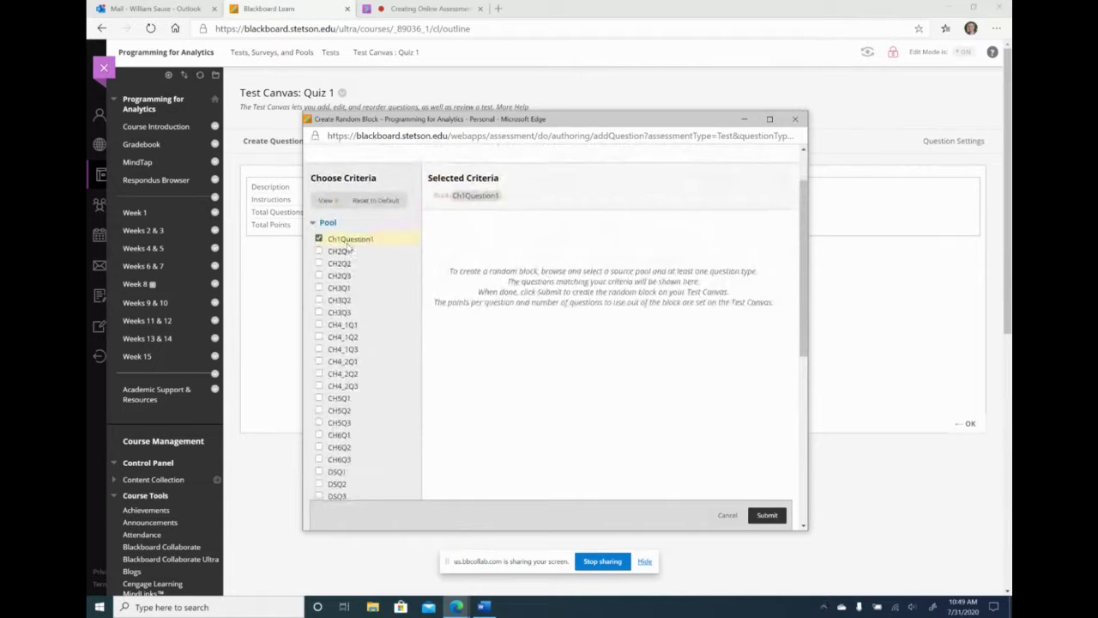
{"action": "scroll", "coordinate": [454, 321], "scroll_direction": "down", "scroll_amount": 3}
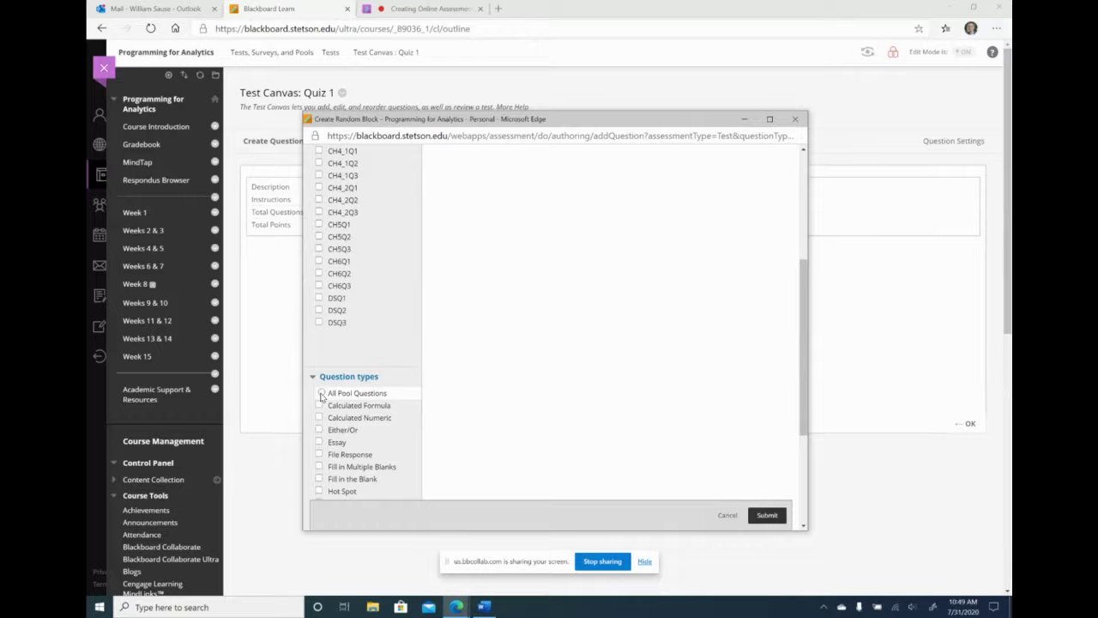
{"action": "left_click", "coordinate": [321, 394]}
{"action": "scroll", "coordinate": [558, 375], "scroll_direction": "up", "scroll_amount": 2}
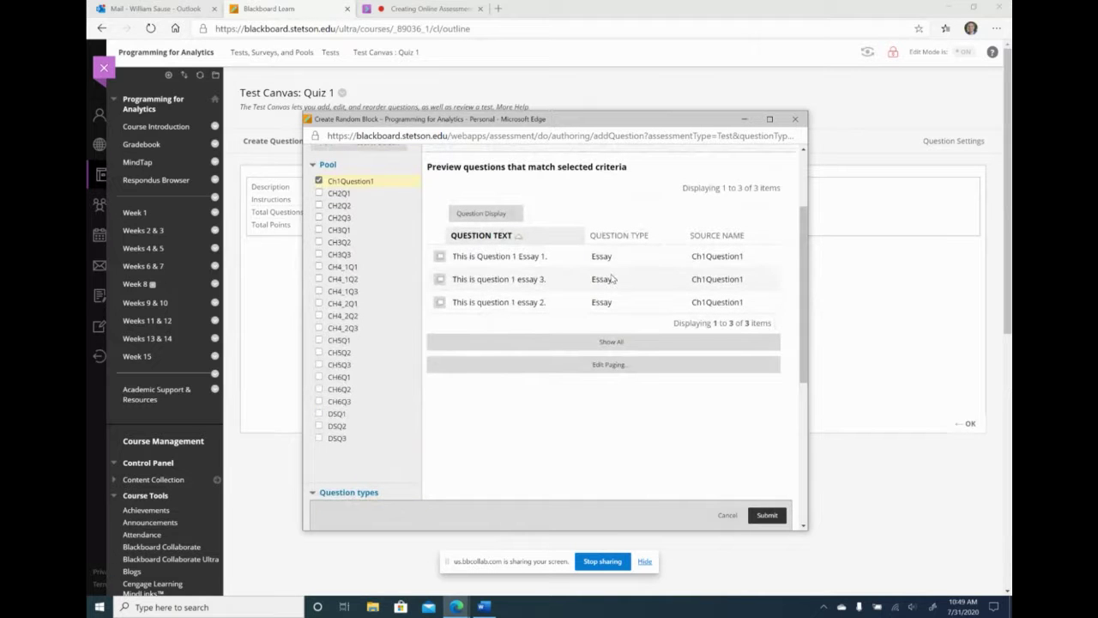
{"action": "left_click", "coordinate": [770, 517]}
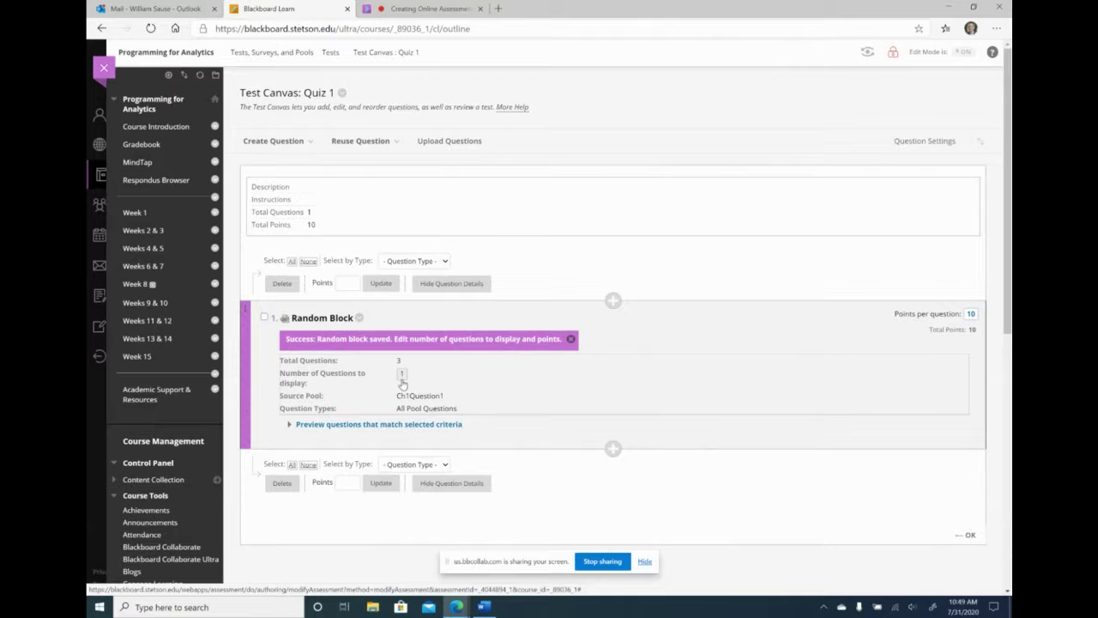
Step: Set the random block's points per question to 25
{"action": "left_click", "coordinate": [971, 313]}
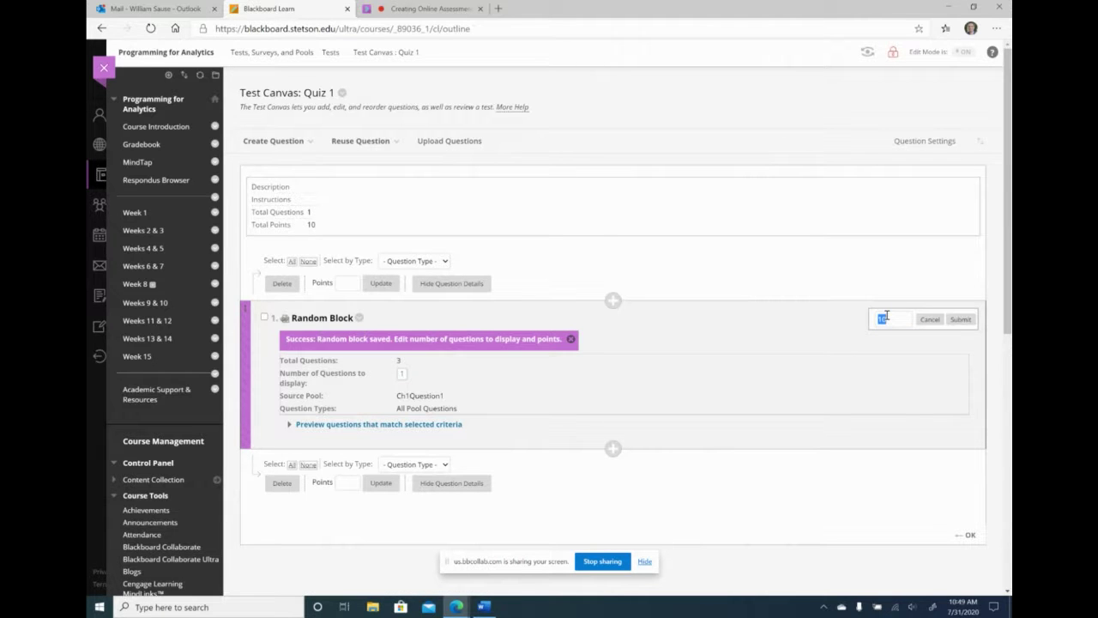
{"action": "type", "text": "25"}
{"action": "left_click", "coordinate": [958, 320]}
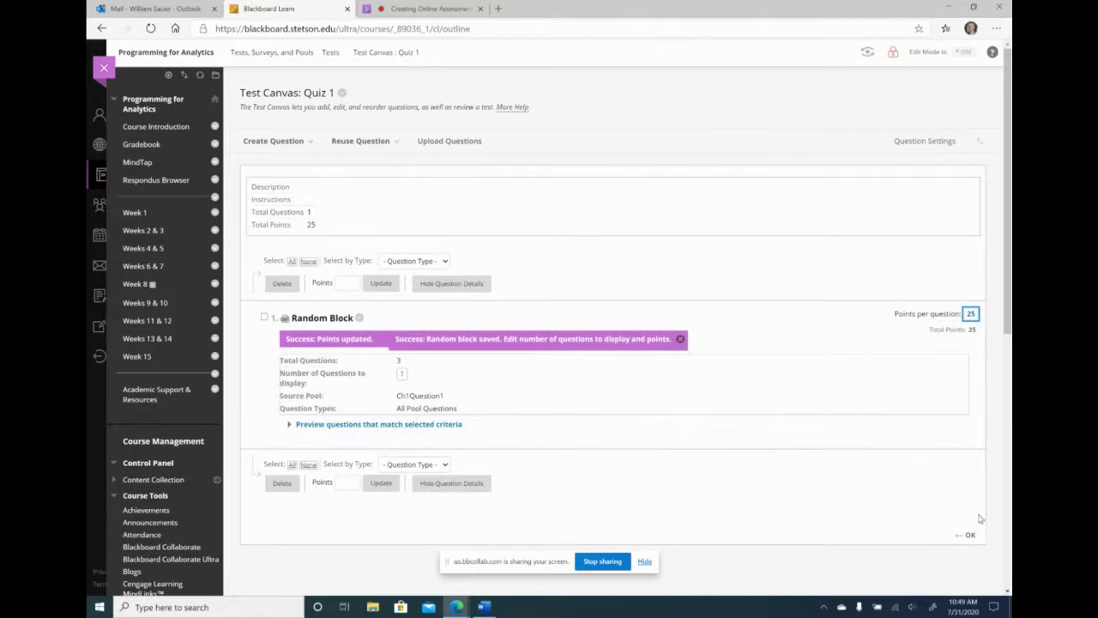
{"action": "left_click", "coordinate": [361, 141]}
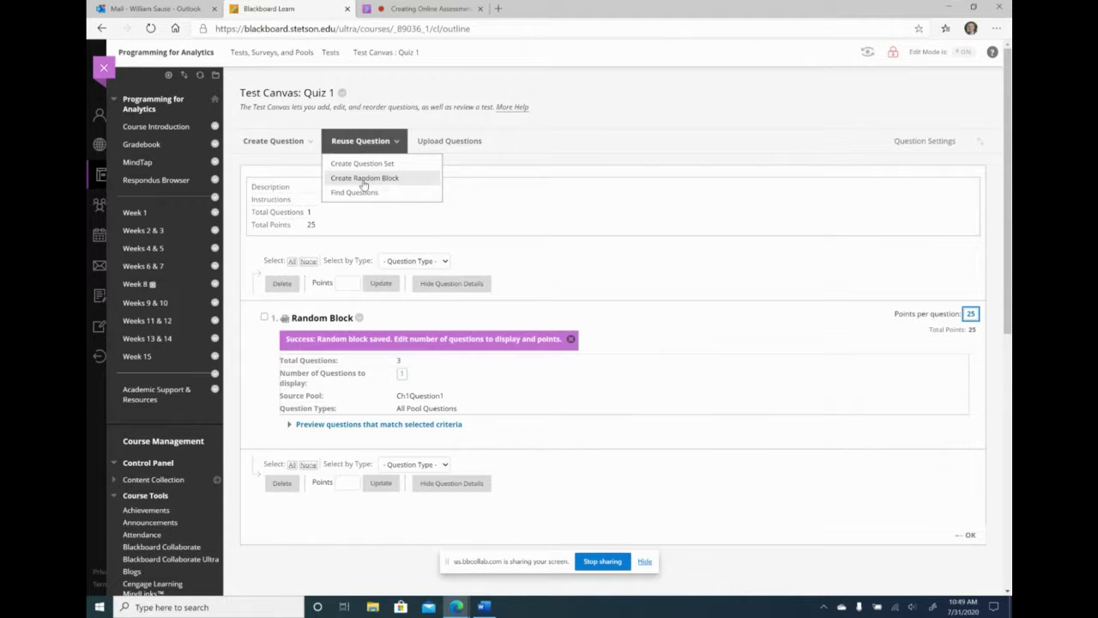
{"action": "left_click", "coordinate": [534, 182]}
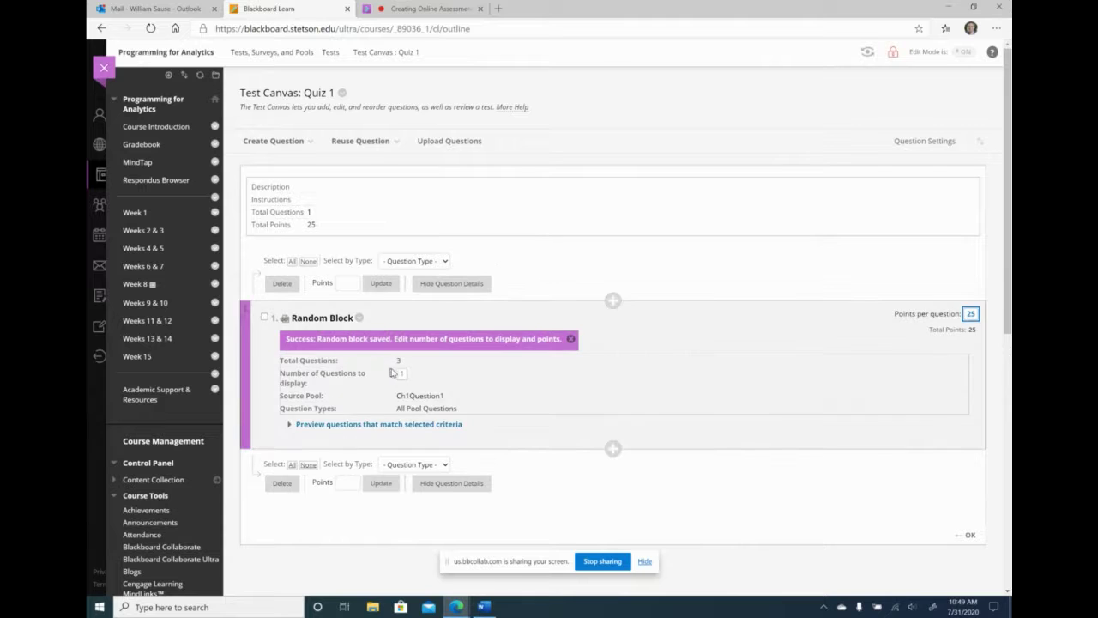
Step: Delete the Ch1Question1 Random Block from Quiz 1 and confirm the deletion
{"action": "left_click", "coordinate": [360, 317]}
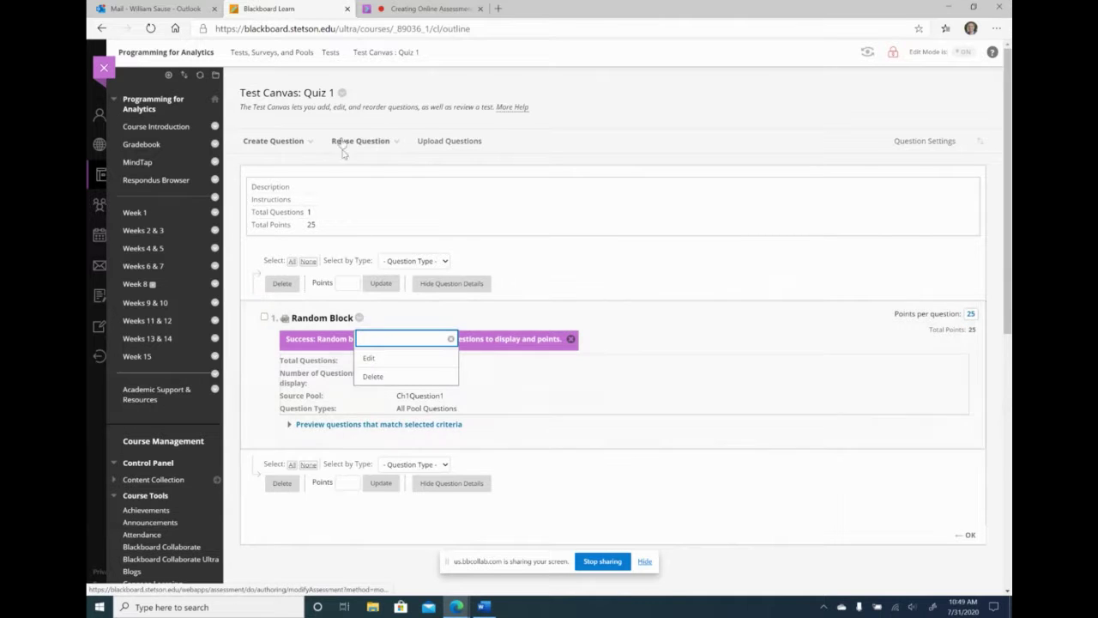
{"action": "left_click", "coordinate": [374, 377]}
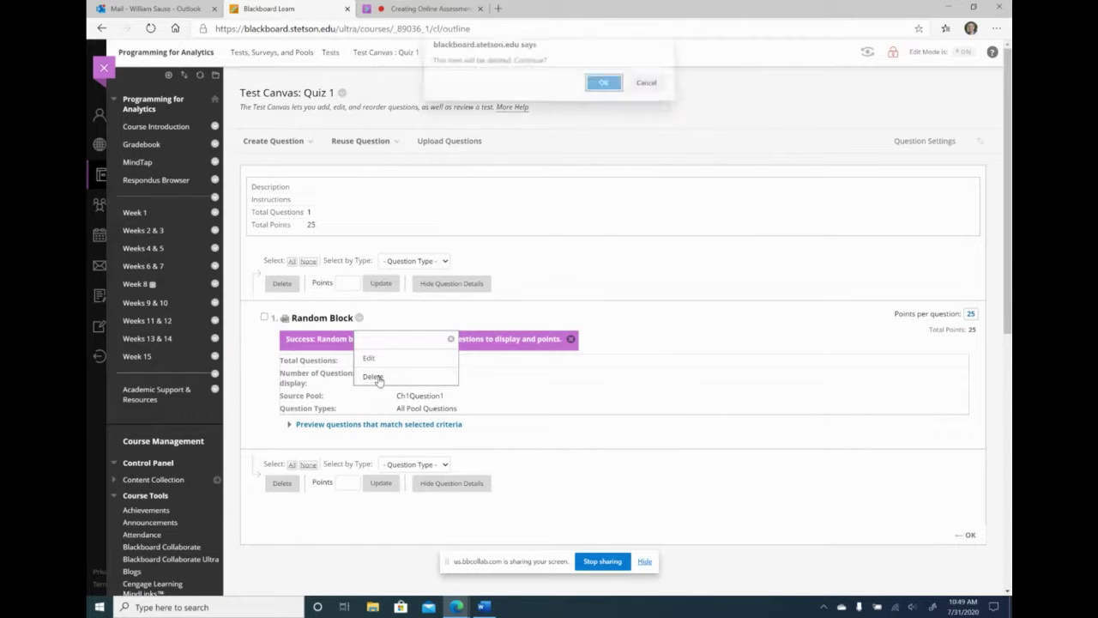
{"action": "left_click", "coordinate": [603, 89]}
{"action": "left_click", "coordinate": [292, 172]}
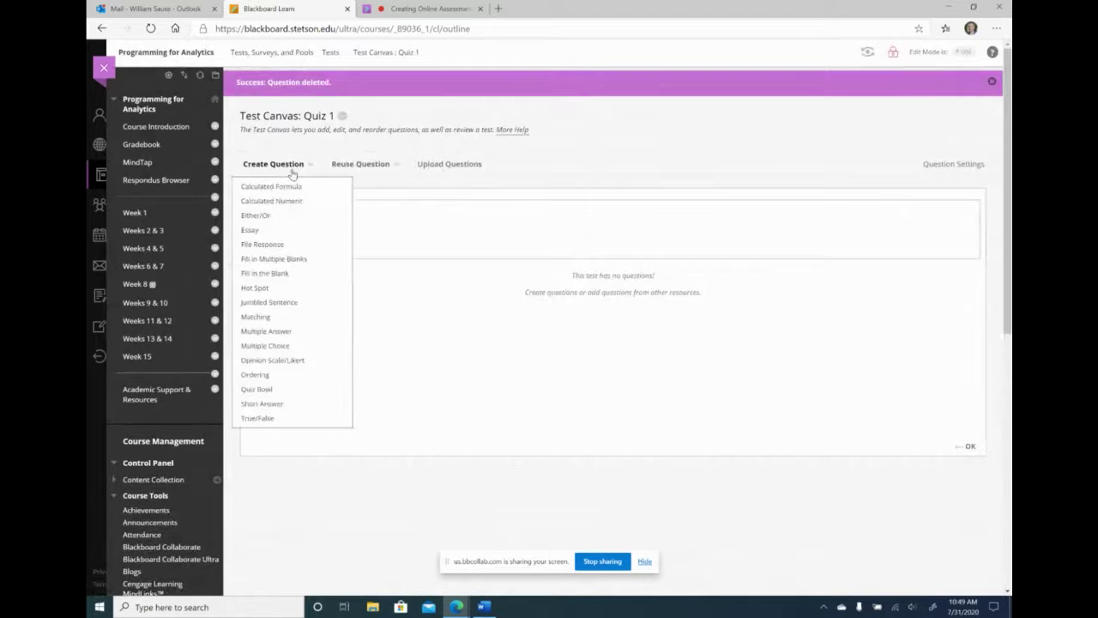
{"action": "left_click", "coordinate": [360, 164]}
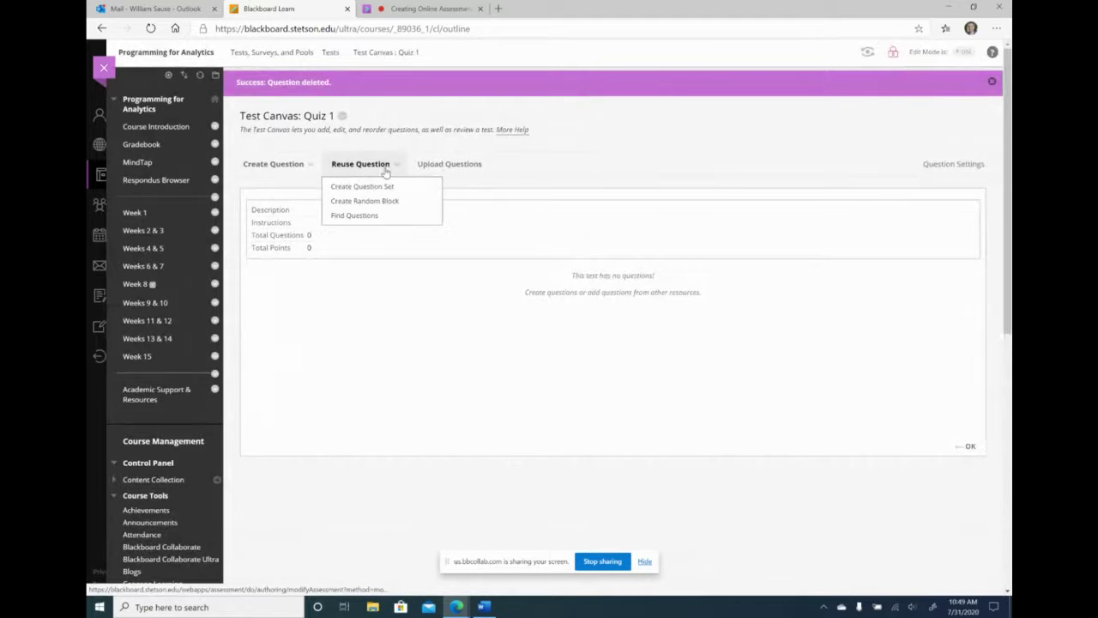
Step: Create a random block from the CH2Q1 pool including All Pool Questions
{"action": "left_click", "coordinate": [365, 203]}
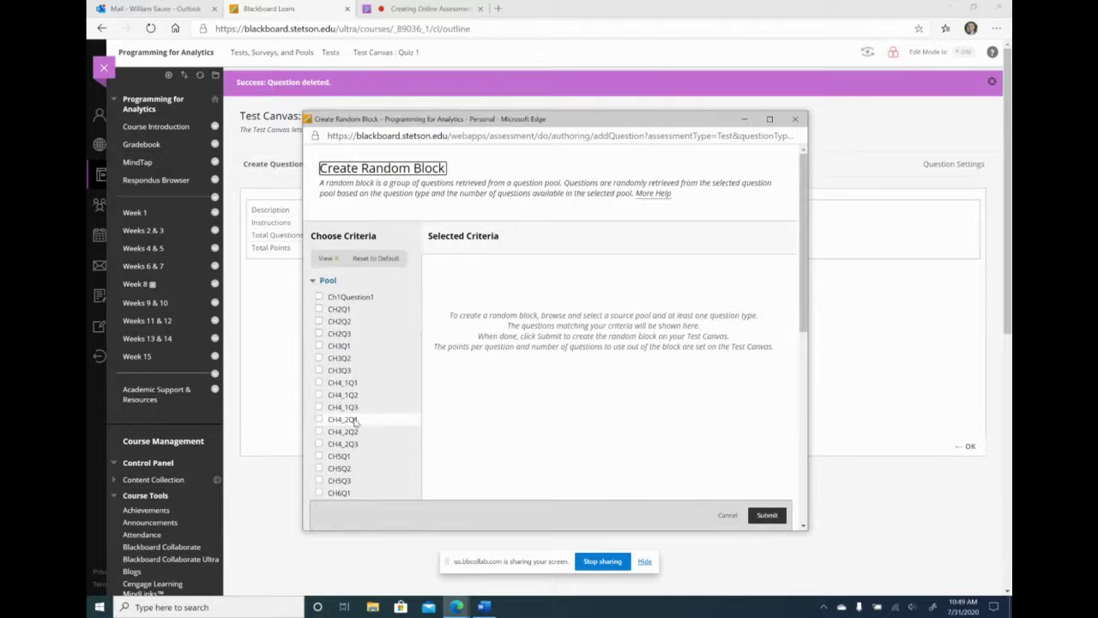
{"action": "scroll", "coordinate": [355, 419], "scroll_direction": "down", "scroll_amount": 5}
{"action": "scroll", "coordinate": [352, 397], "scroll_direction": "up", "scroll_amount": 4}
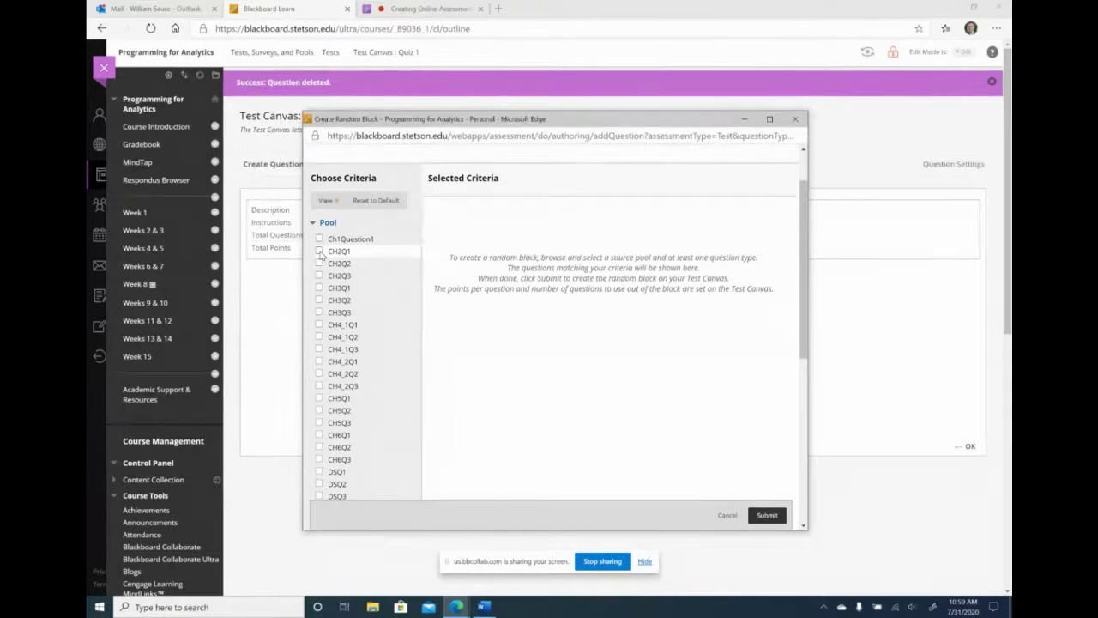
{"action": "left_click", "coordinate": [319, 251]}
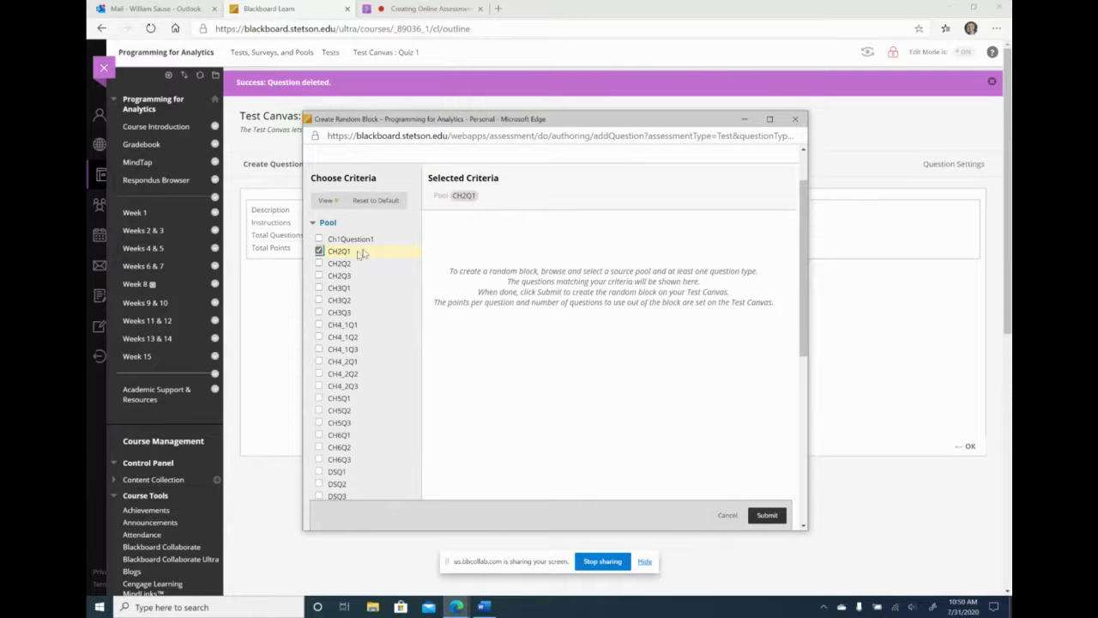
{"action": "scroll", "coordinate": [387, 256], "scroll_direction": "down", "scroll_amount": 3}
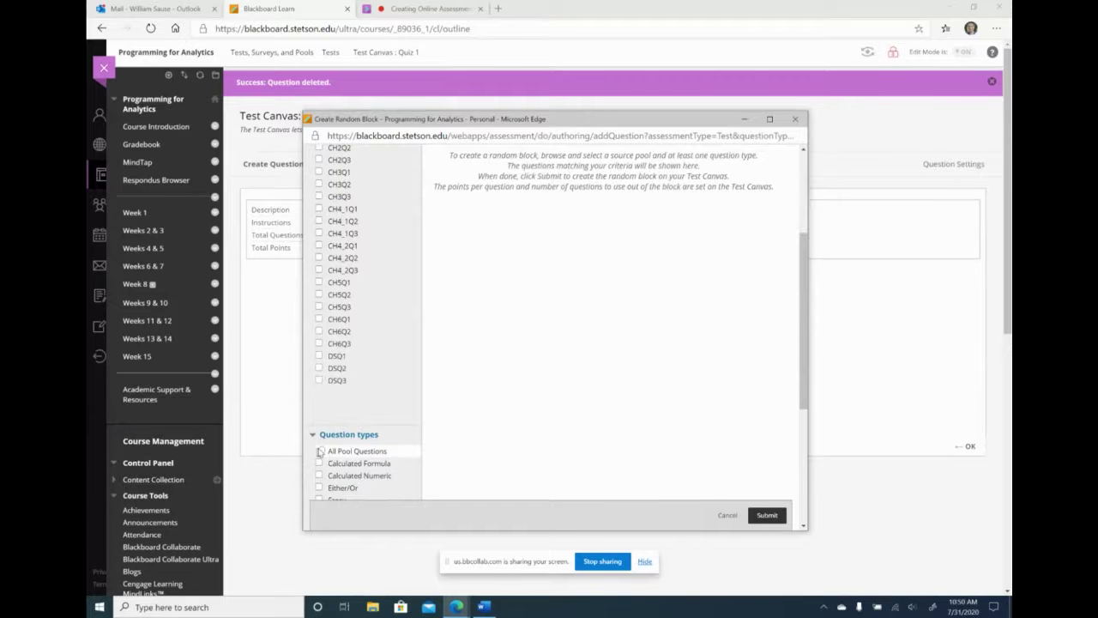
{"action": "left_click", "coordinate": [320, 451]}
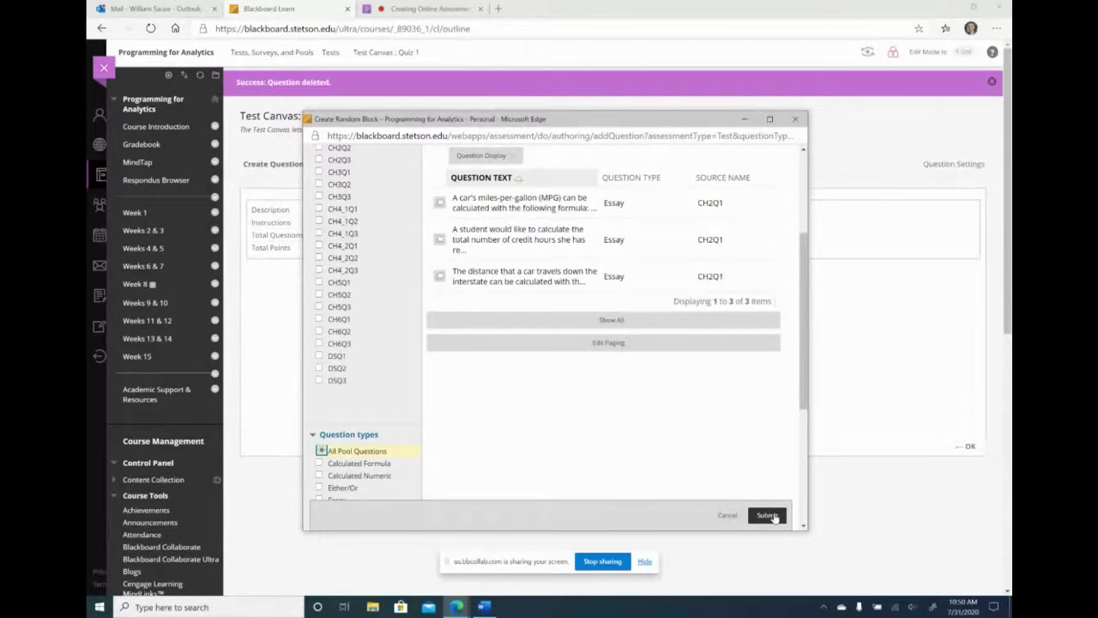
{"action": "left_click", "coordinate": [768, 515]}
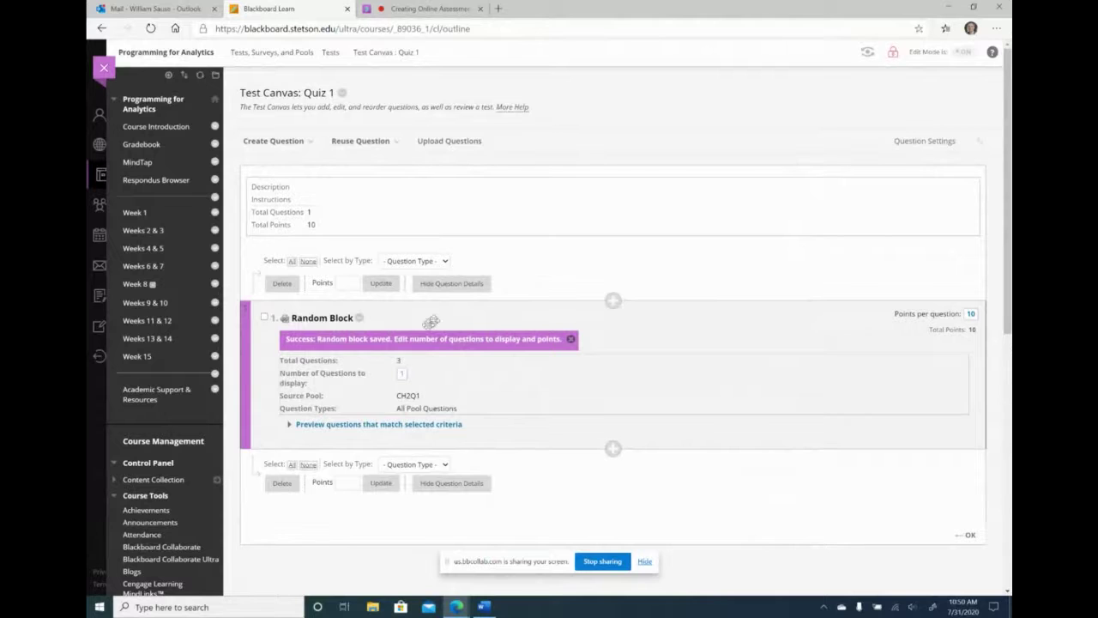
Step: Preview the three CH2Q1 essay questions matching the random block's criteria
{"action": "left_click", "coordinate": [313, 423]}
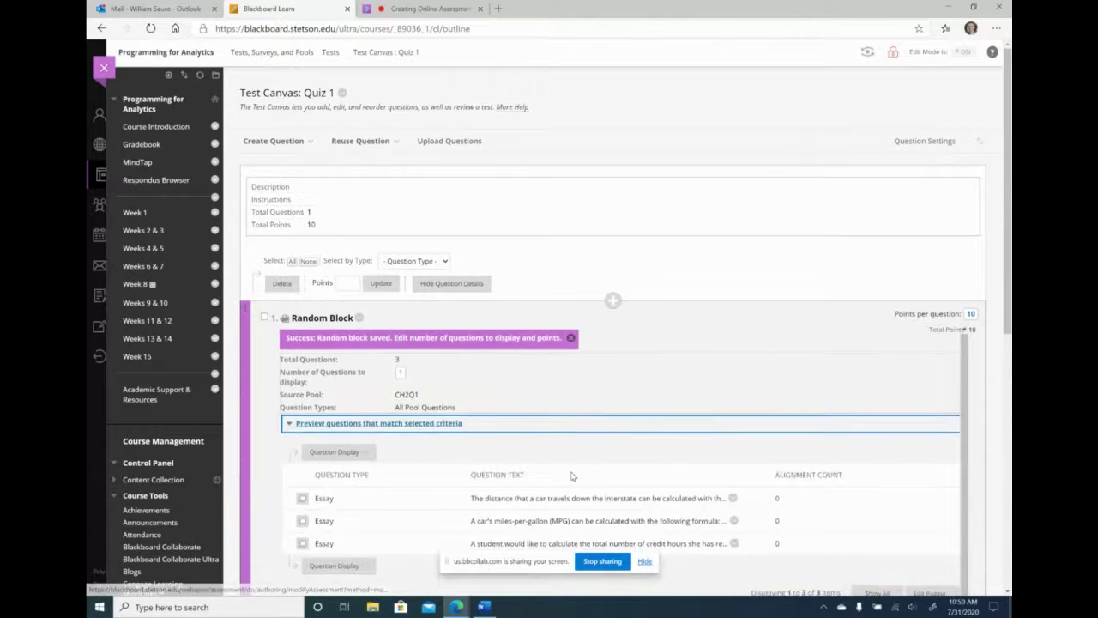
{"action": "scroll", "coordinate": [982, 487], "scroll_direction": "down", "scroll_amount": 3}
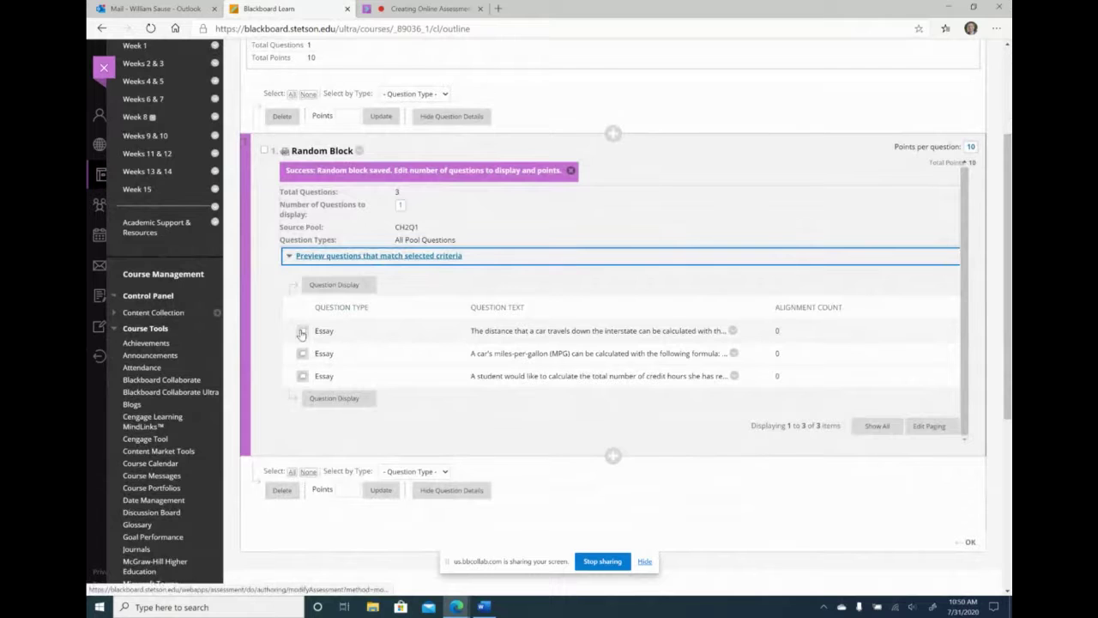
{"action": "left_click", "coordinate": [324, 330]}
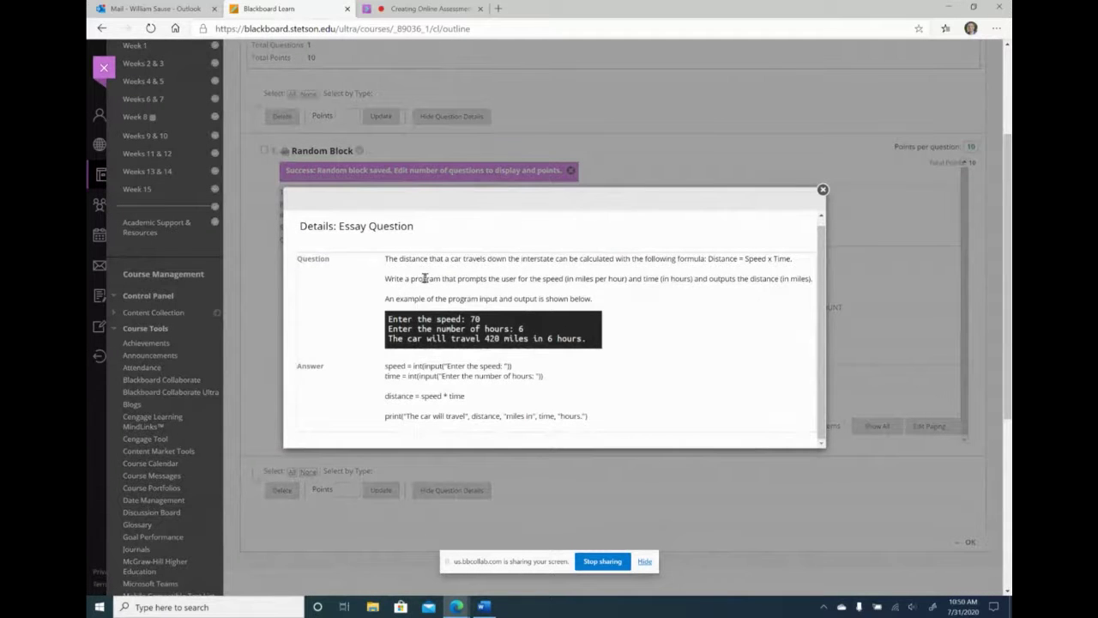
{"action": "left_click_drag", "start_coordinate": [493, 410], "coordinate": [597, 420]}
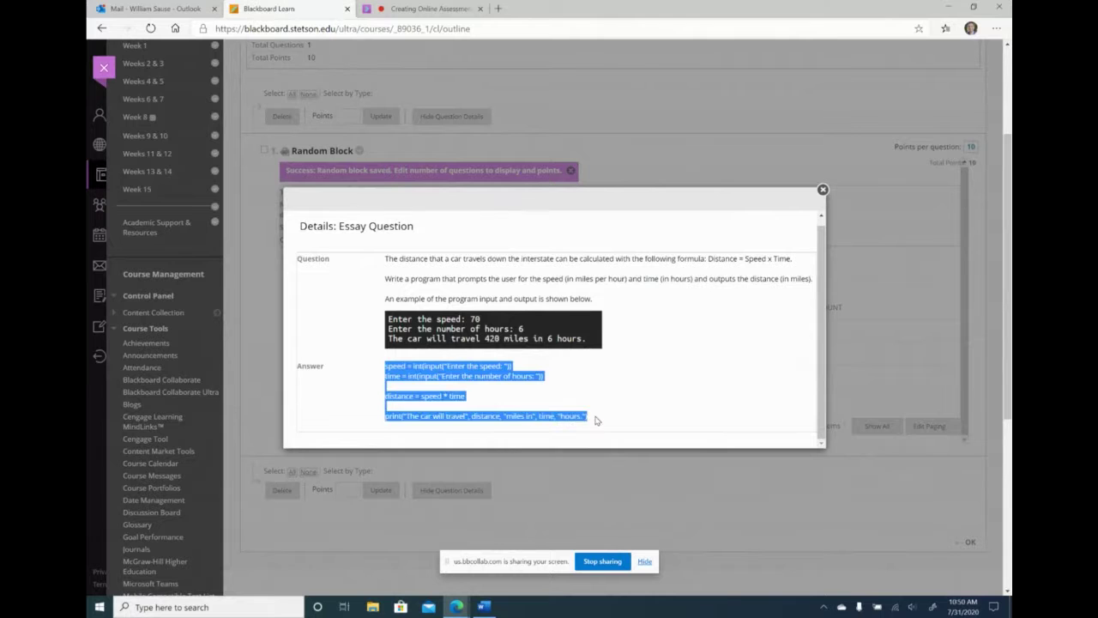
{"action": "left_click", "coordinate": [596, 419]}
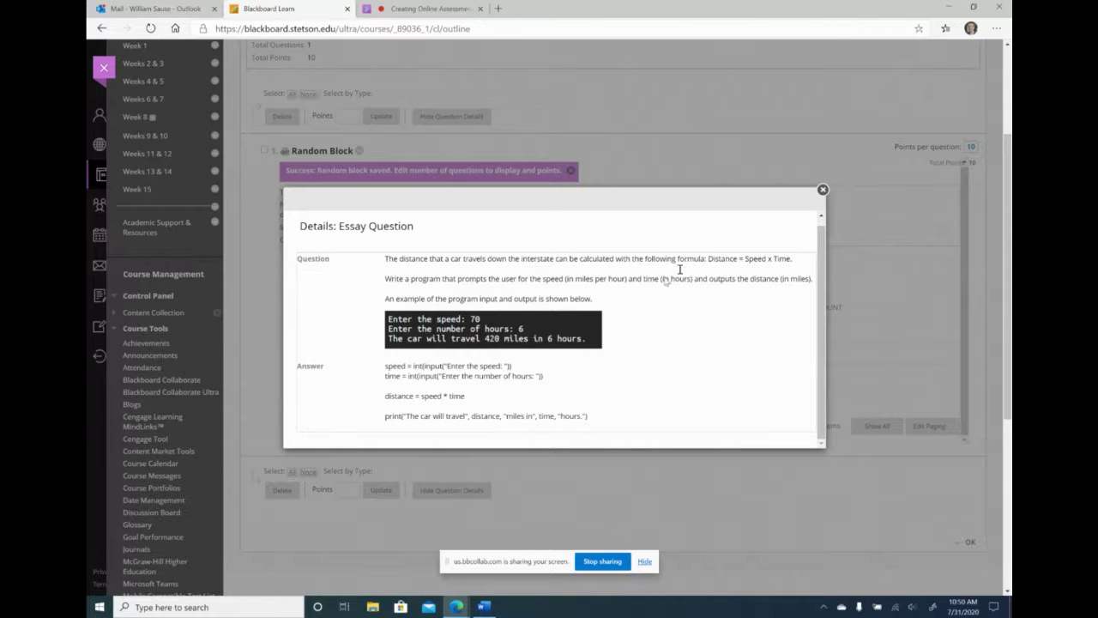
{"action": "left_click_drag", "start_coordinate": [393, 396], "coordinate": [455, 394]}
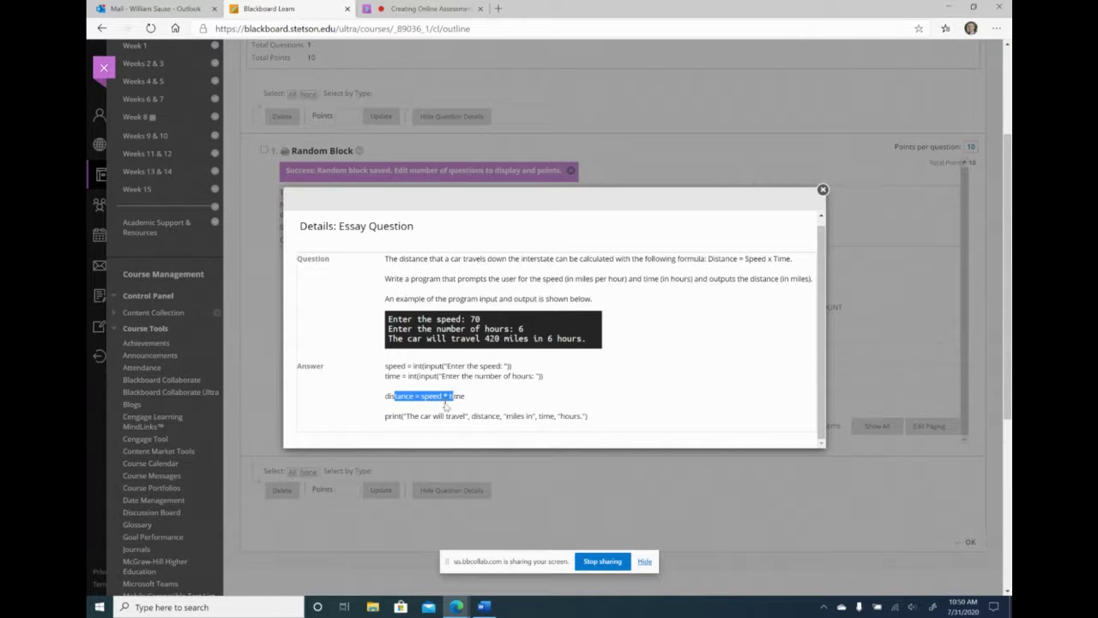
{"action": "left_click", "coordinate": [400, 417]}
{"action": "left_click_drag", "start_coordinate": [400, 417], "coordinate": [386, 405]}
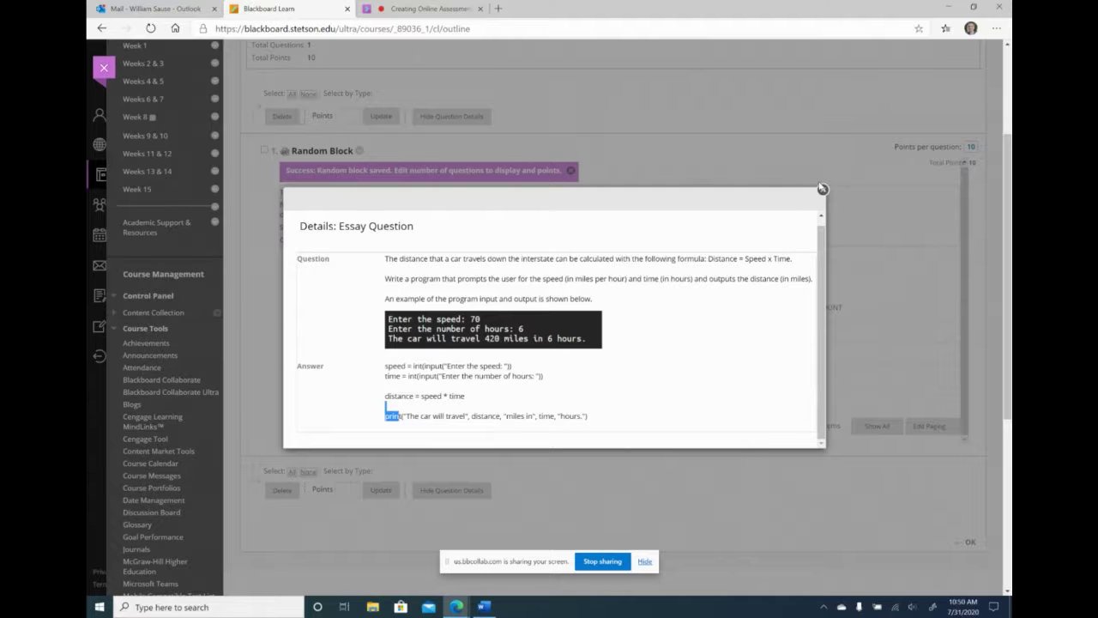
{"action": "left_click", "coordinate": [822, 189]}
{"action": "left_click", "coordinate": [319, 352]}
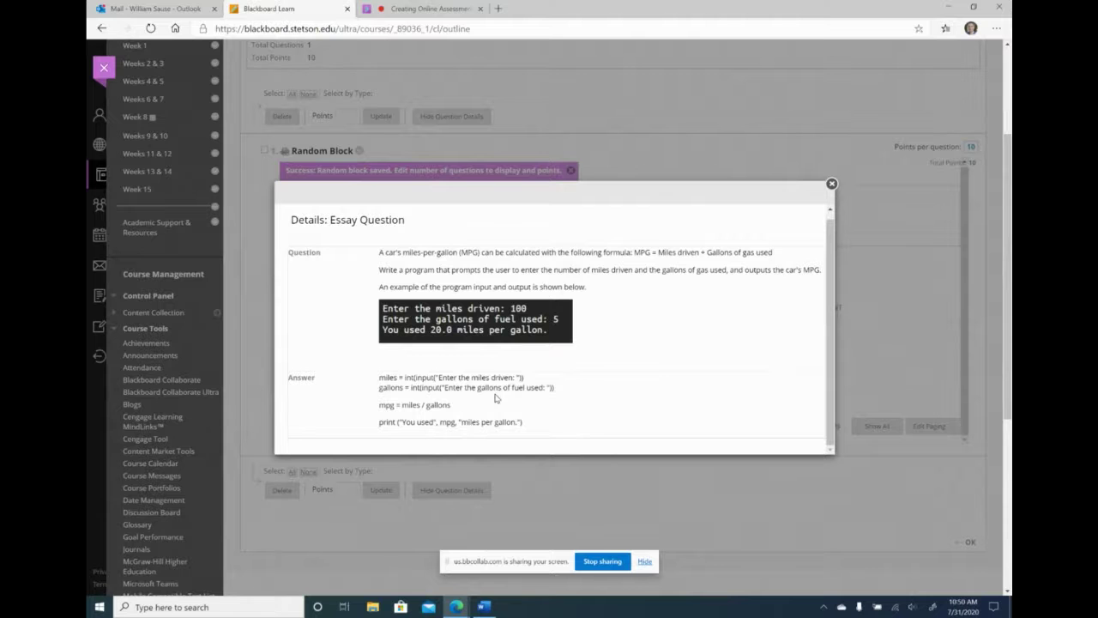
{"action": "scroll", "coordinate": [531, 402], "scroll_direction": "up", "scroll_amount": 2}
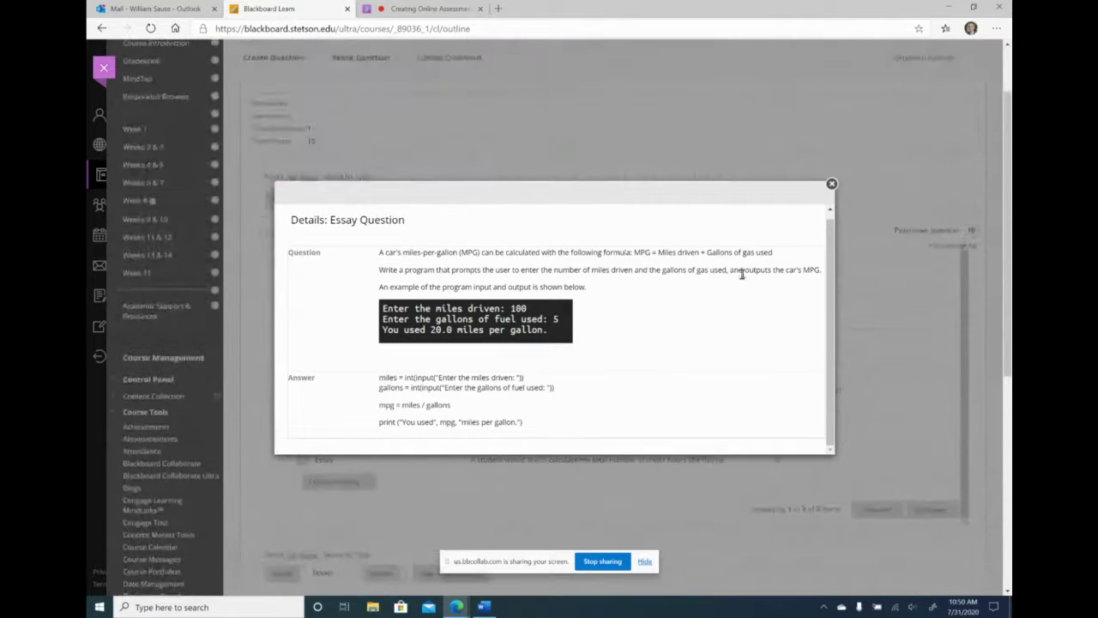
{"action": "left_click", "coordinate": [831, 185]}
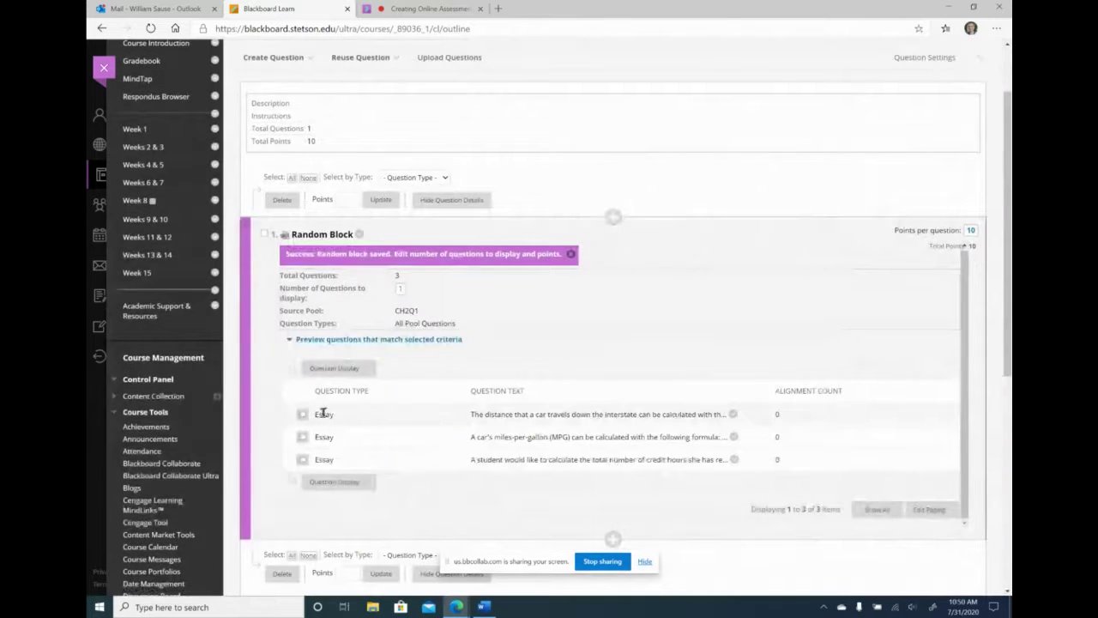
{"action": "left_click", "coordinate": [302, 461]}
{"action": "scroll", "coordinate": [532, 397], "scroll_direction": "down", "scroll_amount": 2}
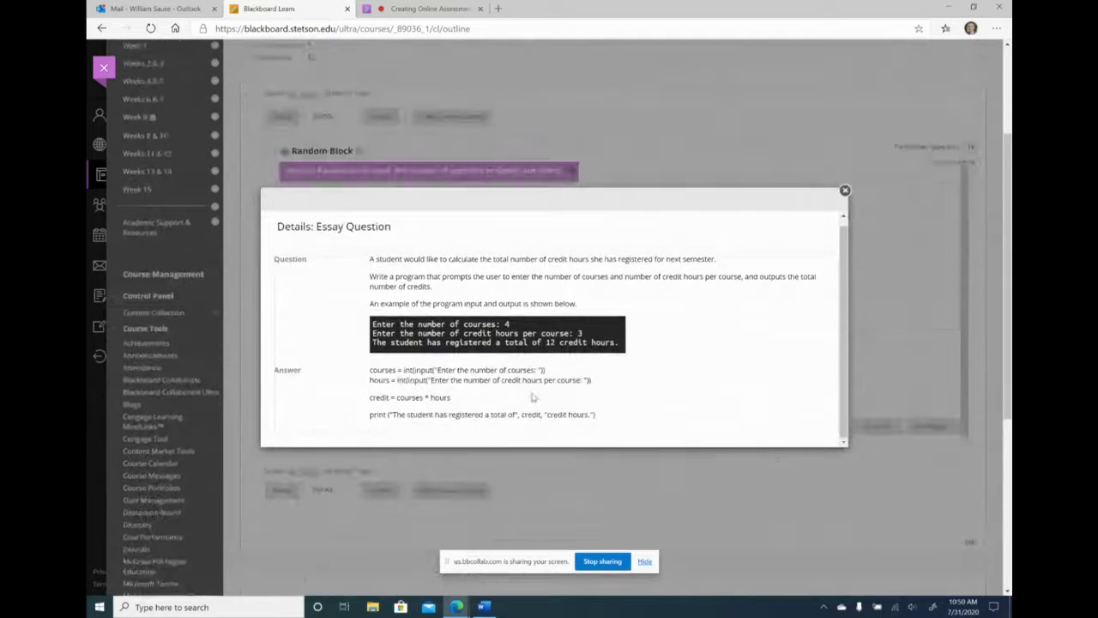
{"action": "left_click", "coordinate": [845, 191]}
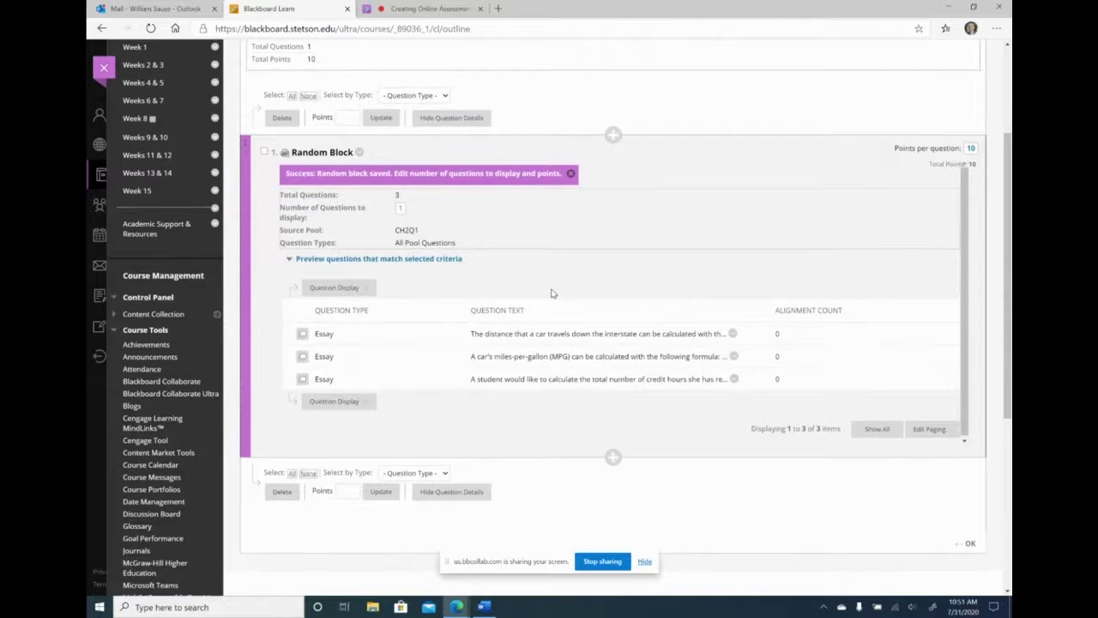
Step: Change the CH2Q1 random block's points per question from 10 to 33.3
{"action": "scroll", "coordinate": [553, 295], "scroll_direction": "up", "scroll_amount": 3}
{"action": "left_click", "coordinate": [971, 314]}
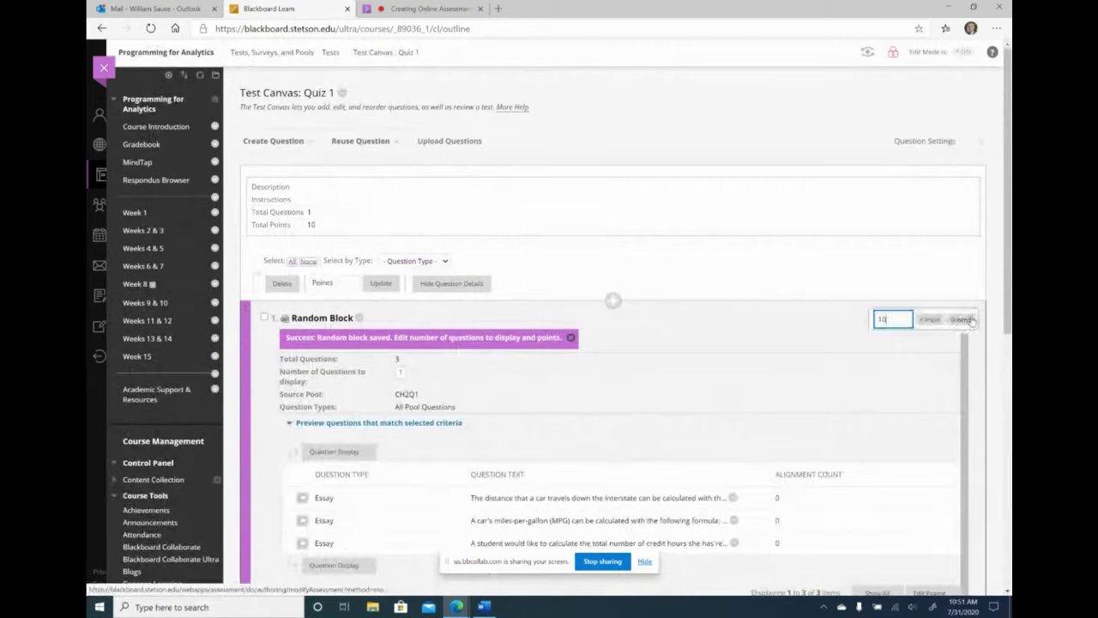
{"action": "double_click", "coordinate": [891, 323]}
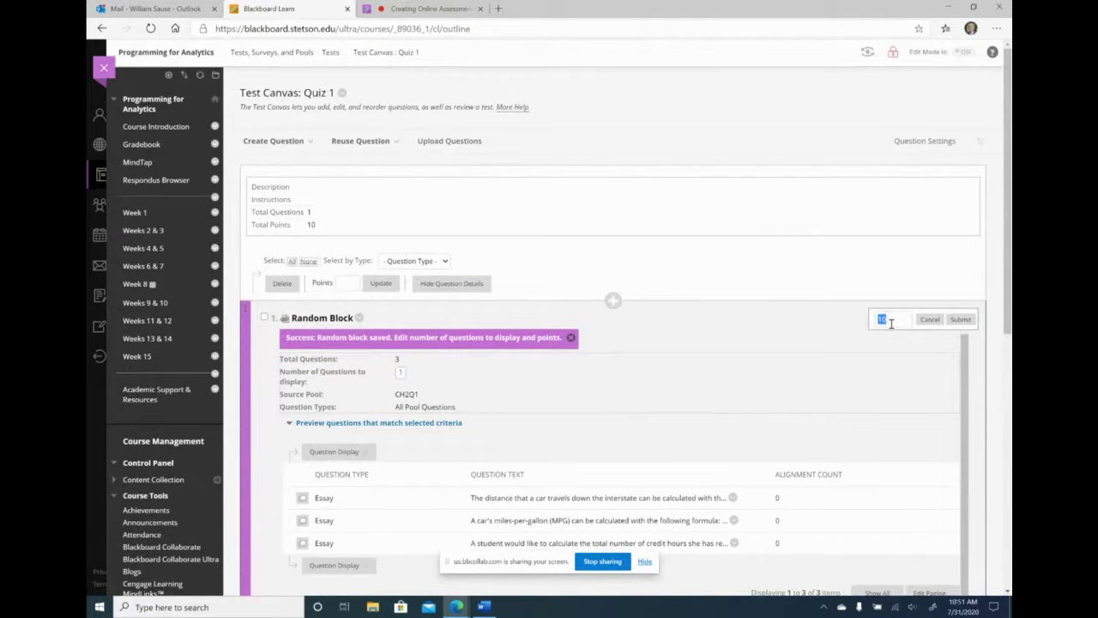
{"action": "type", "text": "33.3"}
{"action": "left_click", "coordinate": [959, 320]}
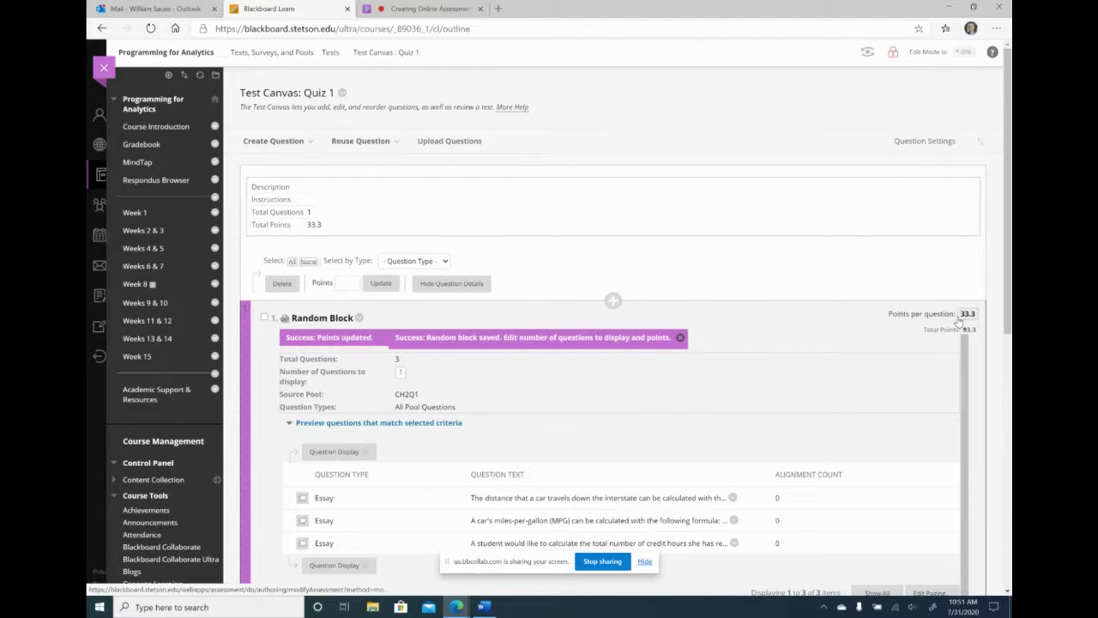
{"action": "scroll", "coordinate": [927, 530], "scroll_direction": "down", "scroll_amount": 2}
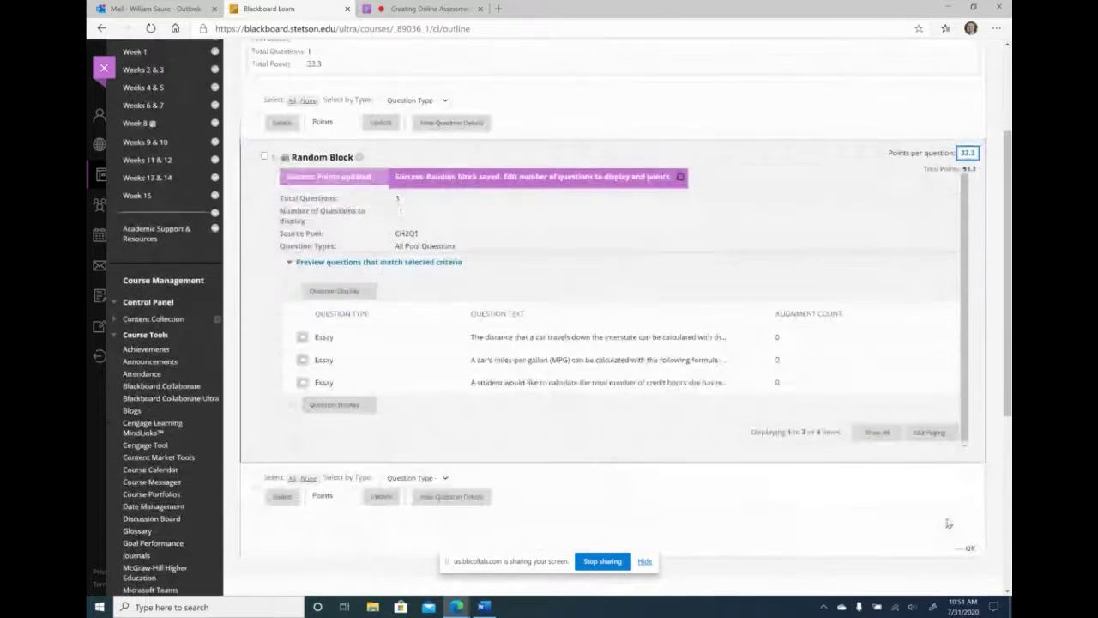
{"action": "scroll", "coordinate": [829, 321], "scroll_direction": "up", "scroll_amount": 2}
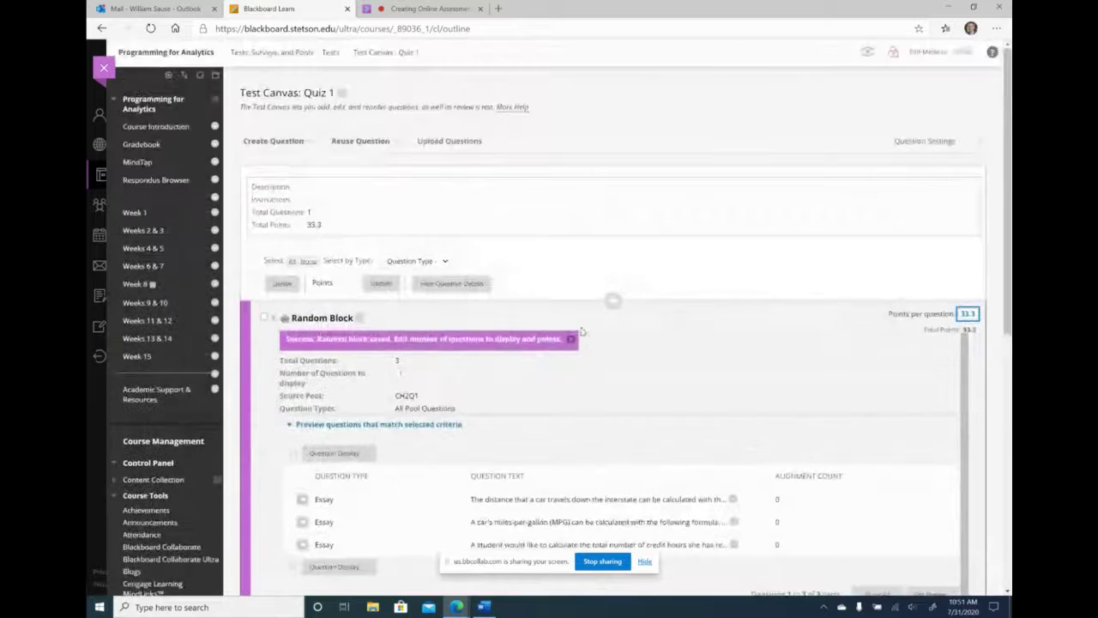
{"action": "left_click", "coordinate": [273, 141]}
Step: Create a second random block from the CH2Q2 pool including All Pool Questions
{"action": "left_click", "coordinate": [361, 141]}
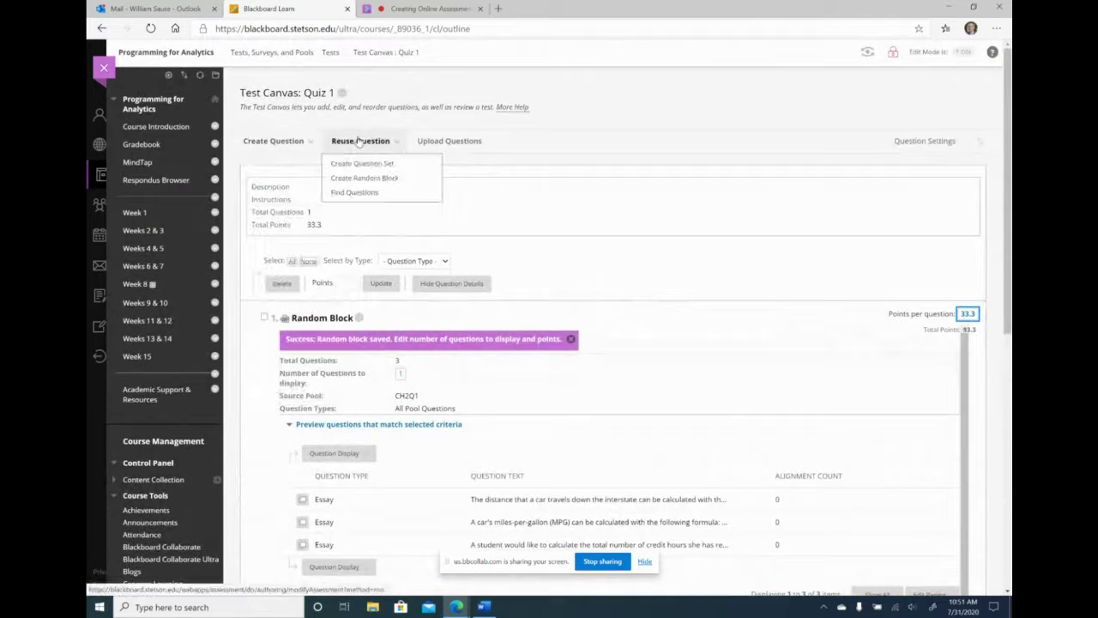
{"action": "left_click", "coordinate": [353, 178]}
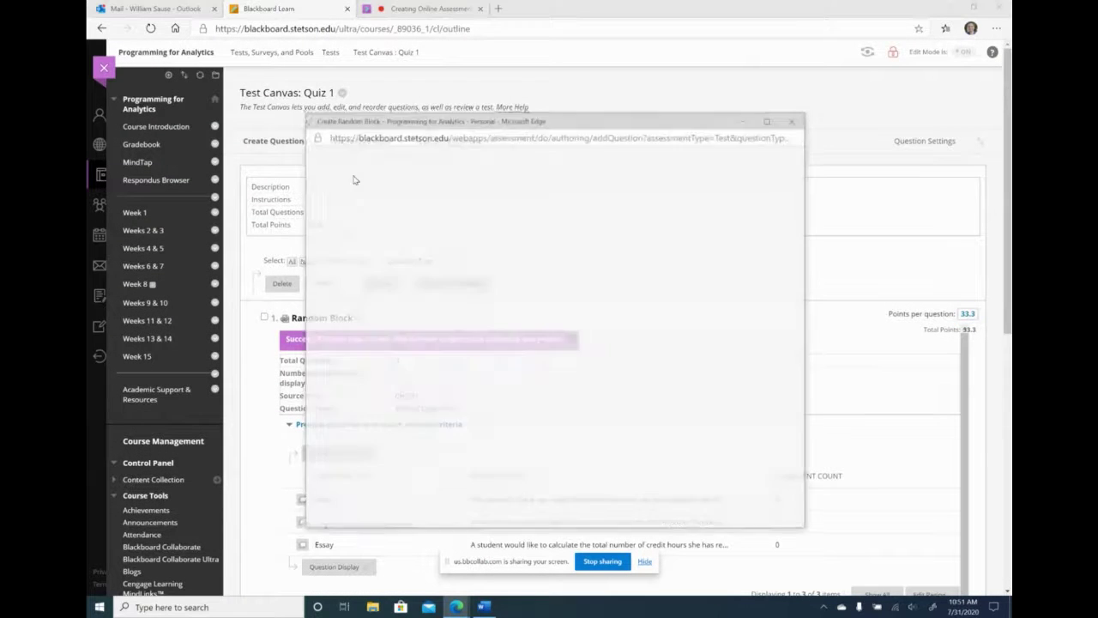
{"action": "left_click", "coordinate": [319, 321]}
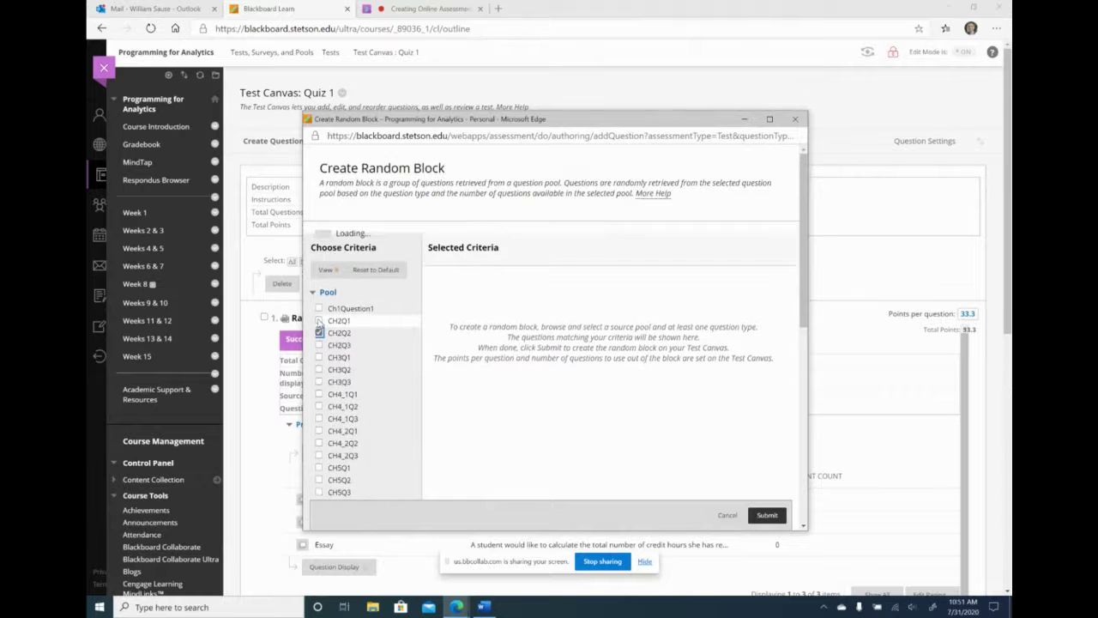
{"action": "scroll", "coordinate": [412, 376], "scroll_direction": "down", "scroll_amount": 3}
{"action": "scroll", "coordinate": [412, 376], "scroll_direction": "down", "scroll_amount": 3}
{"action": "left_click", "coordinate": [321, 335]}
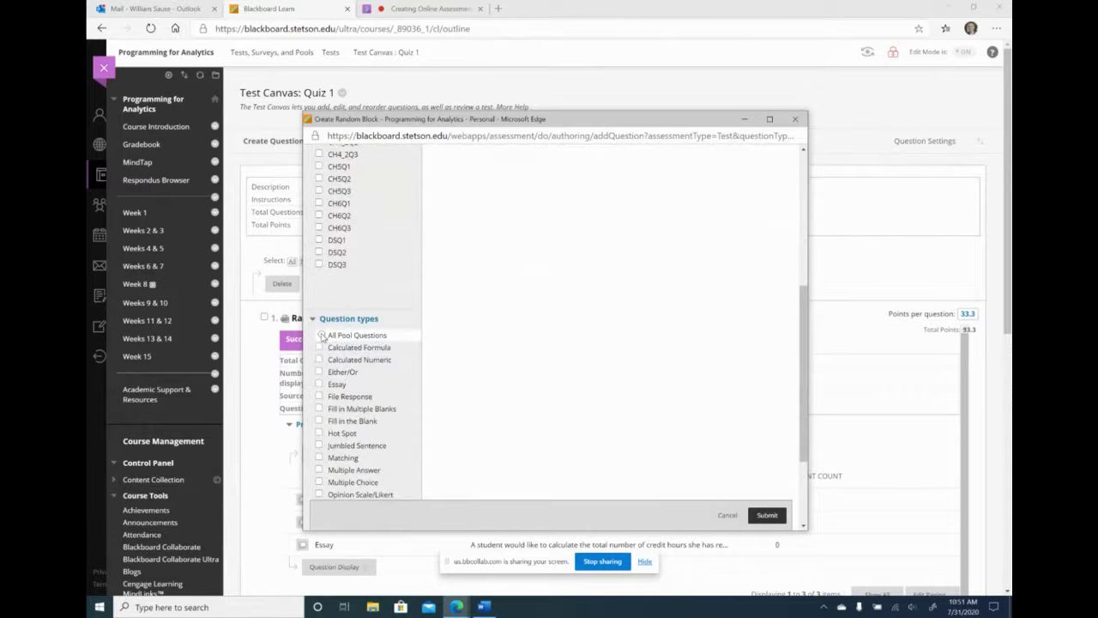
{"action": "left_click", "coordinate": [767, 515]}
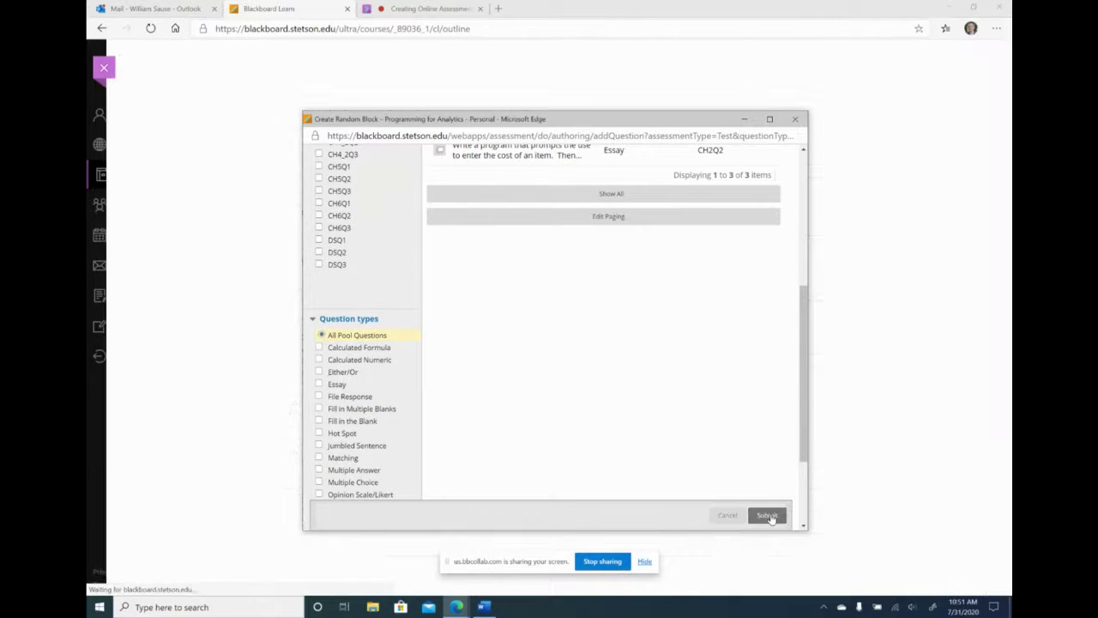
Step: Set the second block's points per question from 10 to 33.3
{"action": "scroll", "coordinate": [824, 288], "scroll_direction": "down", "scroll_amount": 2}
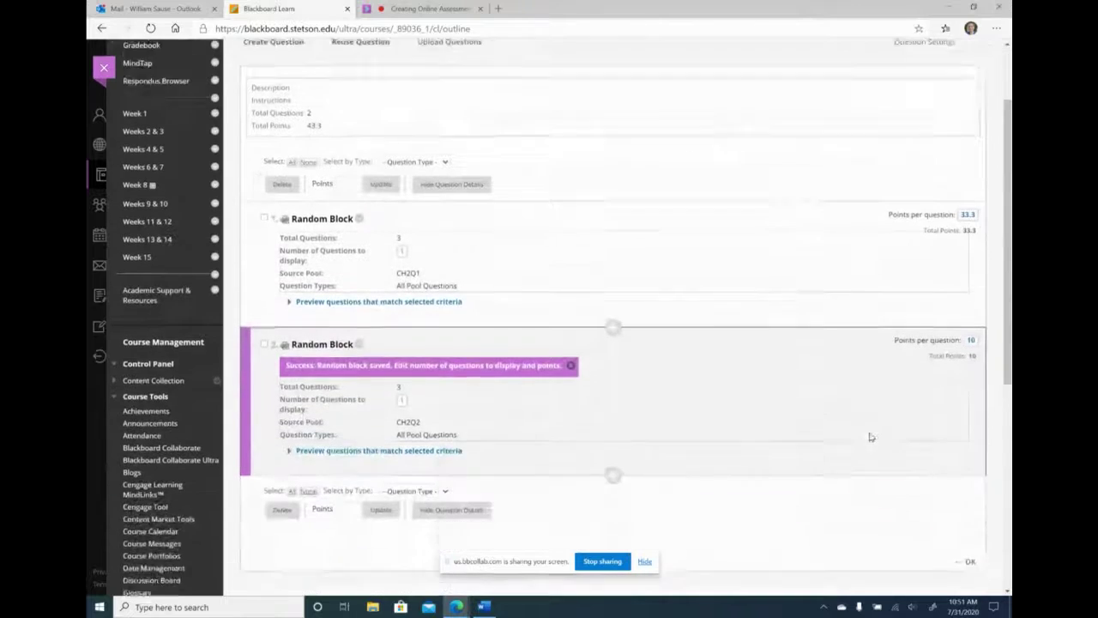
{"action": "left_click", "coordinate": [970, 273]}
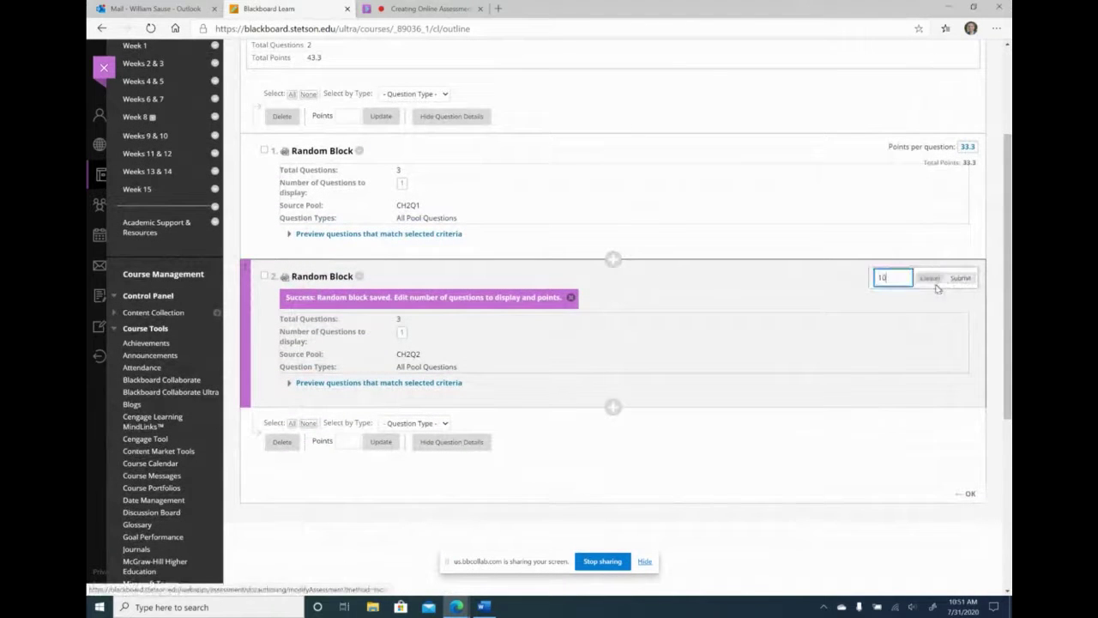
{"action": "double_click", "coordinate": [893, 277]}
{"action": "type", "text": "33.3"}
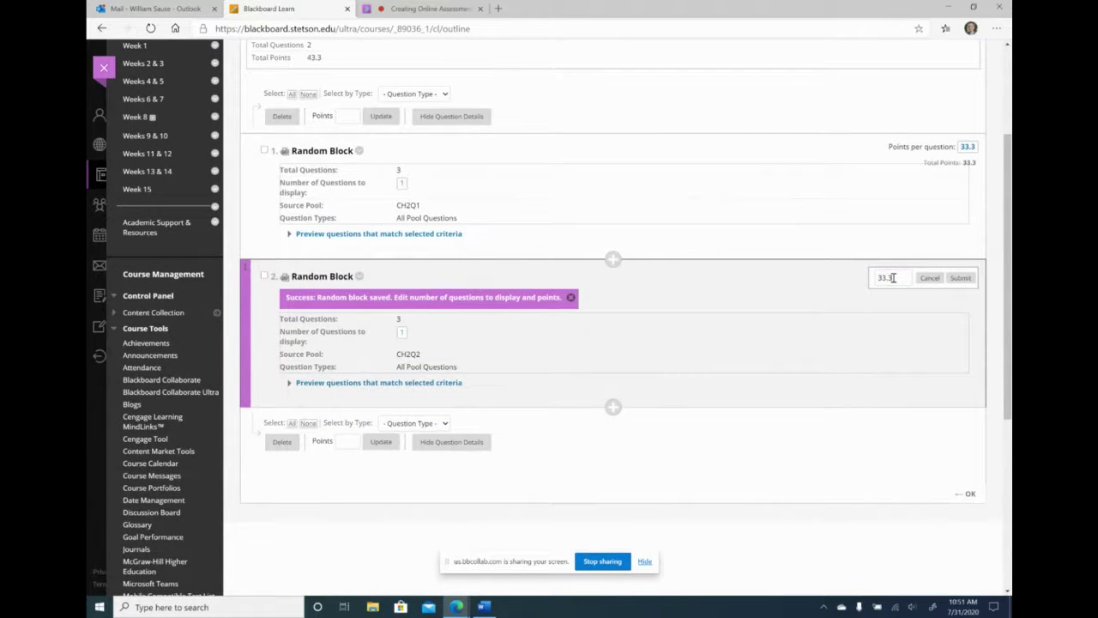
{"action": "left_click", "coordinate": [960, 277]}
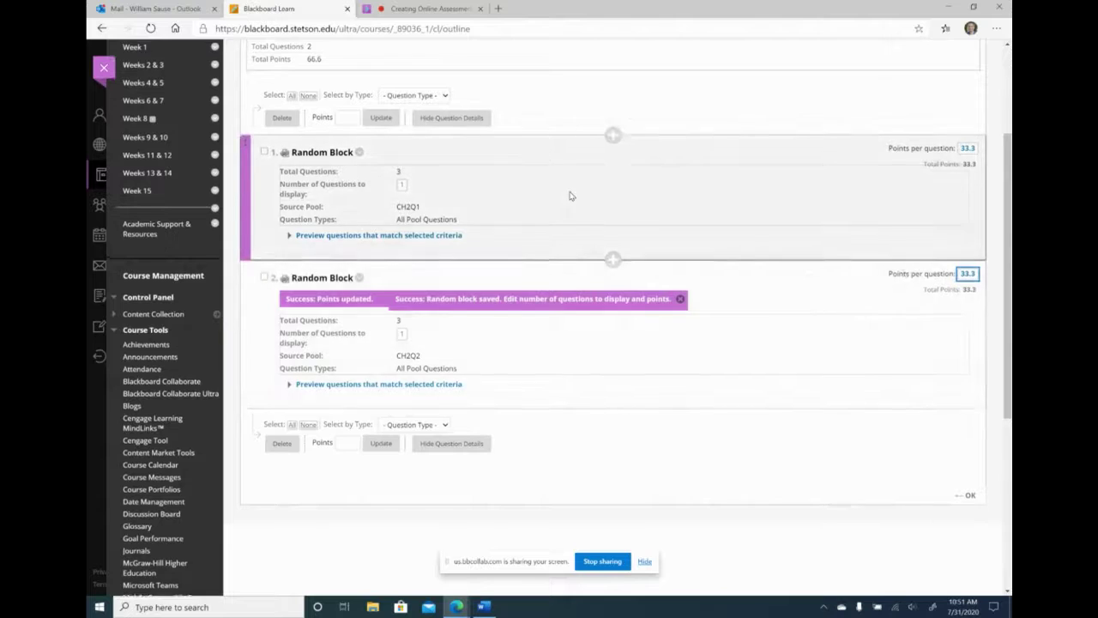
{"action": "scroll", "coordinate": [669, 223], "scroll_direction": "up", "scroll_amount": 2}
Step: Add a random block drawing all pool questions from the CH2Q3 pool
{"action": "left_click", "coordinate": [361, 142]}
{"action": "left_click", "coordinate": [365, 177]}
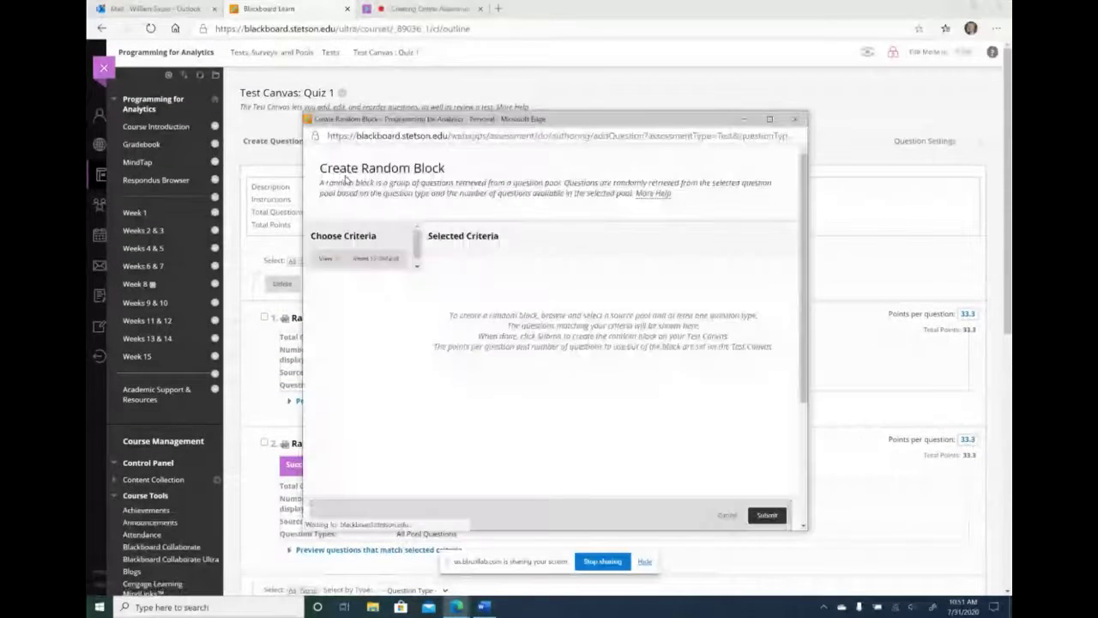
{"action": "left_click", "coordinate": [321, 334]}
{"action": "scroll", "coordinate": [322, 335], "scroll_direction": "down", "scroll_amount": 5}
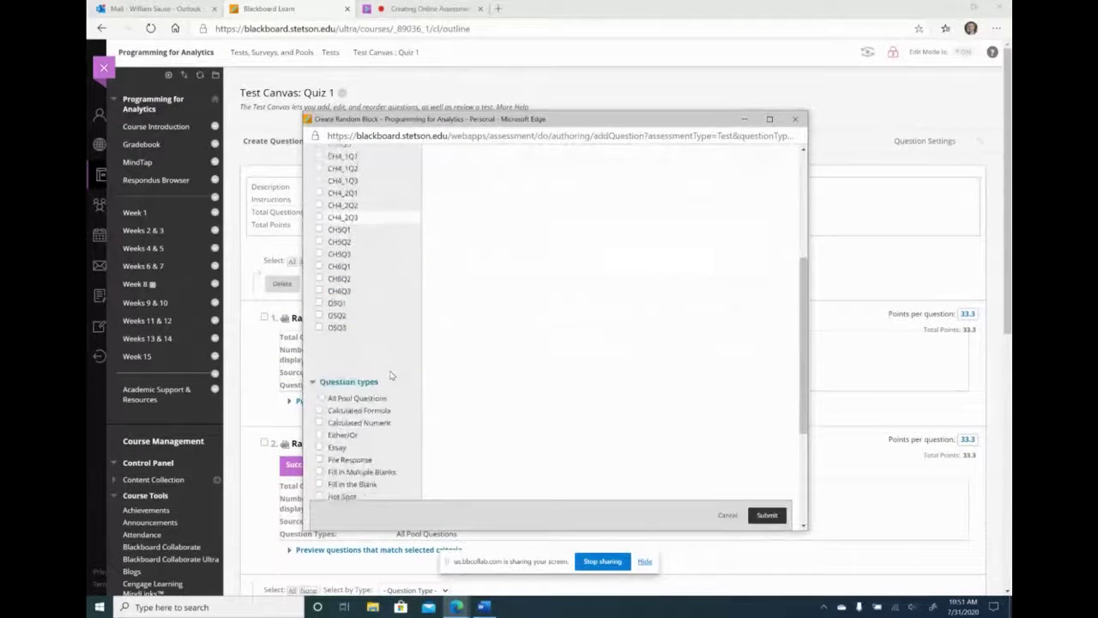
{"action": "left_click", "coordinate": [321, 277]}
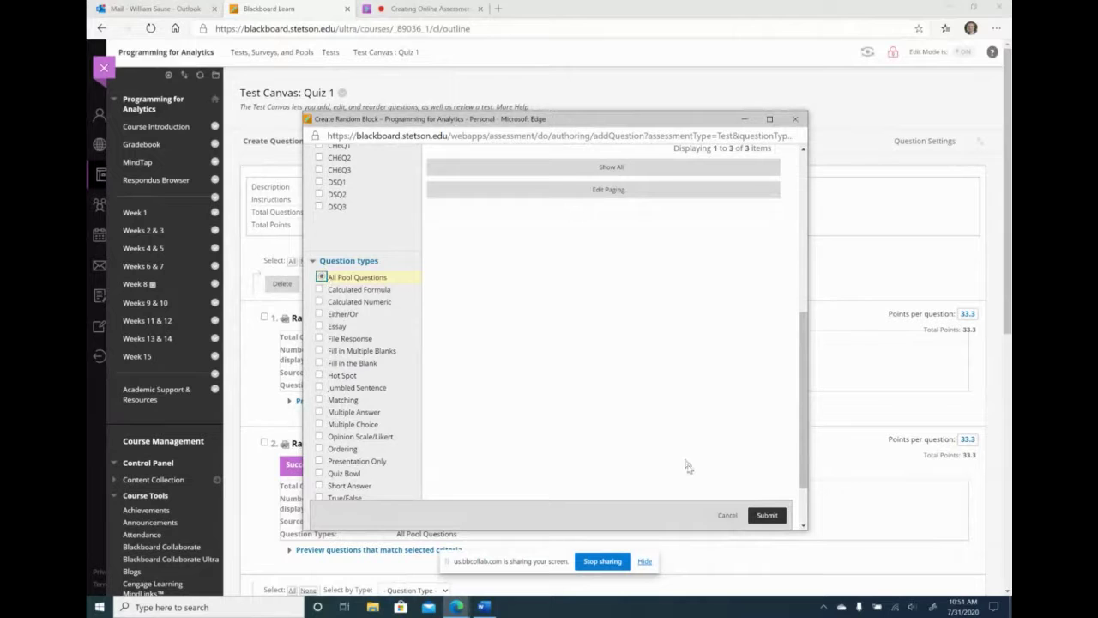
{"action": "left_click", "coordinate": [771, 514]}
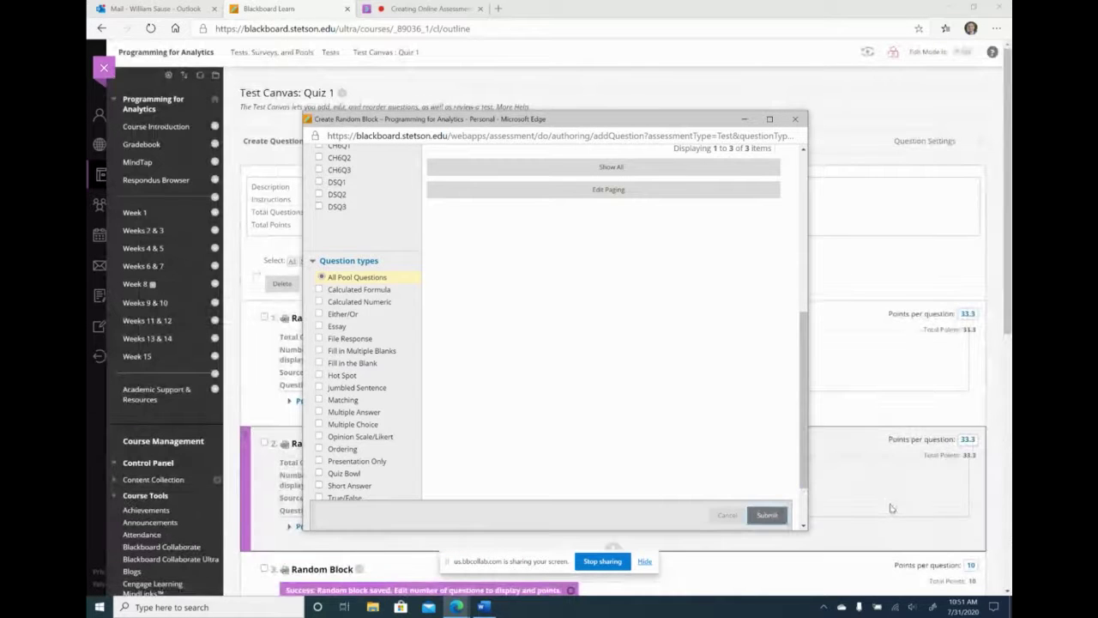
Step: Set the third block to 33.3 points per question and review the 99.9 total
{"action": "left_click", "coordinate": [972, 562]}
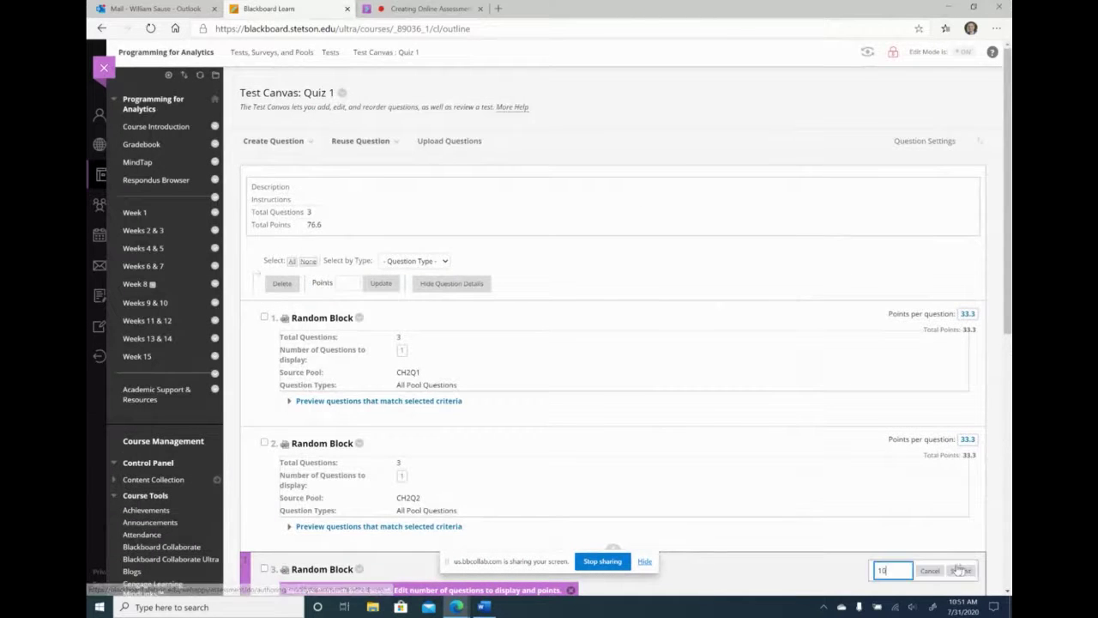
{"action": "scroll", "coordinate": [884, 566], "scroll_direction": "down", "scroll_amount": 2}
{"action": "type", "text": "33.4"}
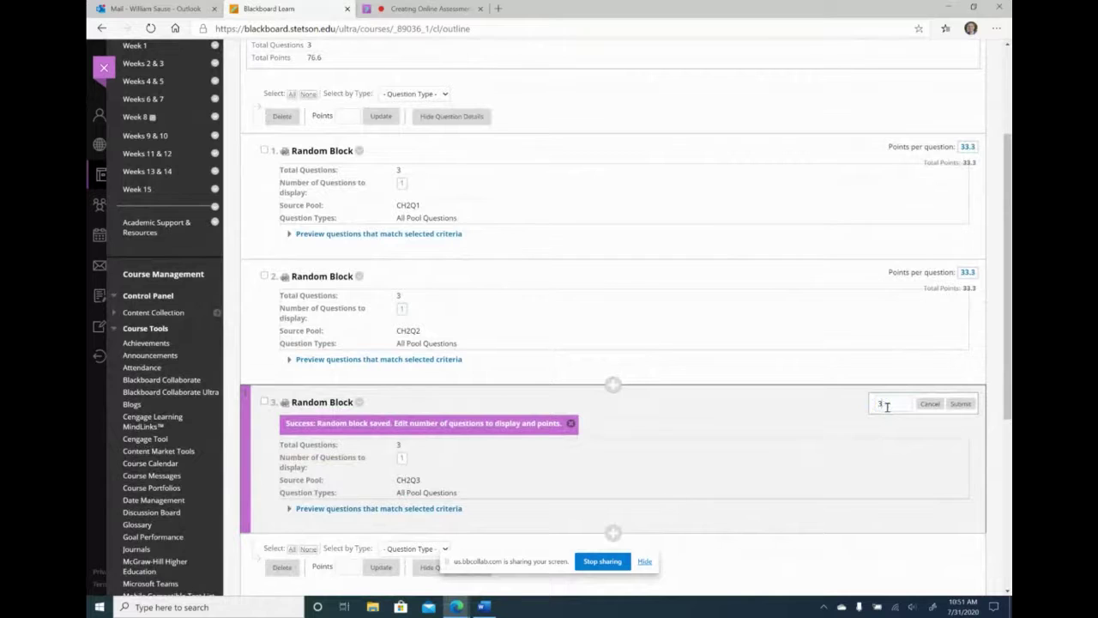
{"action": "left_click", "coordinate": [960, 403]}
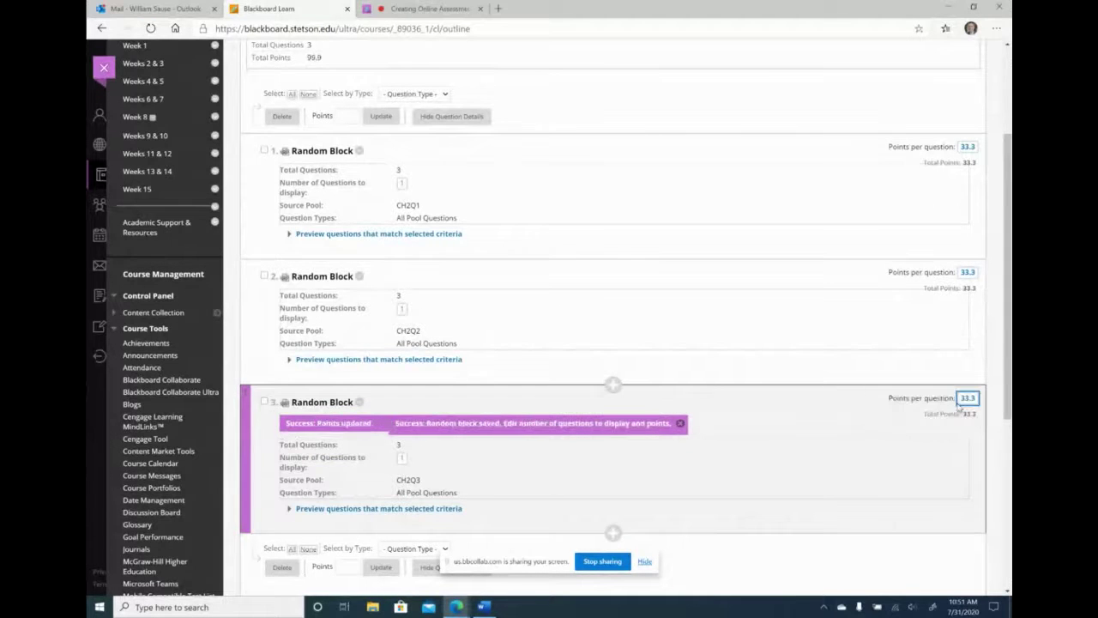
{"action": "scroll", "coordinate": [723, 336], "scroll_direction": "down", "scroll_amount": 1}
{"action": "scroll", "coordinate": [723, 336], "scroll_direction": "down", "scroll_amount": 1}
{"action": "scroll", "coordinate": [533, 319], "scroll_direction": "up", "scroll_amount": 2}
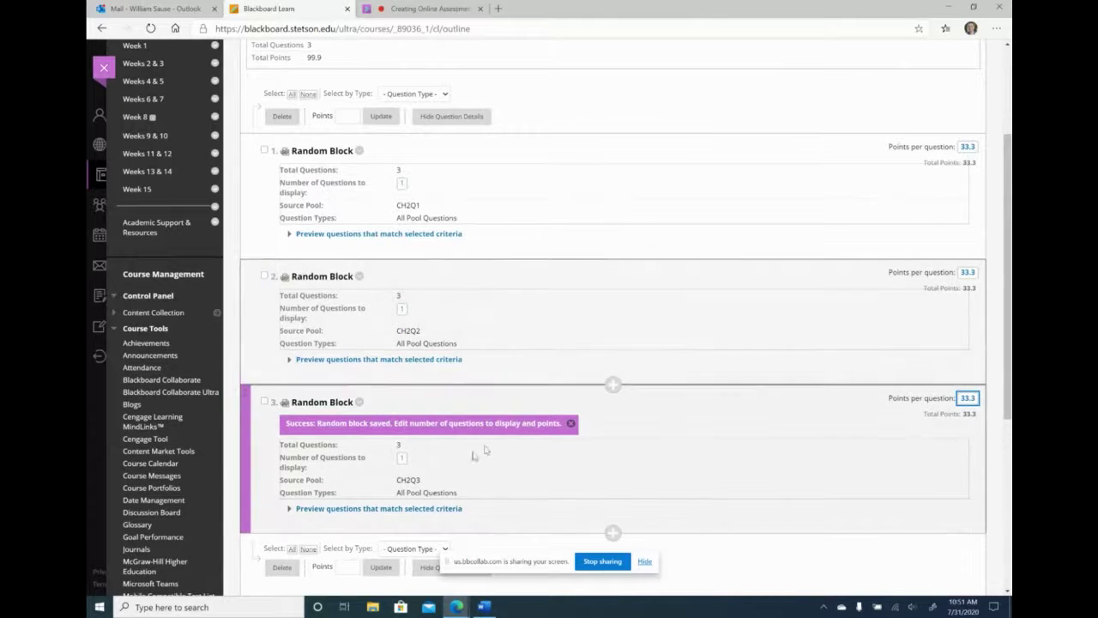
{"action": "scroll", "coordinate": [863, 569], "scroll_direction": "down", "scroll_amount": 3}
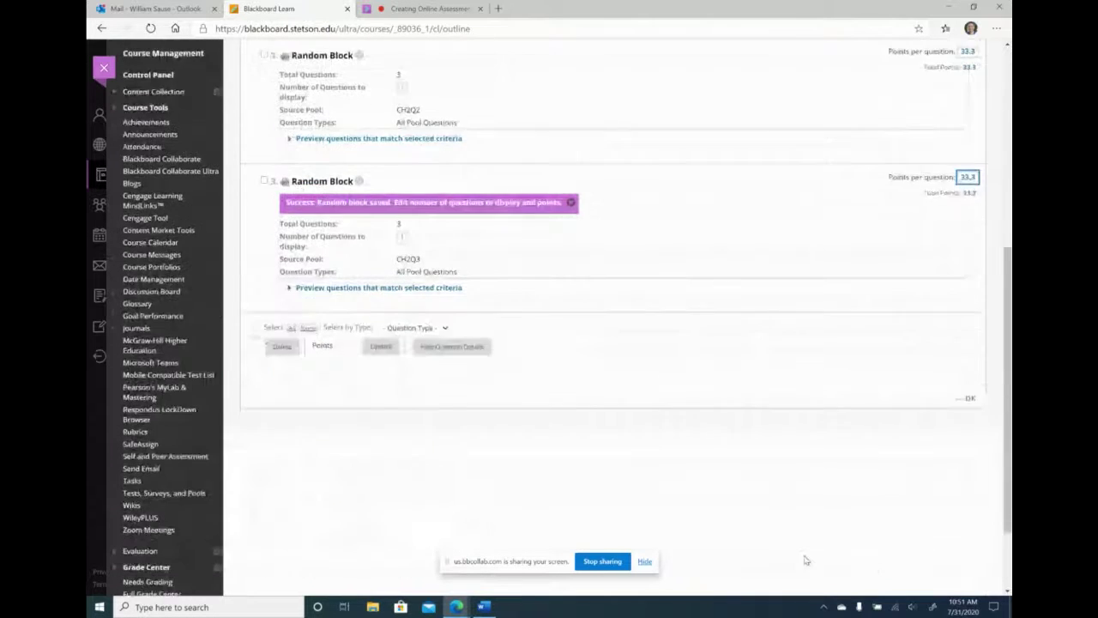
{"action": "scroll", "coordinate": [760, 509], "scroll_direction": "up", "scroll_amount": 4}
{"action": "scroll", "coordinate": [484, 308], "scroll_direction": "up", "scroll_amount": 1}
{"action": "scroll", "coordinate": [541, 360], "scroll_direction": "down", "scroll_amount": 3}
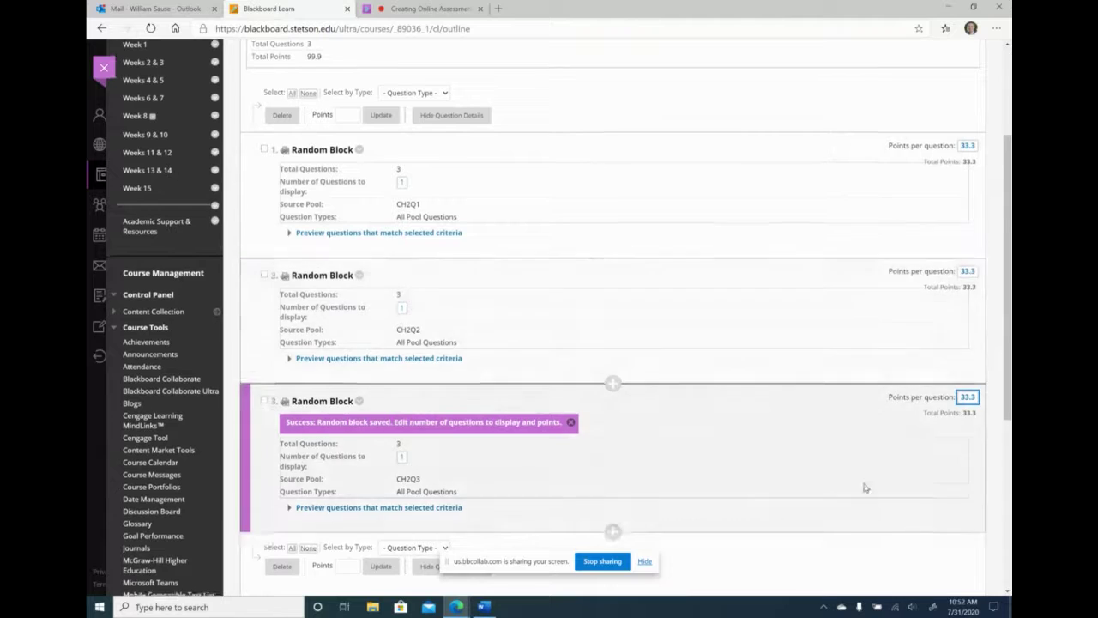
{"action": "scroll", "coordinate": [884, 455], "scroll_direction": "down", "scroll_amount": 2}
Step: In Quiz 1's test options, make the test available to students
{"action": "left_click", "coordinate": [962, 452]}
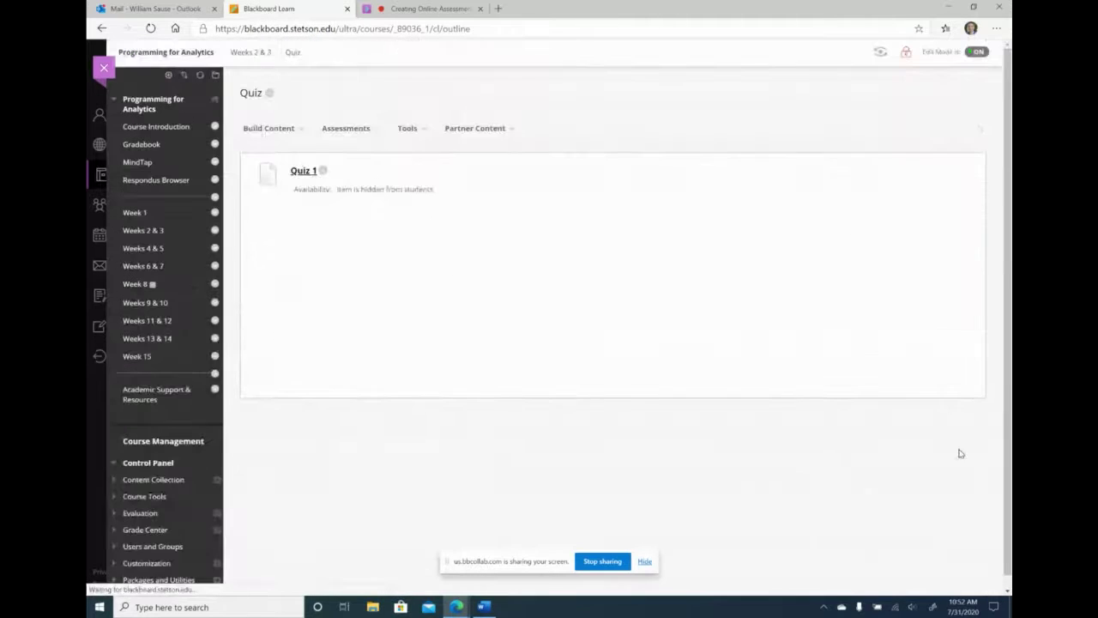
{"action": "left_click", "coordinate": [323, 172]}
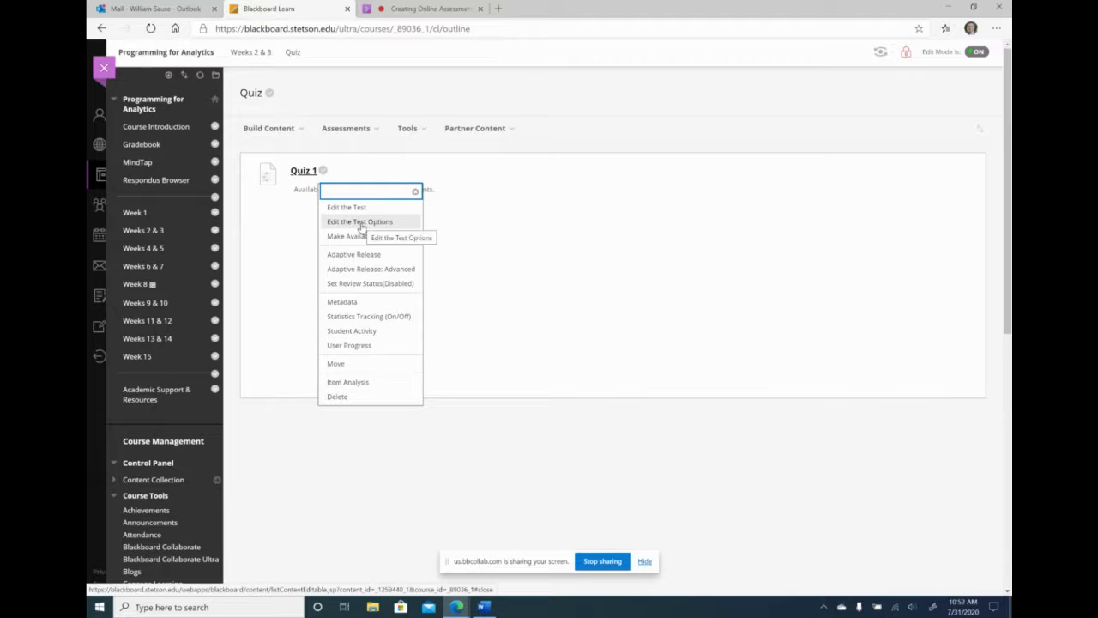
{"action": "left_click", "coordinate": [361, 223]}
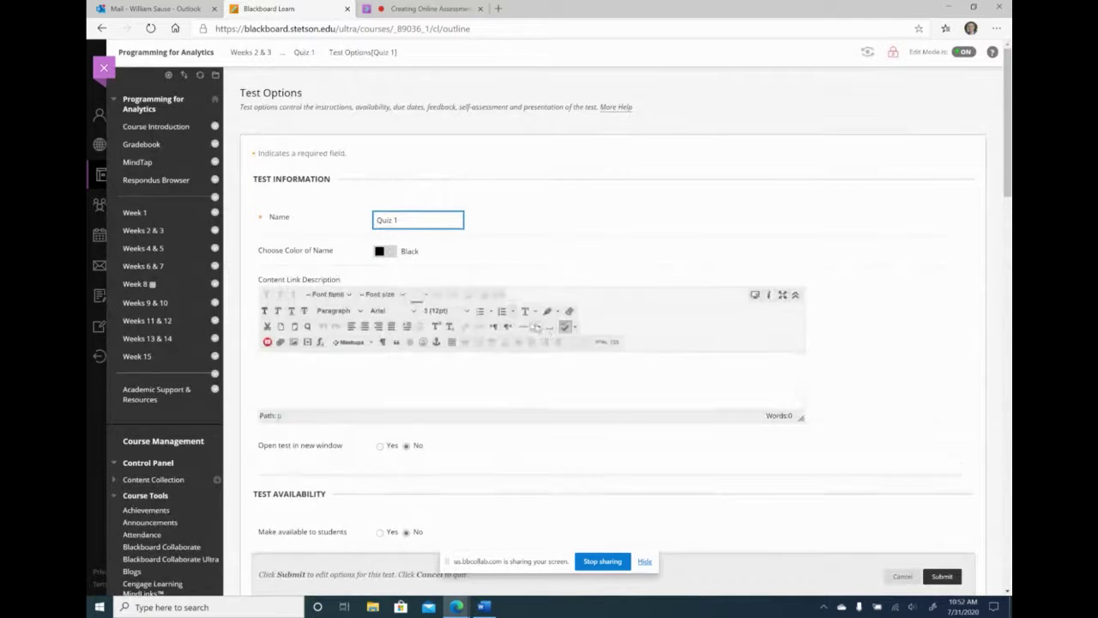
{"action": "scroll", "coordinate": [553, 337], "scroll_direction": "down", "scroll_amount": 2}
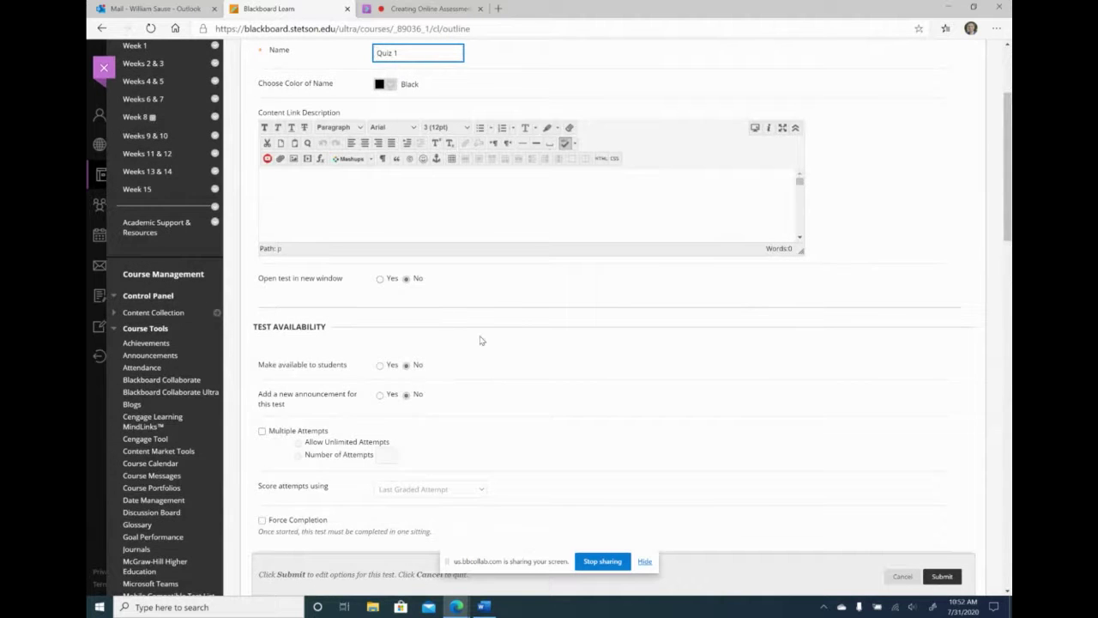
{"action": "scroll", "coordinate": [481, 338], "scroll_direction": "down", "scroll_amount": 1}
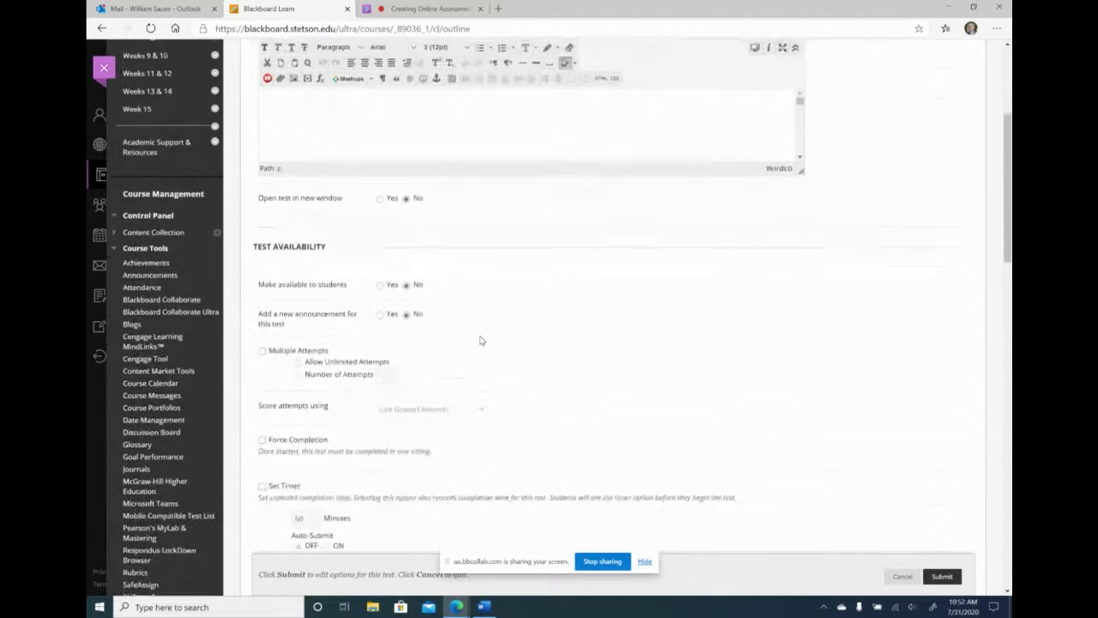
{"action": "left_click", "coordinate": [379, 283]}
Step: Turn on Force Completion so Quiz 1 must be finished in one sitting
{"action": "scroll", "coordinate": [515, 345], "scroll_direction": "down", "scroll_amount": 2}
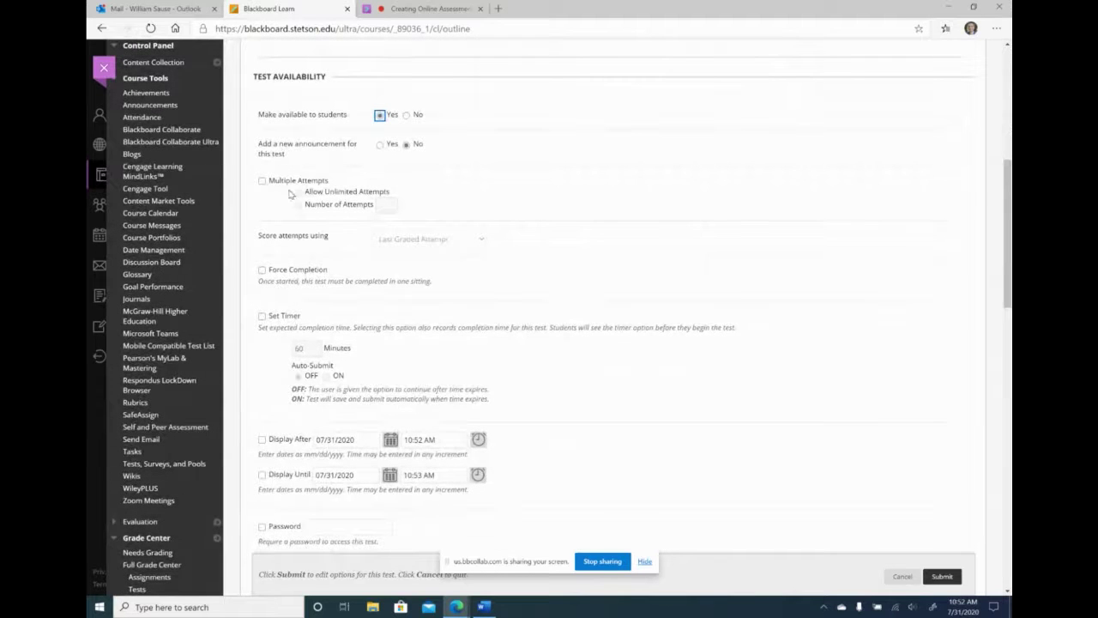
{"action": "scroll", "coordinate": [326, 223], "scroll_direction": "down", "scroll_amount": 1}
{"action": "left_click", "coordinate": [262, 187]}
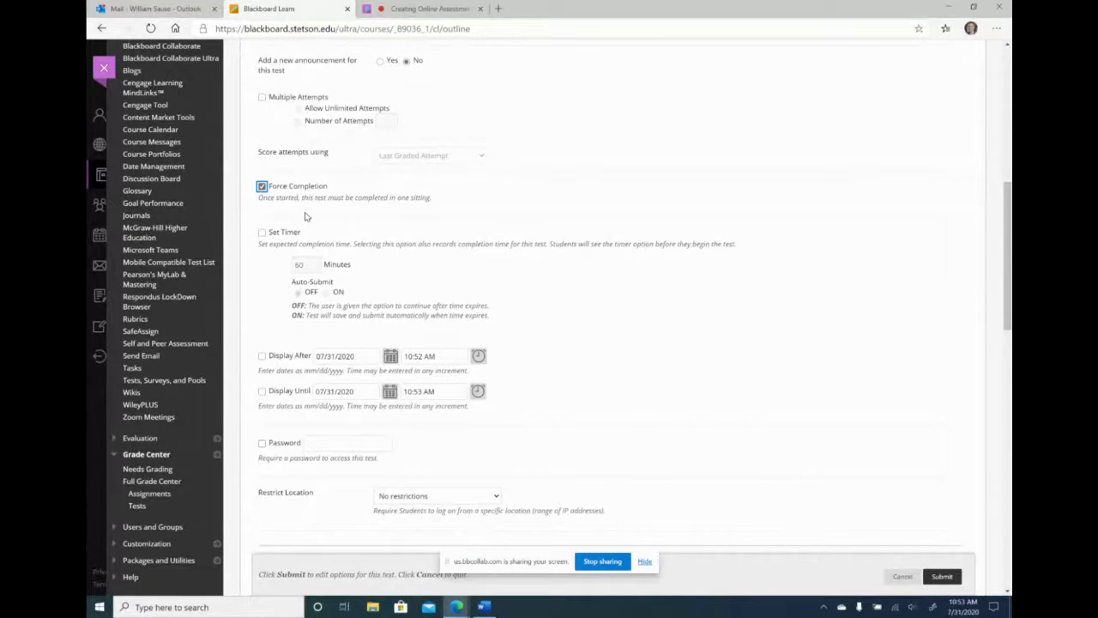
{"action": "left_click", "coordinate": [263, 186]}
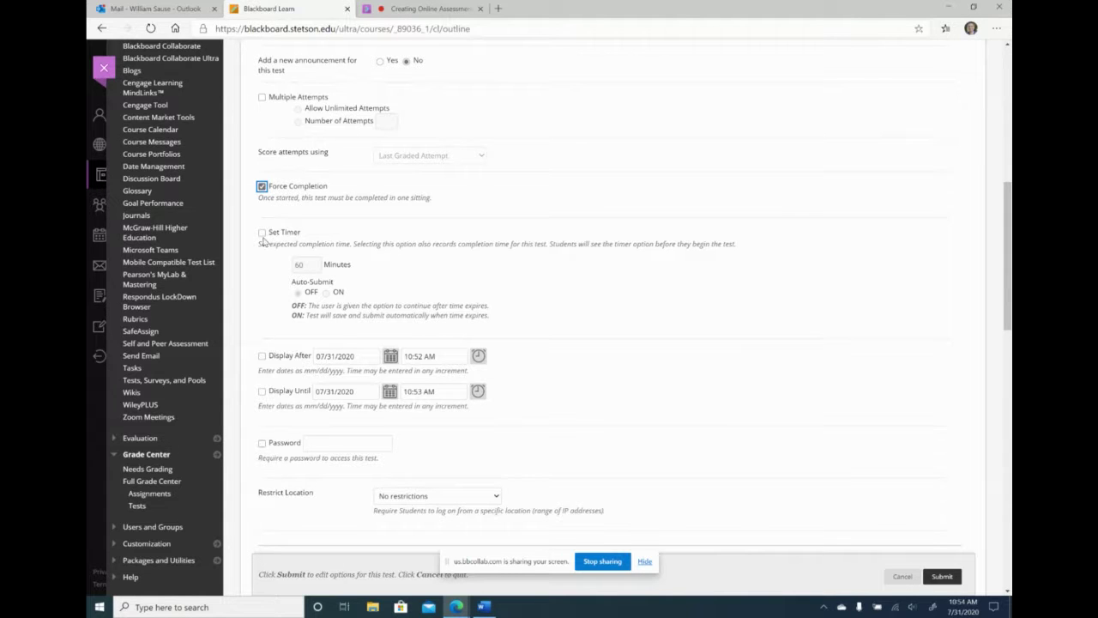
Step: Enable a 60-minute test timer with Auto-Submit turned ON
{"action": "left_click", "coordinate": [260, 236]}
{"action": "left_click", "coordinate": [261, 233]}
{"action": "scroll", "coordinate": [393, 302], "scroll_direction": "down", "scroll_amount": 2}
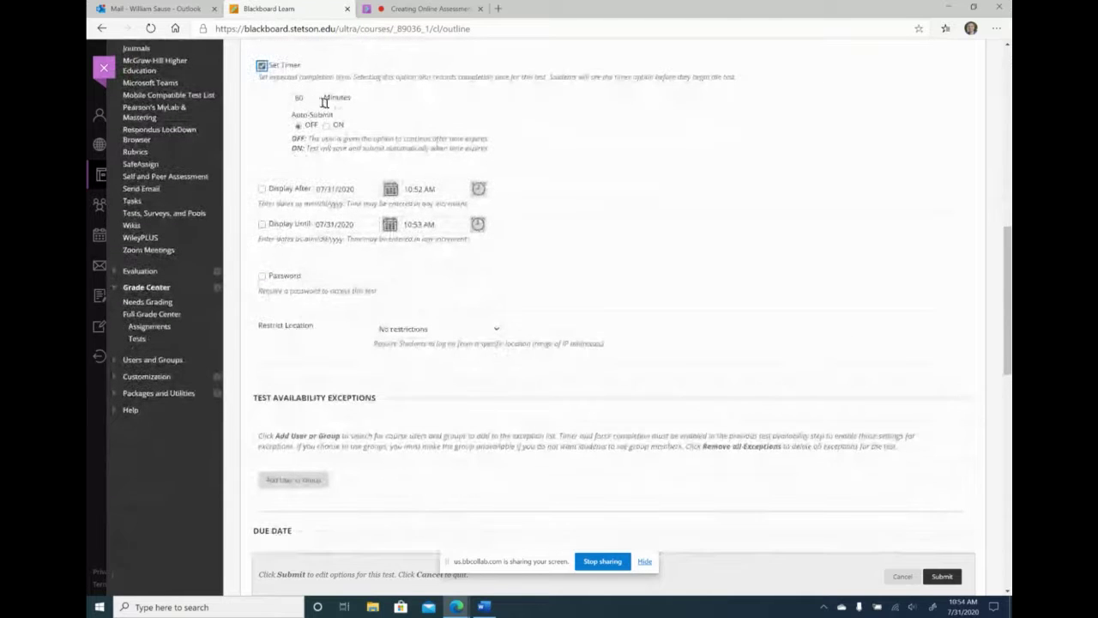
{"action": "scroll", "coordinate": [385, 125], "scroll_direction": "up", "scroll_amount": 1}
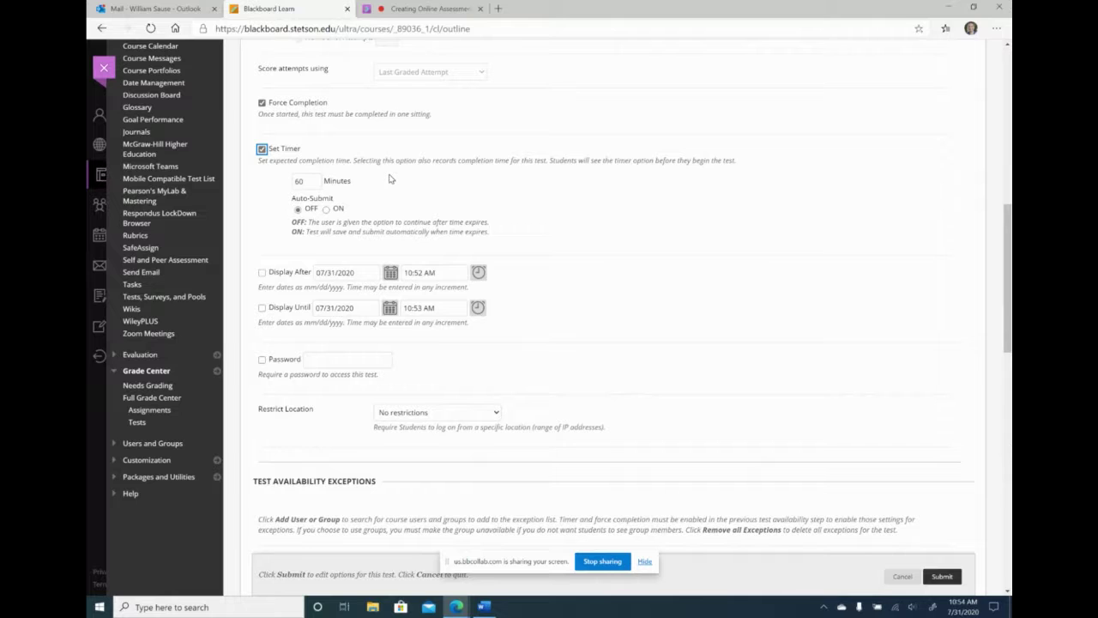
{"action": "left_click", "coordinate": [308, 179]}
{"action": "double_click", "coordinate": [309, 182]}
{"action": "left_click", "coordinate": [327, 209]}
{"action": "scroll", "coordinate": [448, 266], "scroll_direction": "down", "scroll_amount": 1}
{"action": "scroll", "coordinate": [448, 266], "scroll_direction": "up", "scroll_amount": 1}
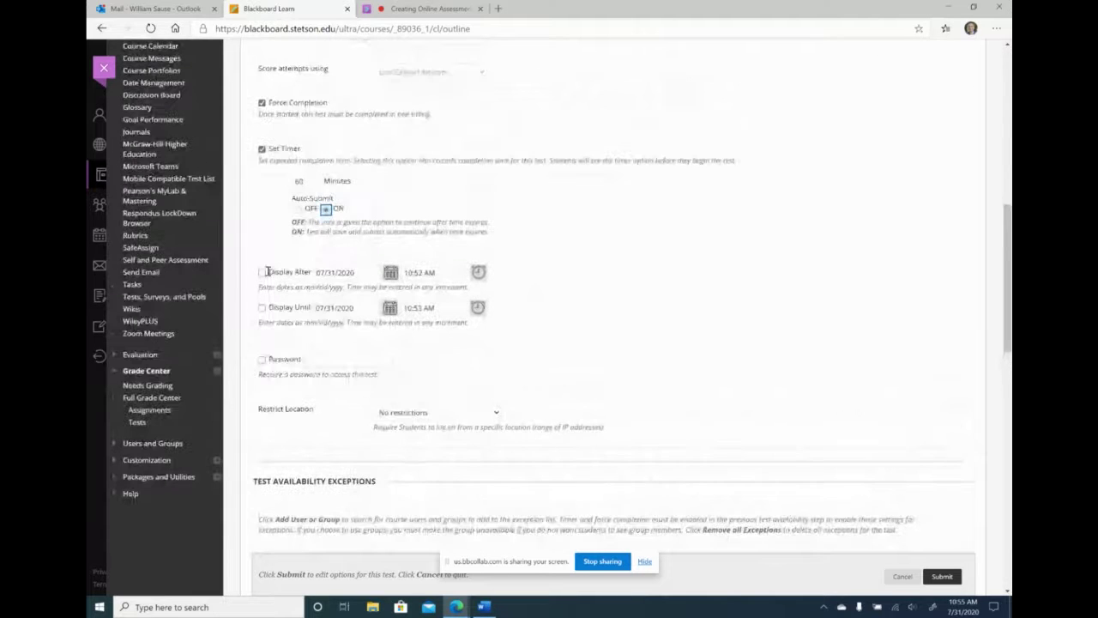
Step: After checking quiz dates in the syllabus, set Display After to 08/31/2020 01:30 PM
{"action": "left_click", "coordinate": [261, 273]}
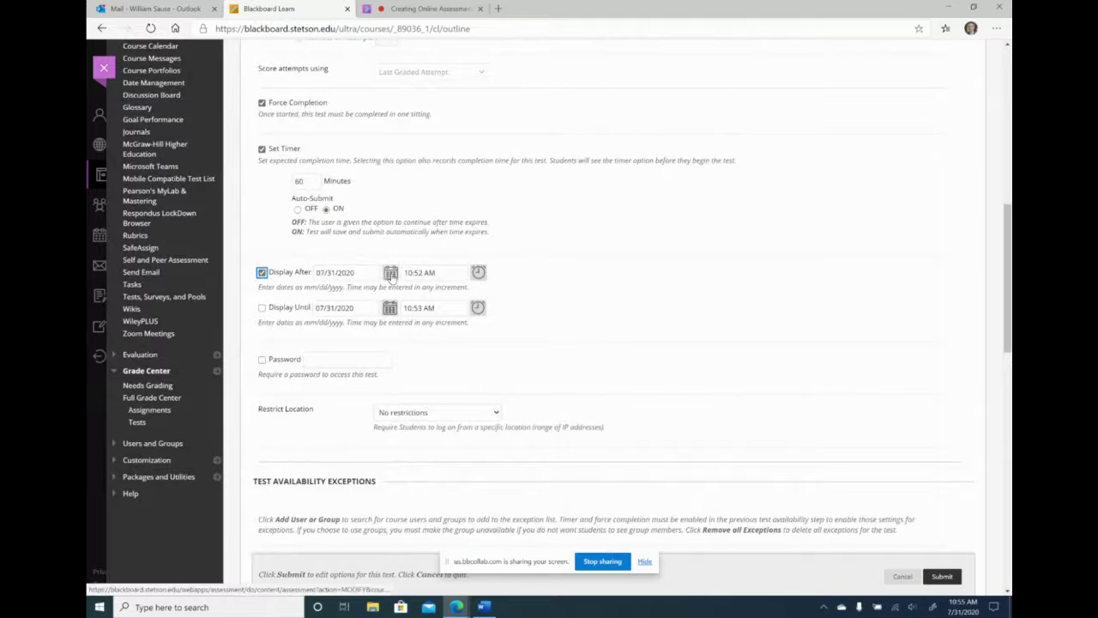
{"action": "left_click", "coordinate": [484, 607]}
{"action": "scroll", "coordinate": [554, 348], "scroll_direction": "up", "scroll_amount": 5}
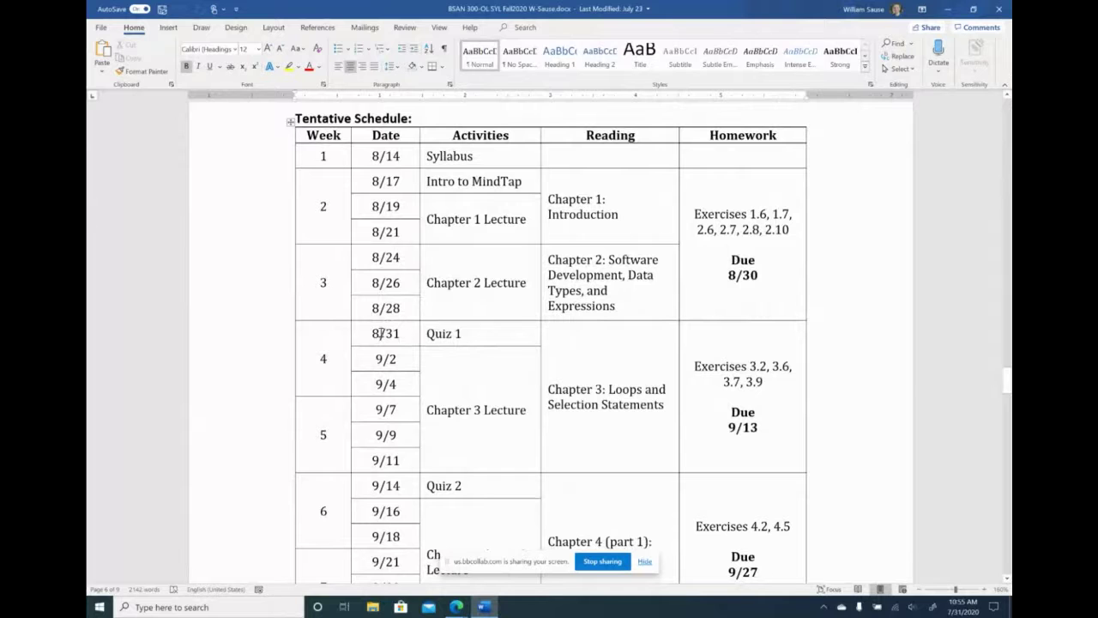
{"action": "mouse_move", "coordinate": [456, 607]}
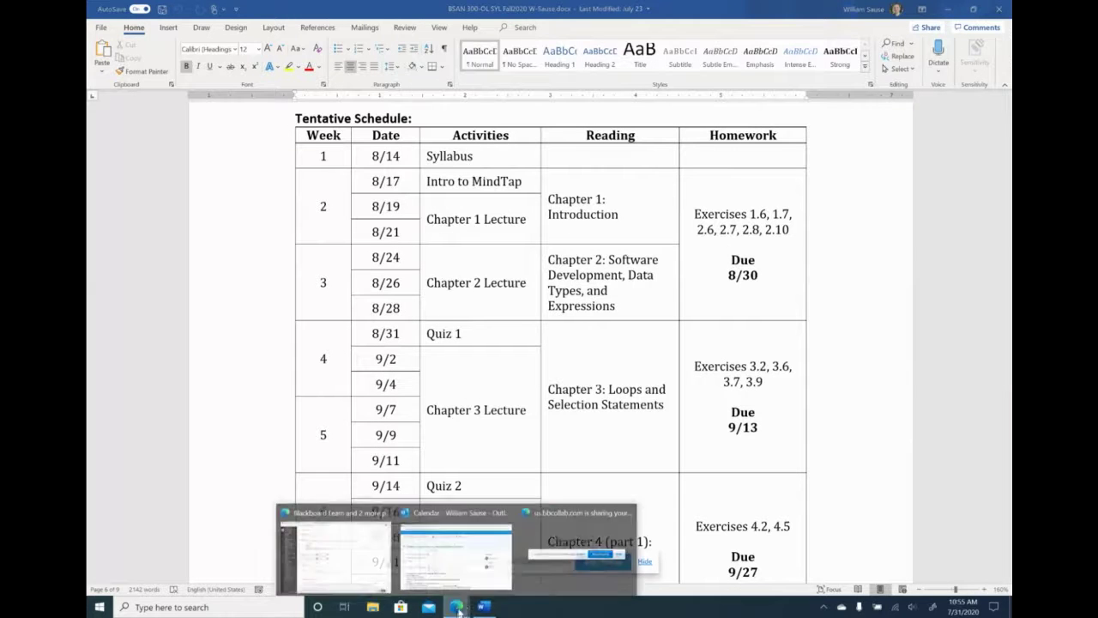
{"action": "left_click", "coordinate": [349, 570]}
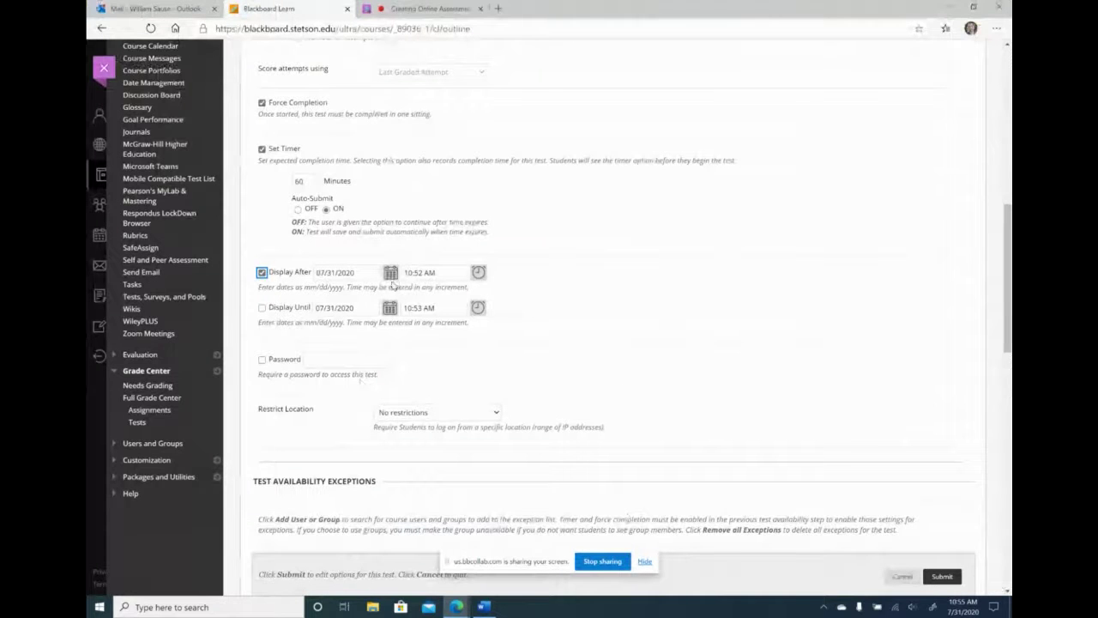
{"action": "left_click", "coordinate": [391, 272]}
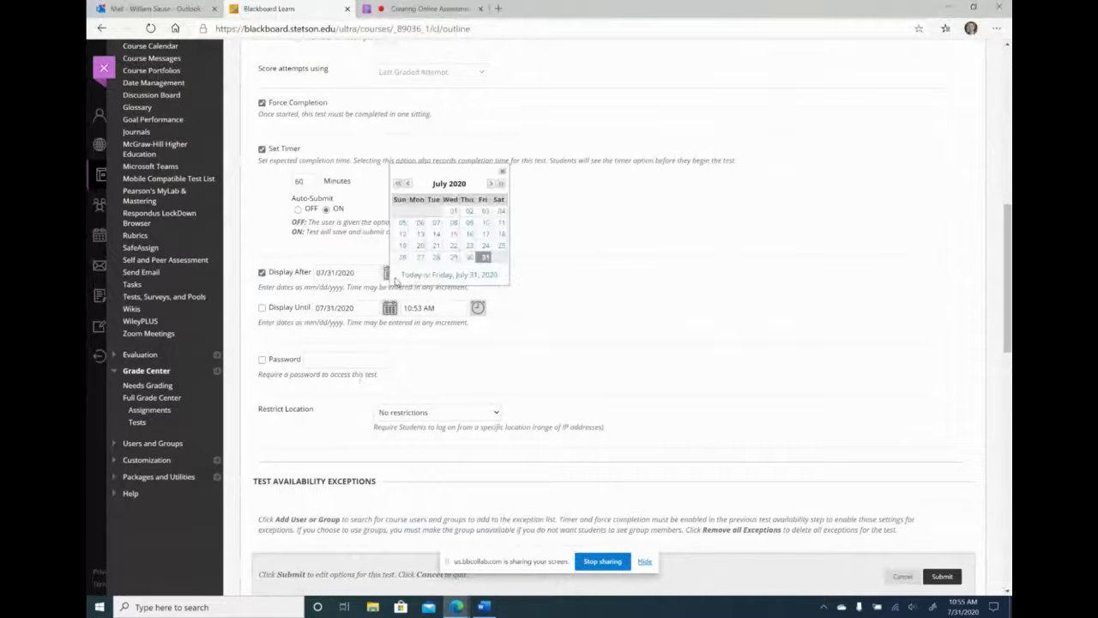
{"action": "left_click", "coordinate": [491, 184]}
{"action": "left_click", "coordinate": [420, 268]}
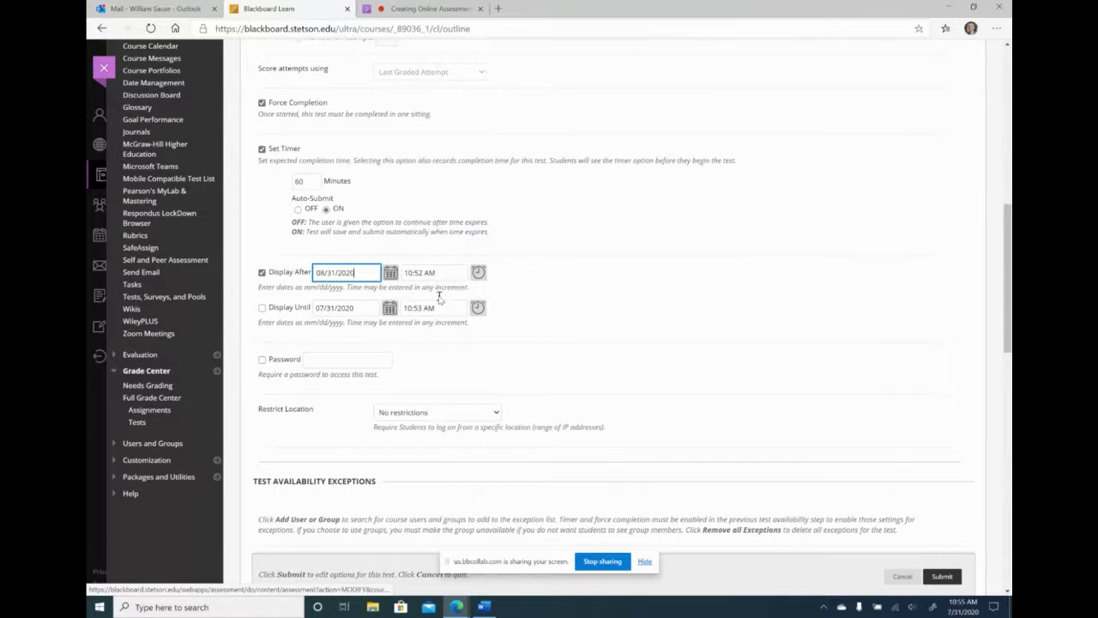
{"action": "left_click", "coordinate": [478, 272]}
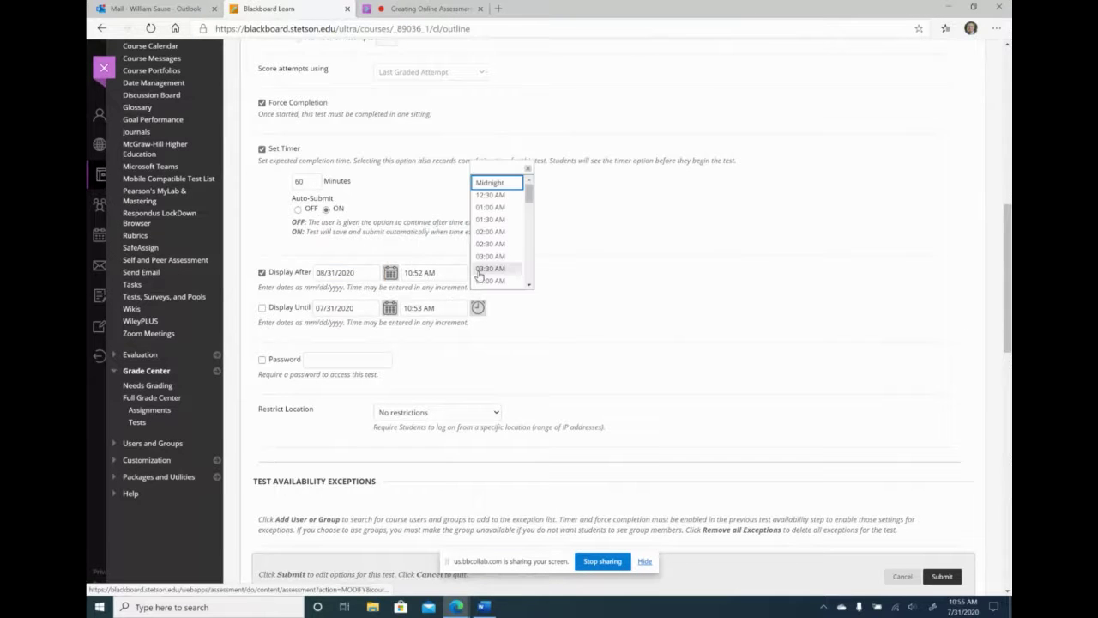
{"action": "left_click", "coordinate": [491, 219]}
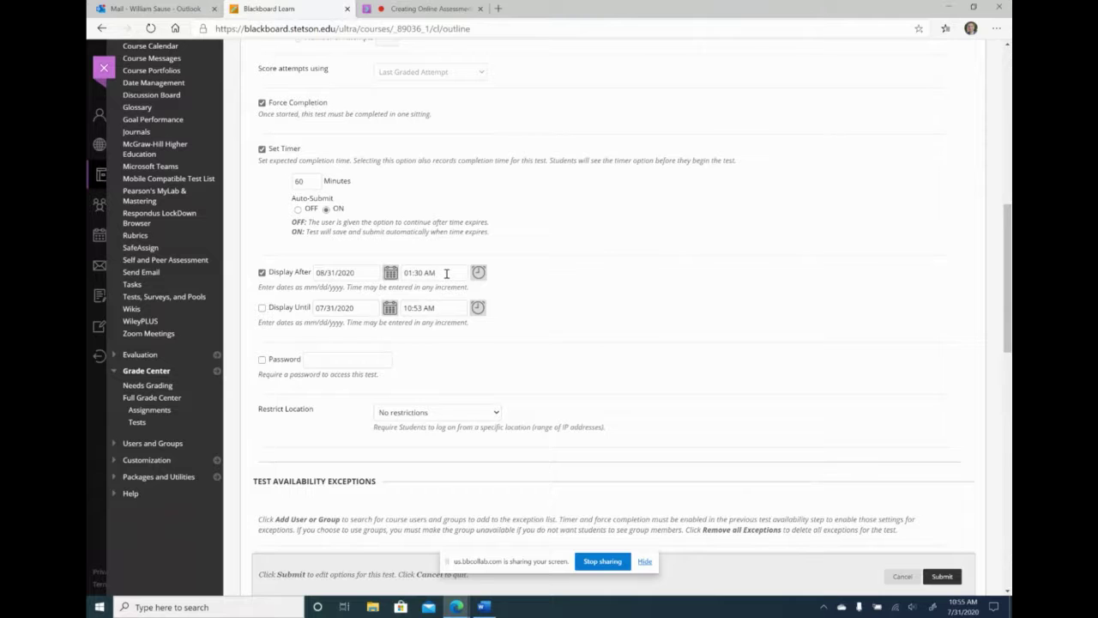
{"action": "key", "text": "BackSpace"}
{"action": "key", "text": "BackSpace"}
{"action": "type", "text": "PM"}
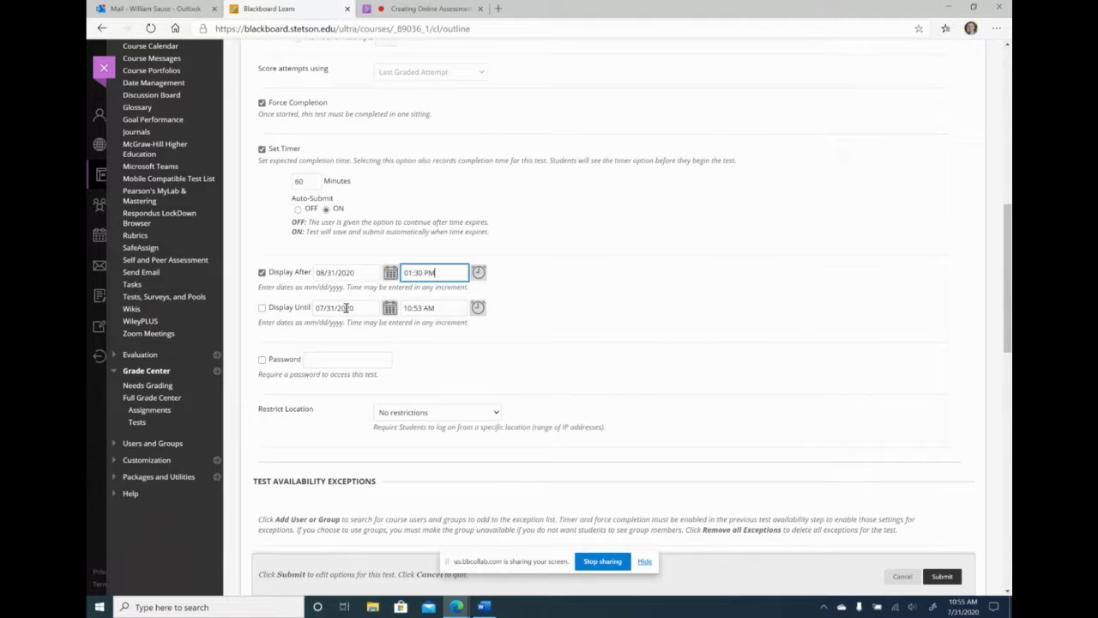
Step: Set Display Until to 08/31/2020 with a 02:20 PM end time
{"action": "left_click", "coordinate": [262, 307]}
{"action": "left_click", "coordinate": [390, 308]}
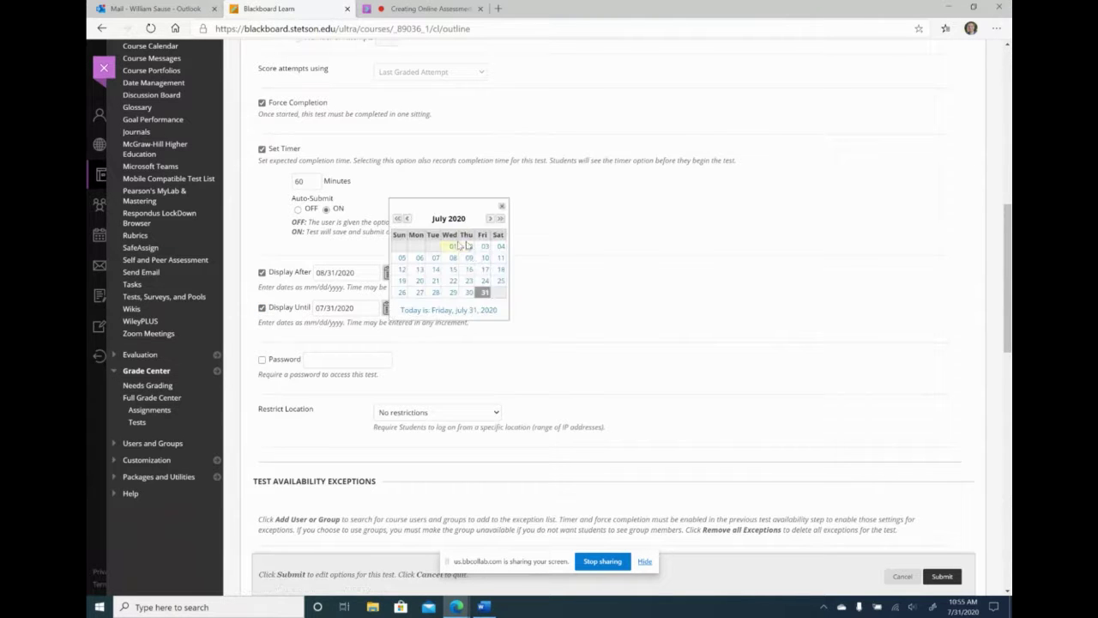
{"action": "left_click", "coordinate": [490, 219]}
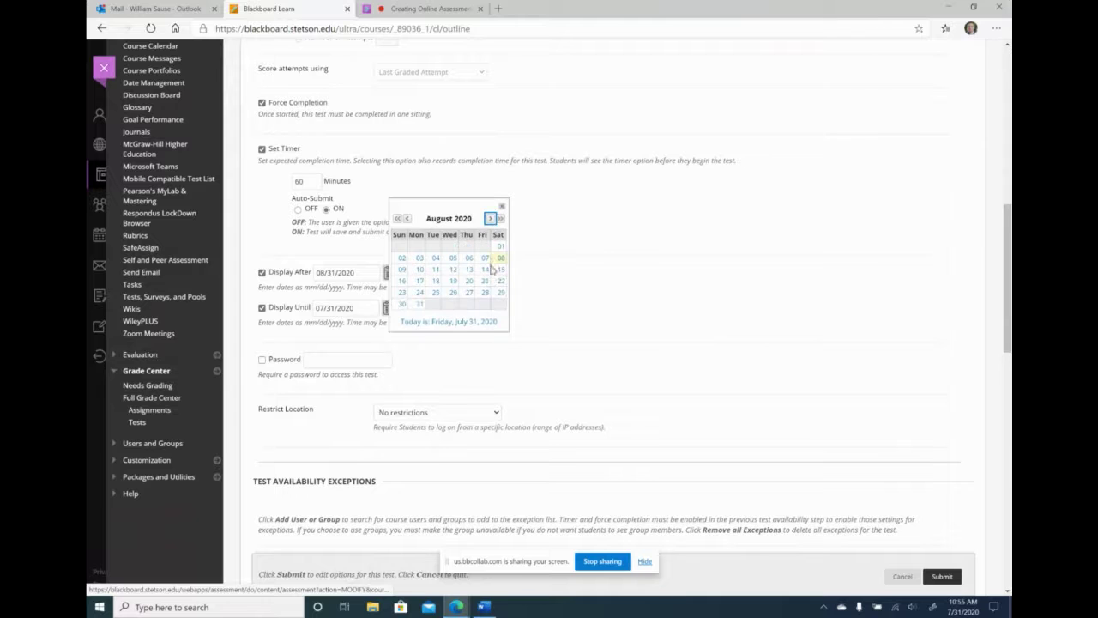
{"action": "left_click", "coordinate": [420, 304]}
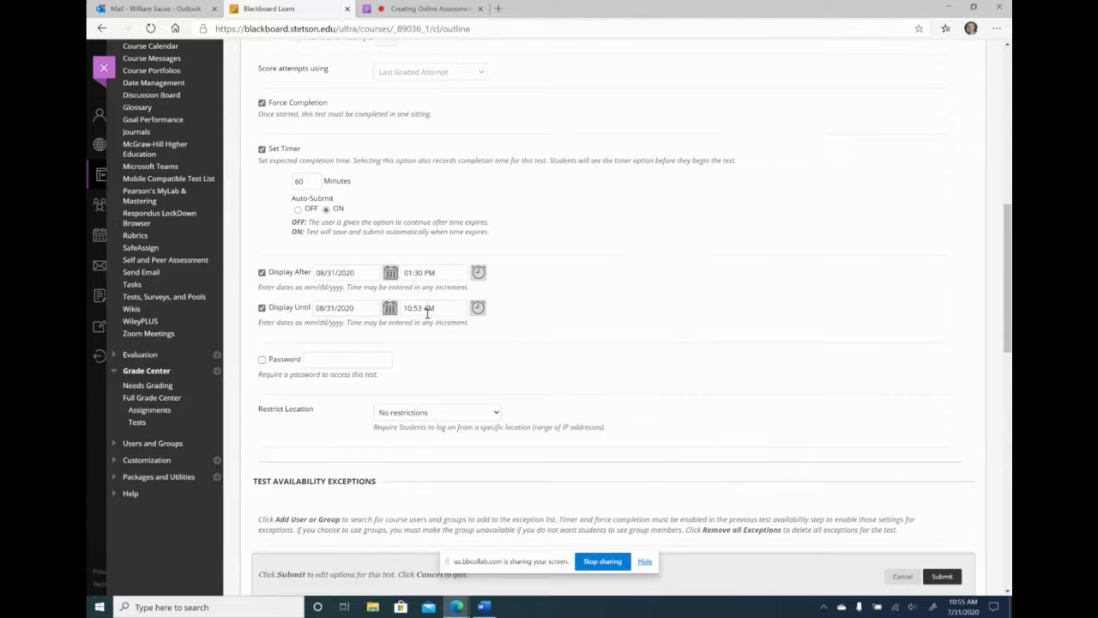
{"action": "left_click", "coordinate": [478, 307]}
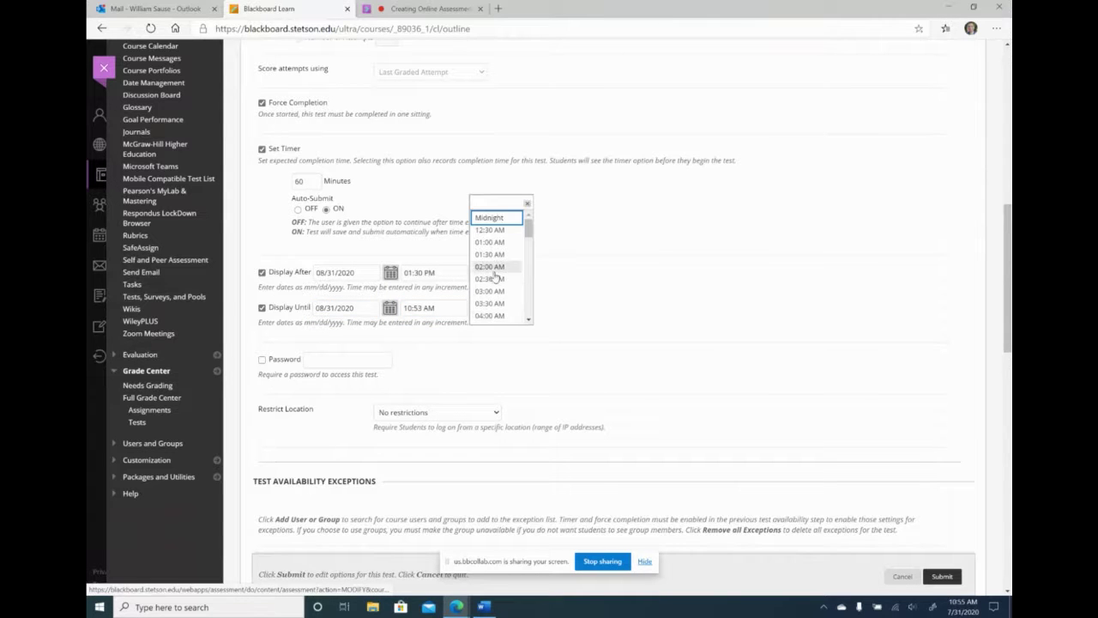
{"action": "scroll", "coordinate": [495, 276], "scroll_direction": "down", "scroll_amount": 5}
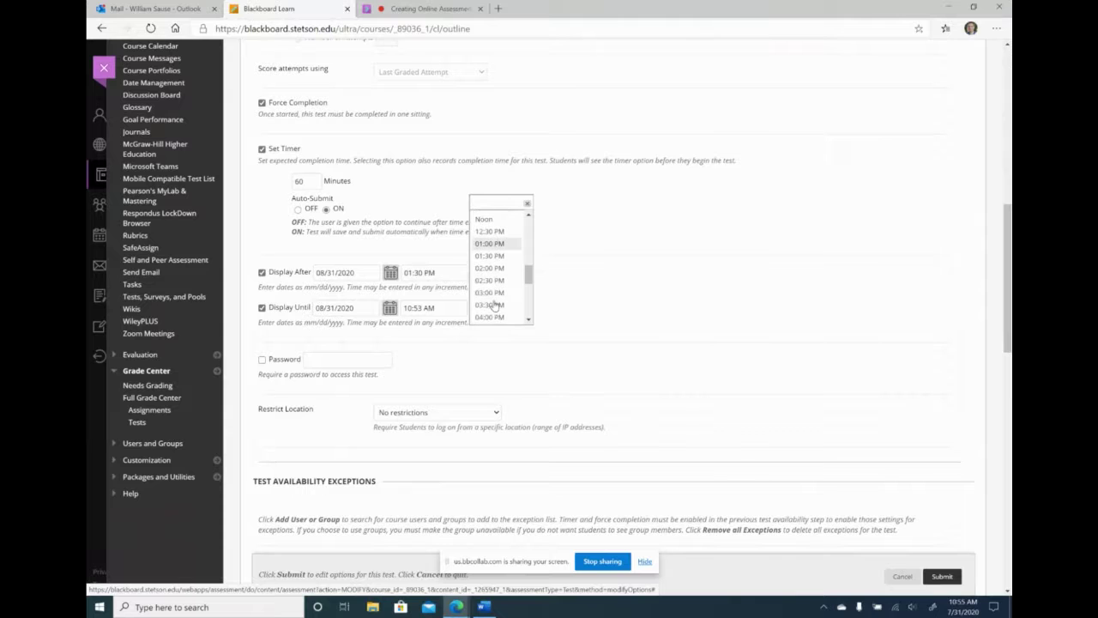
{"action": "left_click", "coordinate": [489, 273]}
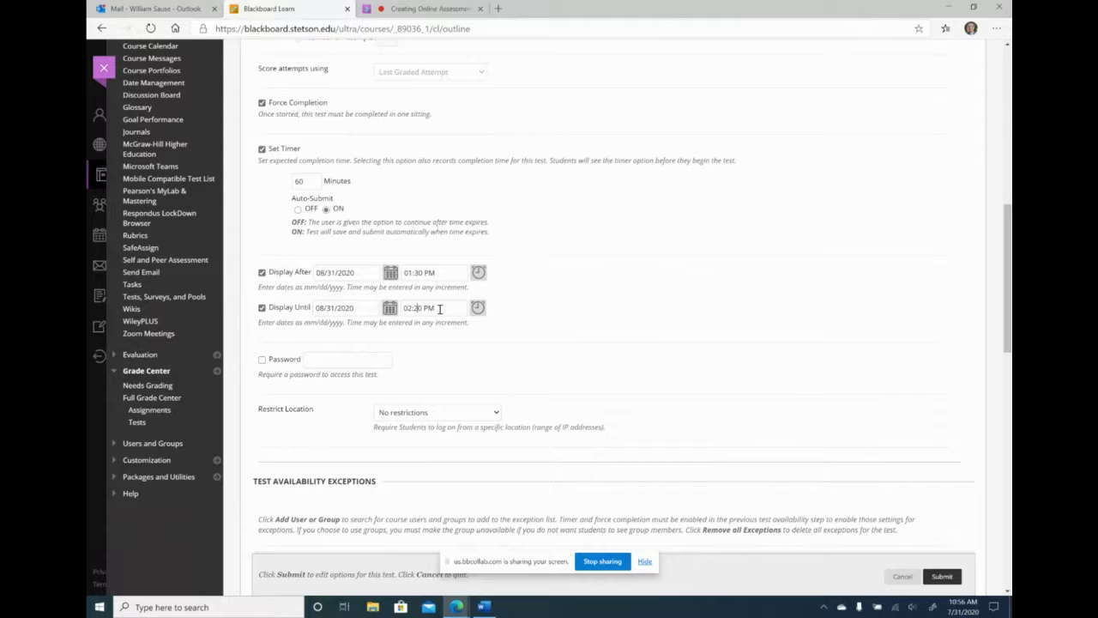
Step: Leave the test without a password and give it a due date of 08/31/2020
{"action": "left_click", "coordinate": [262, 360]}
{"action": "left_click", "coordinate": [262, 360]}
{"action": "scroll", "coordinate": [480, 360], "scroll_direction": "down", "scroll_amount": 2}
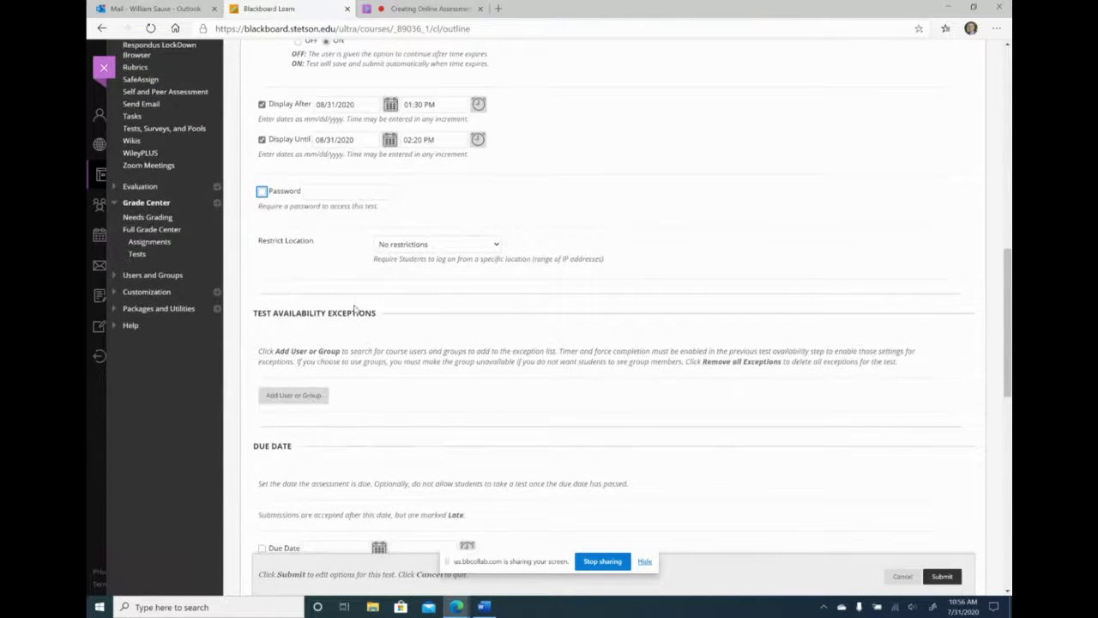
{"action": "scroll", "coordinate": [355, 310], "scroll_direction": "down", "scroll_amount": 2}
{"action": "scroll", "coordinate": [355, 309], "scroll_direction": "down", "scroll_amount": 2}
{"action": "left_click", "coordinate": [262, 297]}
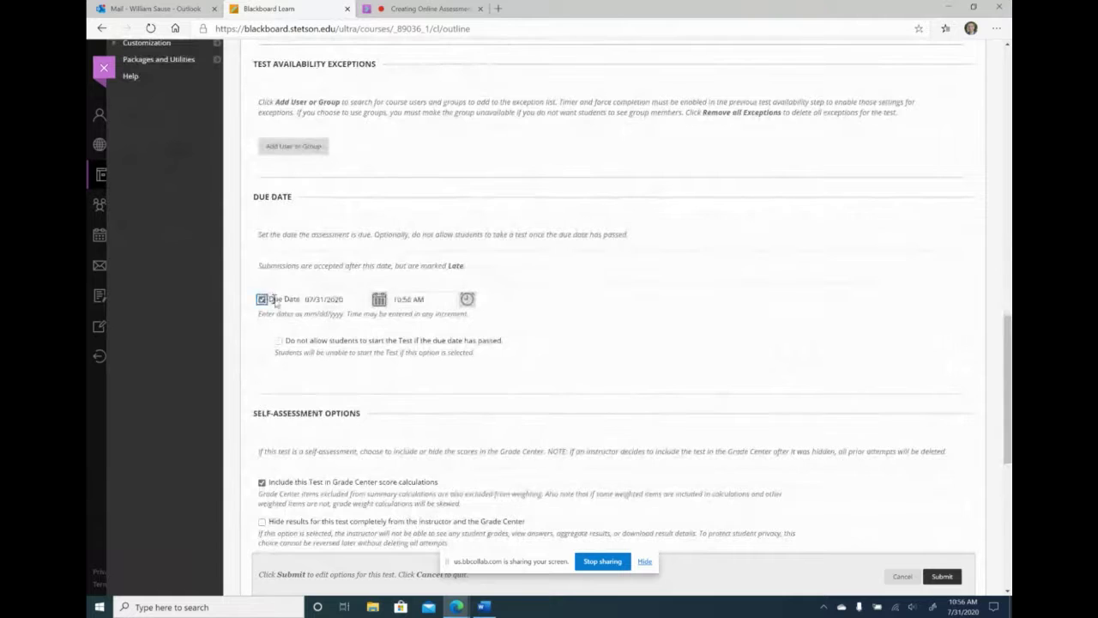
{"action": "scroll", "coordinate": [510, 249], "scroll_direction": "up", "scroll_amount": 2}
{"action": "scroll", "coordinate": [509, 248], "scroll_direction": "up", "scroll_amount": 2}
{"action": "scroll", "coordinate": [407, 237], "scroll_direction": "down", "scroll_amount": 2}
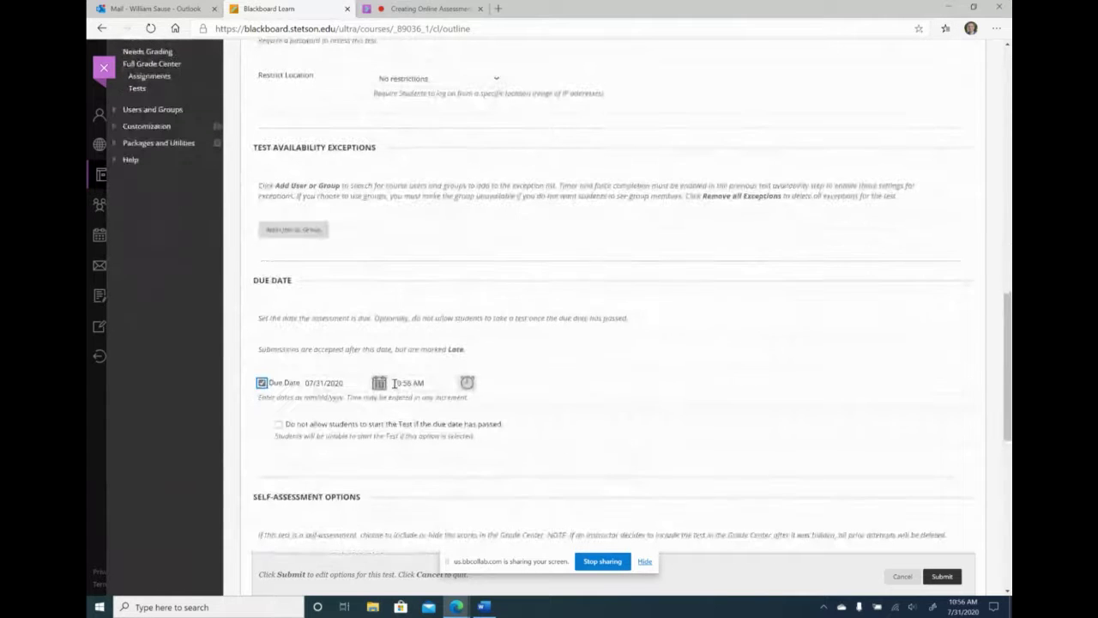
{"action": "left_click", "coordinate": [382, 384]}
{"action": "left_click", "coordinate": [480, 294]}
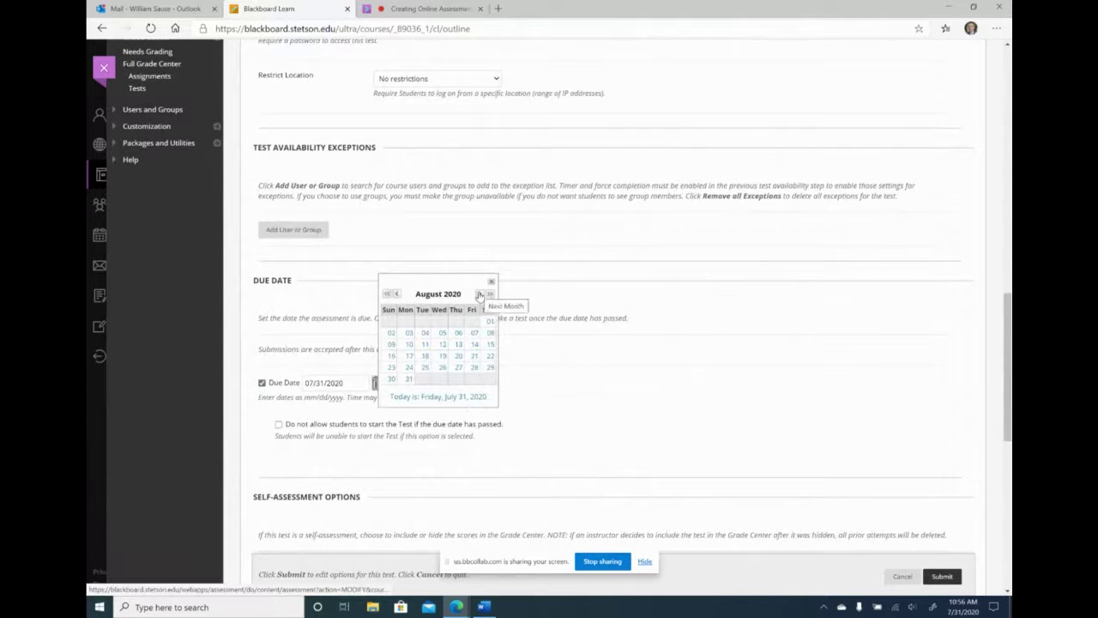
{"action": "left_click", "coordinate": [480, 295]}
{"action": "left_click", "coordinate": [396, 293]}
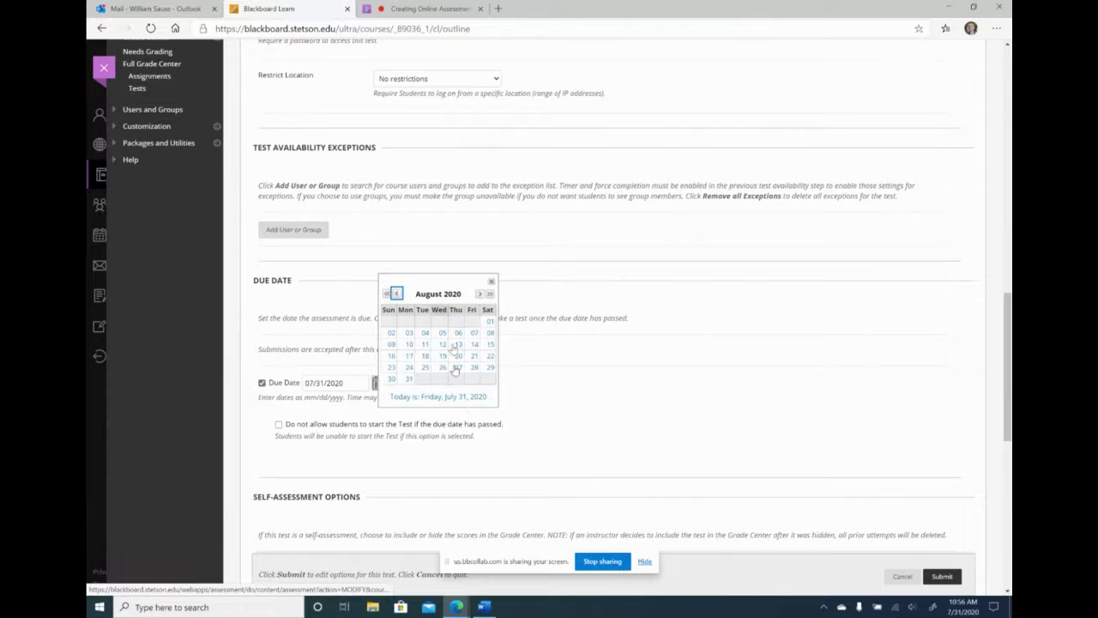
{"action": "left_click", "coordinate": [408, 380]}
Step: Set the due time to 02:20 PM
{"action": "scroll", "coordinate": [572, 385], "scroll_direction": "up", "scroll_amount": 2}
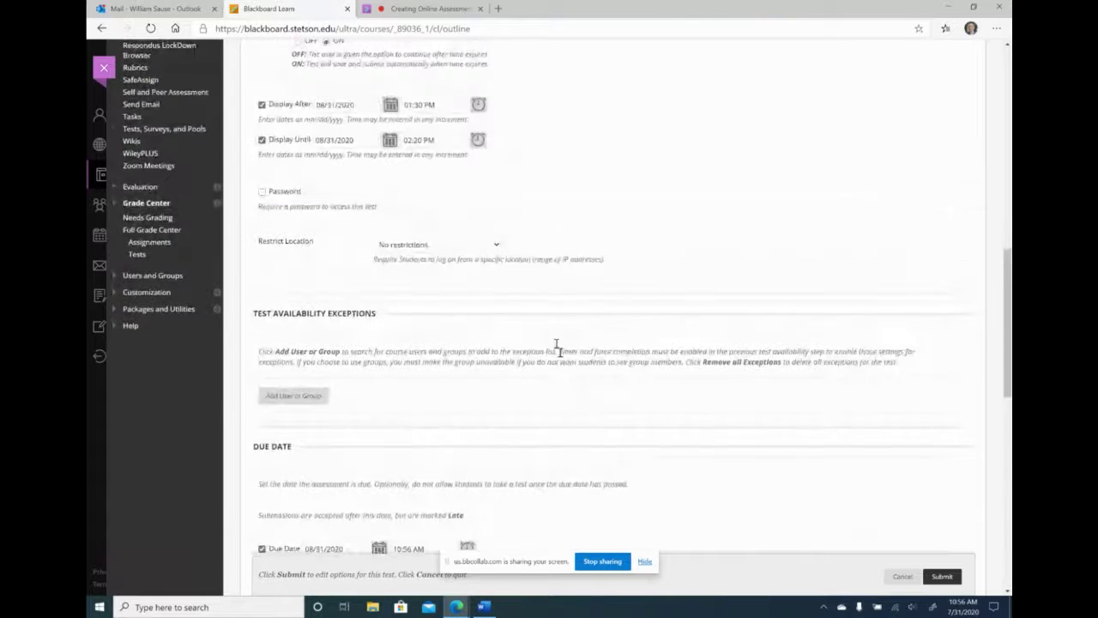
{"action": "scroll", "coordinate": [447, 155], "scroll_direction": "down", "scroll_amount": 2}
{"action": "left_click", "coordinate": [468, 382]}
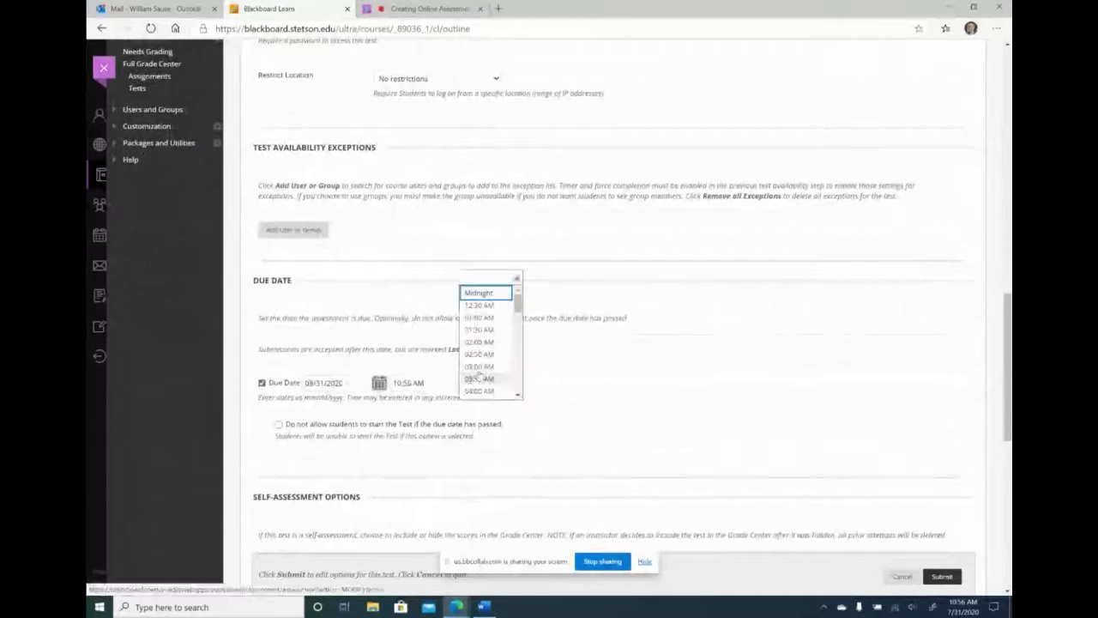
{"action": "left_click", "coordinate": [485, 353]}
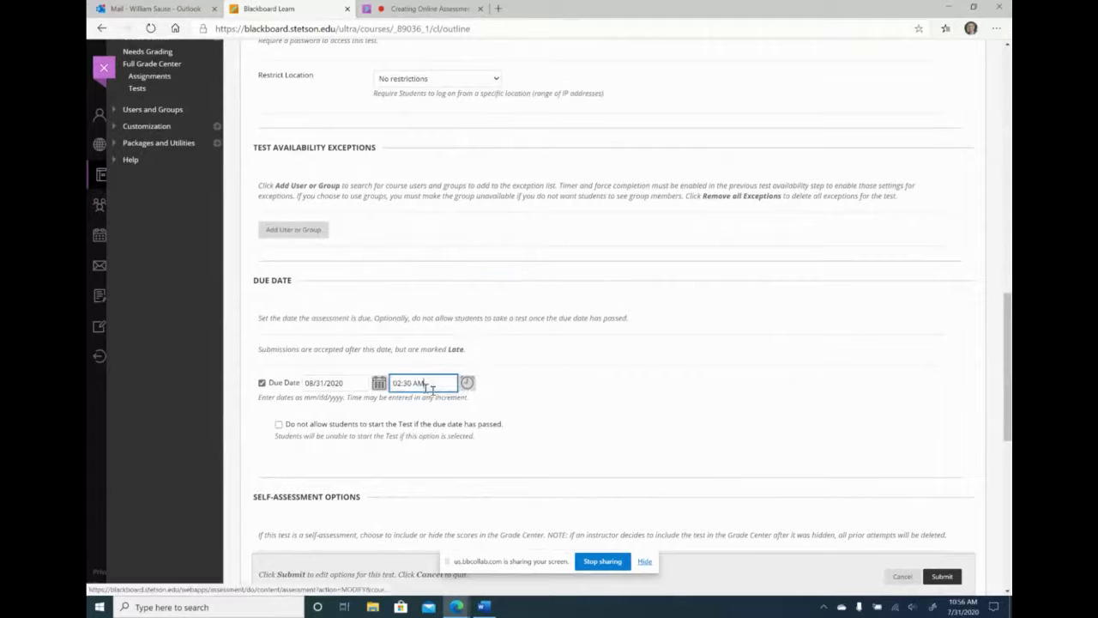
{"action": "left_click", "coordinate": [407, 380]}
{"action": "type", "text": "2"}
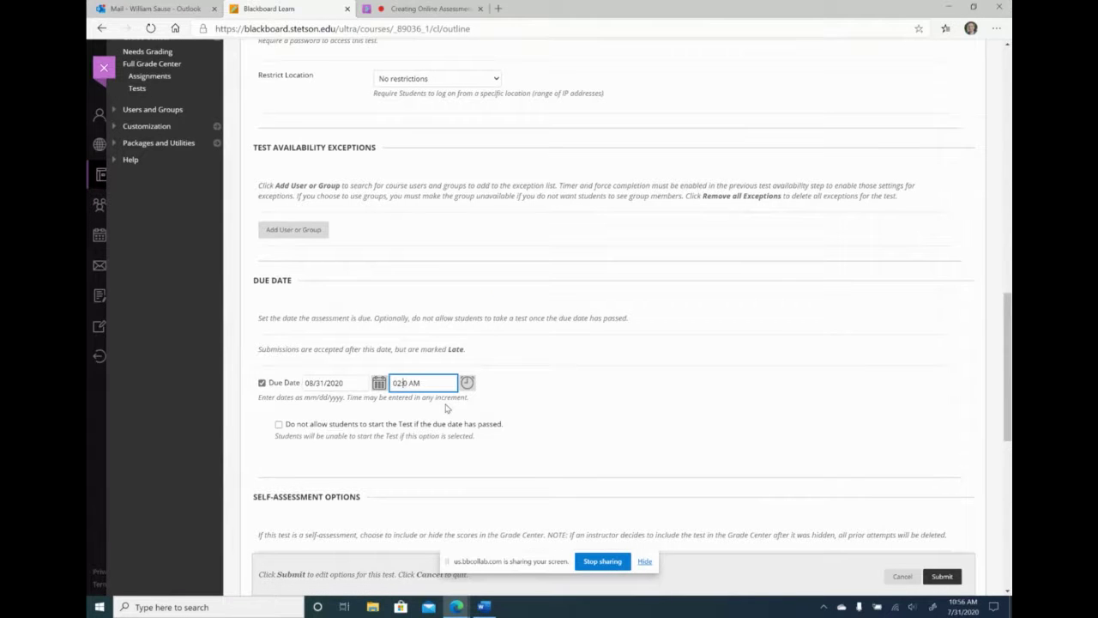
{"action": "key", "text": "Left"}
{"action": "key", "text": "BackSpace"}
{"action": "key", "text": "End"}
{"action": "key", "text": "BackSpace"}
{"action": "key", "text": "BackSpace"}
{"action": "type", "text": "PM"}
{"action": "left_click", "coordinate": [553, 410]}
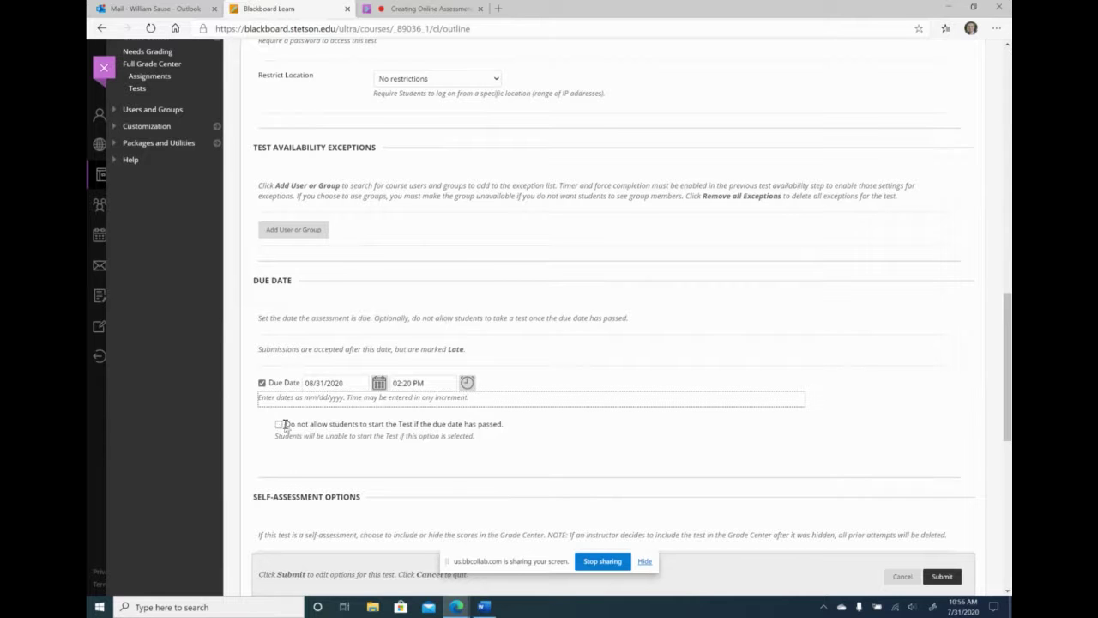
Step: Release submitted answers, feedback and incorrect questions after grading, and submit the Quiz 1 options
{"action": "scroll", "coordinate": [498, 447], "scroll_direction": "down", "scroll_amount": 3}
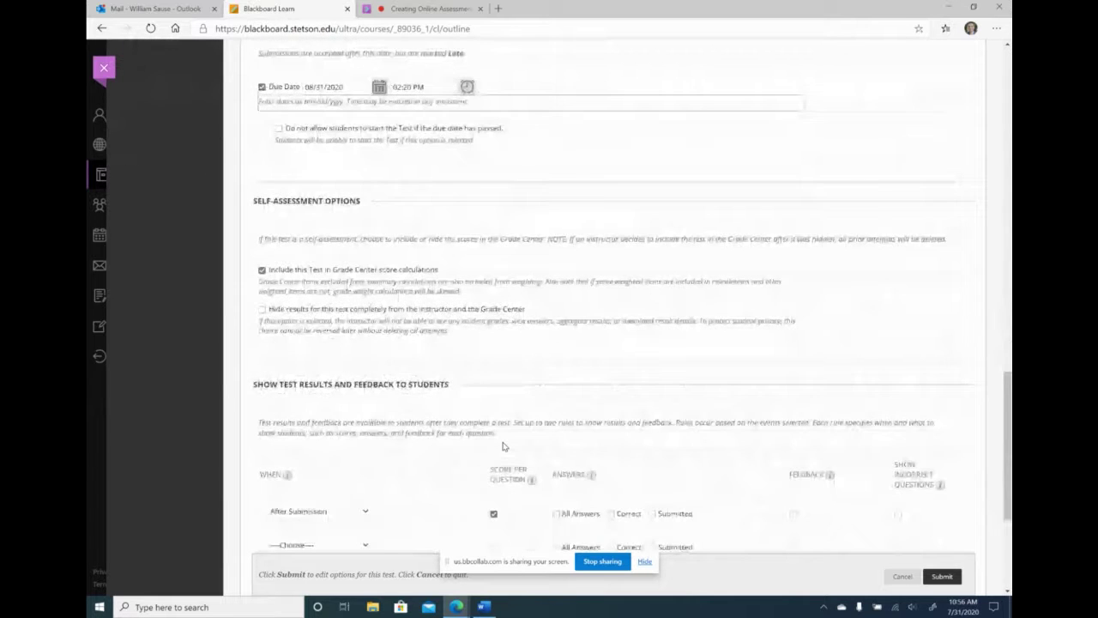
{"action": "scroll", "coordinate": [503, 446], "scroll_direction": "down", "scroll_amount": 2}
{"action": "left_click", "coordinate": [318, 388]}
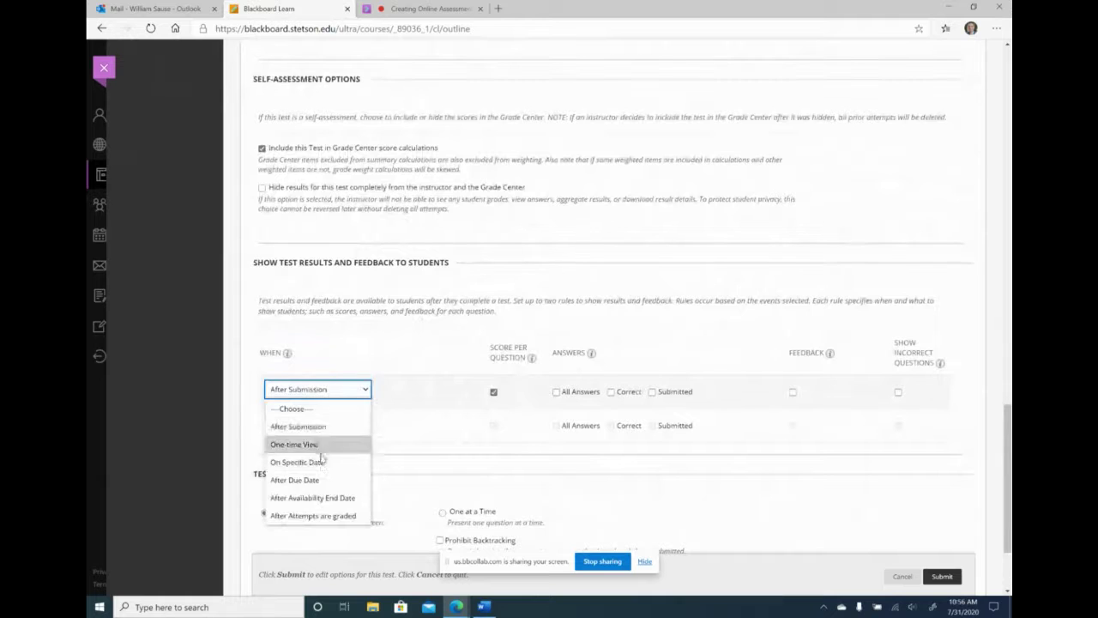
{"action": "left_click", "coordinate": [313, 515]}
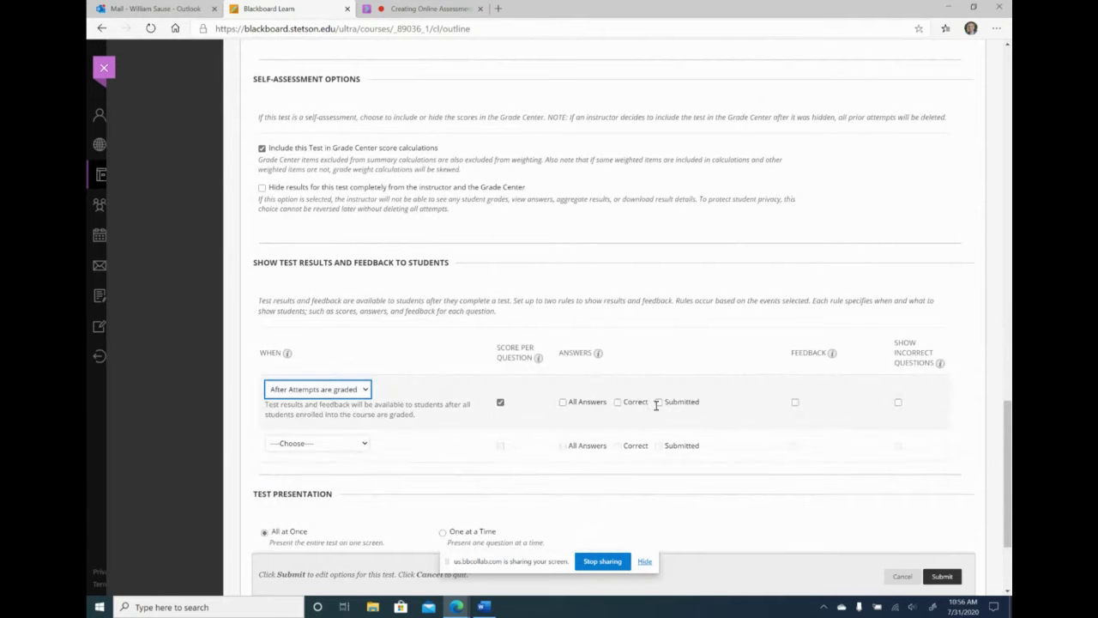
{"action": "left_click", "coordinate": [658, 403]}
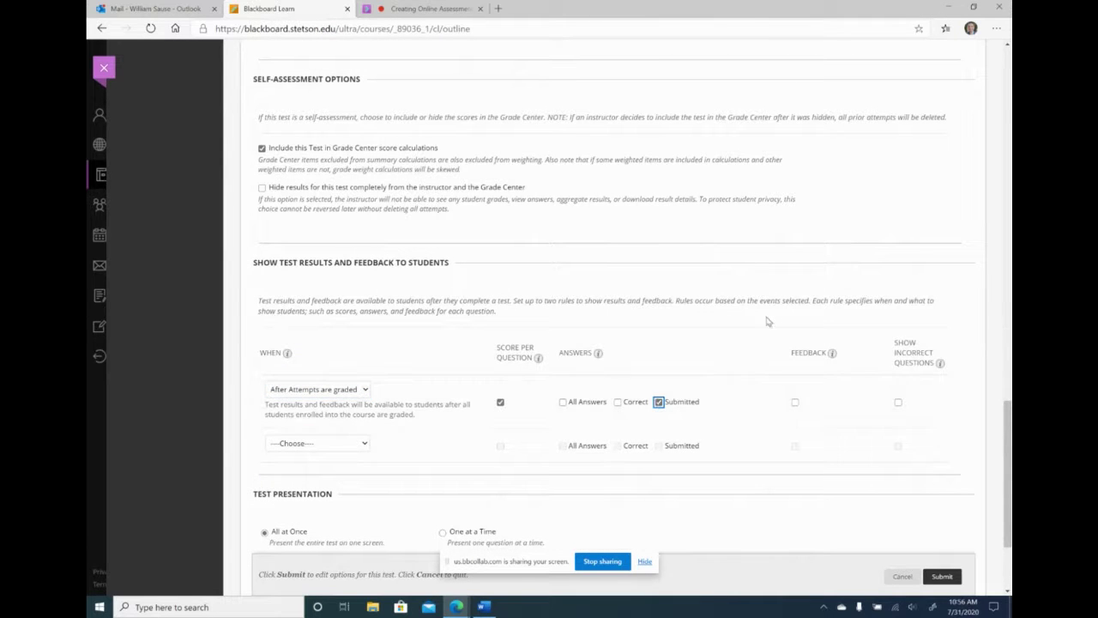
{"action": "left_click", "coordinate": [795, 402]}
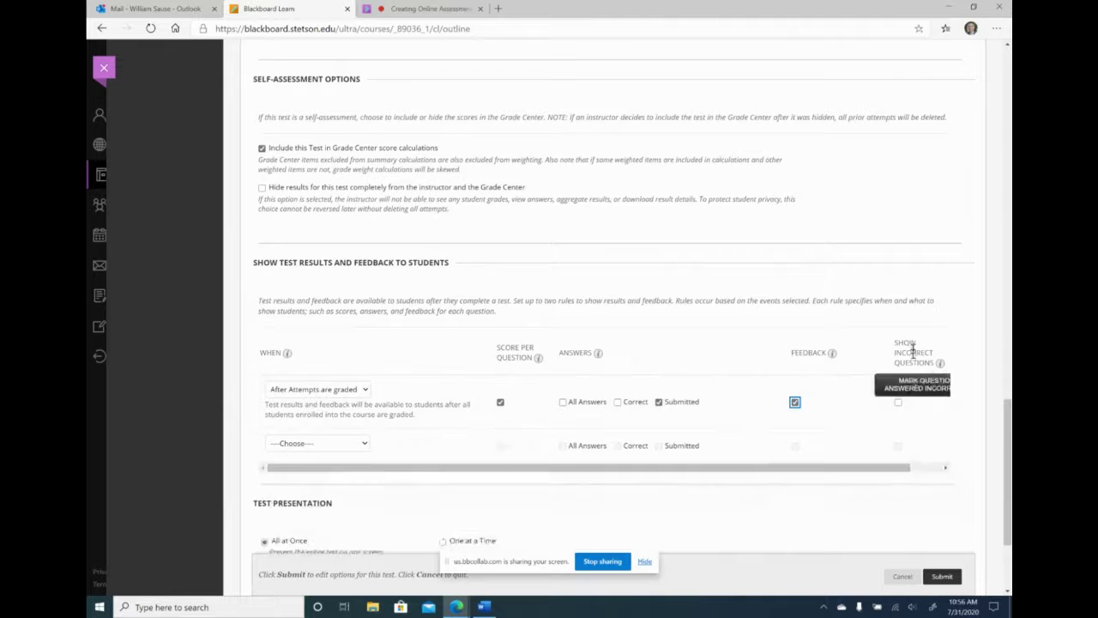
{"action": "left_click", "coordinate": [898, 403]}
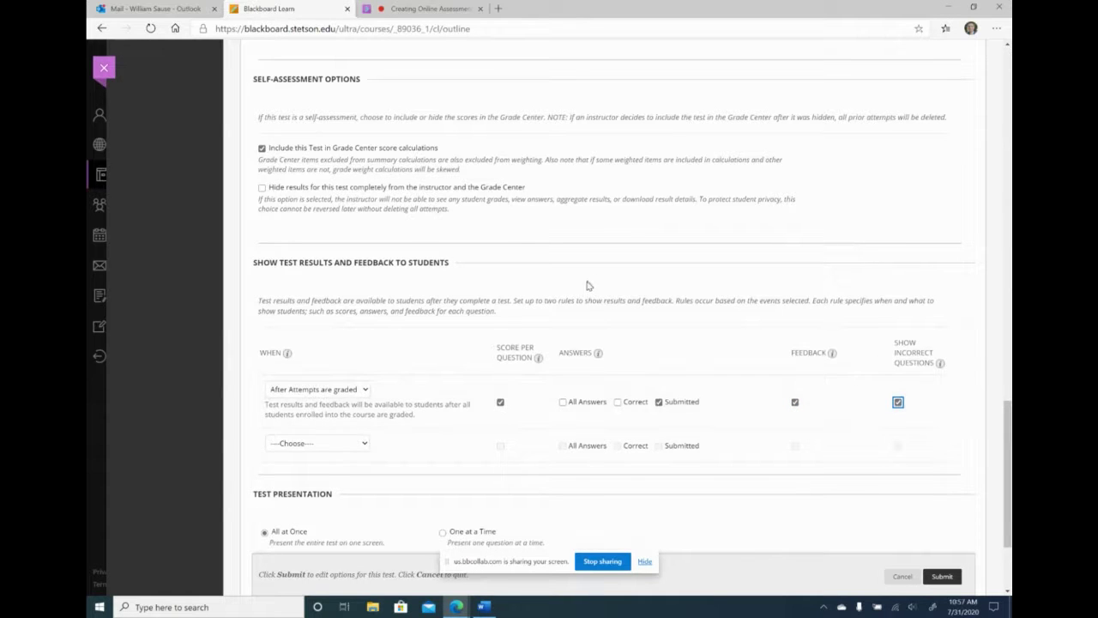
{"action": "scroll", "coordinate": [574, 286], "scroll_direction": "down", "scroll_amount": 2}
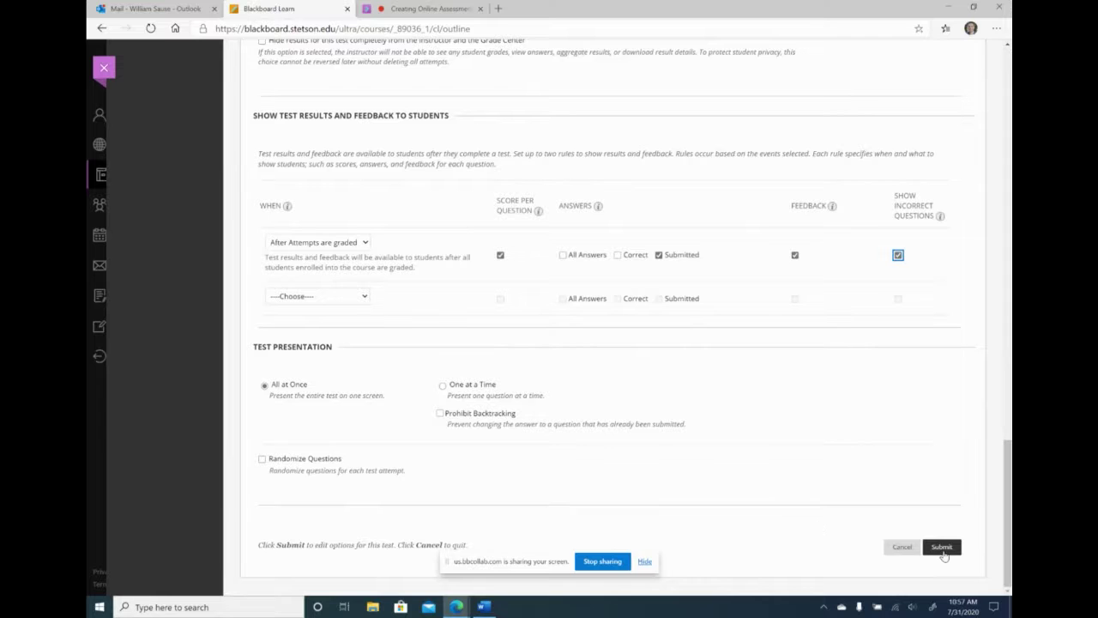
{"action": "left_click", "coordinate": [943, 554]}
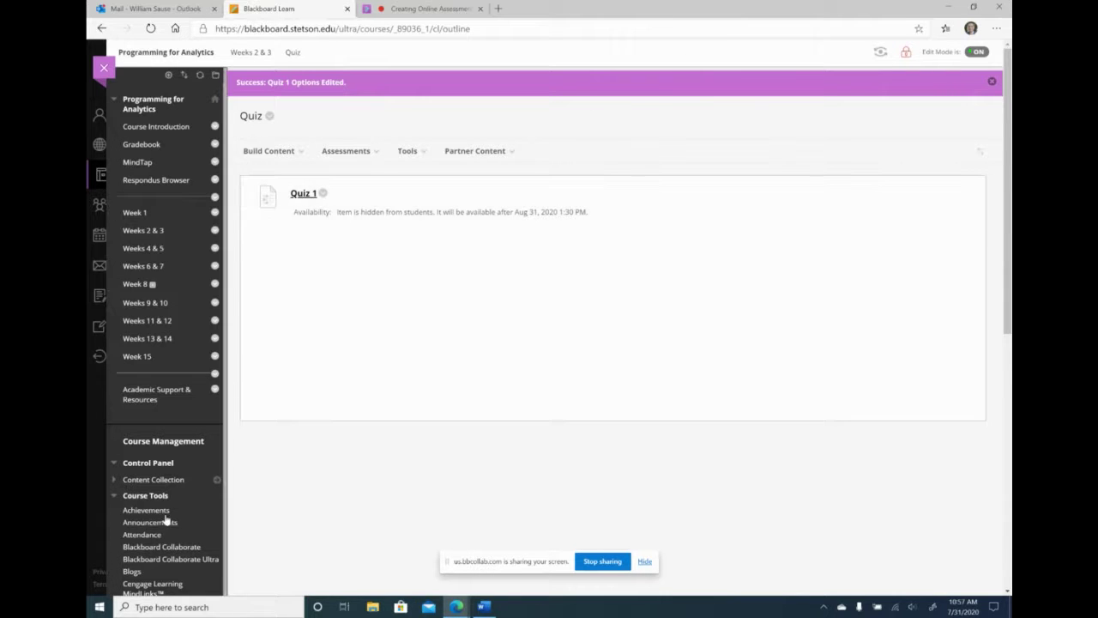
Step: Open the Full Grade Center, scroll to the Quiz 1 column and view calculated column choices
{"action": "scroll", "coordinate": [166, 490], "scroll_direction": "down", "scroll_amount": 4}
{"action": "scroll", "coordinate": [170, 347], "scroll_direction": "down", "scroll_amount": 2}
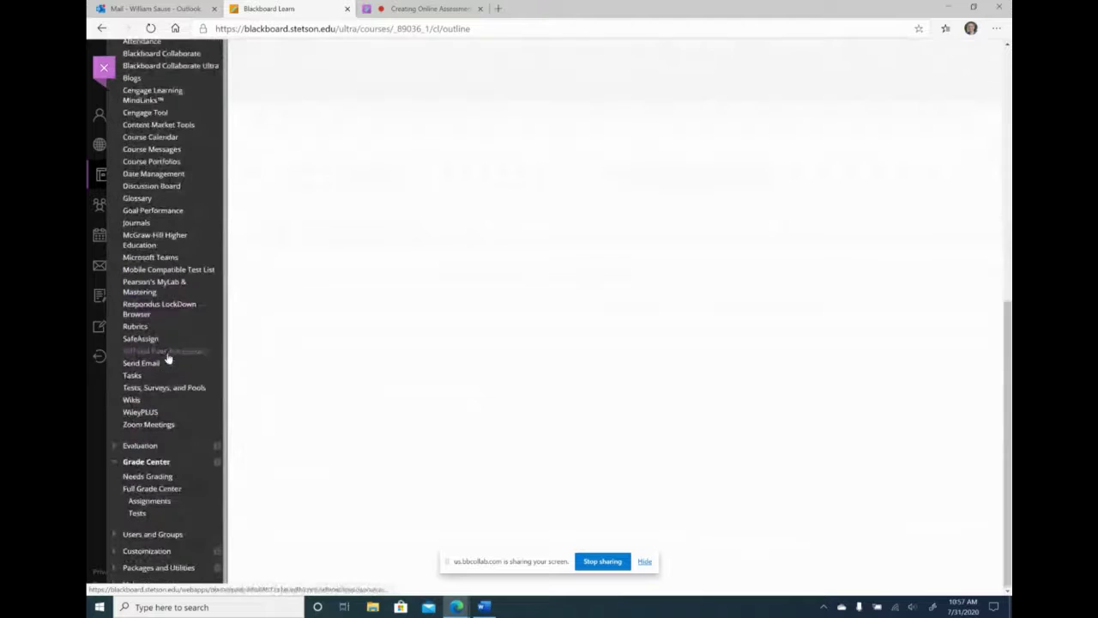
{"action": "left_click", "coordinate": [176, 488]}
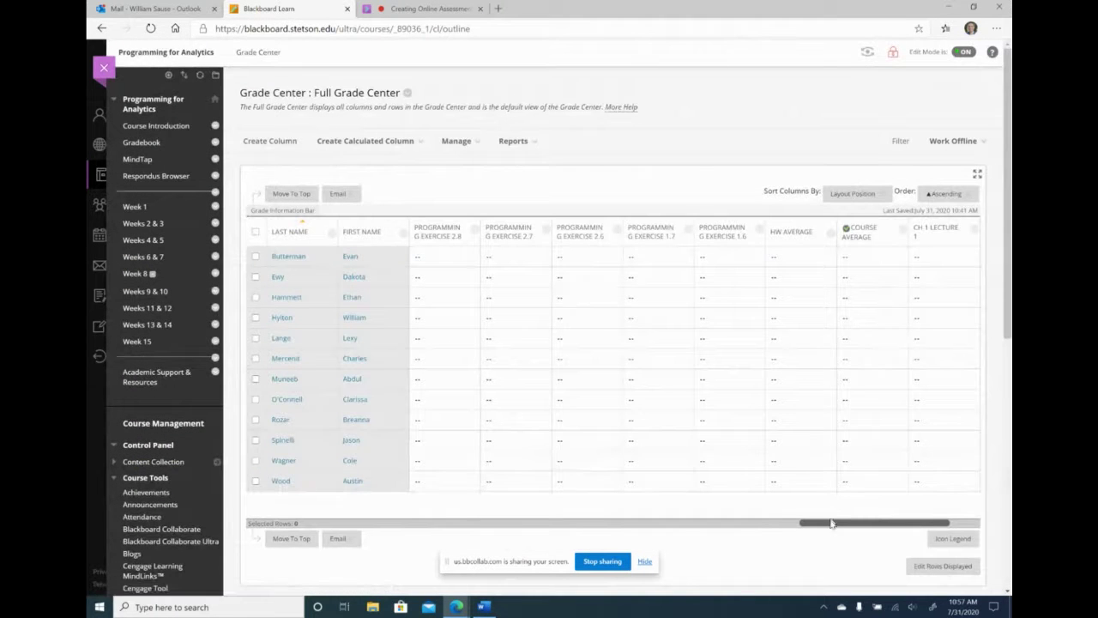
{"action": "left_click_drag", "start_coordinate": [833, 521], "coordinate": [852, 521]}
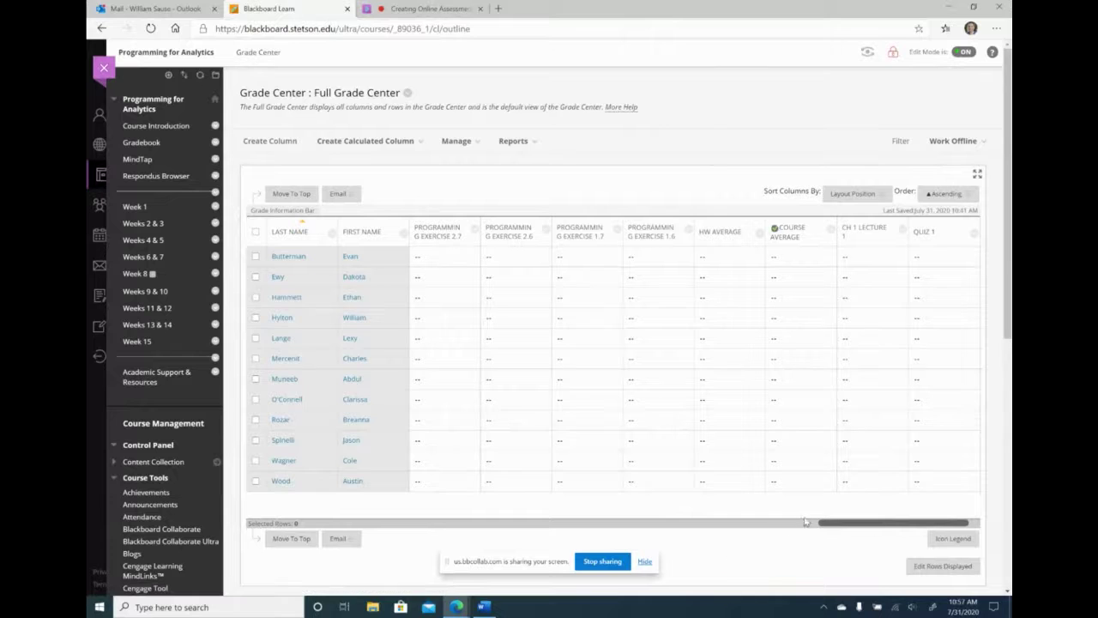
{"action": "left_click", "coordinate": [365, 141]}
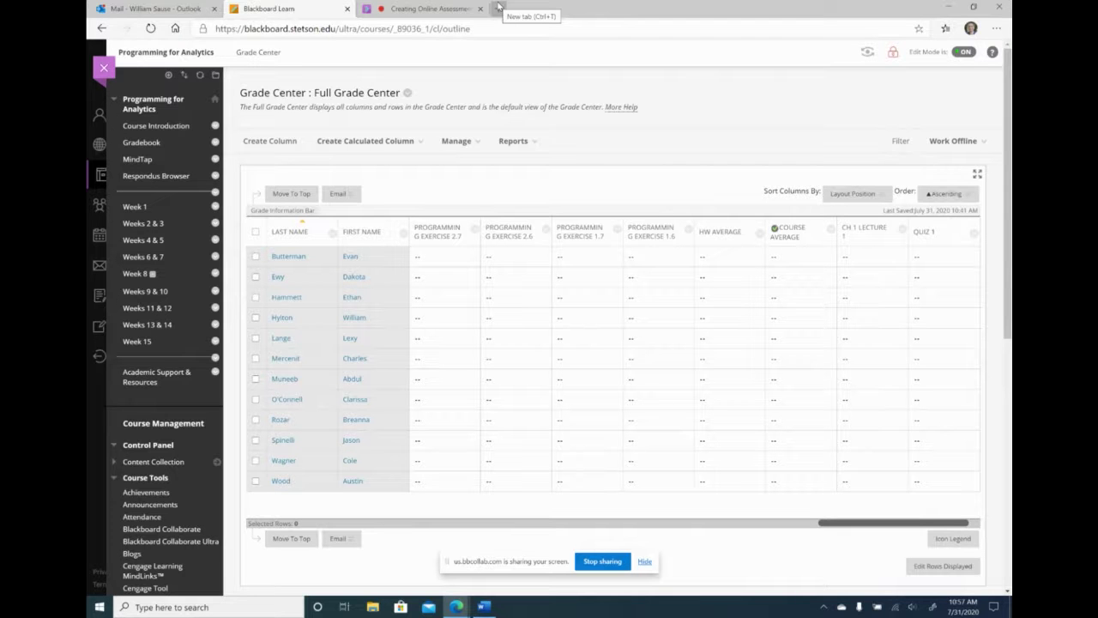
{"action": "left_click", "coordinate": [499, 8]}
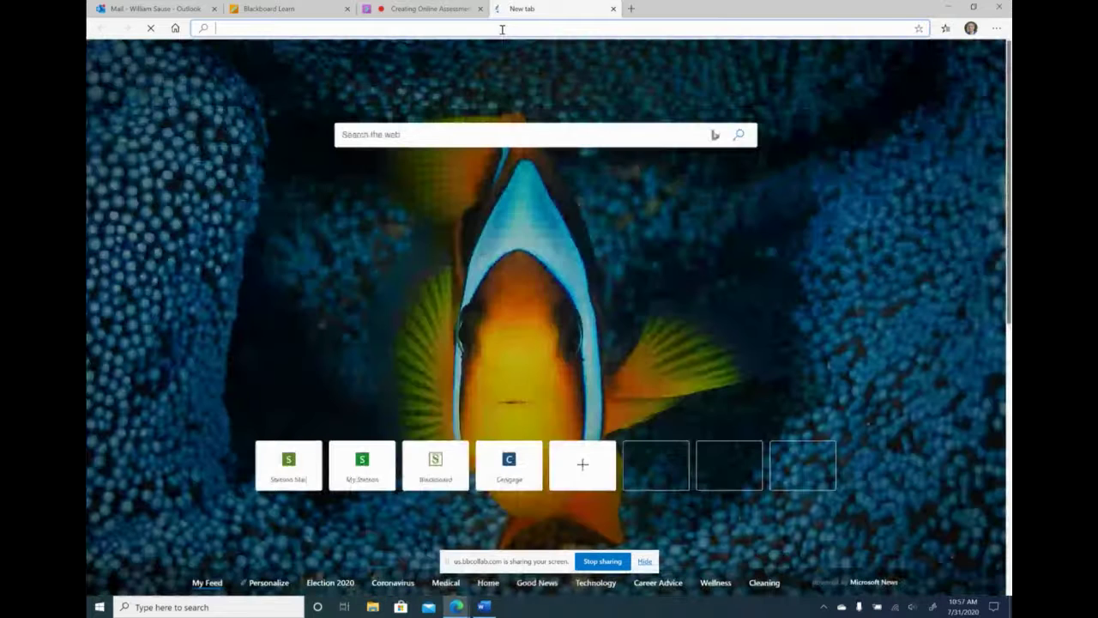
{"action": "type", "text": "www.cengage.com"}
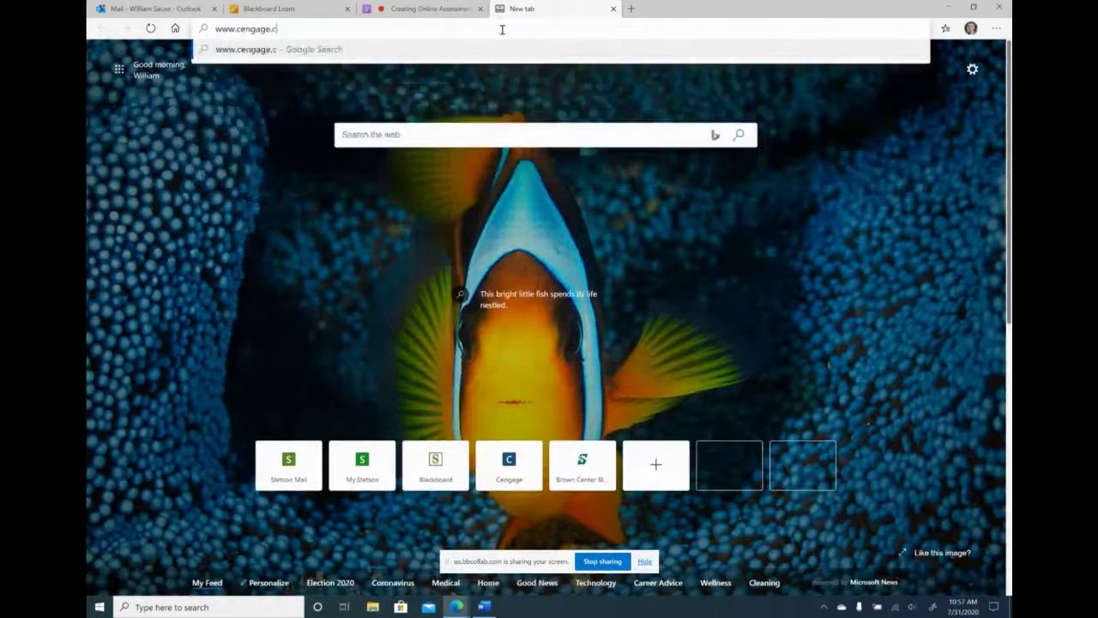
{"action": "key", "text": "Return"}
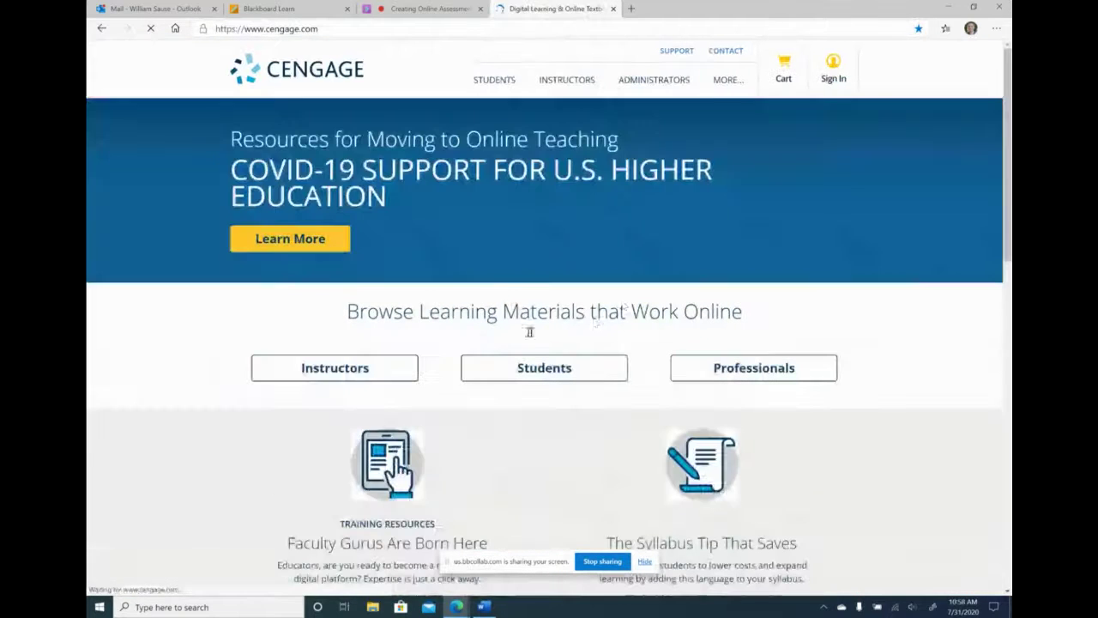
{"action": "left_click", "coordinate": [834, 76]}
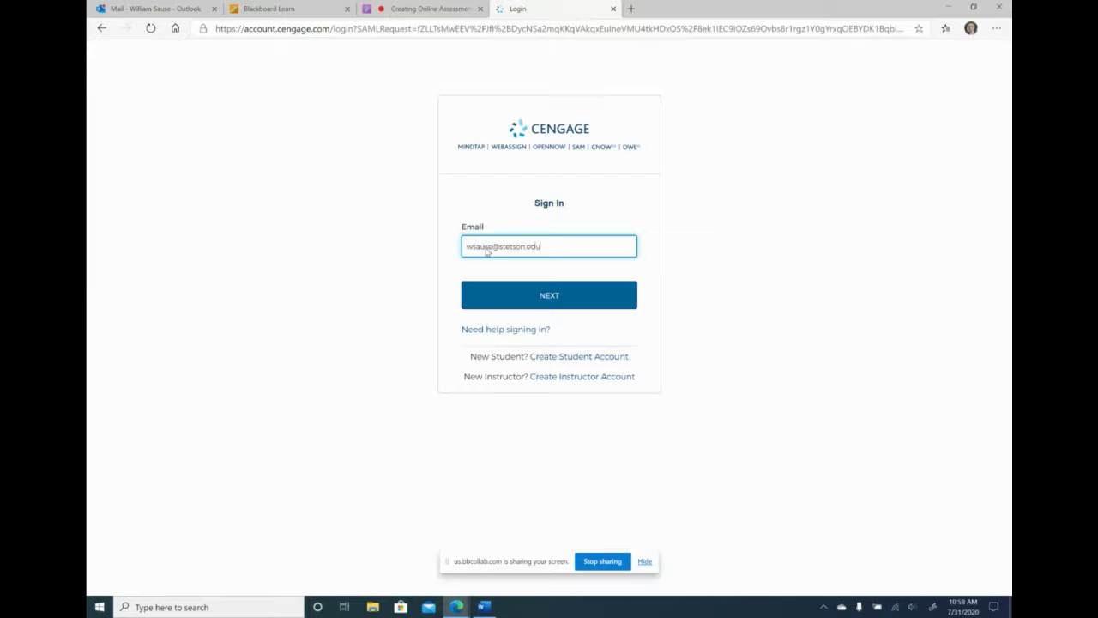
{"action": "key", "text": "Return"}
{"action": "type", "text": "•••••••••"}
{"action": "left_click", "coordinate": [538, 342]}
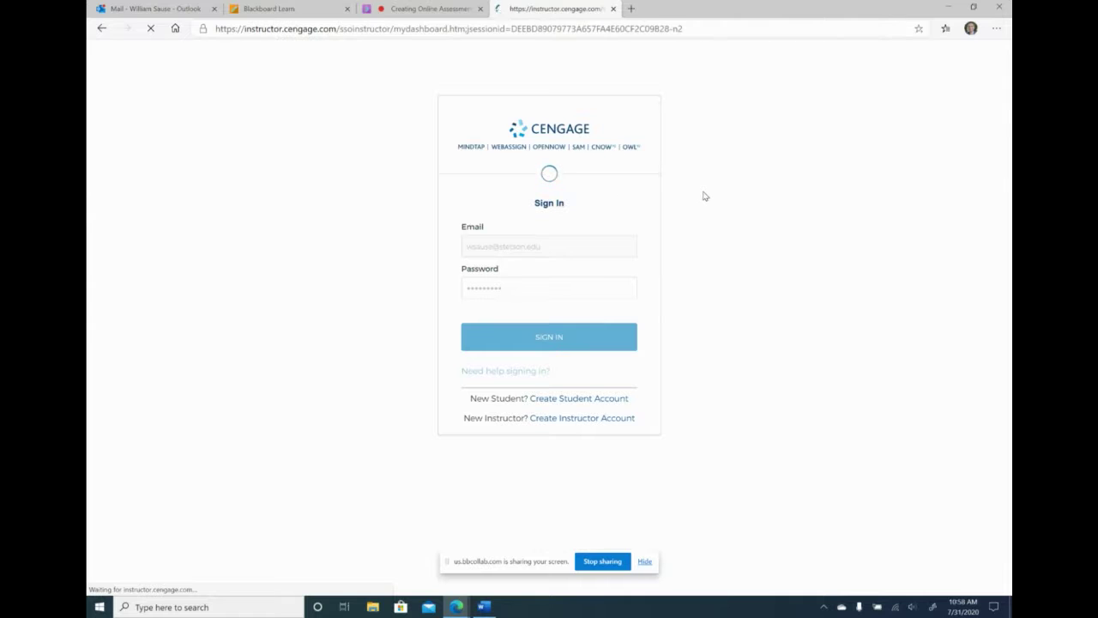
Step: Dismiss the resources tip and open the Fundamentals of Python, 2nd Edition Instructor Companion Site
{"action": "scroll", "coordinate": [559, 314], "scroll_direction": "down", "scroll_amount": 4}
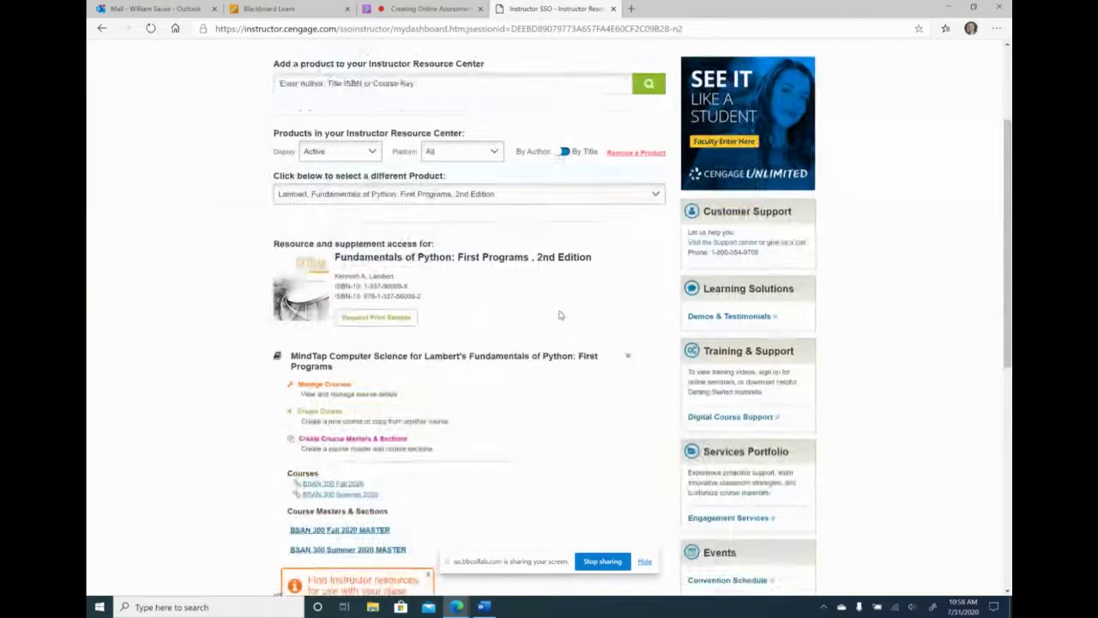
{"action": "scroll", "coordinate": [559, 315], "scroll_direction": "down", "scroll_amount": 2}
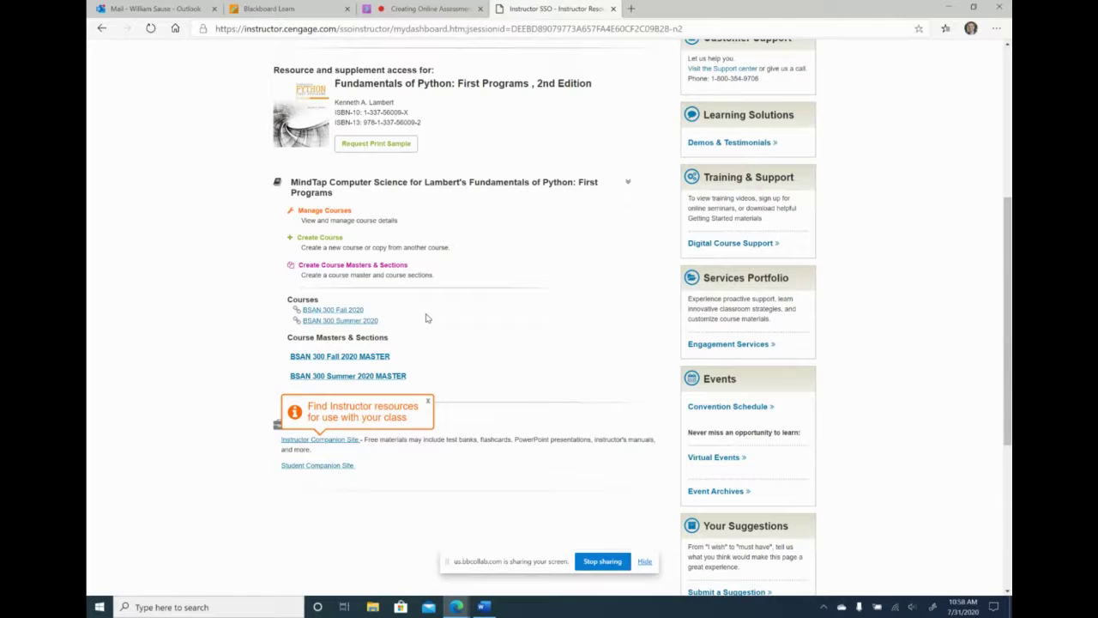
{"action": "left_click", "coordinate": [455, 608]}
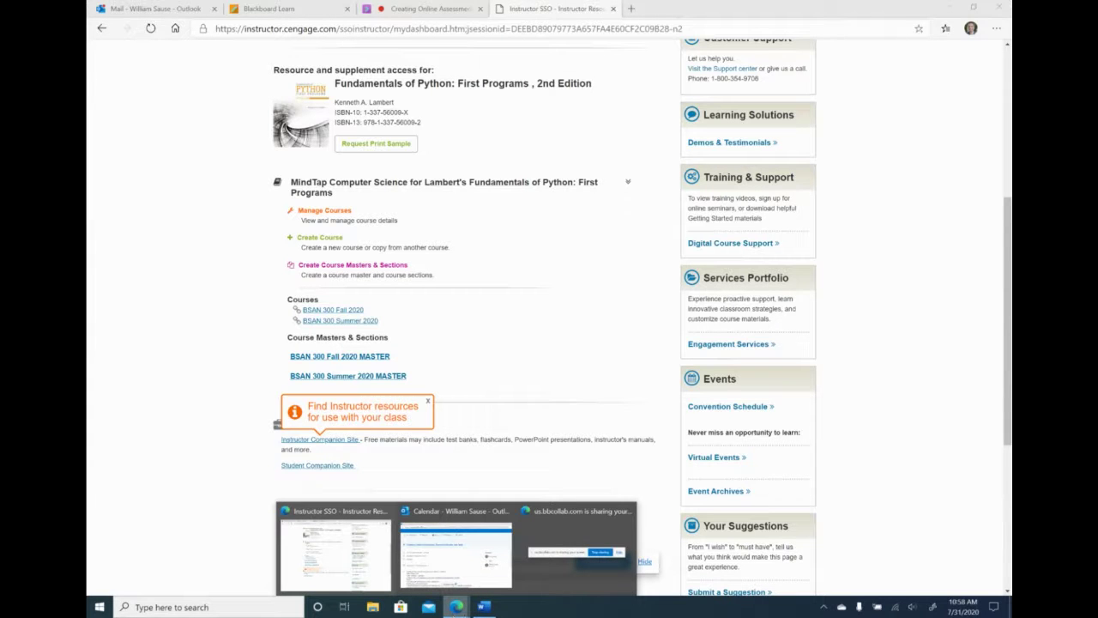
{"action": "left_click", "coordinate": [512, 334]}
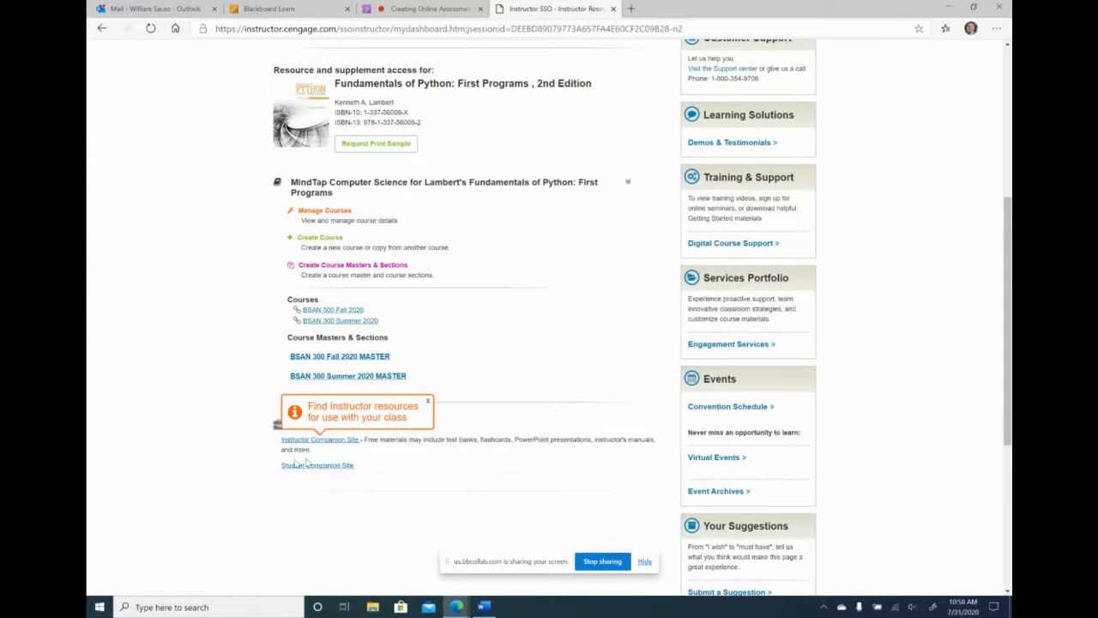
{"action": "left_click", "coordinate": [427, 405]}
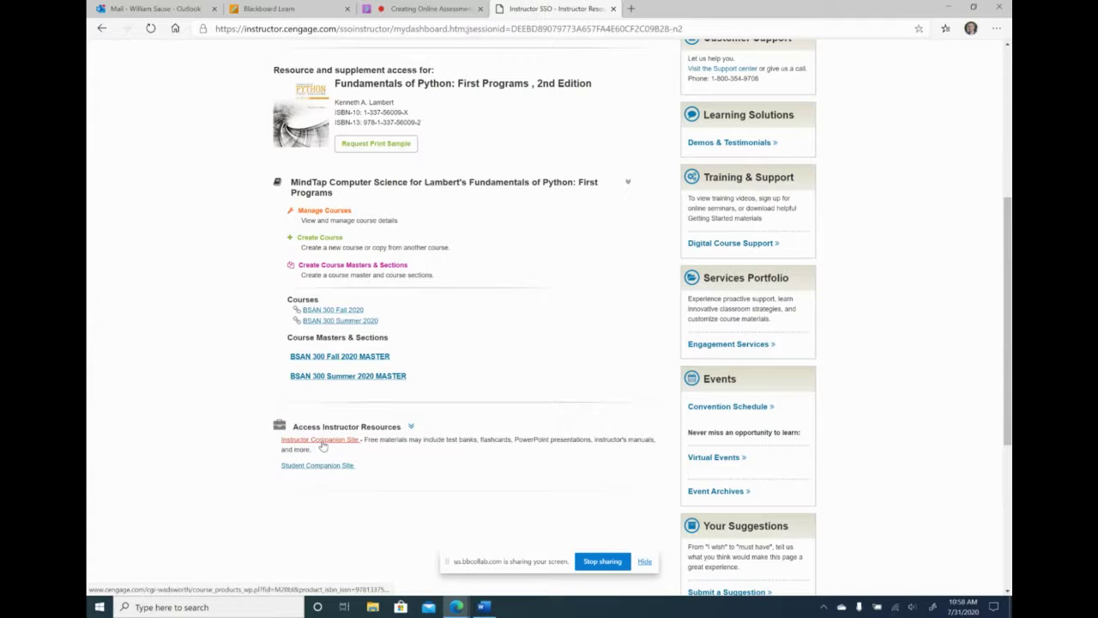
{"action": "left_click", "coordinate": [323, 443]}
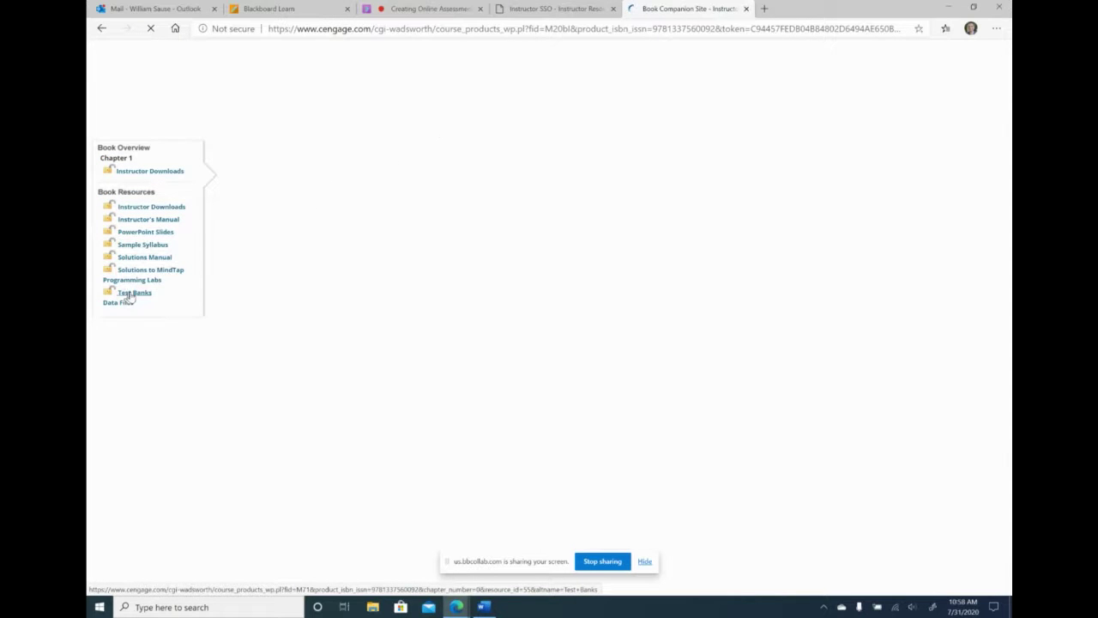
Step: Check the Collaborate chat and Grade Center, then return to the Instructor Companion Site
{"action": "left_click", "coordinate": [420, 9]}
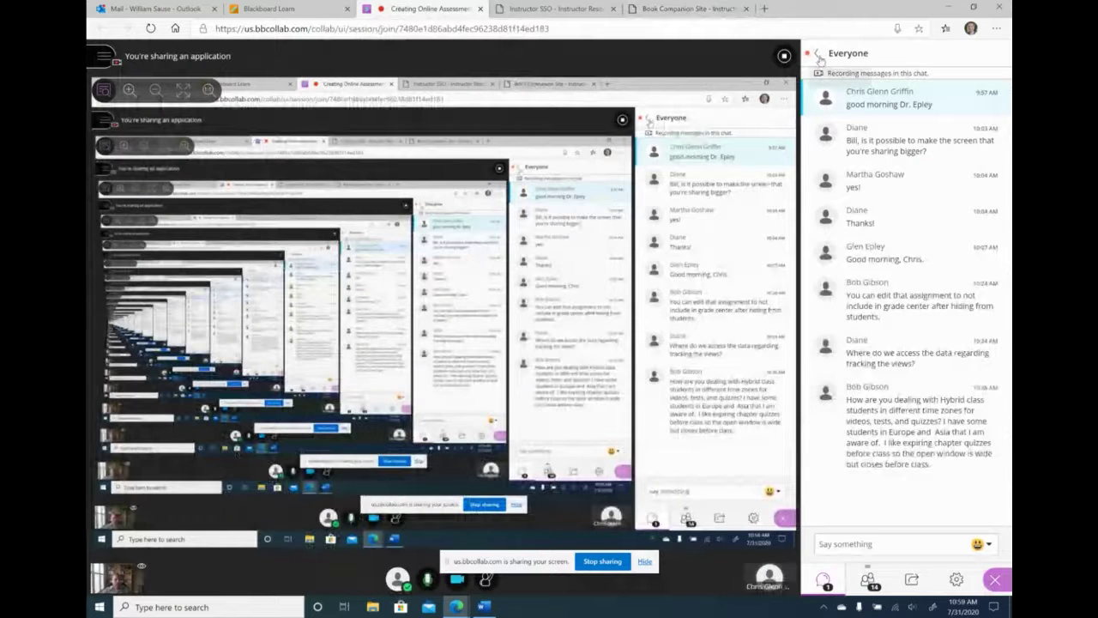
{"action": "left_click", "coordinate": [816, 53]}
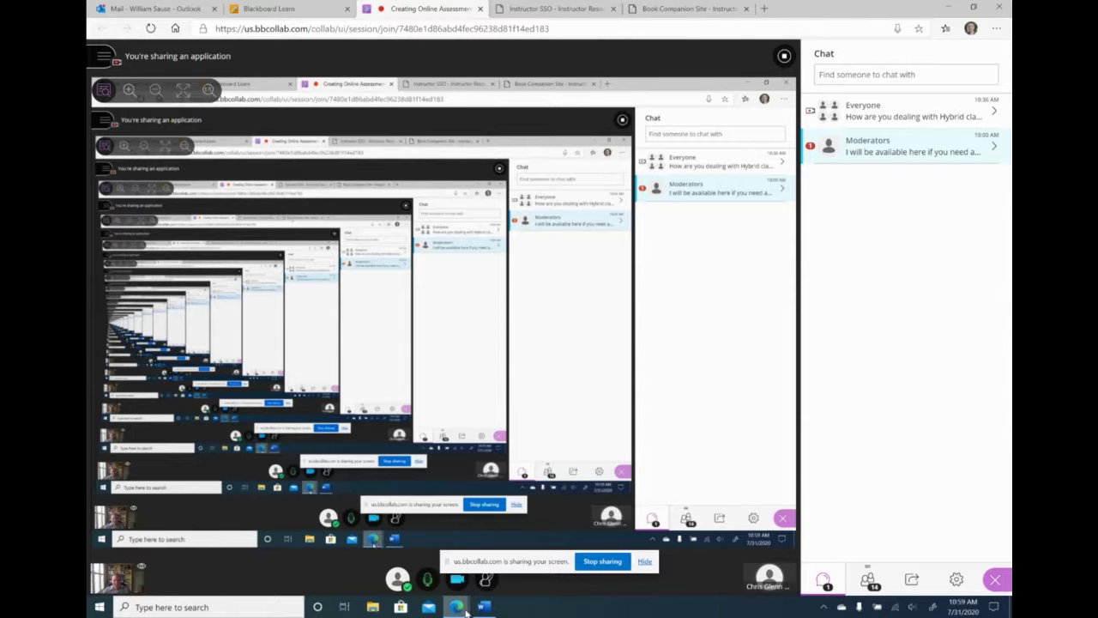
{"action": "mouse_move", "coordinate": [457, 608]}
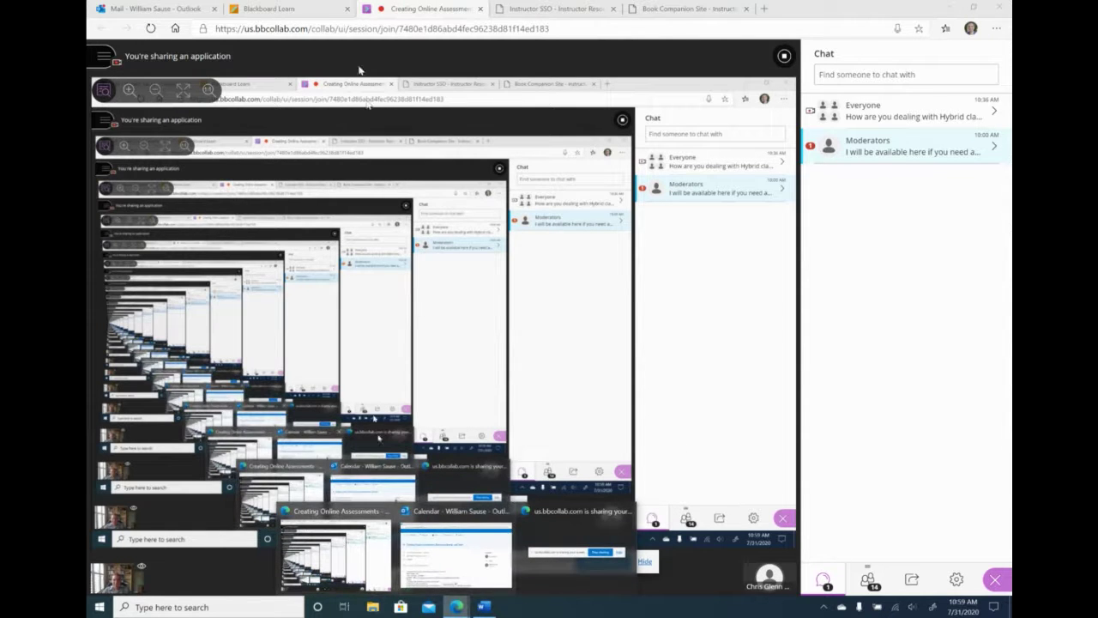
{"action": "left_click", "coordinate": [269, 8]}
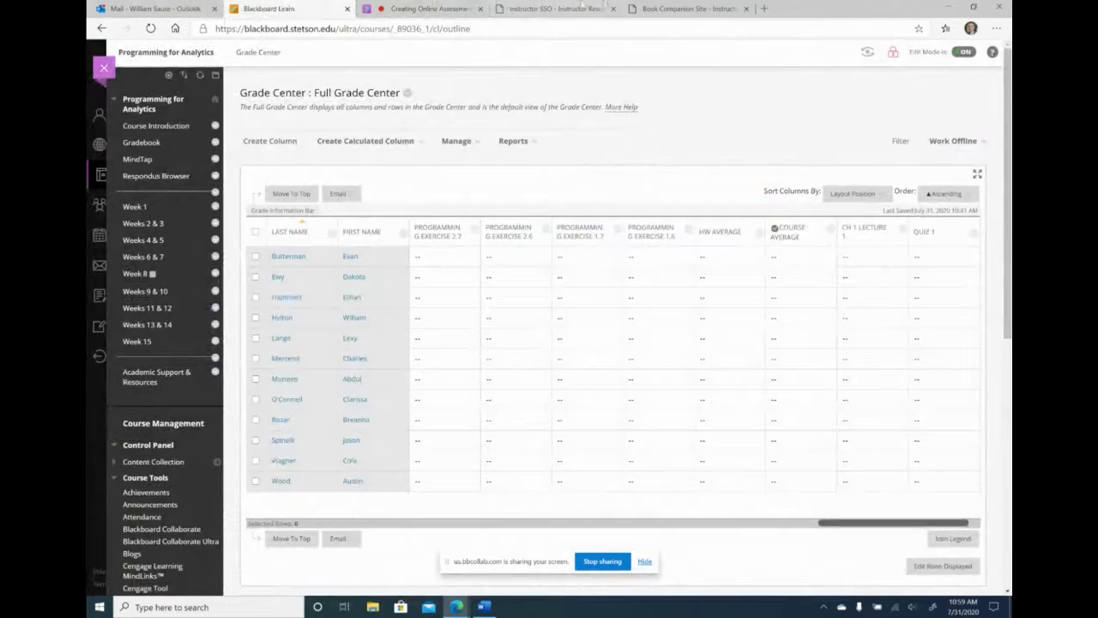
{"action": "left_click", "coordinate": [686, 8]}
{"action": "scroll", "coordinate": [459, 401], "scroll_direction": "down", "scroll_amount": 3}
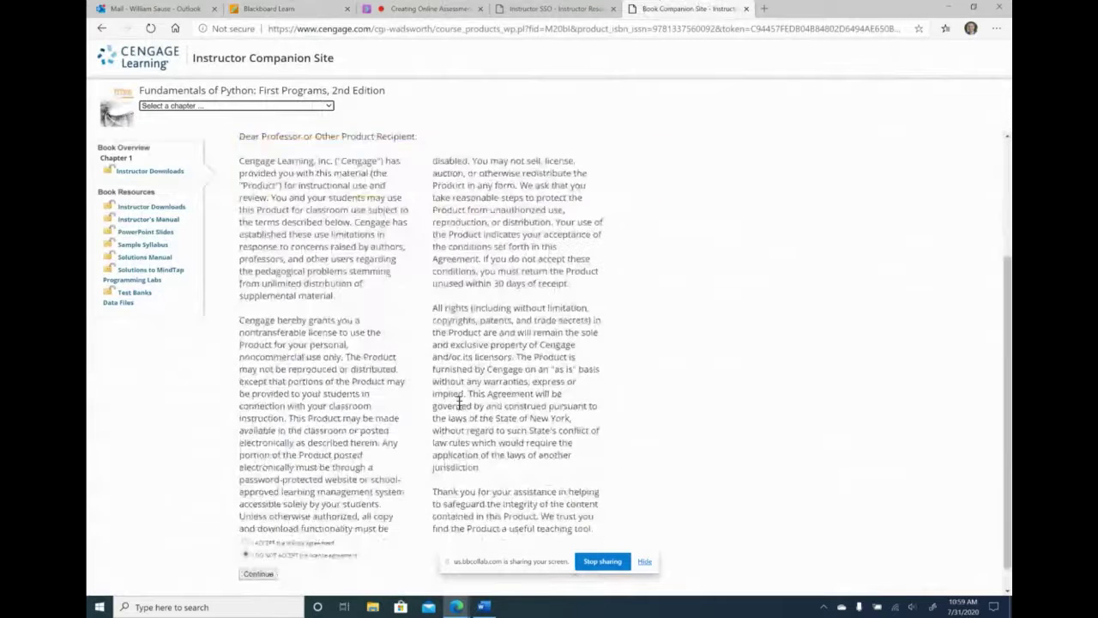
{"action": "scroll", "coordinate": [459, 402], "scroll_direction": "down", "scroll_amount": 1}
Step: Accept the license, save the Blackboard test bank zip to the Desktop, and minimize Edge
{"action": "left_click", "coordinate": [257, 547]}
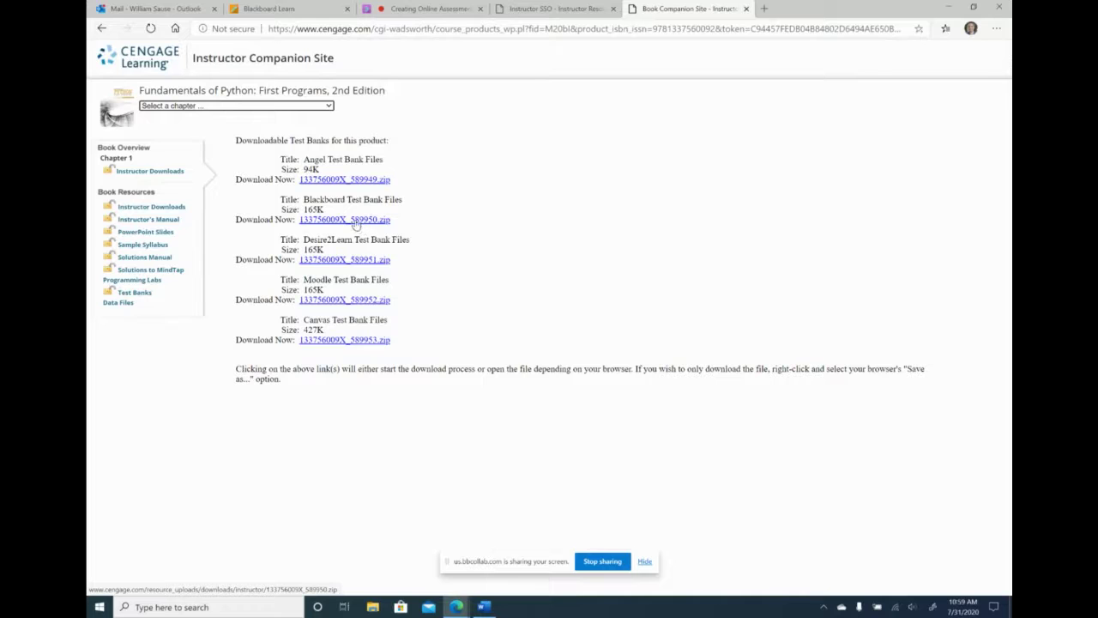
{"action": "right_click", "coordinate": [356, 224]}
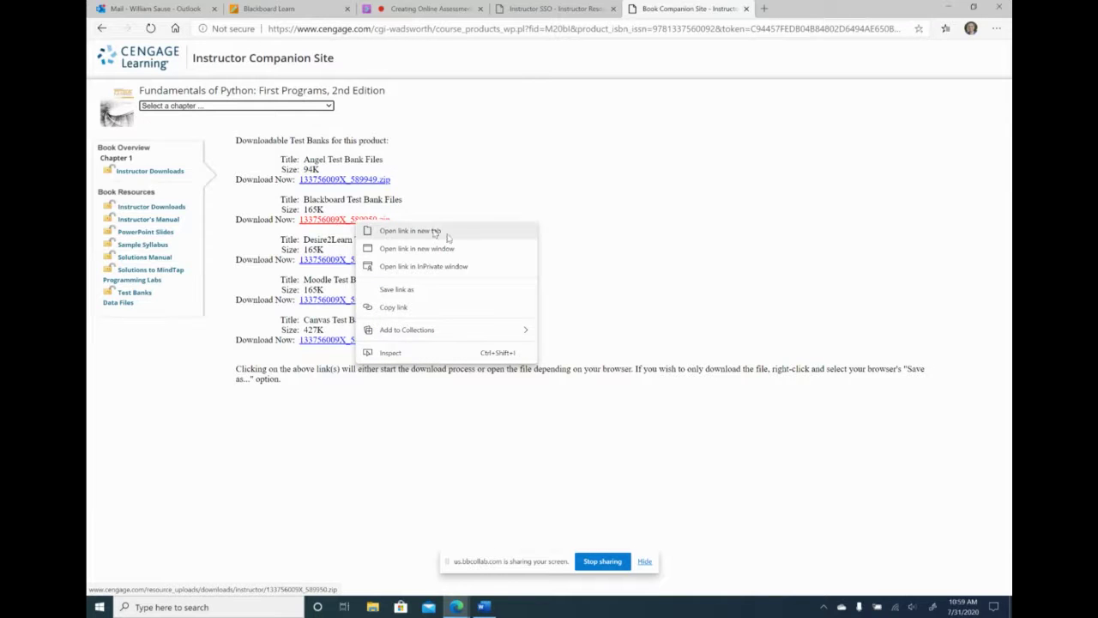
{"action": "left_click", "coordinate": [408, 292]}
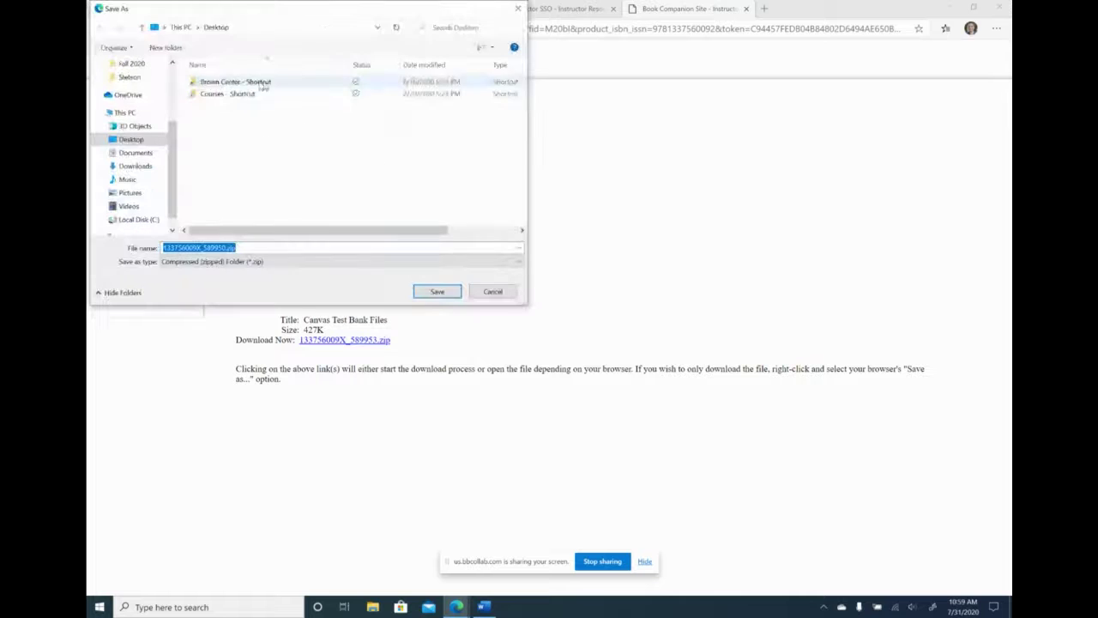
{"action": "left_click", "coordinate": [437, 291]}
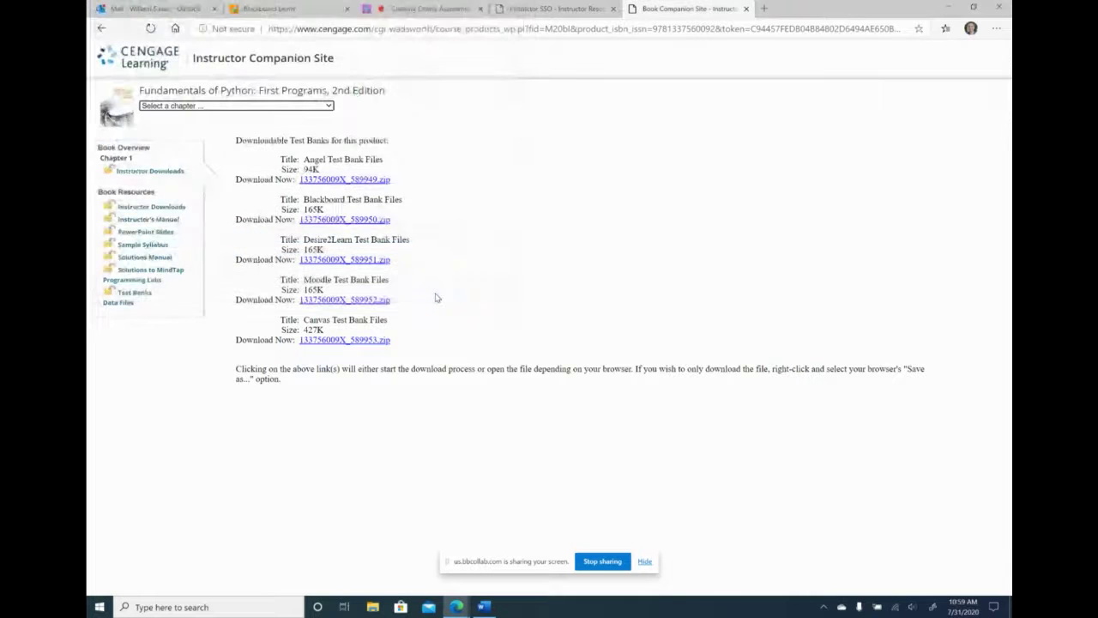
{"action": "left_click", "coordinate": [949, 8]}
Step: Extract the downloaded test bank zip on the desktop with Extract All
{"action": "left_click", "coordinate": [950, 8]}
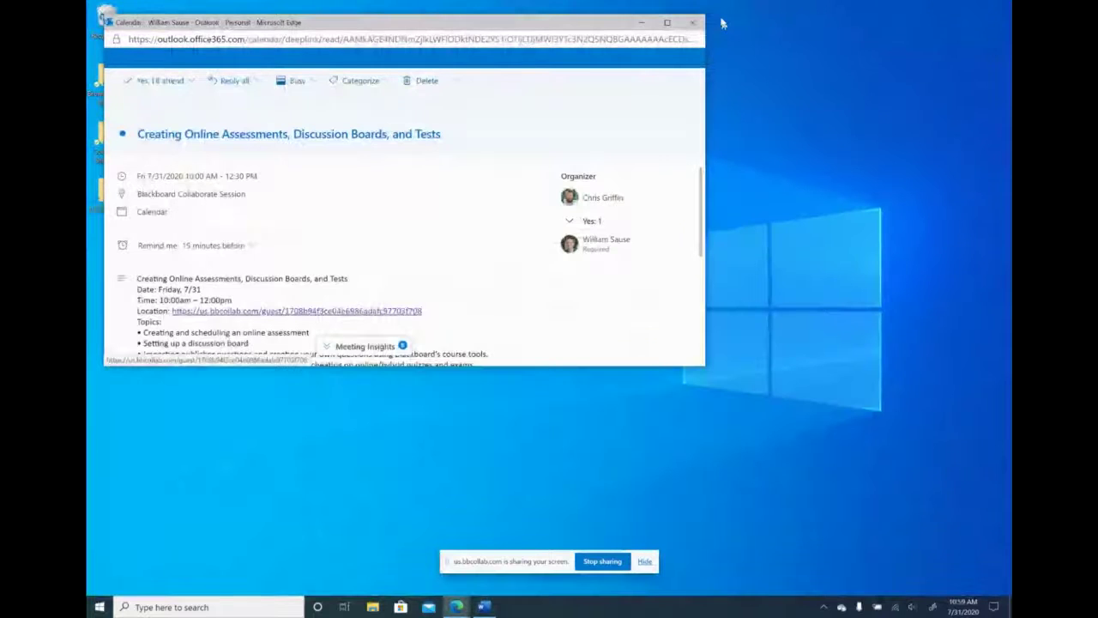
{"action": "left_click", "coordinate": [695, 25]}
{"action": "left_click_drag", "start_coordinate": [115, 203], "coordinate": [579, 95]}
{"action": "right_click", "coordinate": [567, 83]}
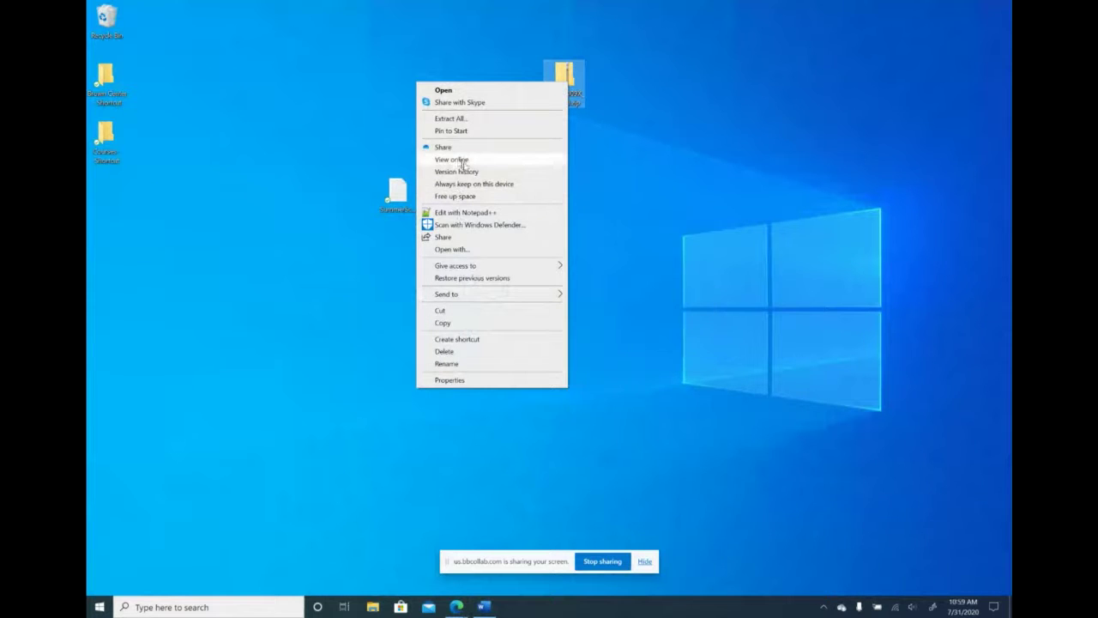
{"action": "left_click", "coordinate": [581, 201]}
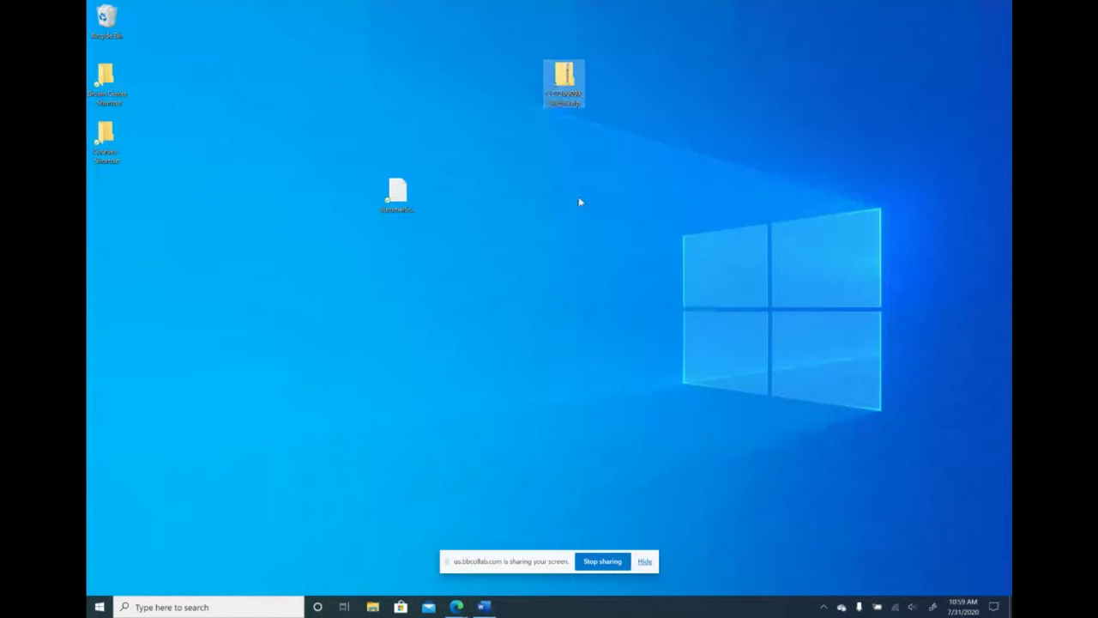
{"action": "right_click", "coordinate": [561, 86]}
{"action": "left_click", "coordinate": [478, 125]}
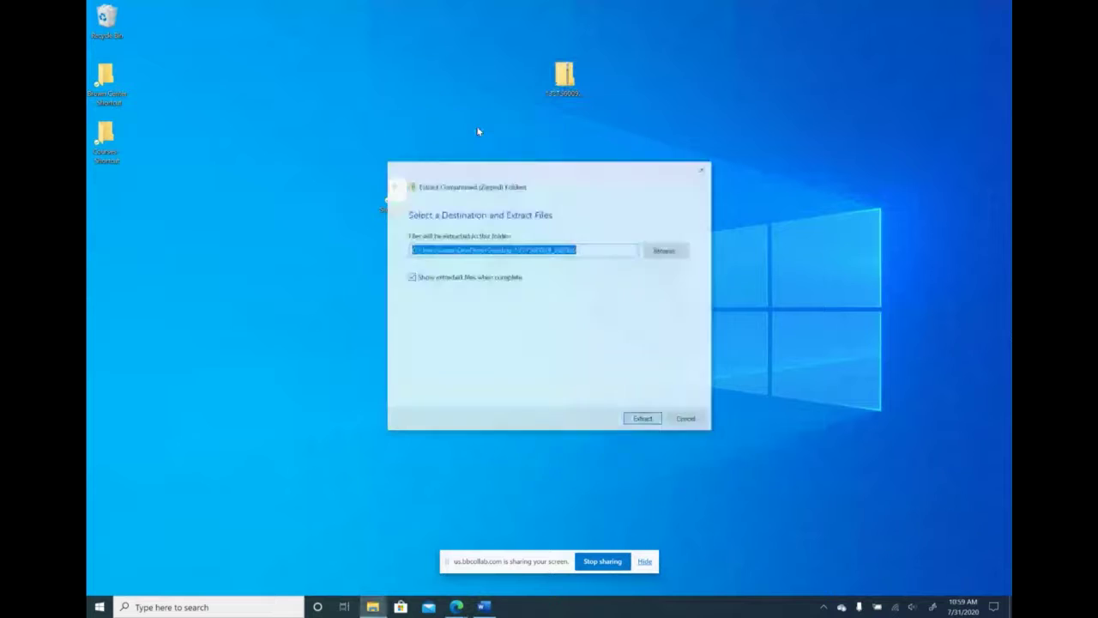
{"action": "left_click", "coordinate": [643, 419]}
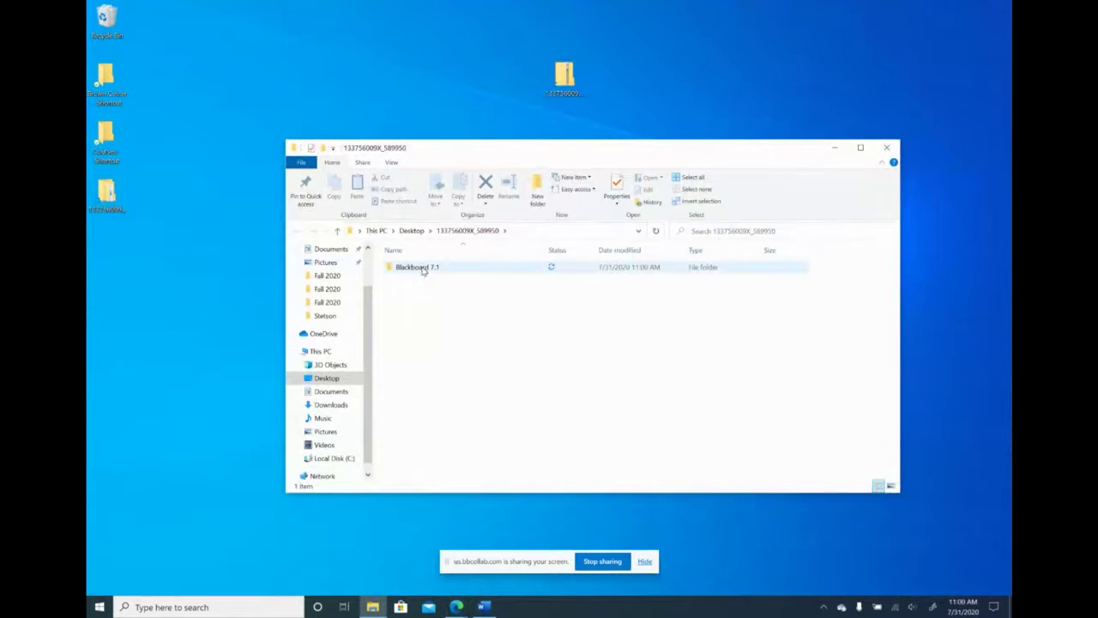
Step: Open Blackboard 7.1 > Question Sets to see the 11 chapter zips, then return to Blackboard
{"action": "double_click", "coordinate": [416, 267]}
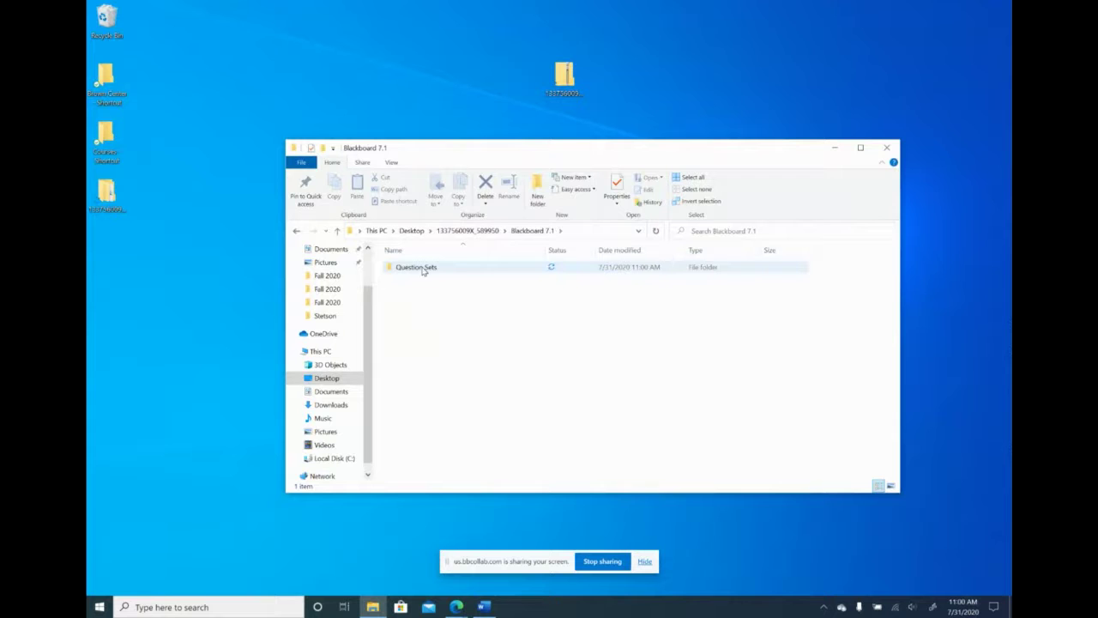
{"action": "double_click", "coordinate": [419, 268]}
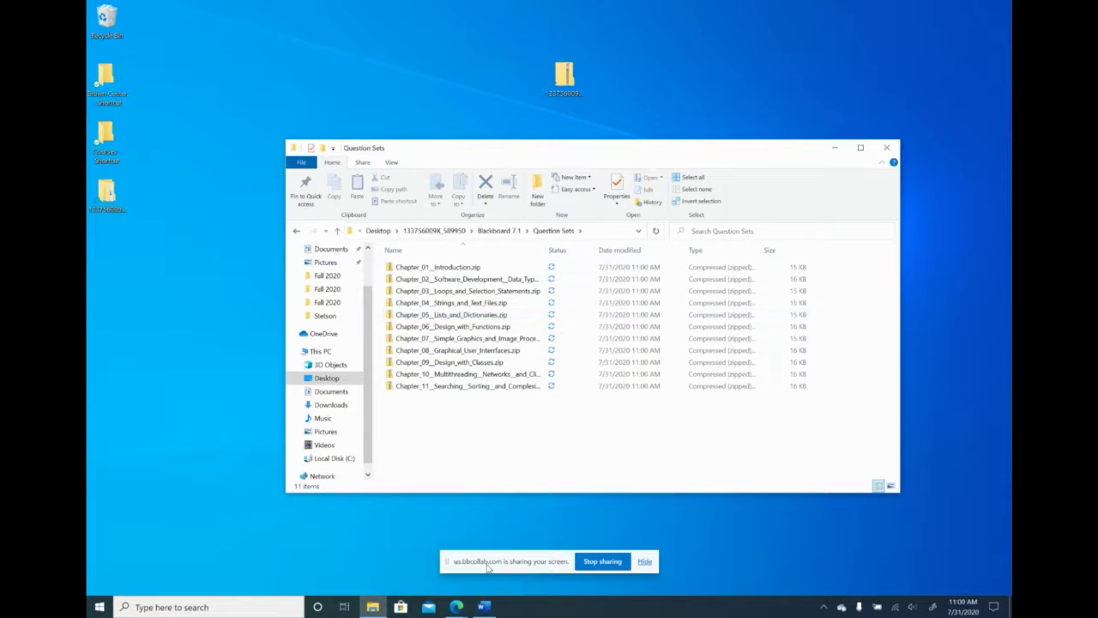
{"action": "mouse_move", "coordinate": [458, 609]}
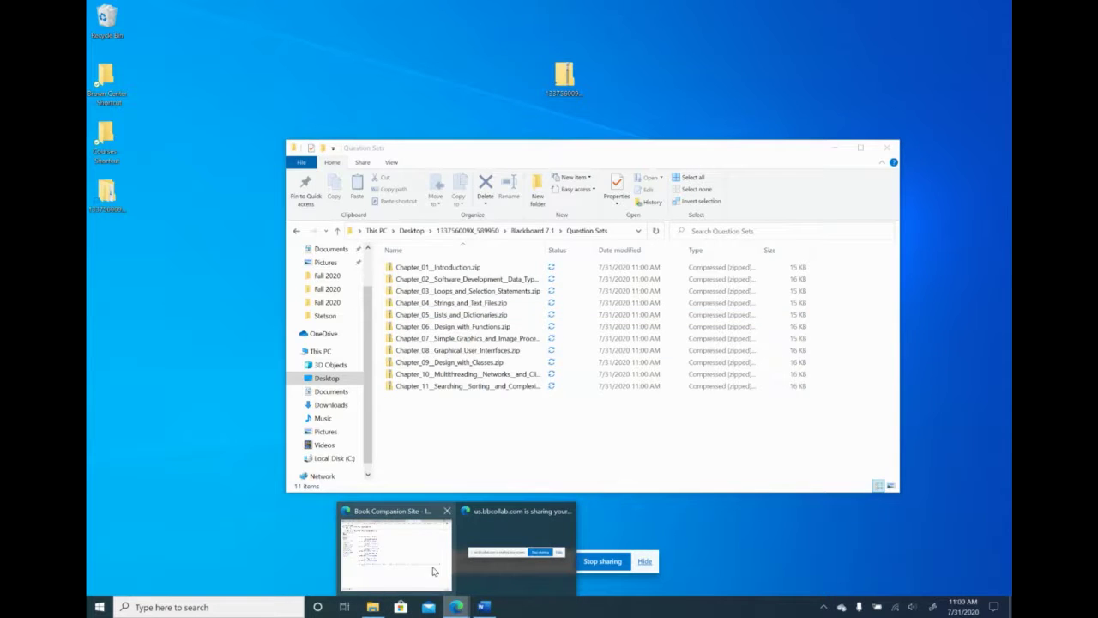
{"action": "left_click", "coordinate": [434, 575]}
{"action": "left_click", "coordinate": [275, 9]}
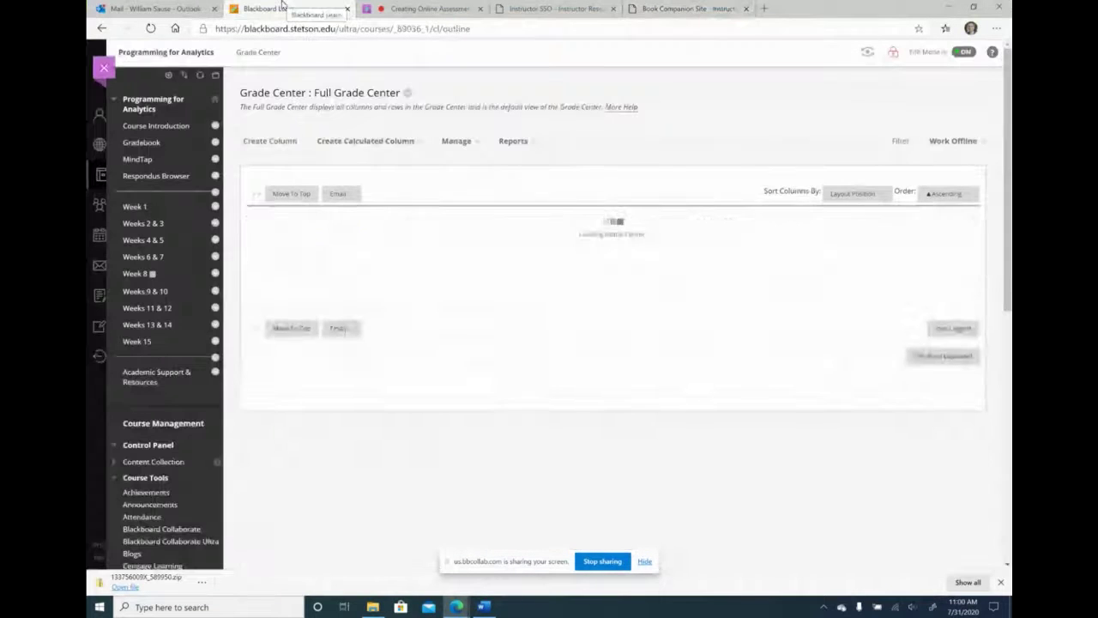
Step: Start creating a new test in Week 1, then cancel it
{"action": "left_click", "coordinate": [135, 207]}
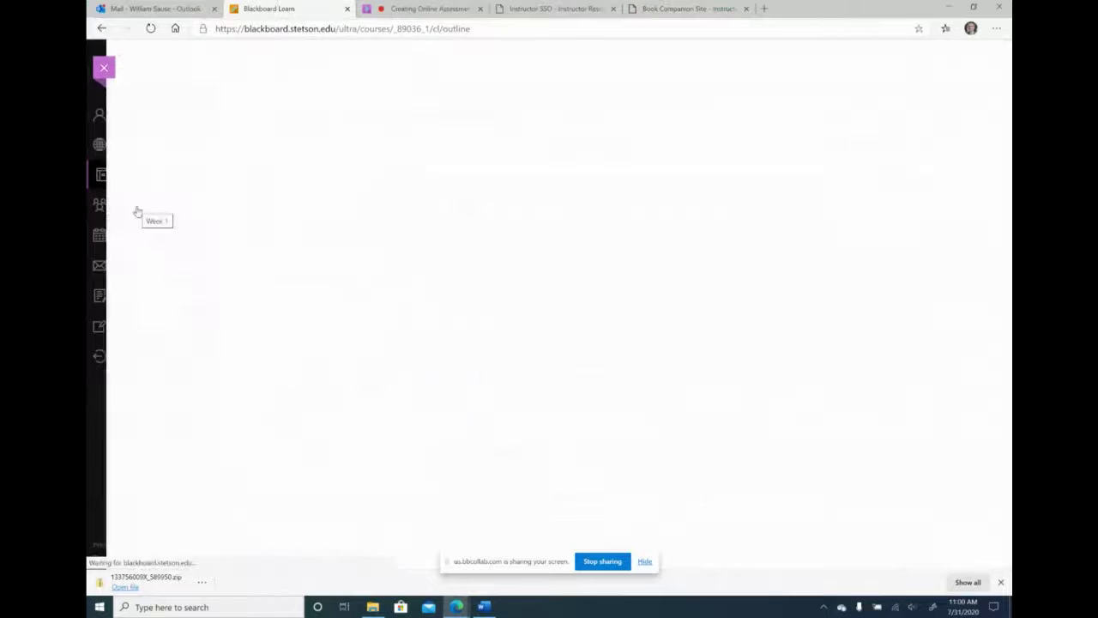
{"action": "left_click", "coordinate": [339, 129]}
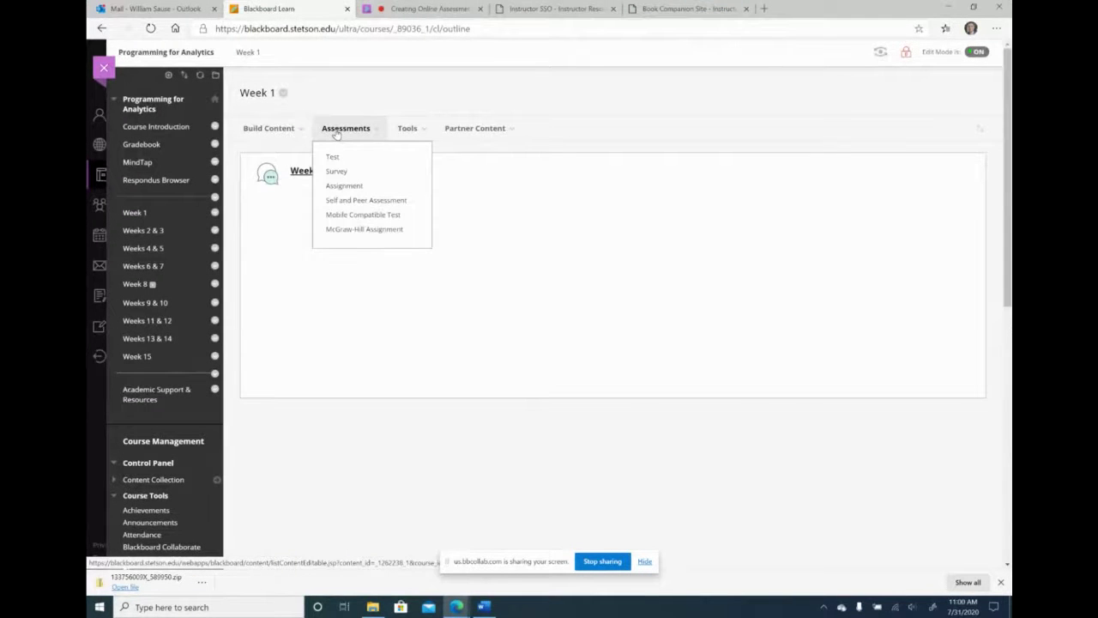
{"action": "left_click", "coordinate": [335, 156]}
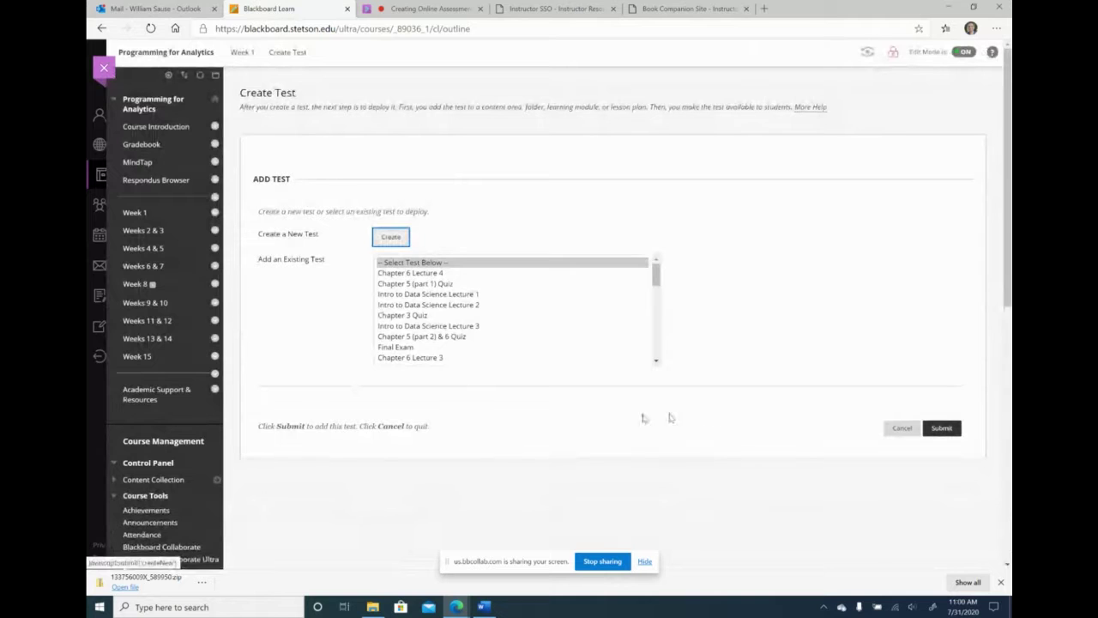
{"action": "left_click", "coordinate": [892, 428]}
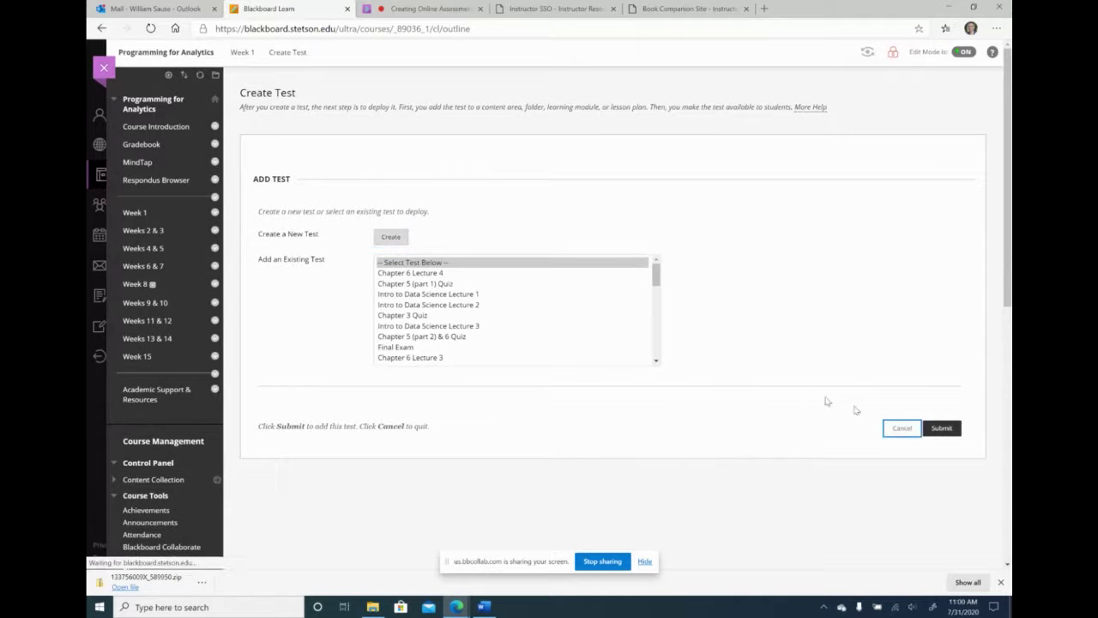
Step: Go to Tests, Surveys, and Pools and open the Pools list
{"action": "scroll", "coordinate": [171, 386], "scroll_direction": "down", "scroll_amount": 6}
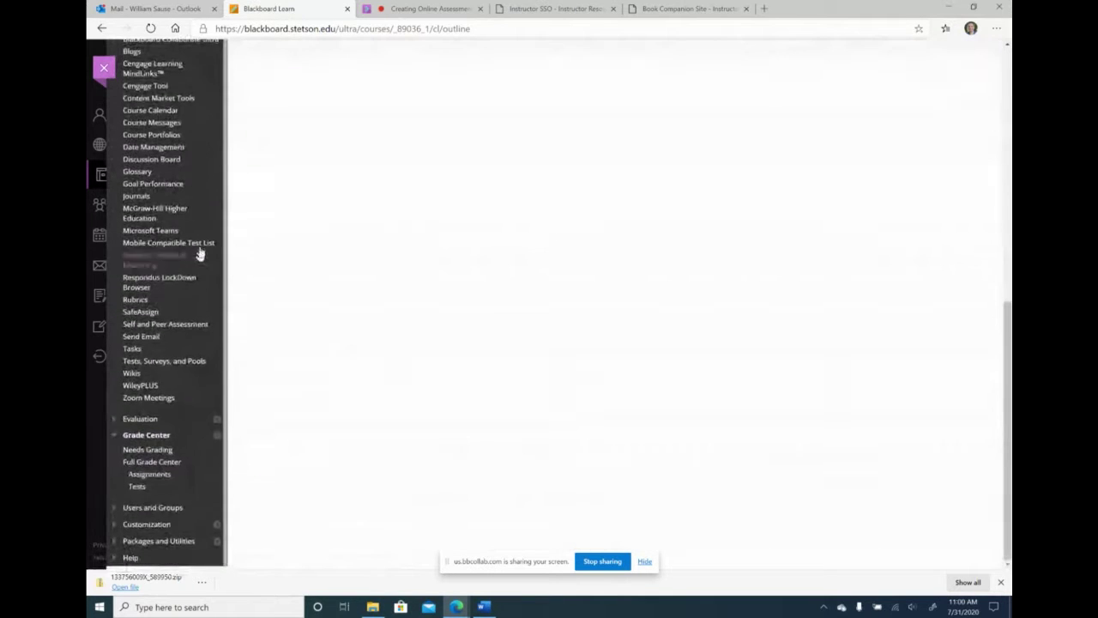
{"action": "scroll", "coordinate": [201, 205], "scroll_direction": "up", "scroll_amount": 5}
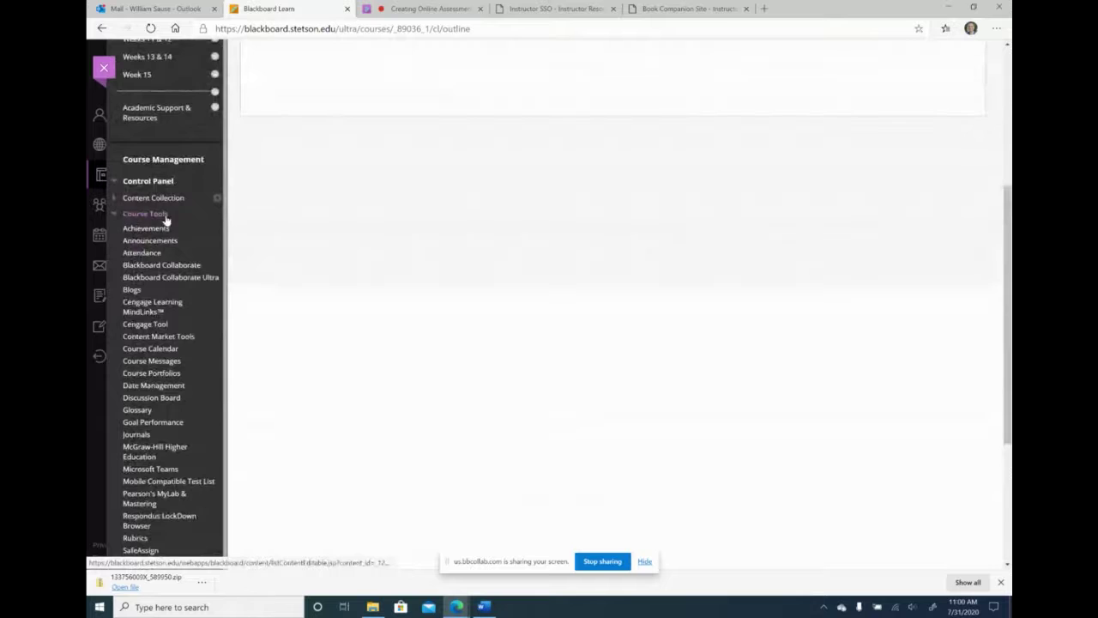
{"action": "scroll", "coordinate": [167, 249], "scroll_direction": "down", "scroll_amount": 5}
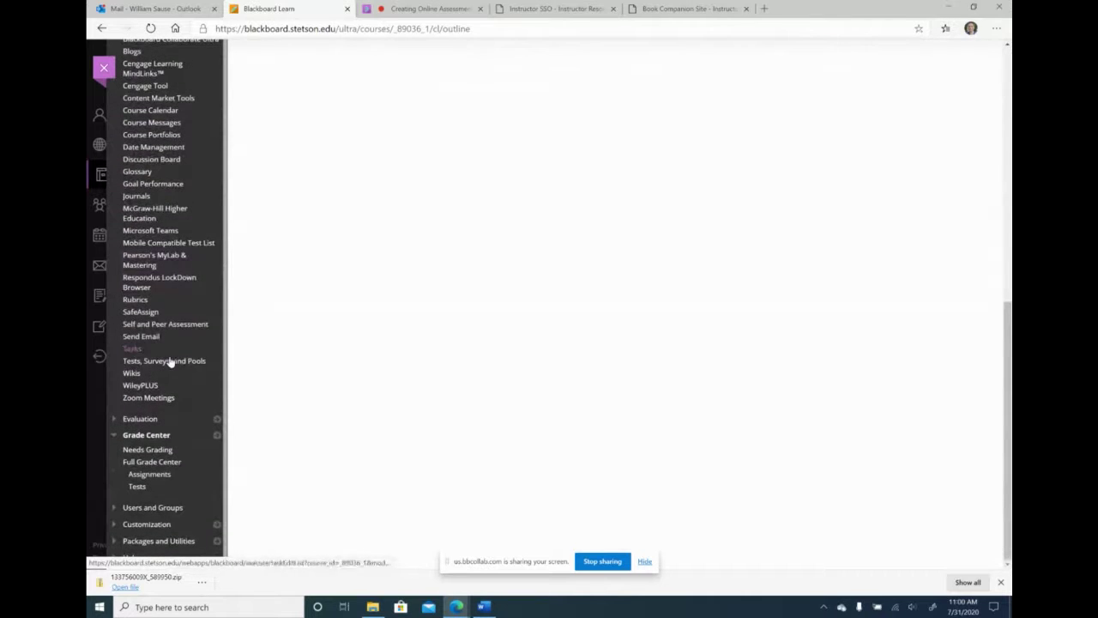
{"action": "left_click", "coordinate": [172, 360]}
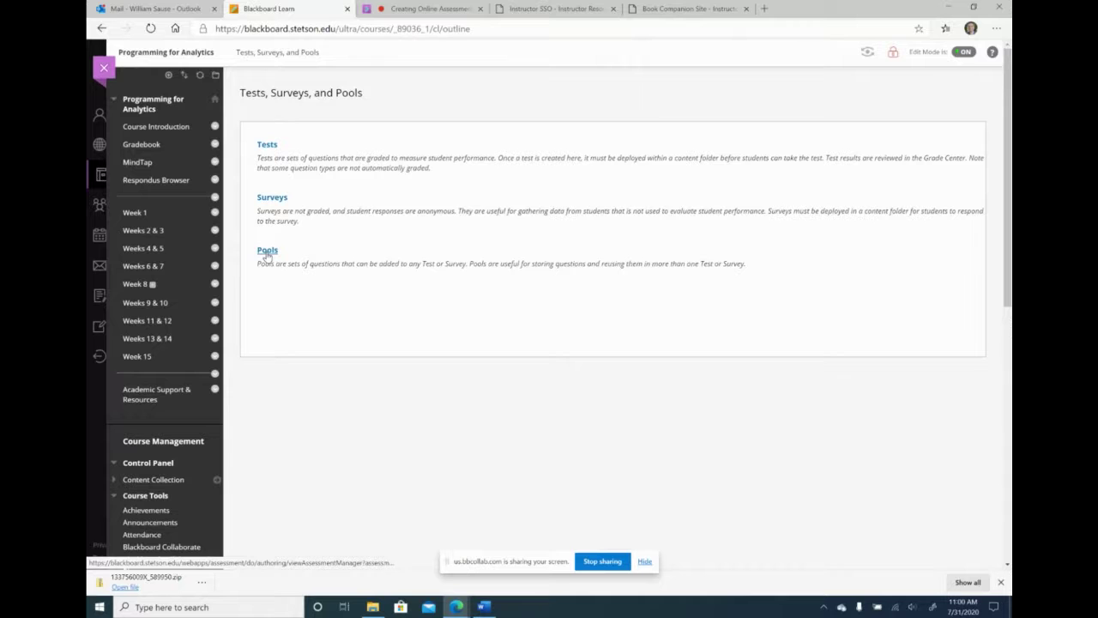
{"action": "left_click", "coordinate": [267, 252]}
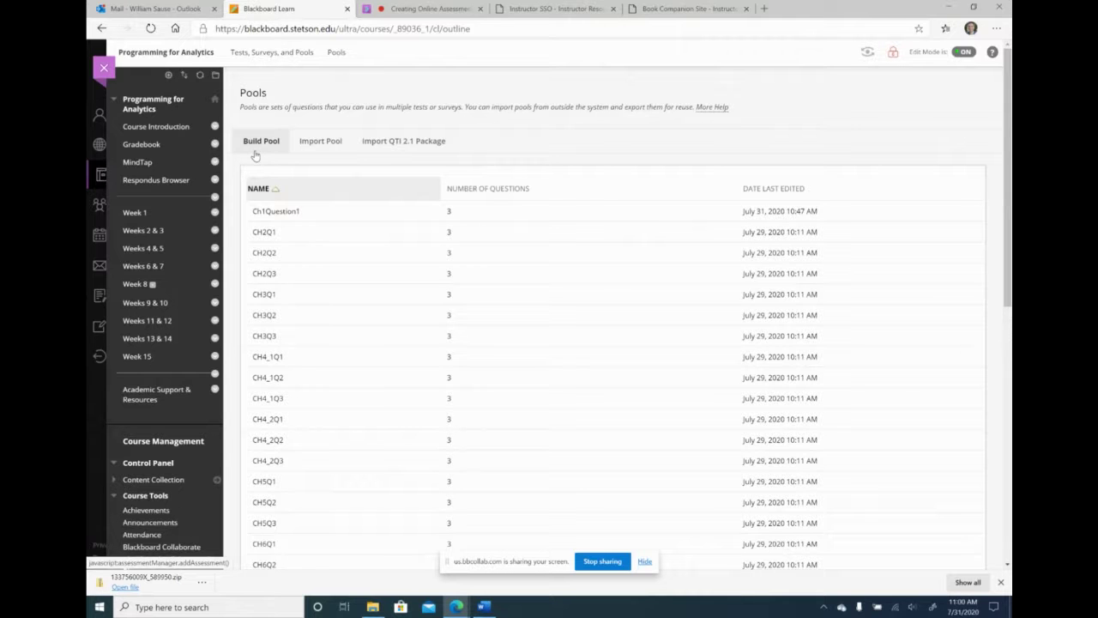
Step: Import Chapter_05_Lists_and_Dictionaries.zip from the Blackboard 7.1 Question Sets folder as a new pool
{"action": "left_click", "coordinate": [328, 152]}
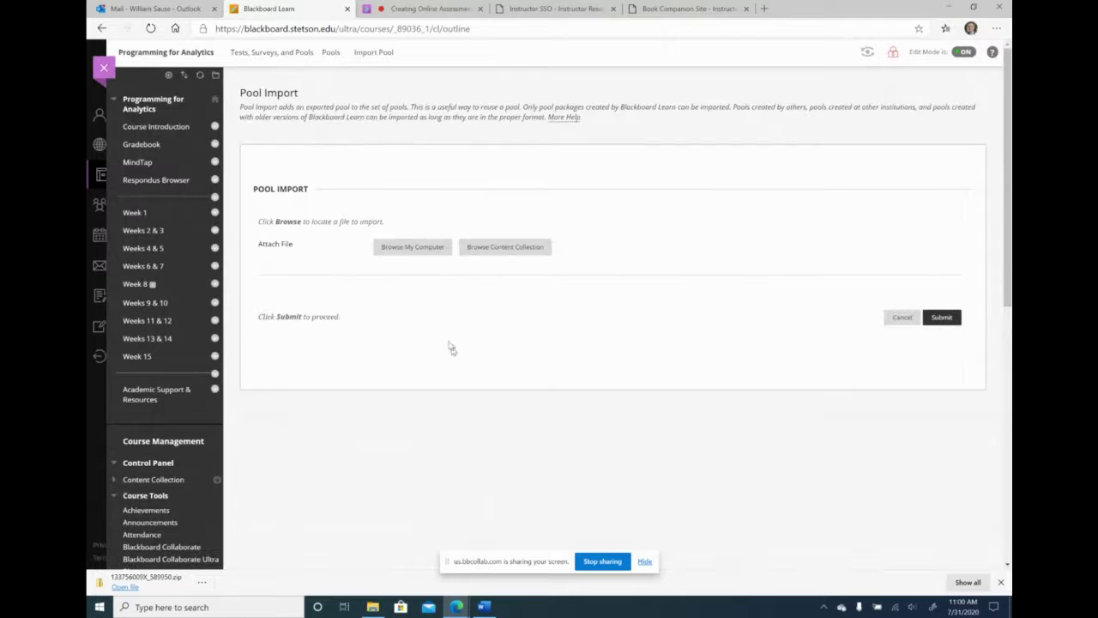
{"action": "left_click", "coordinate": [403, 249]}
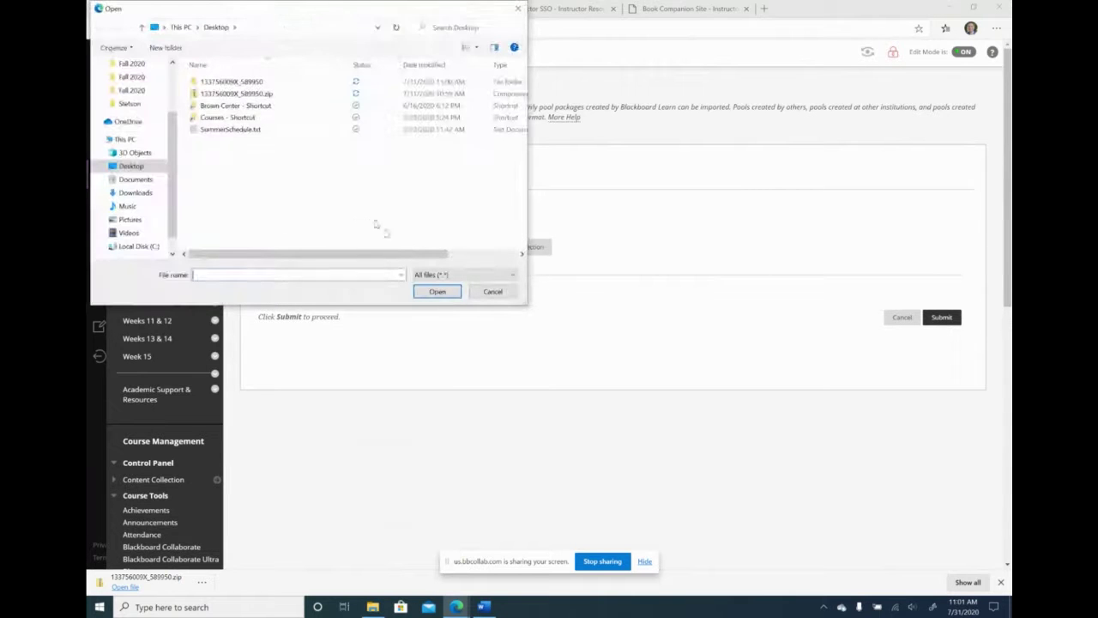
{"action": "double_click", "coordinate": [228, 81]}
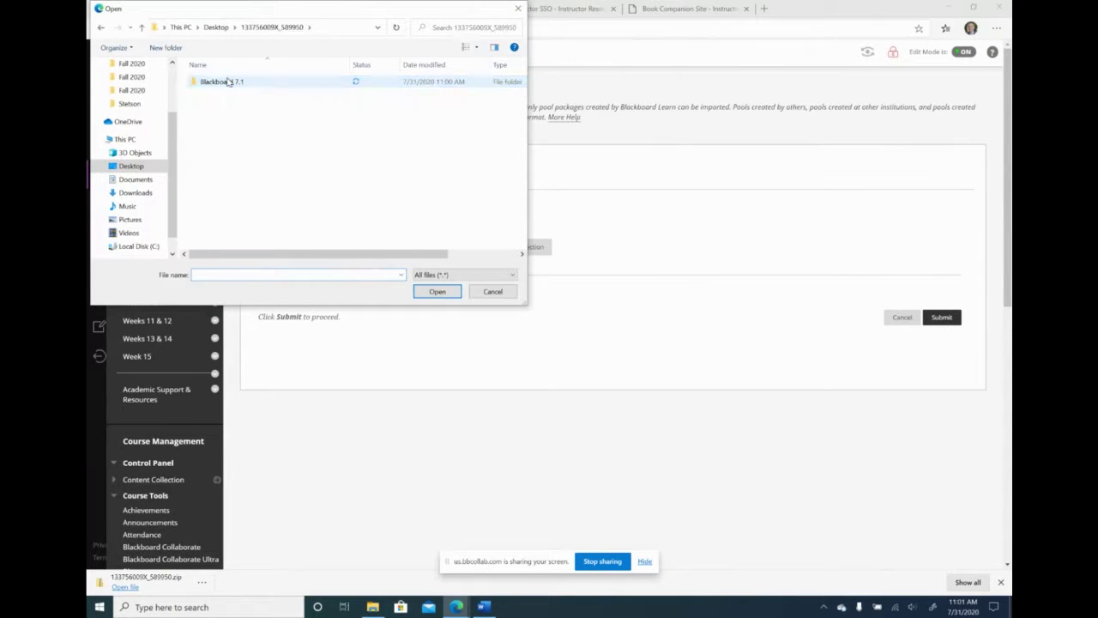
{"action": "double_click", "coordinate": [228, 82]}
{"action": "double_click", "coordinate": [224, 82]}
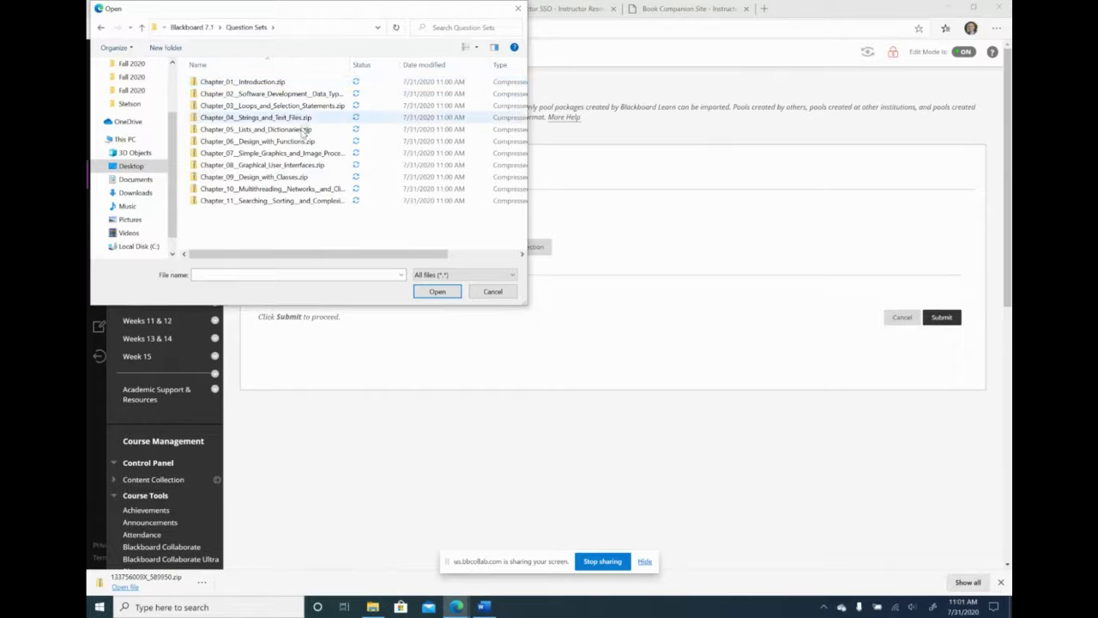
{"action": "left_click", "coordinate": [236, 130]}
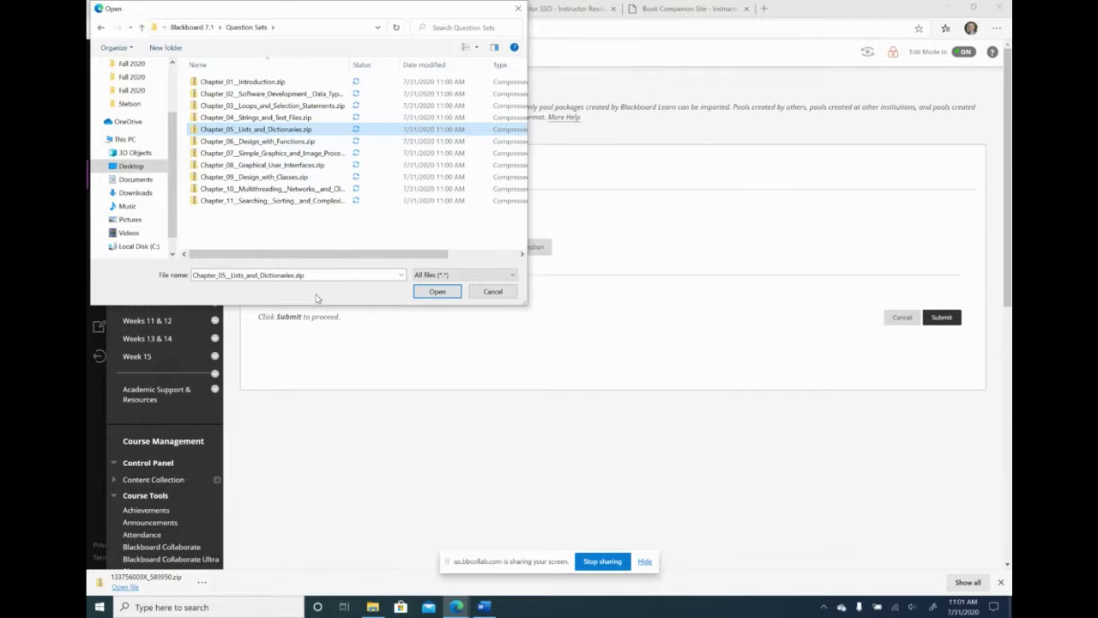
{"action": "left_click", "coordinate": [442, 292]}
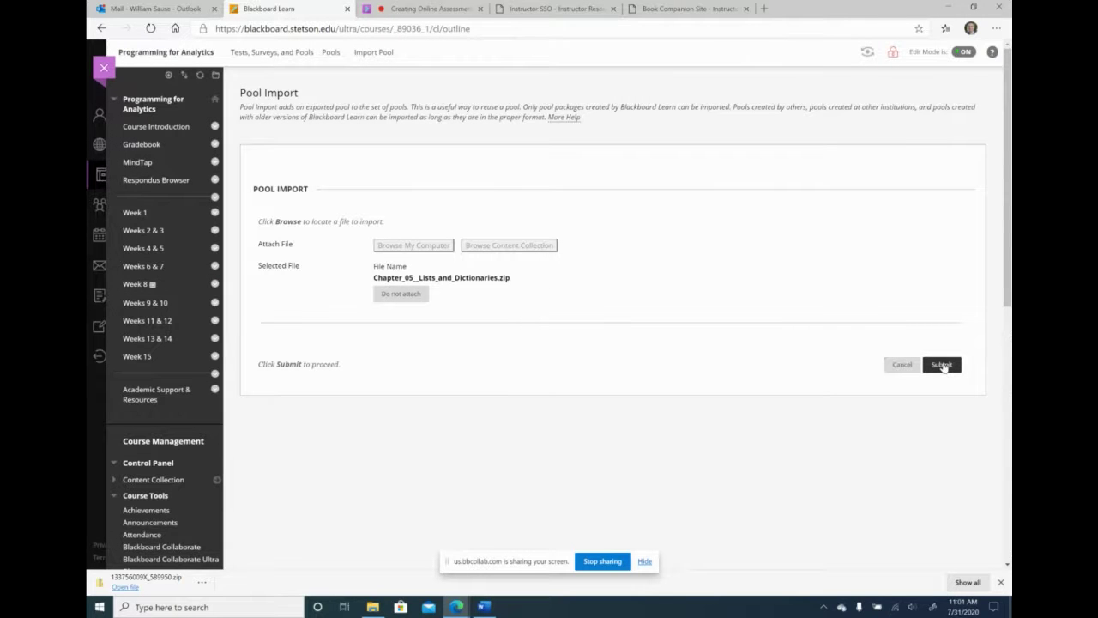
{"action": "left_click", "coordinate": [942, 364]}
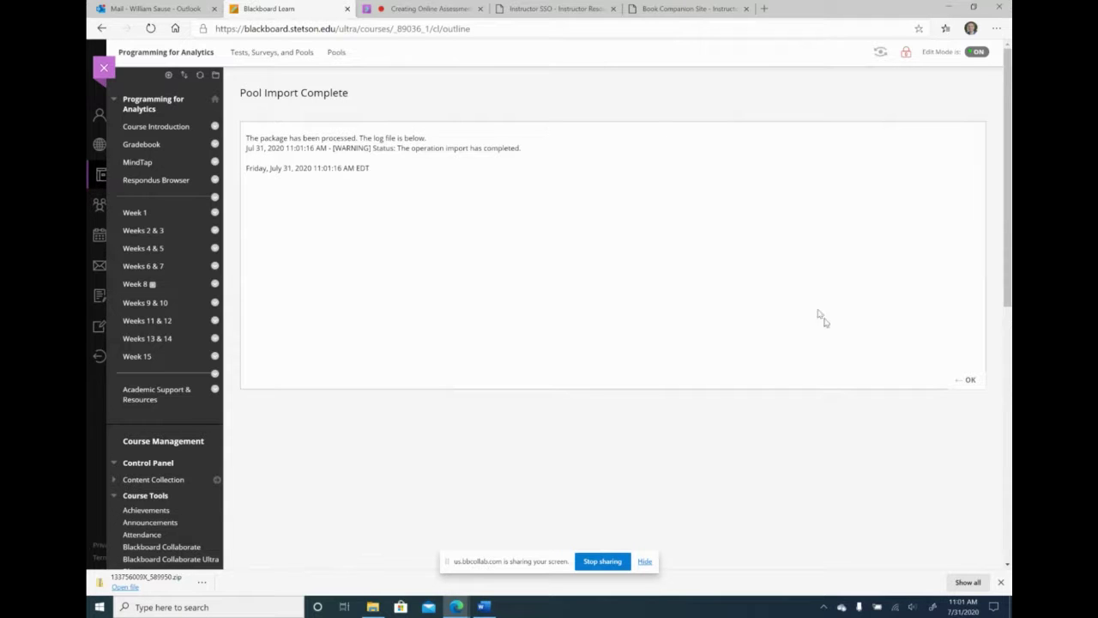
{"action": "left_click", "coordinate": [971, 383]}
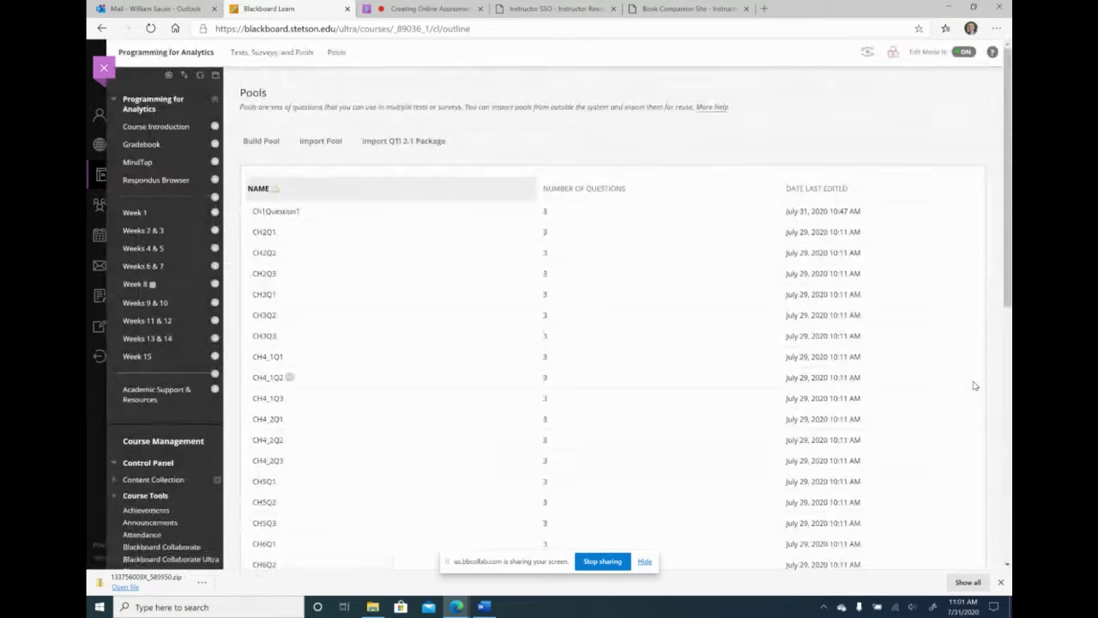
{"action": "scroll", "coordinate": [554, 404], "scroll_direction": "down", "scroll_amount": 5}
{"action": "scroll", "coordinate": [539, 426], "scroll_direction": "up", "scroll_amount": 1}
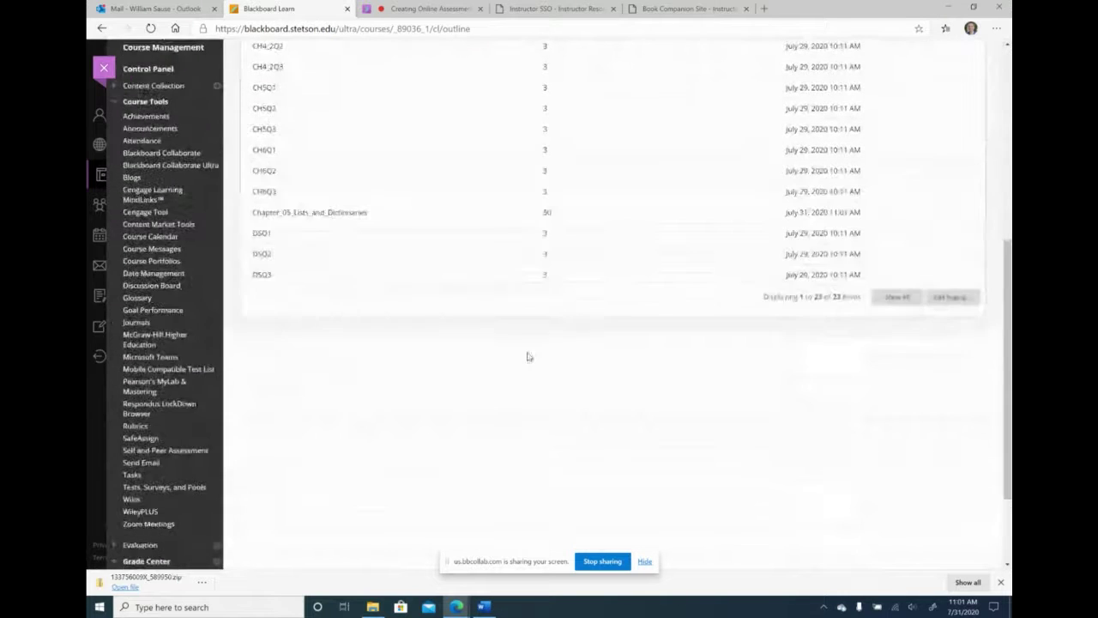
{"action": "scroll", "coordinate": [528, 356], "scroll_direction": "up", "scroll_amount": 1}
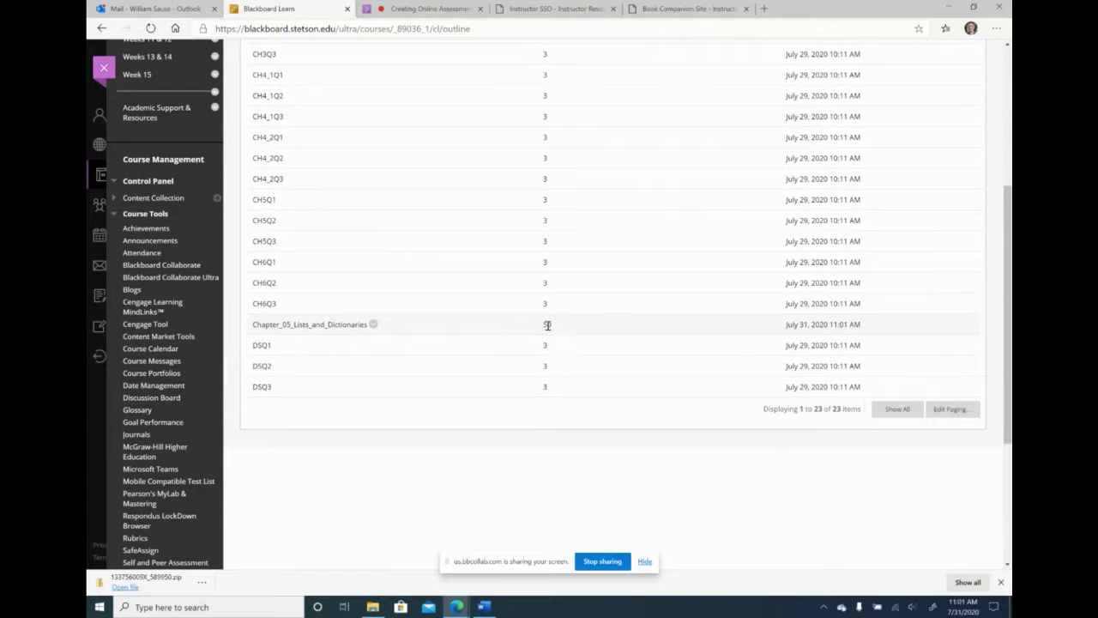
{"action": "left_click", "coordinate": [373, 325]}
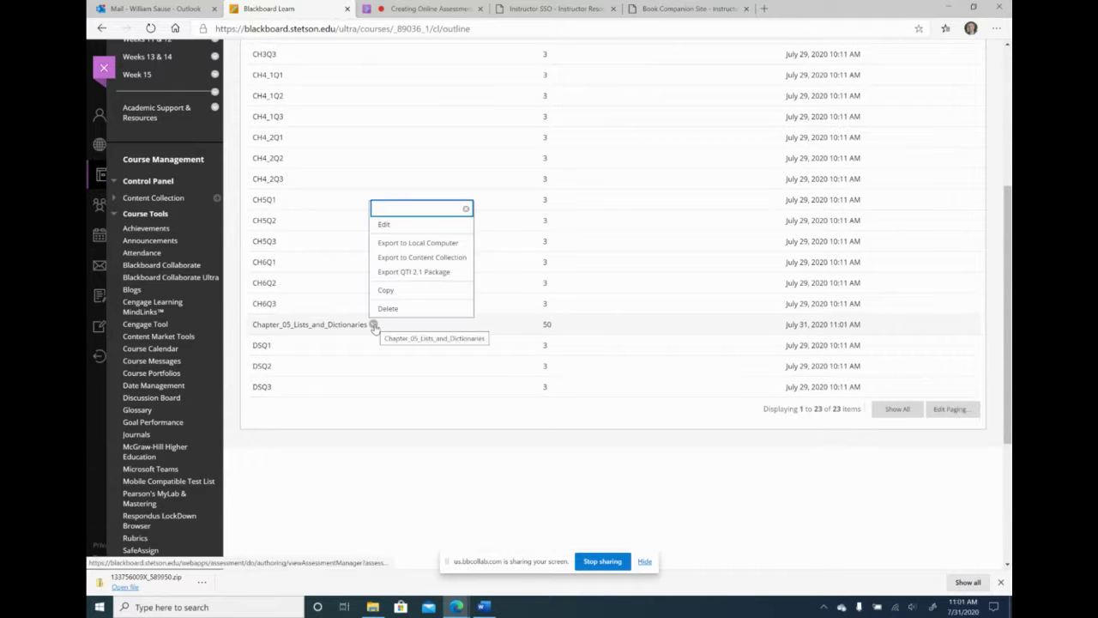
{"action": "left_click", "coordinate": [407, 226]}
{"action": "scroll", "coordinate": [657, 420], "scroll_direction": "down", "scroll_amount": 1}
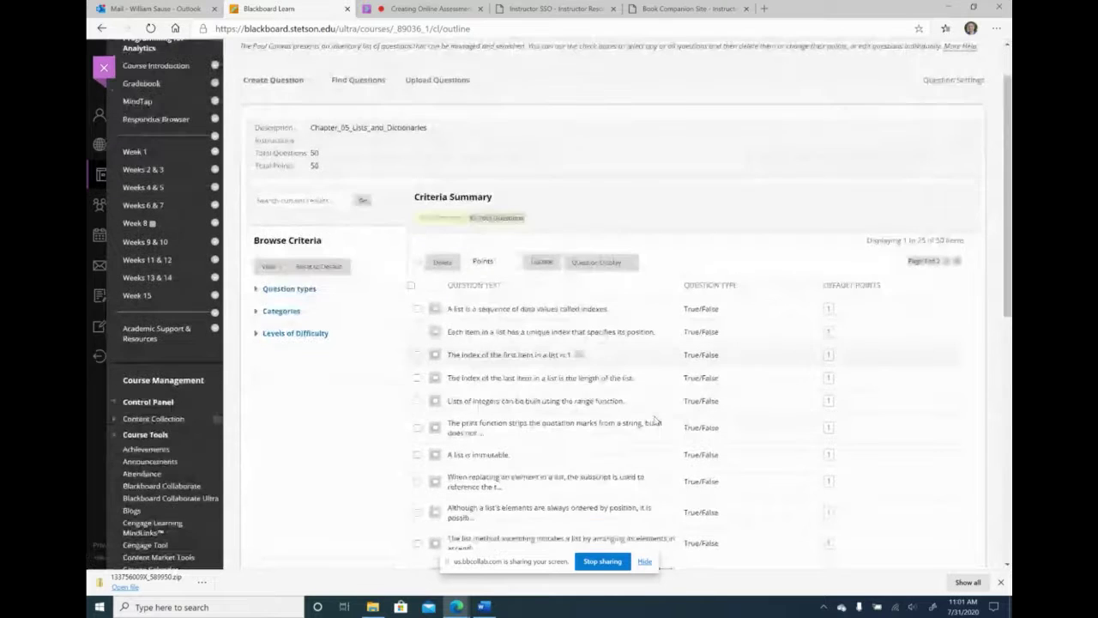
{"action": "scroll", "coordinate": [656, 421], "scroll_direction": "down", "scroll_amount": 8}
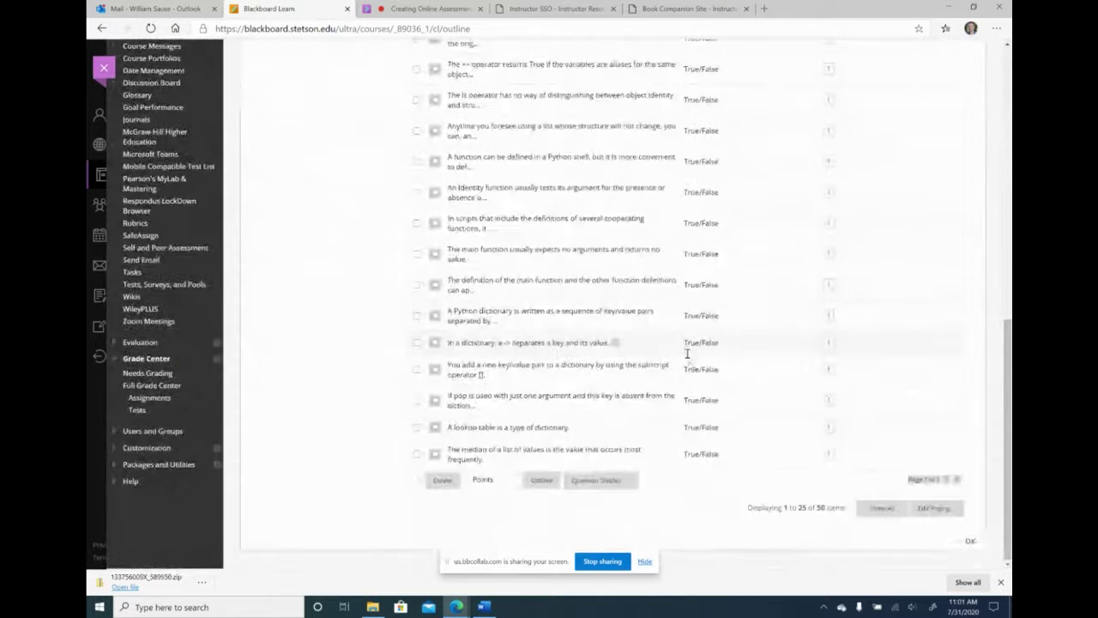
{"action": "left_click", "coordinate": [956, 479]}
{"action": "scroll", "coordinate": [725, 224], "scroll_direction": "up", "scroll_amount": 2}
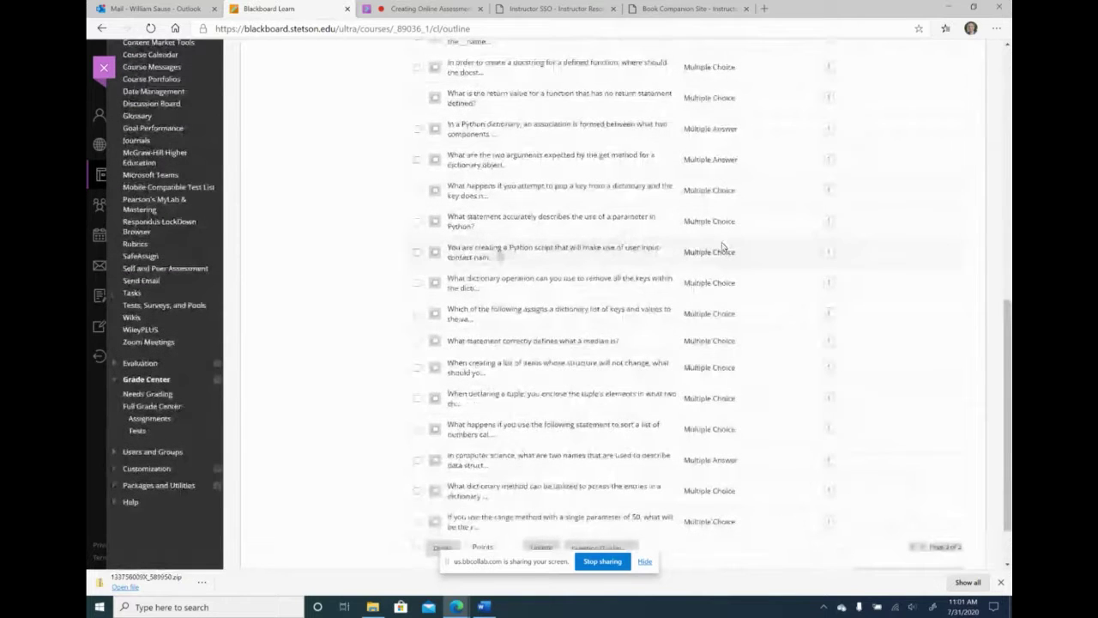
{"action": "scroll", "coordinate": [723, 246], "scroll_direction": "up", "scroll_amount": 5}
{"action": "scroll", "coordinate": [723, 319], "scroll_direction": "down", "scroll_amount": 5}
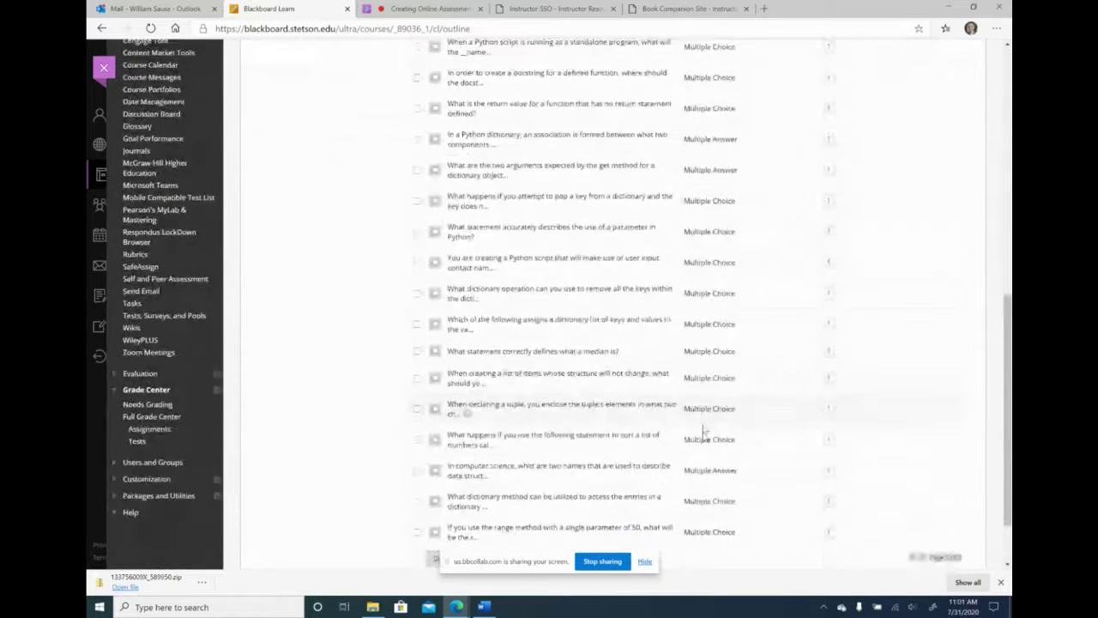
{"action": "scroll", "coordinate": [704, 433], "scroll_direction": "down", "scroll_amount": 2}
{"action": "scroll", "coordinate": [697, 512], "scroll_direction": "up", "scroll_amount": 10}
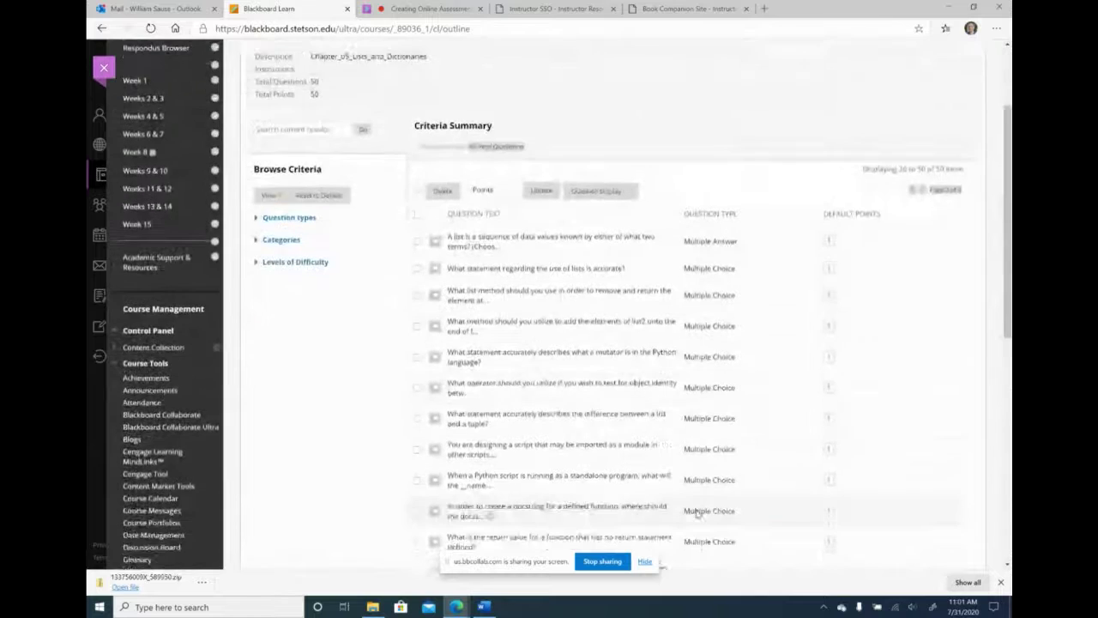
{"action": "scroll", "coordinate": [696, 512], "scroll_direction": "down", "scroll_amount": 10}
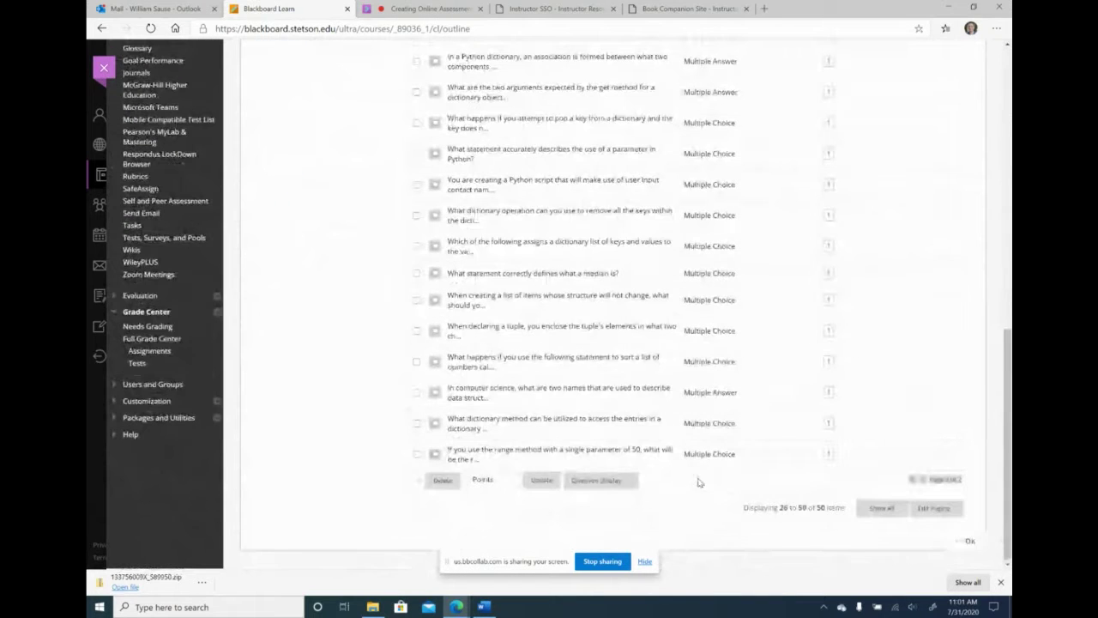
{"action": "scroll", "coordinate": [699, 482], "scroll_direction": "up", "scroll_amount": 9}
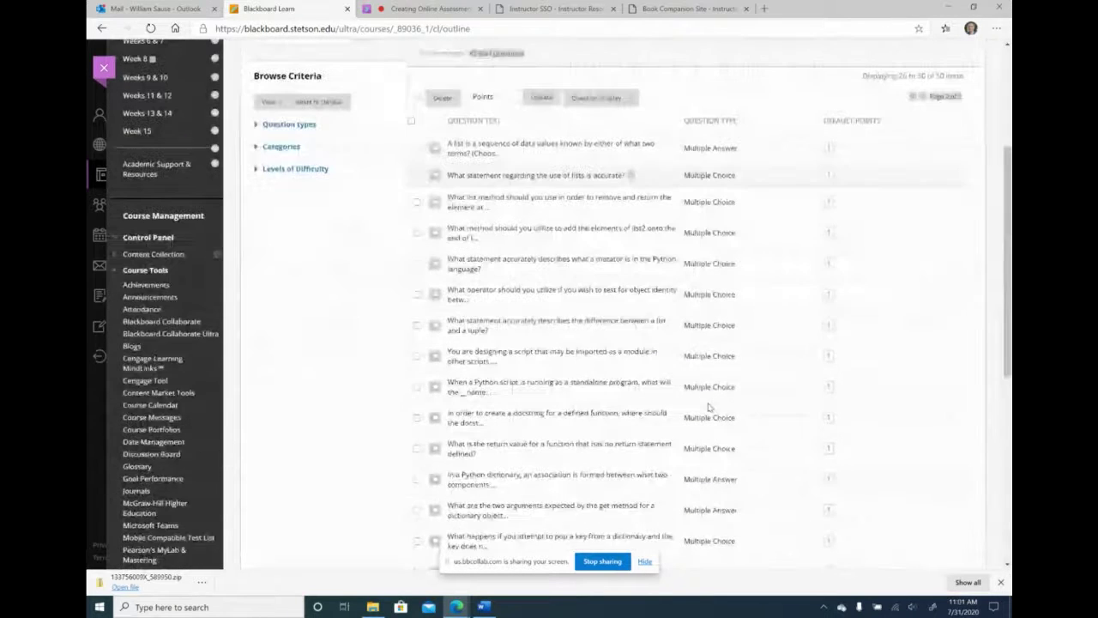
{"action": "scroll", "coordinate": [709, 406], "scroll_direction": "down", "scroll_amount": 1}
{"action": "scroll", "coordinate": [711, 406], "scroll_direction": "down", "scroll_amount": 4}
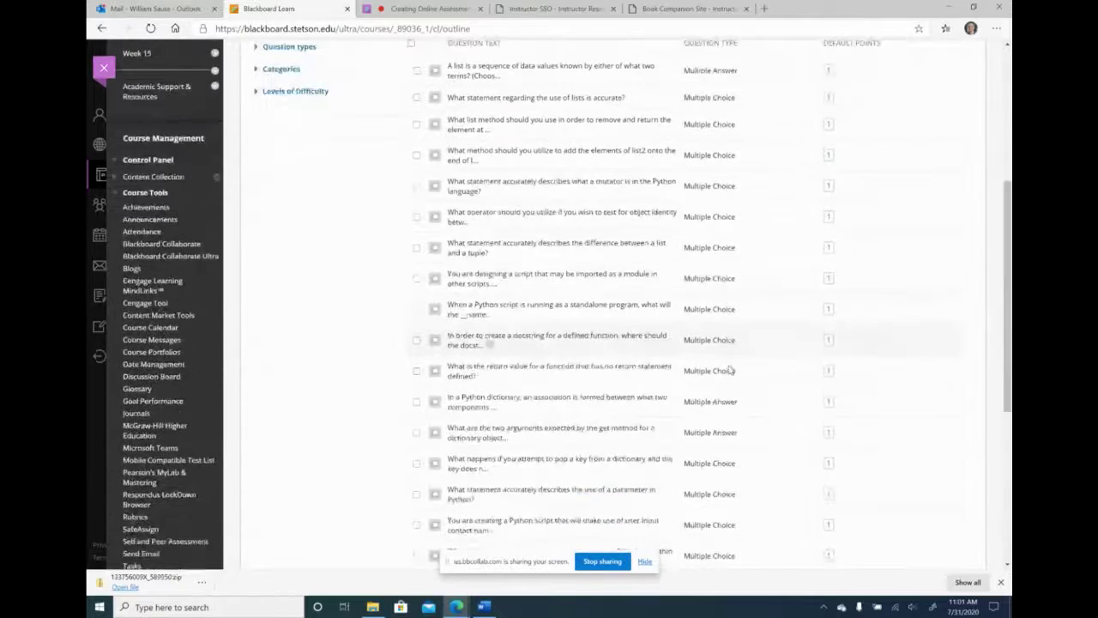
{"action": "scroll", "coordinate": [713, 375], "scroll_direction": "up", "scroll_amount": 3}
{"action": "scroll", "coordinate": [713, 375], "scroll_direction": "up", "scroll_amount": 5}
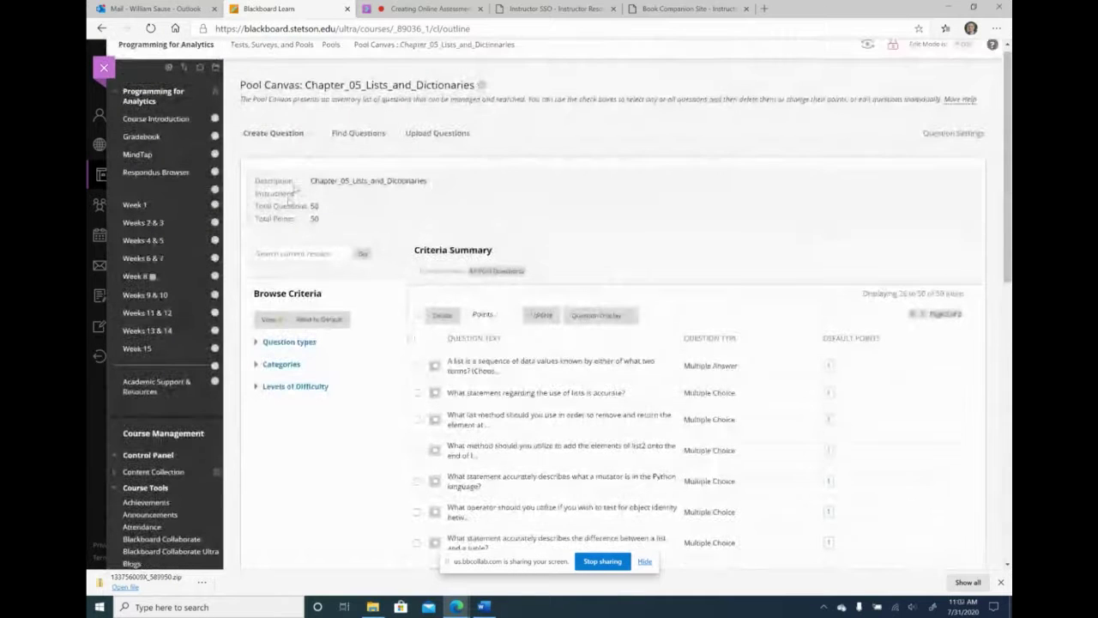
Step: Add a brand-new test named Multiple Choice Quiz to the Week 1 content area
{"action": "left_click", "coordinate": [136, 204]}
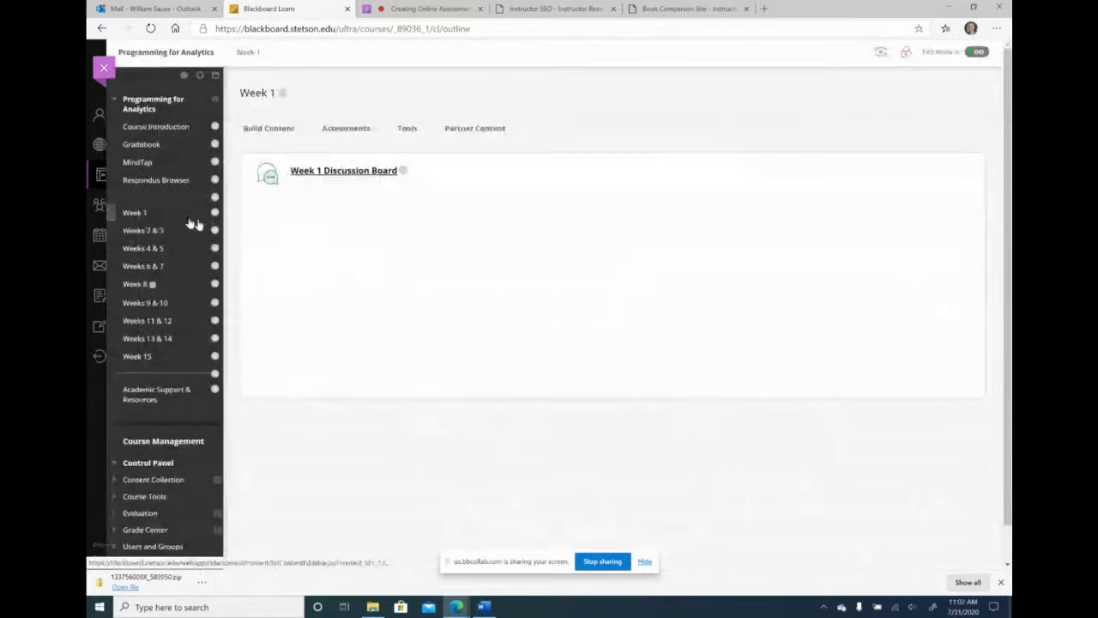
{"action": "left_click", "coordinate": [346, 128]}
{"action": "left_click", "coordinate": [333, 157]}
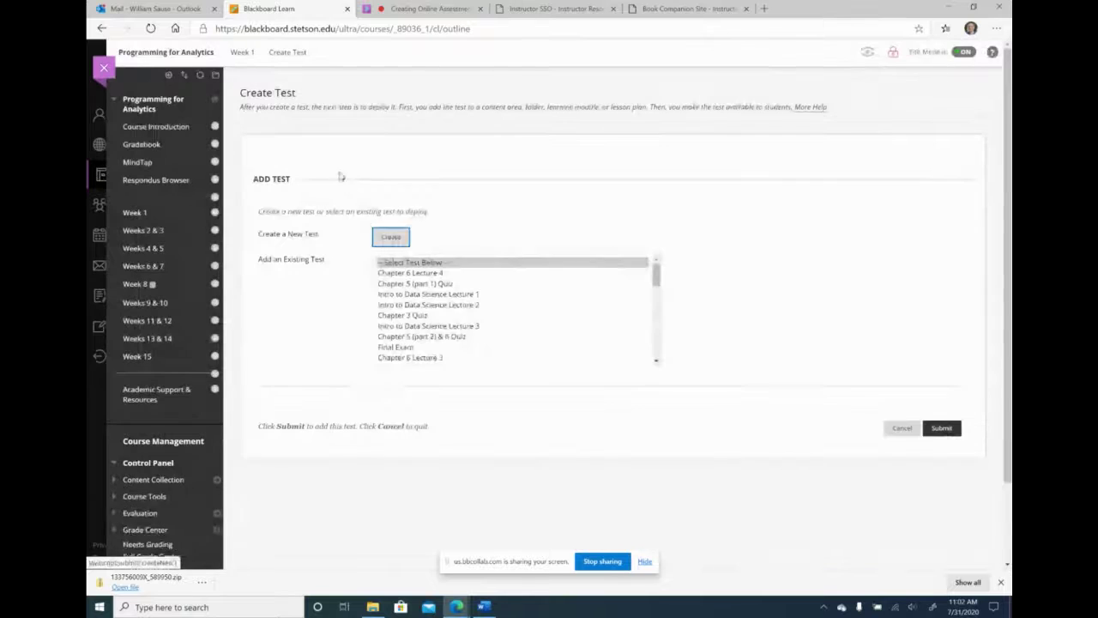
{"action": "left_click", "coordinate": [393, 237]}
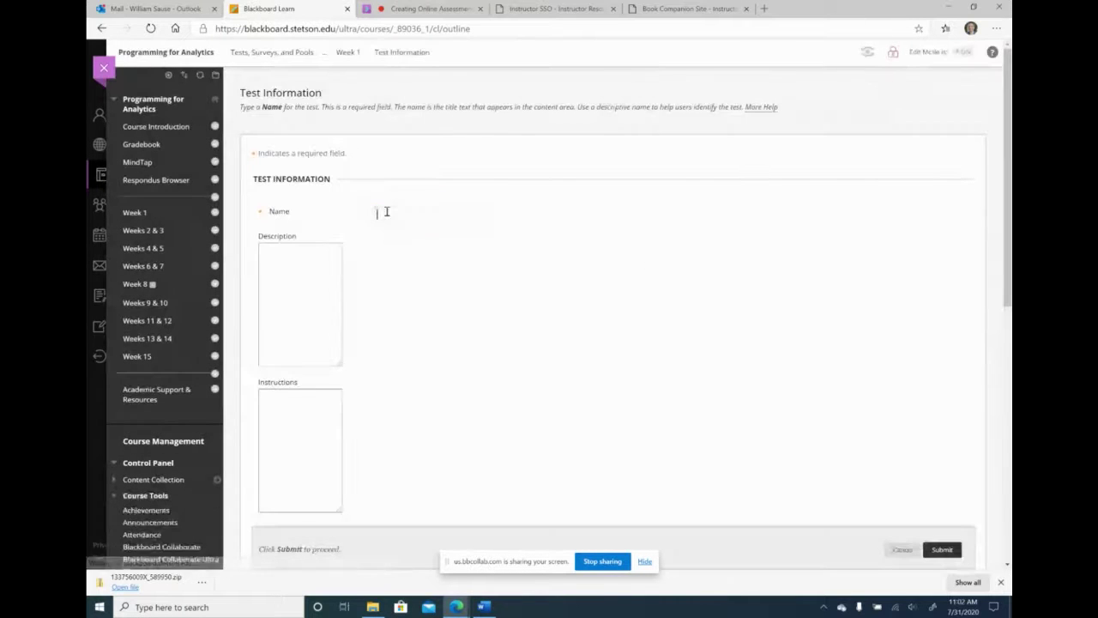
{"action": "left_click", "coordinate": [383, 213]}
{"action": "type", "text": "Mak"}
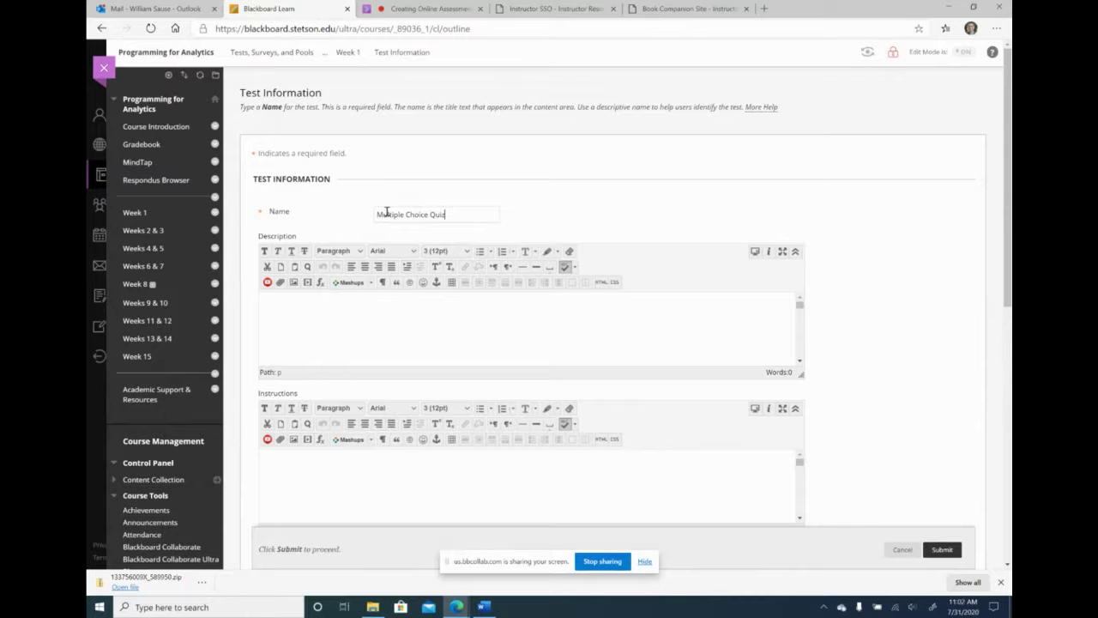
{"action": "left_click", "coordinate": [944, 549]}
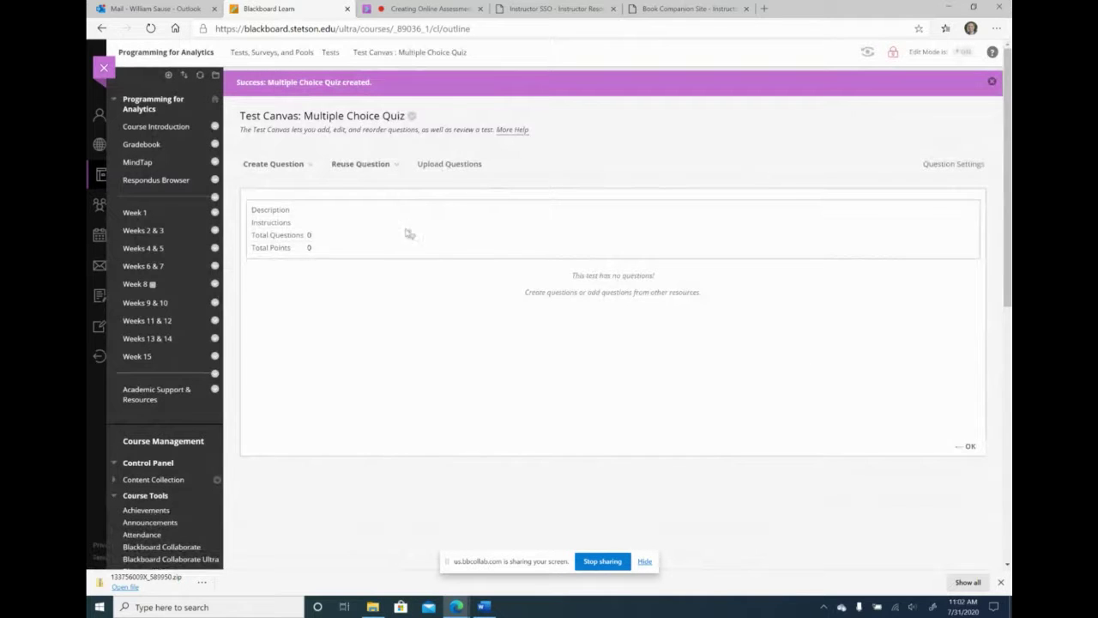
Step: Create a random block from the Chapter_05_Lists_and_Dictionaries pool, limited to Multiple Choice questions
{"action": "left_click", "coordinate": [354, 167]}
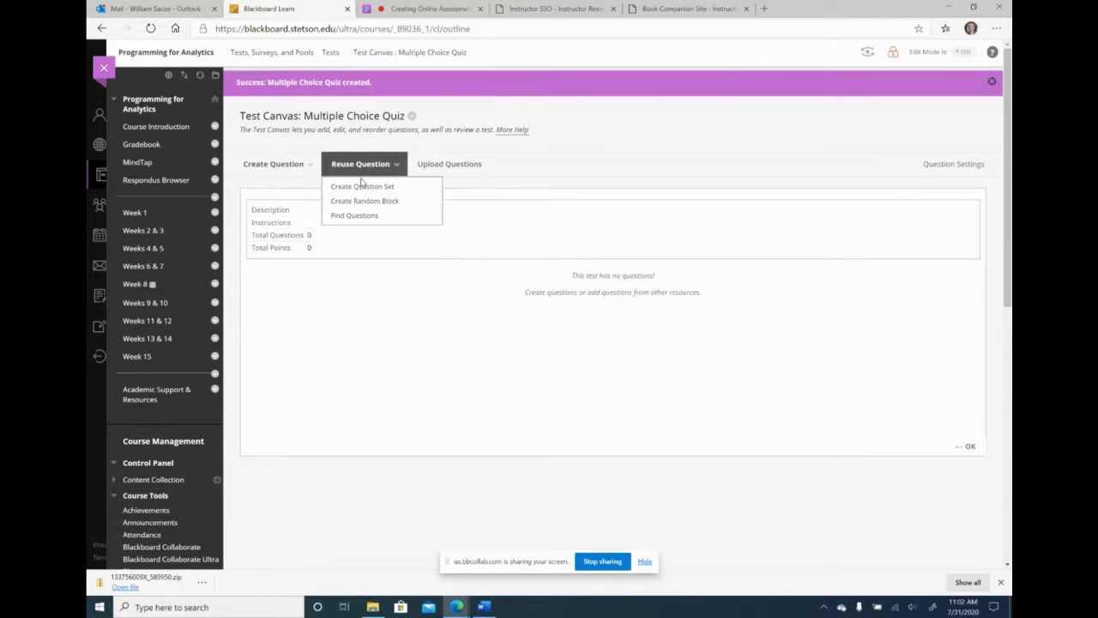
{"action": "left_click", "coordinate": [370, 209]}
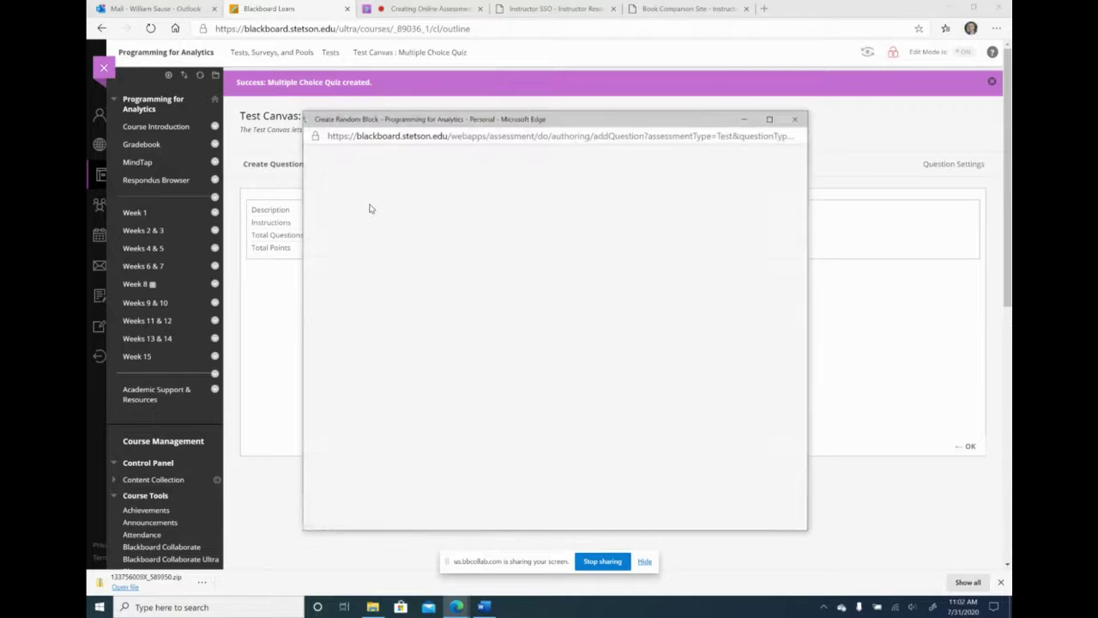
{"action": "scroll", "coordinate": [378, 283], "scroll_direction": "down", "scroll_amount": 3}
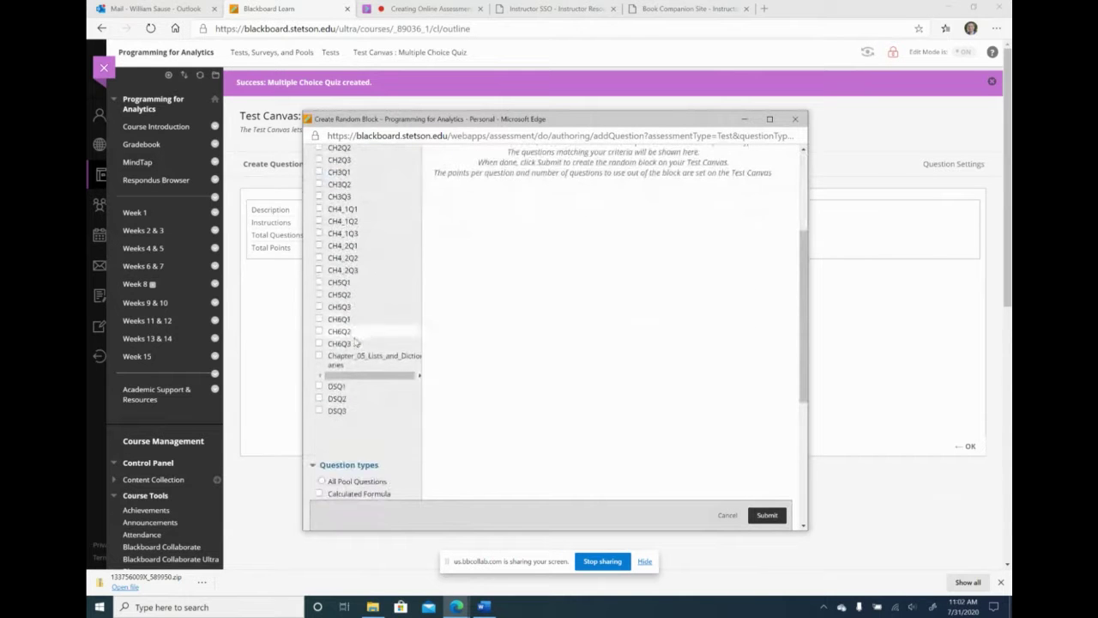
{"action": "left_click", "coordinate": [319, 355]}
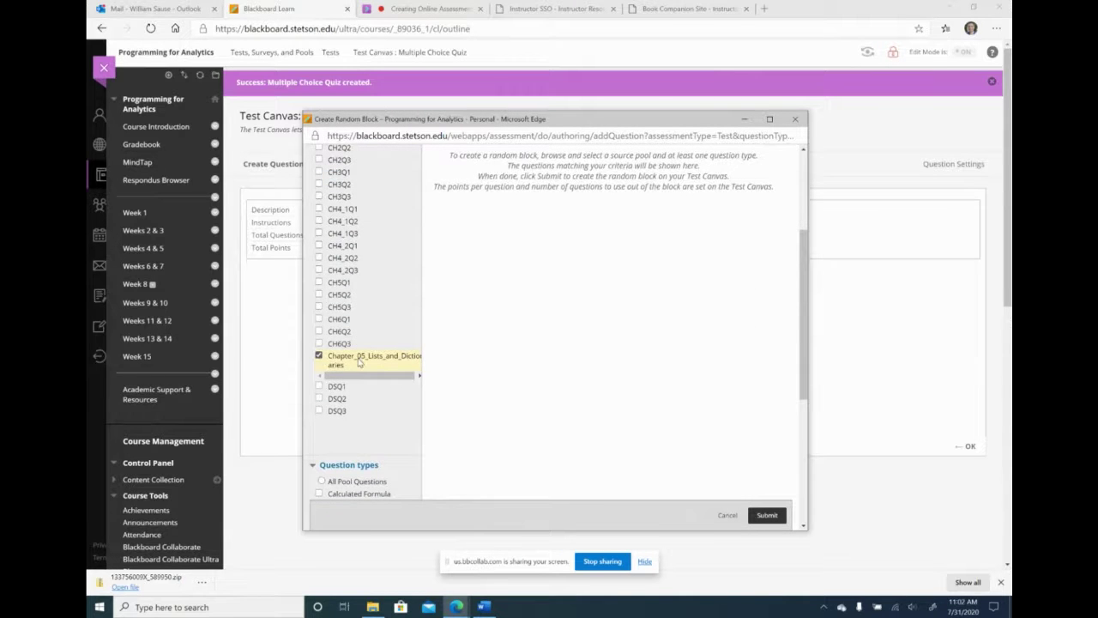
{"action": "scroll", "coordinate": [359, 362], "scroll_direction": "down", "scroll_amount": 3}
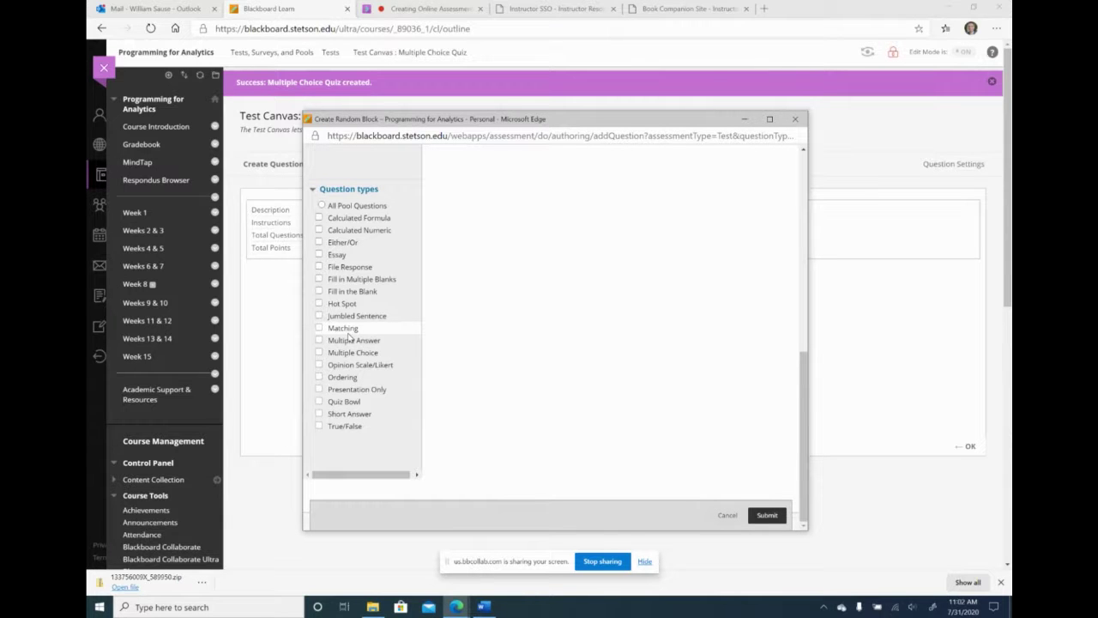
{"action": "left_click", "coordinate": [319, 351]}
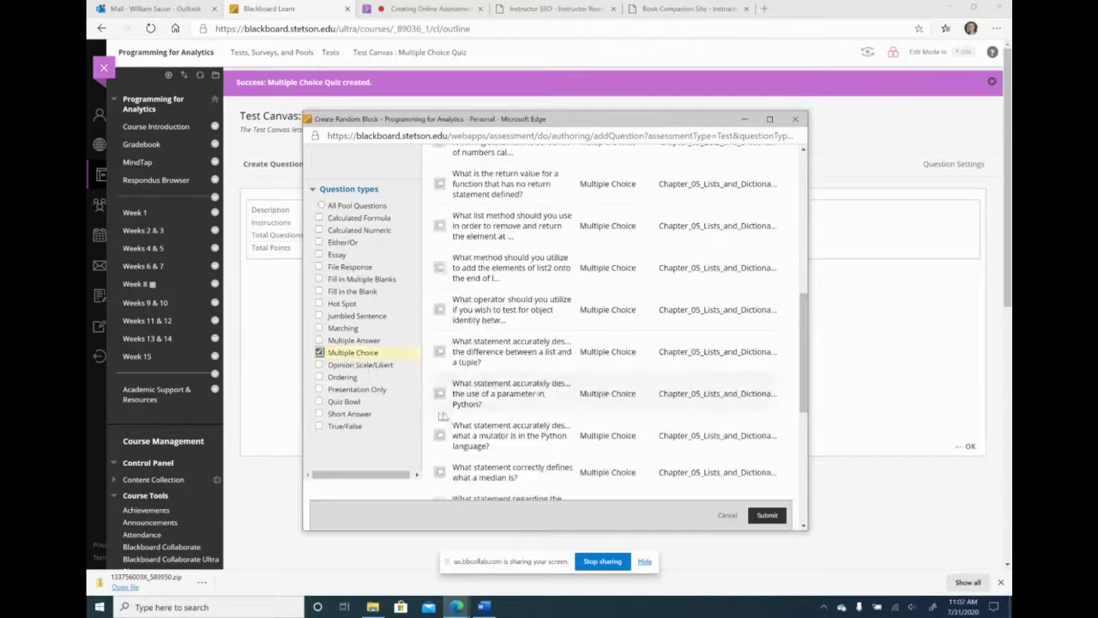
{"action": "scroll", "coordinate": [441, 416], "scroll_direction": "up", "scroll_amount": 10}
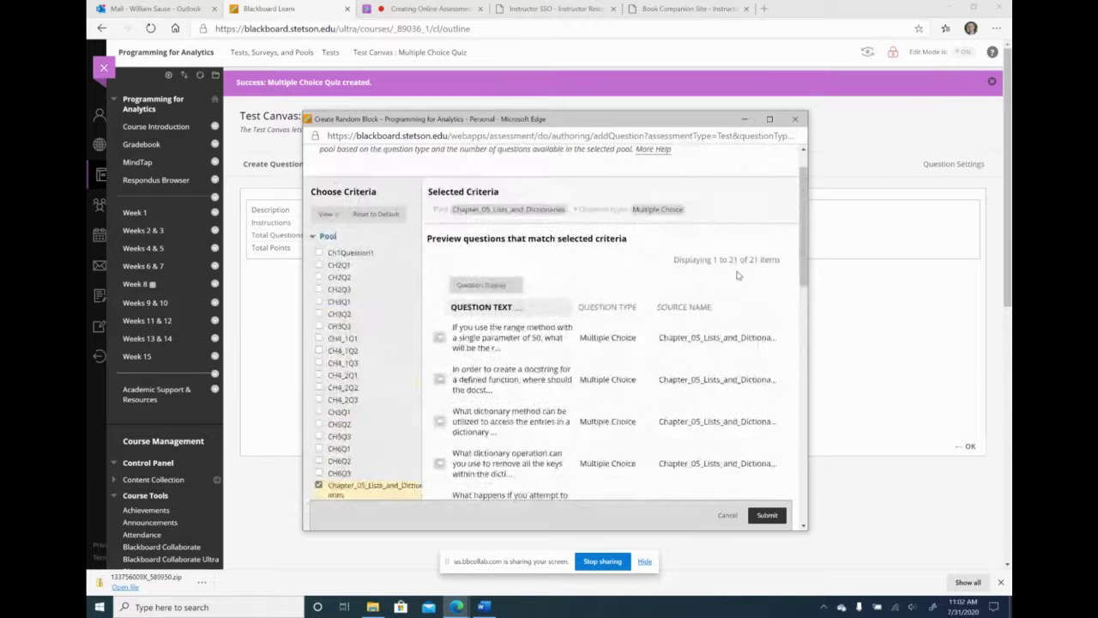
{"action": "scroll", "coordinate": [748, 269], "scroll_direction": "down", "scroll_amount": 15}
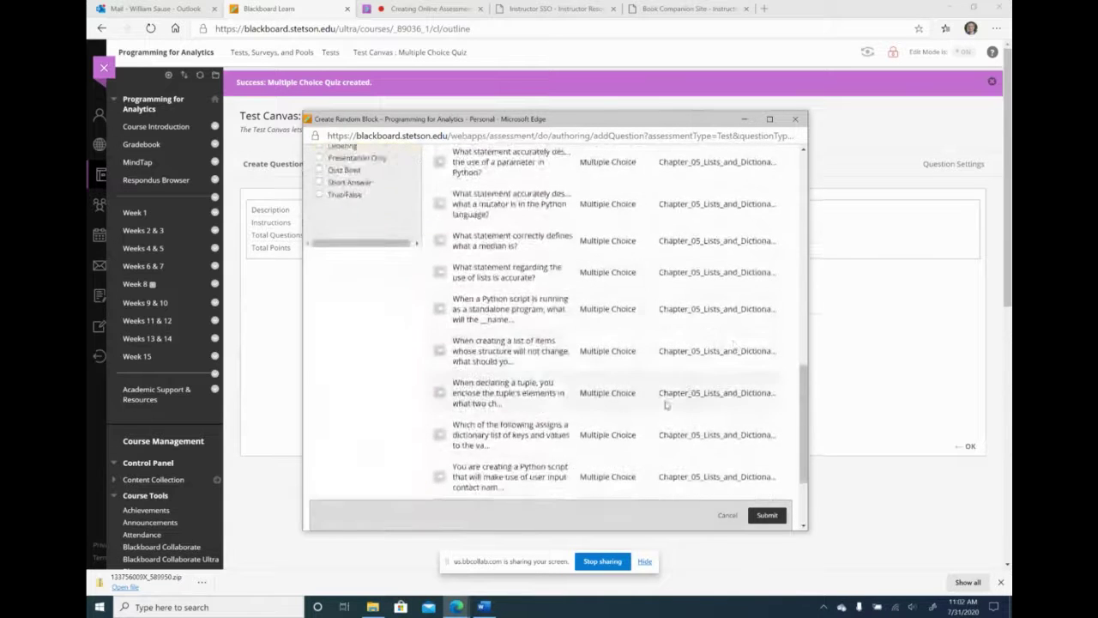
{"action": "scroll", "coordinate": [663, 403], "scroll_direction": "up", "scroll_amount": 8}
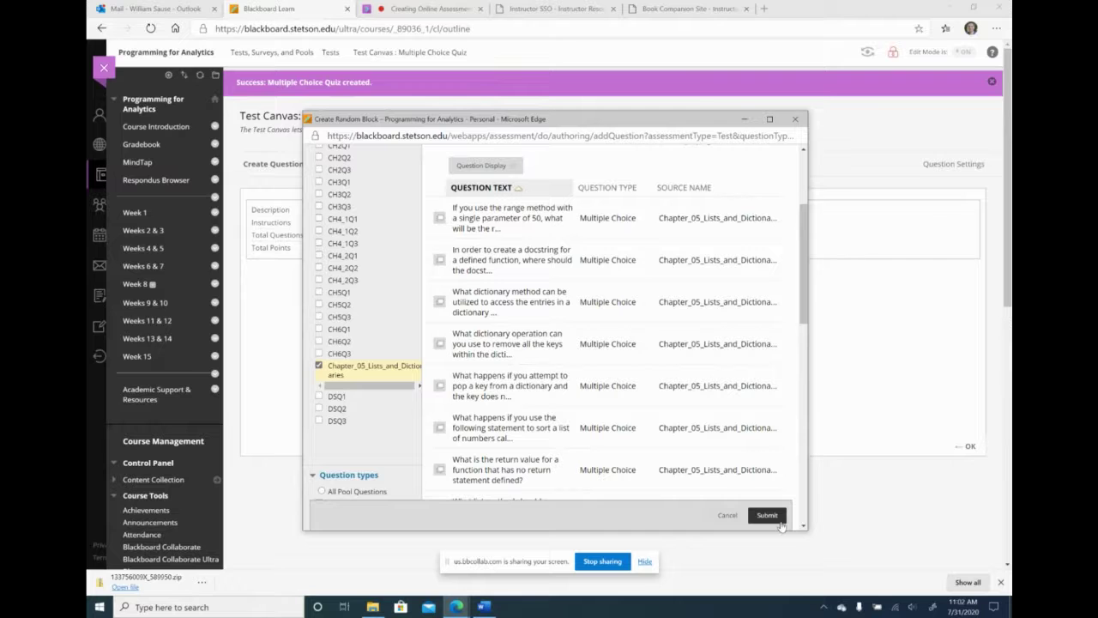
{"action": "left_click", "coordinate": [778, 519]}
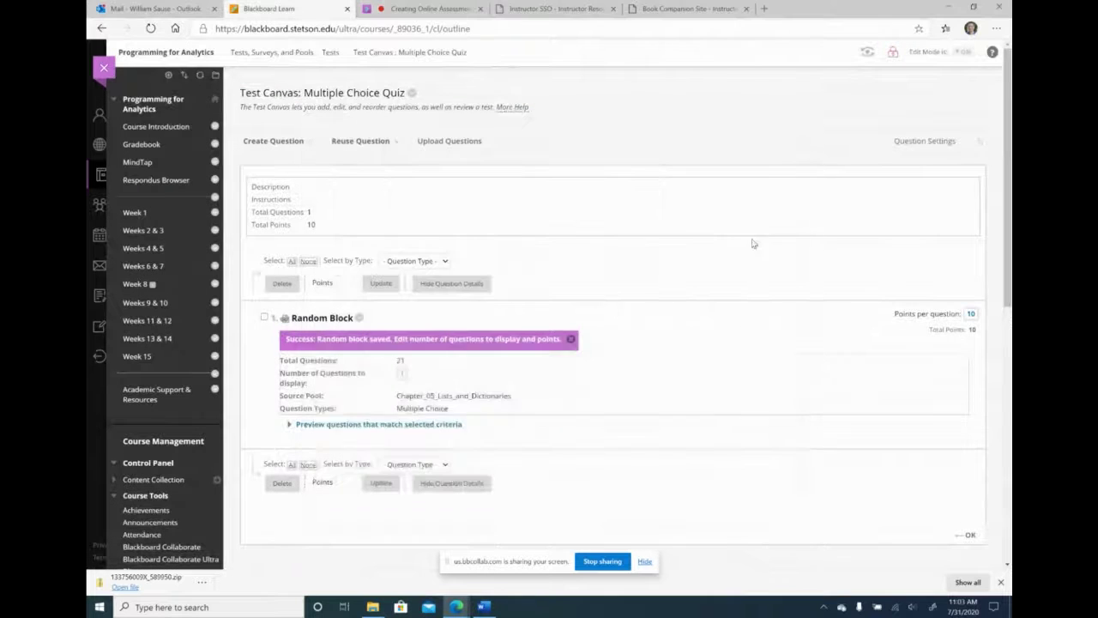
Step: Set the random block to display 10 questions, totalling 100 points
{"action": "left_click", "coordinate": [401, 374]}
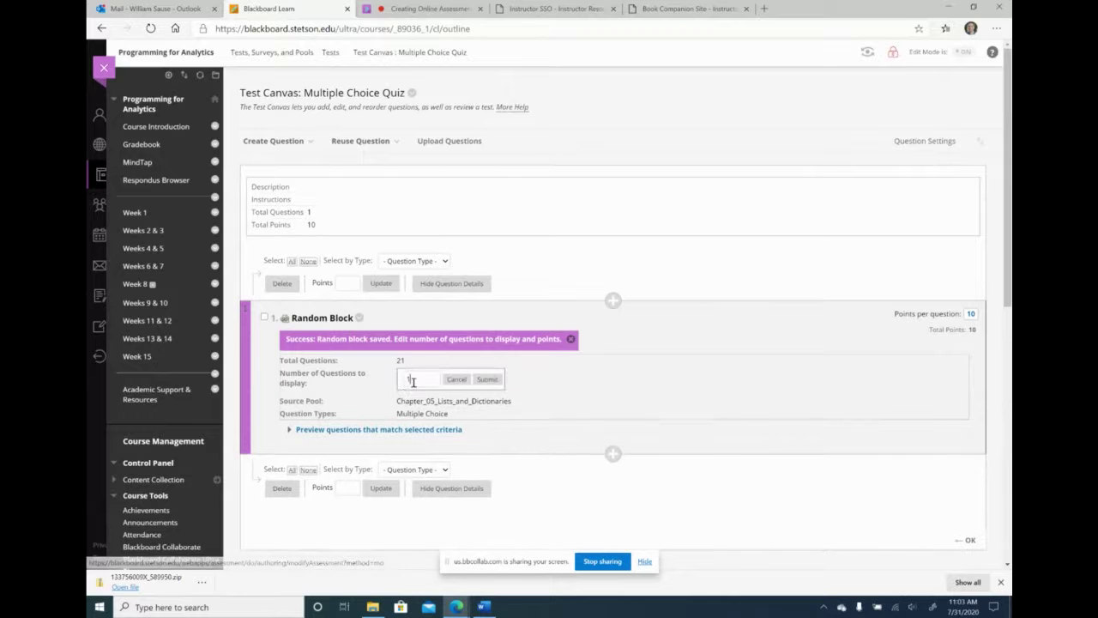
{"action": "type", "text": "2"}
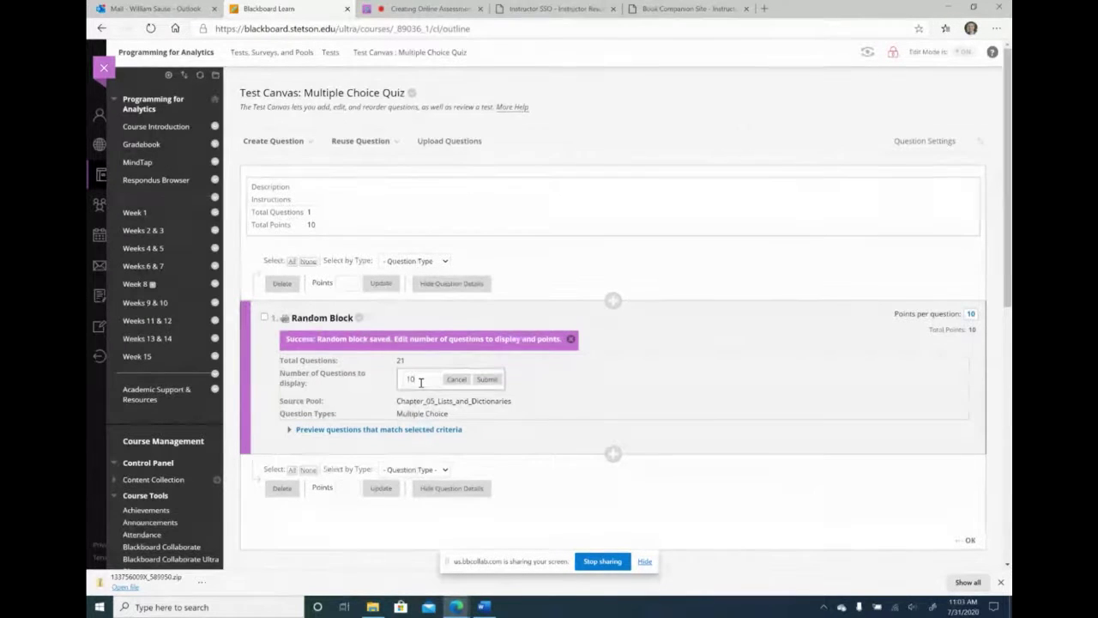
{"action": "left_click", "coordinate": [421, 383]}
{"action": "left_click", "coordinate": [488, 382]}
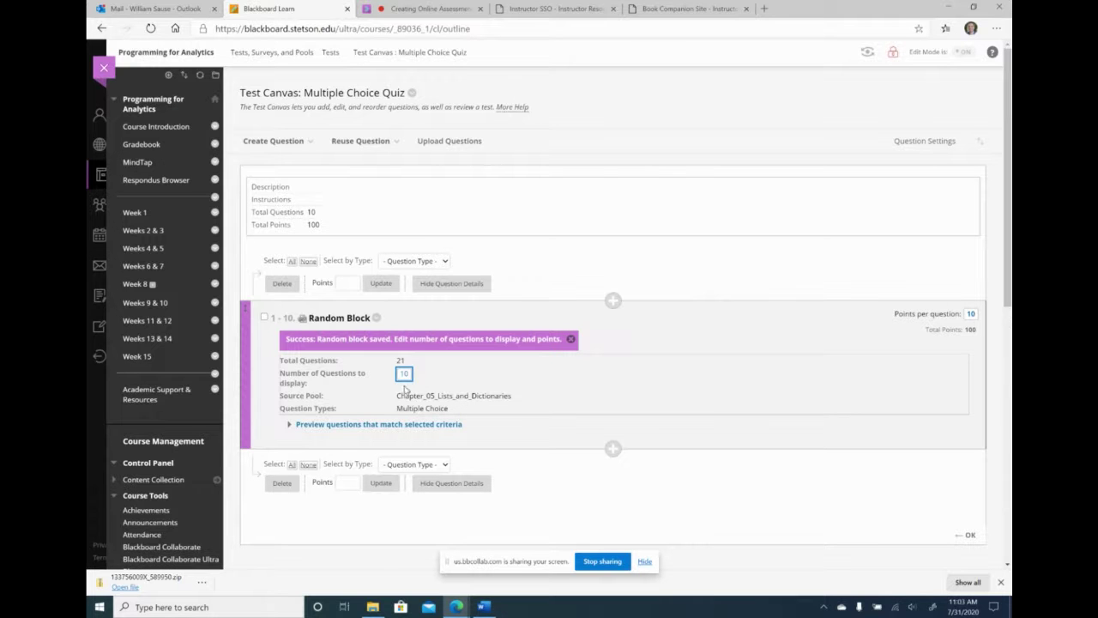
Step: Verify the question count and finish the quiz's question setup
{"action": "left_click", "coordinate": [408, 374]}
{"action": "scroll", "coordinate": [480, 429], "scroll_direction": "down", "scroll_amount": 3}
{"action": "scroll", "coordinate": [487, 366], "scroll_direction": "up", "scroll_amount": 2}
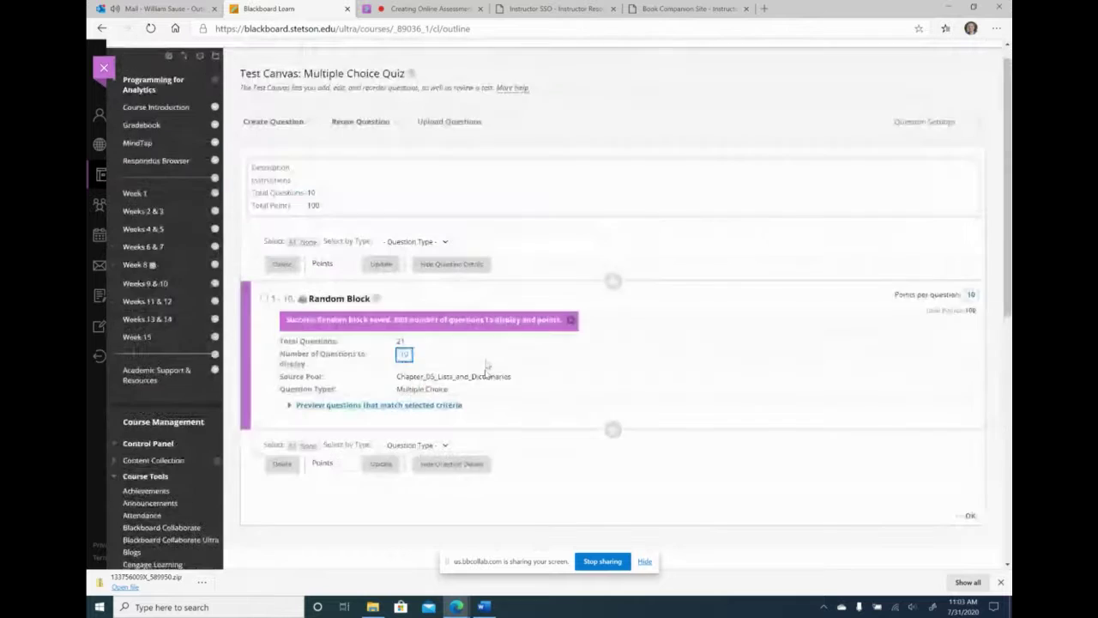
{"action": "scroll", "coordinate": [773, 412], "scroll_direction": "down", "scroll_amount": 1}
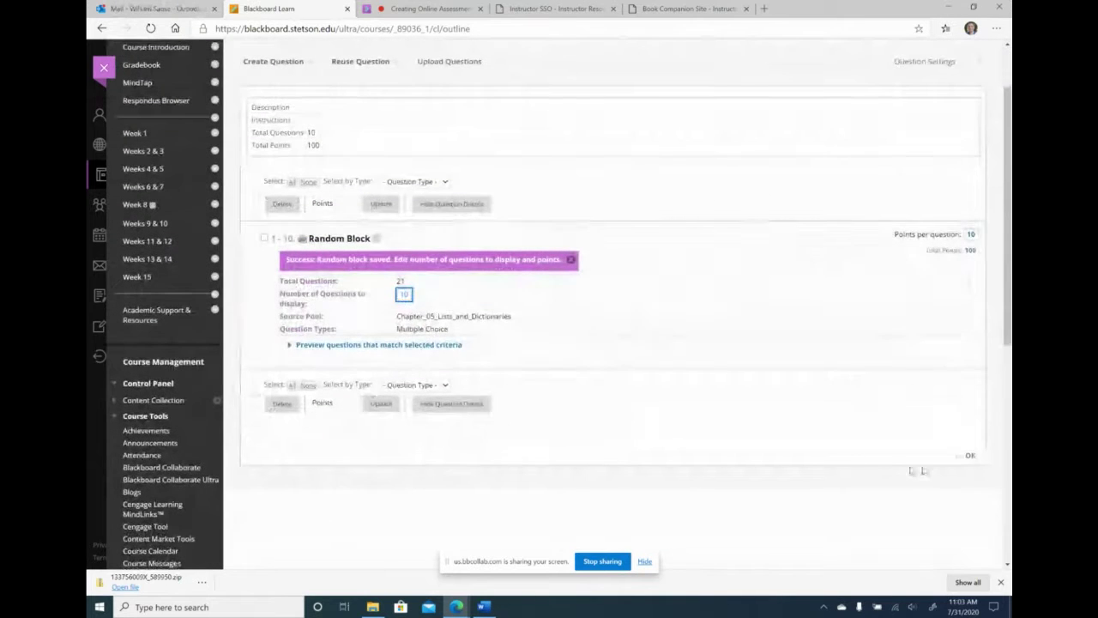
{"action": "left_click", "coordinate": [970, 455]}
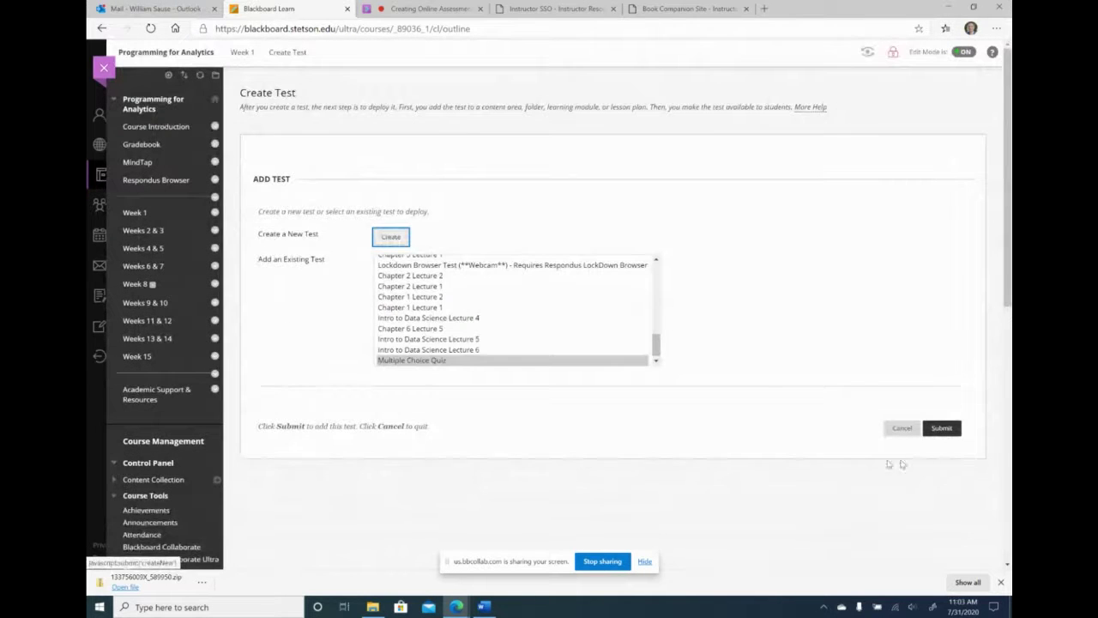
Step: Add Multiple Choice Quiz to Week 1 and save its test options
{"action": "left_click", "coordinate": [948, 429]}
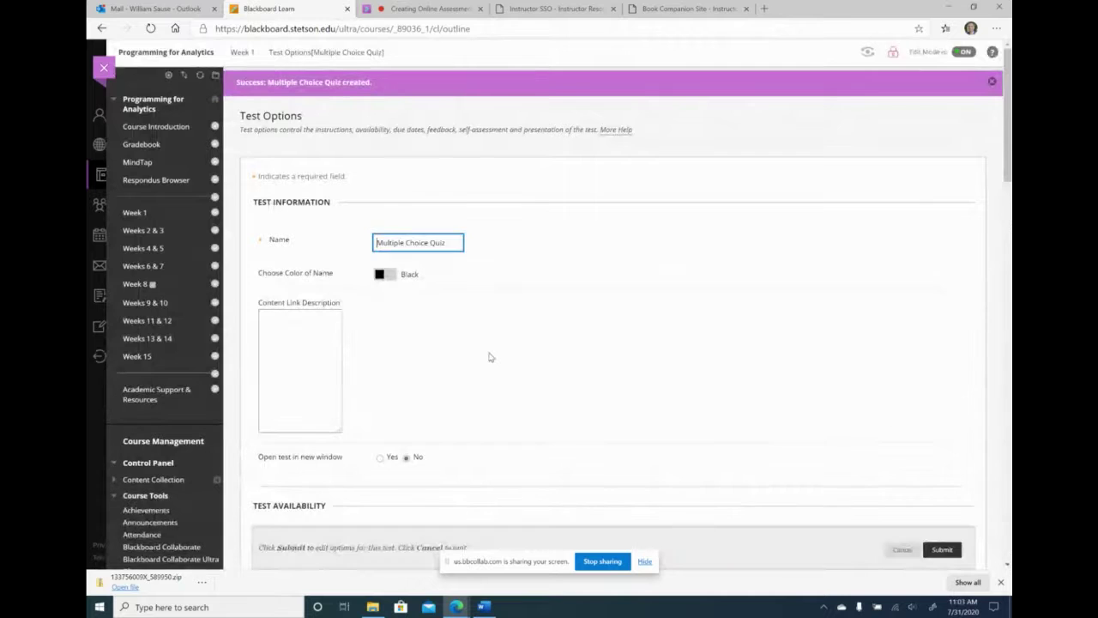
{"action": "scroll", "coordinate": [490, 357], "scroll_direction": "down", "scroll_amount": 10}
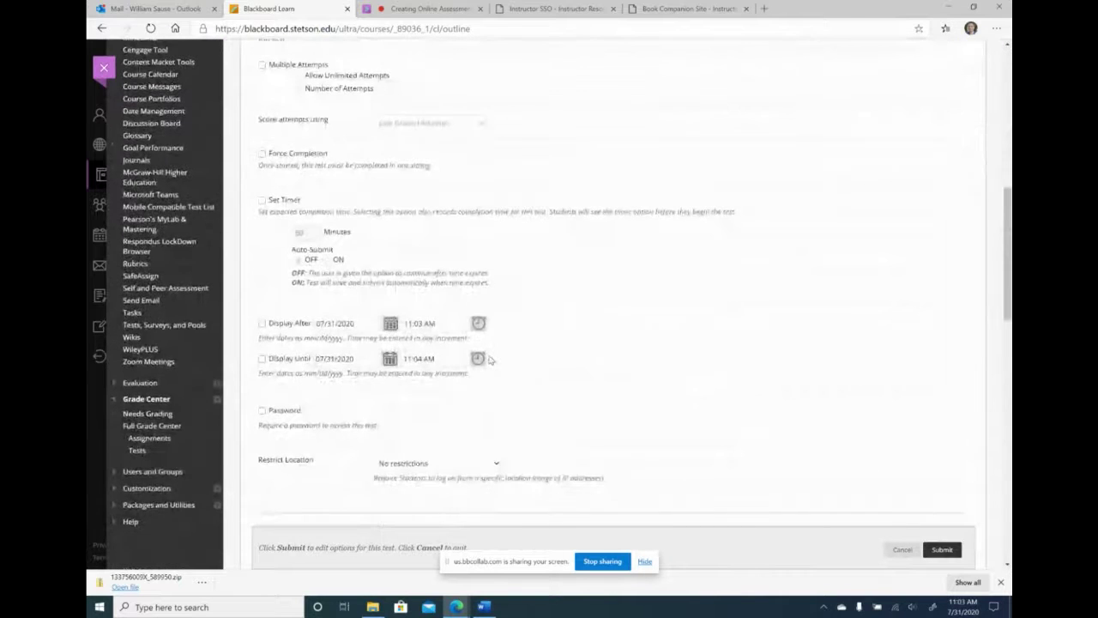
{"action": "scroll", "coordinate": [490, 359], "scroll_direction": "down", "scroll_amount": 6}
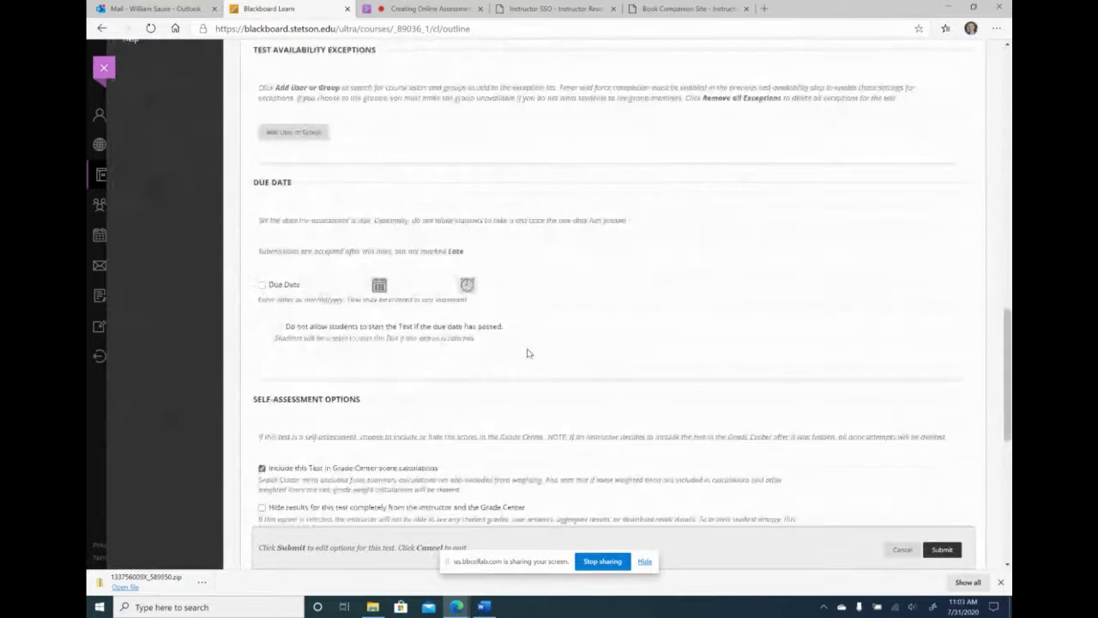
{"action": "scroll", "coordinate": [528, 356], "scroll_direction": "down", "scroll_amount": 4}
{"action": "left_click", "coordinate": [943, 551]}
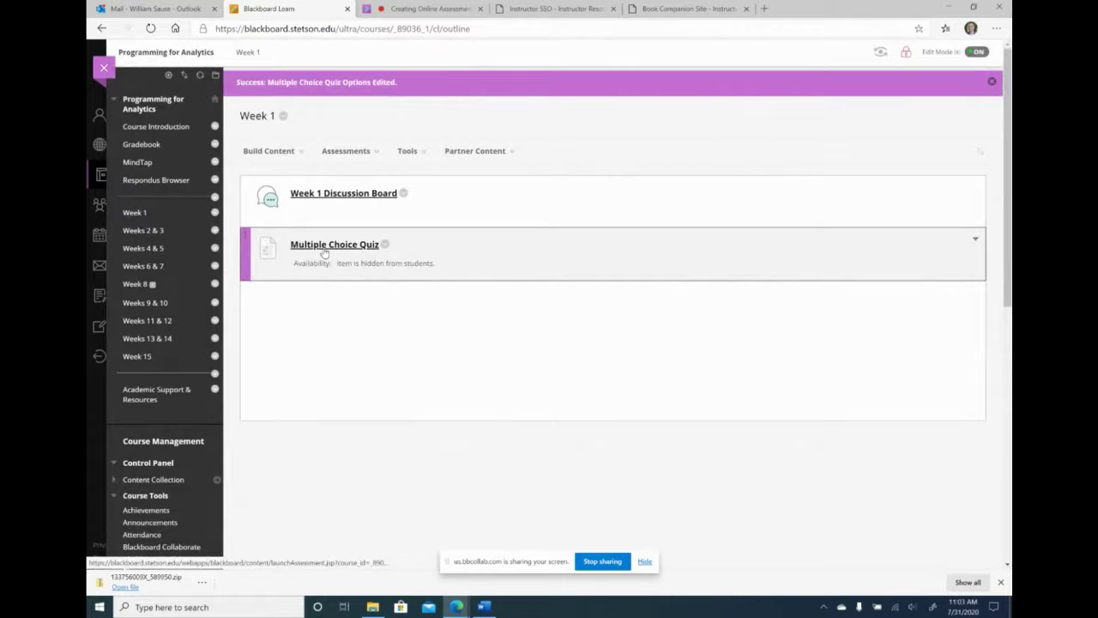
Step: Begin previewing Multiple Choice Quiz, copy Question 1's wording, and open a new tab
{"action": "left_click", "coordinate": [324, 248]}
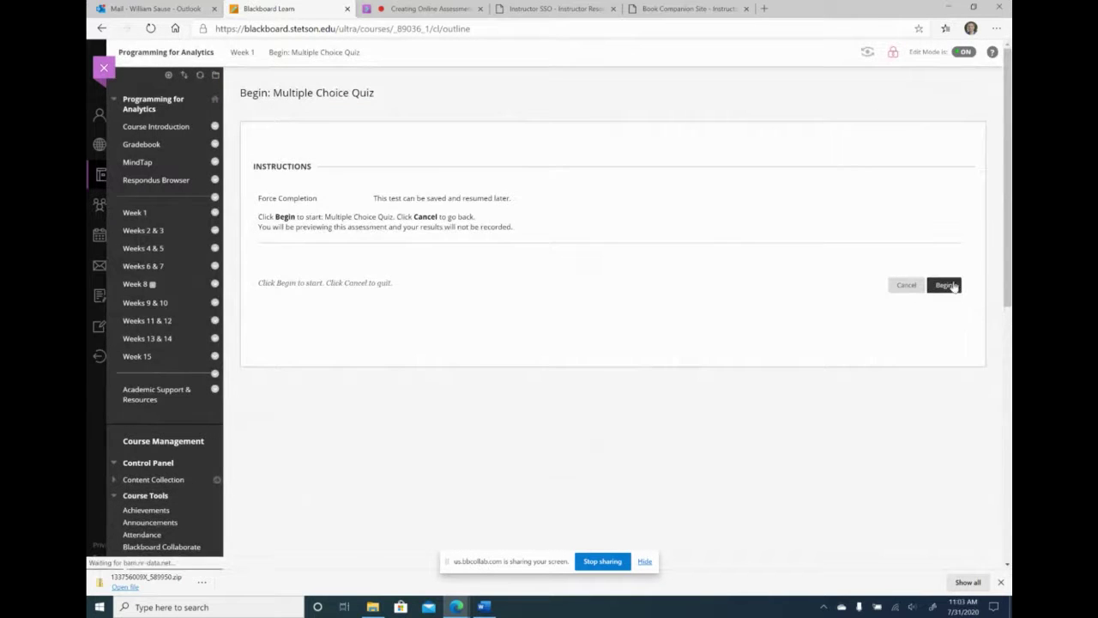
{"action": "left_click", "coordinate": [951, 285]}
{"action": "scroll", "coordinate": [518, 320], "scroll_direction": "down", "scroll_amount": 10}
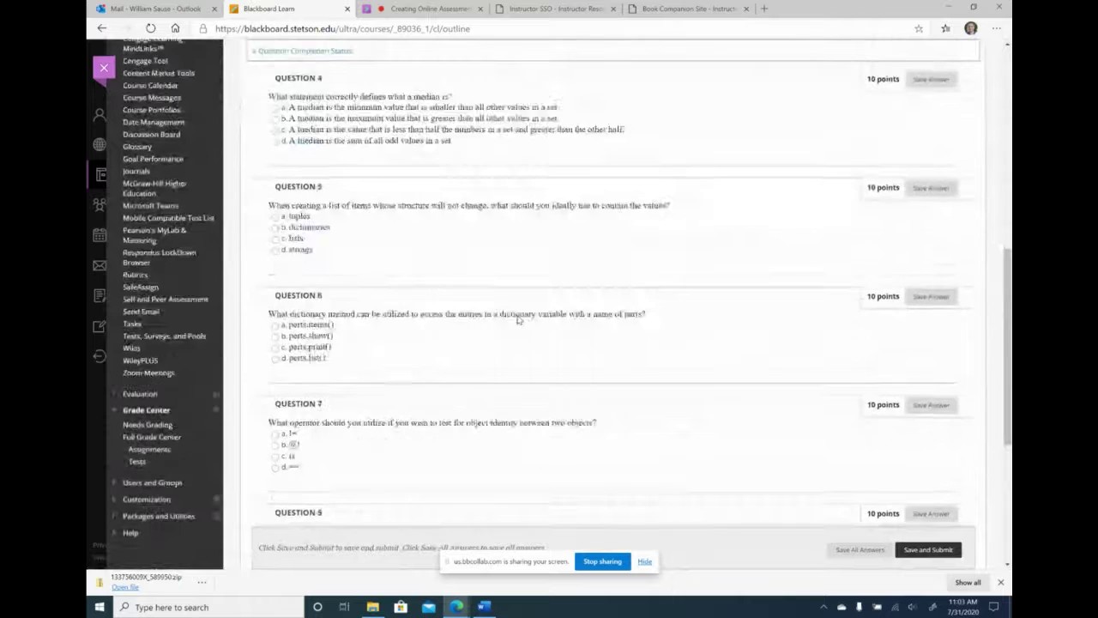
{"action": "scroll", "coordinate": [518, 320], "scroll_direction": "down", "scroll_amount": 3}
{"action": "scroll", "coordinate": [518, 320], "scroll_direction": "up", "scroll_amount": 12}
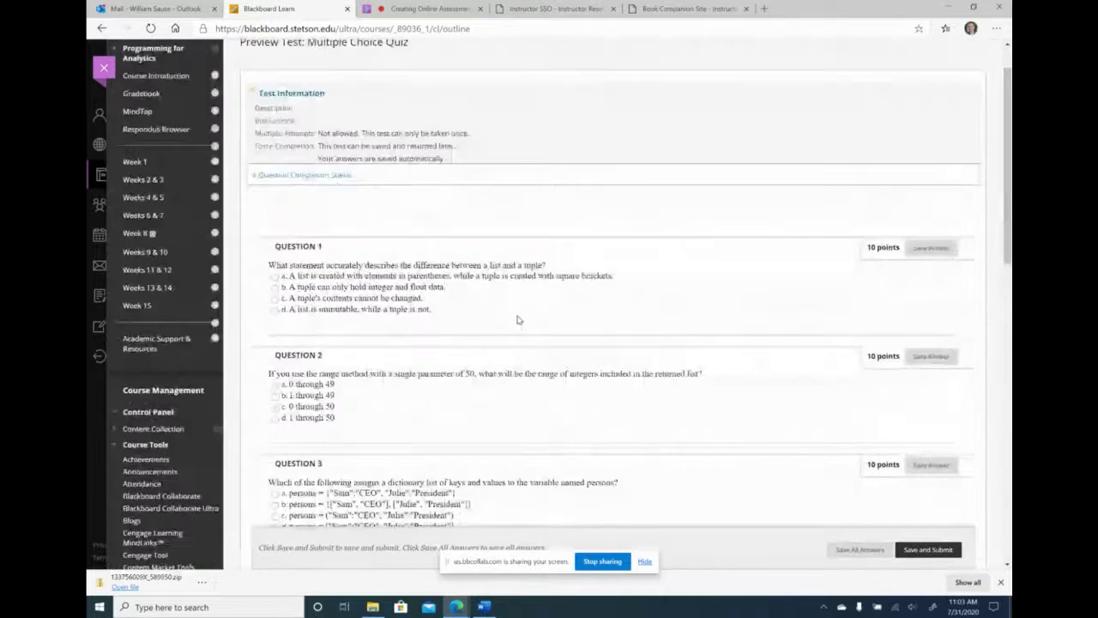
{"action": "scroll", "coordinate": [471, 304], "scroll_direction": "down", "scroll_amount": 2}
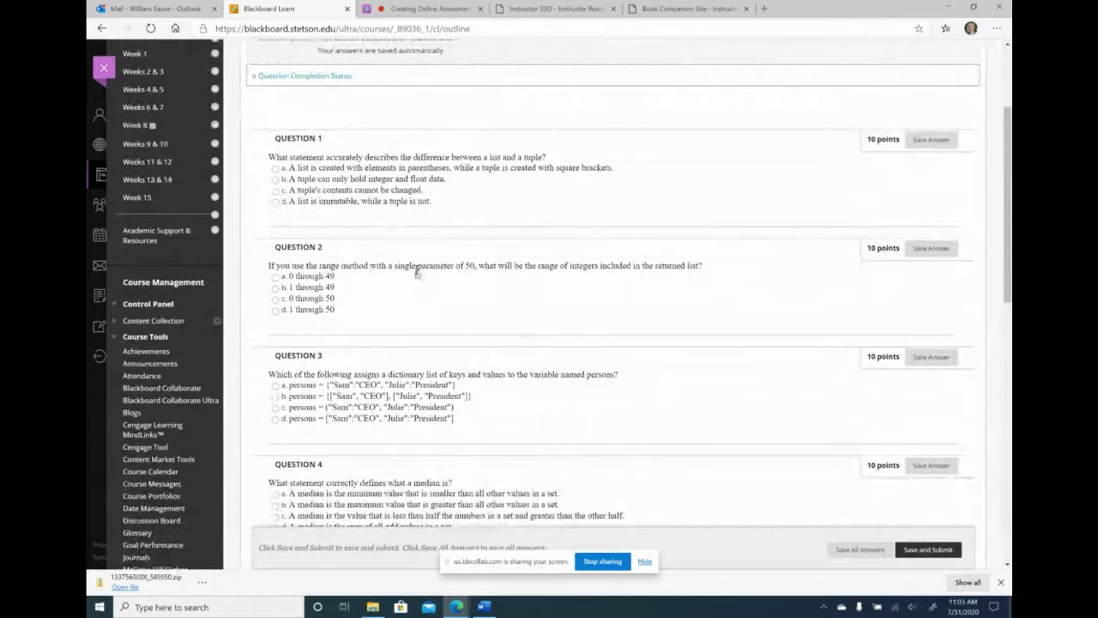
{"action": "left_click_drag", "start_coordinate": [269, 154], "coordinate": [553, 158]}
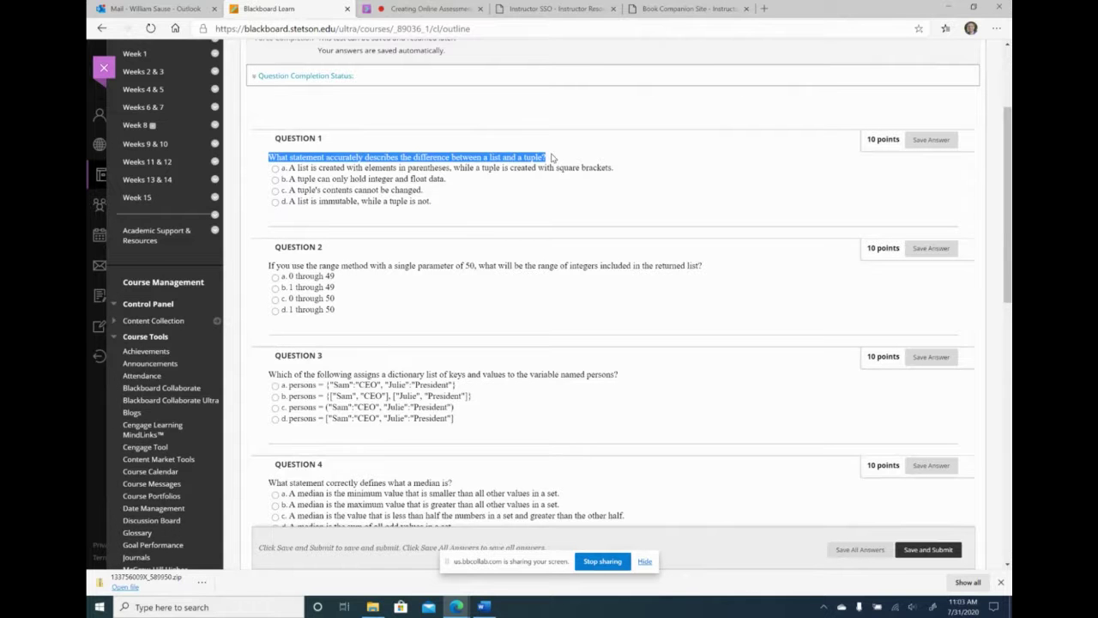
{"action": "left_click", "coordinate": [764, 9]}
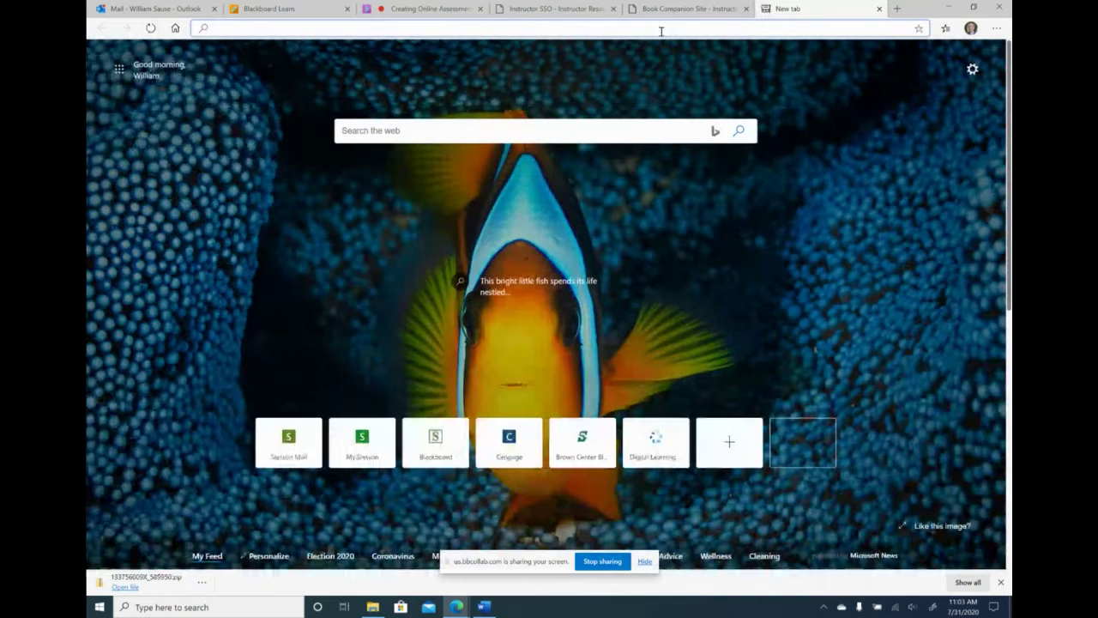
Step: Search the web for Question 1's wording and browse Quizlet's Python chapter 5 Flashcards
{"action": "left_click", "coordinate": [661, 31]}
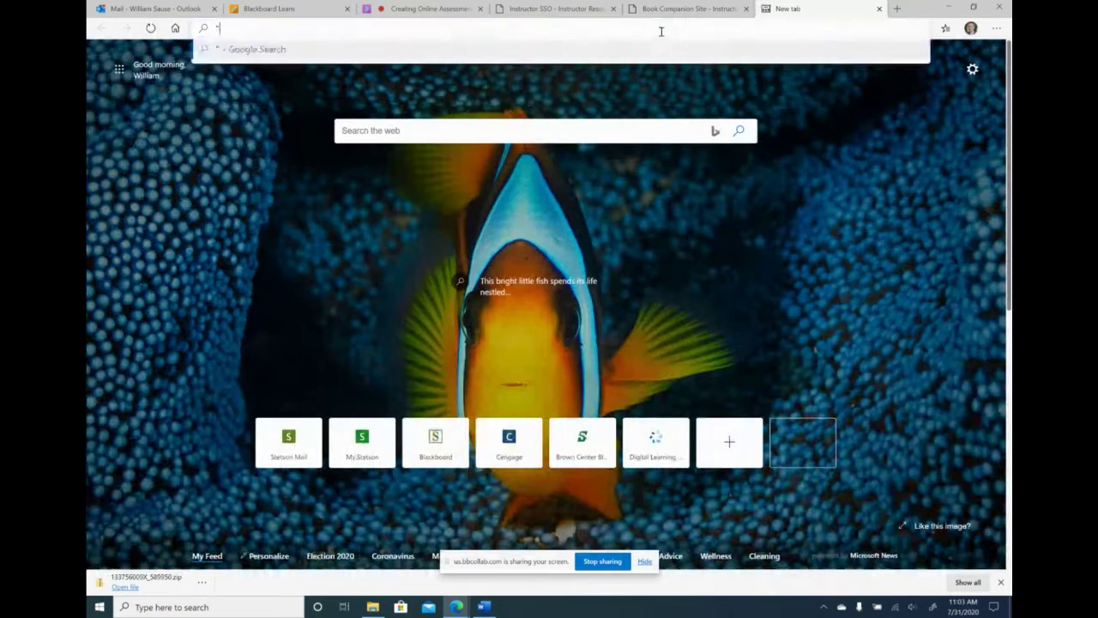
{"action": "type", "text": "\"What statement accurately describes the difference between a list and a tuple"}
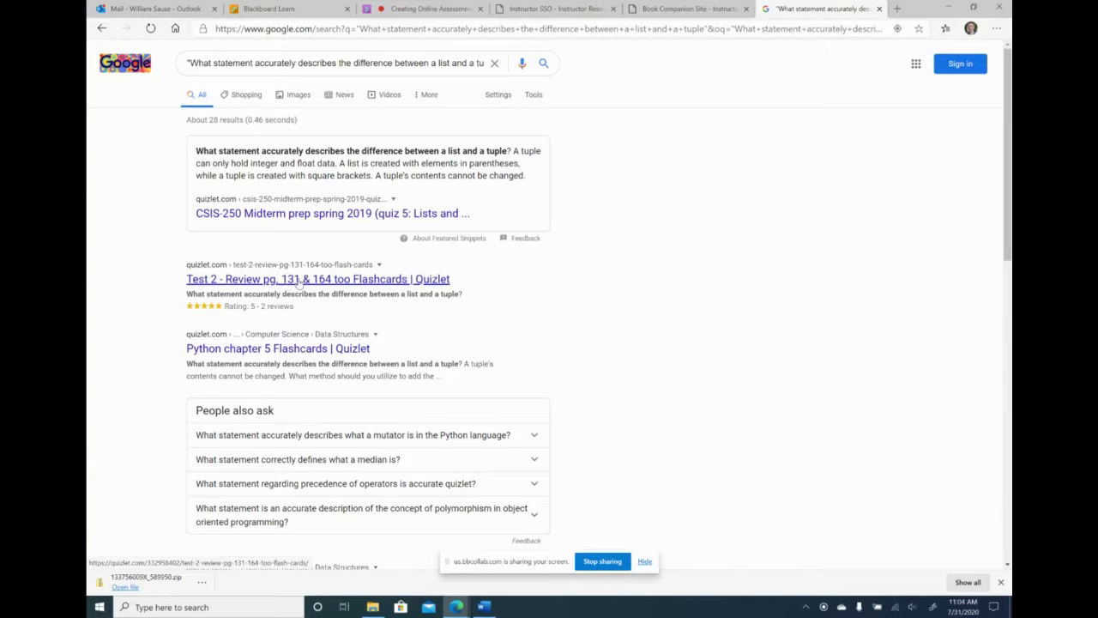
{"action": "left_click", "coordinate": [275, 348]}
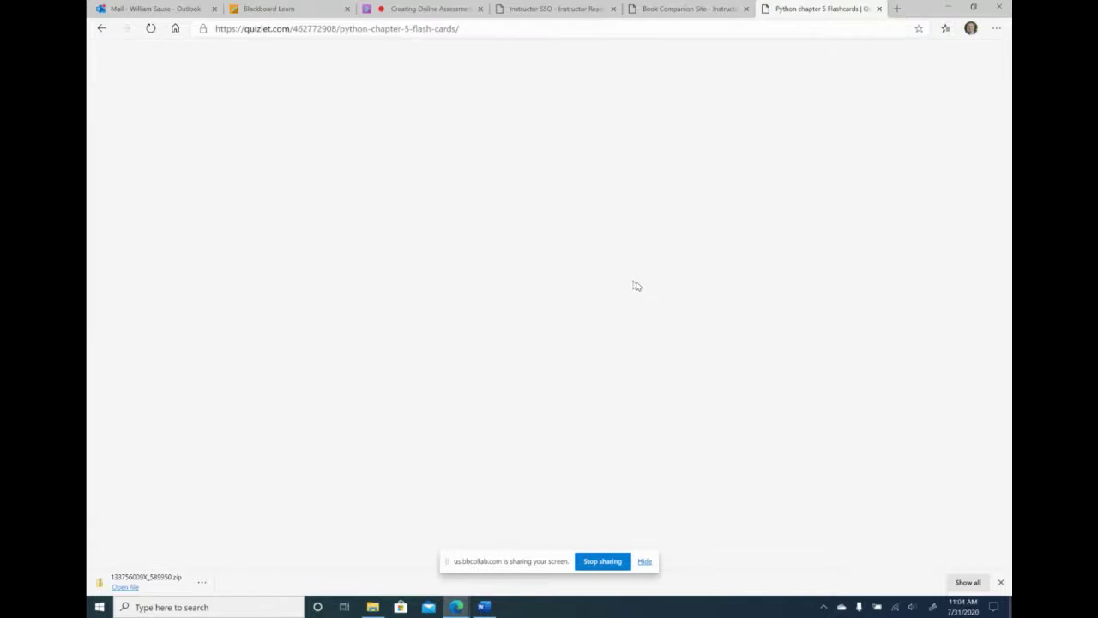
{"action": "scroll", "coordinate": [592, 292], "scroll_direction": "down", "scroll_amount": 15}
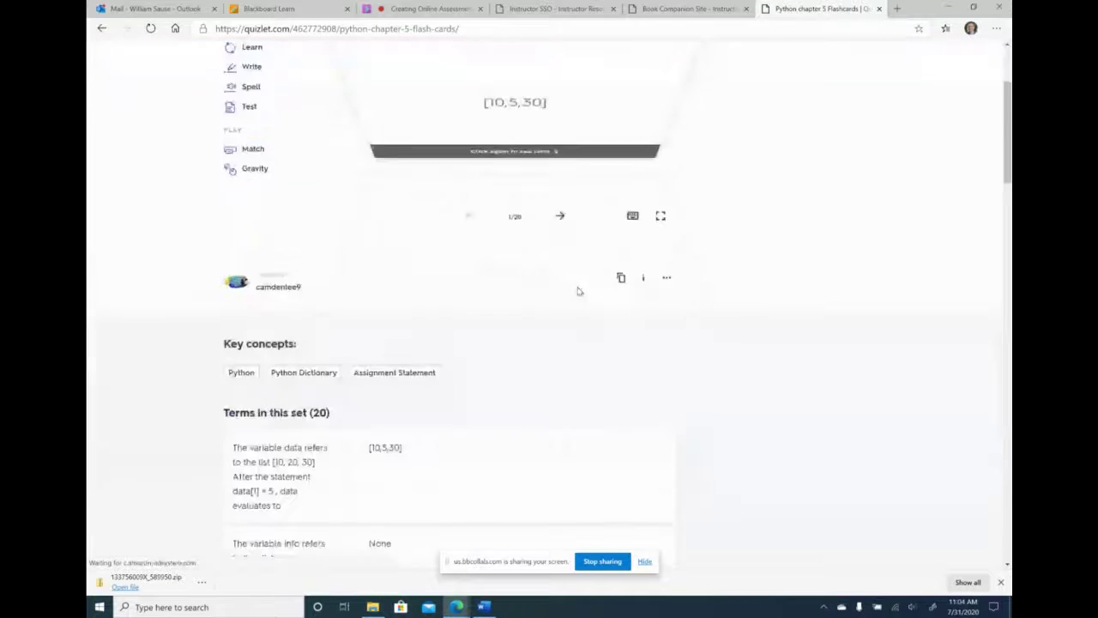
{"action": "scroll", "coordinate": [434, 317], "scroll_direction": "down", "scroll_amount": 5}
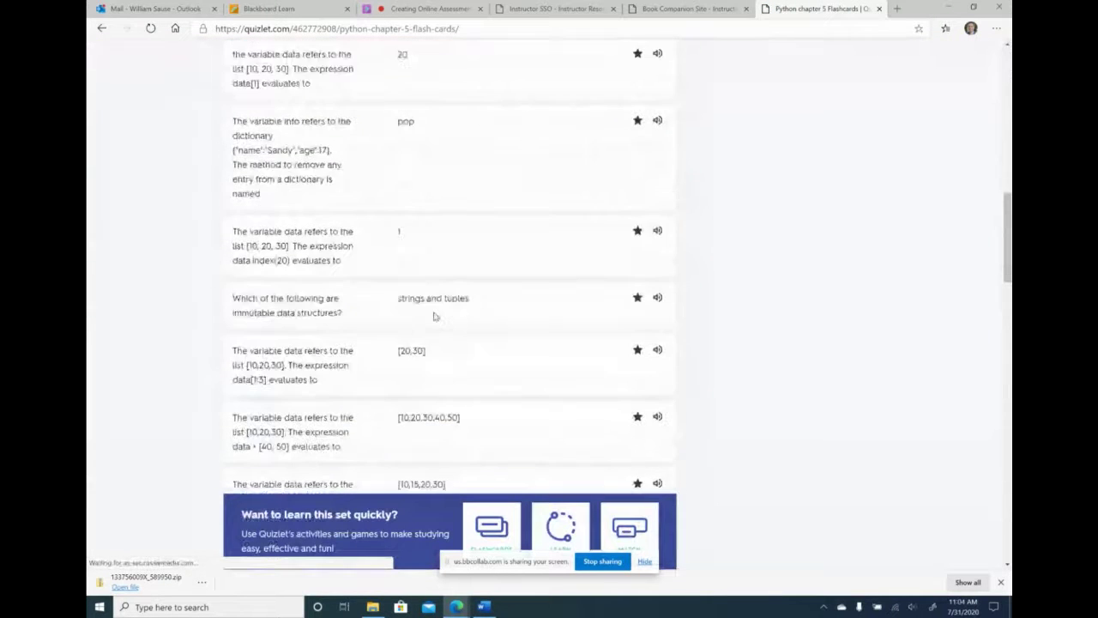
{"action": "left_click", "coordinate": [880, 9]}
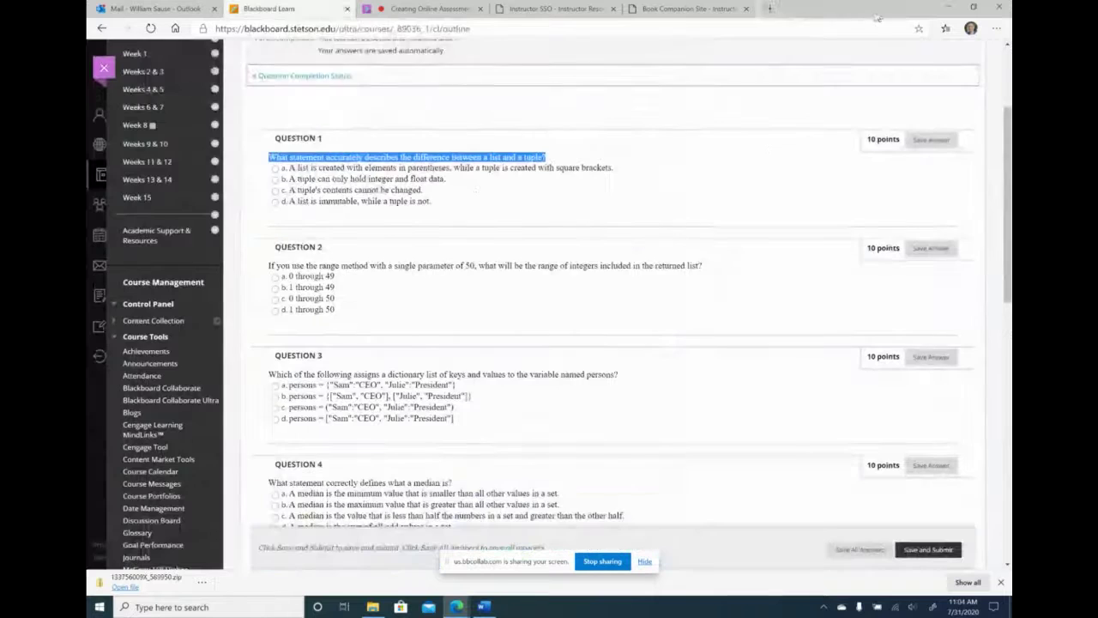
{"action": "scroll", "coordinate": [486, 209], "scroll_direction": "down", "scroll_amount": 3}
{"action": "scroll", "coordinate": [486, 208], "scroll_direction": "down", "scroll_amount": 5}
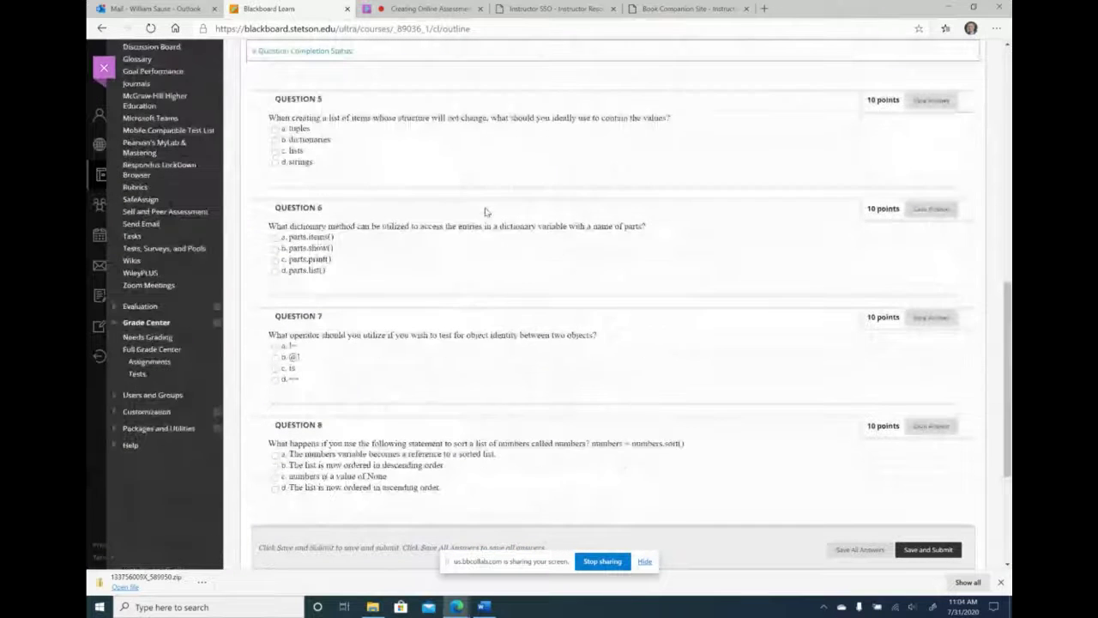
{"action": "scroll", "coordinate": [486, 212], "scroll_direction": "up", "scroll_amount": 10}
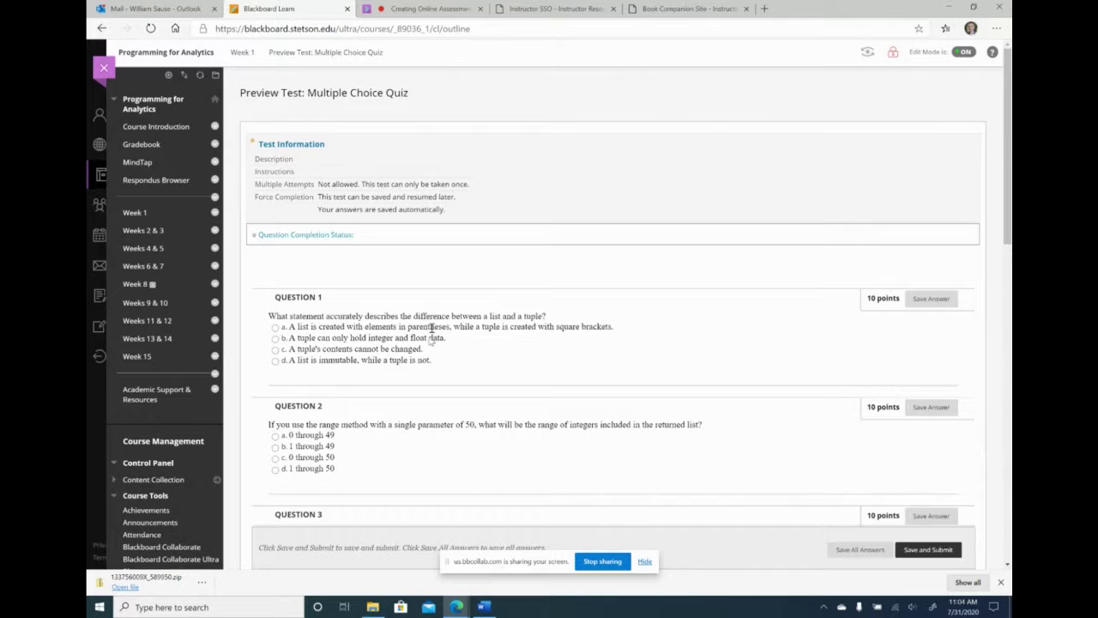
{"action": "scroll", "coordinate": [429, 344], "scroll_direction": "down", "scroll_amount": 3}
{"action": "scroll", "coordinate": [429, 344], "scroll_direction": "down", "scroll_amount": 5}
{"action": "scroll", "coordinate": [429, 341], "scroll_direction": "up", "scroll_amount": 4}
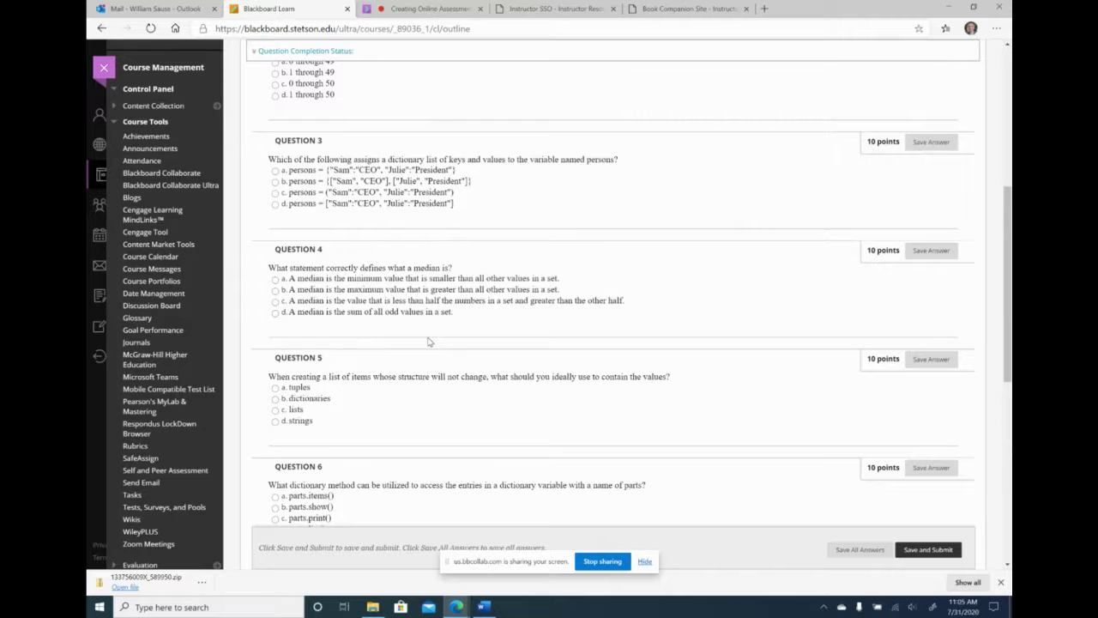
{"action": "scroll", "coordinate": [429, 342], "scroll_direction": "down", "scroll_amount": 4}
{"action": "scroll", "coordinate": [495, 317], "scroll_direction": "up", "scroll_amount": 8}
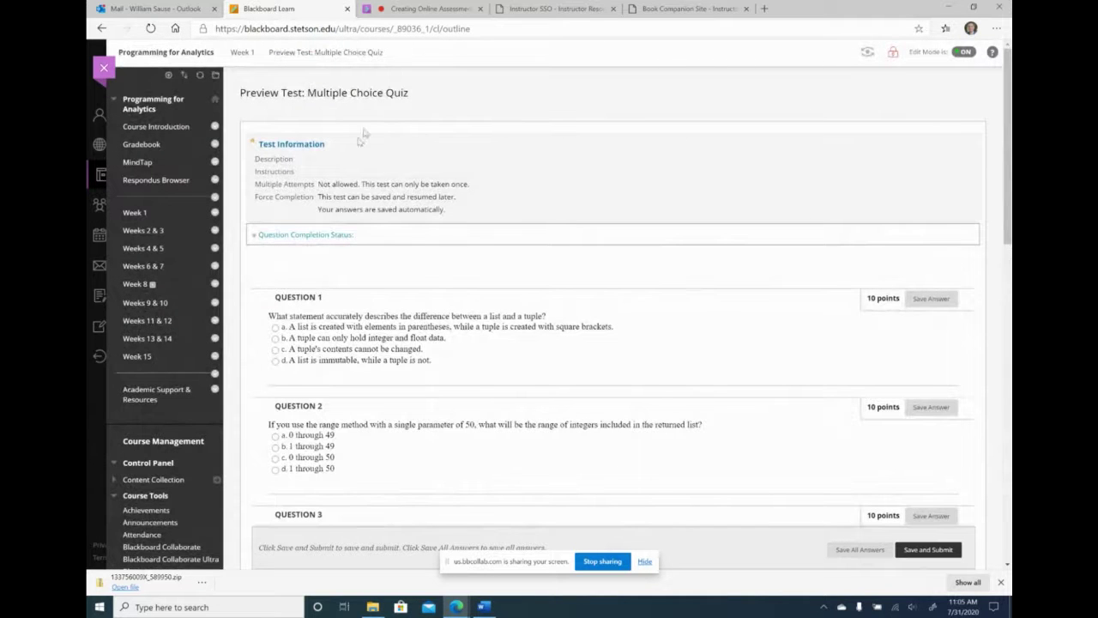
{"action": "left_click", "coordinate": [397, 6]}
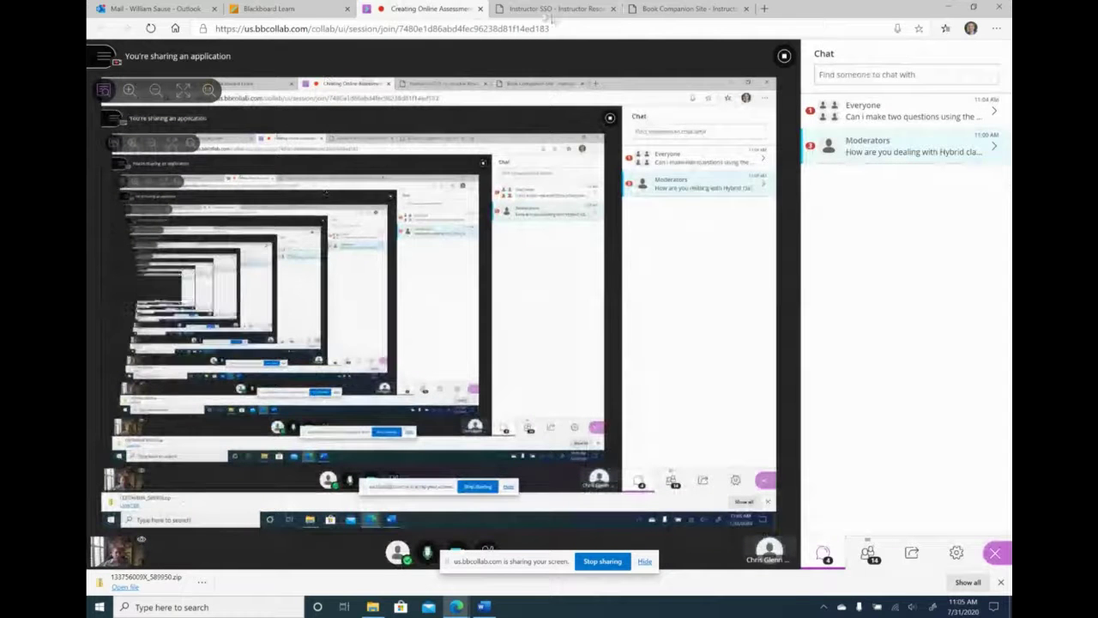
{"action": "left_click", "coordinate": [897, 116]}
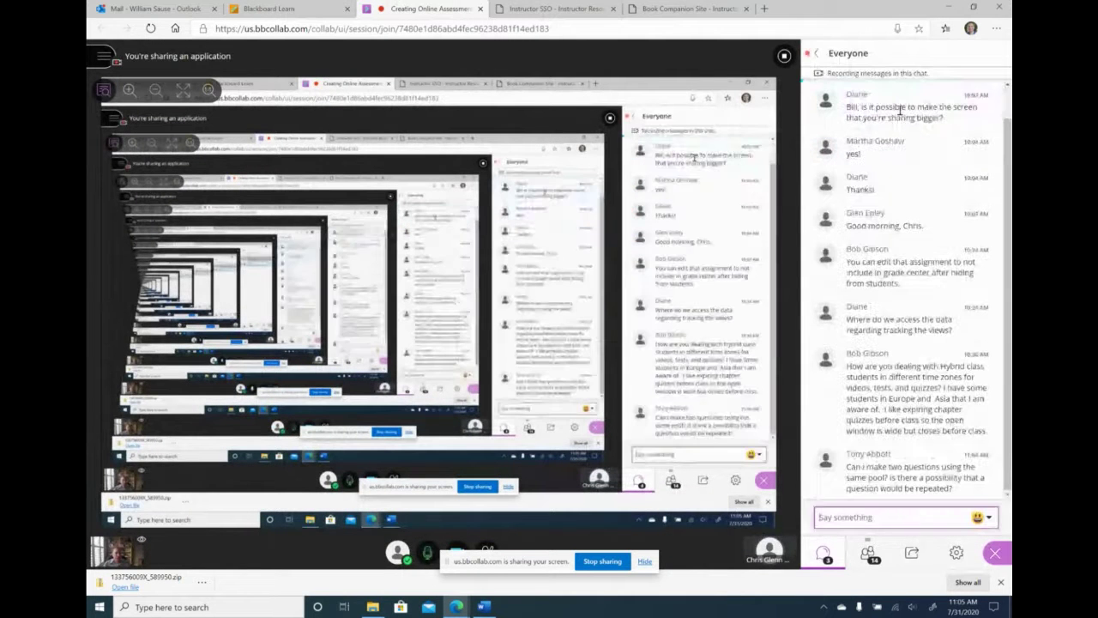
{"action": "left_click", "coordinate": [816, 53]}
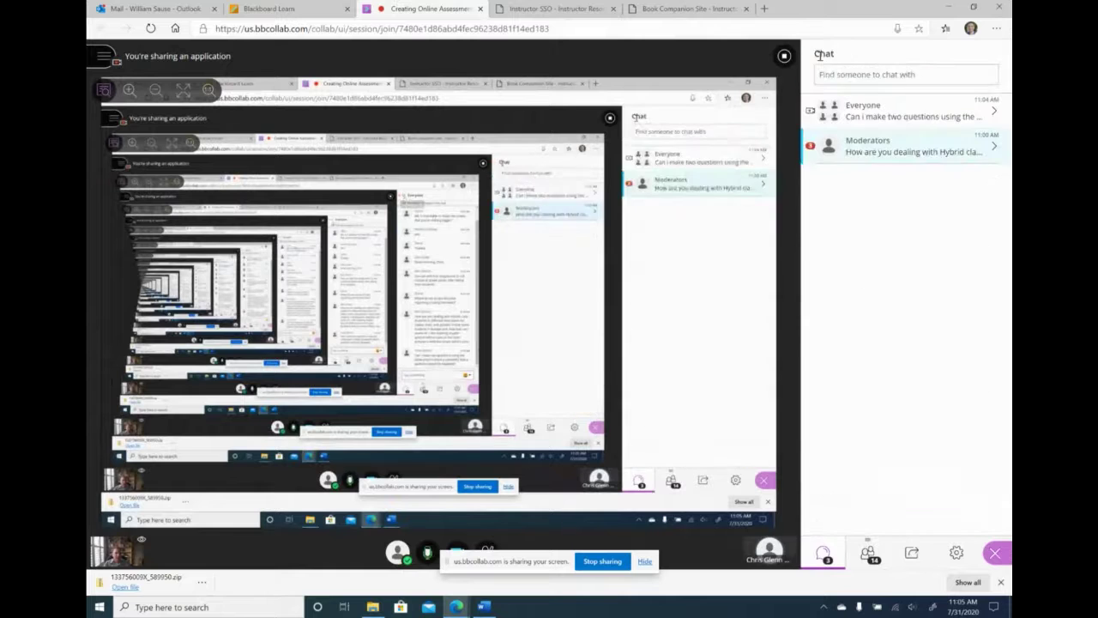
{"action": "left_click", "coordinate": [900, 141]}
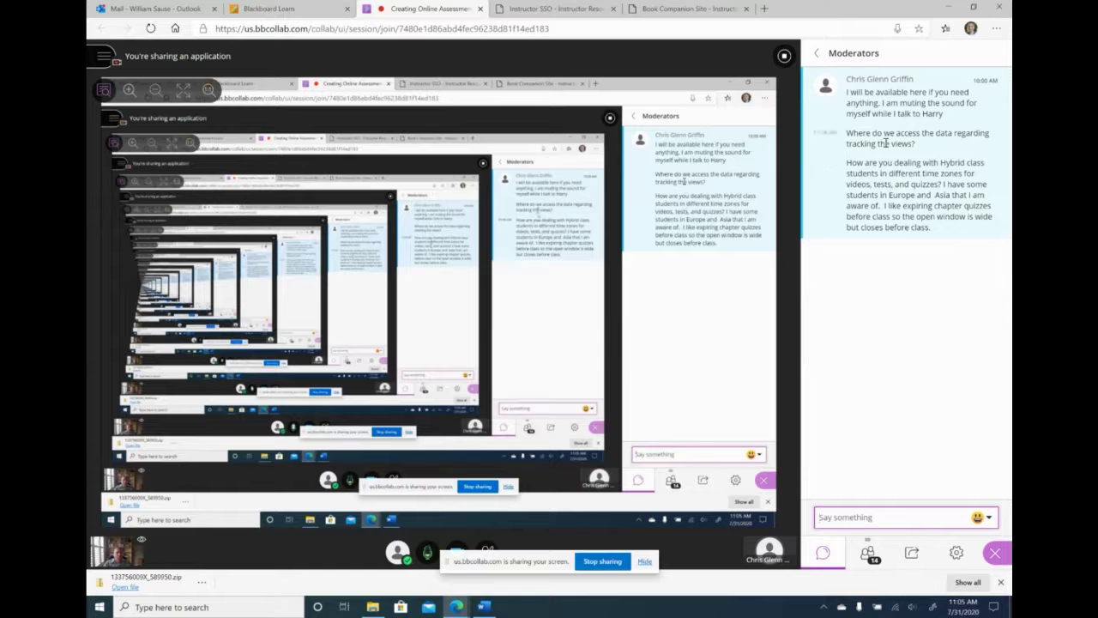
{"action": "left_click", "coordinate": [308, 12]}
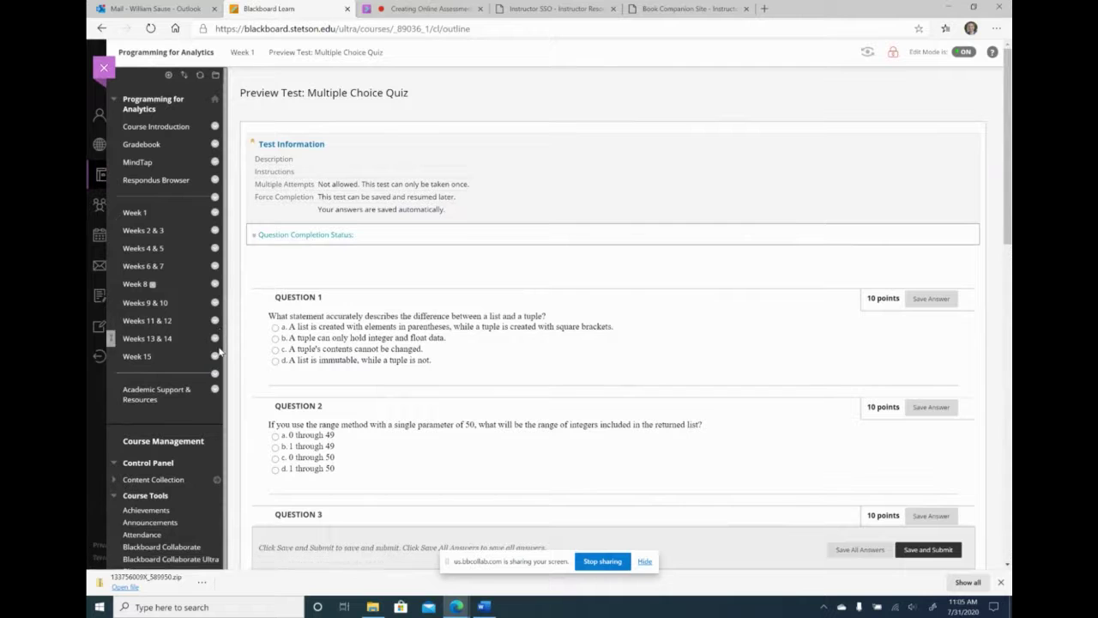
Step: Leave the test preview and browse the Exercises folders of Weeks 11 & 12 and 13 & 14
{"action": "left_click", "coordinate": [151, 323]}
{"action": "left_click", "coordinate": [604, 89]}
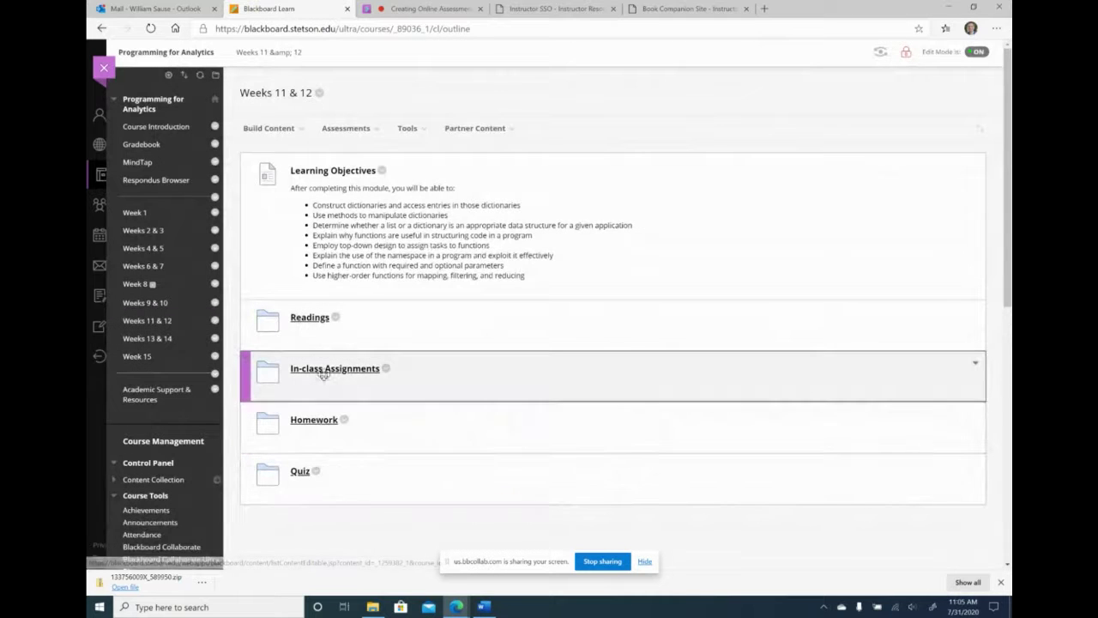
{"action": "left_click", "coordinate": [326, 376]}
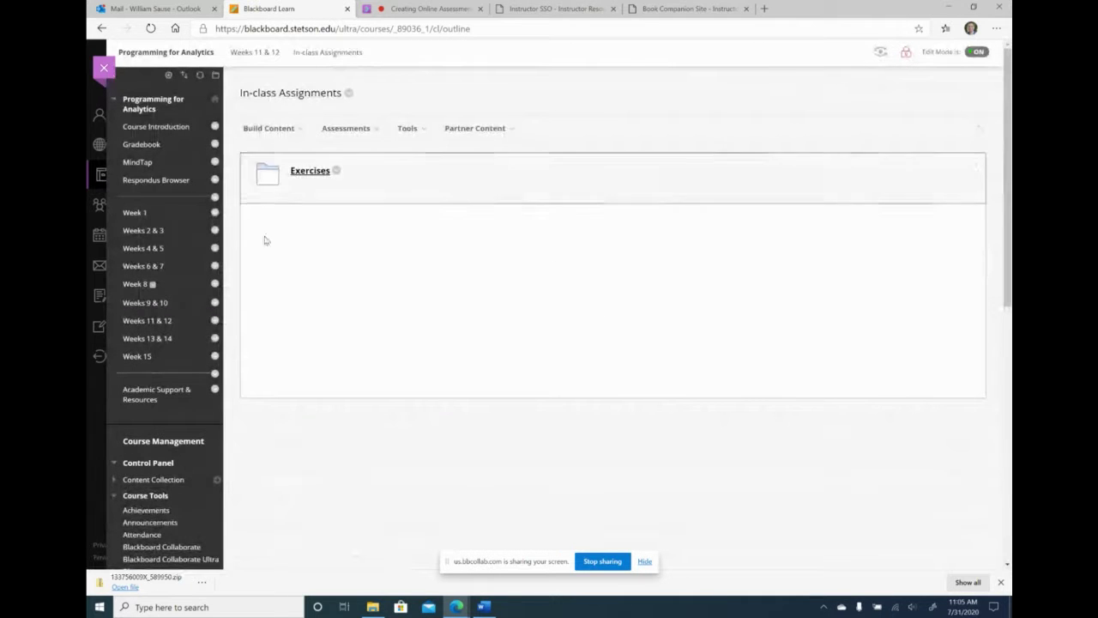
{"action": "left_click", "coordinate": [310, 172]}
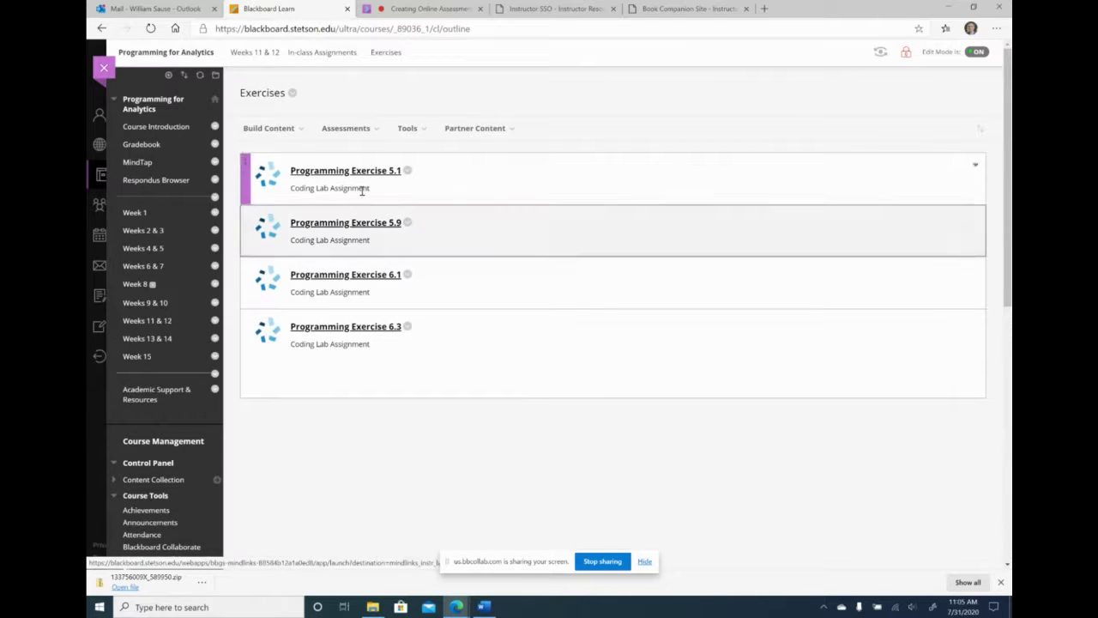
{"action": "left_click", "coordinate": [147, 320]}
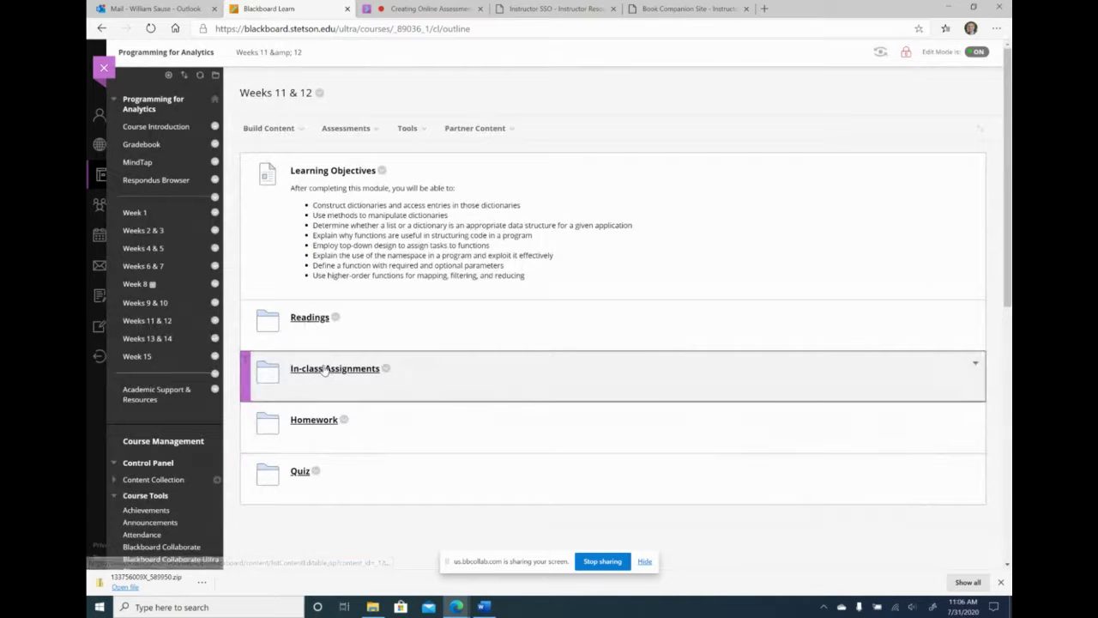
{"action": "left_click", "coordinate": [324, 368]}
{"action": "left_click", "coordinate": [310, 173]}
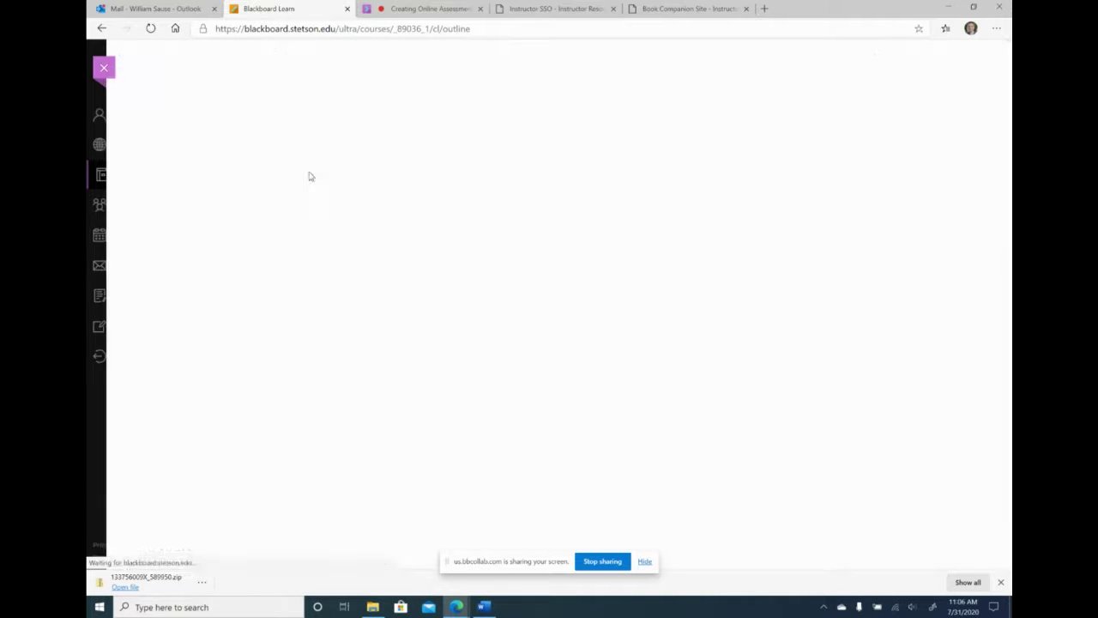
{"action": "left_click", "coordinate": [148, 338]}
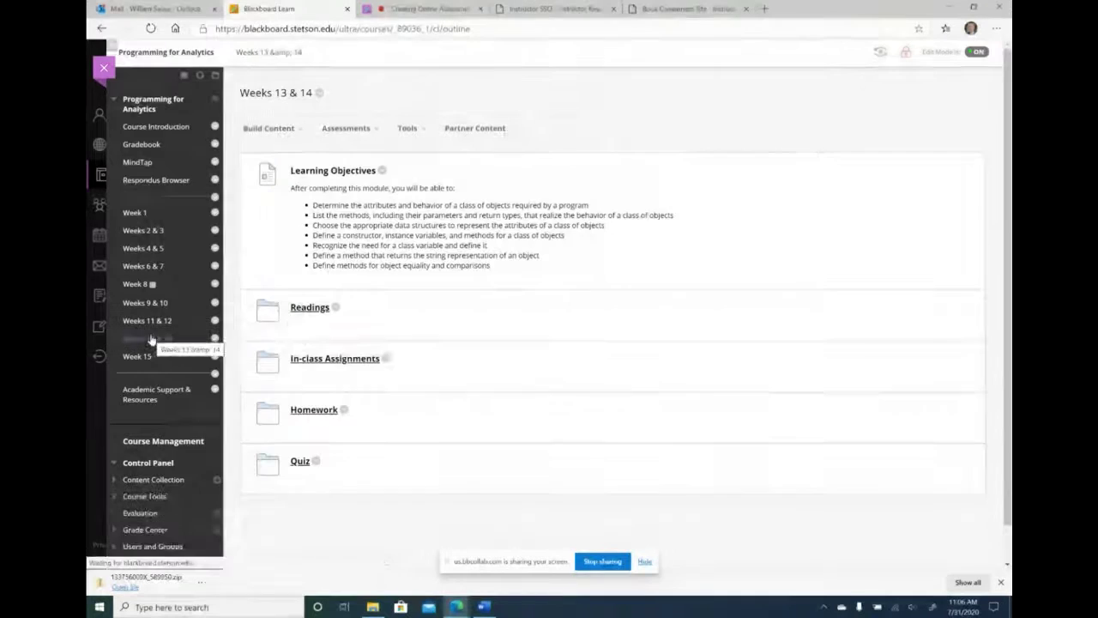
{"action": "left_click", "coordinate": [316, 367]}
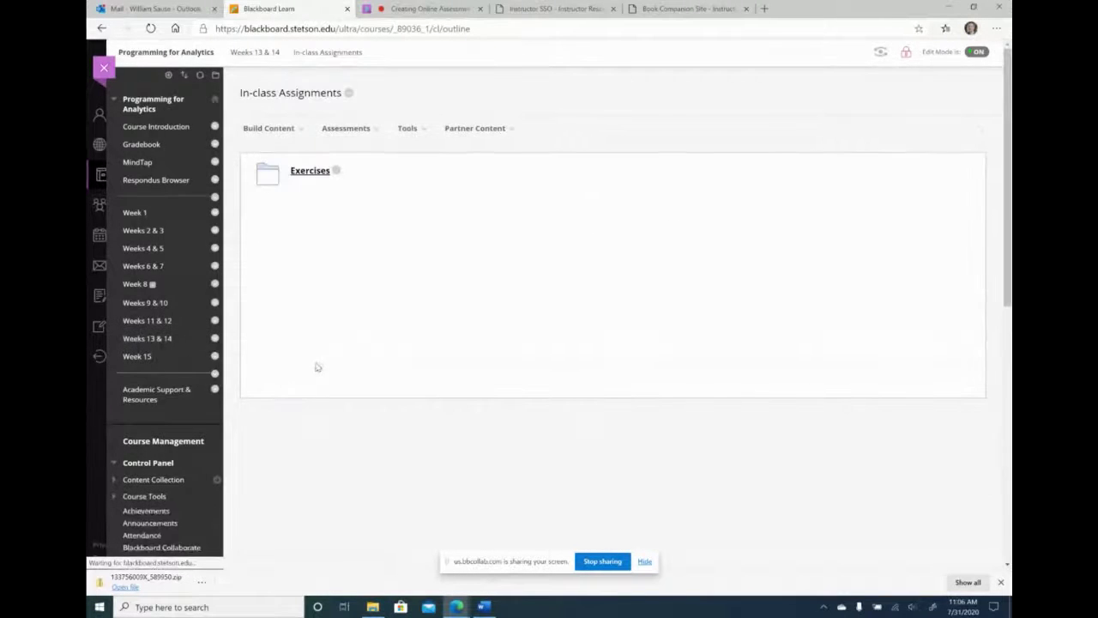
{"action": "left_click", "coordinate": [296, 171]}
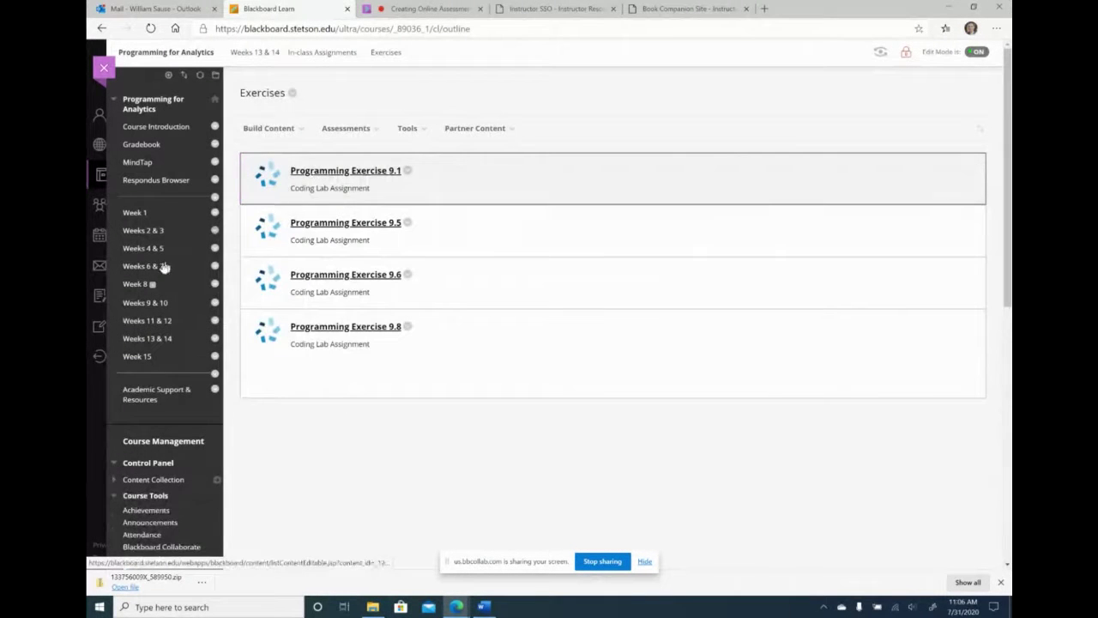
Step: Check Weeks 6 & 7 and 9 & 10, then reach Exercise 5.10's options in Weeks 11 & 12 Homework
{"action": "left_click", "coordinate": [150, 267]}
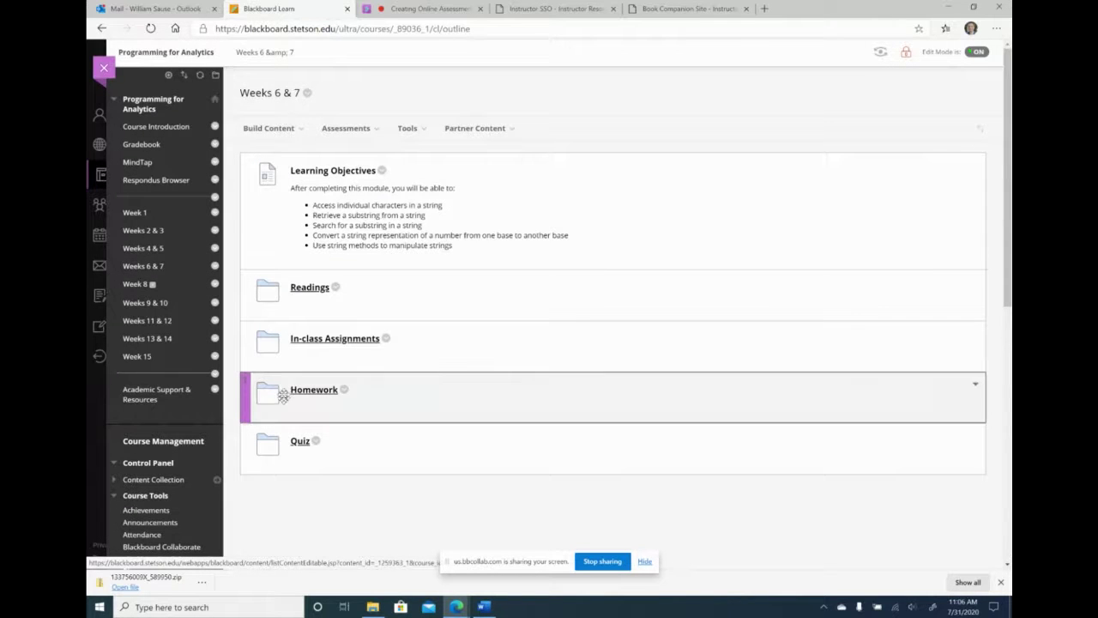
{"action": "left_click", "coordinate": [311, 391]}
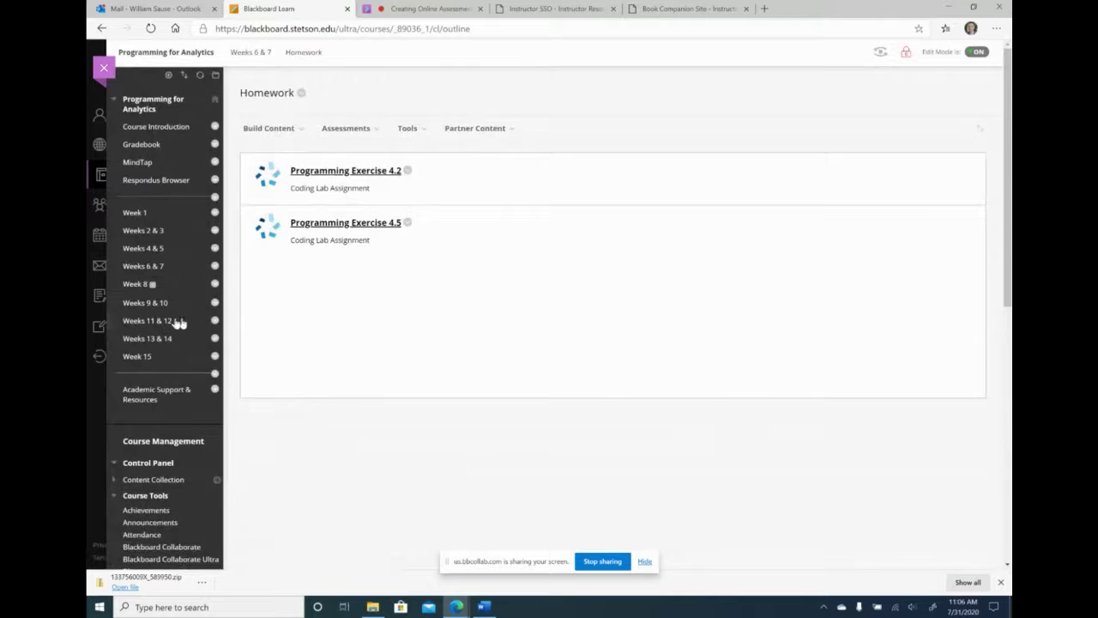
{"action": "left_click", "coordinate": [148, 304]}
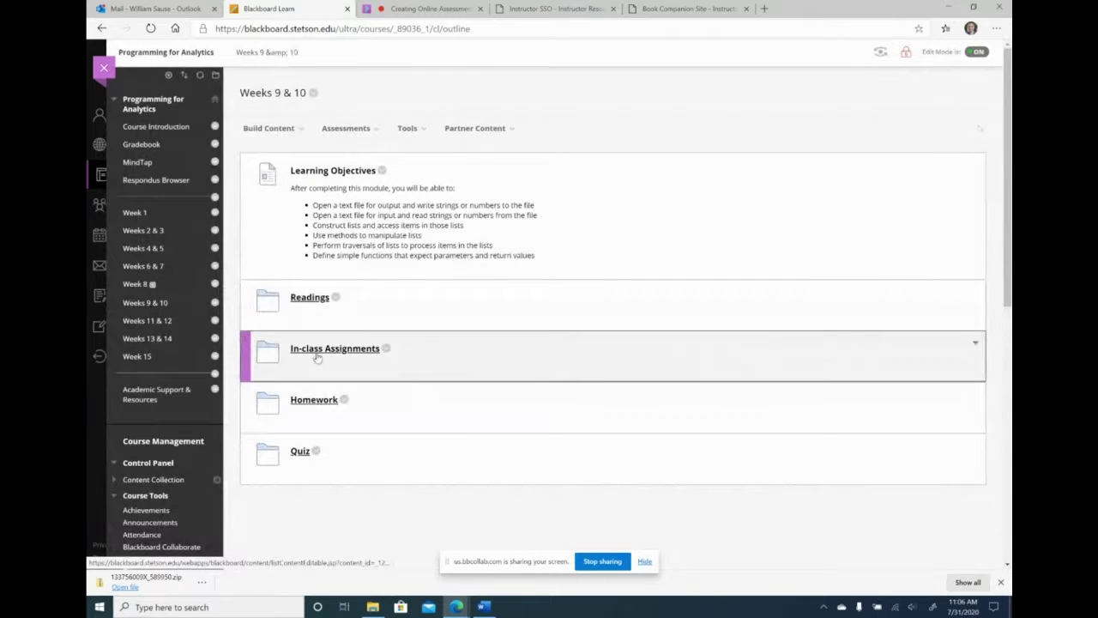
{"action": "left_click", "coordinate": [316, 355]}
{"action": "left_click", "coordinate": [300, 170]}
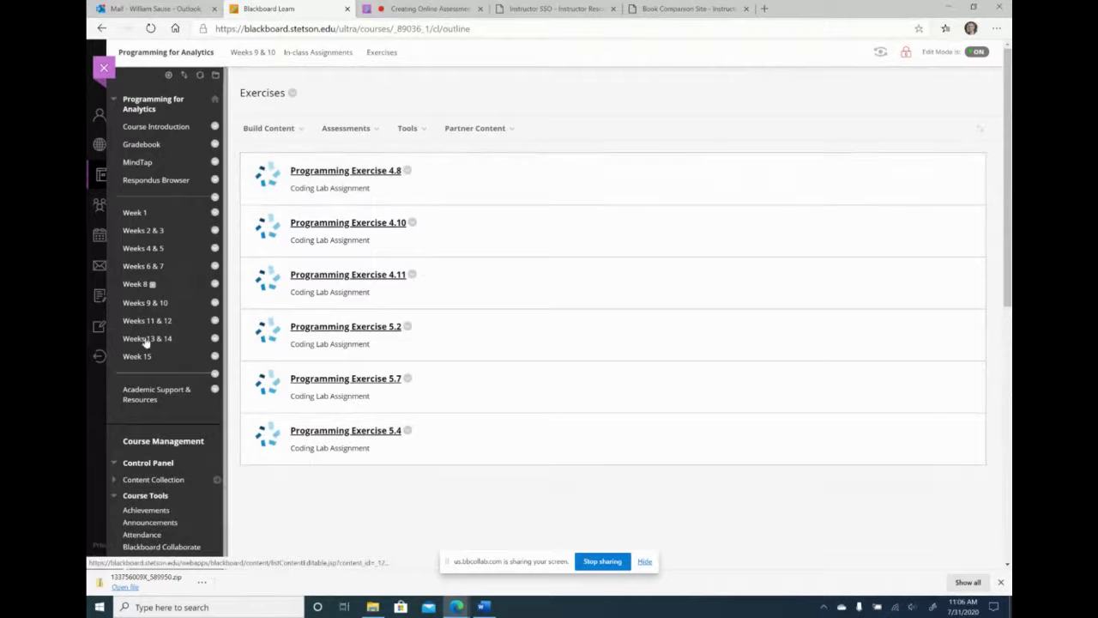
{"action": "left_click", "coordinate": [146, 320]}
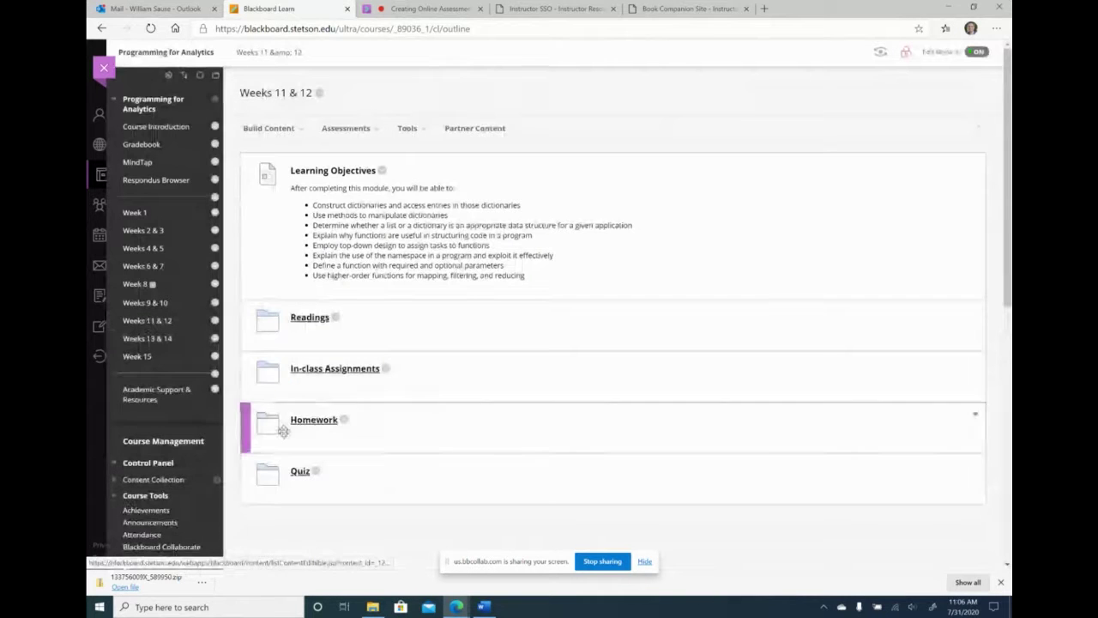
{"action": "left_click", "coordinate": [310, 421]}
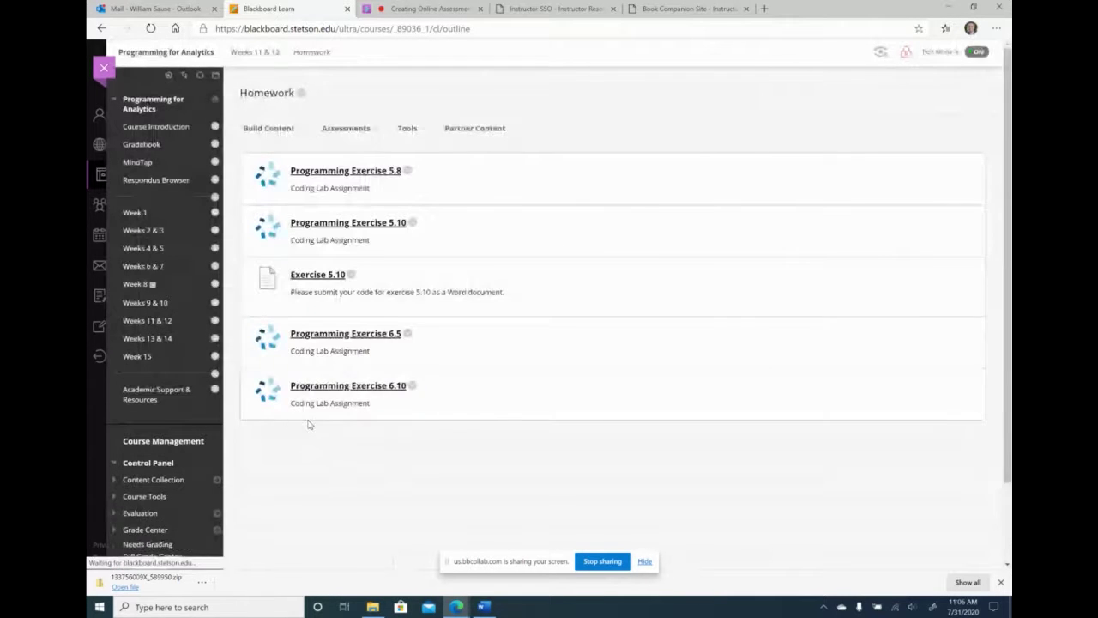
{"action": "left_click", "coordinate": [354, 276]}
Step: Enable Track Number of Views on Exercise 5.10 and save the assignment
{"action": "left_click", "coordinate": [359, 312]}
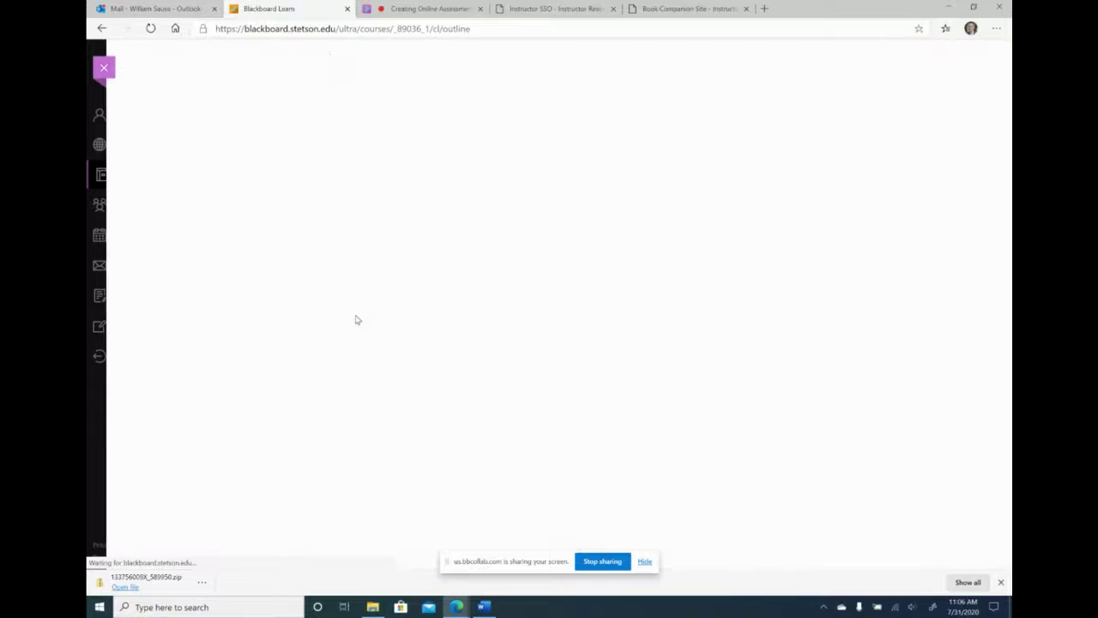
{"action": "scroll", "coordinate": [409, 324], "scroll_direction": "down", "scroll_amount": 12}
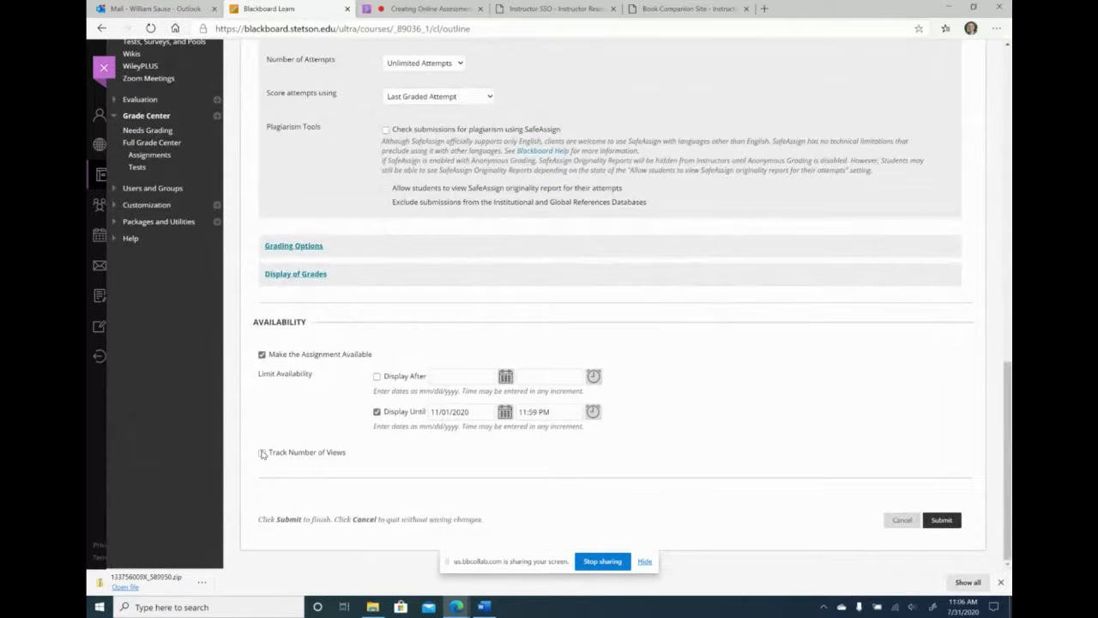
{"action": "left_click", "coordinate": [262, 454]}
{"action": "left_click", "coordinate": [424, 8]}
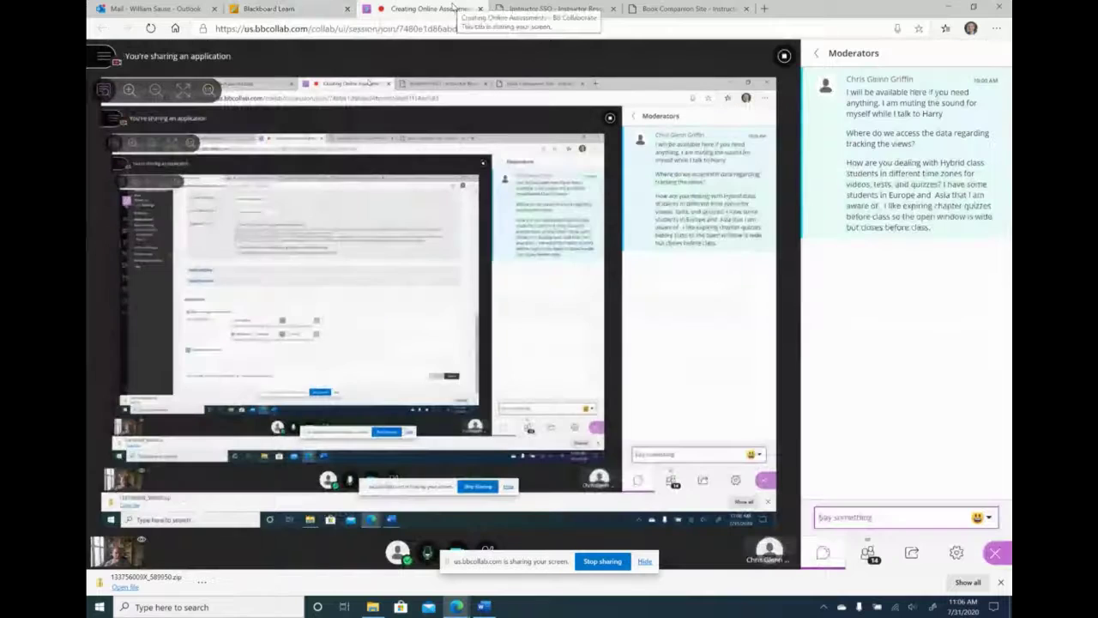
{"action": "left_click", "coordinate": [266, 8]}
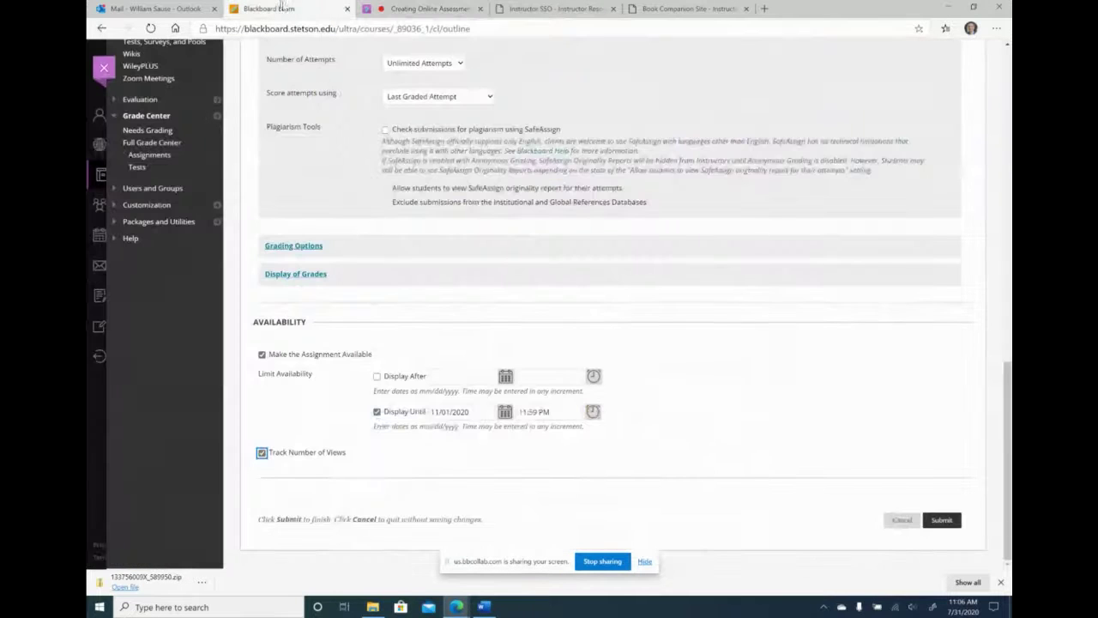
{"action": "left_click", "coordinate": [942, 520]}
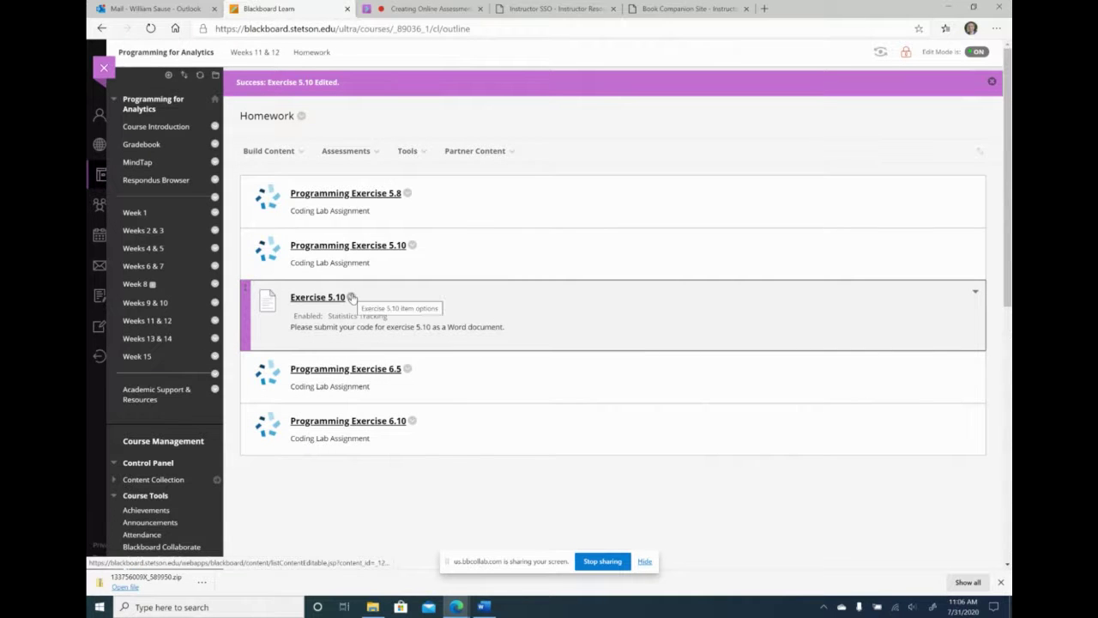
Step: Open Exercise 5.10's View Statistics Report and choose to run Content Usage Statistics
{"action": "left_click", "coordinate": [352, 297]}
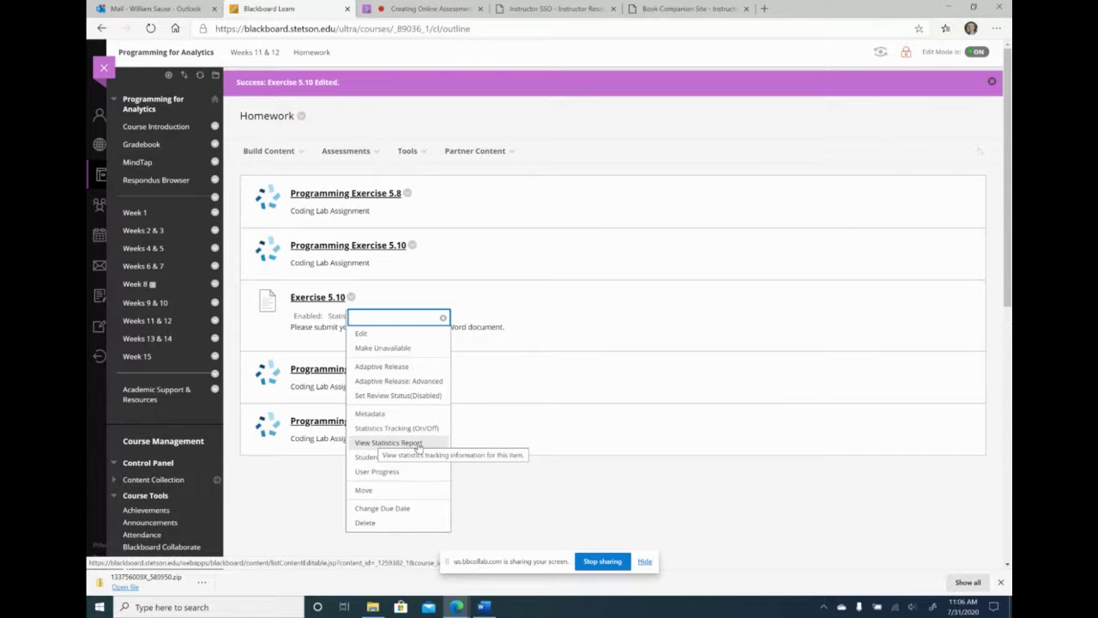
{"action": "left_click", "coordinate": [418, 444]}
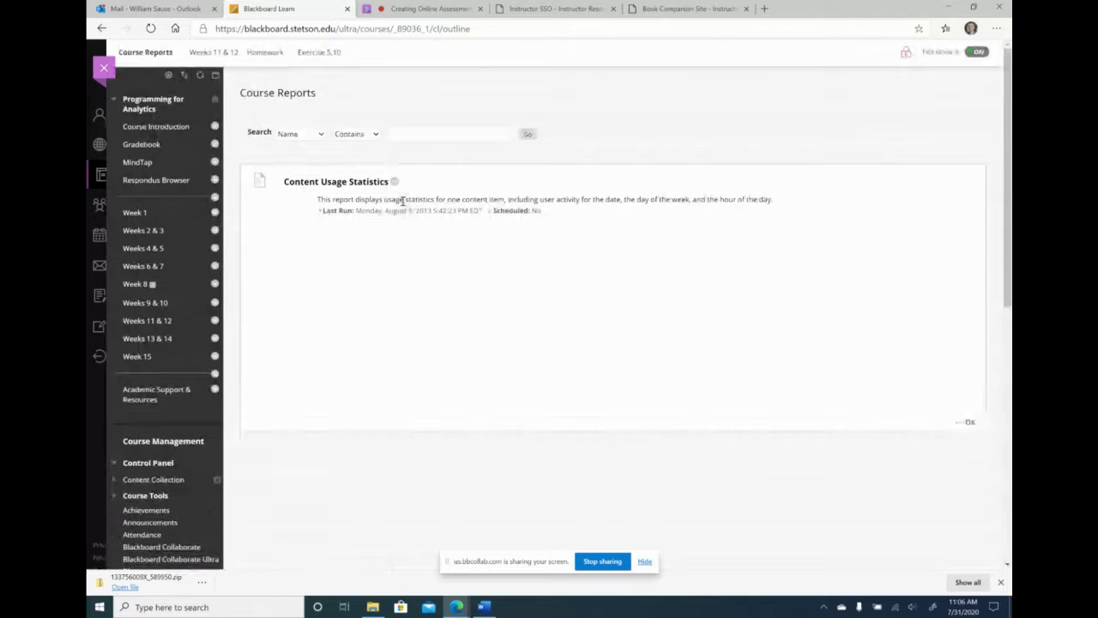
{"action": "left_click", "coordinate": [396, 183]}
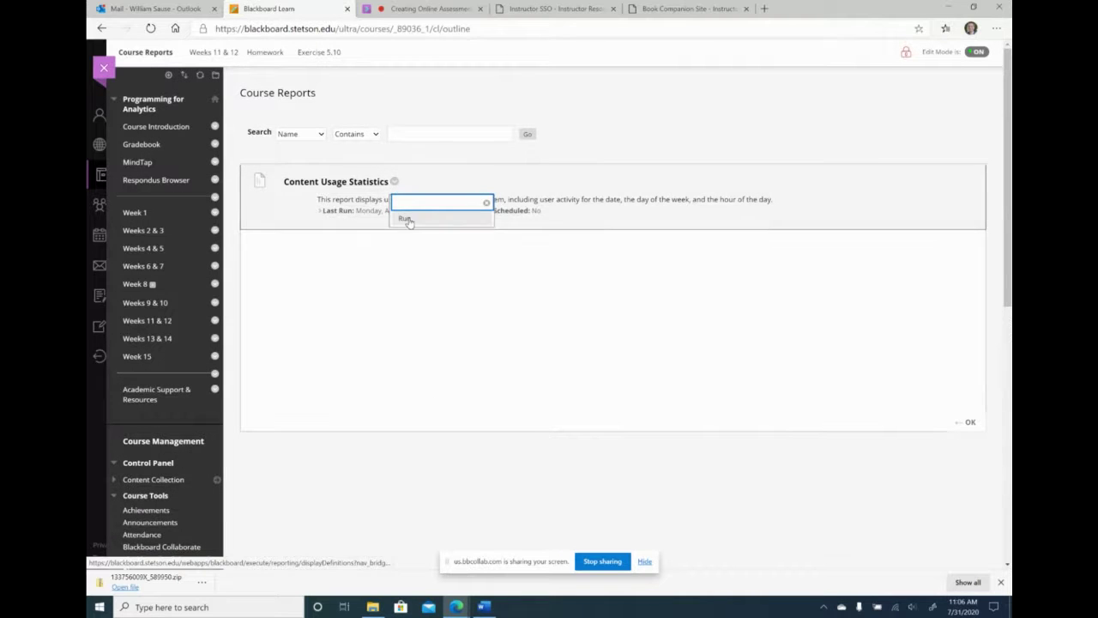
{"action": "left_click", "coordinate": [405, 216]}
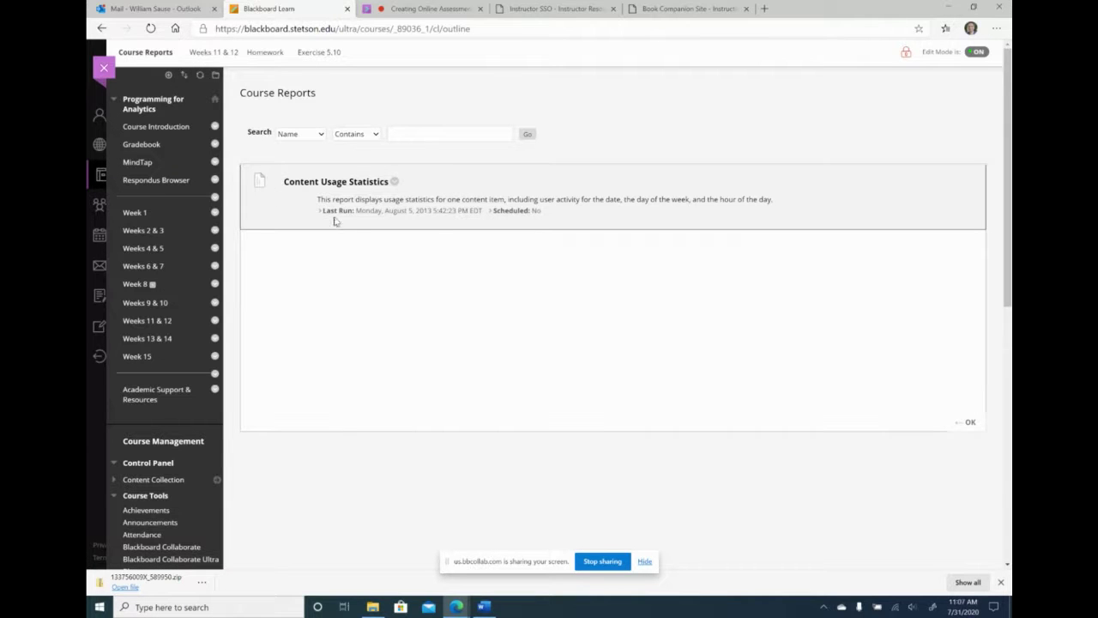
{"action": "left_click", "coordinate": [395, 181]}
Step: Submit the Content Usage Statistics report with PDF format and the 07/30/2020–07/31/2020 range
{"action": "left_click", "coordinate": [406, 219]}
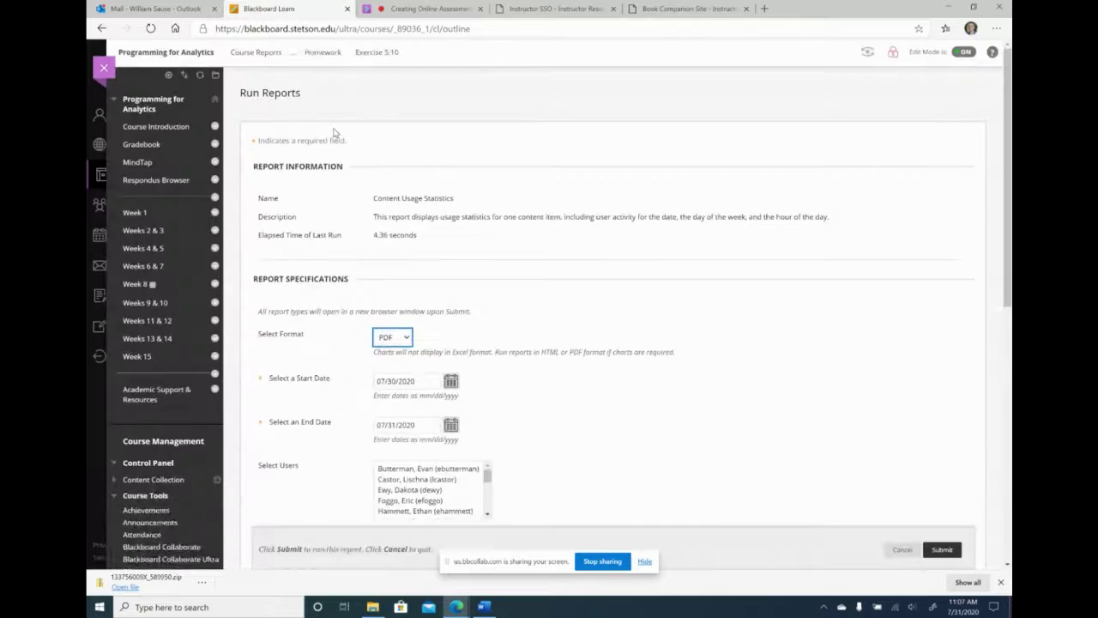
{"action": "scroll", "coordinate": [598, 326], "scroll_direction": "down", "scroll_amount": 3}
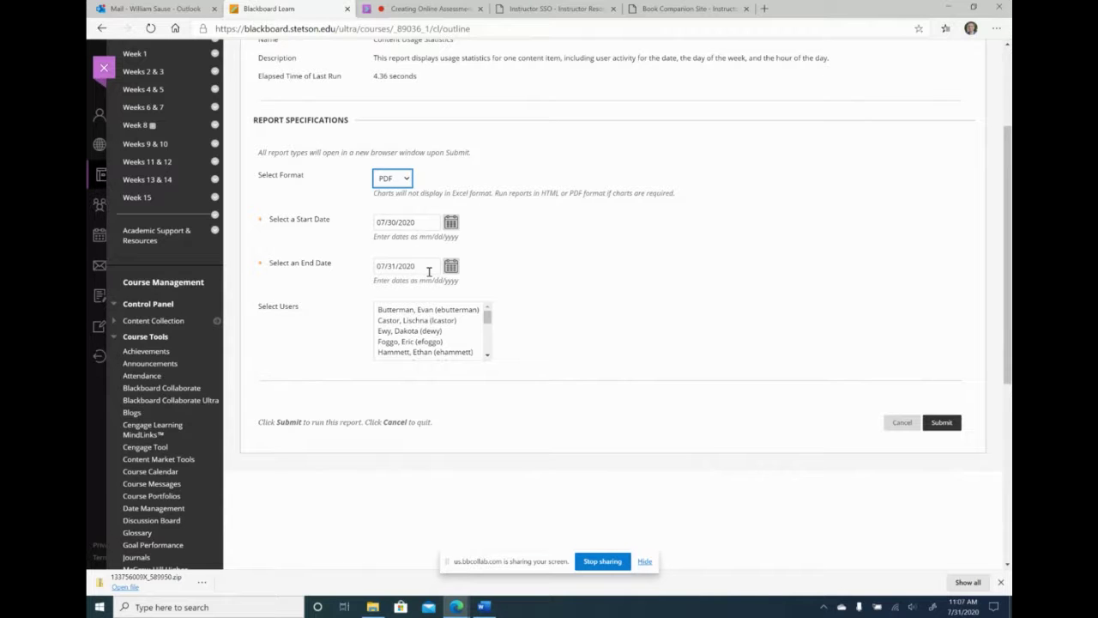
{"action": "left_click_drag", "start_coordinate": [487, 316], "coordinate": [486, 361]}
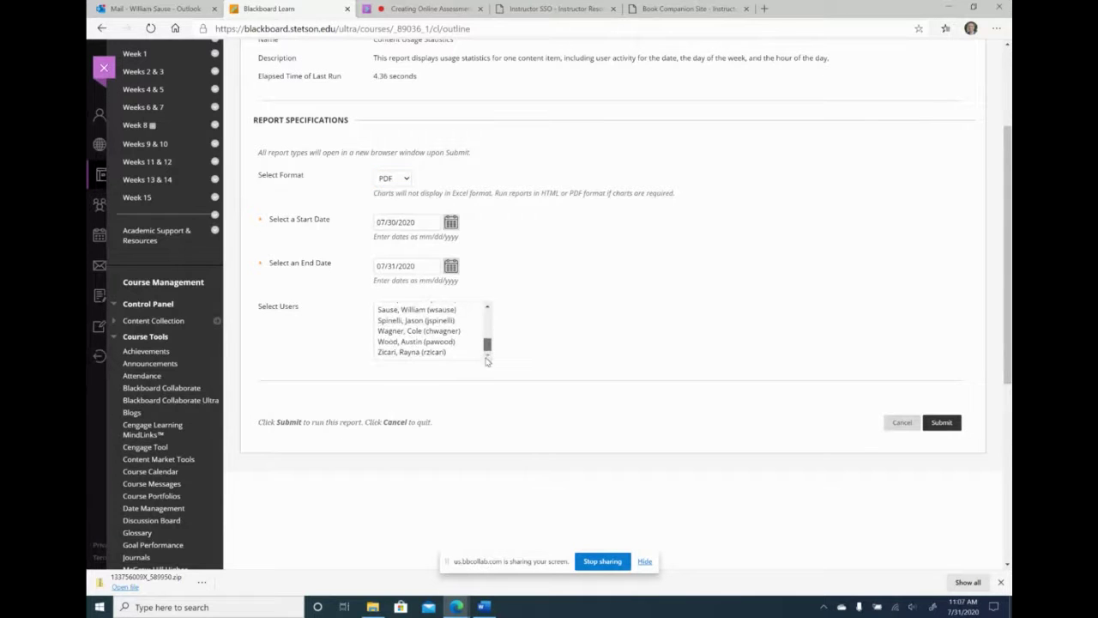
{"action": "scroll", "coordinate": [463, 334], "scroll_direction": "up", "scroll_amount": 10}
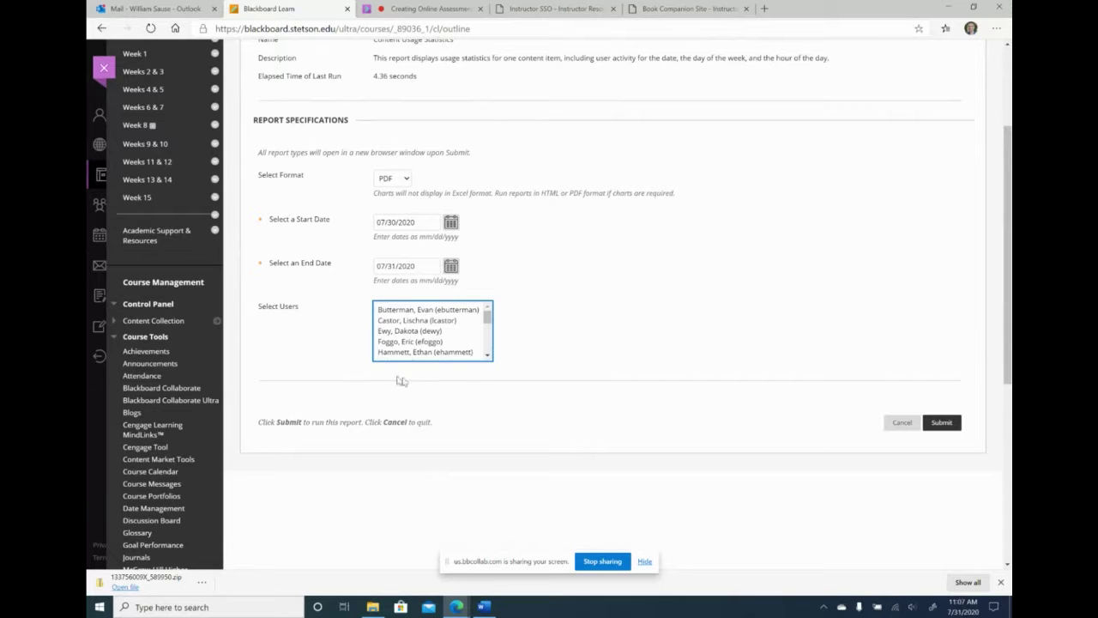
{"action": "left_click", "coordinate": [943, 422]}
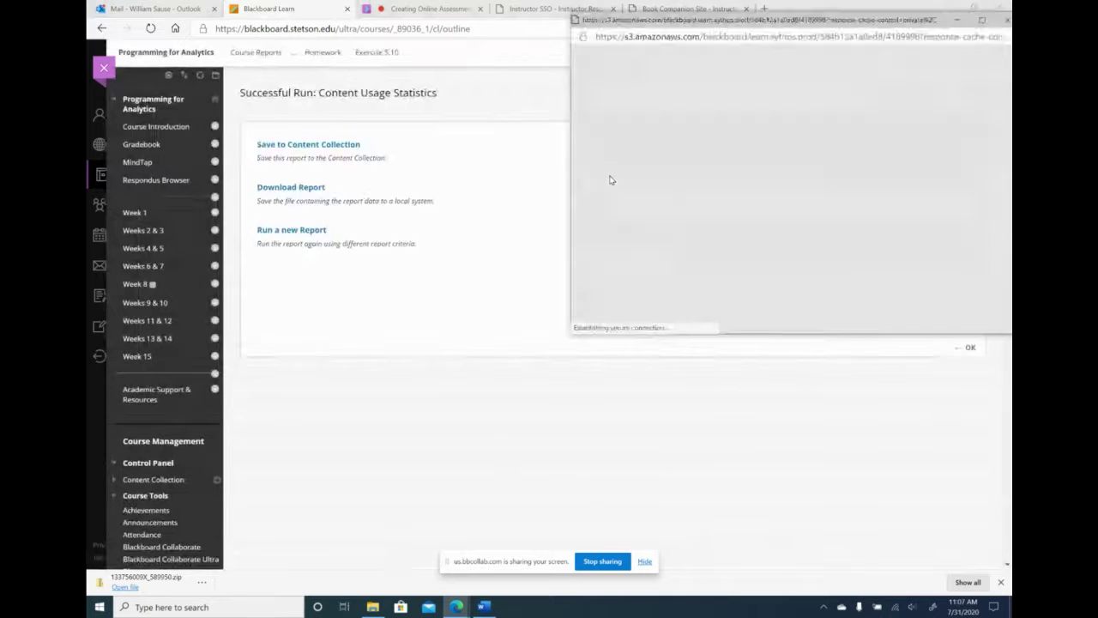
Step: Maximize the zero-view Content Usage Statistics PDF, scroll through all four pages, then close it
{"action": "left_click_drag", "start_coordinate": [753, 19], "coordinate": [516, 69]}
{"action": "double_click", "coordinate": [515, 69]}
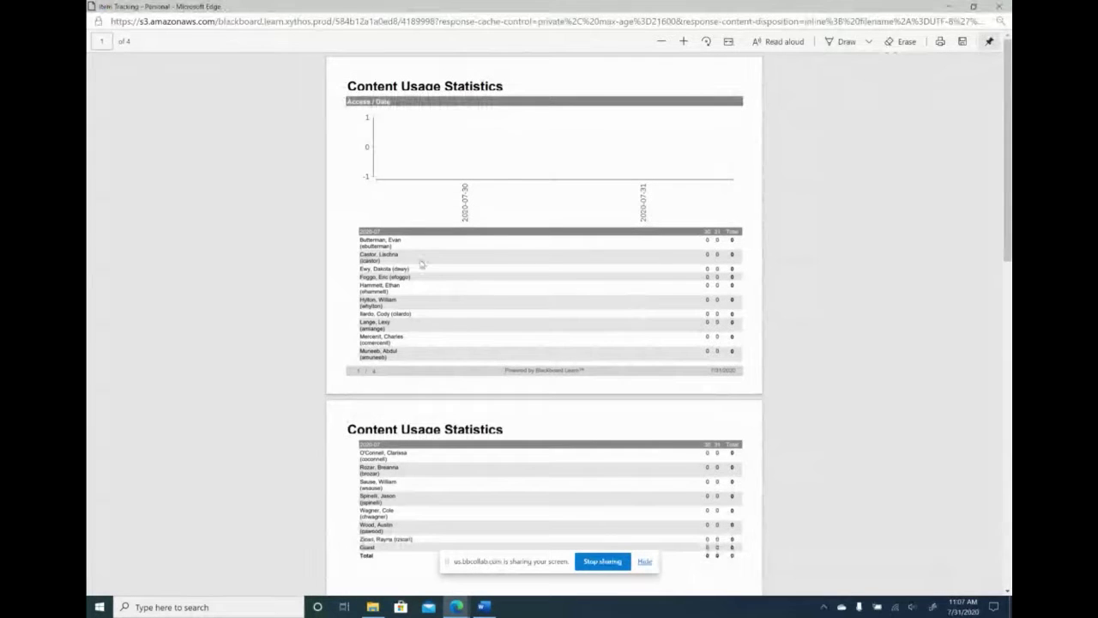
{"action": "scroll", "coordinate": [740, 246], "scroll_direction": "down", "scroll_amount": 5}
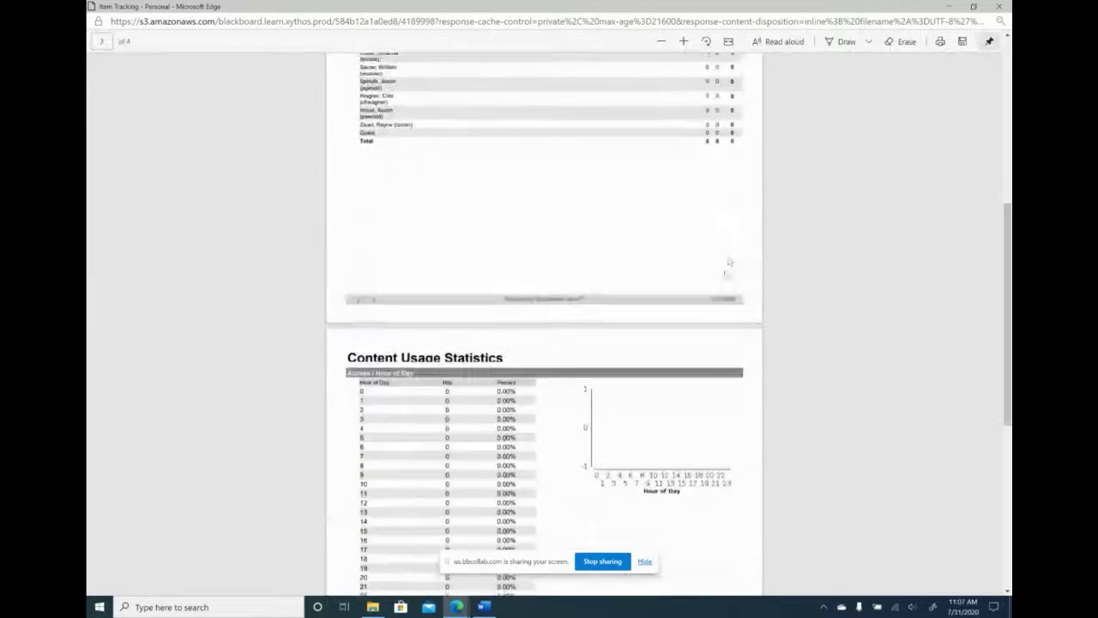
{"action": "scroll", "coordinate": [730, 220], "scroll_direction": "up", "scroll_amount": 1}
{"action": "scroll", "coordinate": [731, 221], "scroll_direction": "up", "scroll_amount": 2}
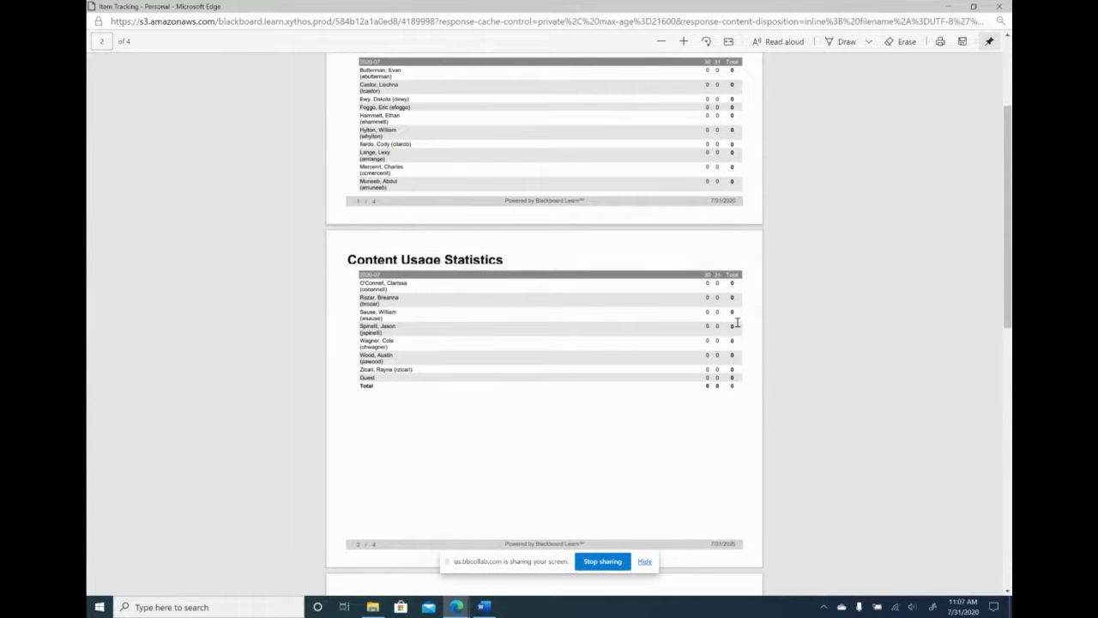
{"action": "scroll", "coordinate": [733, 311], "scroll_direction": "down", "scroll_amount": 1}
{"action": "scroll", "coordinate": [738, 150], "scroll_direction": "up", "scroll_amount": 2}
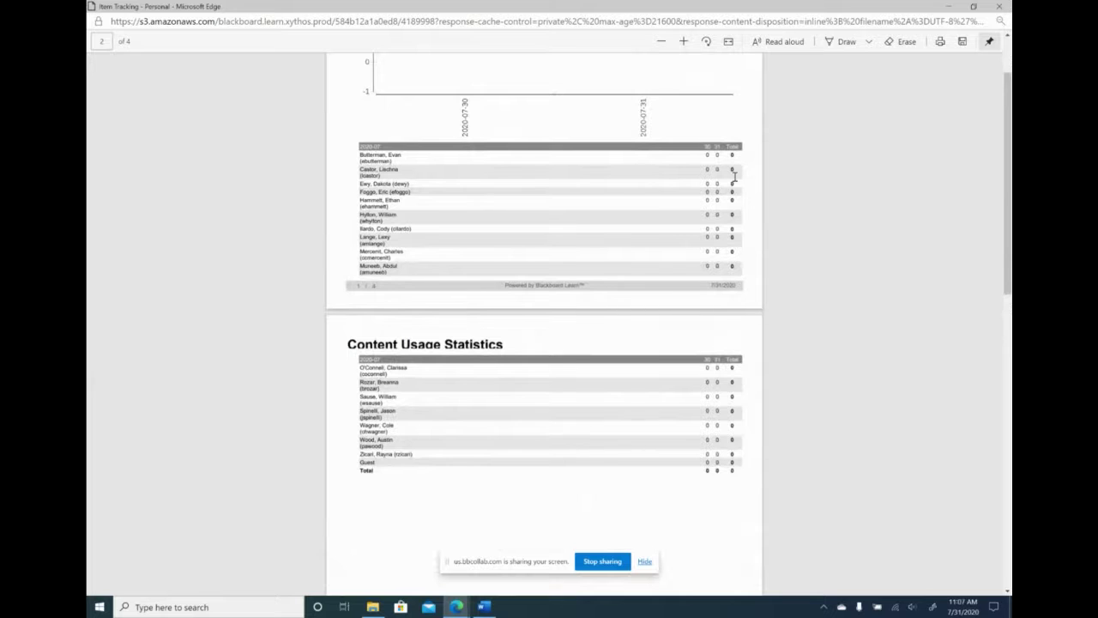
{"action": "scroll", "coordinate": [730, 232], "scroll_direction": "up", "scroll_amount": 2}
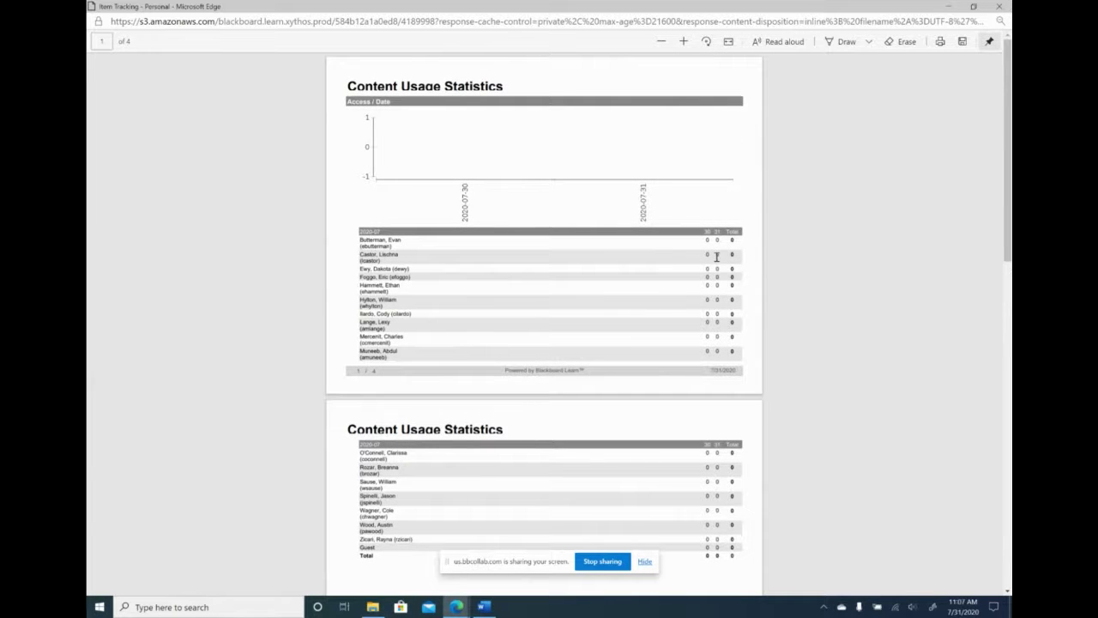
{"action": "scroll", "coordinate": [719, 339], "scroll_direction": "down", "scroll_amount": 8}
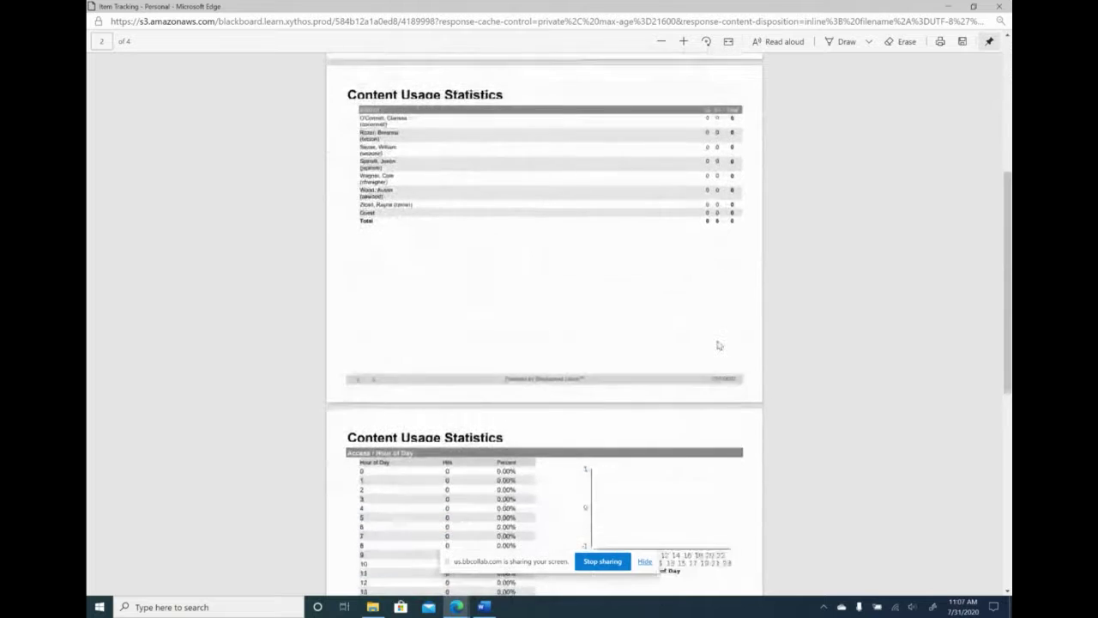
{"action": "scroll", "coordinate": [719, 345], "scroll_direction": "down", "scroll_amount": 6}
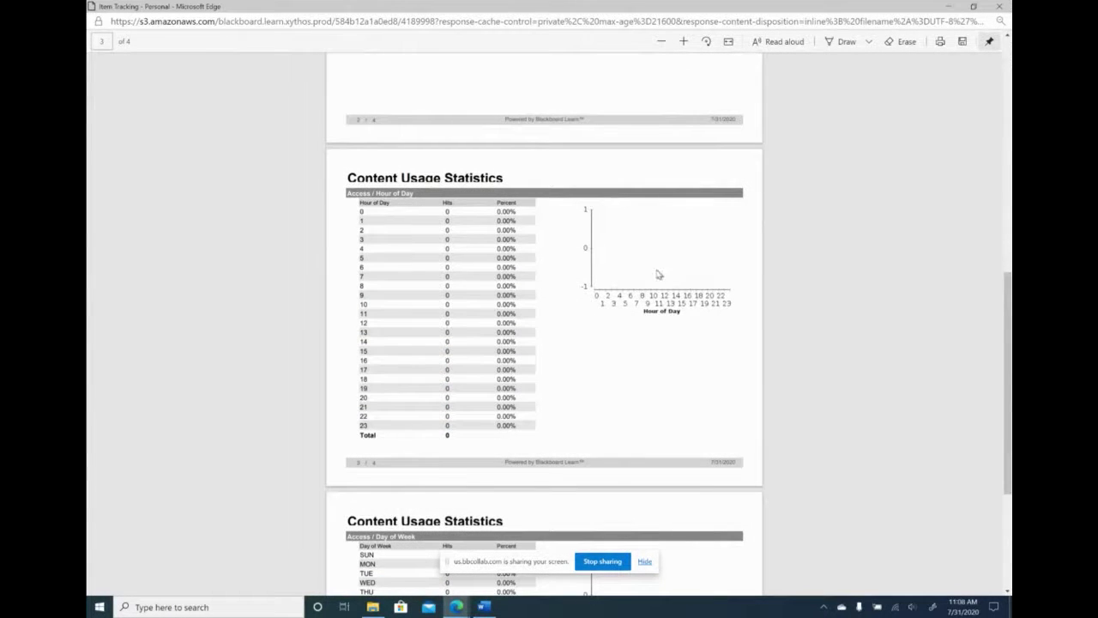
{"action": "scroll", "coordinate": [658, 275], "scroll_direction": "down", "scroll_amount": 5}
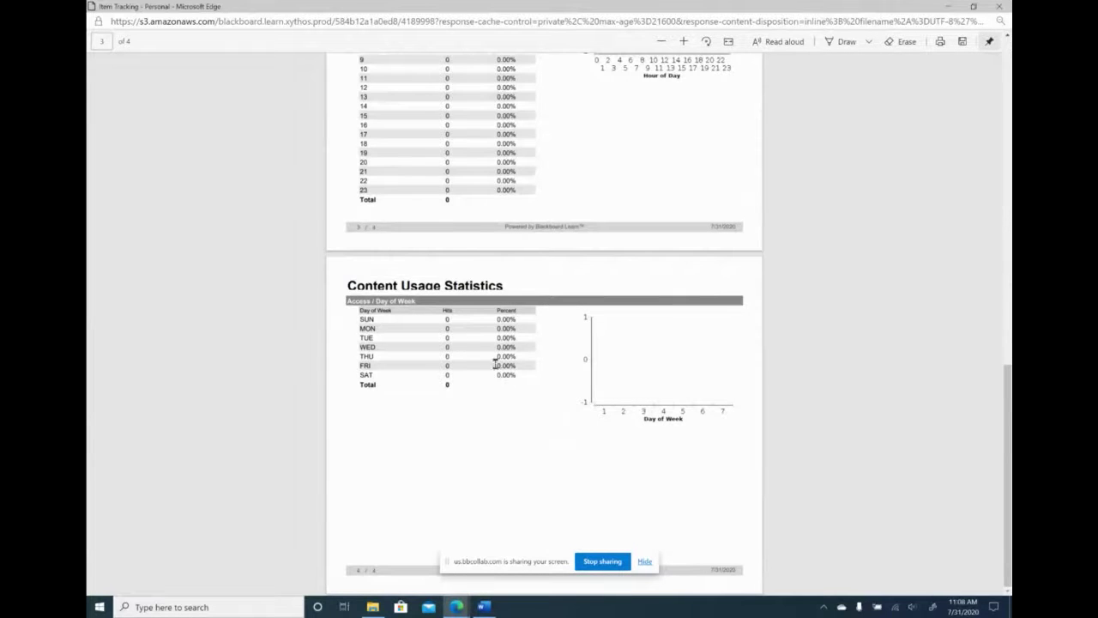
{"action": "scroll", "coordinate": [520, 443], "scroll_direction": "down", "scroll_amount": 18}
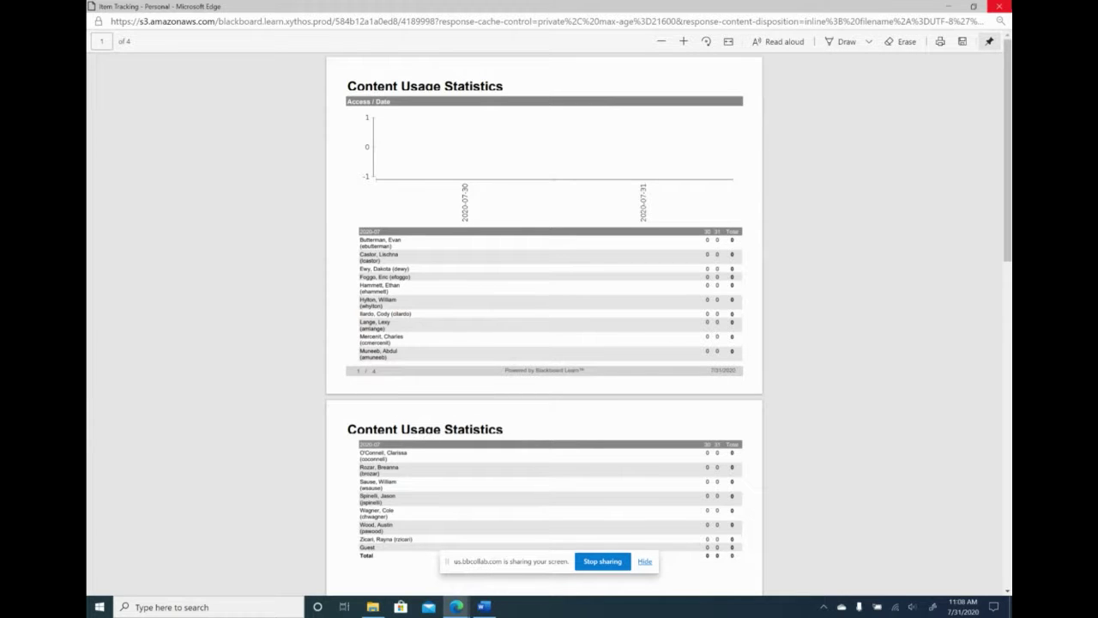
{"action": "left_click", "coordinate": [999, 6]}
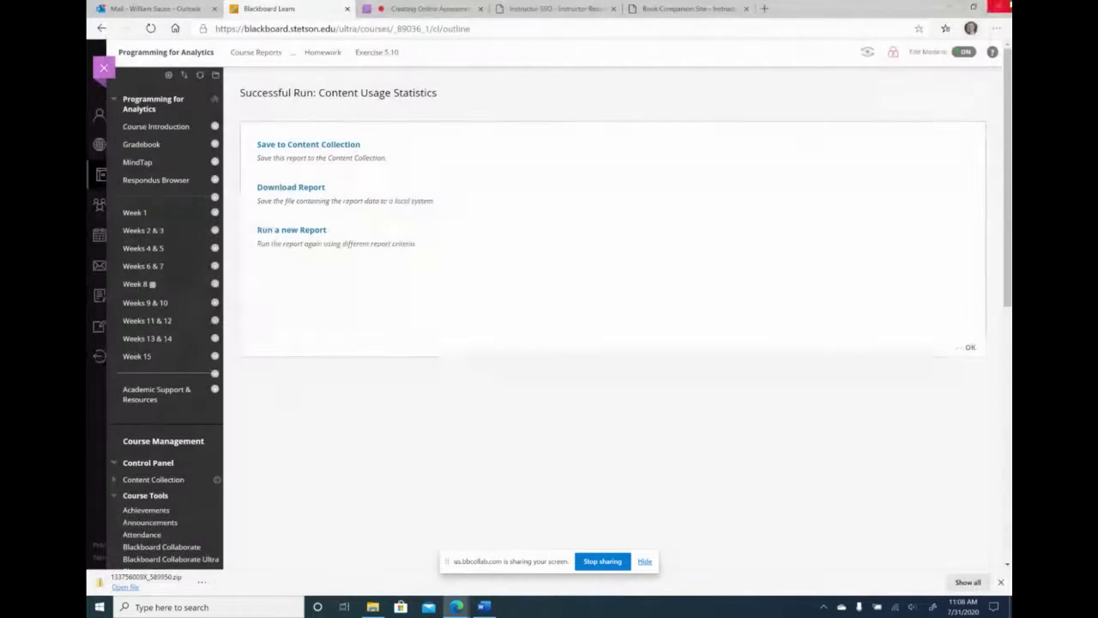
{"action": "left_click", "coordinate": [429, 8]}
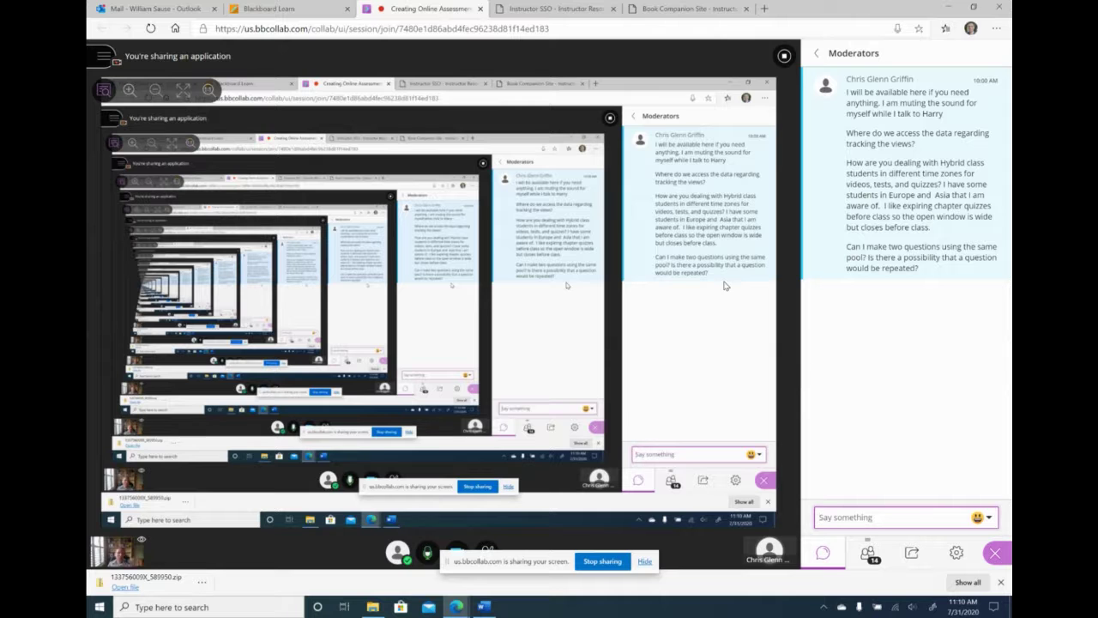
{"action": "left_click", "coordinate": [233, 11]}
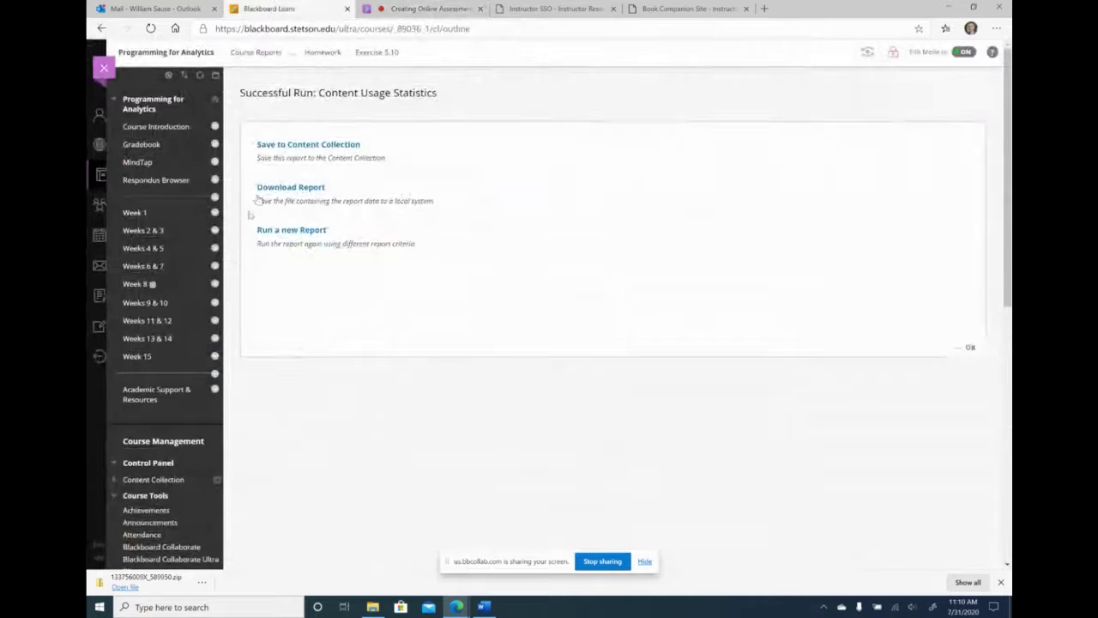
Step: Open Quiz 1's Test Options from the Weeks 2 & 3 Quiz folder, scrolled to Test Availability Exceptions
{"action": "left_click", "coordinate": [130, 234]}
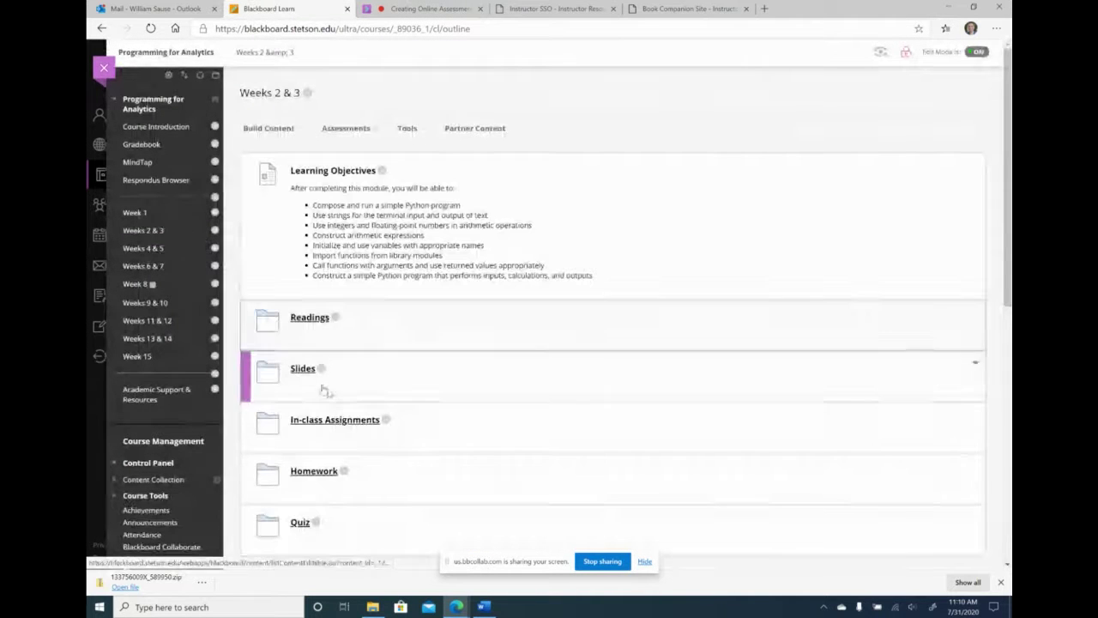
{"action": "left_click", "coordinate": [300, 523]}
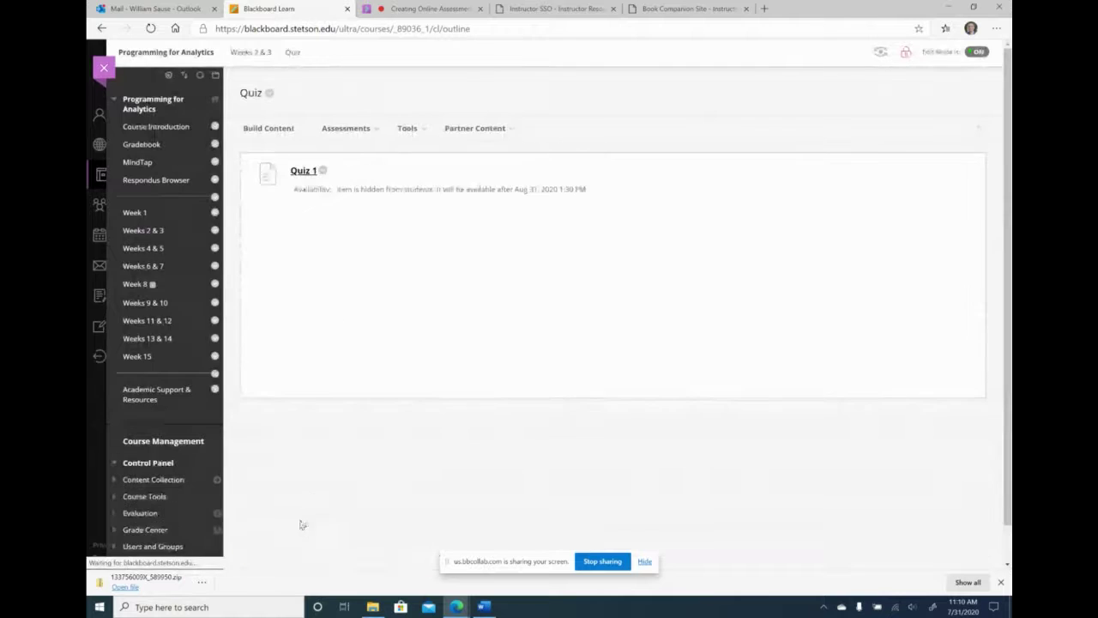
{"action": "left_click", "coordinate": [324, 172]}
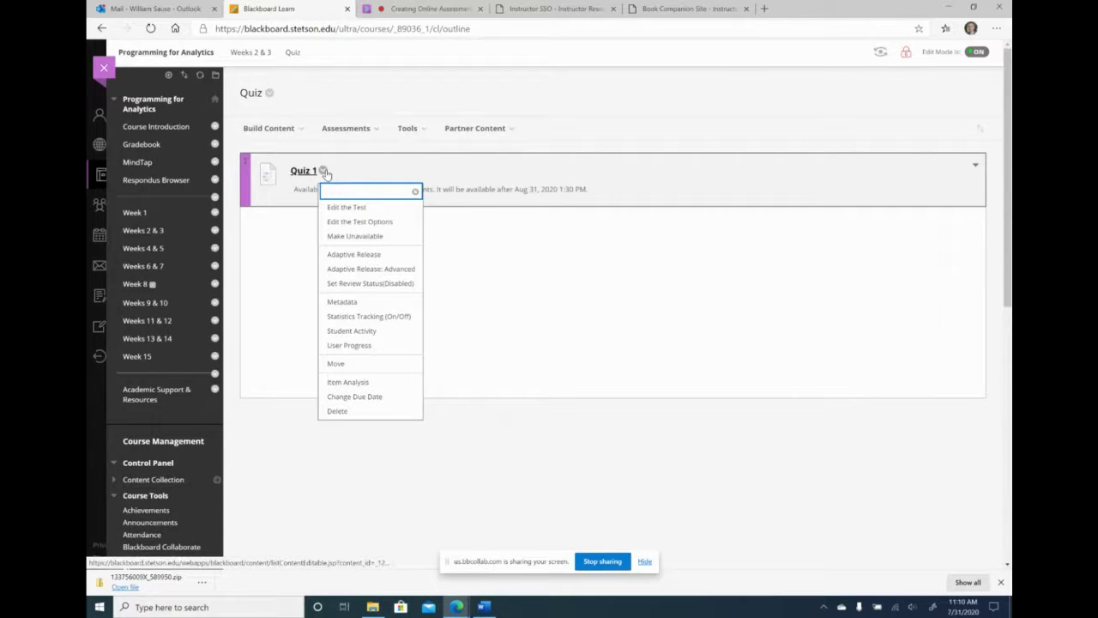
{"action": "left_click", "coordinate": [366, 224]}
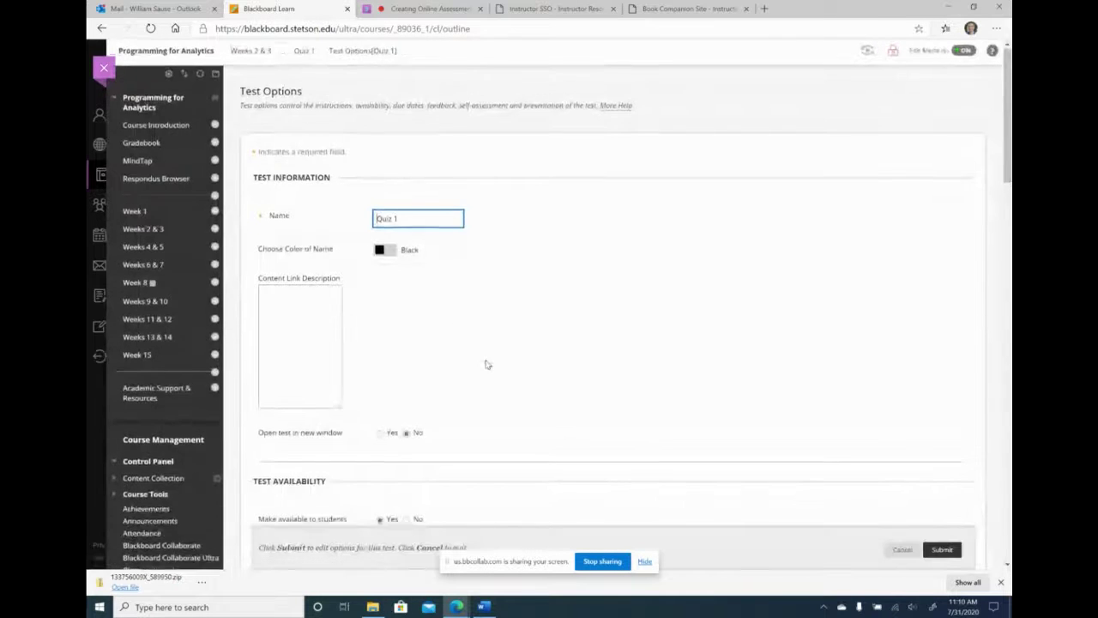
{"action": "scroll", "coordinate": [485, 363], "scroll_direction": "down", "scroll_amount": 15}
{"action": "scroll", "coordinate": [486, 364], "scroll_direction": "down", "scroll_amount": 1}
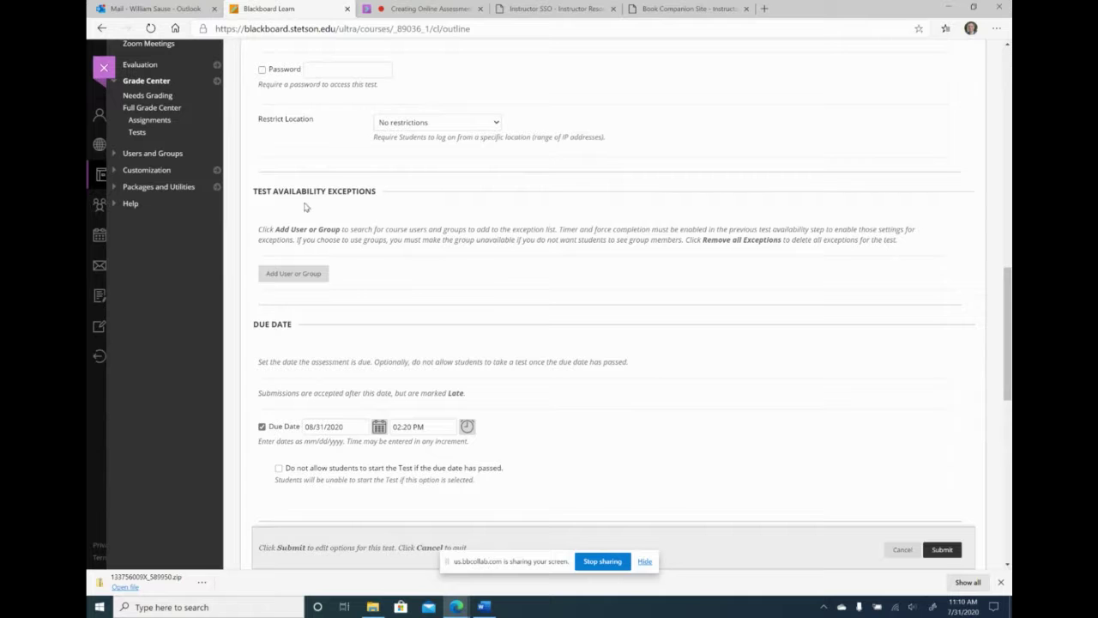
Step: Add one student as an availability exception for Quiz 1
{"action": "left_click", "coordinate": [293, 273]}
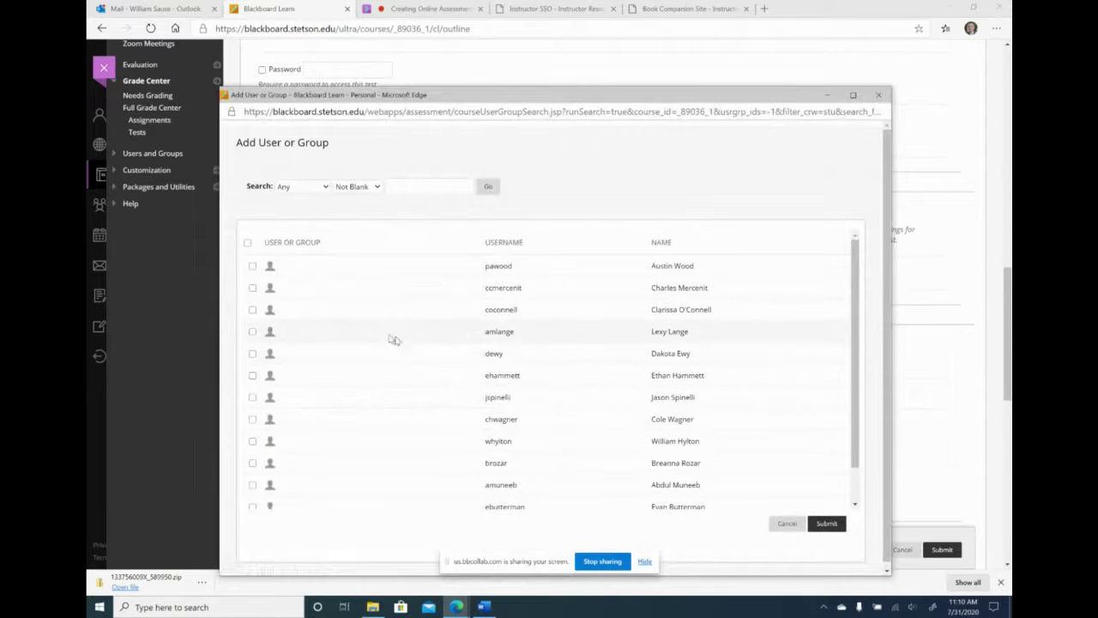
{"action": "left_click", "coordinate": [253, 267]}
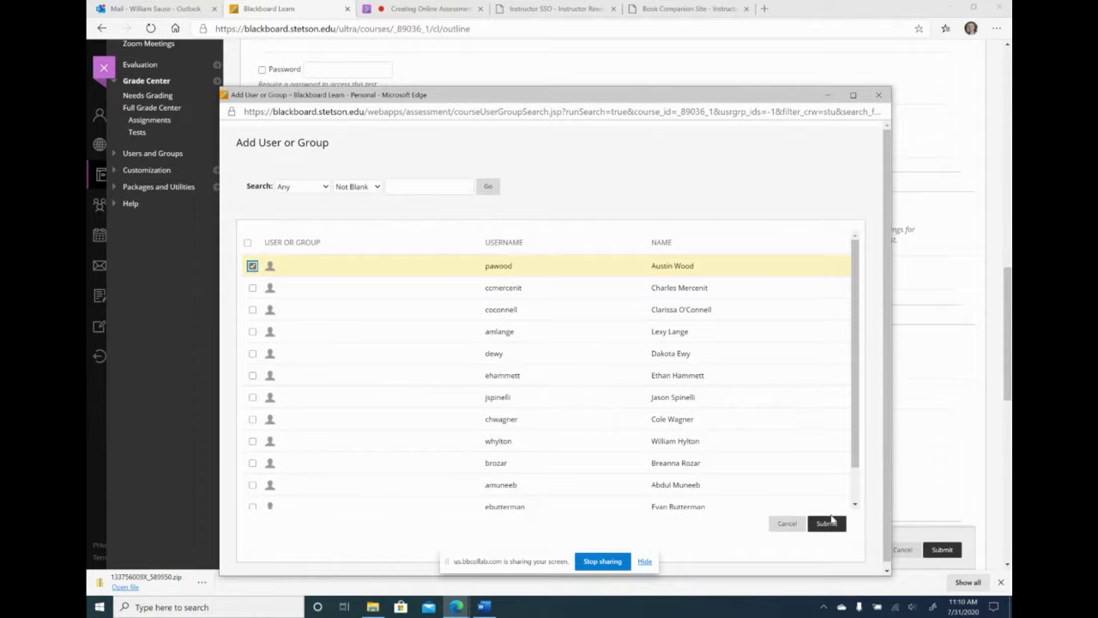
{"action": "left_click", "coordinate": [829, 522]}
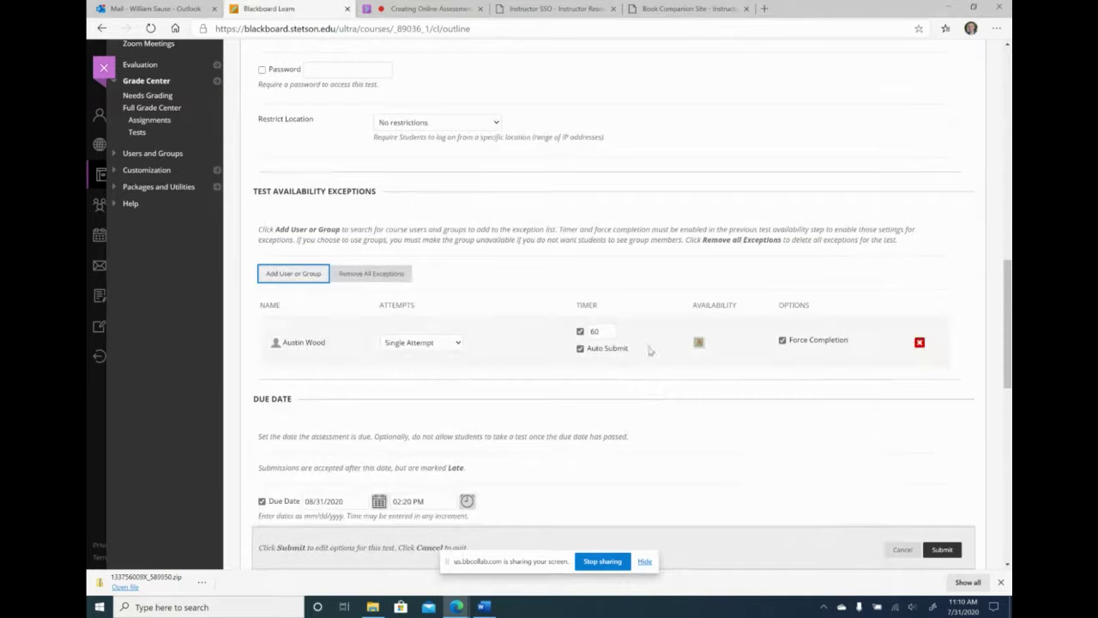
Step: View the exception's availability dates unchanged, delete the exception, and cancel the test options
{"action": "left_click", "coordinate": [698, 343]}
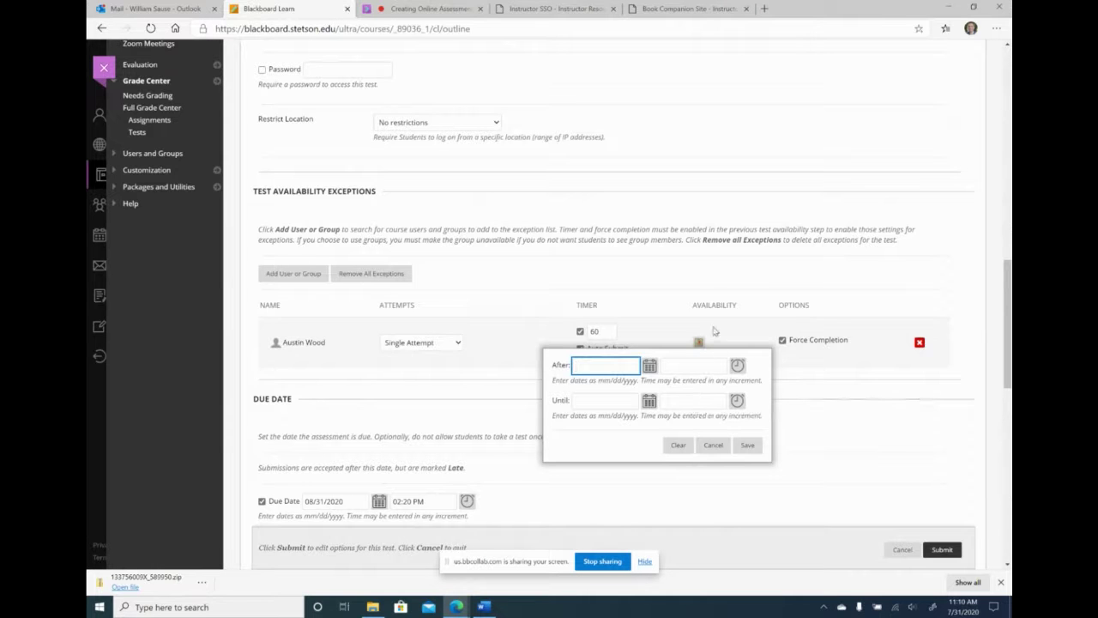
{"action": "left_click", "coordinate": [742, 341]}
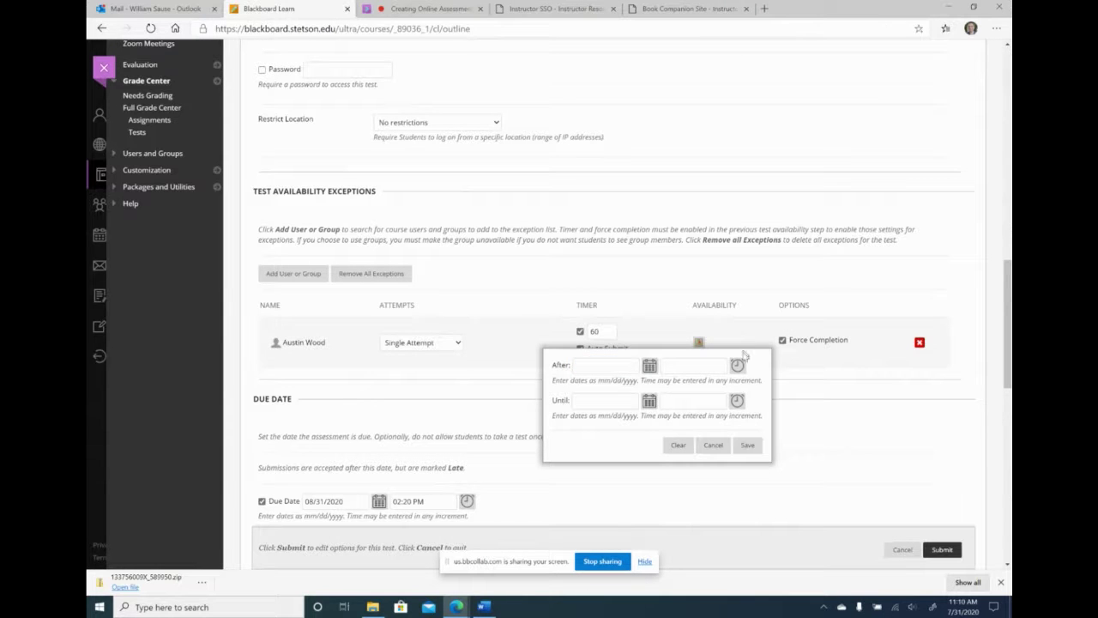
{"action": "left_click", "coordinate": [720, 447]}
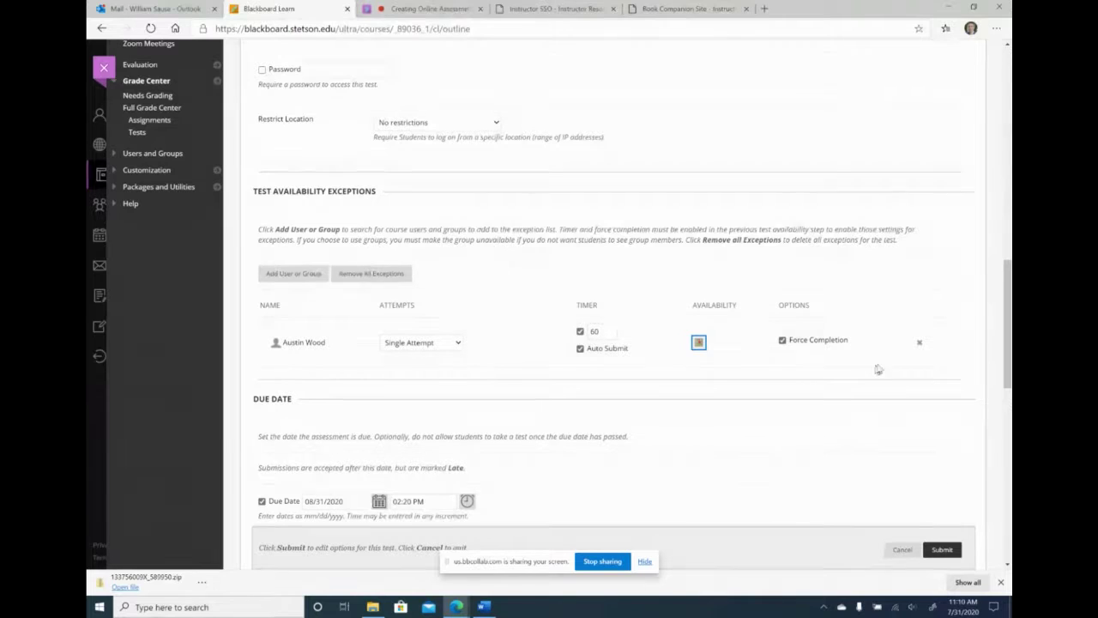
{"action": "left_click", "coordinate": [919, 342]}
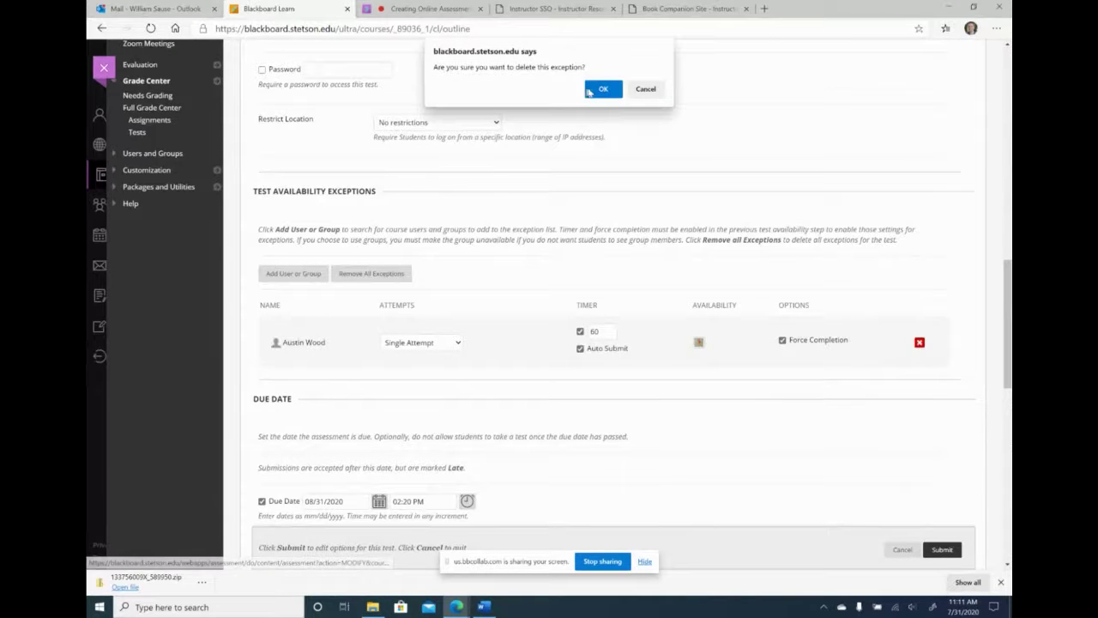
{"action": "left_click", "coordinate": [600, 92]}
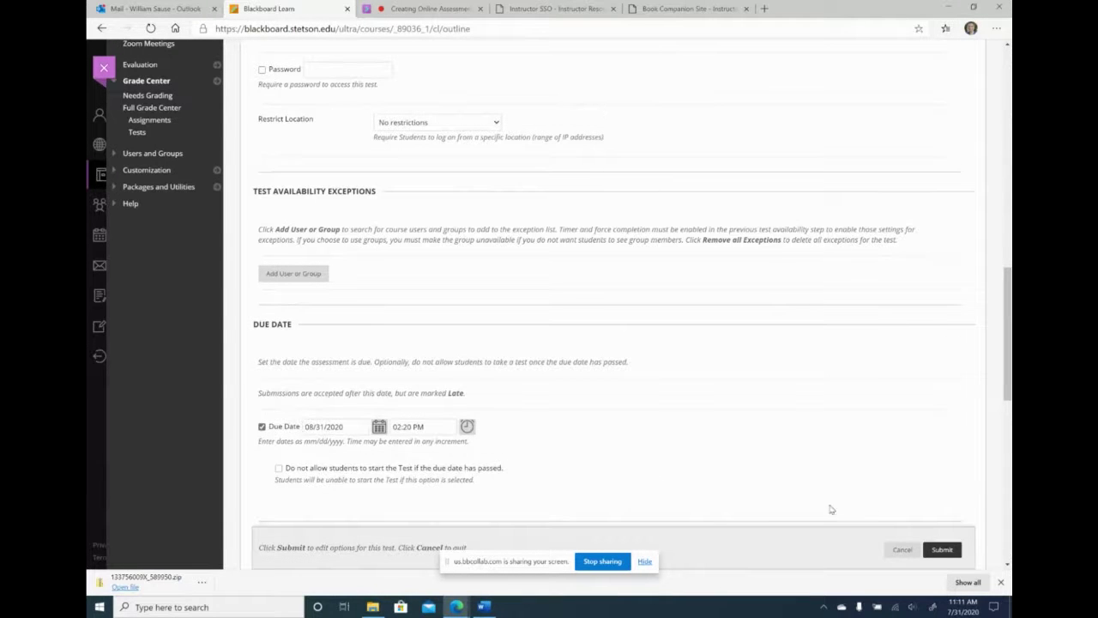
{"action": "left_click", "coordinate": [902, 549]}
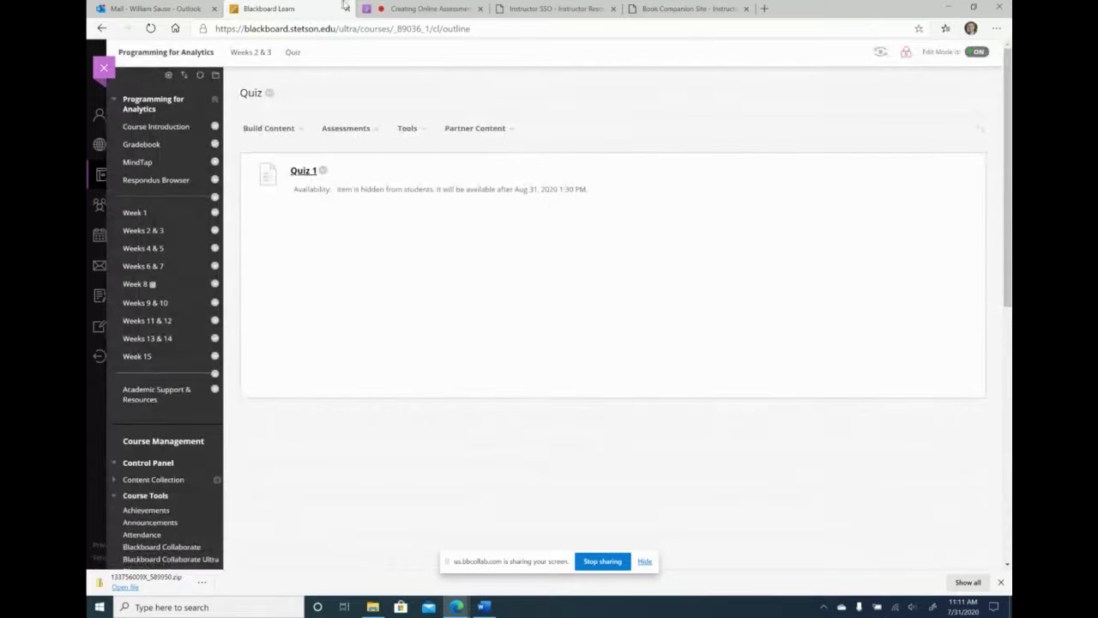
{"action": "left_click", "coordinate": [403, 9]}
{"action": "left_click", "coordinate": [317, 8]}
{"action": "left_click", "coordinate": [322, 170]}
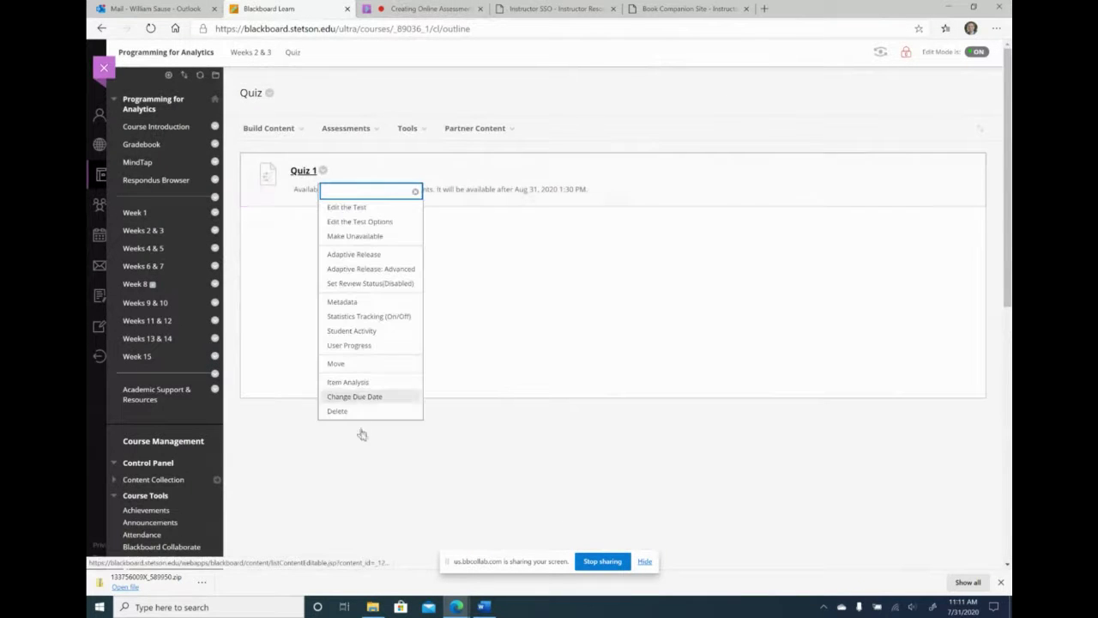
{"action": "left_click", "coordinate": [355, 221]}
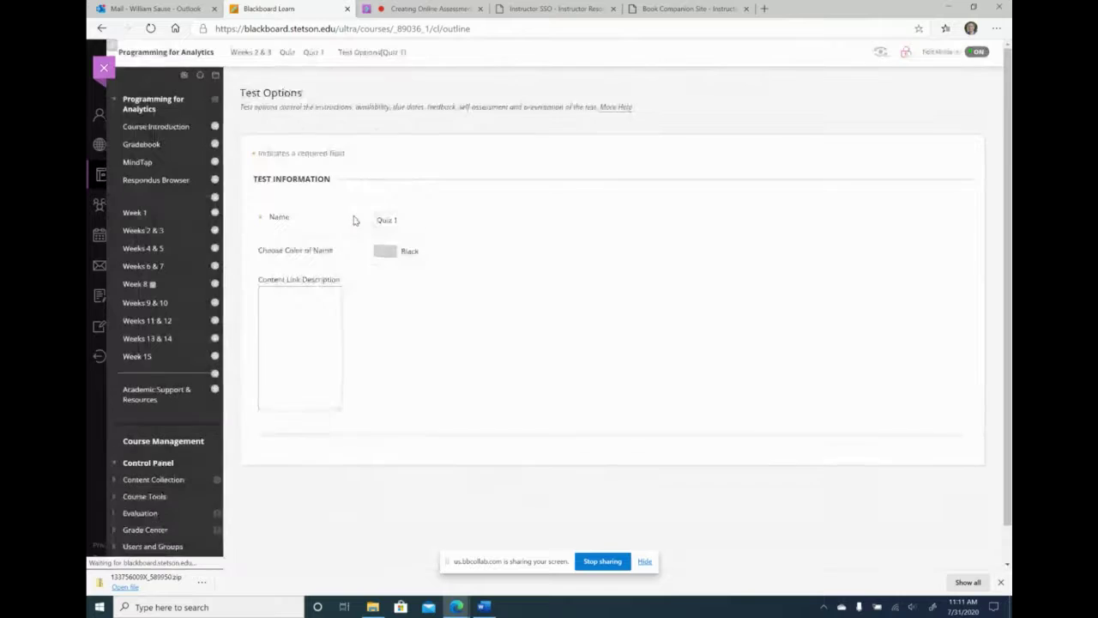
{"action": "scroll", "coordinate": [364, 393], "scroll_direction": "down", "scroll_amount": 4}
{"action": "scroll", "coordinate": [364, 392], "scroll_direction": "down", "scroll_amount": 10}
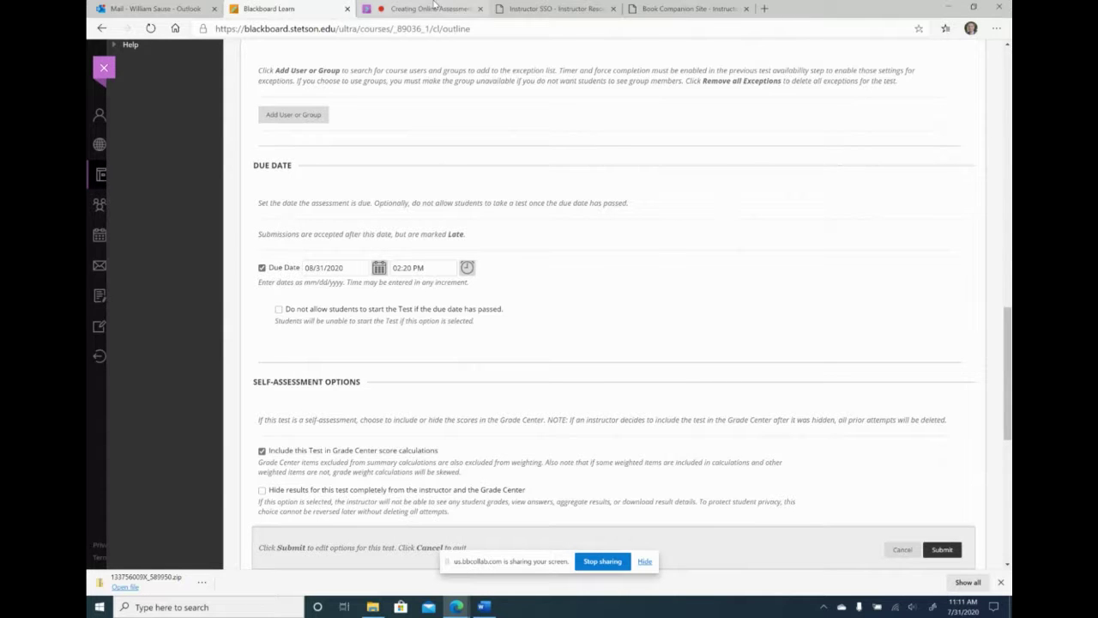
{"action": "left_click", "coordinate": [429, 9]}
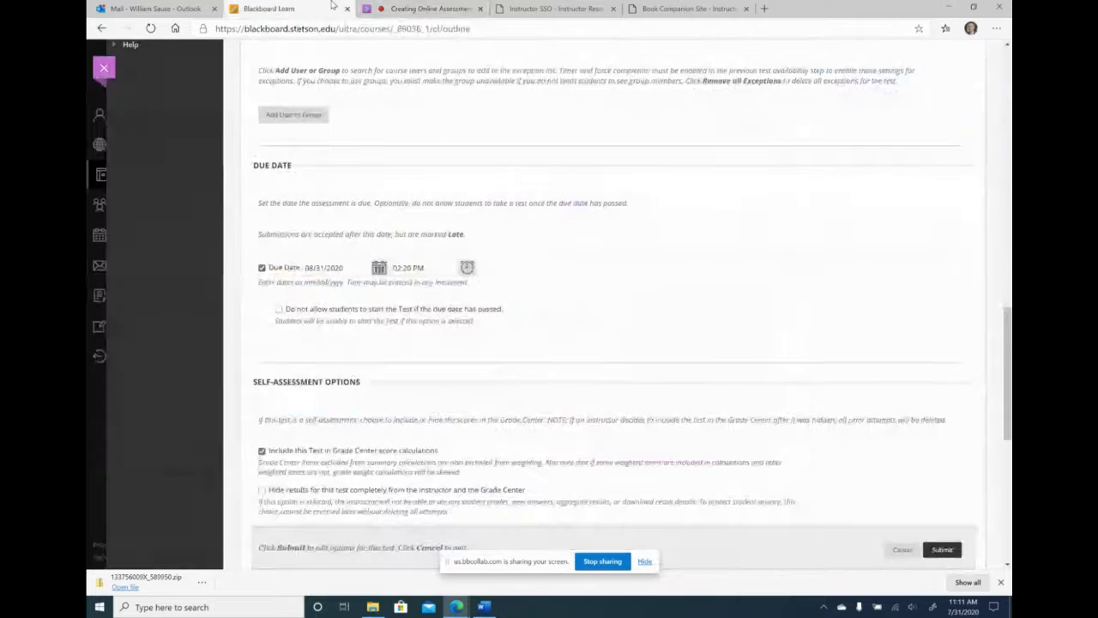
{"action": "left_click", "coordinate": [284, 8]}
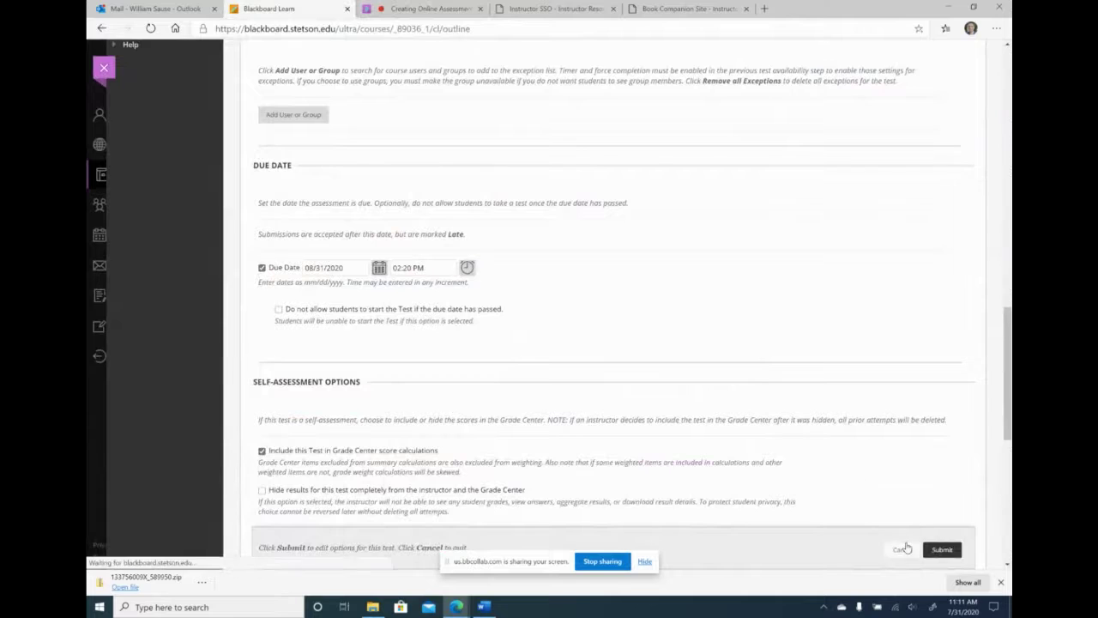
{"action": "left_click", "coordinate": [905, 549]}
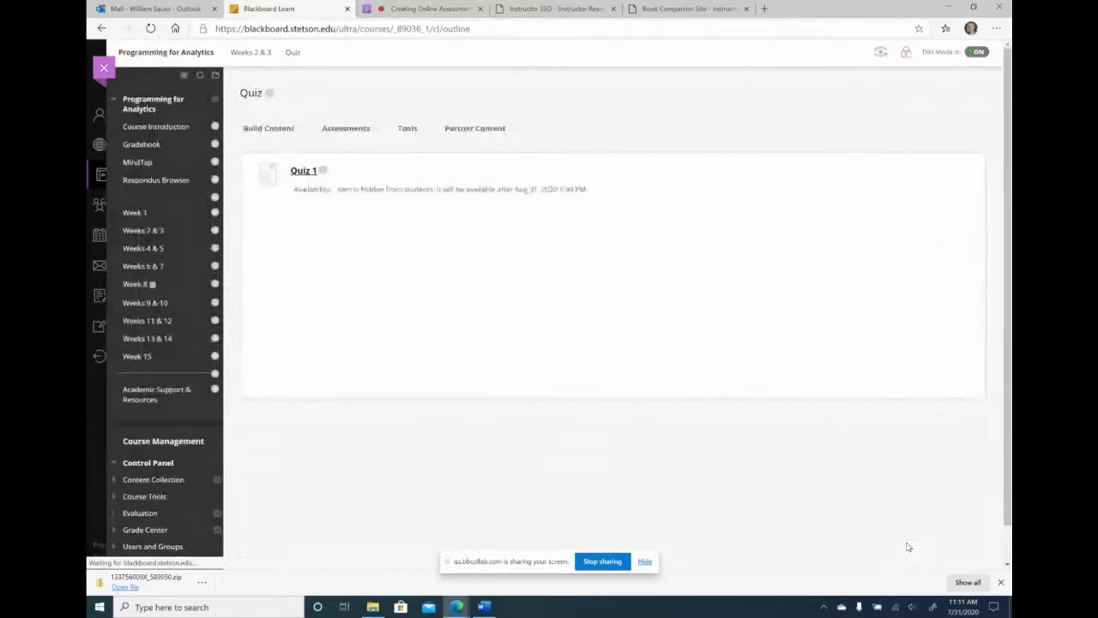
Step: Set Quiz 1's first random block to 2 questions (4 questions, 133.2 points), then return to Collaborate
{"action": "left_click", "coordinate": [323, 171]}
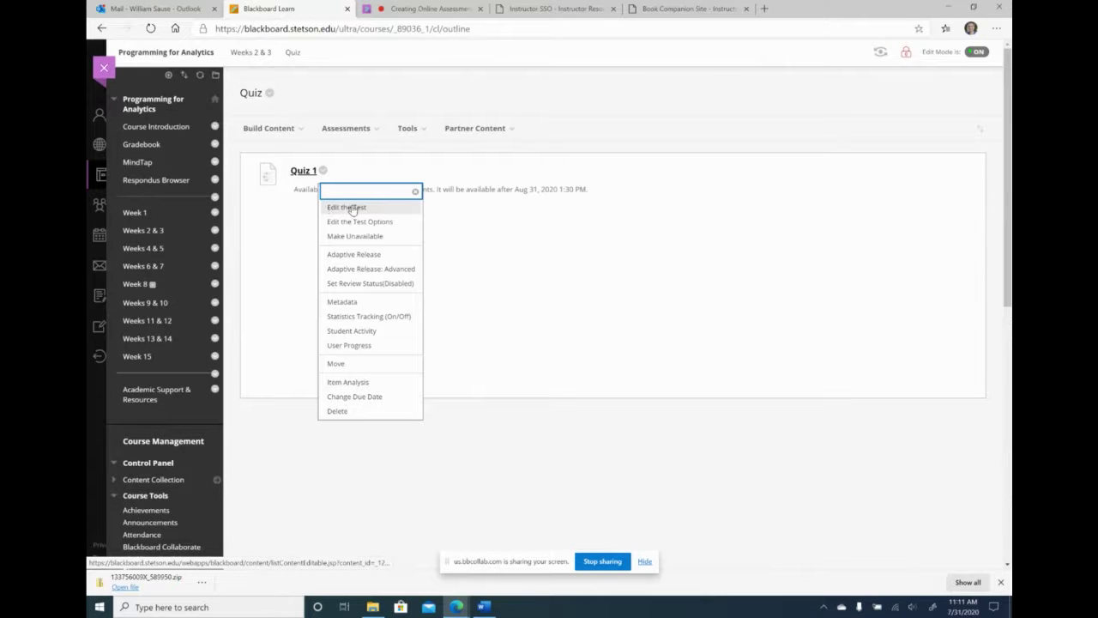
{"action": "left_click", "coordinate": [334, 208]}
{"action": "scroll", "coordinate": [470, 339], "scroll_direction": "down", "scroll_amount": 1}
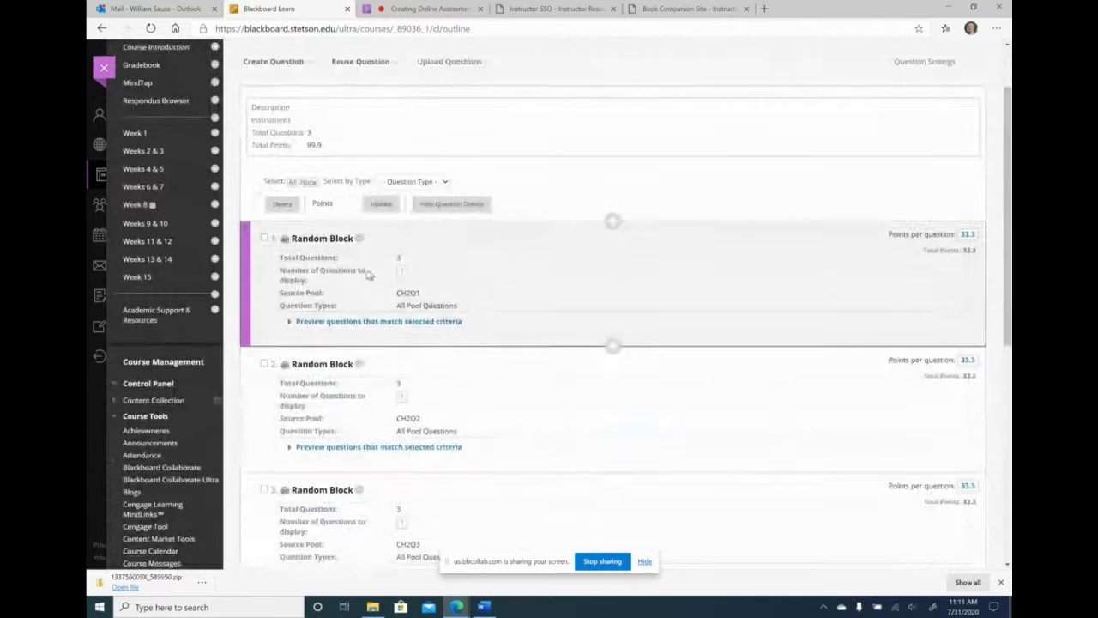
{"action": "left_click", "coordinate": [401, 273]}
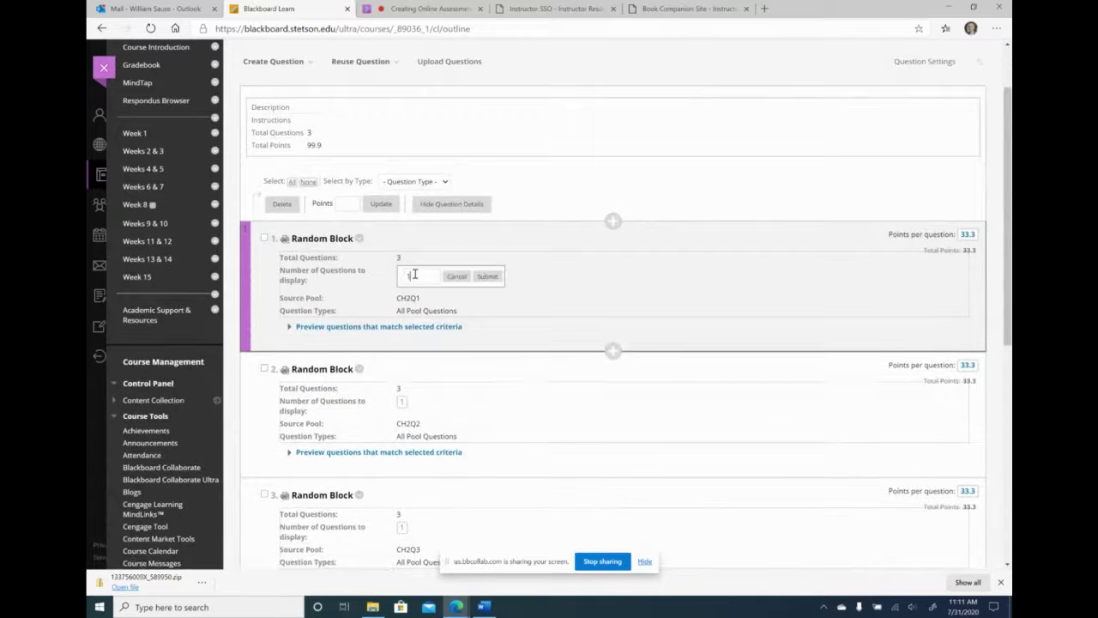
{"action": "type", "text": "2"}
{"action": "left_click", "coordinate": [487, 276]}
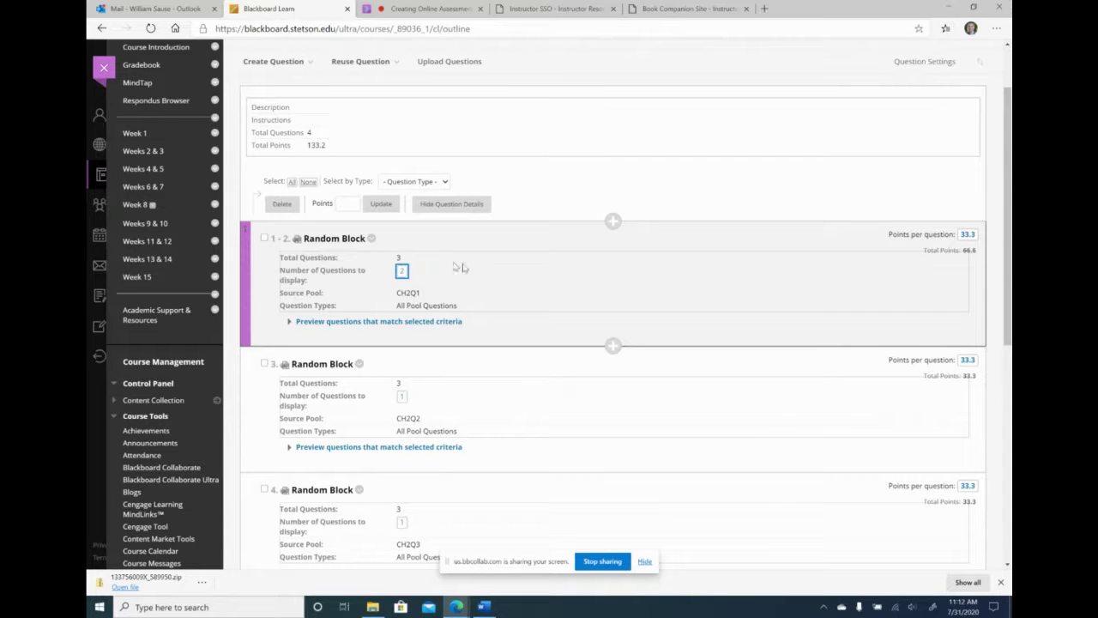
{"action": "left_click", "coordinate": [440, 7]}
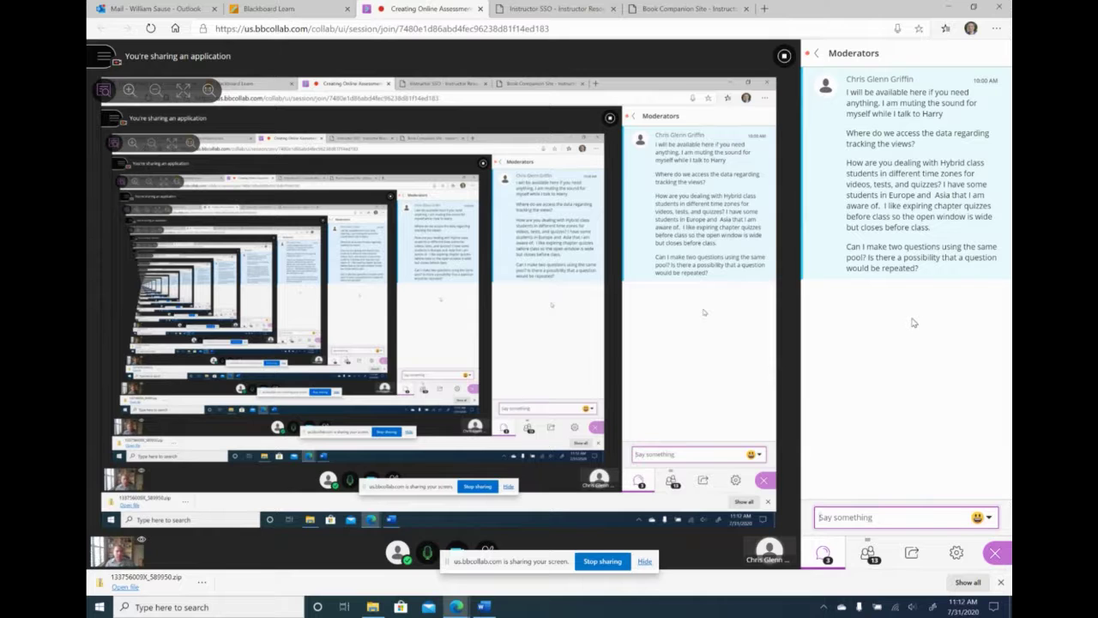
Step: Switch from the Moderators chat to the Everyone chat, briefly checking the Attendees panel
{"action": "left_click", "coordinate": [826, 556]}
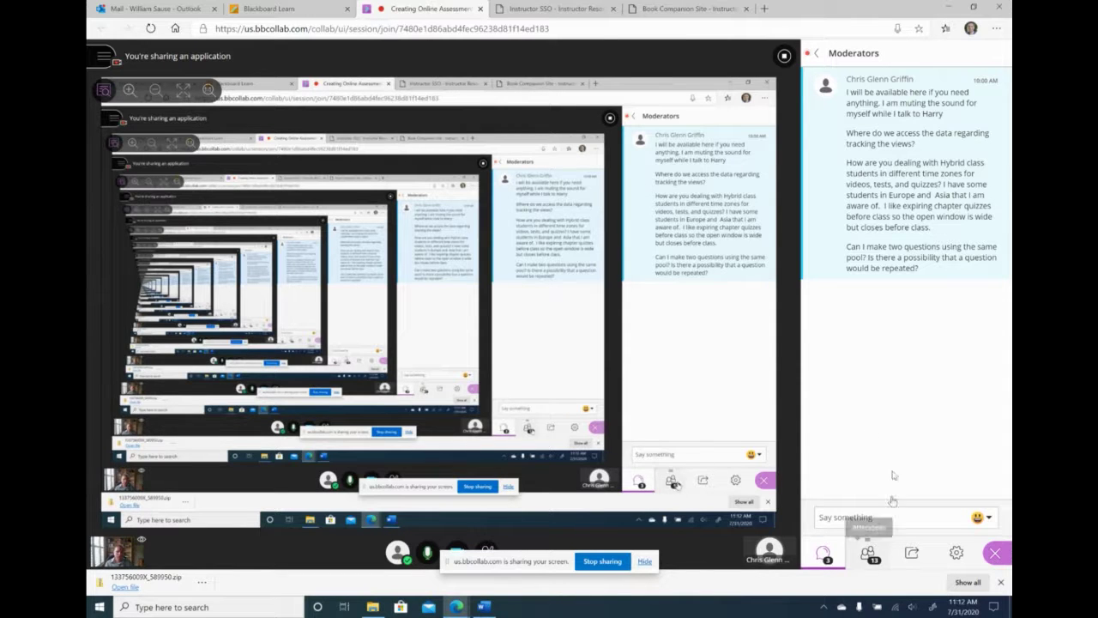
{"action": "left_click", "coordinate": [820, 61]}
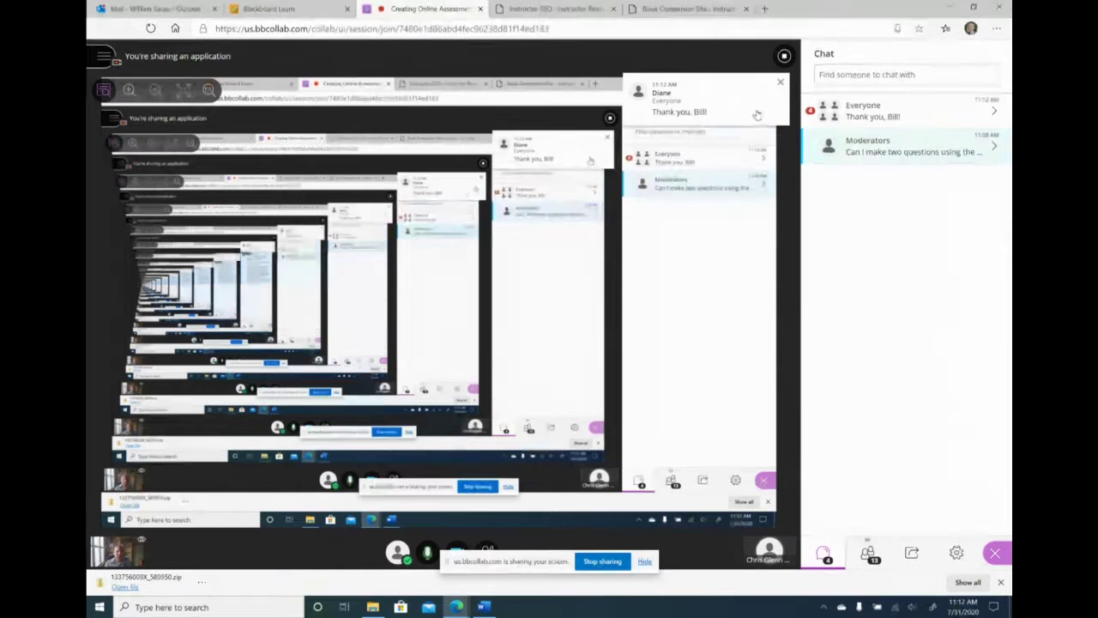
{"action": "left_click", "coordinate": [858, 103]}
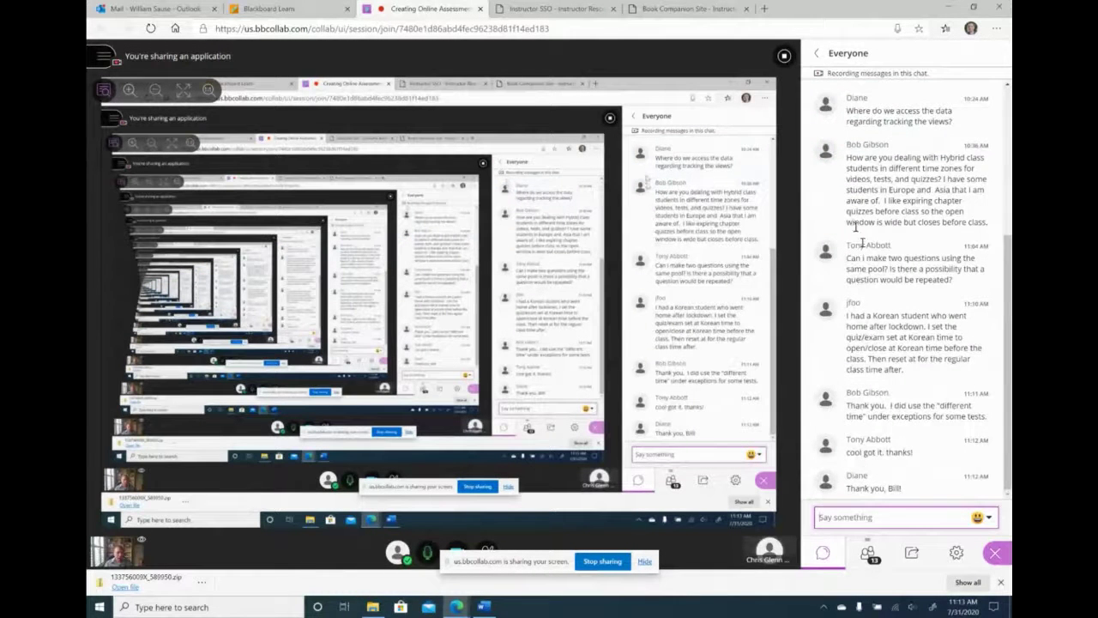
{"action": "scroll", "coordinate": [888, 296], "scroll_direction": "up", "scroll_amount": 2}
{"action": "scroll", "coordinate": [876, 273], "scroll_direction": "down", "scroll_amount": 2}
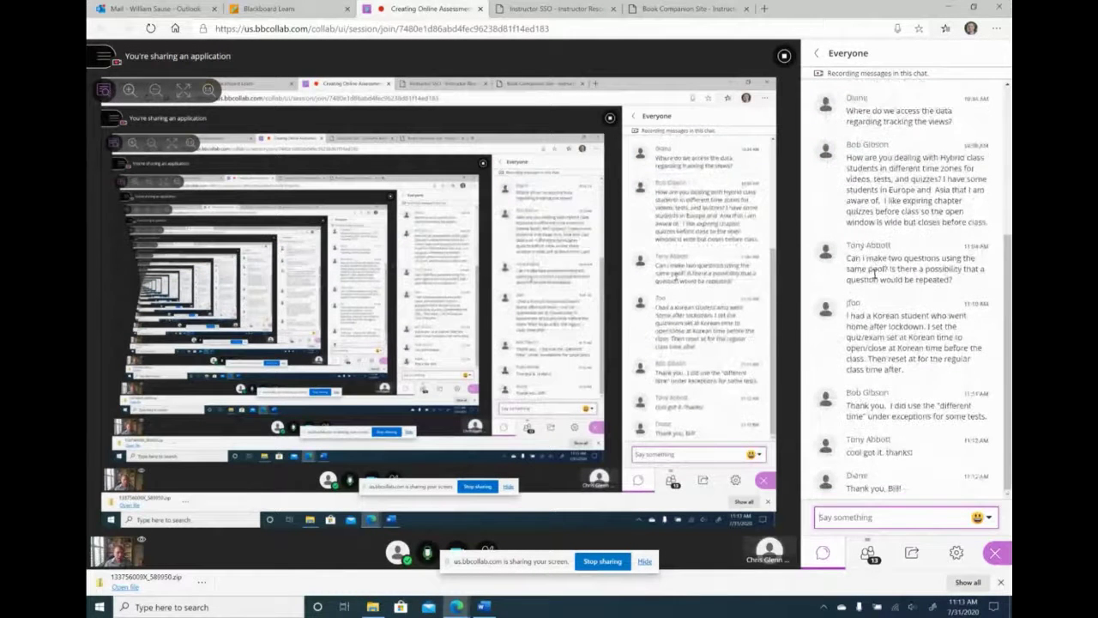
{"action": "left_click", "coordinate": [870, 554]}
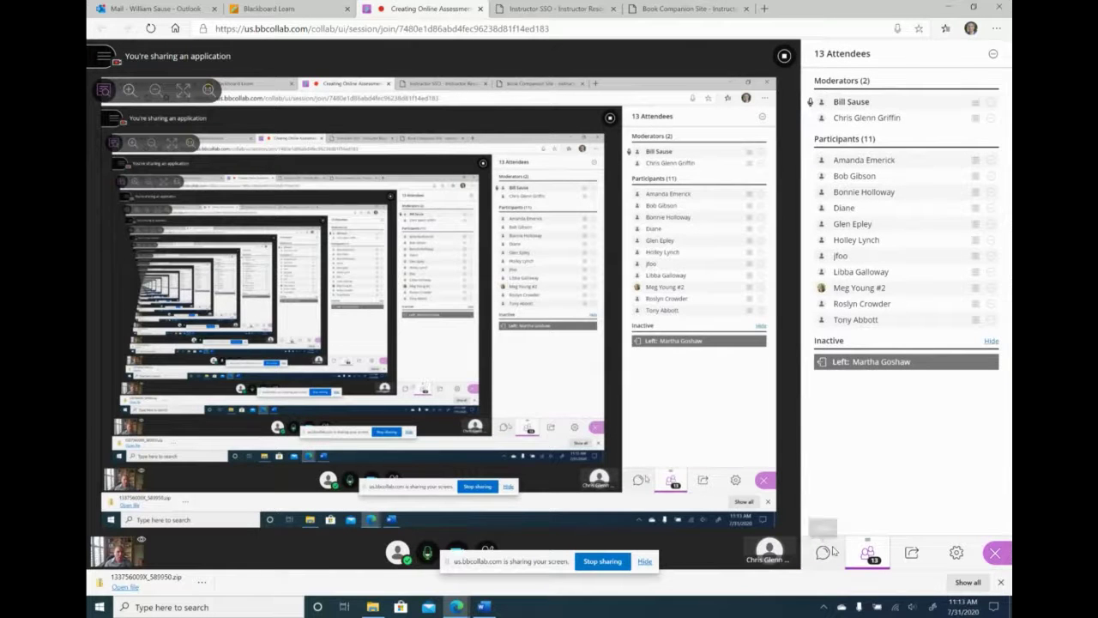
{"action": "left_click", "coordinate": [829, 552]}
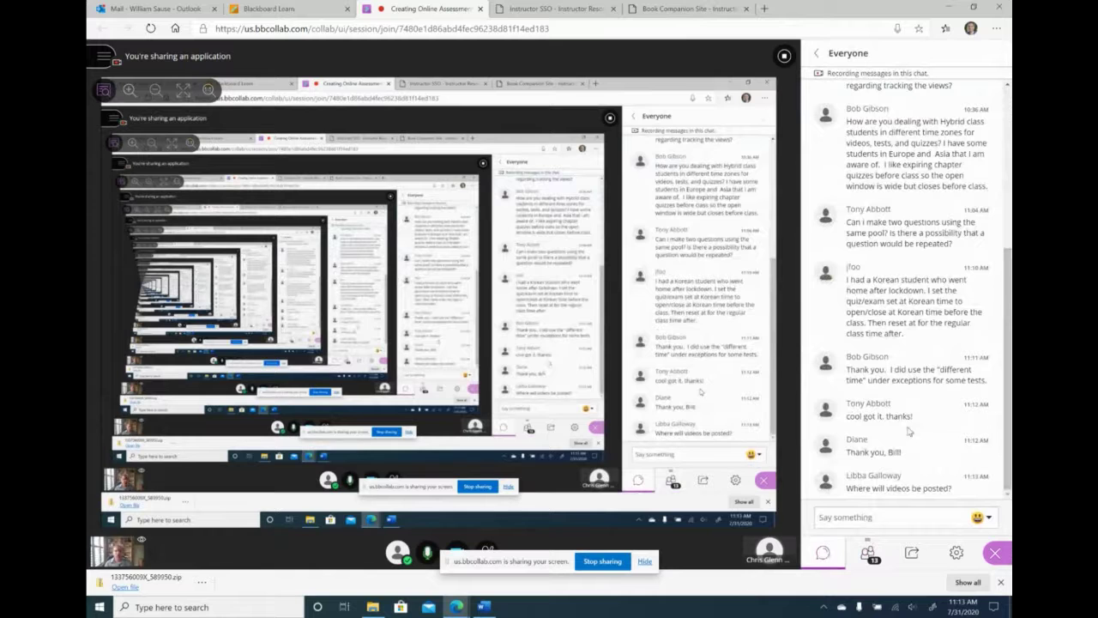